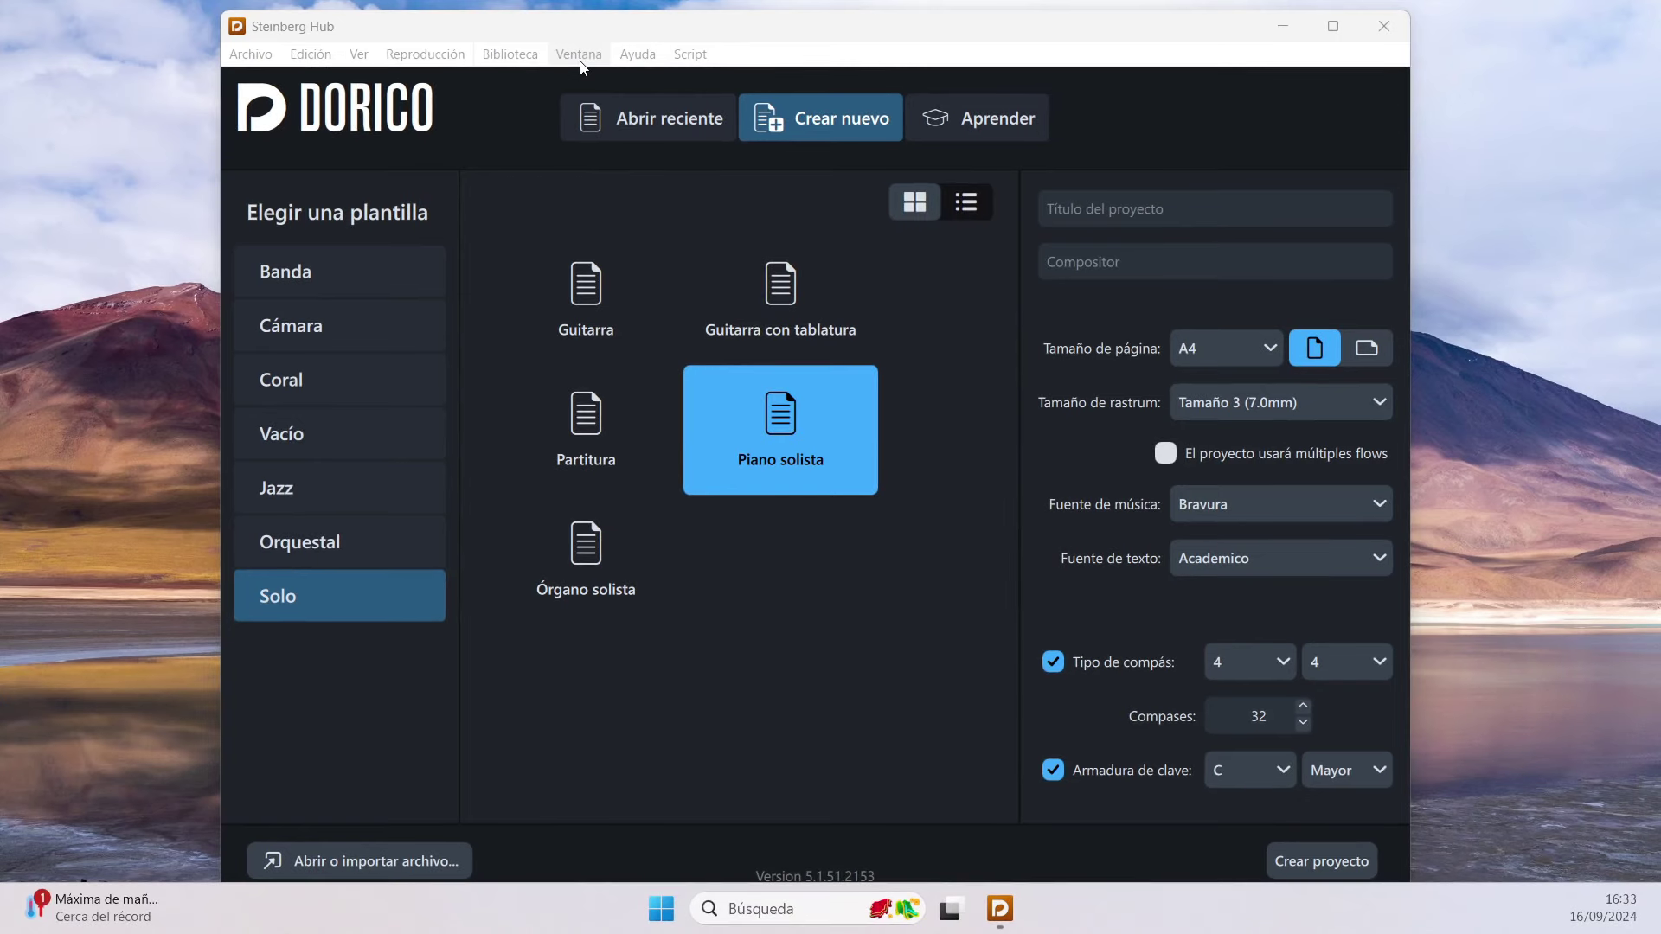
{"action": "left_click", "coordinate": [319, 55]}
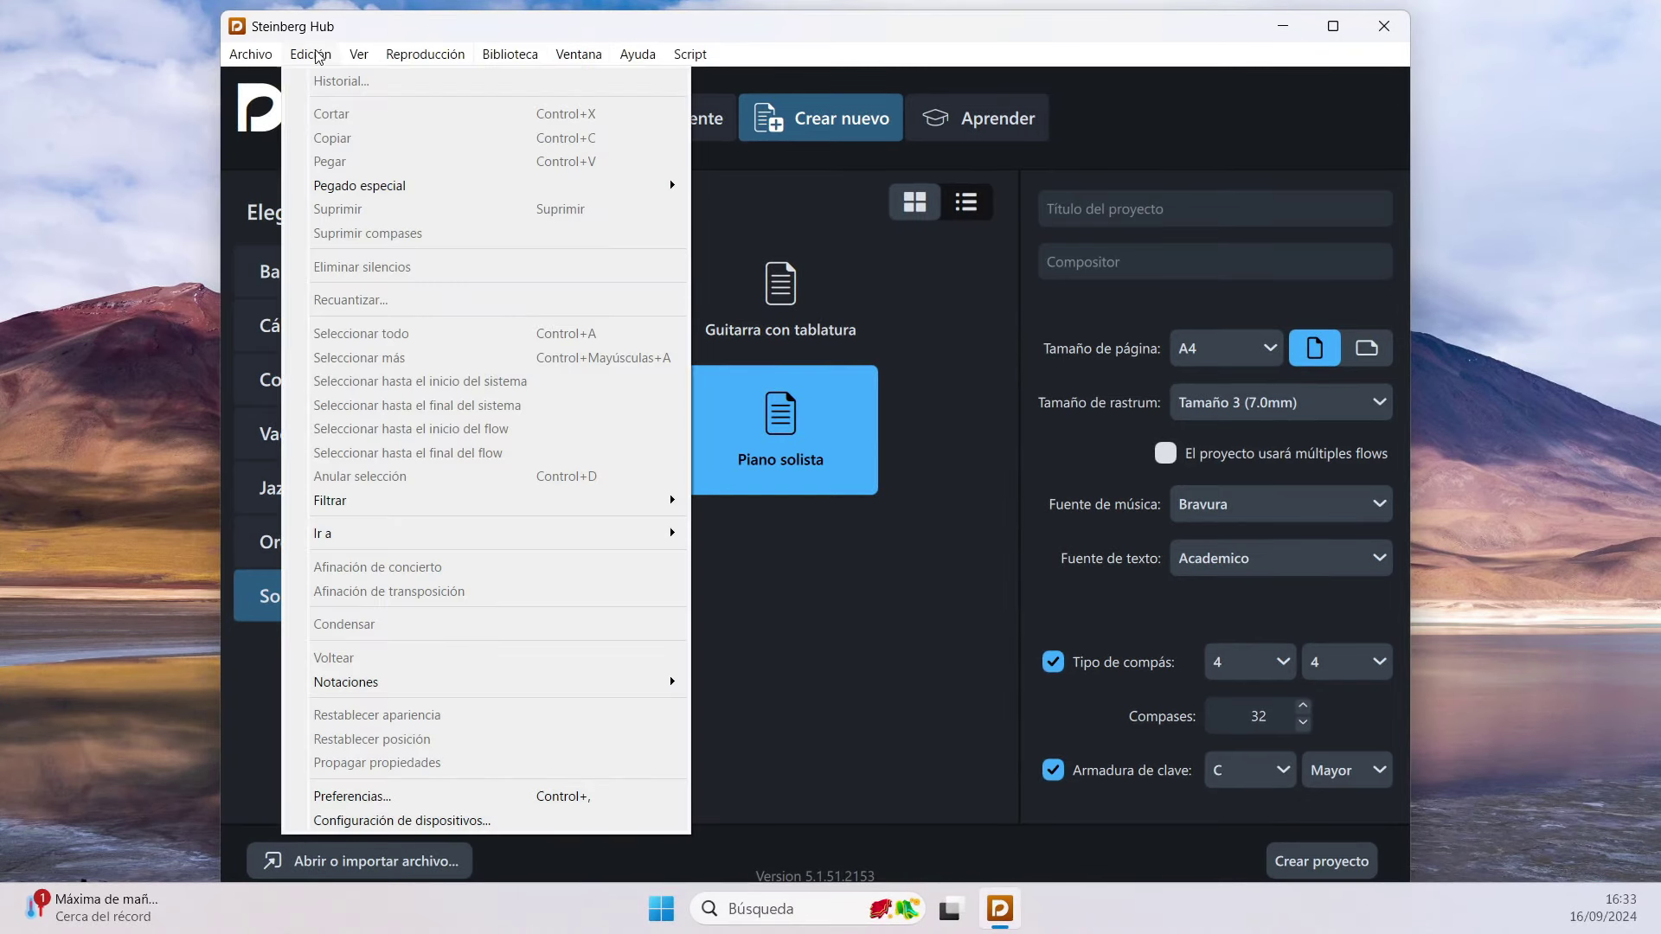
{"action": "mouse_move", "coordinate": [393, 57]}
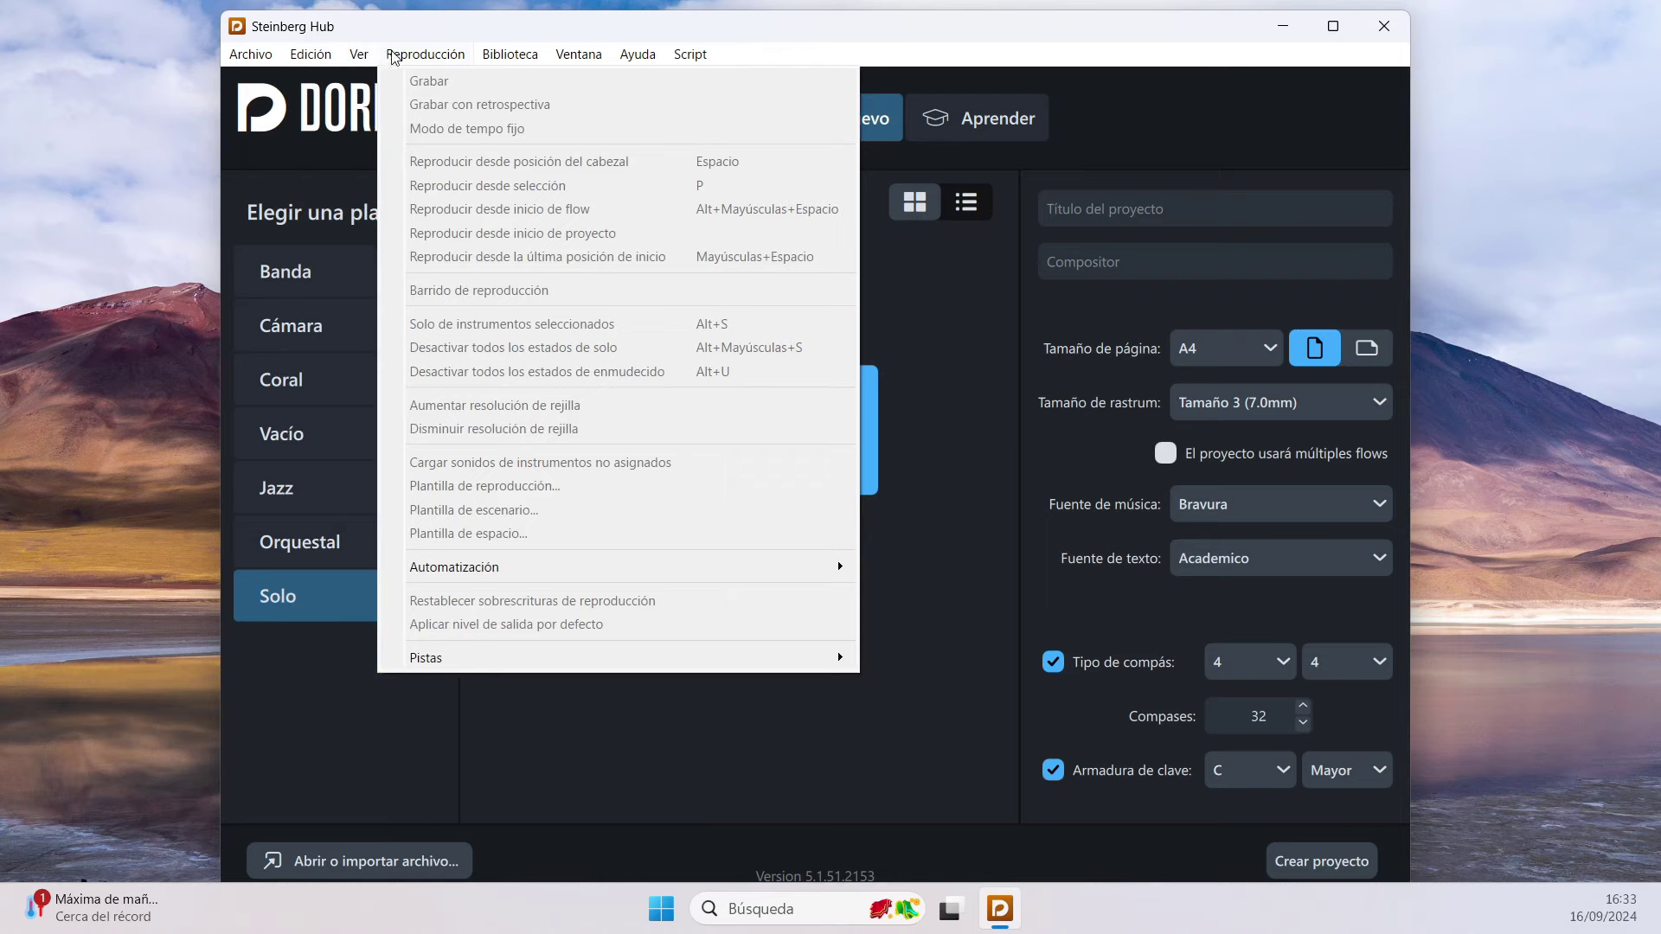
{"action": "mouse_move", "coordinate": [578, 54]}
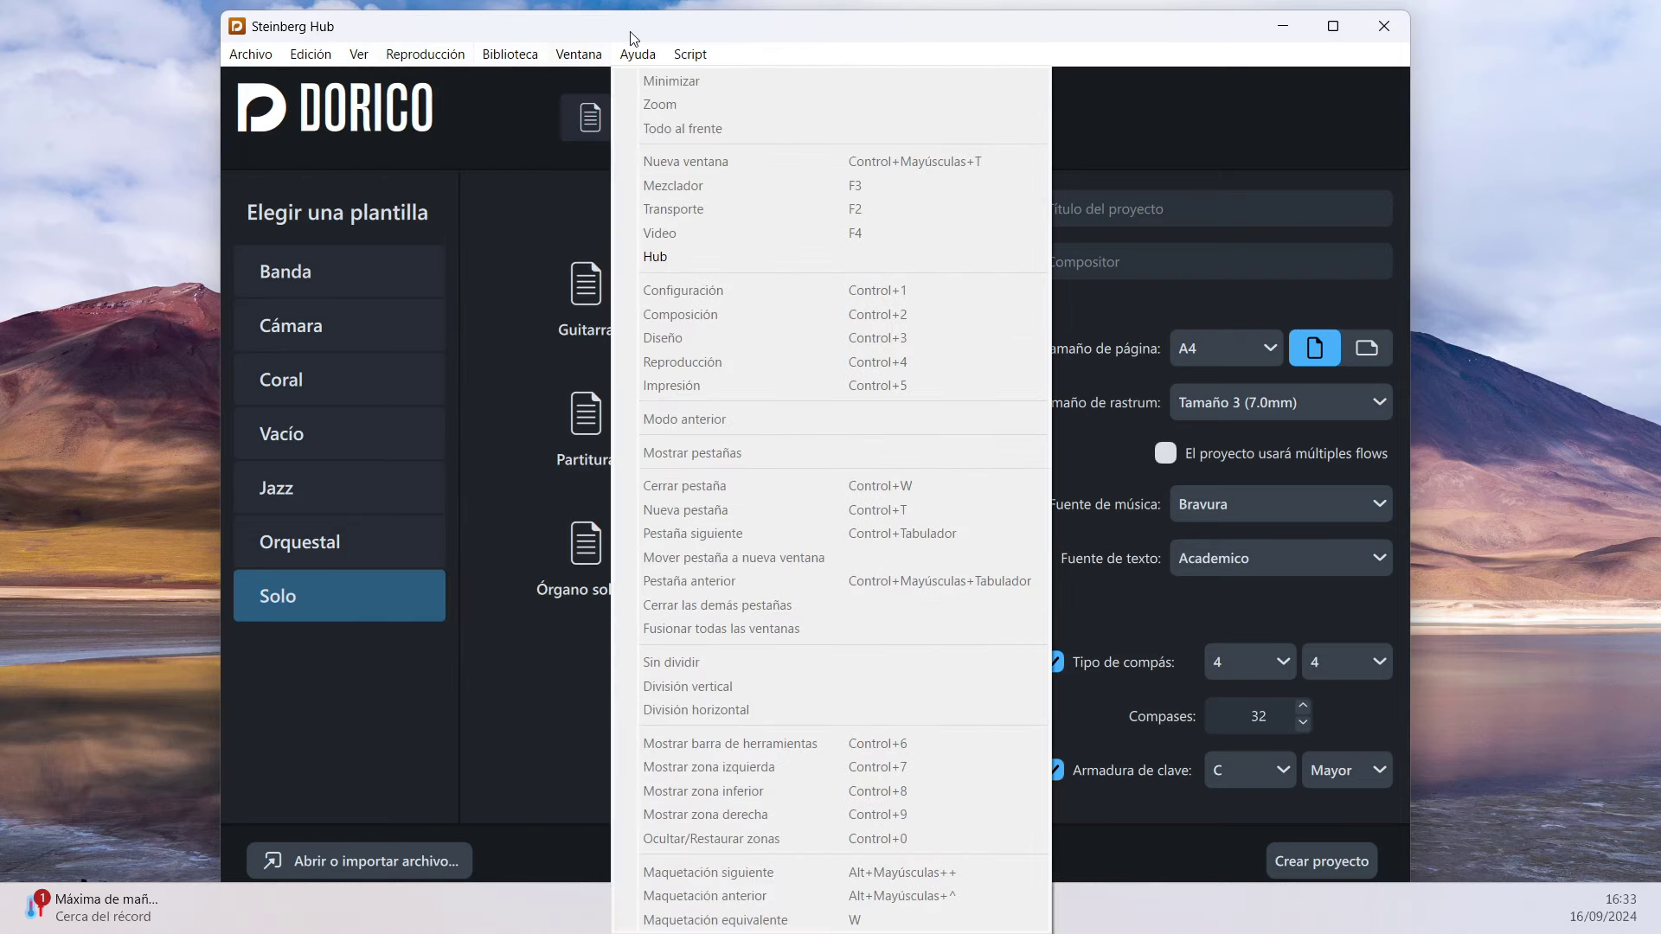
{"action": "left_click", "coordinate": [640, 37]}
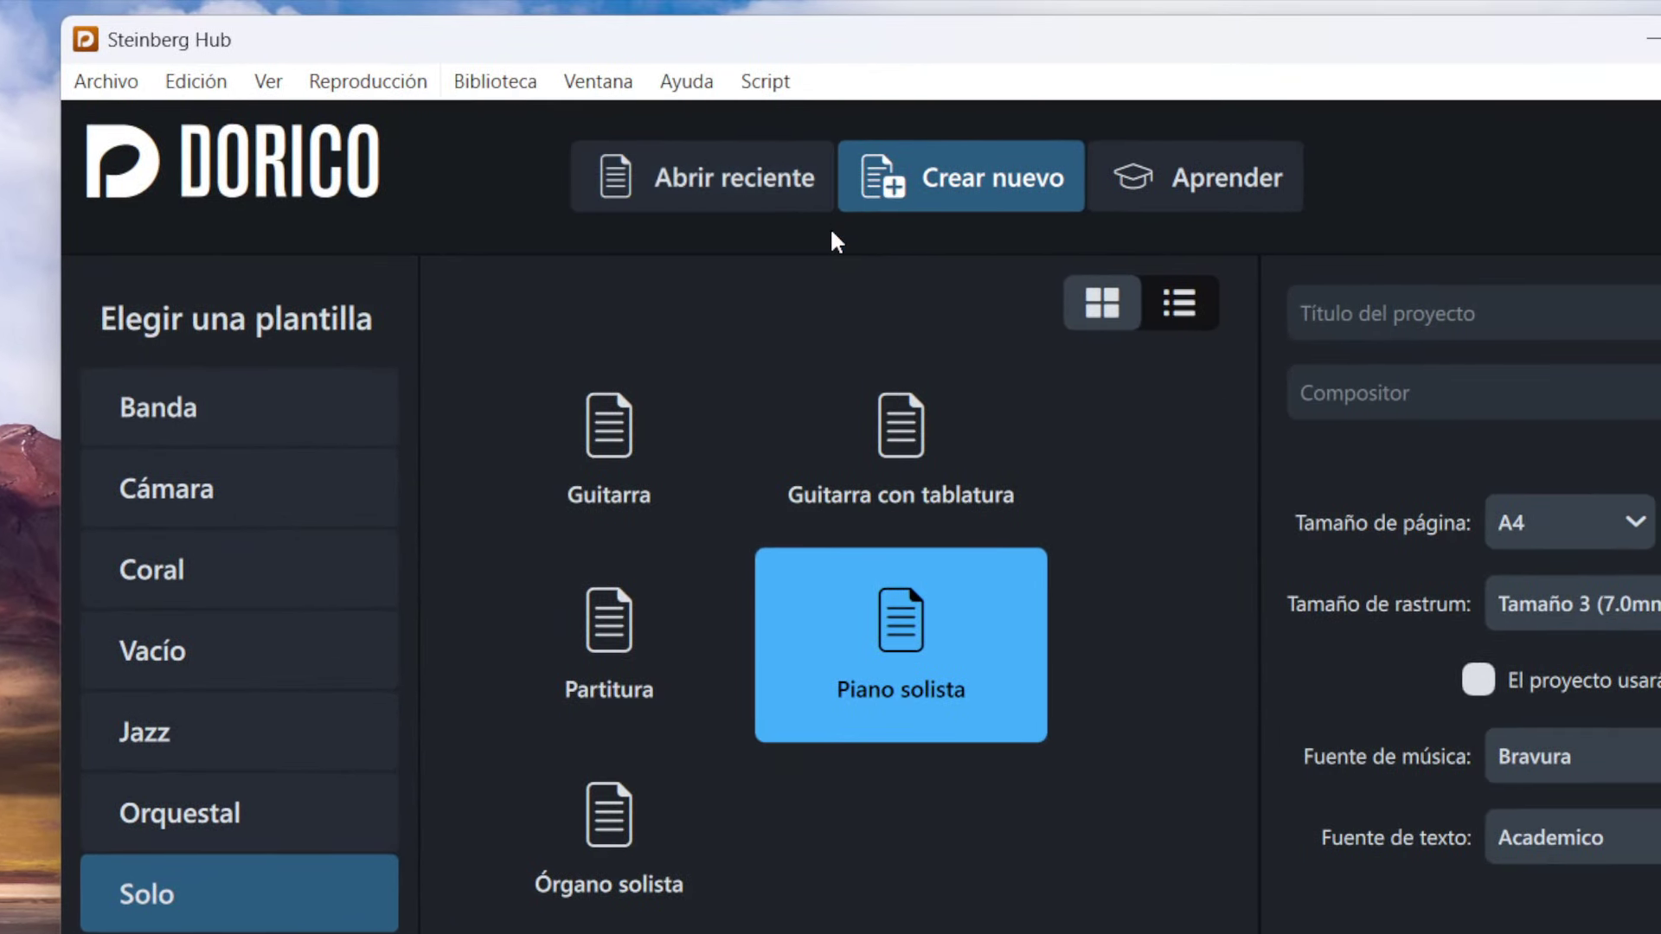
Step: Look through the recent projects in both list and grid view, ending in grid view
{"action": "left_click", "coordinate": [697, 181]}
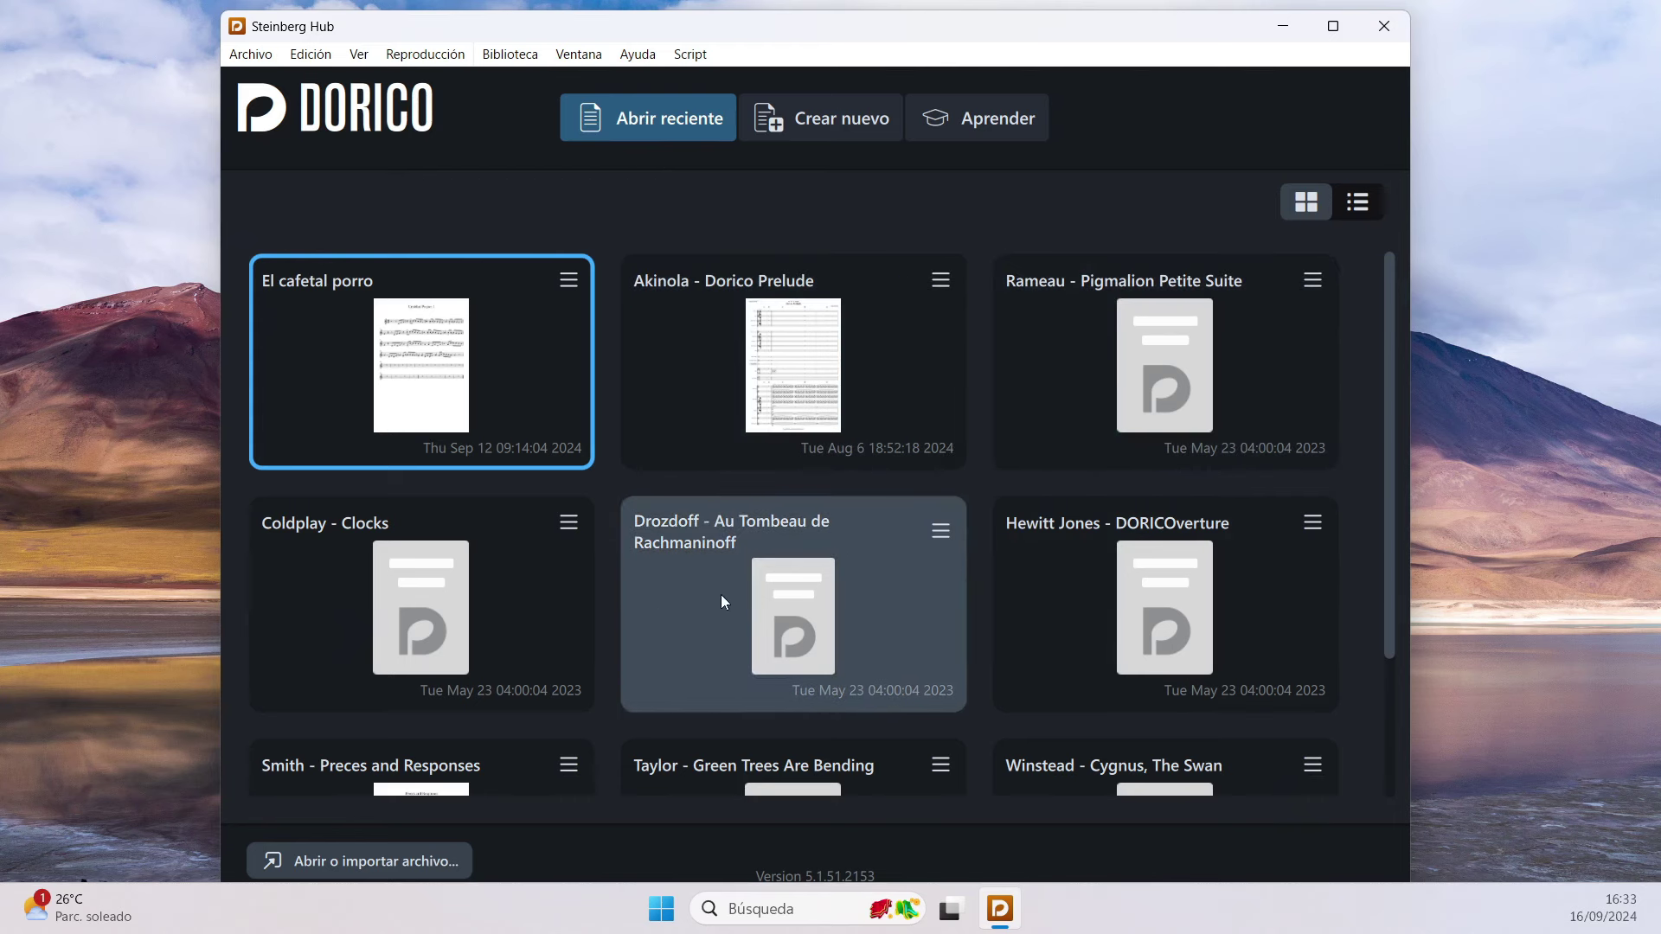
{"action": "left_click", "coordinate": [1366, 204]}
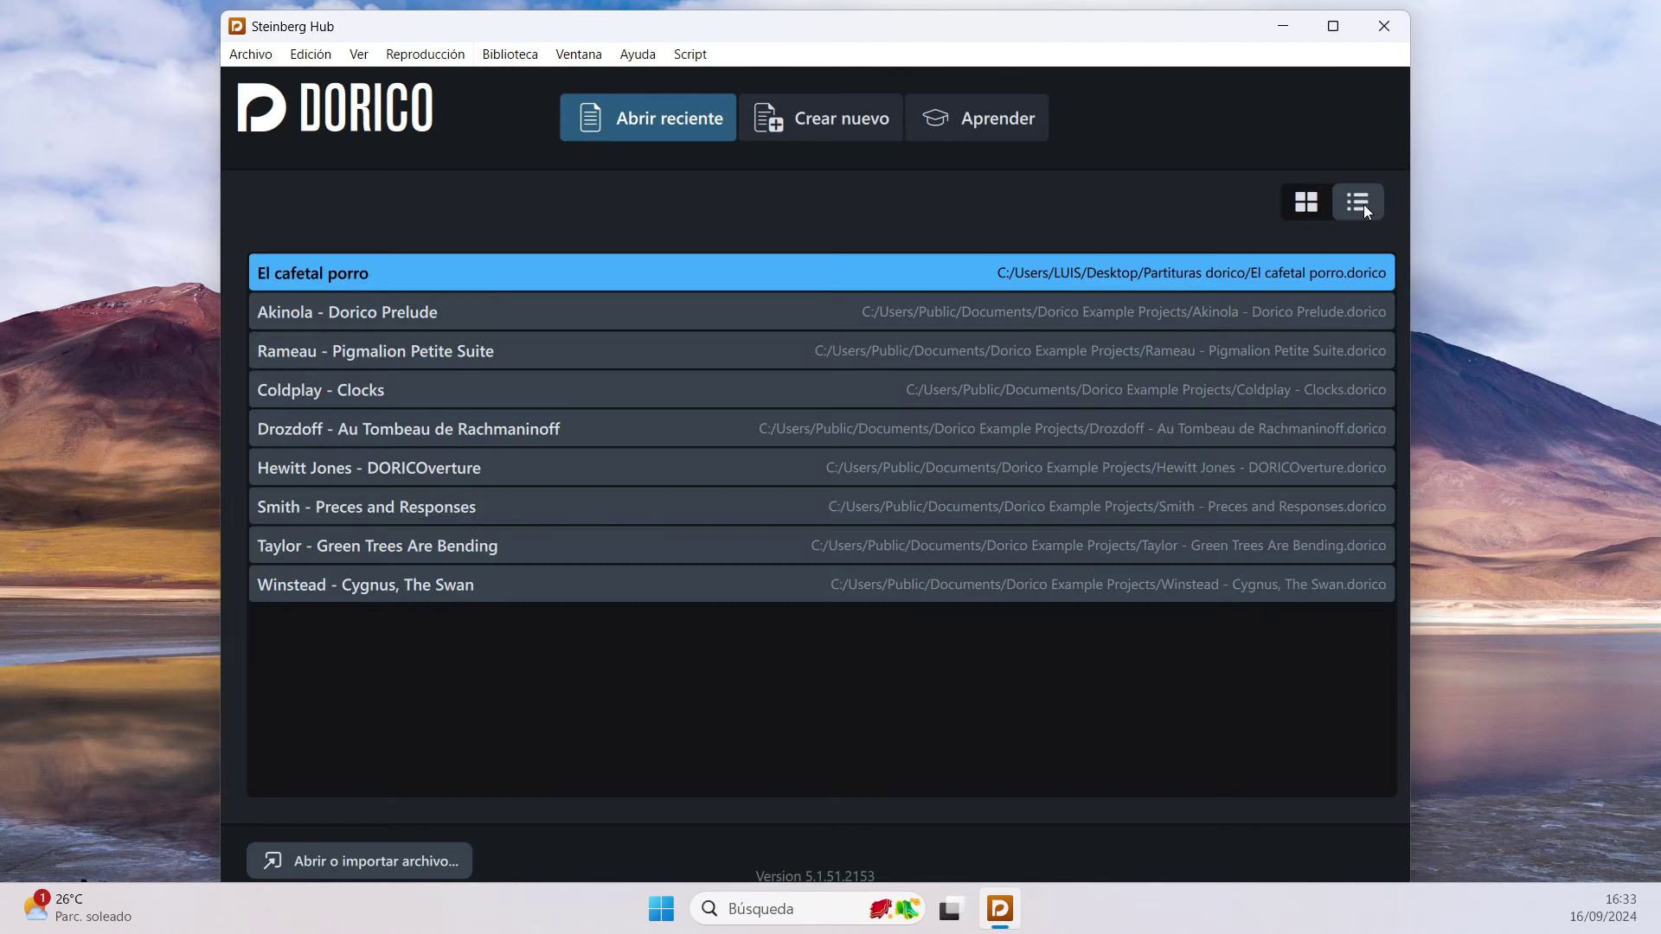
{"action": "left_click", "coordinate": [1289, 207]}
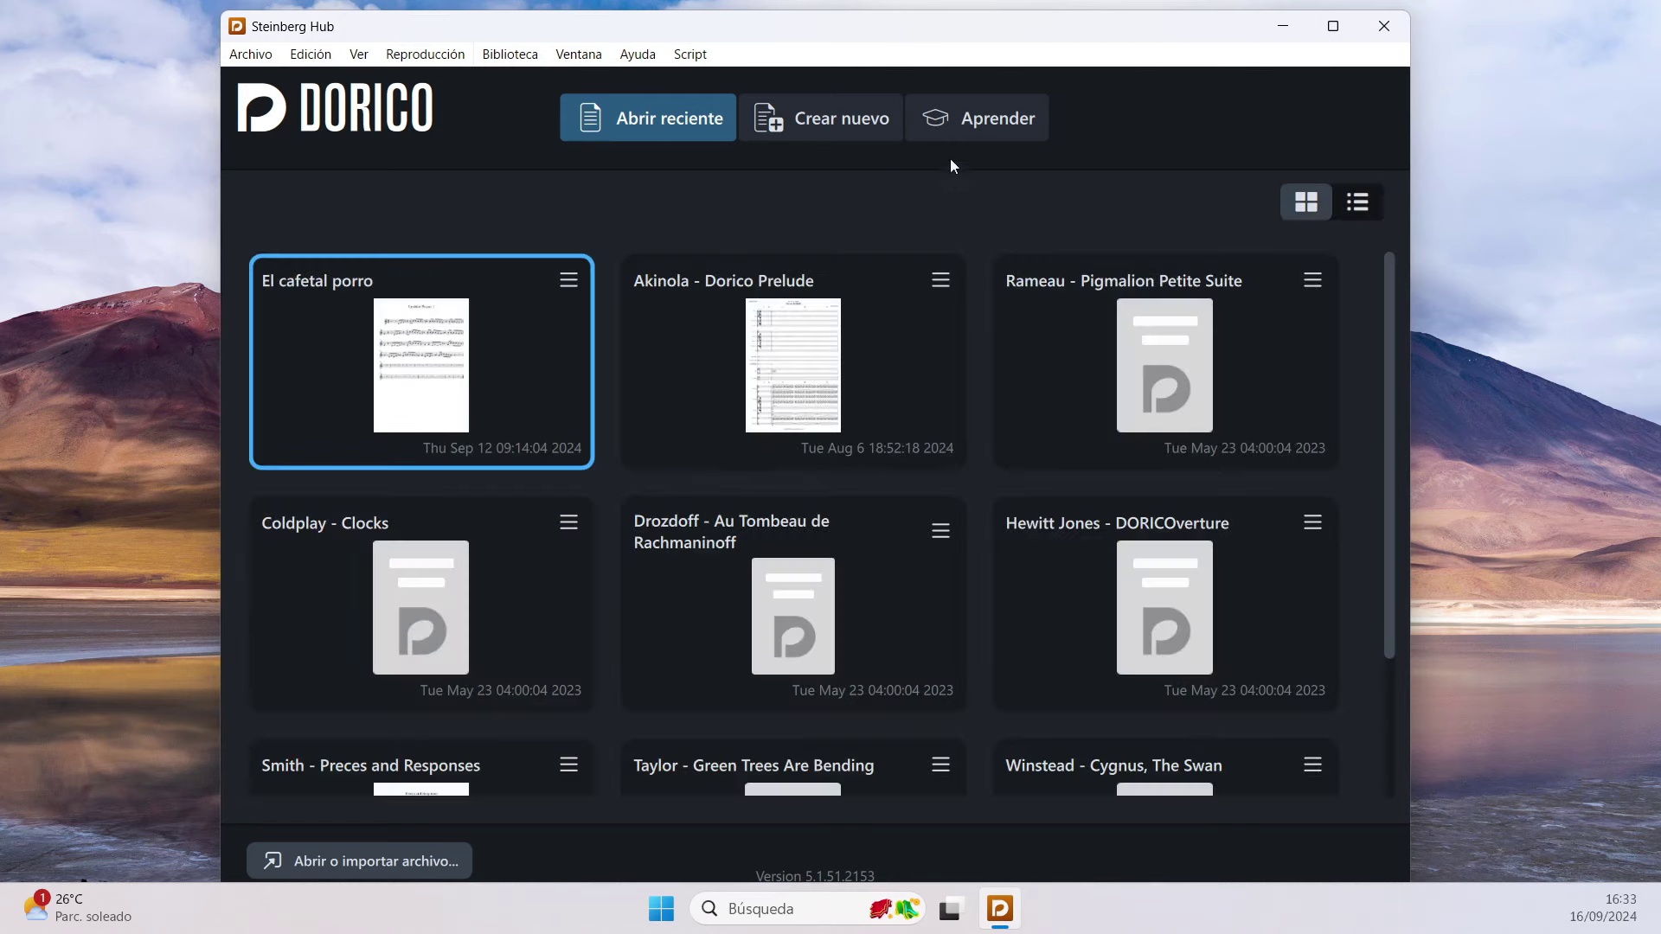
Step: Browse the templates for new projects in the Banda, Cámara, Coral, Vacío, Jazz, Orquestal and Solo categories
{"action": "left_click", "coordinate": [818, 119]}
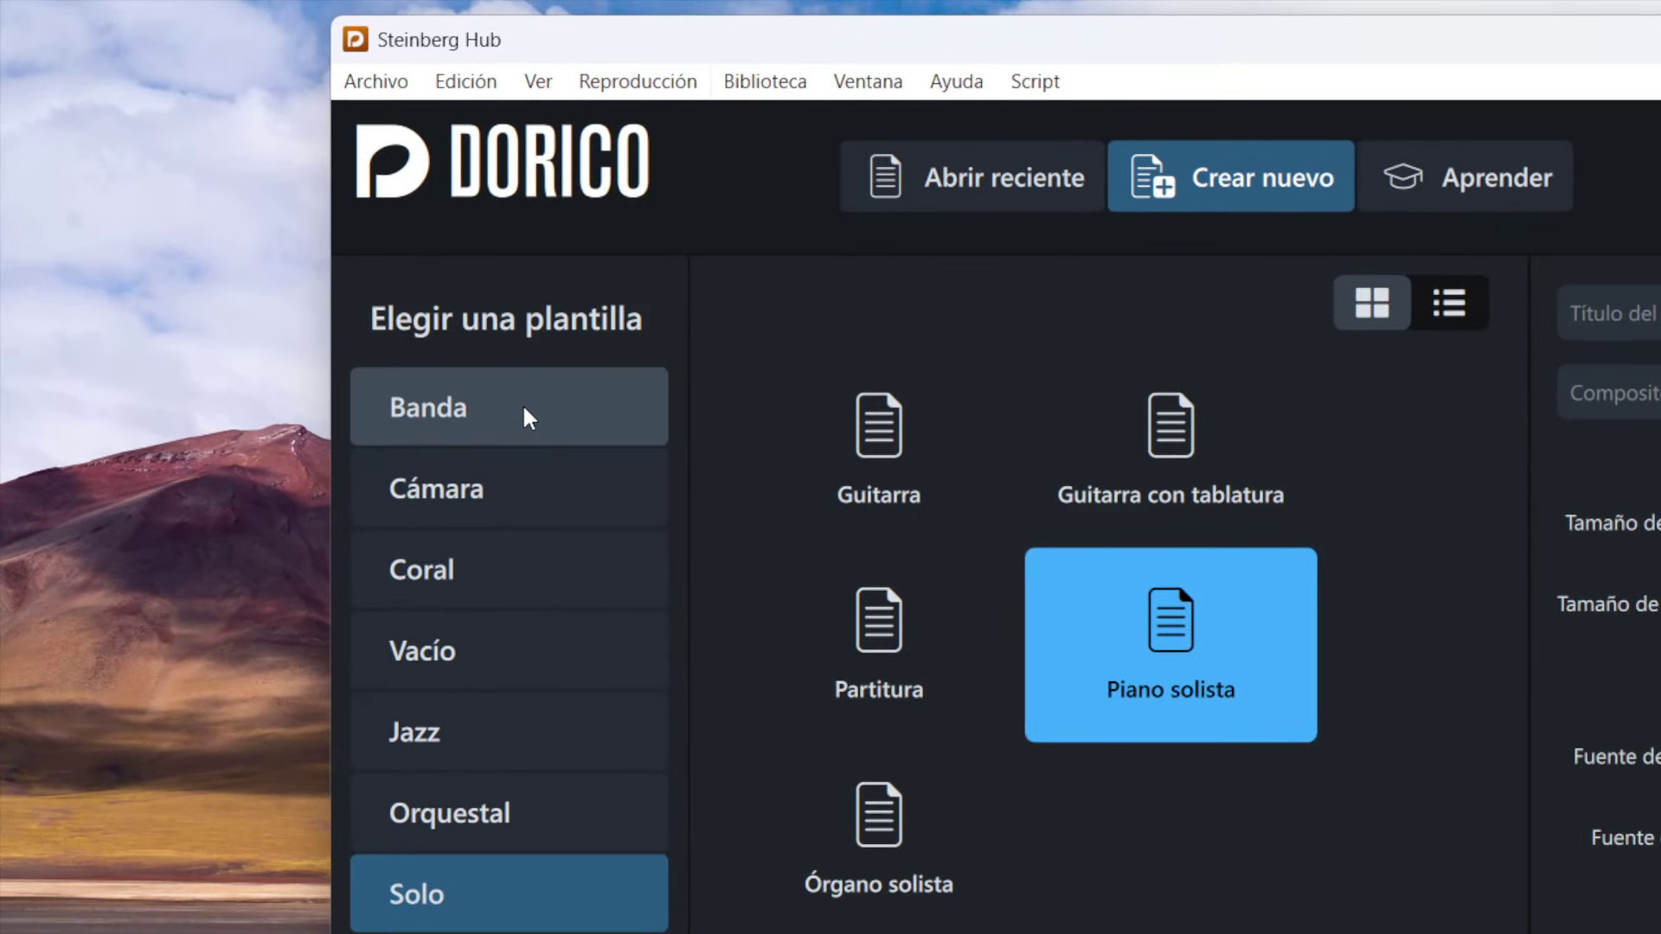
{"action": "left_click", "coordinate": [522, 403]}
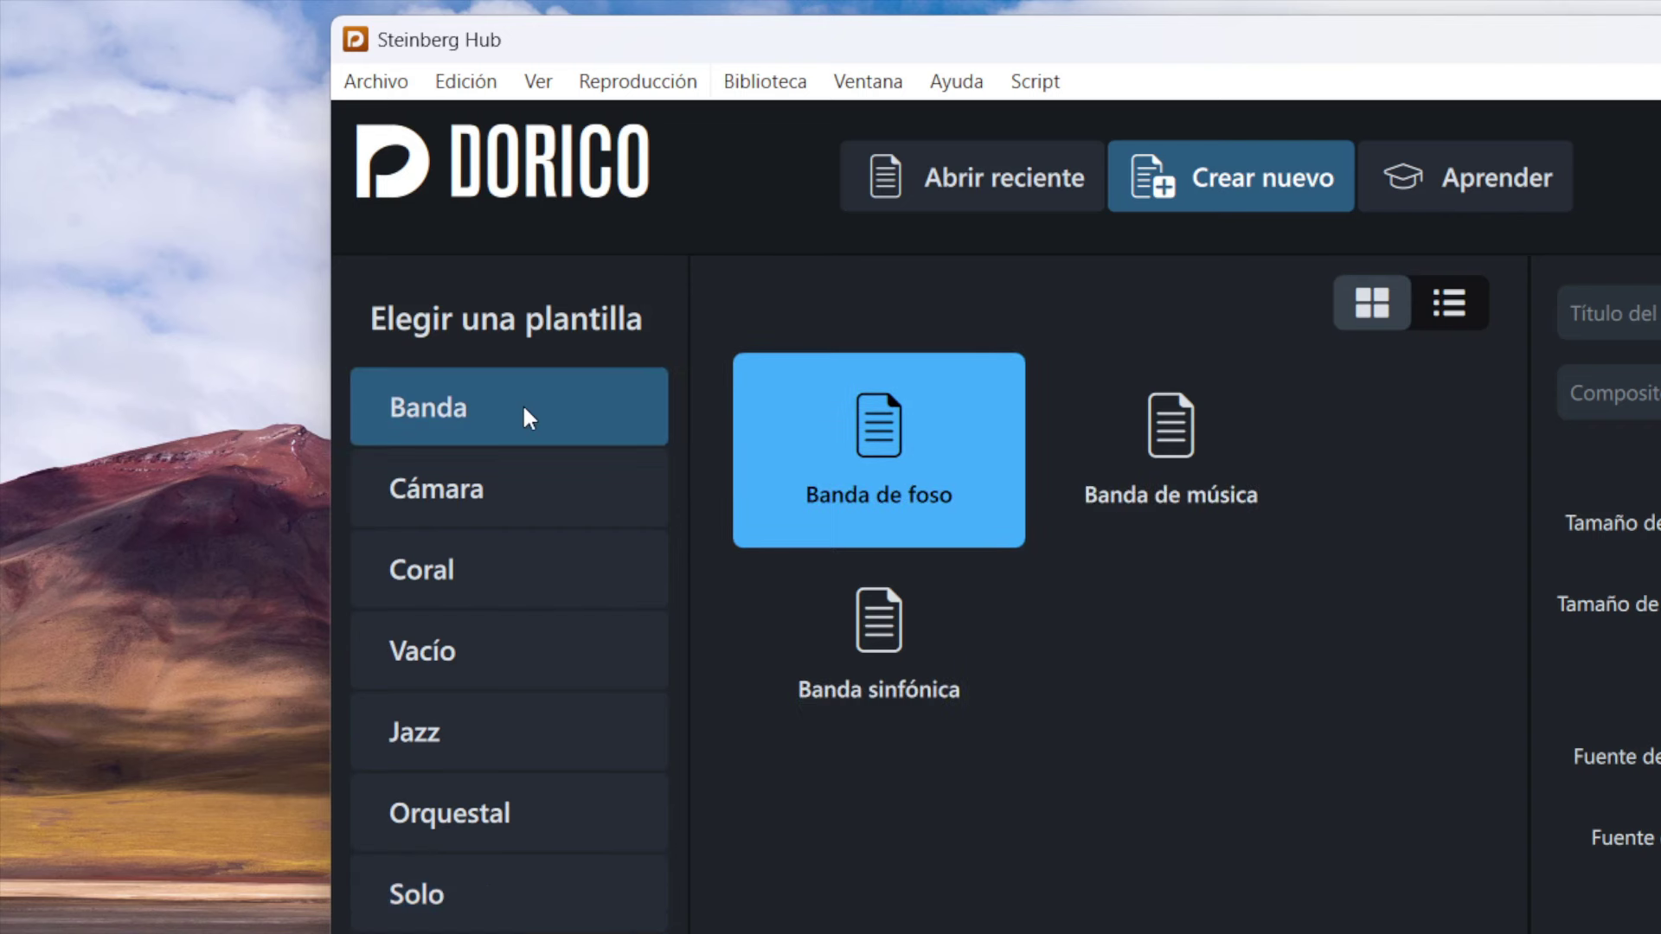
{"action": "left_click", "coordinate": [497, 488]}
{"action": "left_click", "coordinate": [464, 571]}
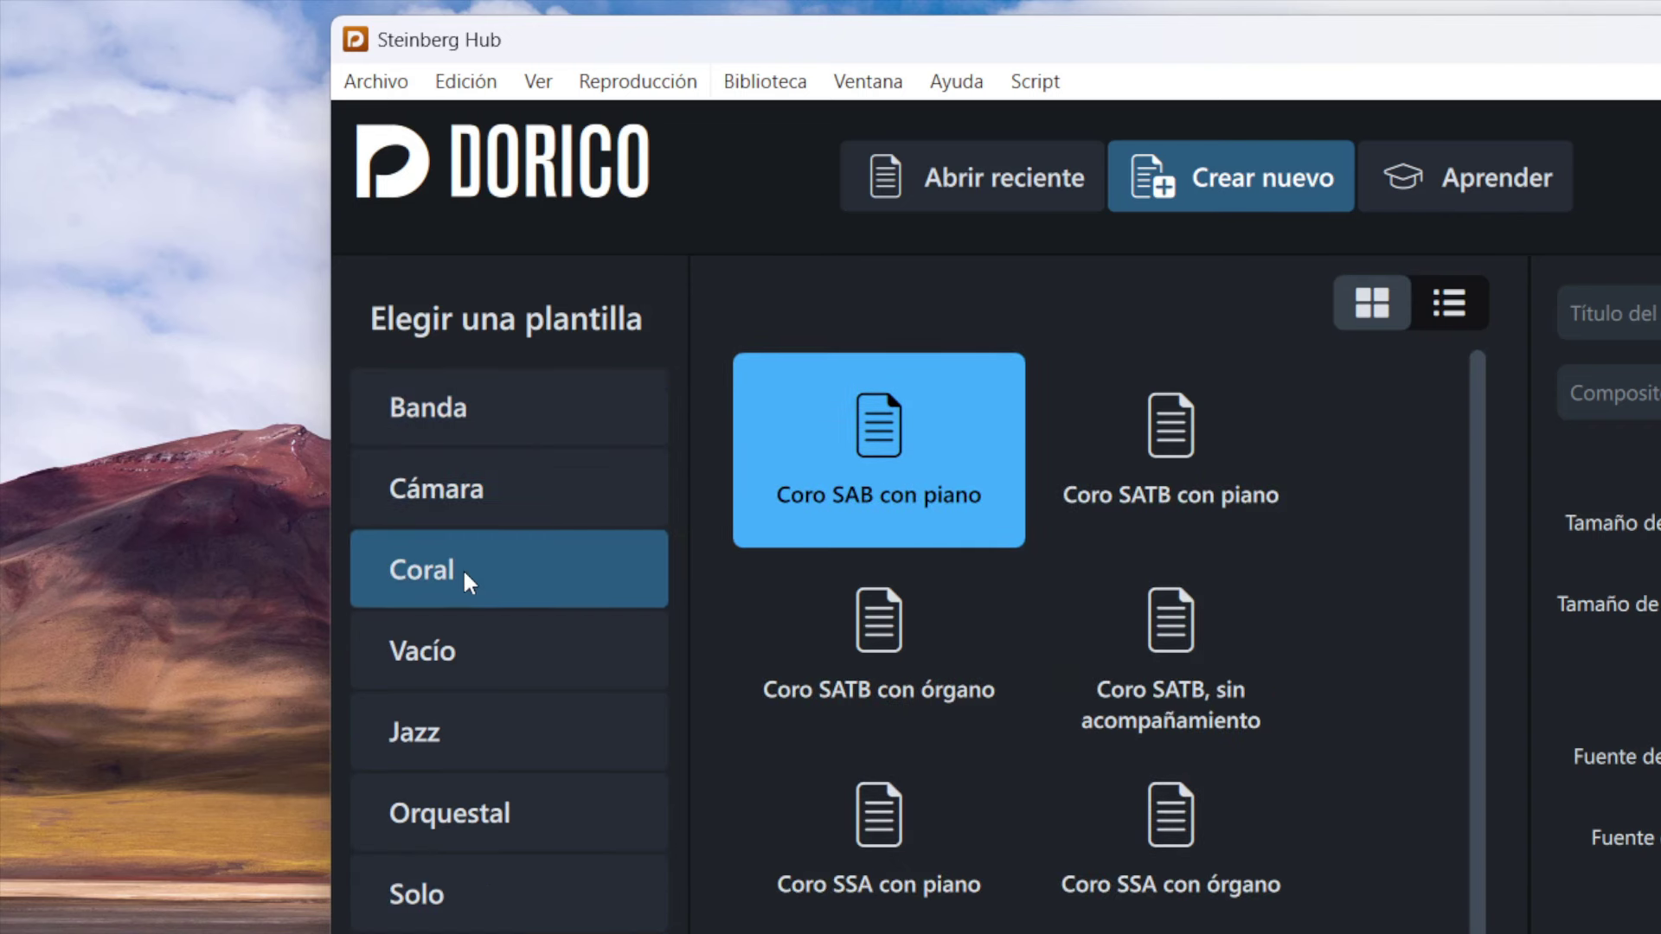
{"action": "left_click", "coordinate": [449, 662]}
{"action": "left_click", "coordinate": [449, 749]}
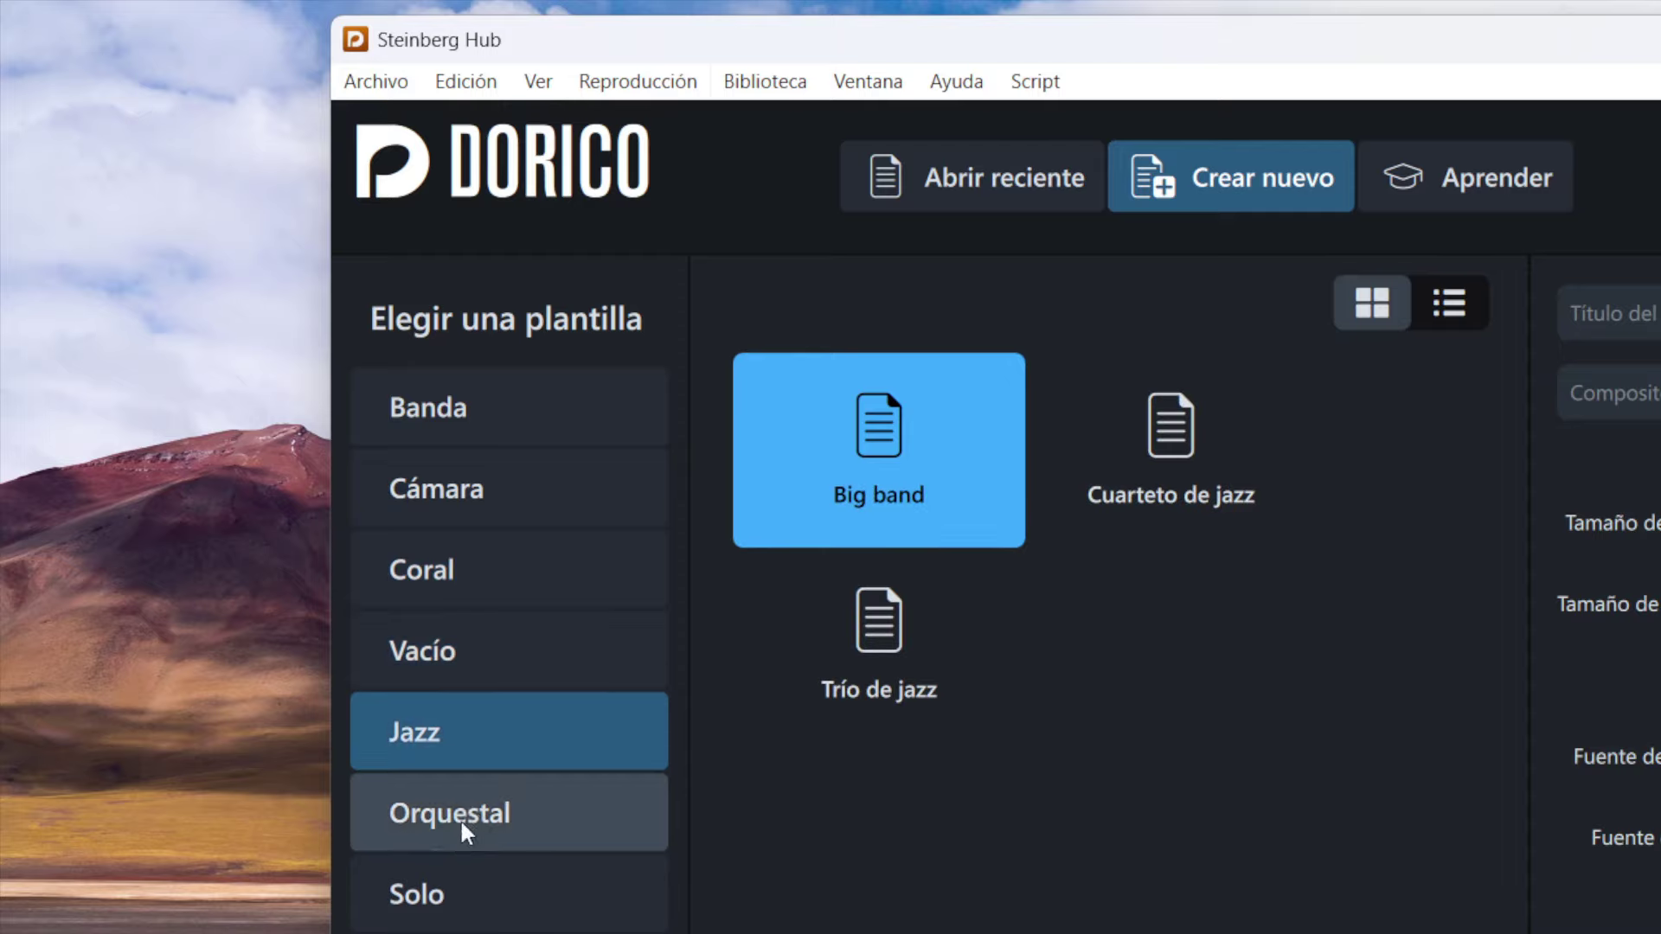
{"action": "left_click", "coordinate": [459, 818]}
{"action": "left_click", "coordinate": [461, 895]}
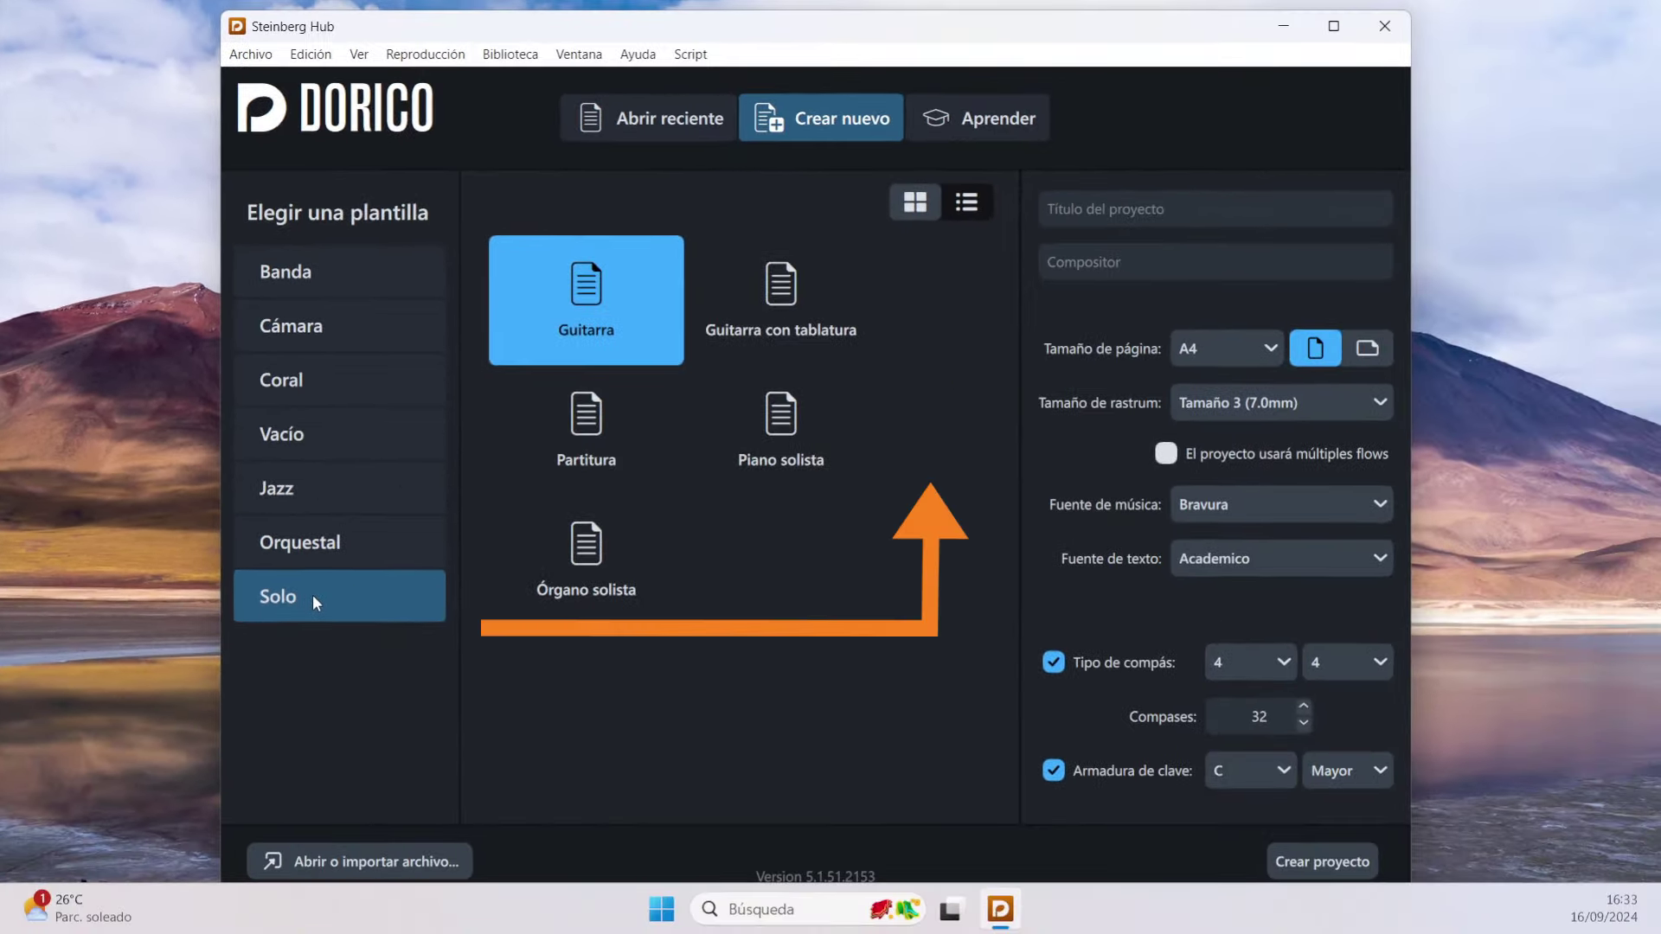
{"action": "left_click", "coordinate": [380, 606]}
{"action": "left_click", "coordinate": [340, 494]}
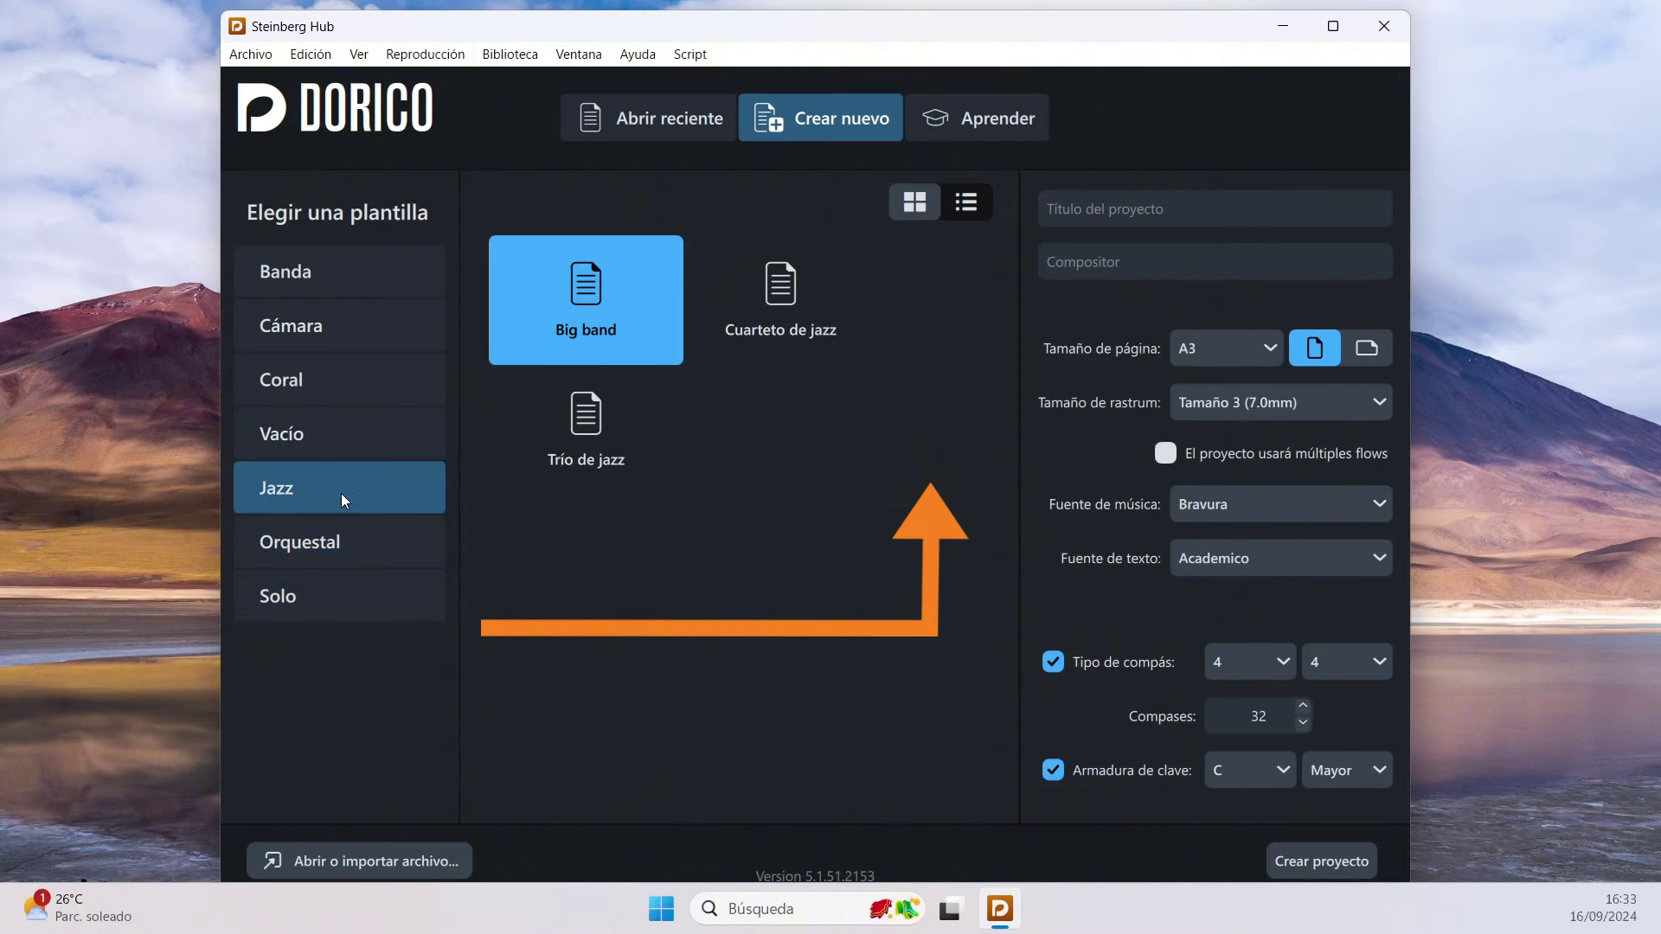
{"action": "left_click", "coordinate": [349, 442]}
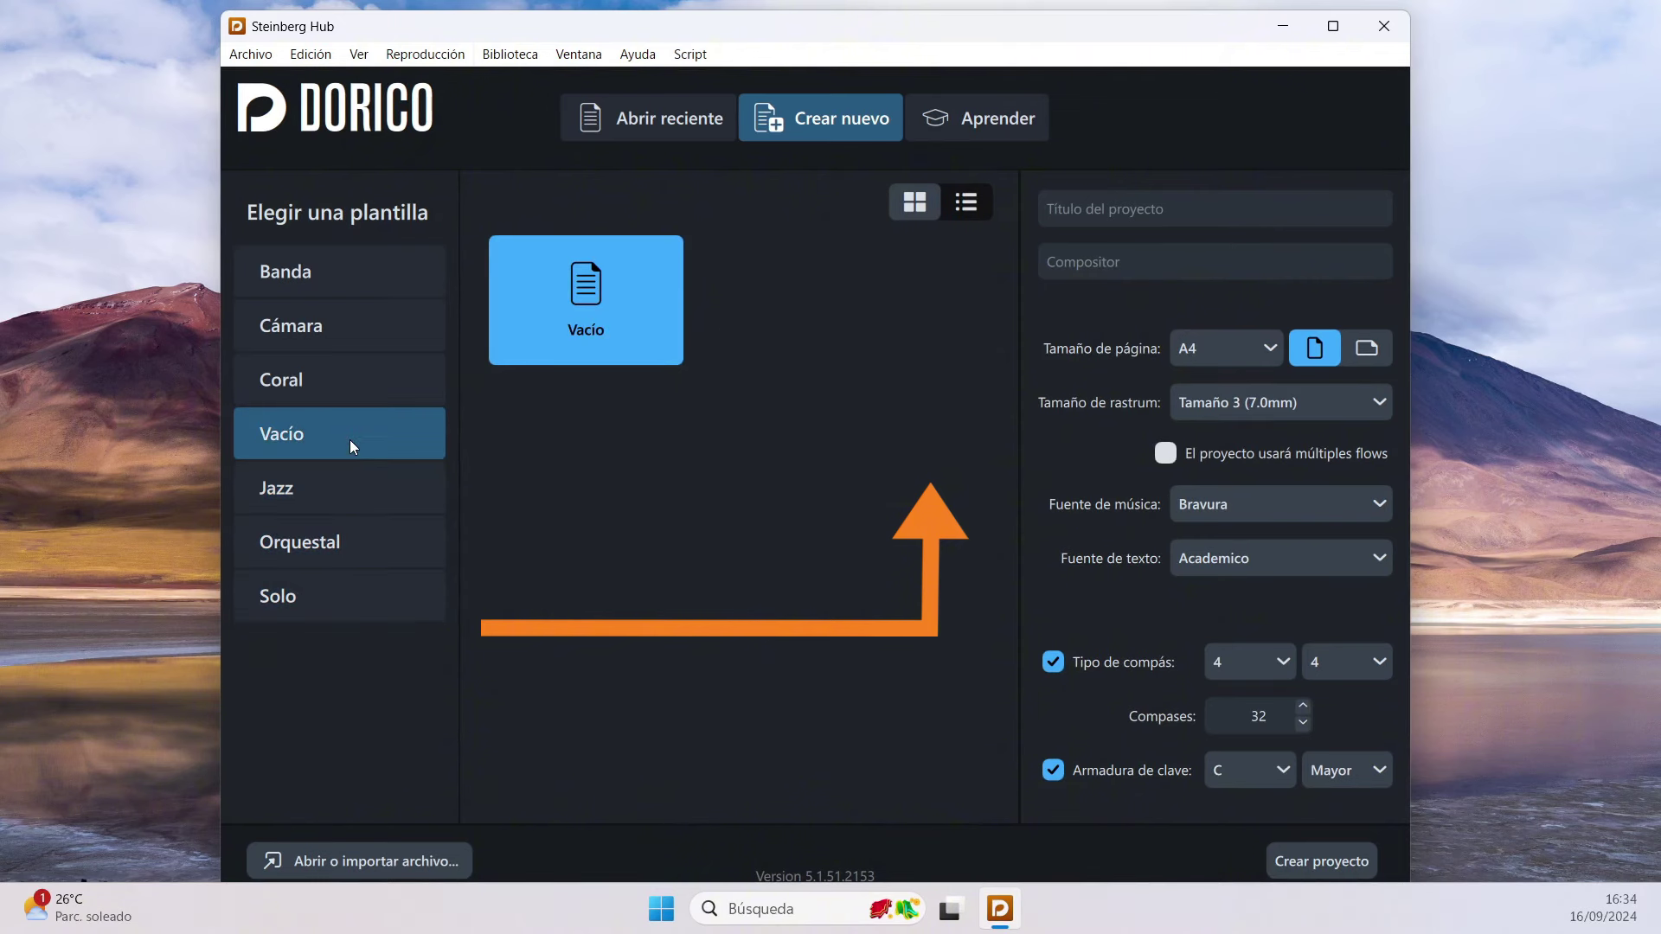
{"action": "left_click", "coordinate": [360, 389]}
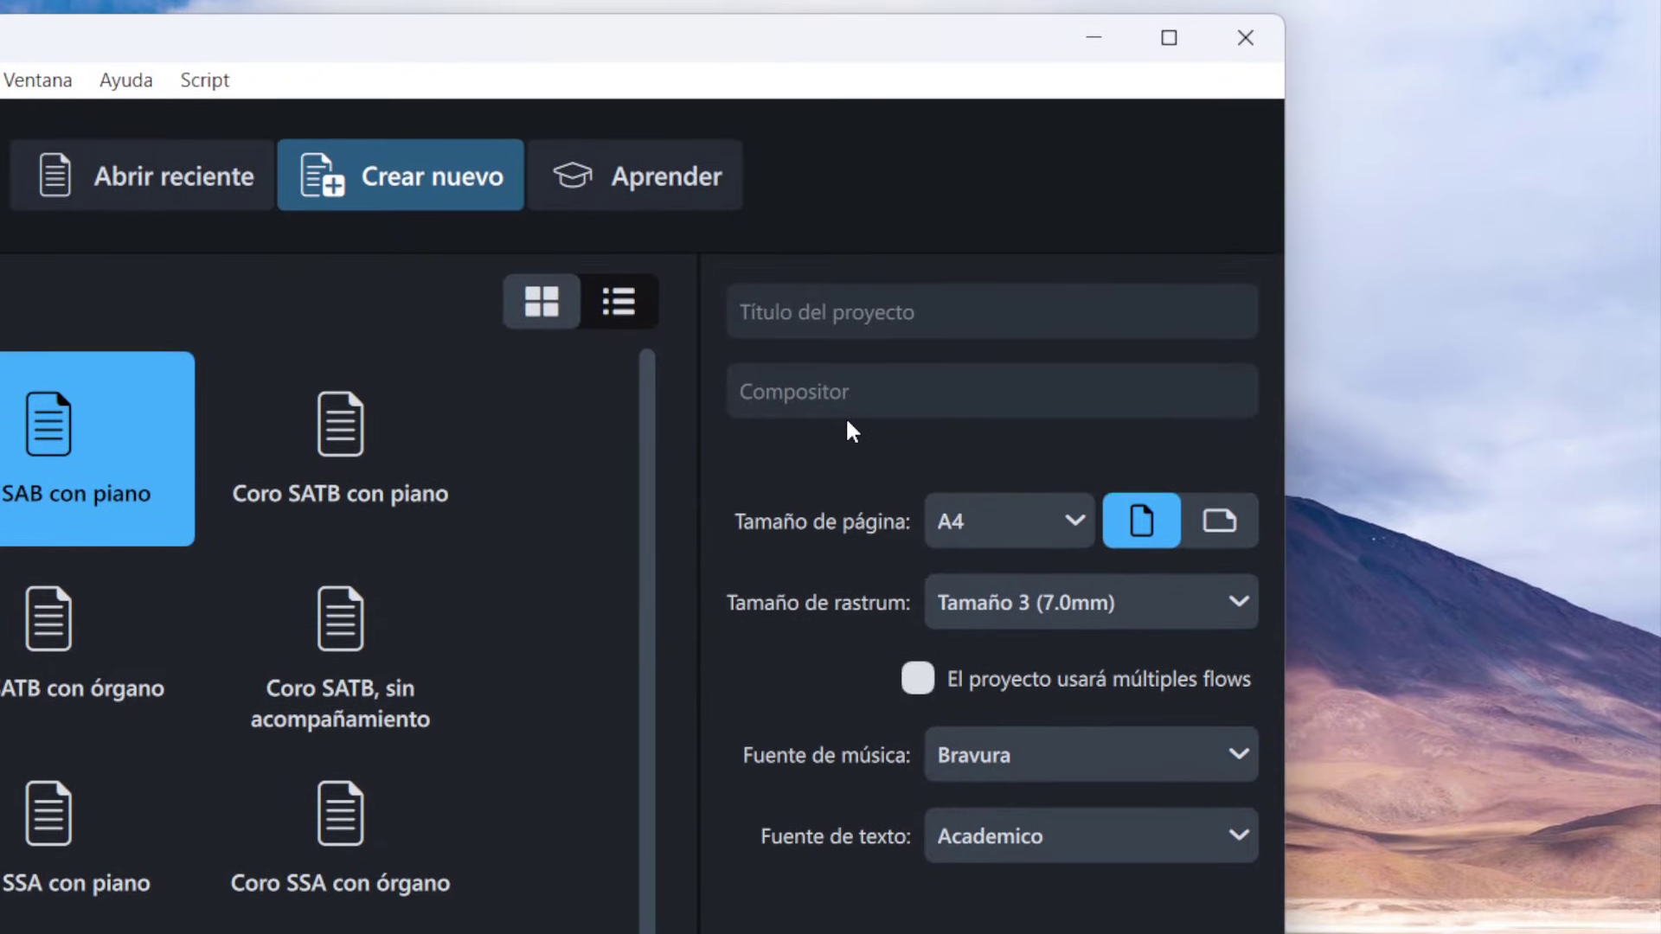
Step: Enter AulaMusical as the project title and fill in the composer's full name
{"action": "left_click", "coordinate": [796, 322]}
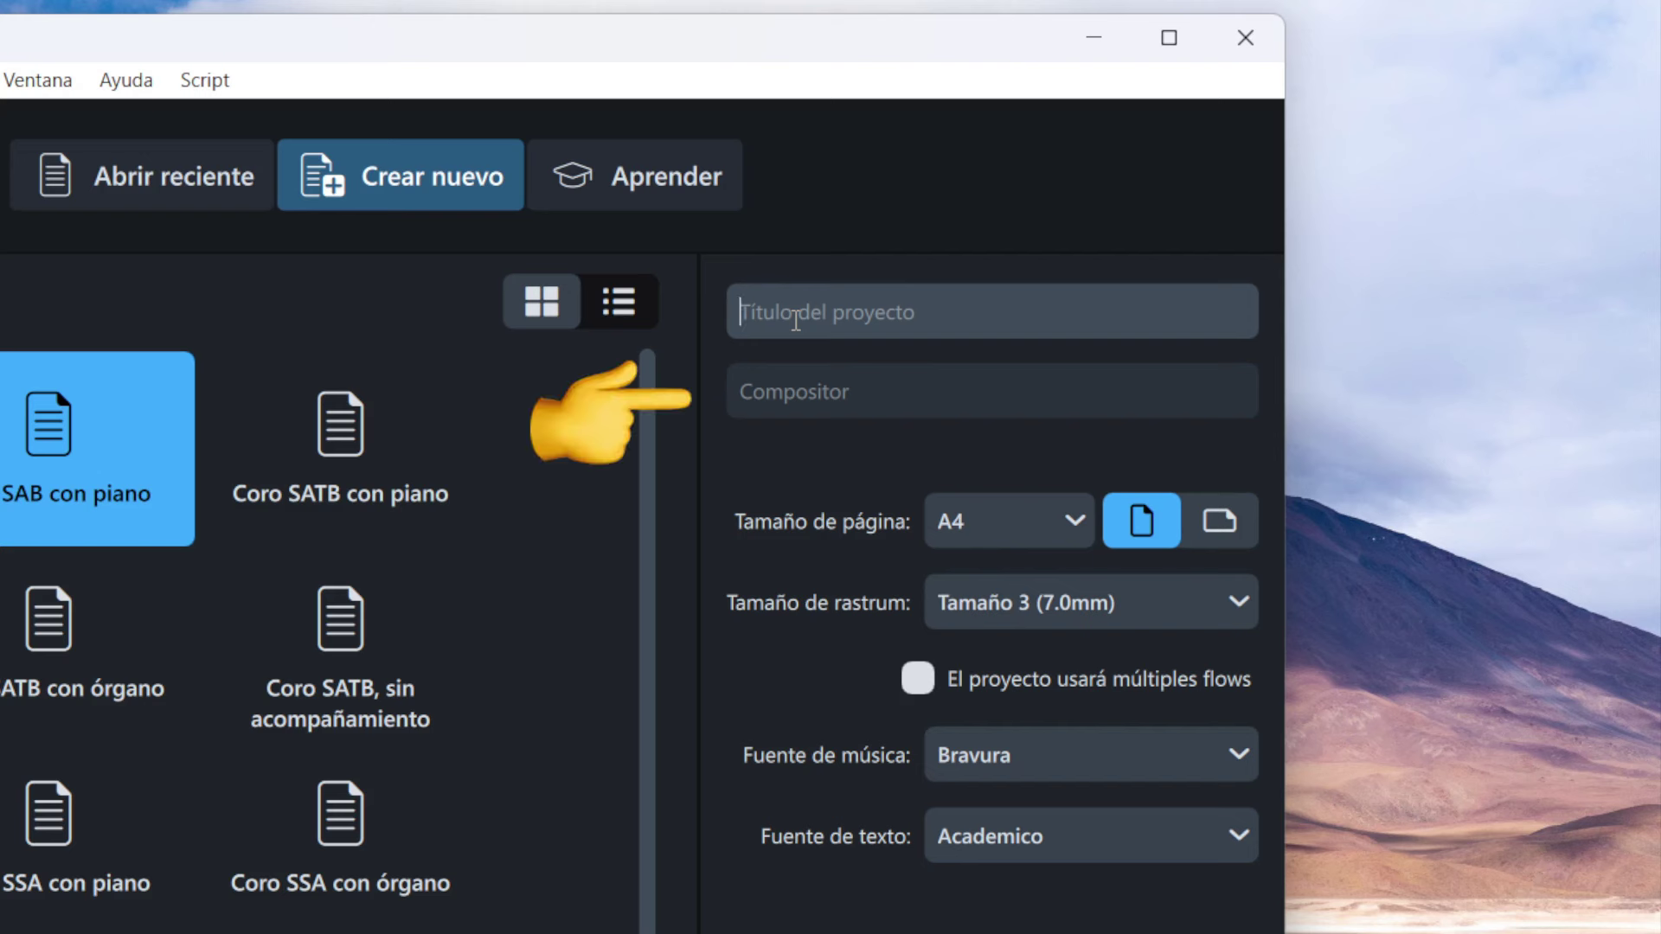
{"action": "type", "text": "AulaMusica"}
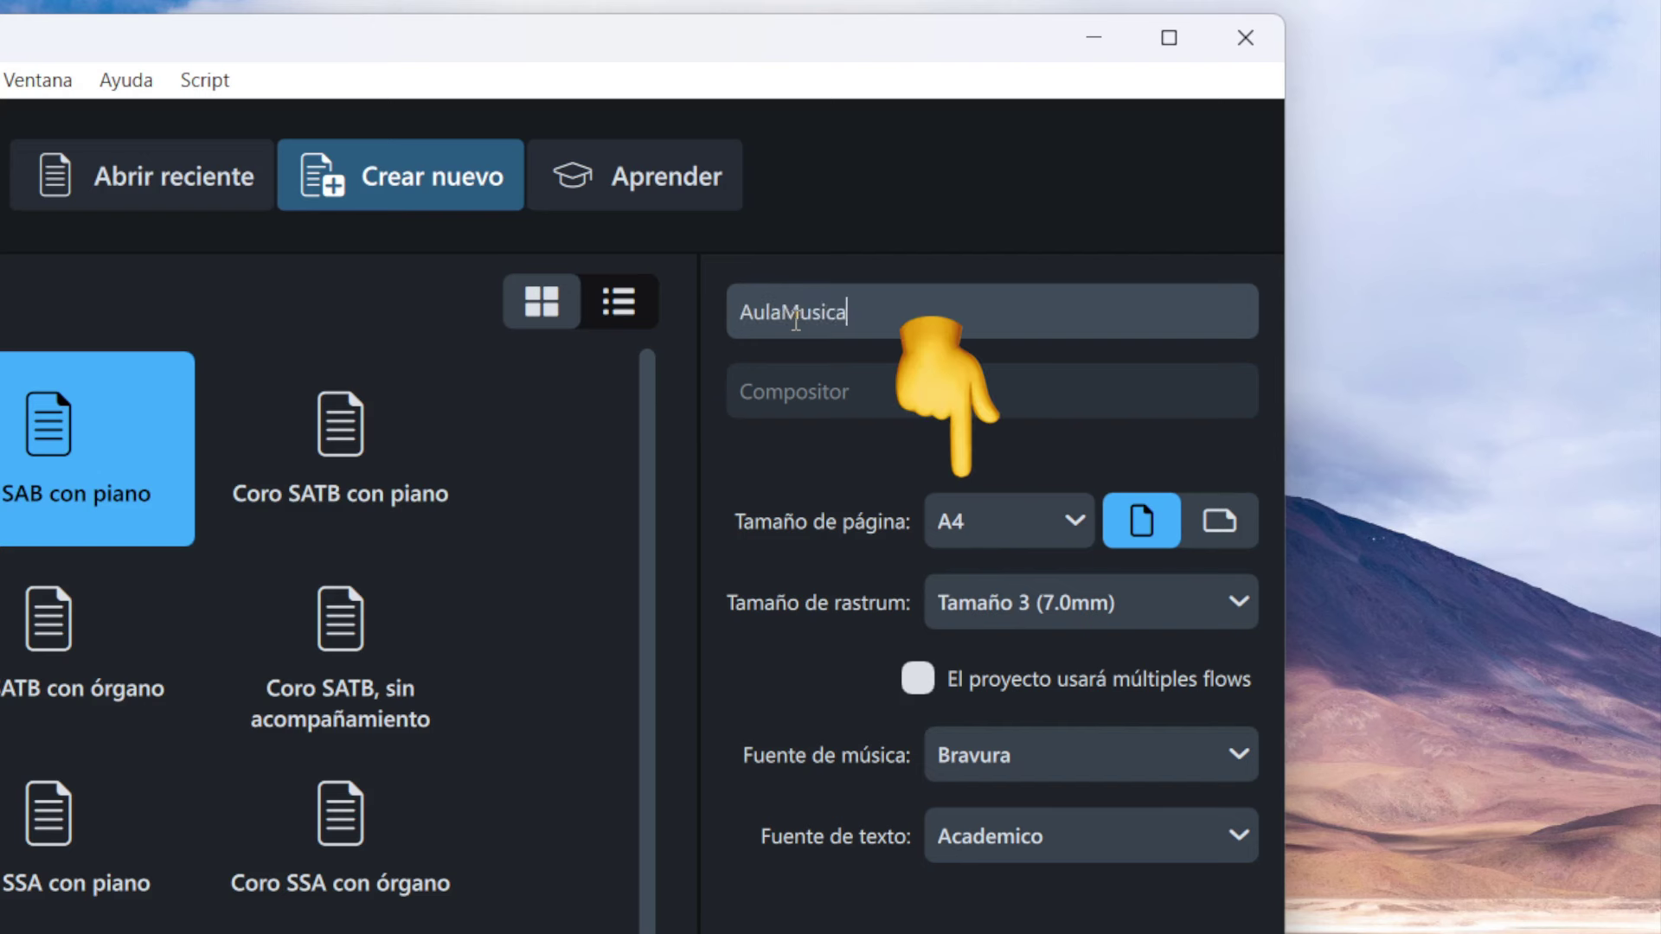
{"action": "type", "text": "l"}
{"action": "left_click", "coordinate": [809, 394]}
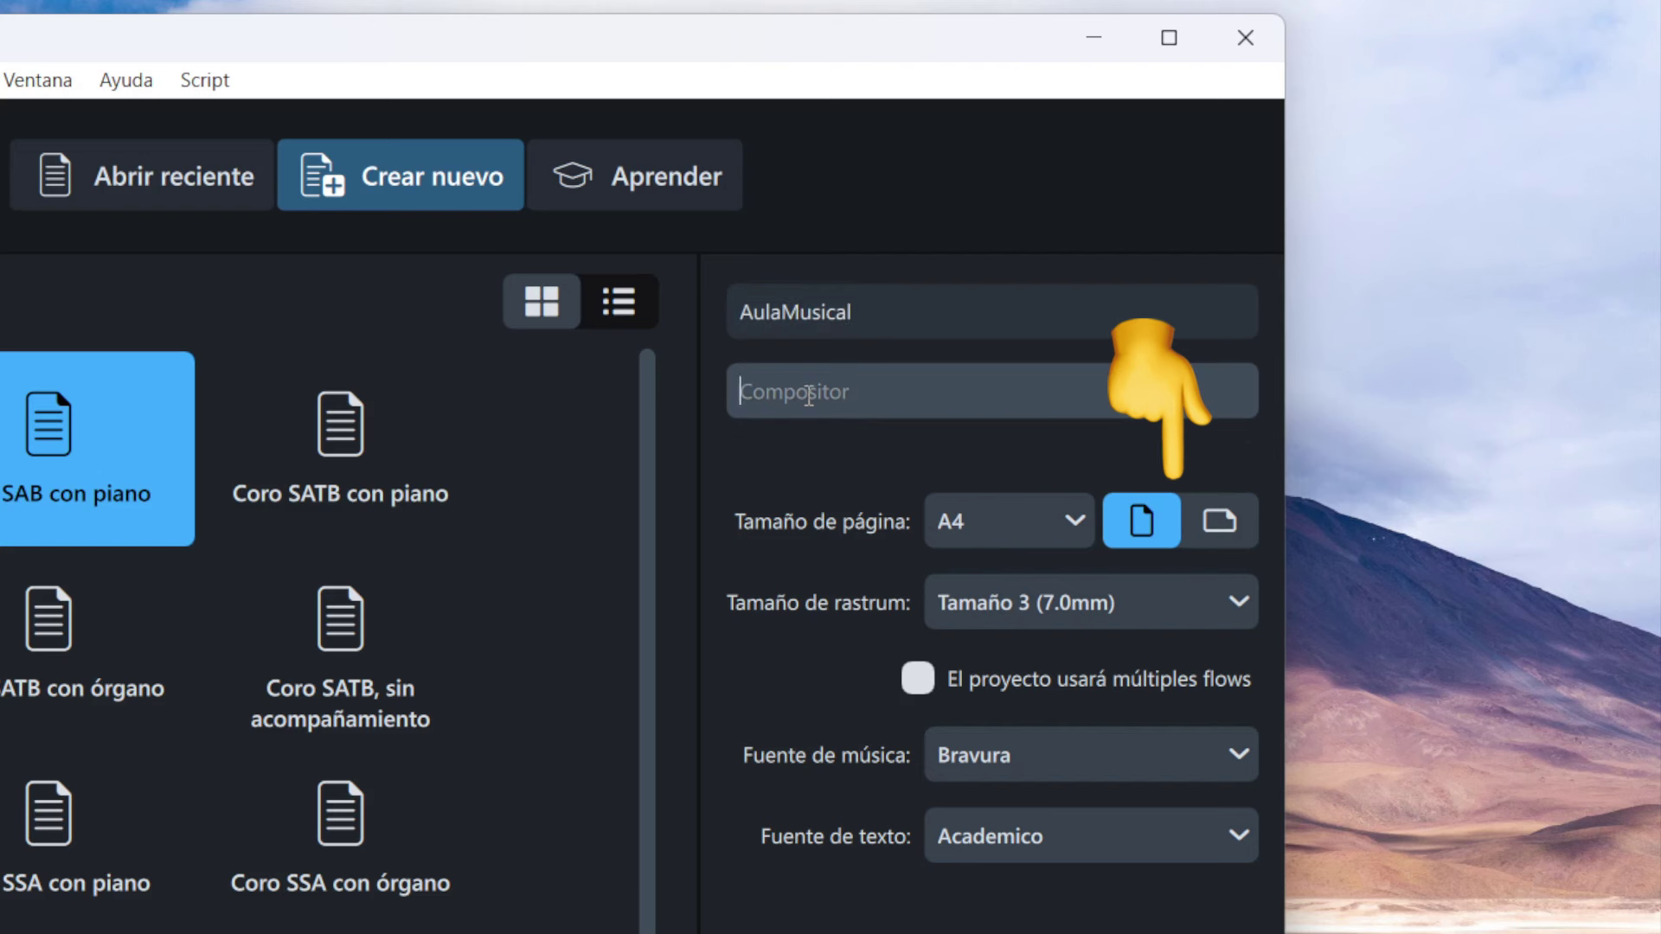
{"action": "type", "text": "Luis Carlos"}
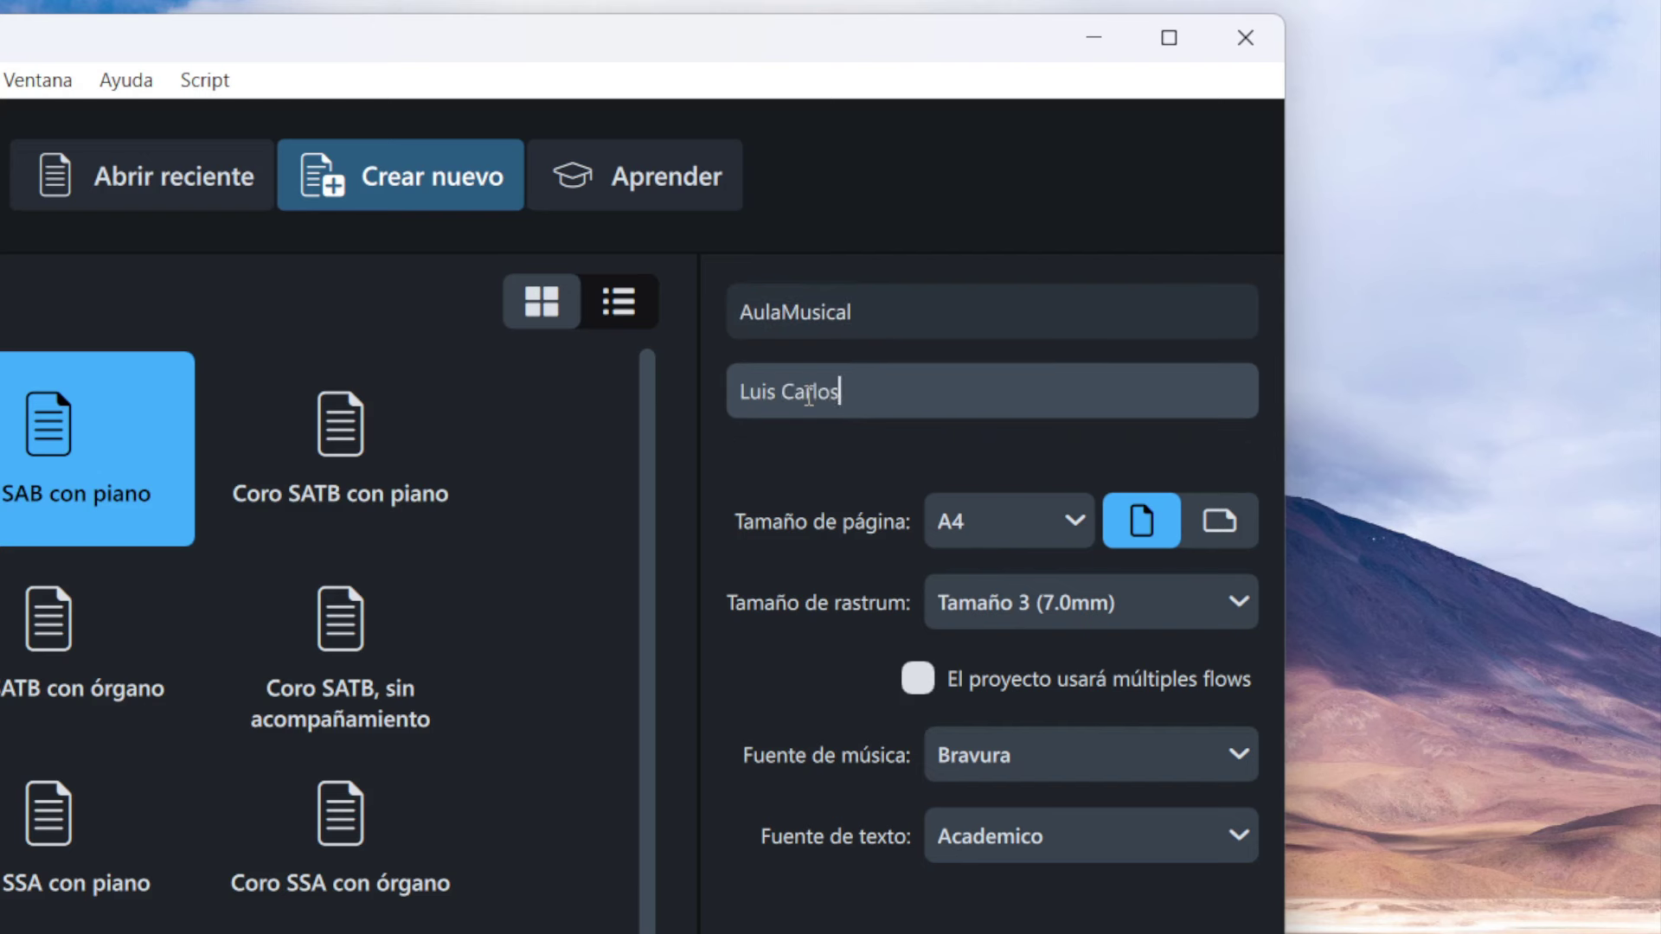
{"action": "type", "text": " Moreno"}
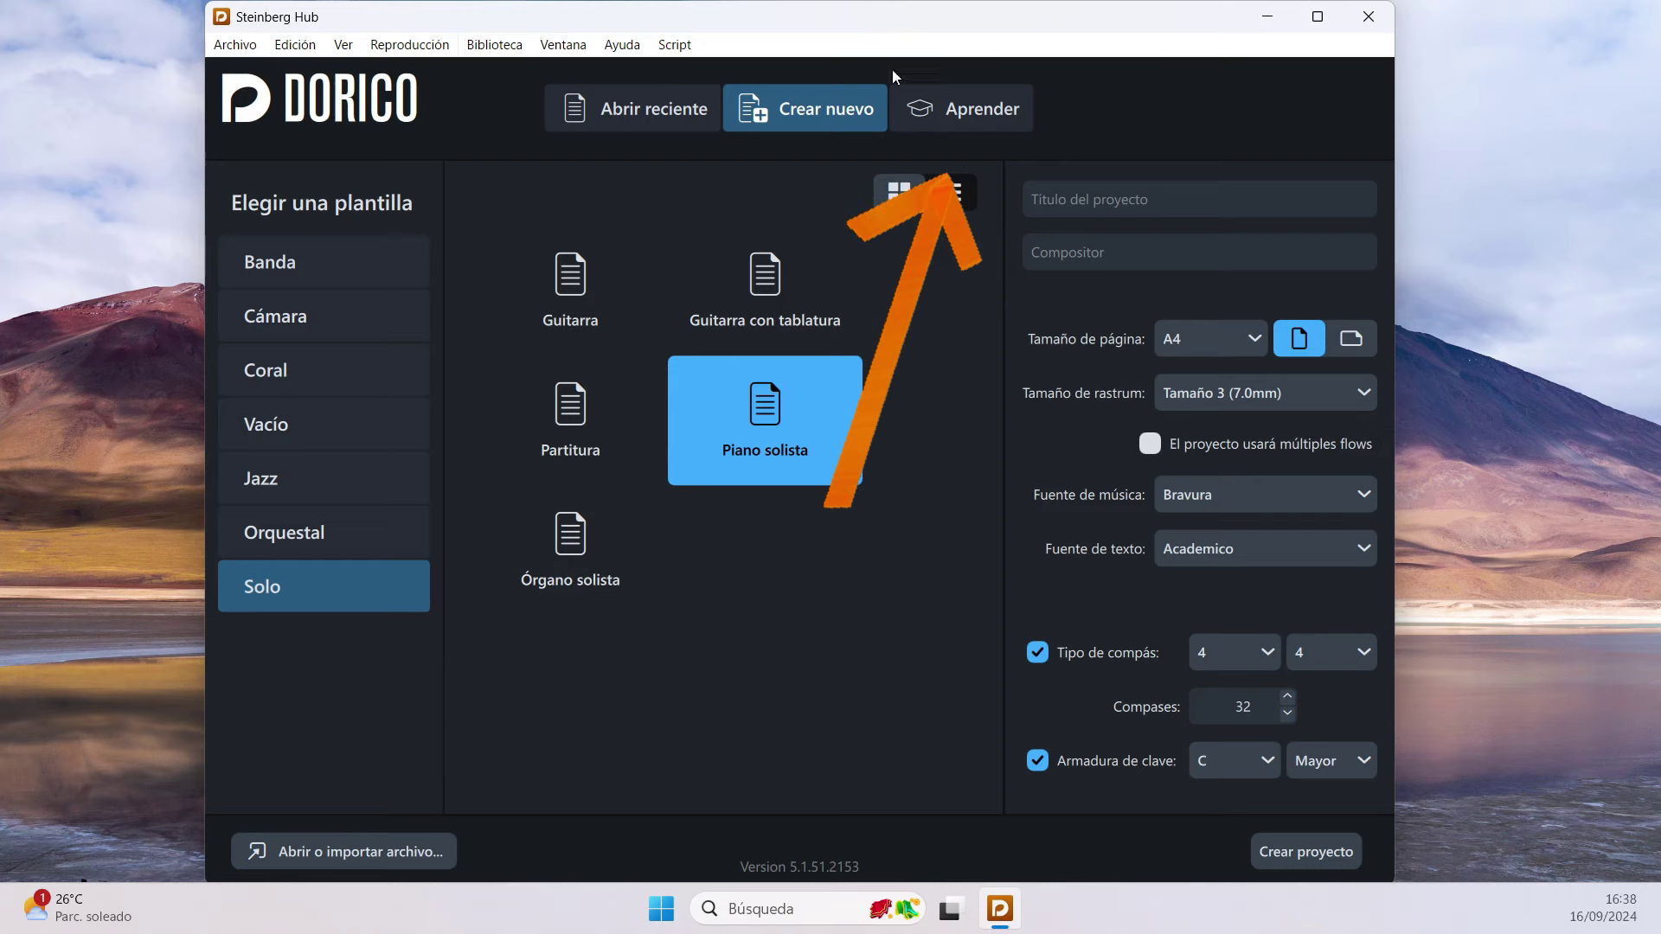
Step: Look over the practical tutorials and videos in the Aprender section of the hub
{"action": "left_click", "coordinate": [964, 124]}
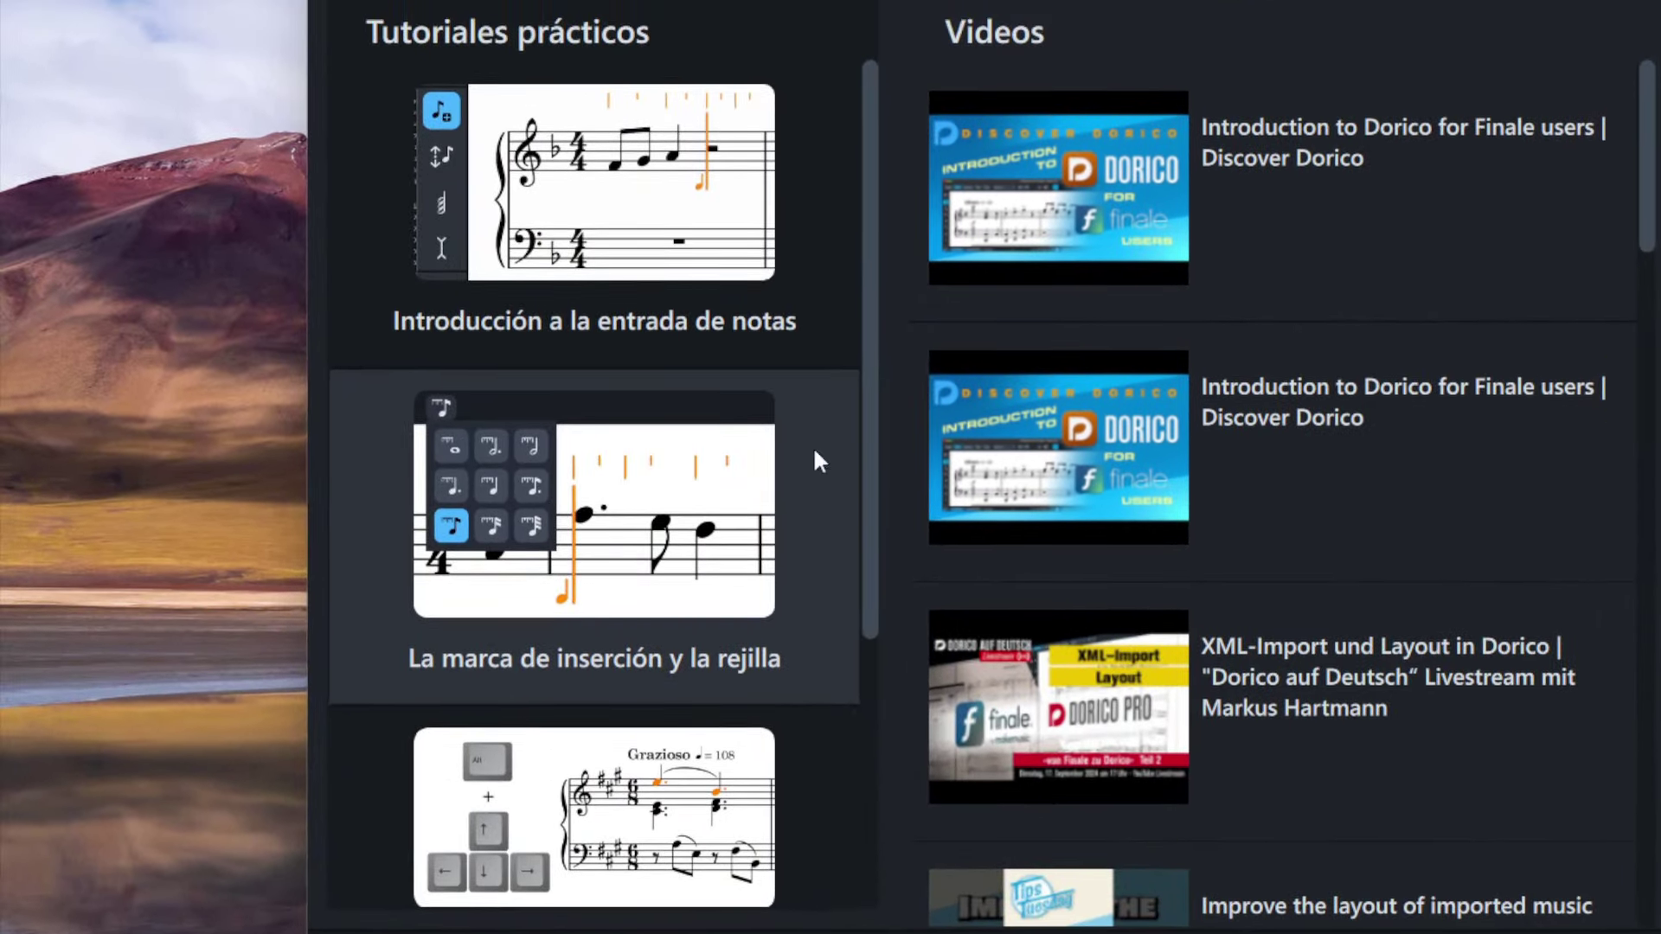
{"action": "mouse_move", "coordinate": [867, 325]}
{"action": "left_mouse_down"}
{"action": "mouse_move", "coordinate": [863, 664]}
{"action": "mouse_move", "coordinate": [893, 333]}
{"action": "left_mouse_up"}
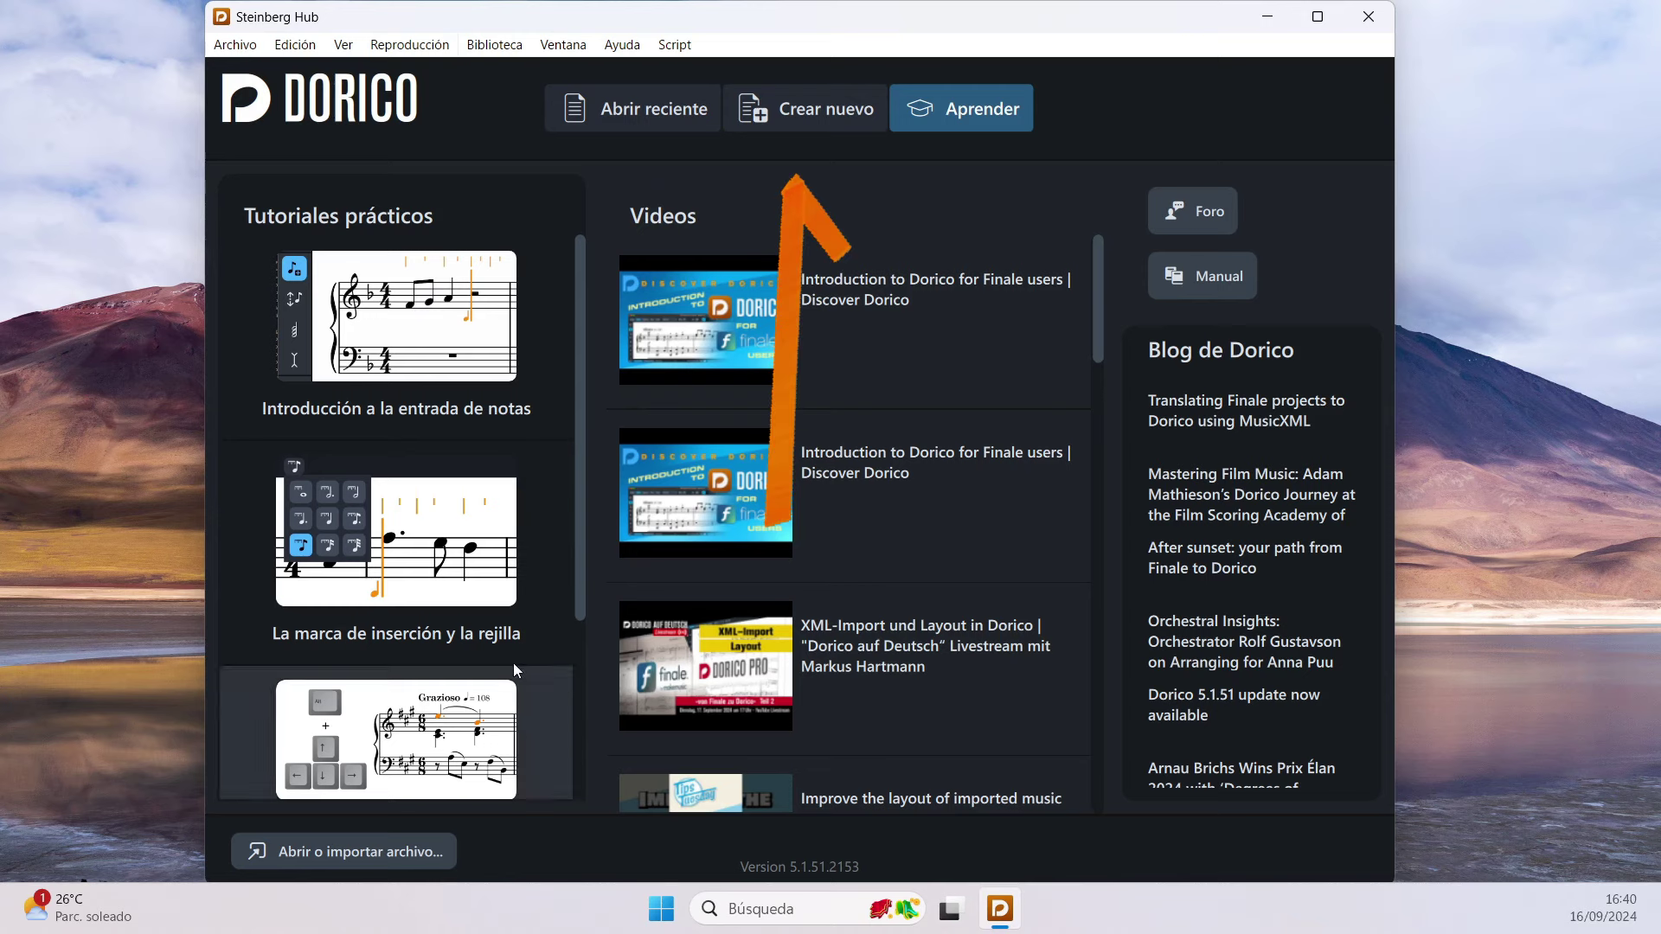
Step: Create a new project from the Vacío template with the default page and time signature settings
{"action": "left_click", "coordinate": [810, 111]}
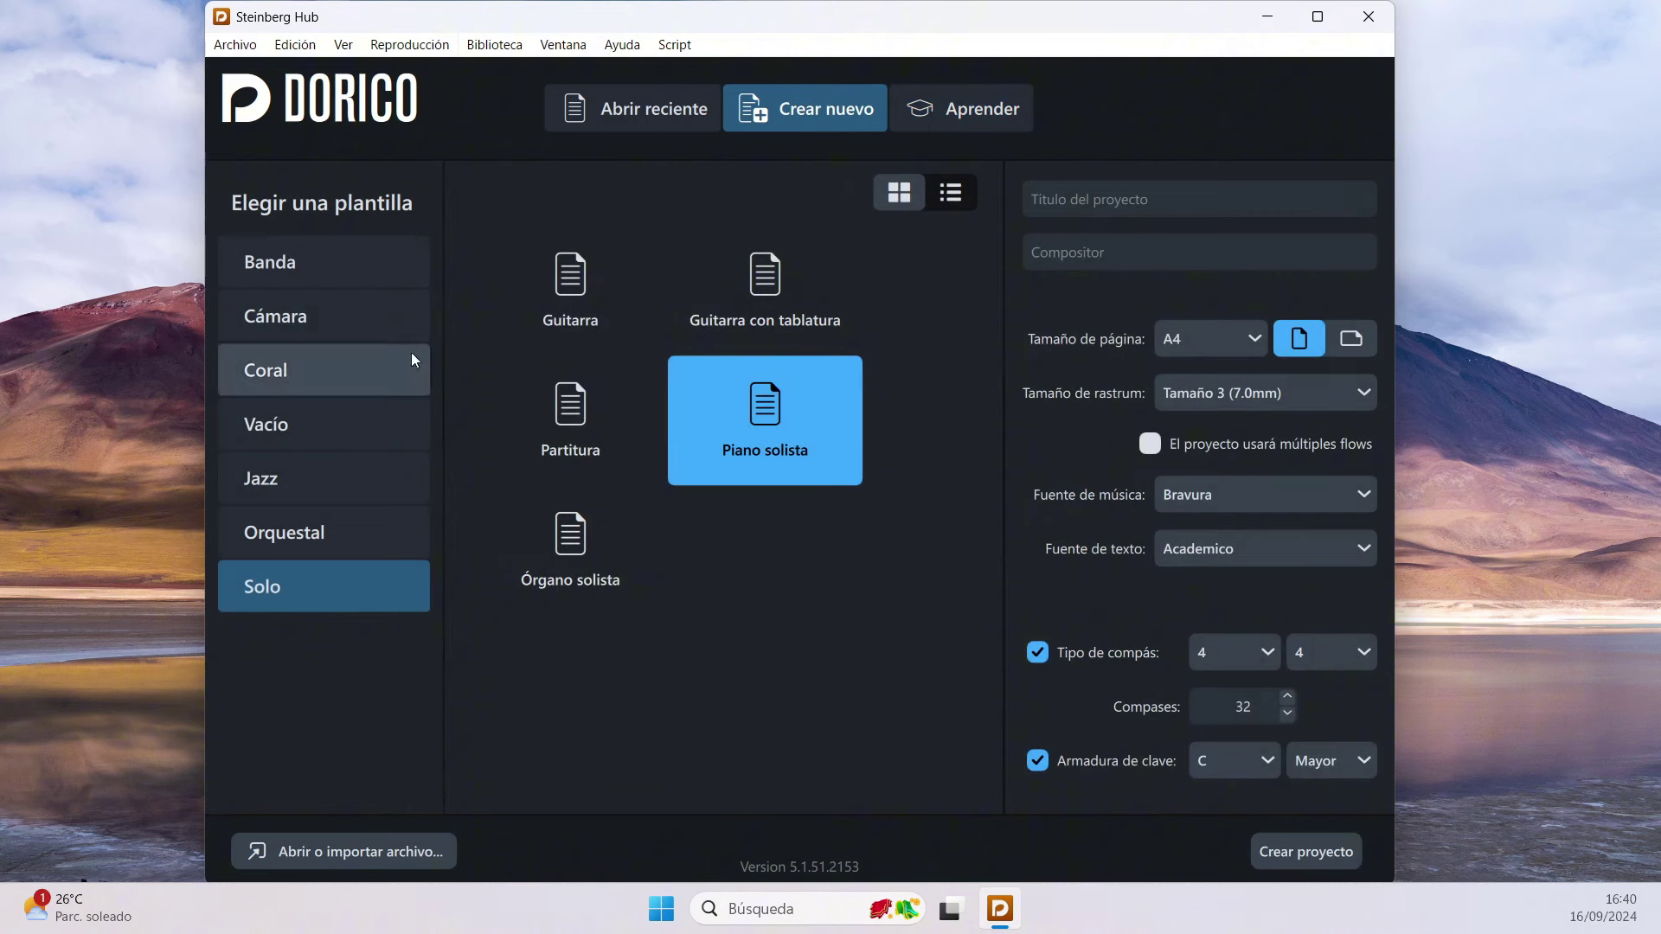
{"action": "left_click", "coordinate": [339, 424]}
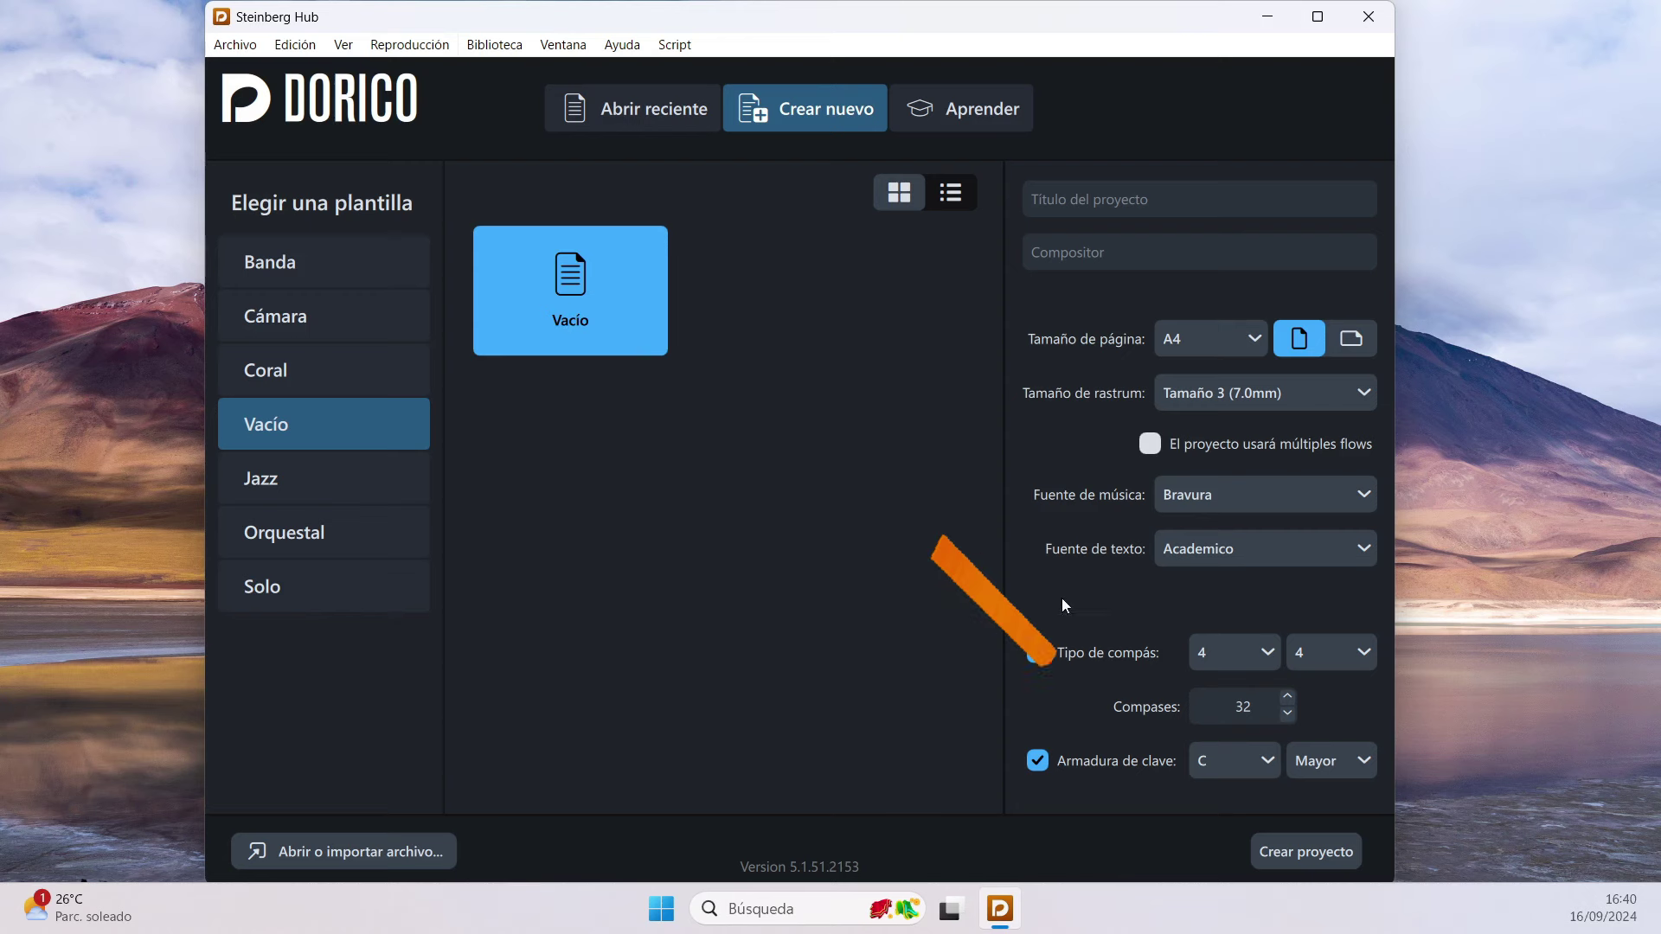
{"action": "left_click", "coordinate": [1304, 858]}
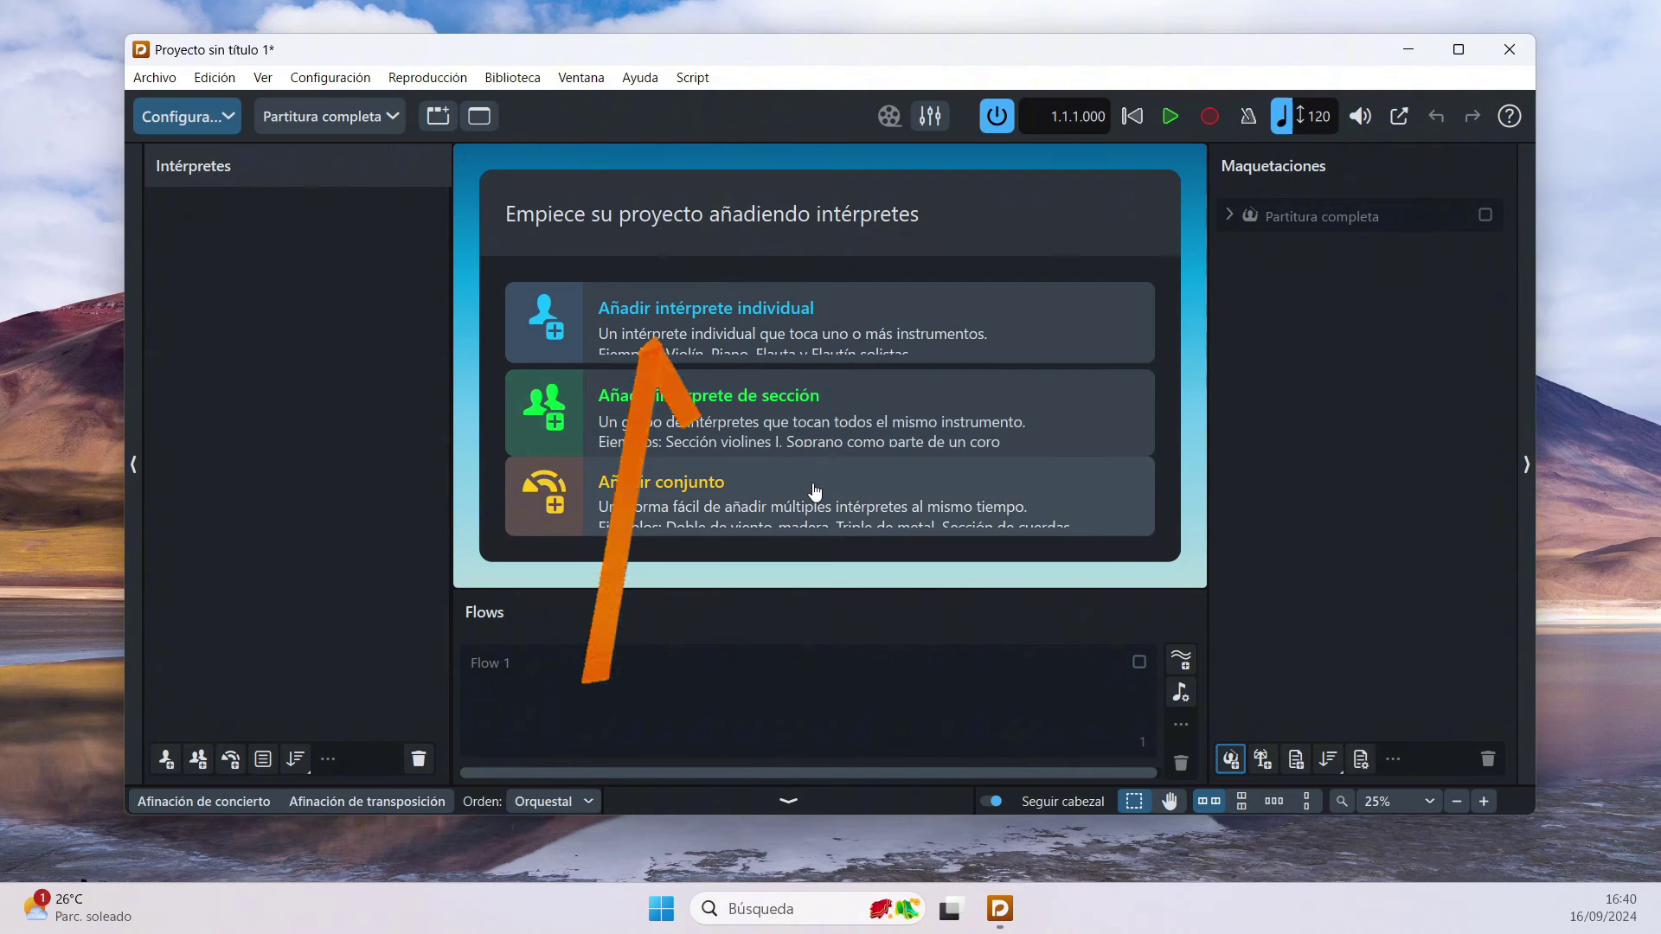
Step: Add an individual player with the fretted instrument Guitarra clásica in standard guitar tuning
{"action": "left_click", "coordinate": [879, 327]}
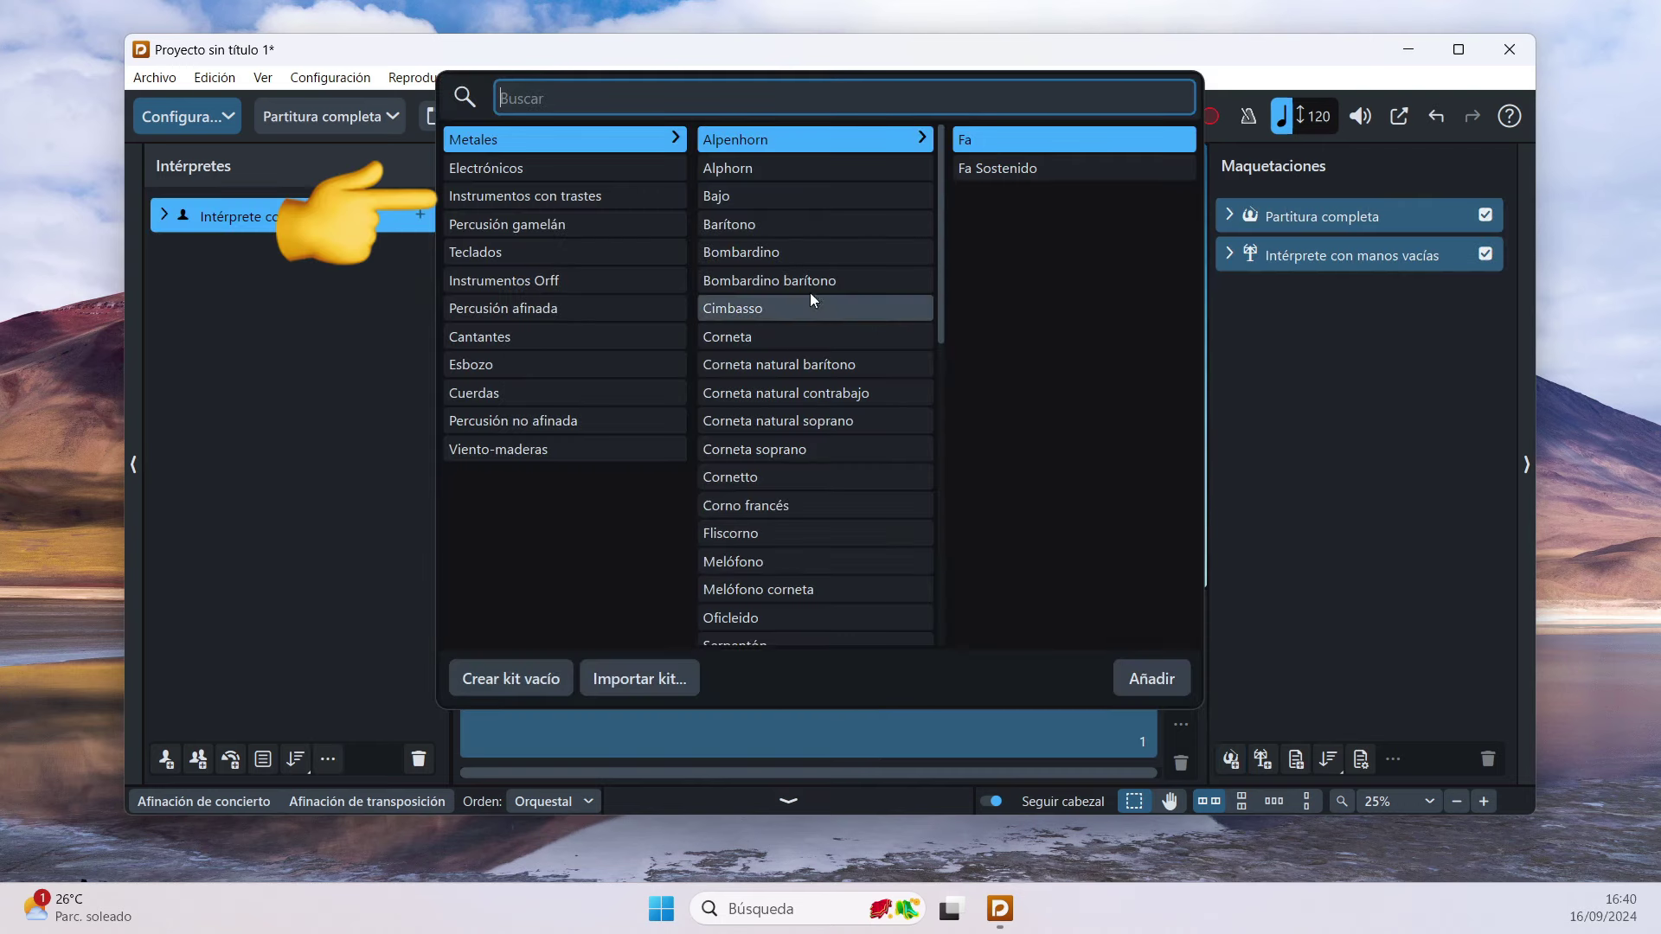
{"action": "left_click", "coordinate": [603, 196]}
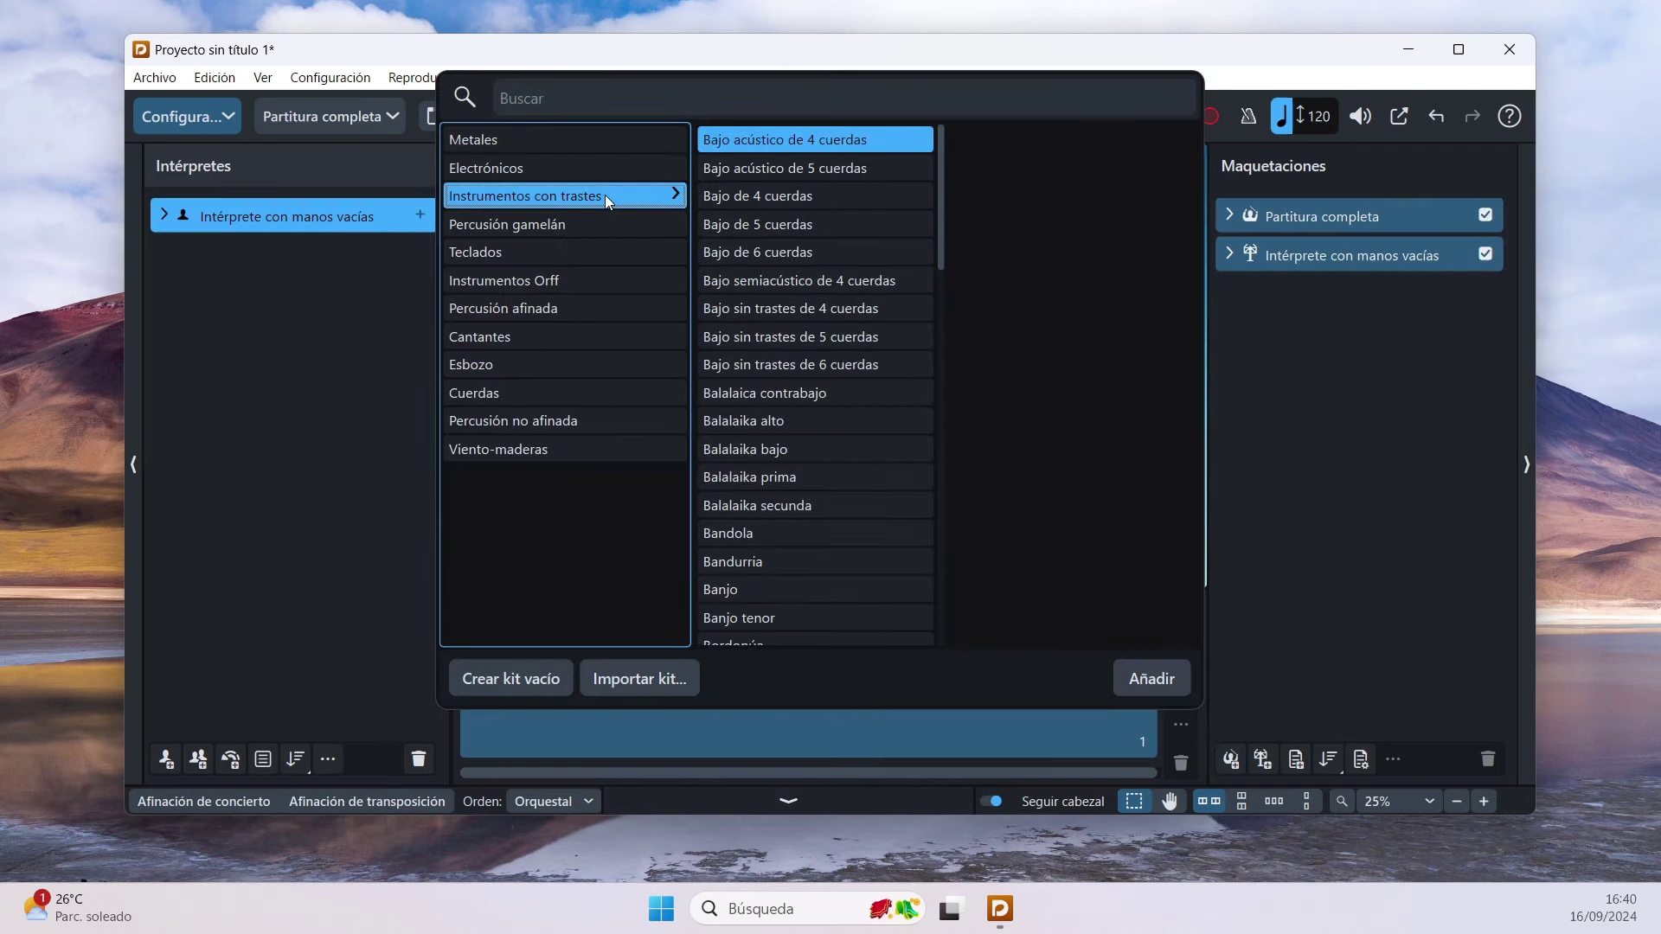
{"action": "left_click", "coordinate": [939, 206]}
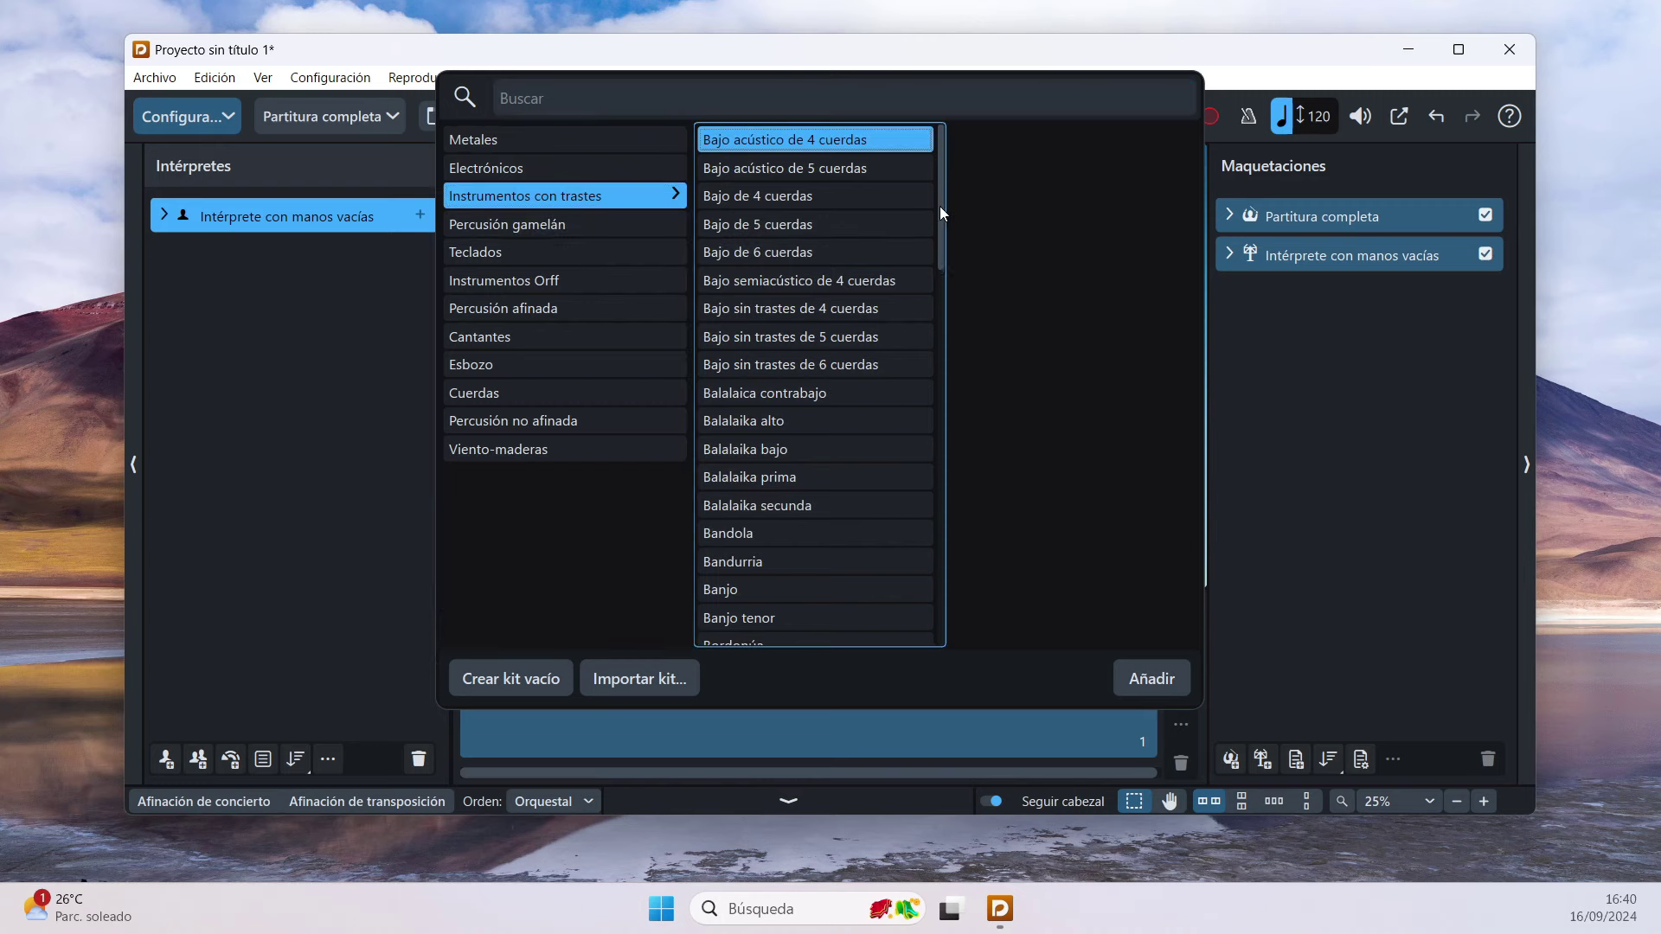
{"action": "left_click_drag", "start_coordinate": [939, 206], "coordinate": [932, 329]}
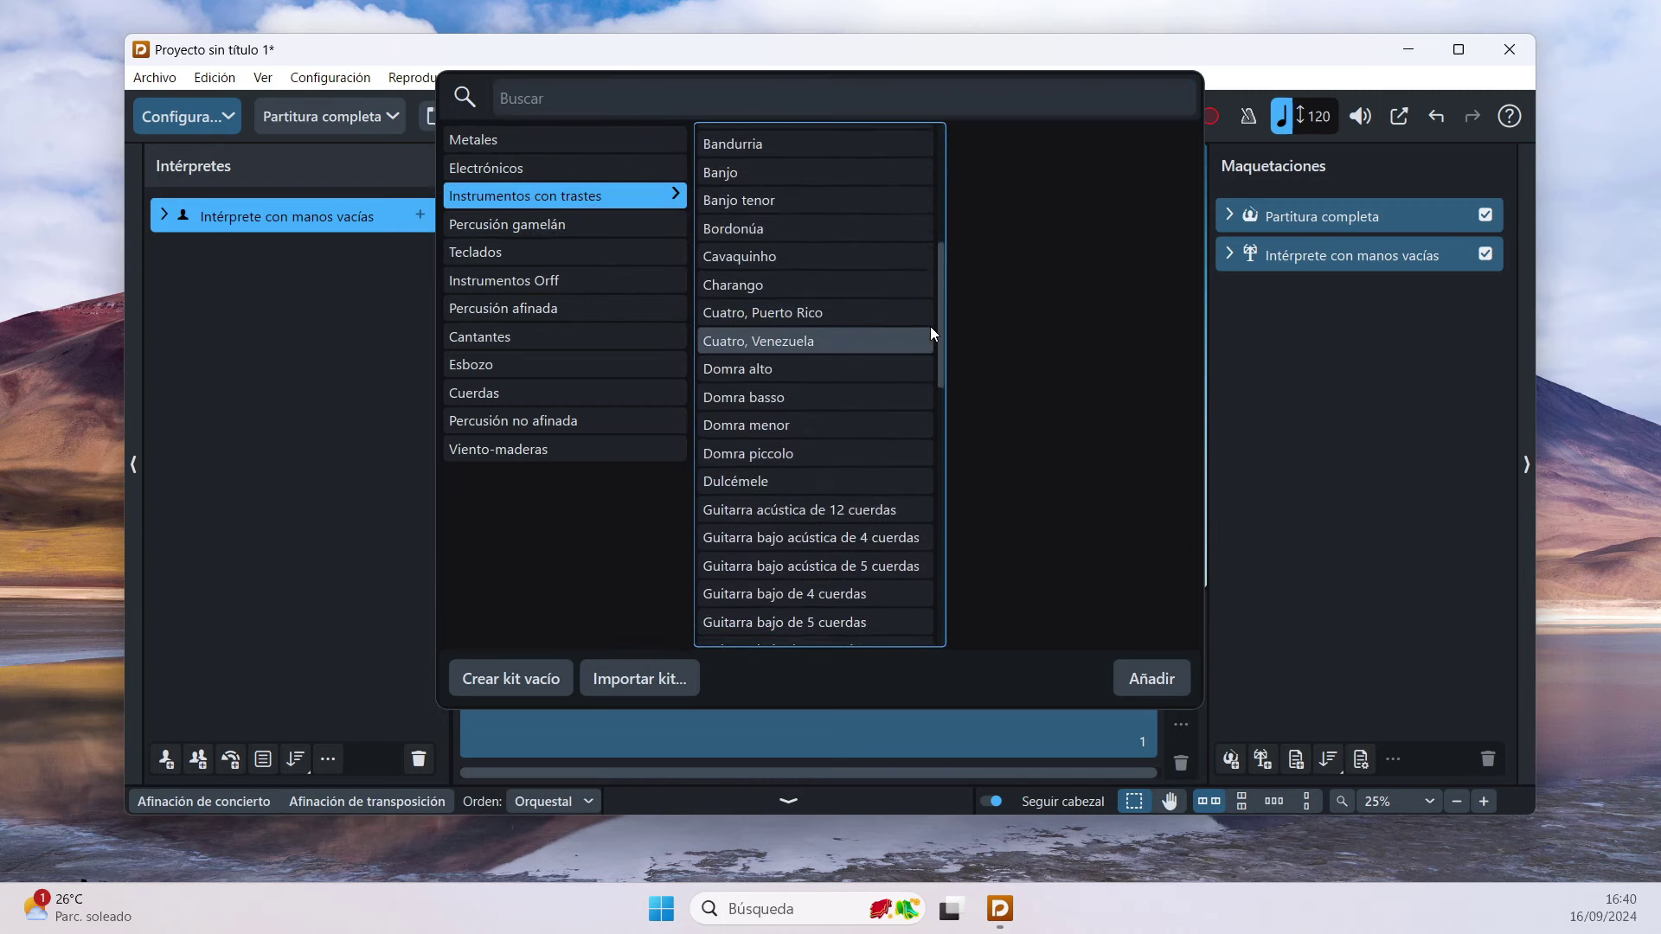
{"action": "scroll", "coordinate": [931, 328], "scroll_direction": "down", "scroll_amount": 5}
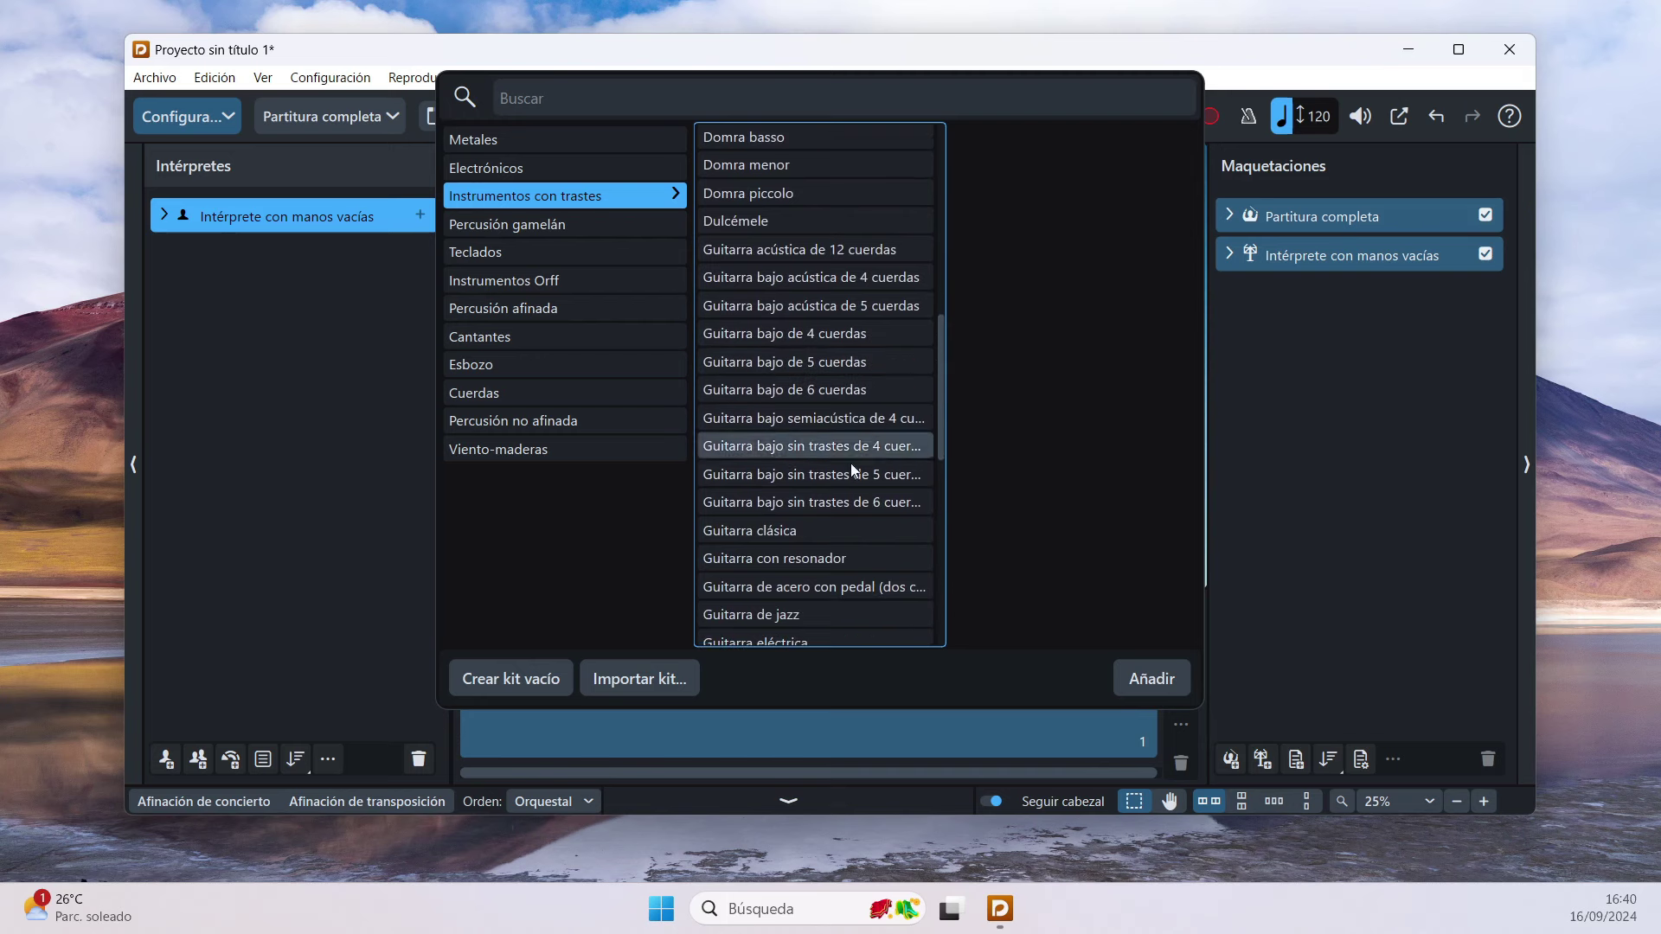
{"action": "left_click", "coordinate": [777, 541]}
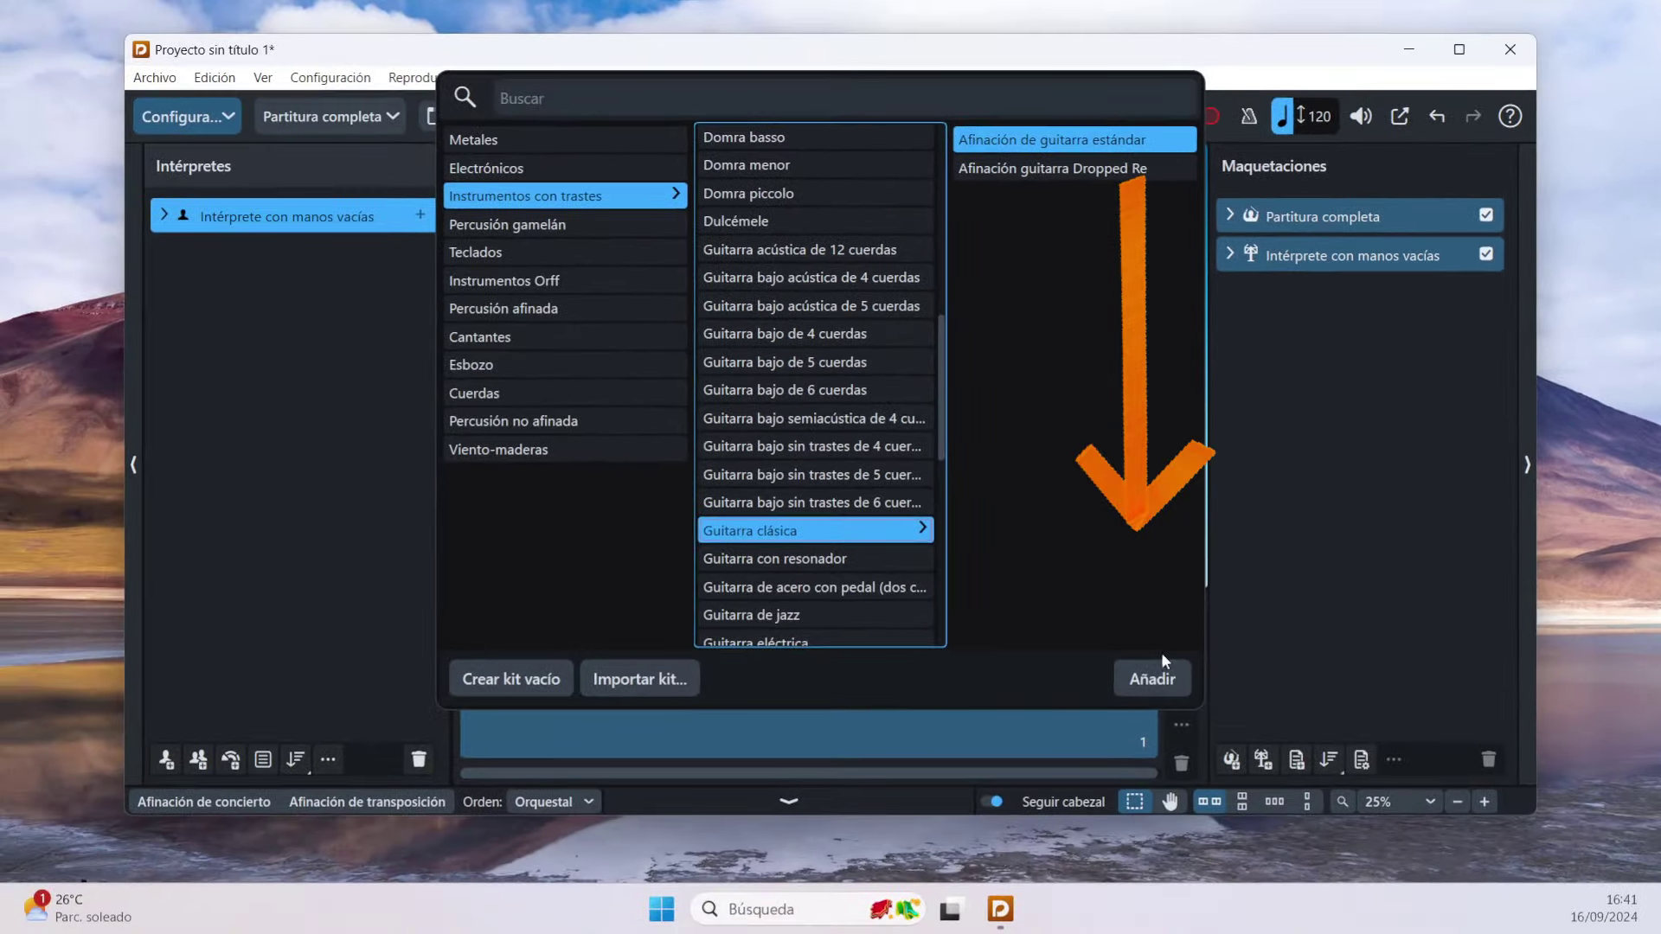
{"action": "left_click", "coordinate": [1135, 689]}
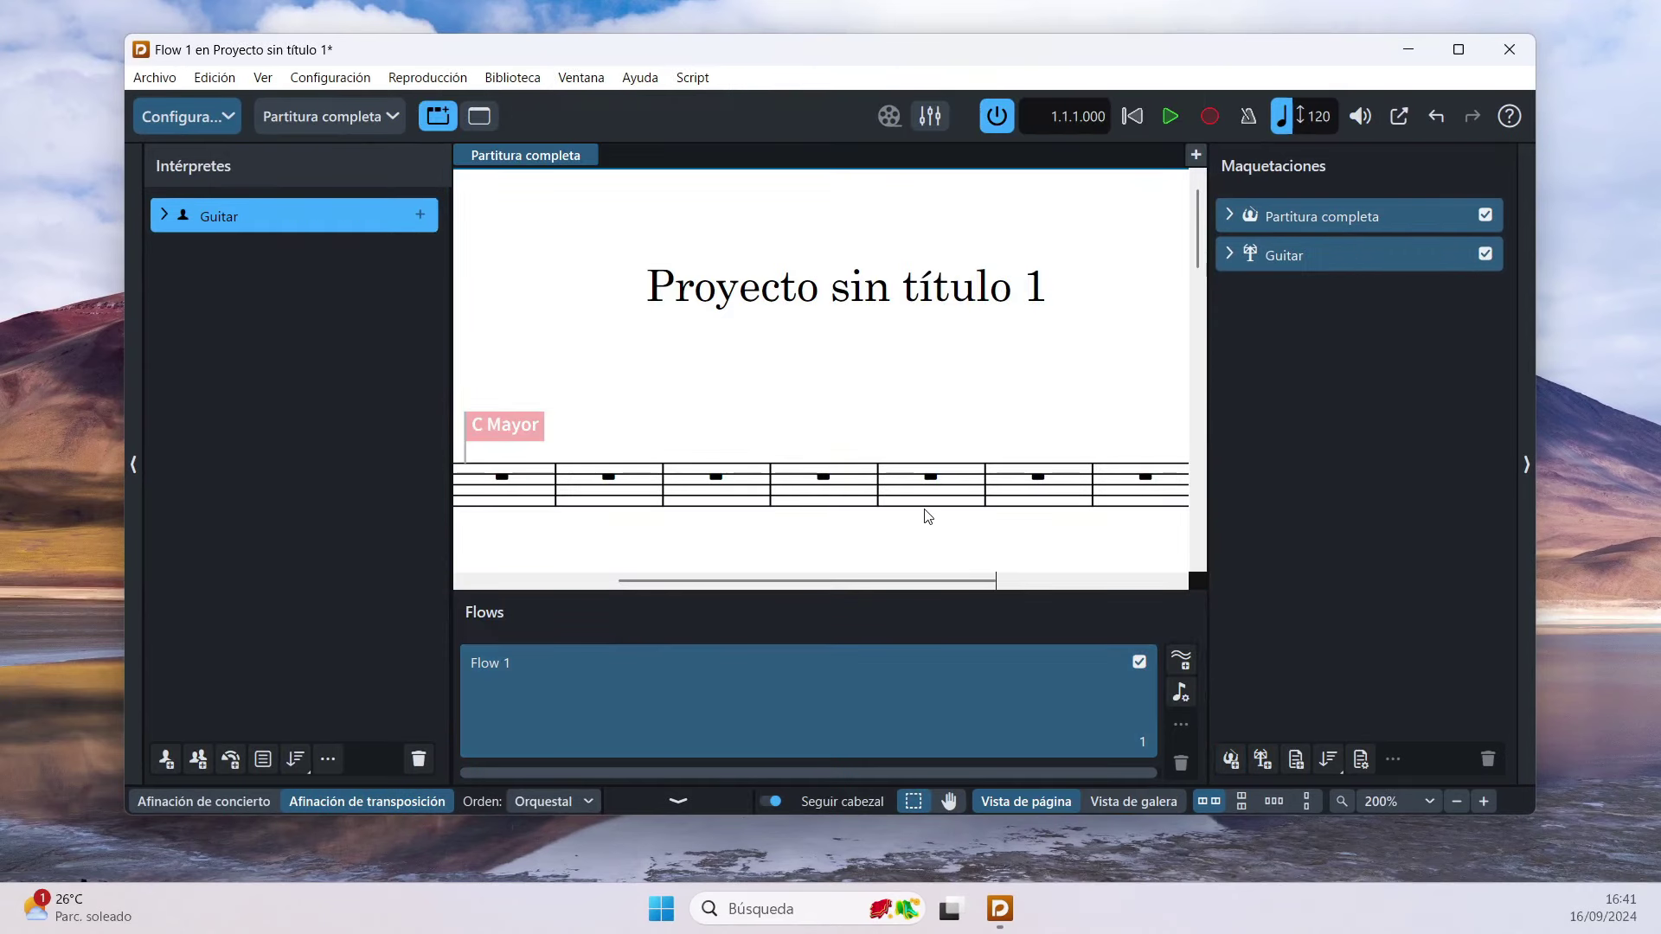
Step: Open the program's preferences
{"action": "scroll", "coordinate": [926, 516], "scroll_direction": "up", "scroll_amount": 2}
{"action": "scroll", "coordinate": [926, 515], "scroll_direction": "down", "scroll_amount": 4}
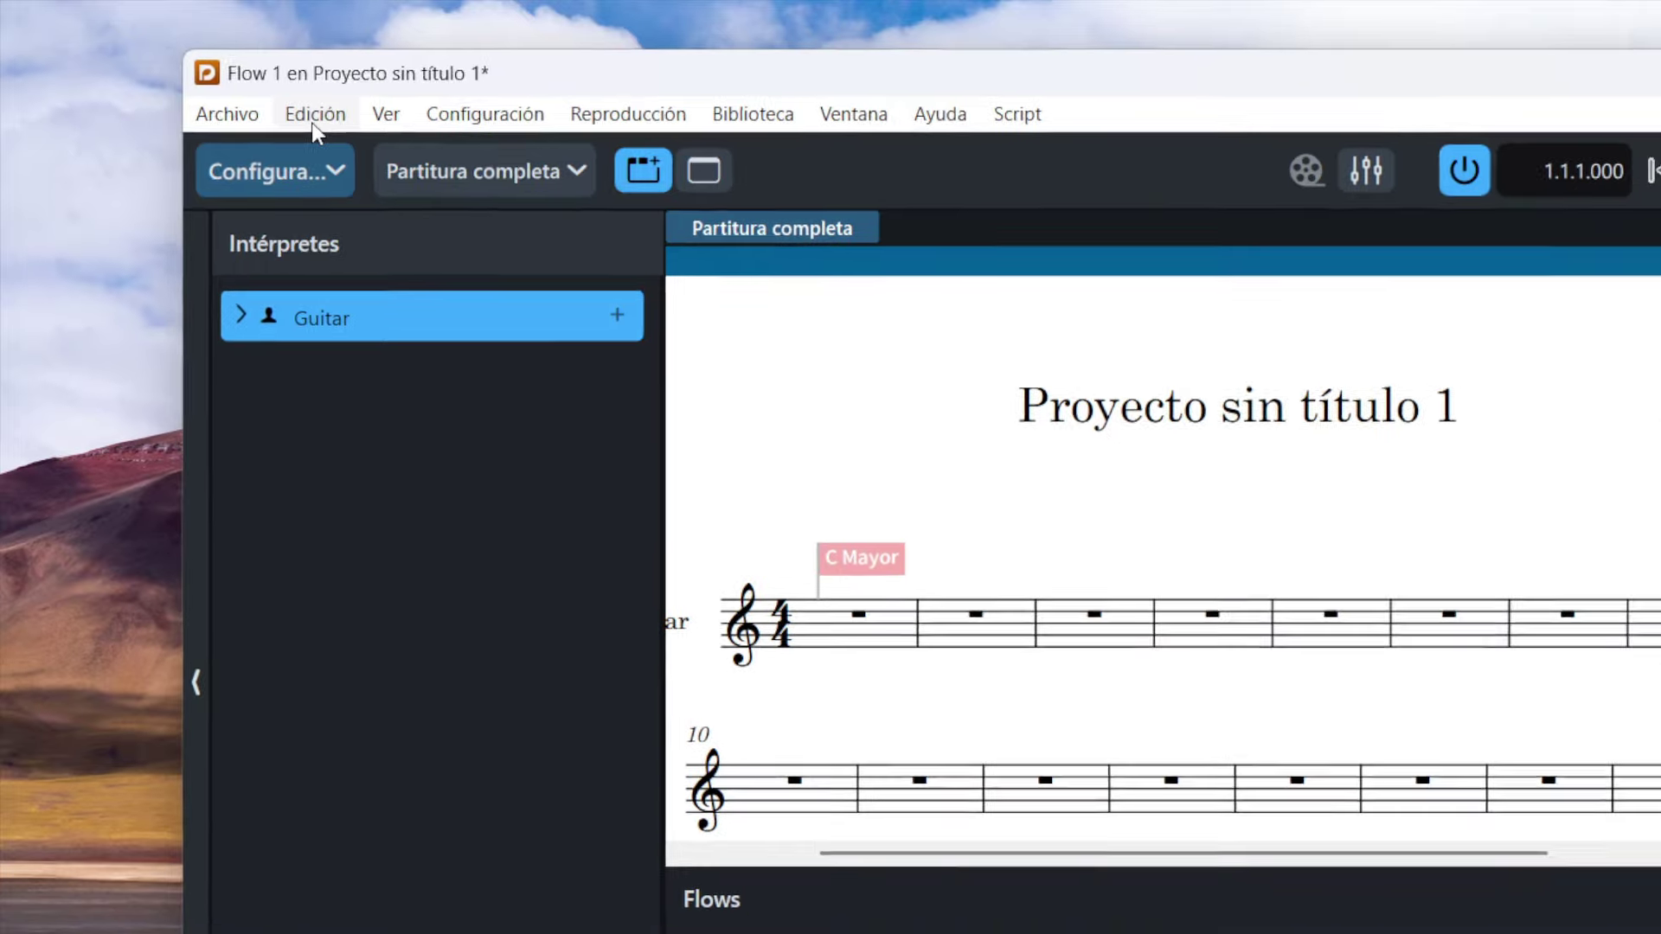
{"action": "left_click", "coordinate": [318, 123]}
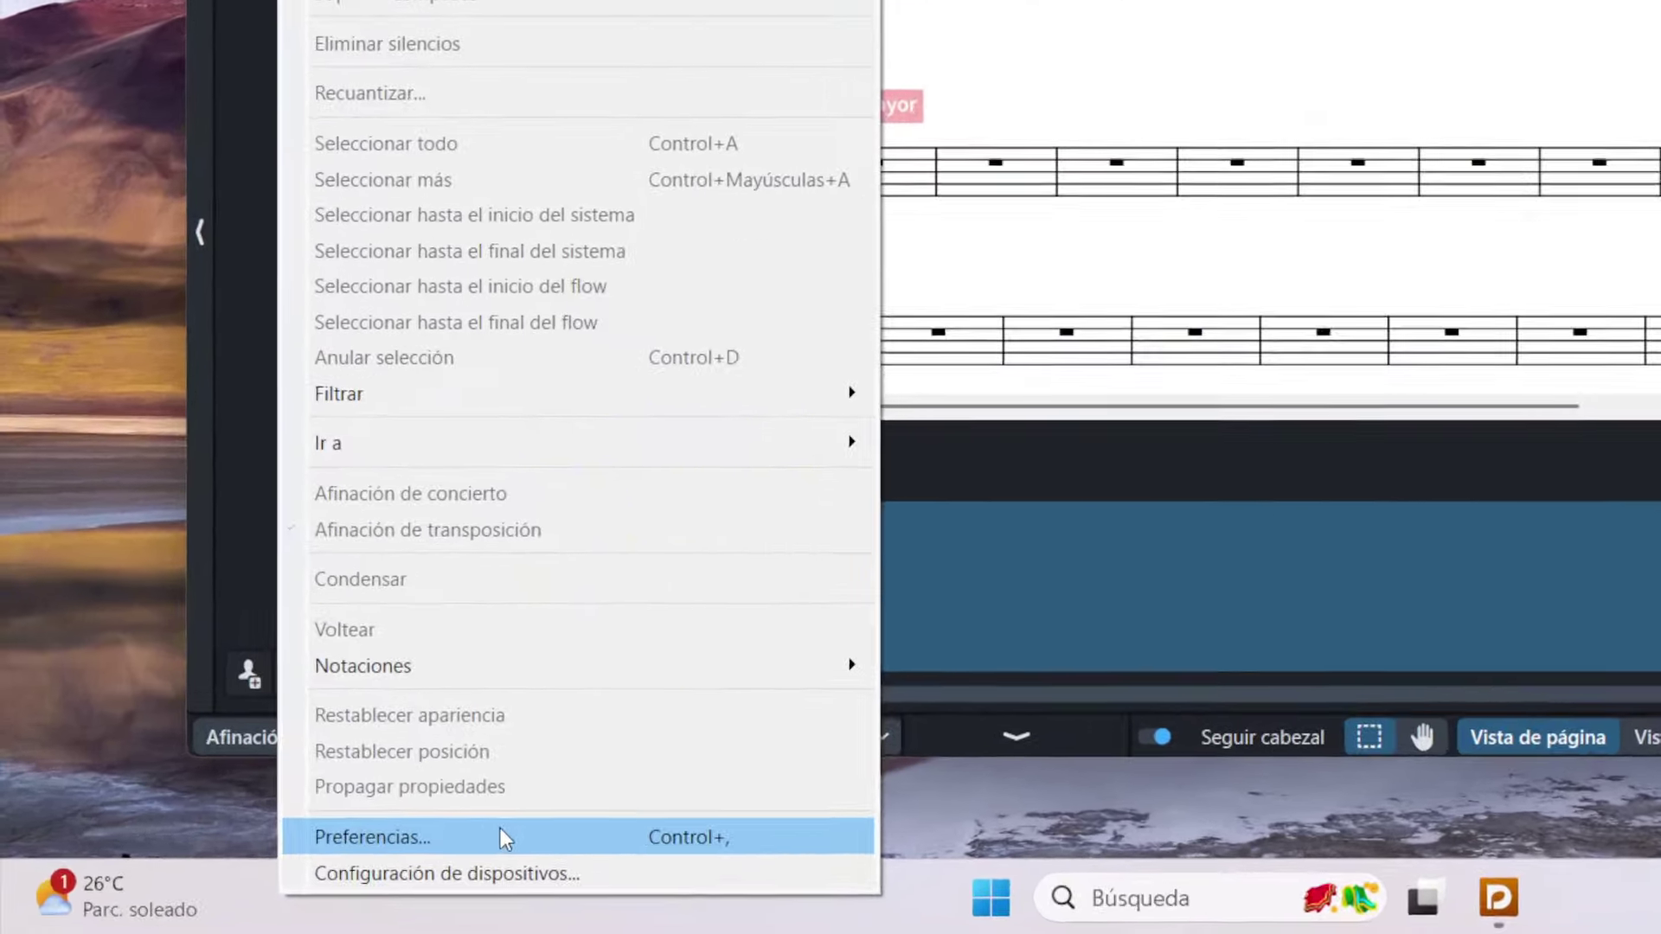
{"action": "left_click", "coordinate": [500, 828]}
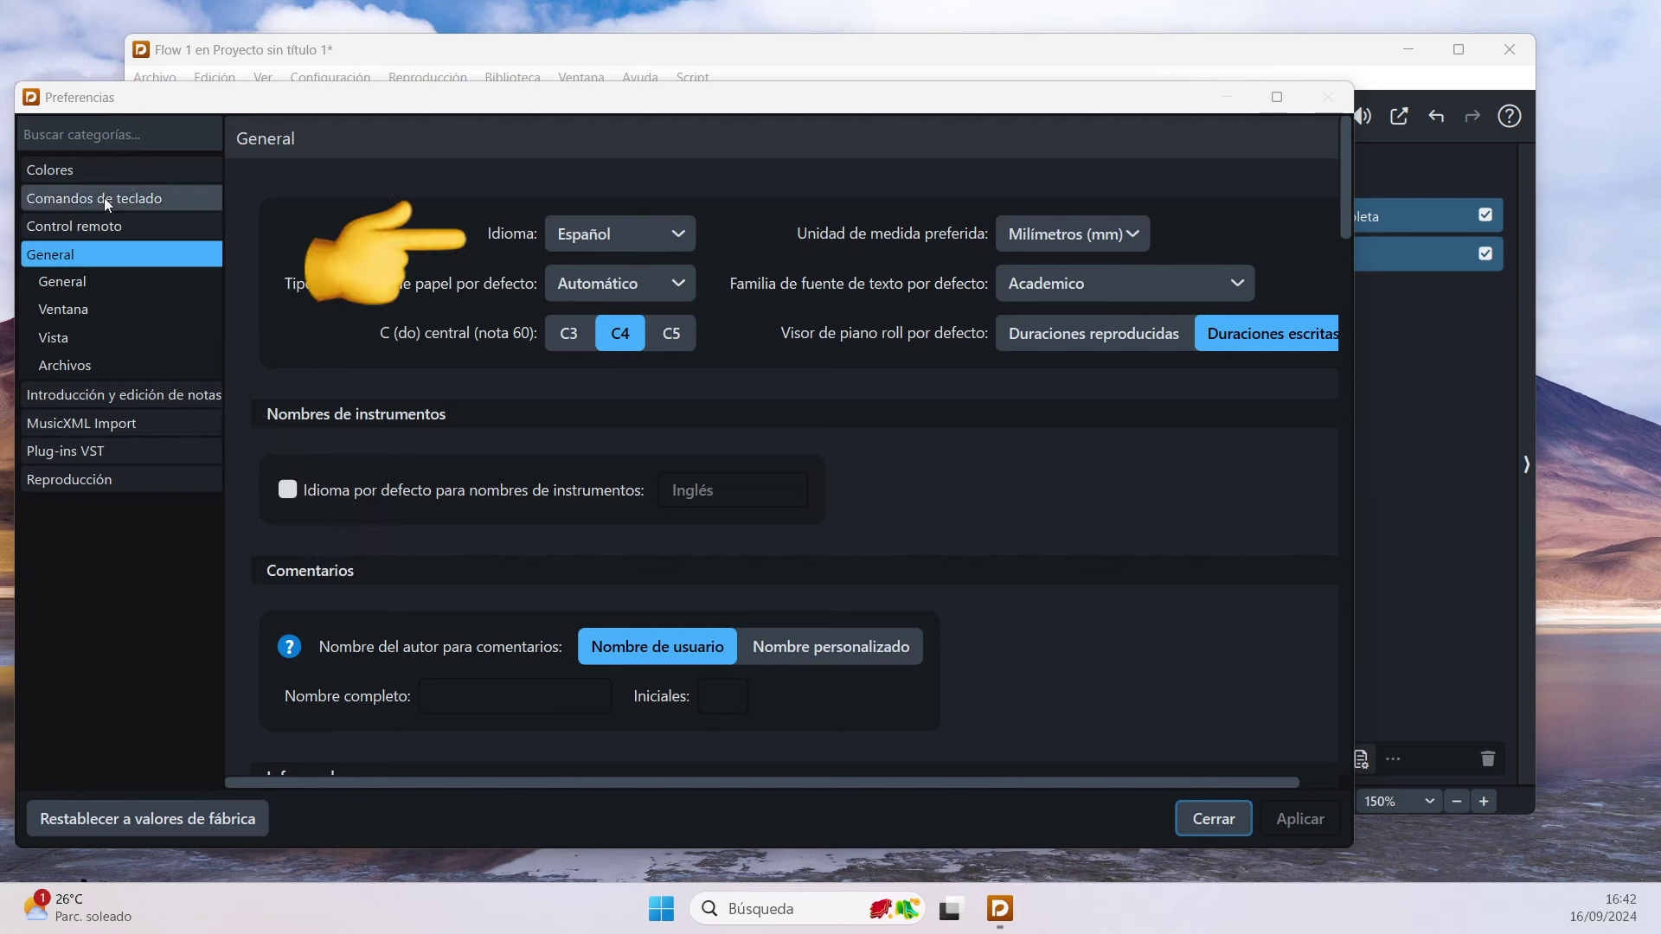
Step: Review the language choices, keyboard commands and note input settings in the preferences, keeping Español as the language, and close them
{"action": "left_click", "coordinate": [678, 236]}
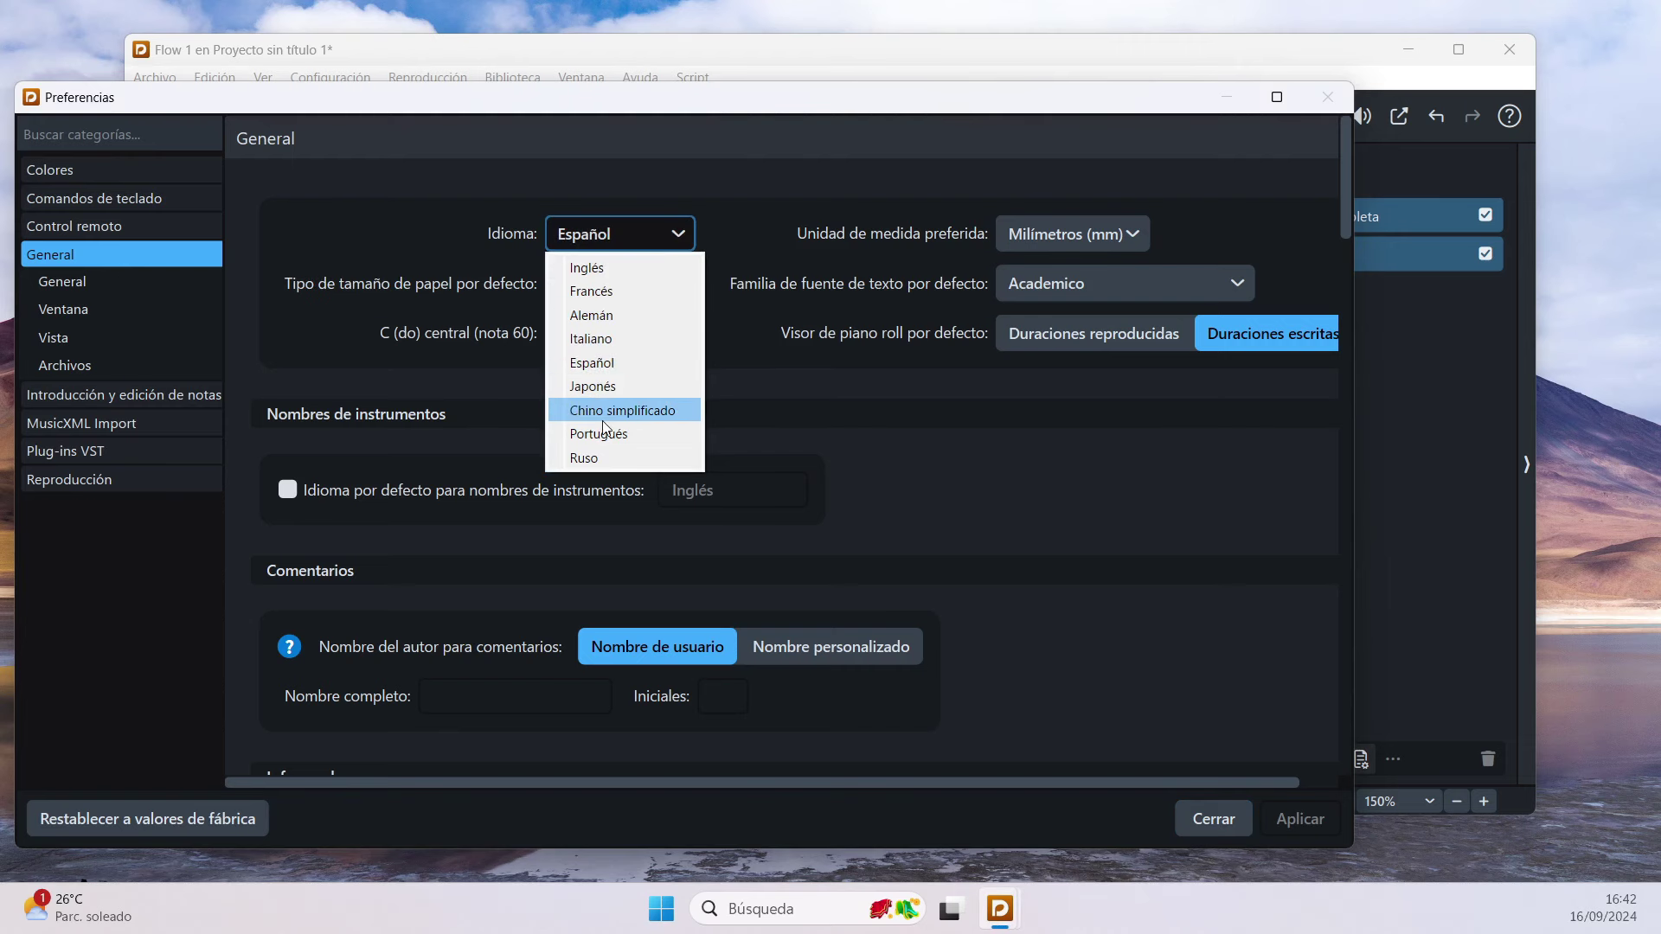
{"action": "left_click", "coordinate": [615, 368]}
{"action": "scroll", "coordinate": [362, 343], "scroll_direction": "down", "scroll_amount": 1}
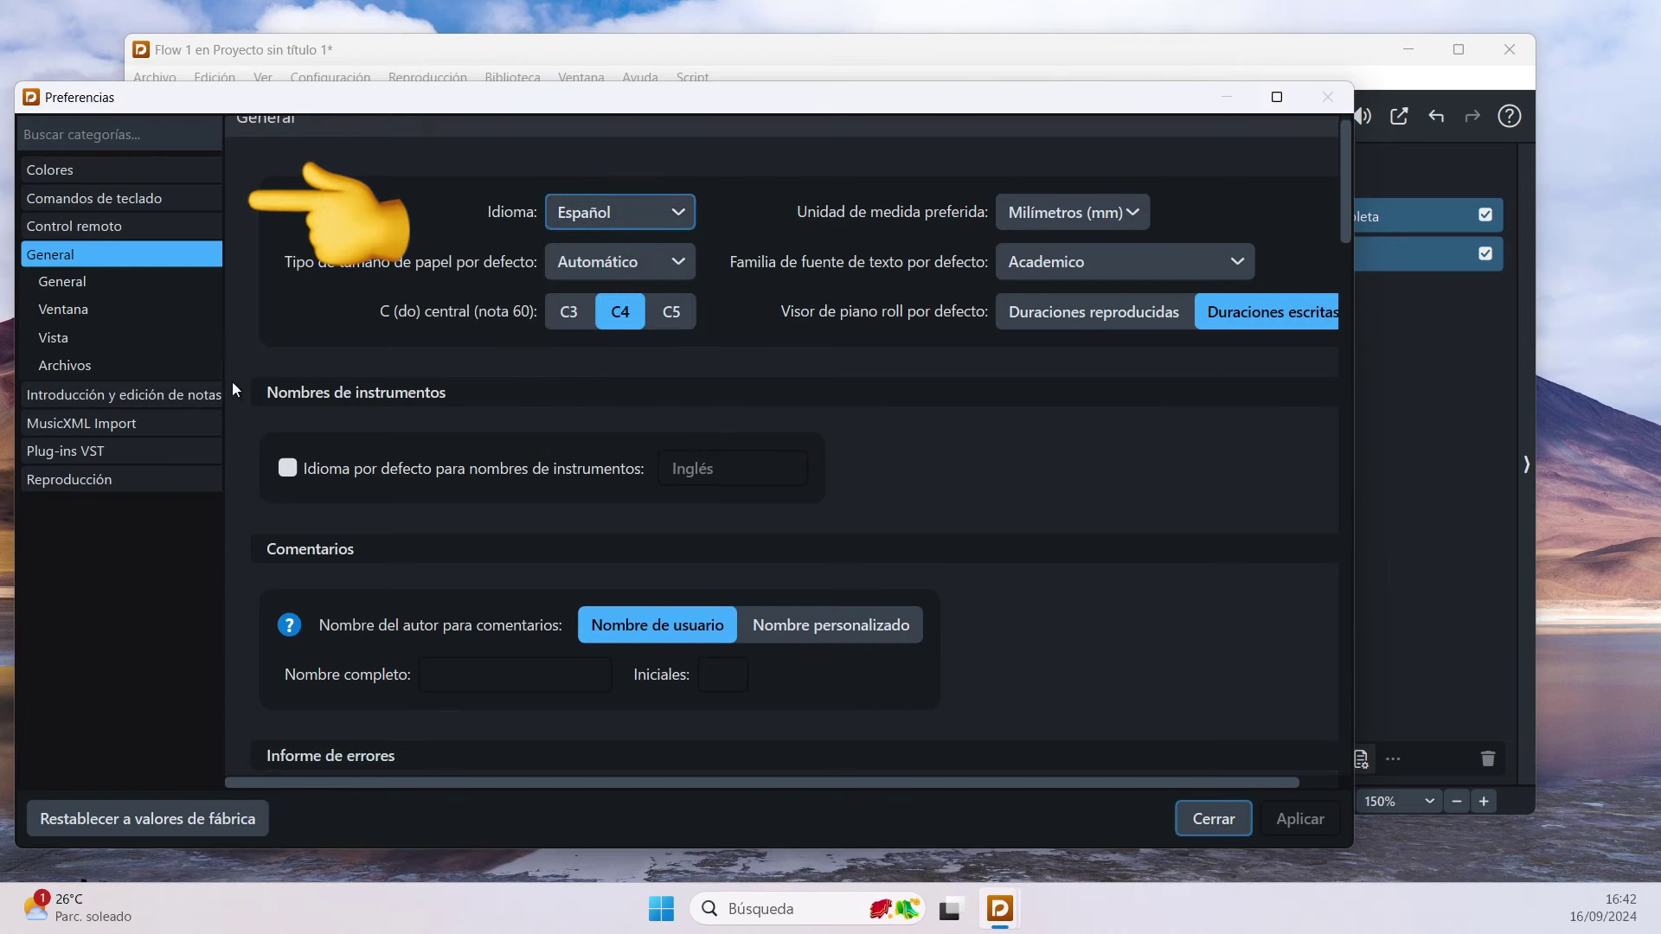
{"action": "left_click", "coordinate": [103, 198]}
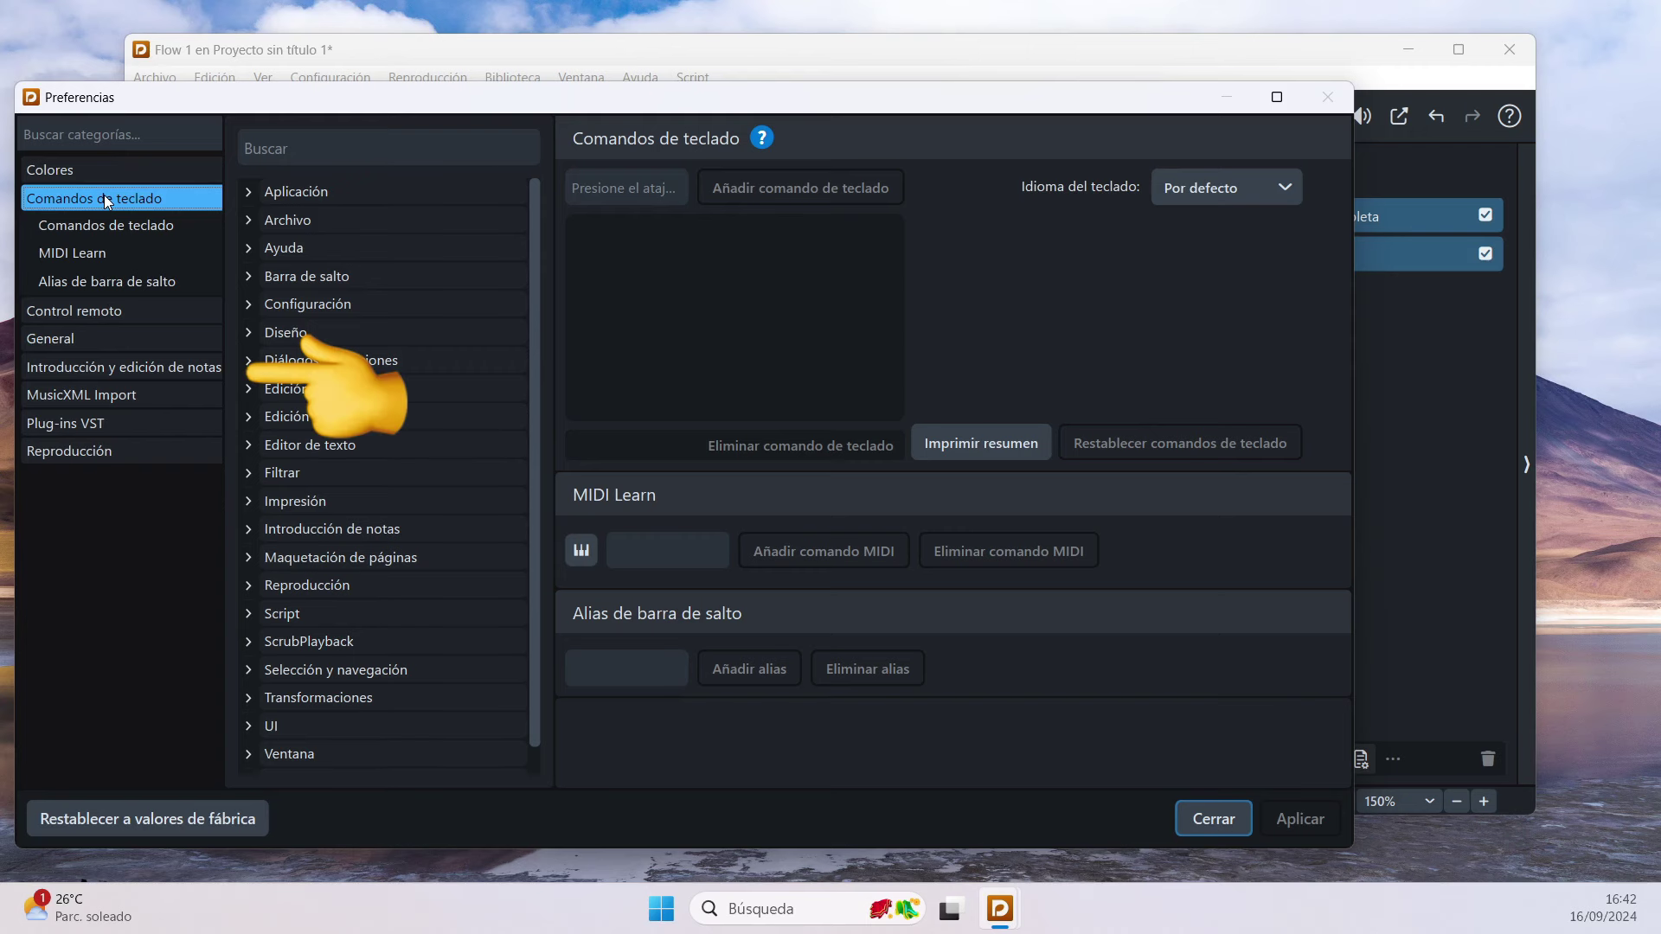
{"action": "left_click", "coordinate": [135, 368]}
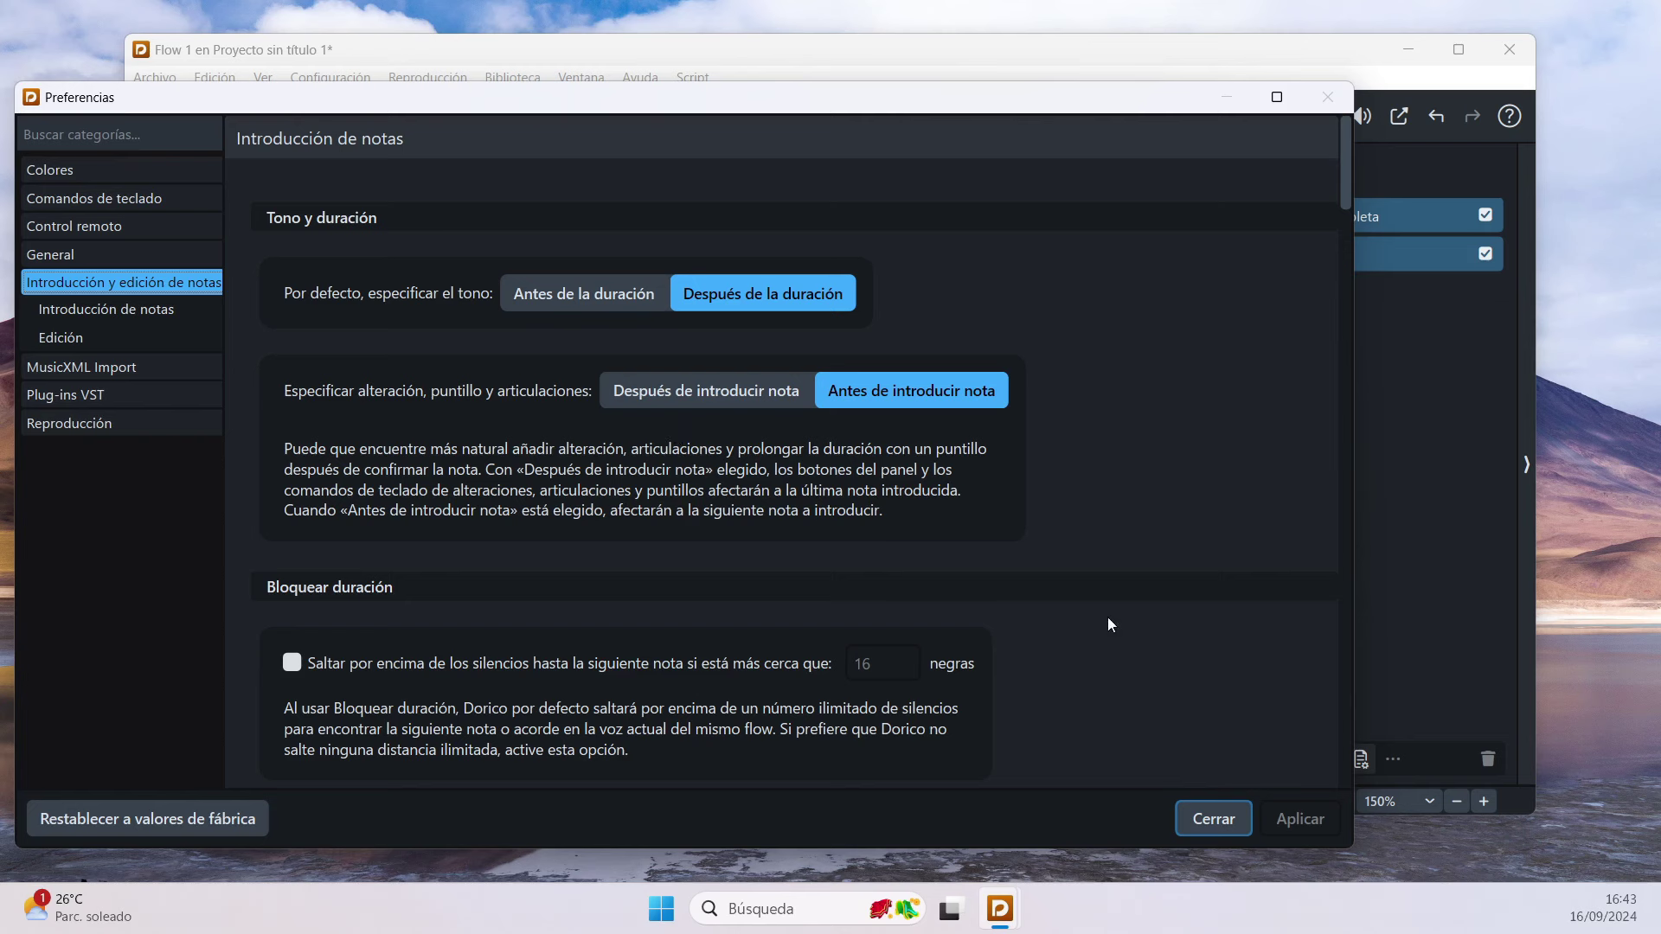
{"action": "left_click", "coordinate": [1213, 818]}
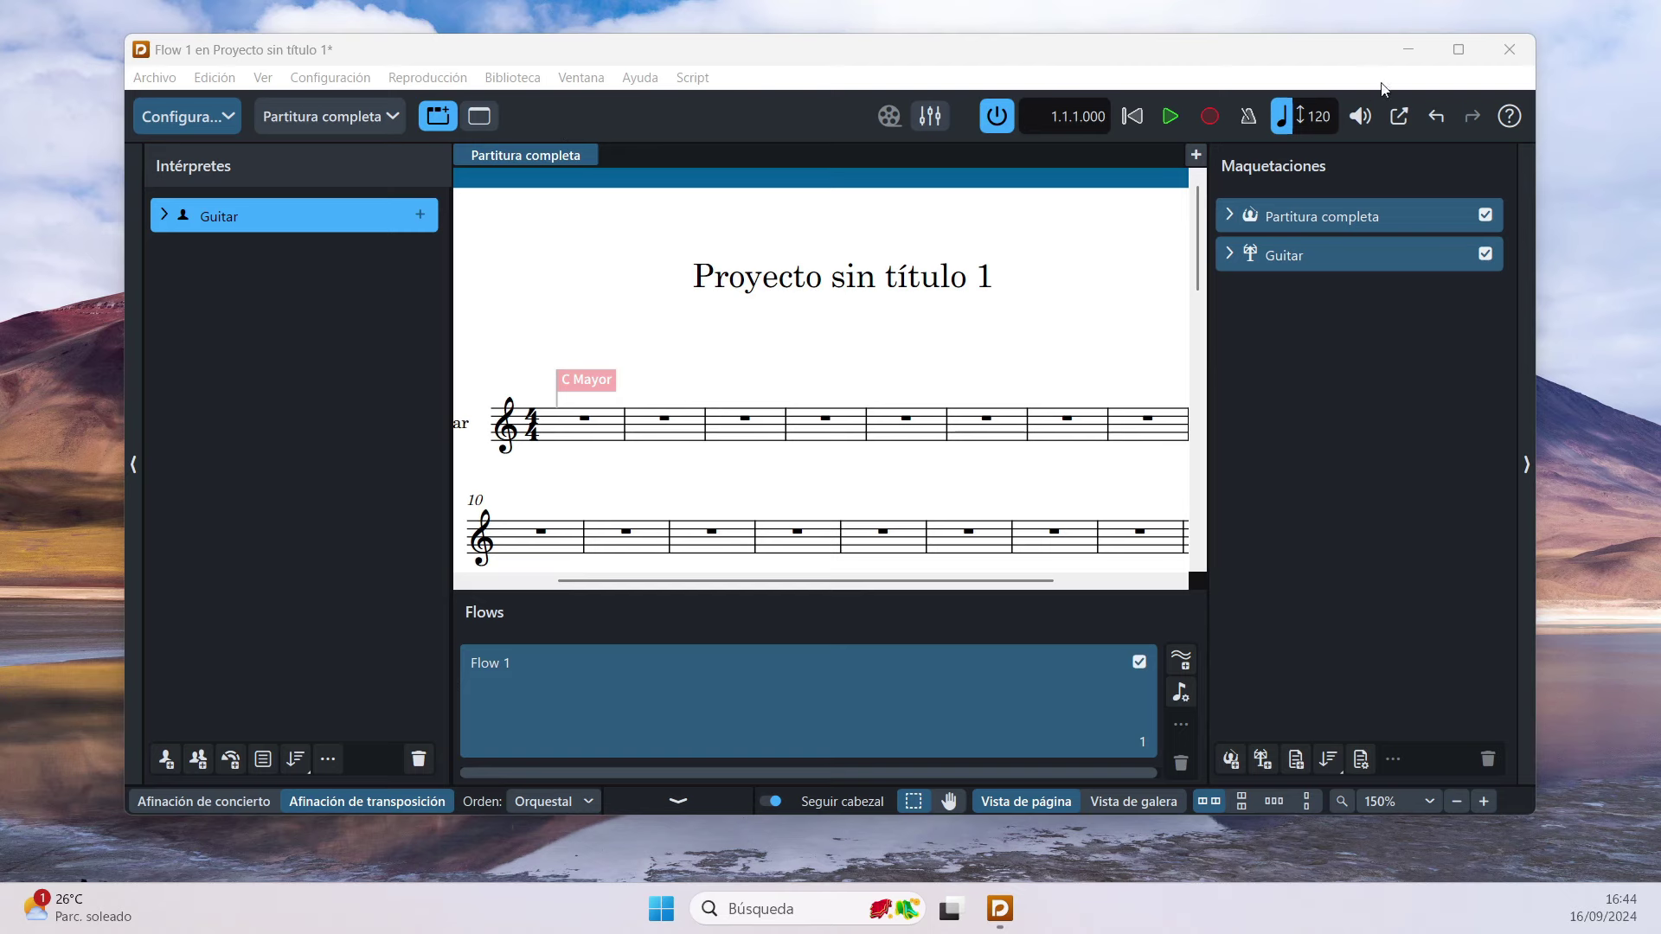
Step: Maximize the project window and tour the Configuración, Composición, Diseño, Reproducción and Impresión modes, ending in Composición
{"action": "left_click", "coordinate": [1455, 52]}
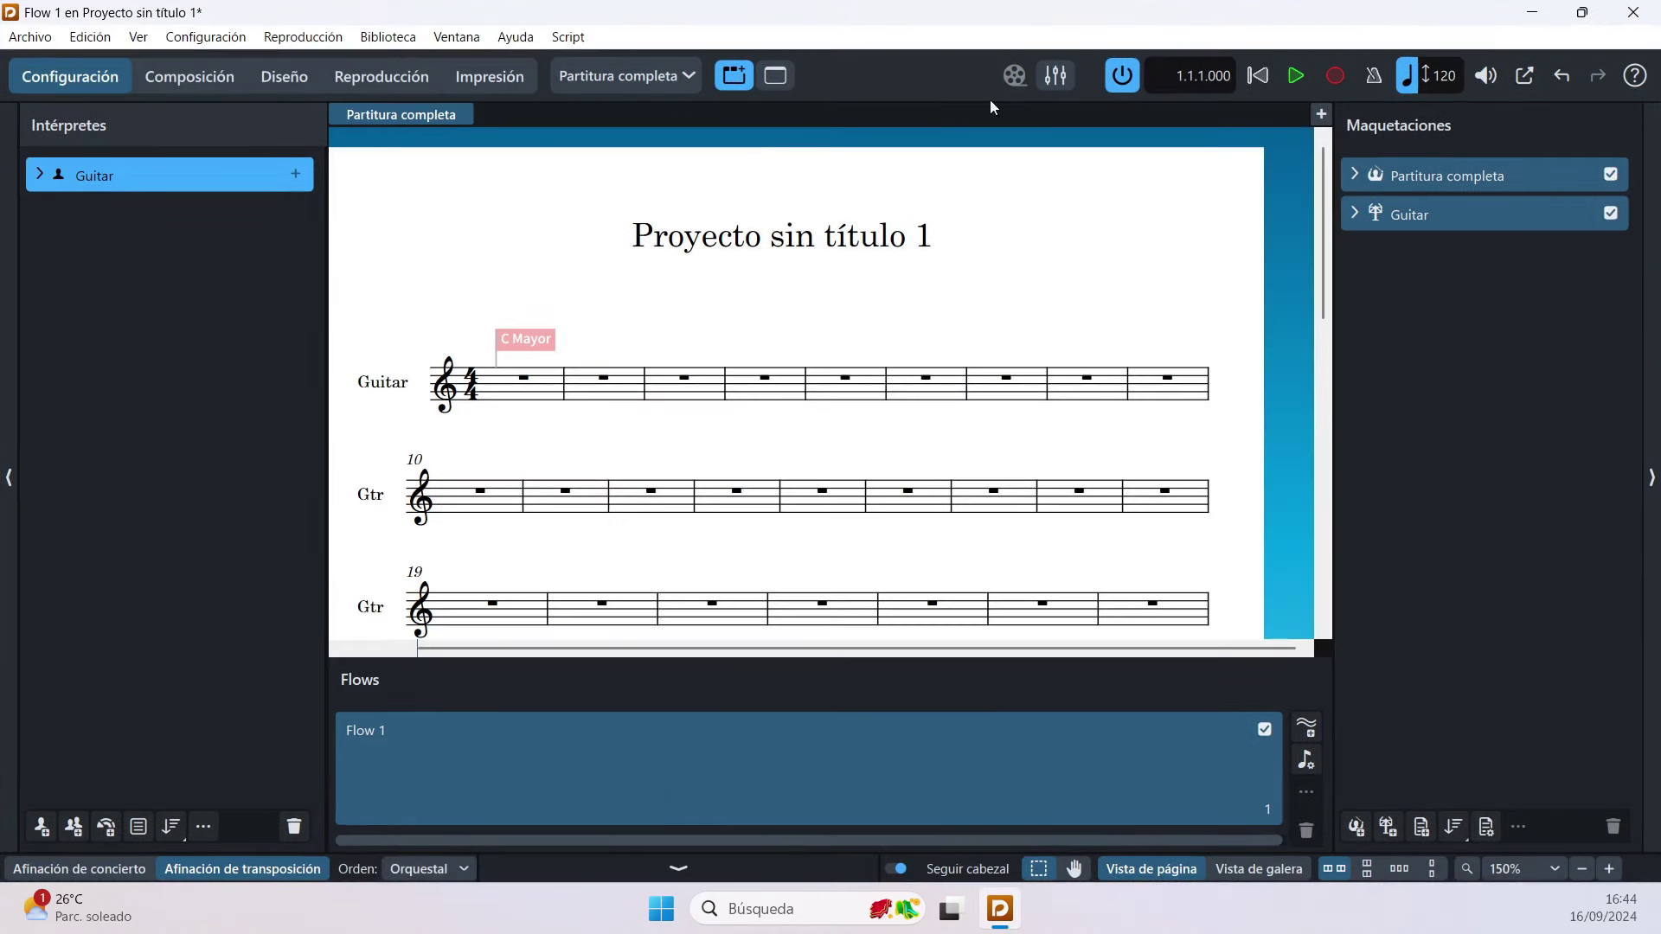
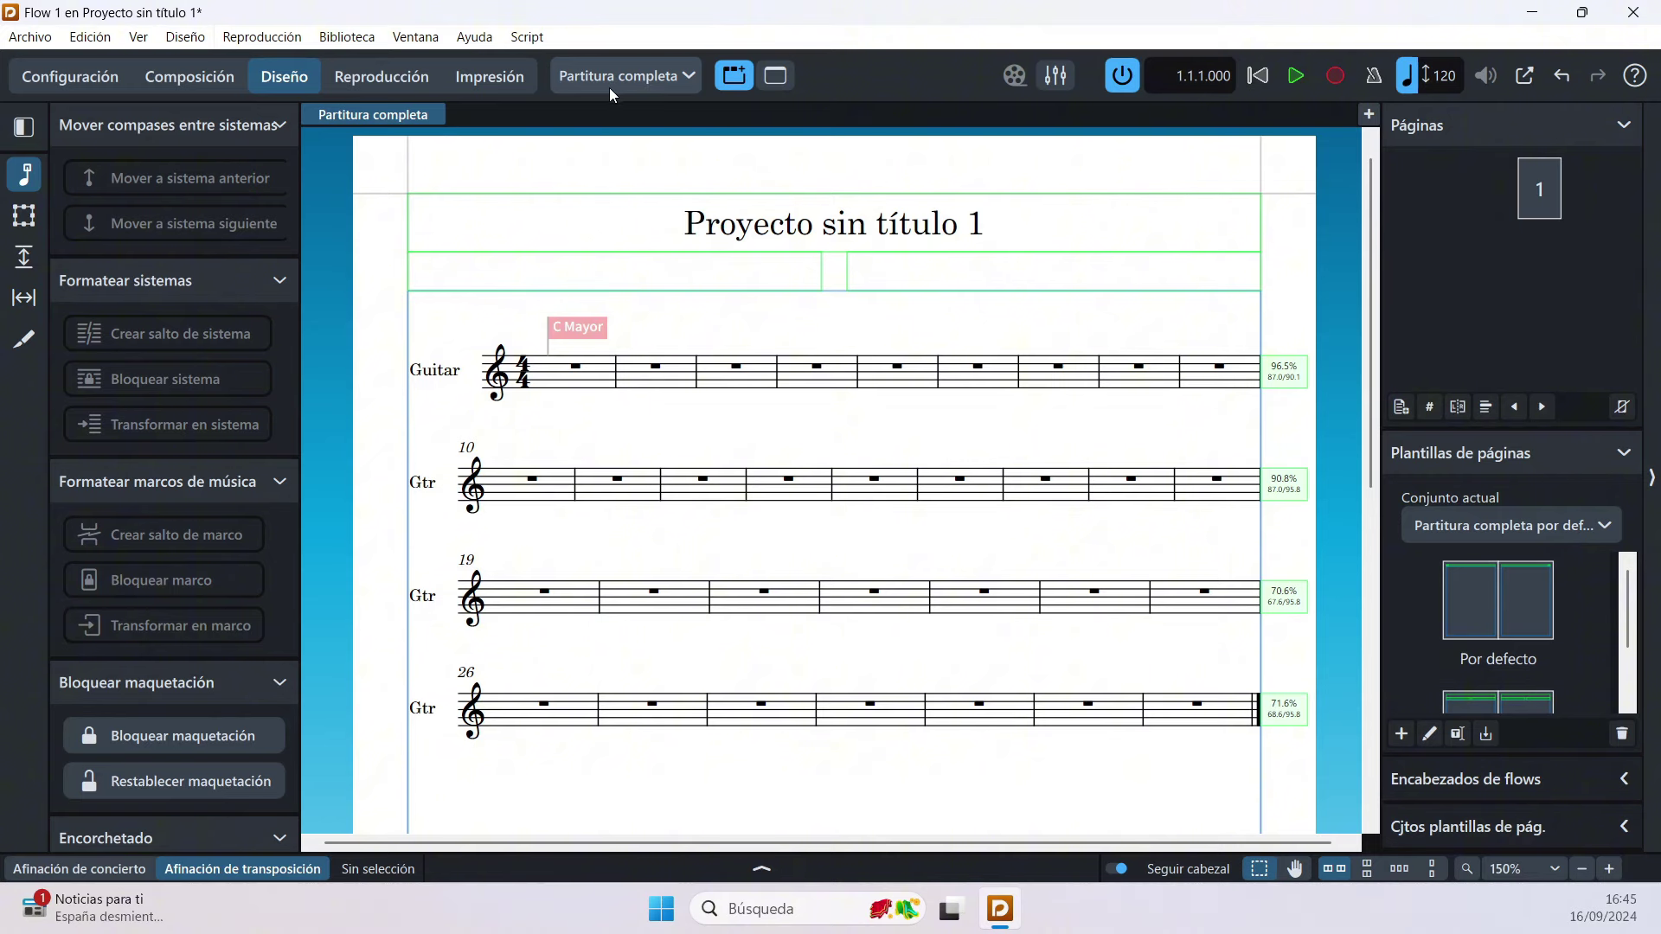
{"action": "left_click", "coordinate": [62, 83]}
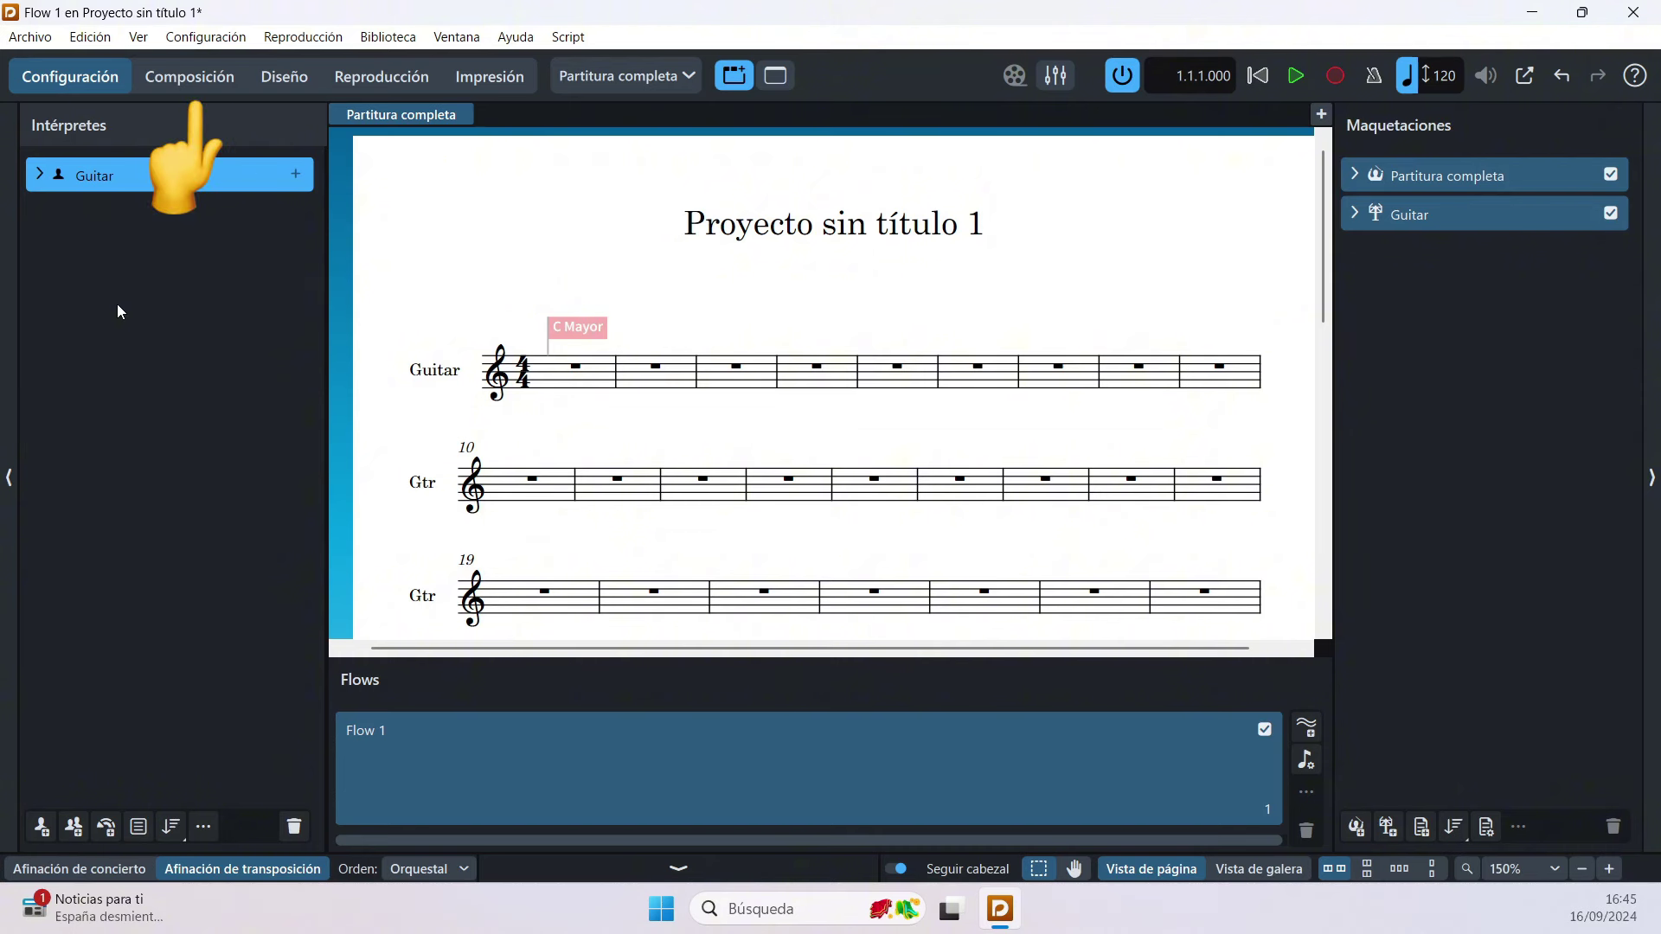
{"action": "key", "text": "ctrl+2"}
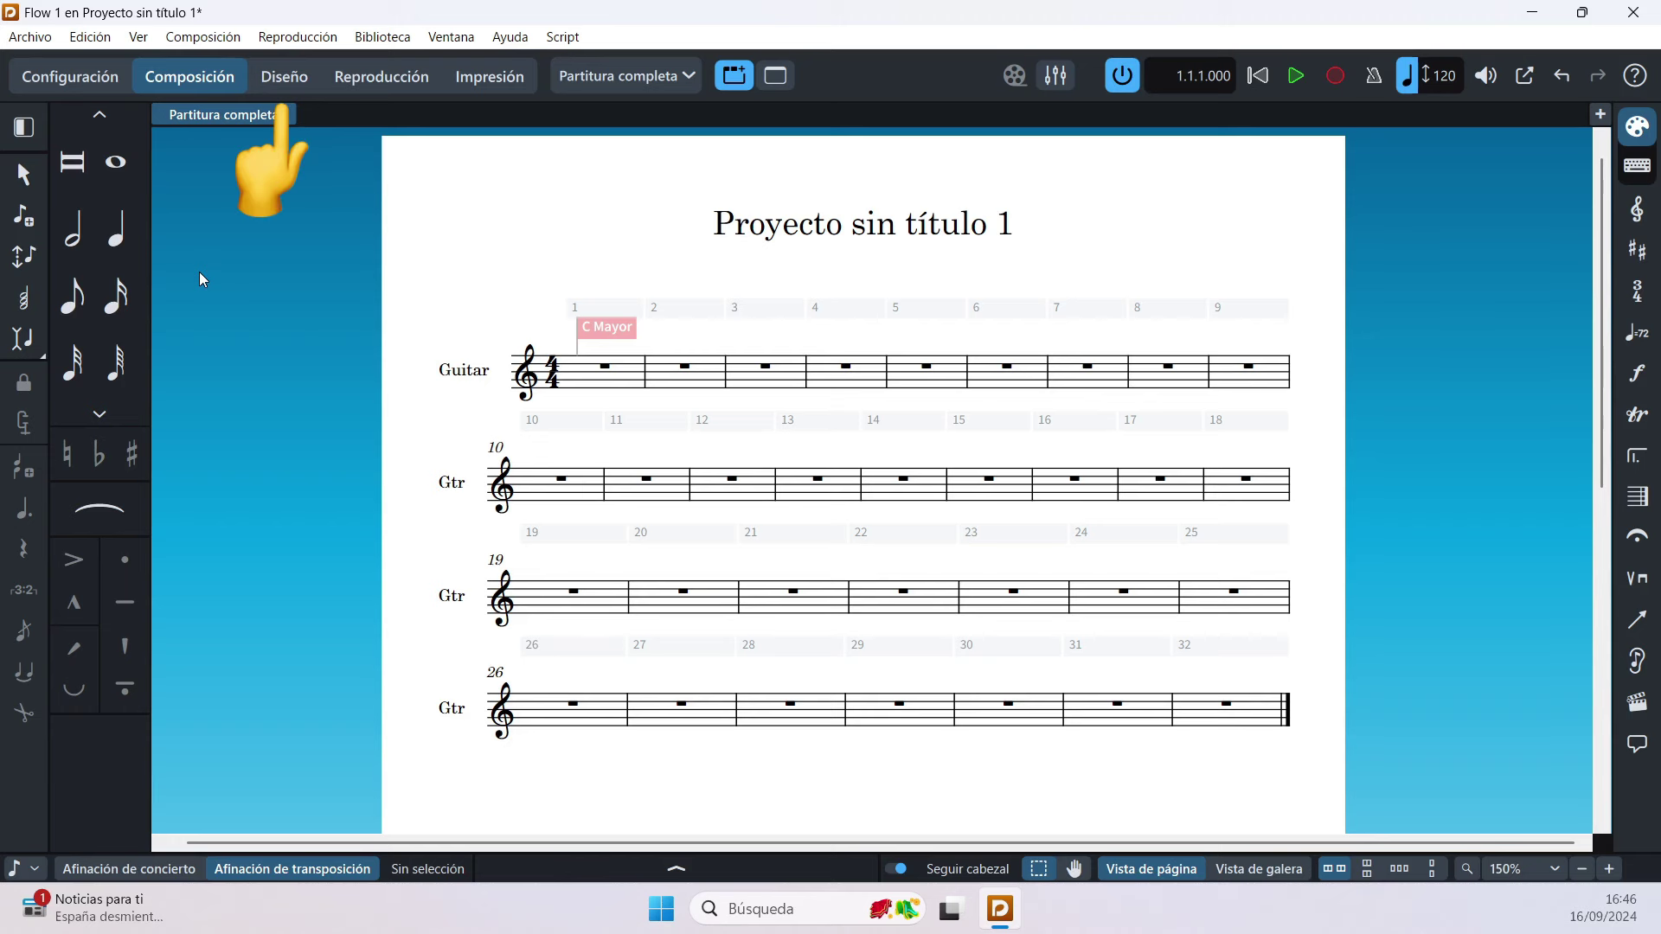
{"action": "key", "text": "ctrl+3"}
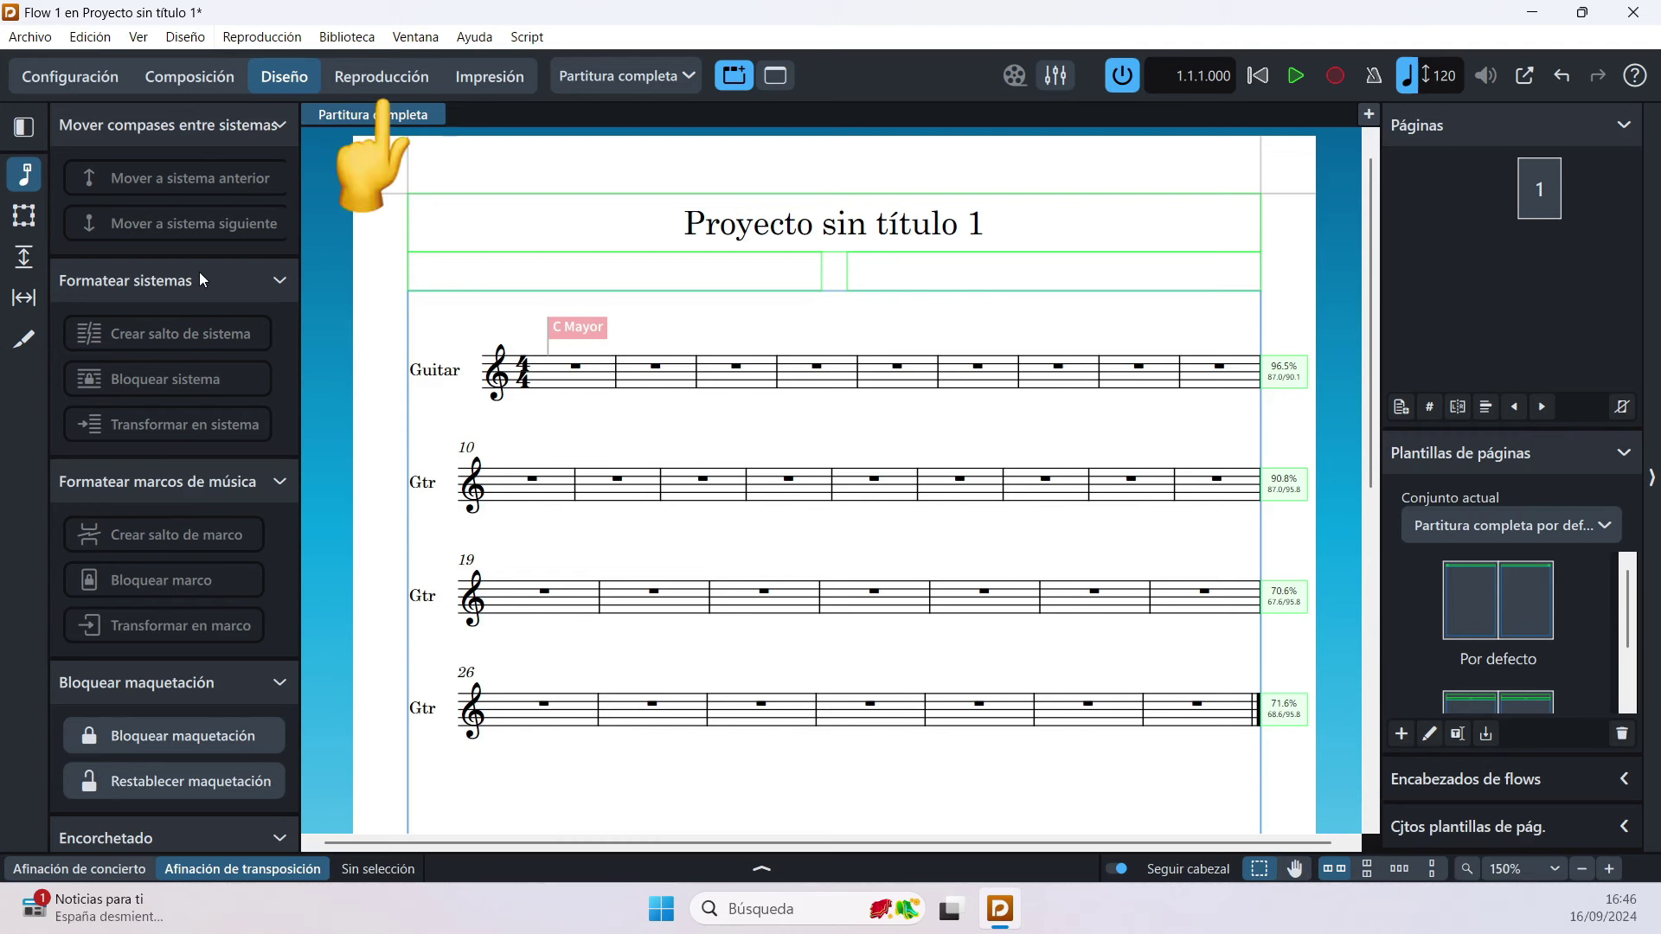
{"action": "key", "text": "ctrl+4"}
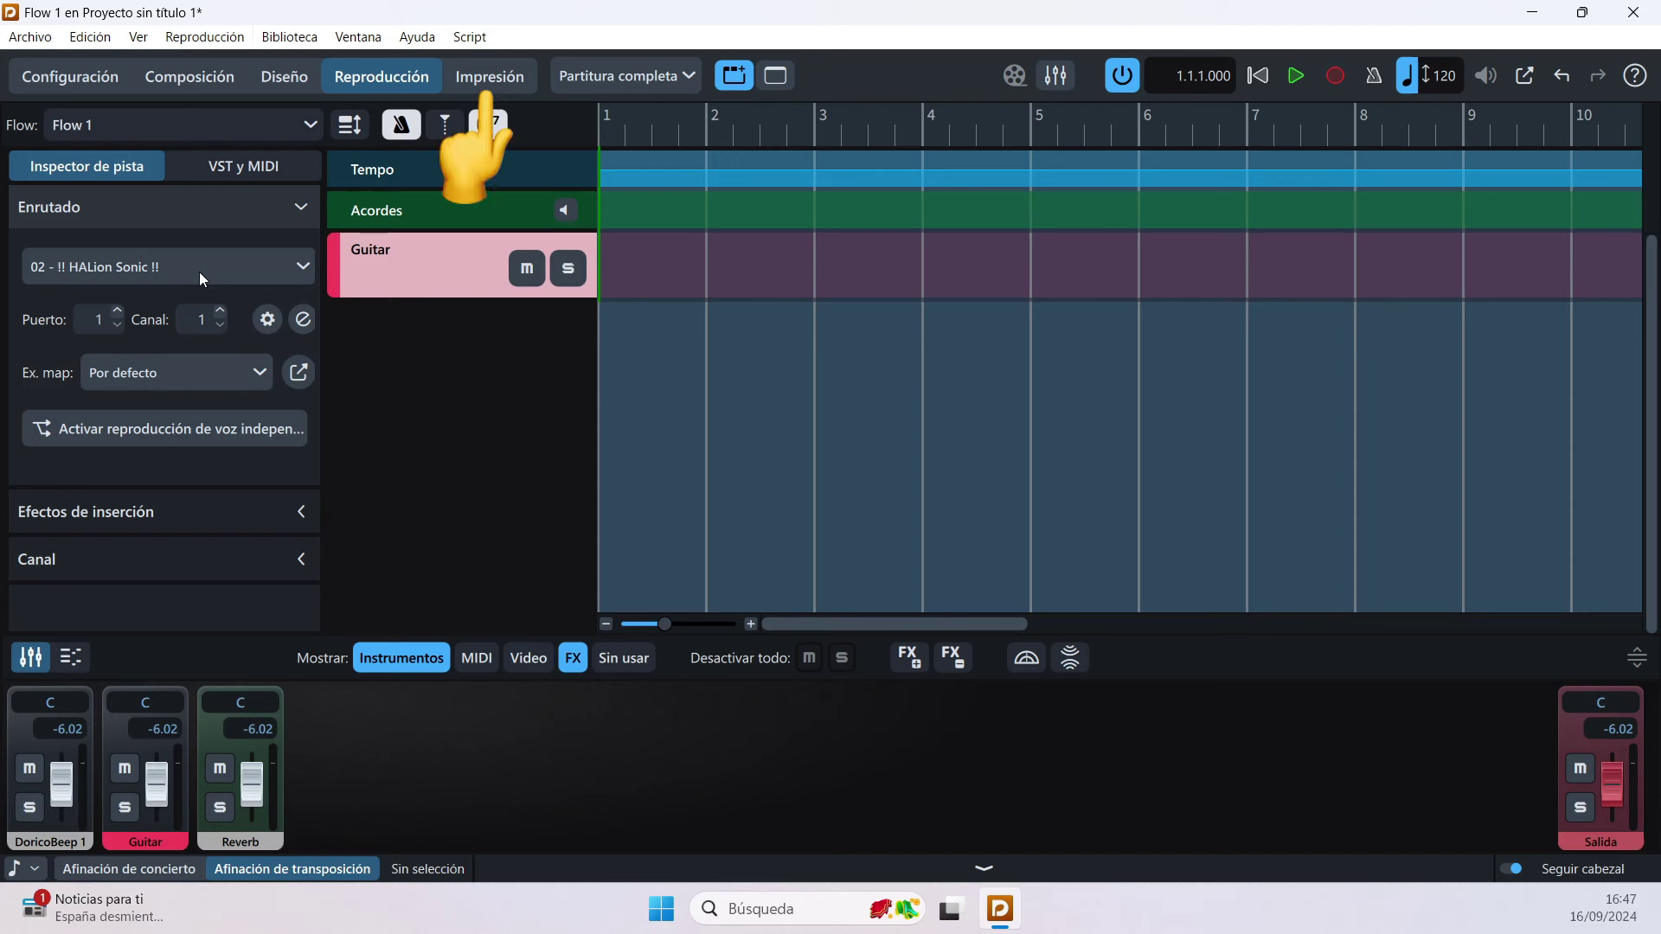
{"action": "key", "text": "ctrl+5"}
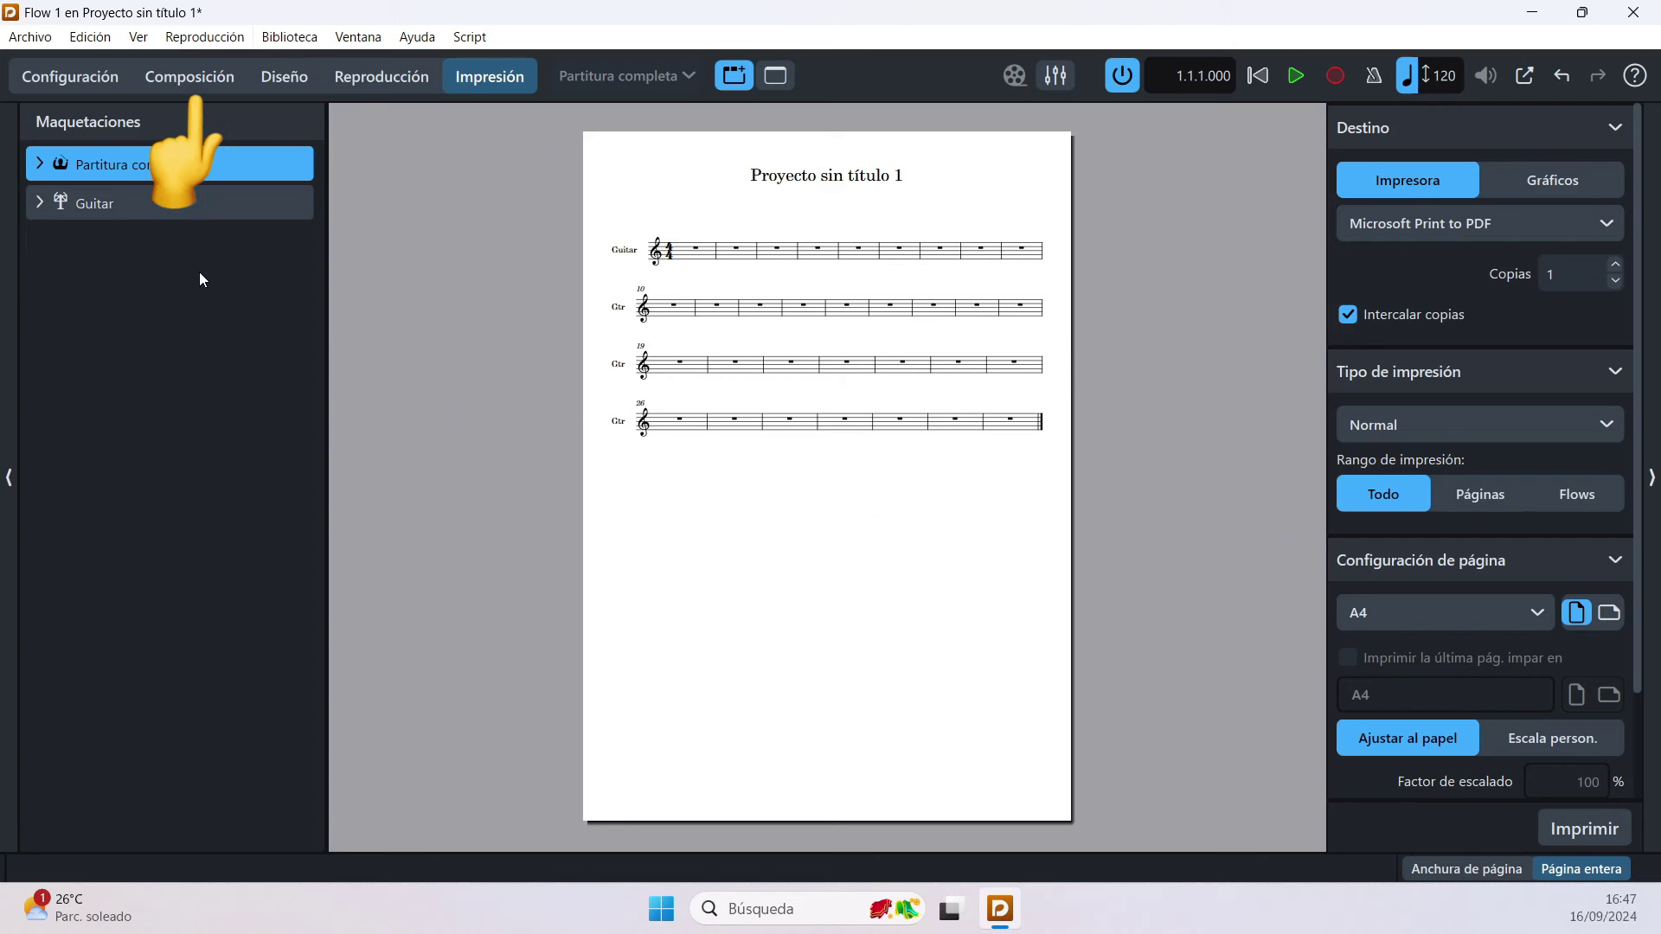
{"action": "key", "text": "ctrl+2"}
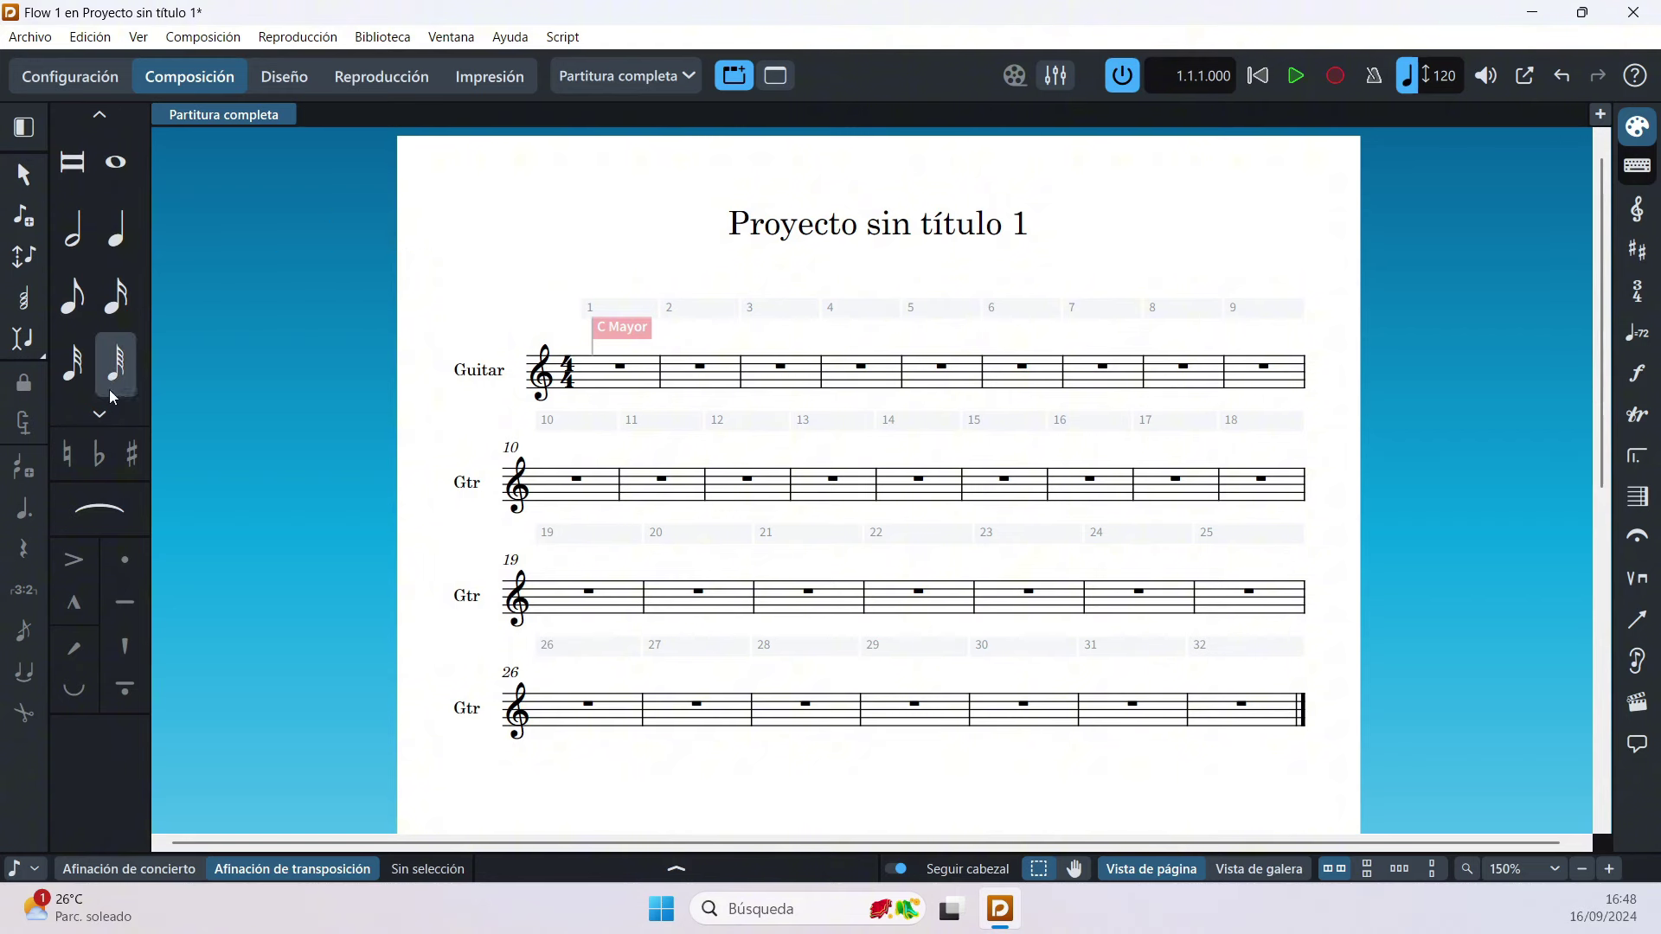
Step: Toggle the notes panel with durations, accidentals and articulations, leaving it hidden
{"action": "key", "text": "ctrl+7"}
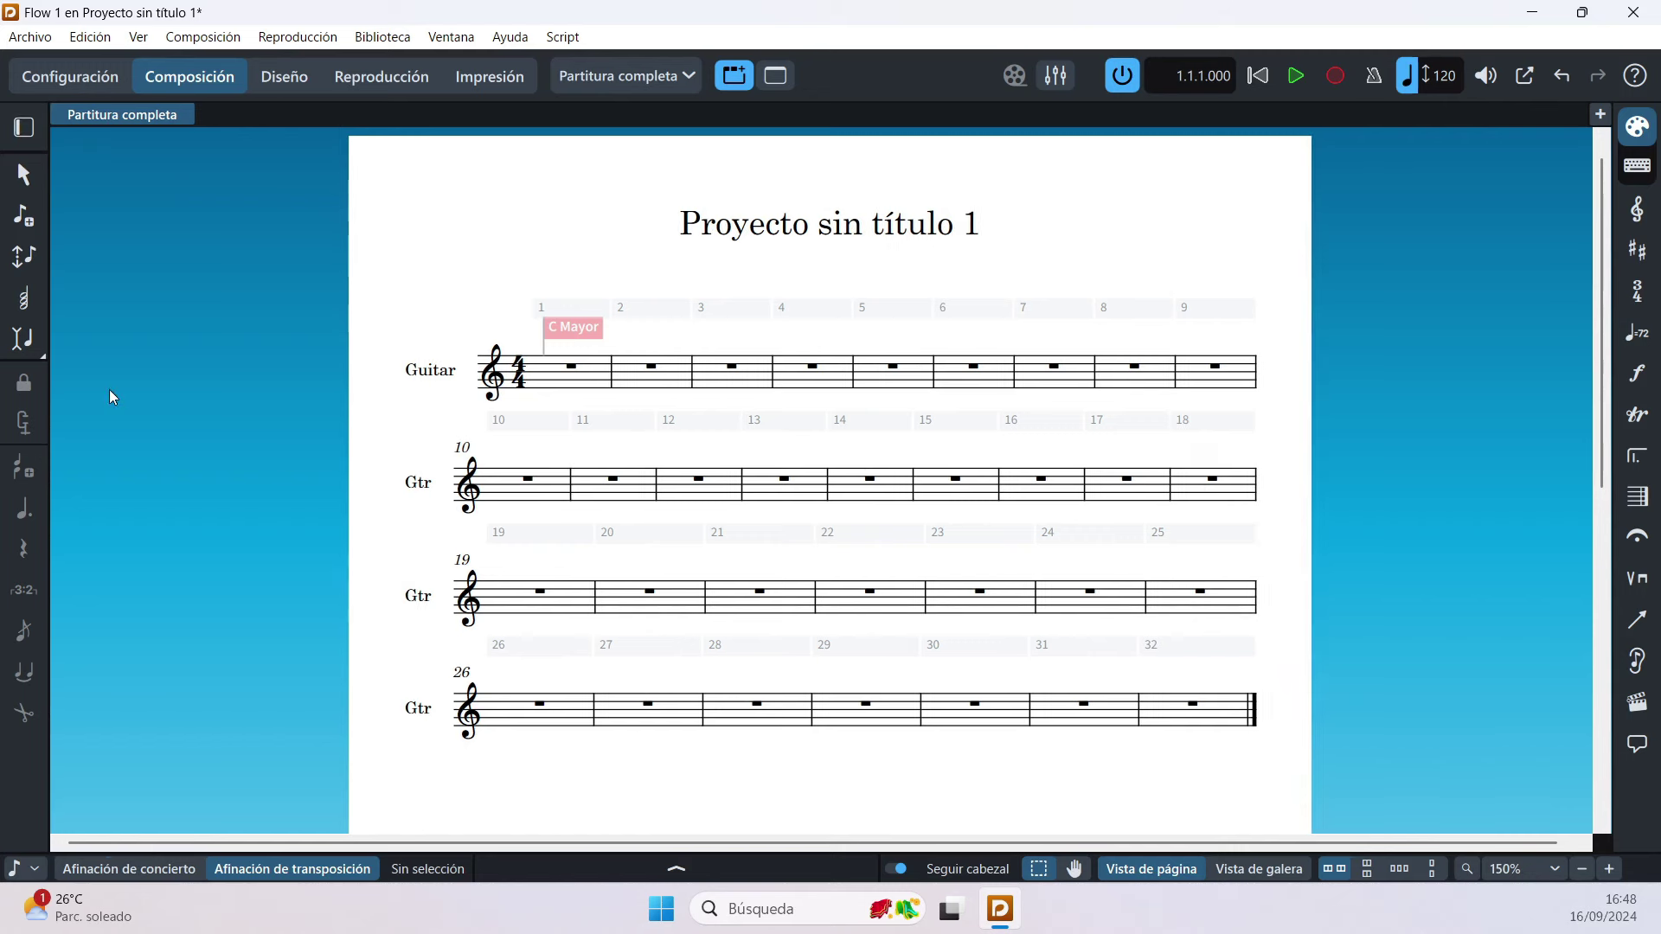
{"action": "key", "text": "ctrl+7"}
{"action": "key", "text": "ctrl+7"}
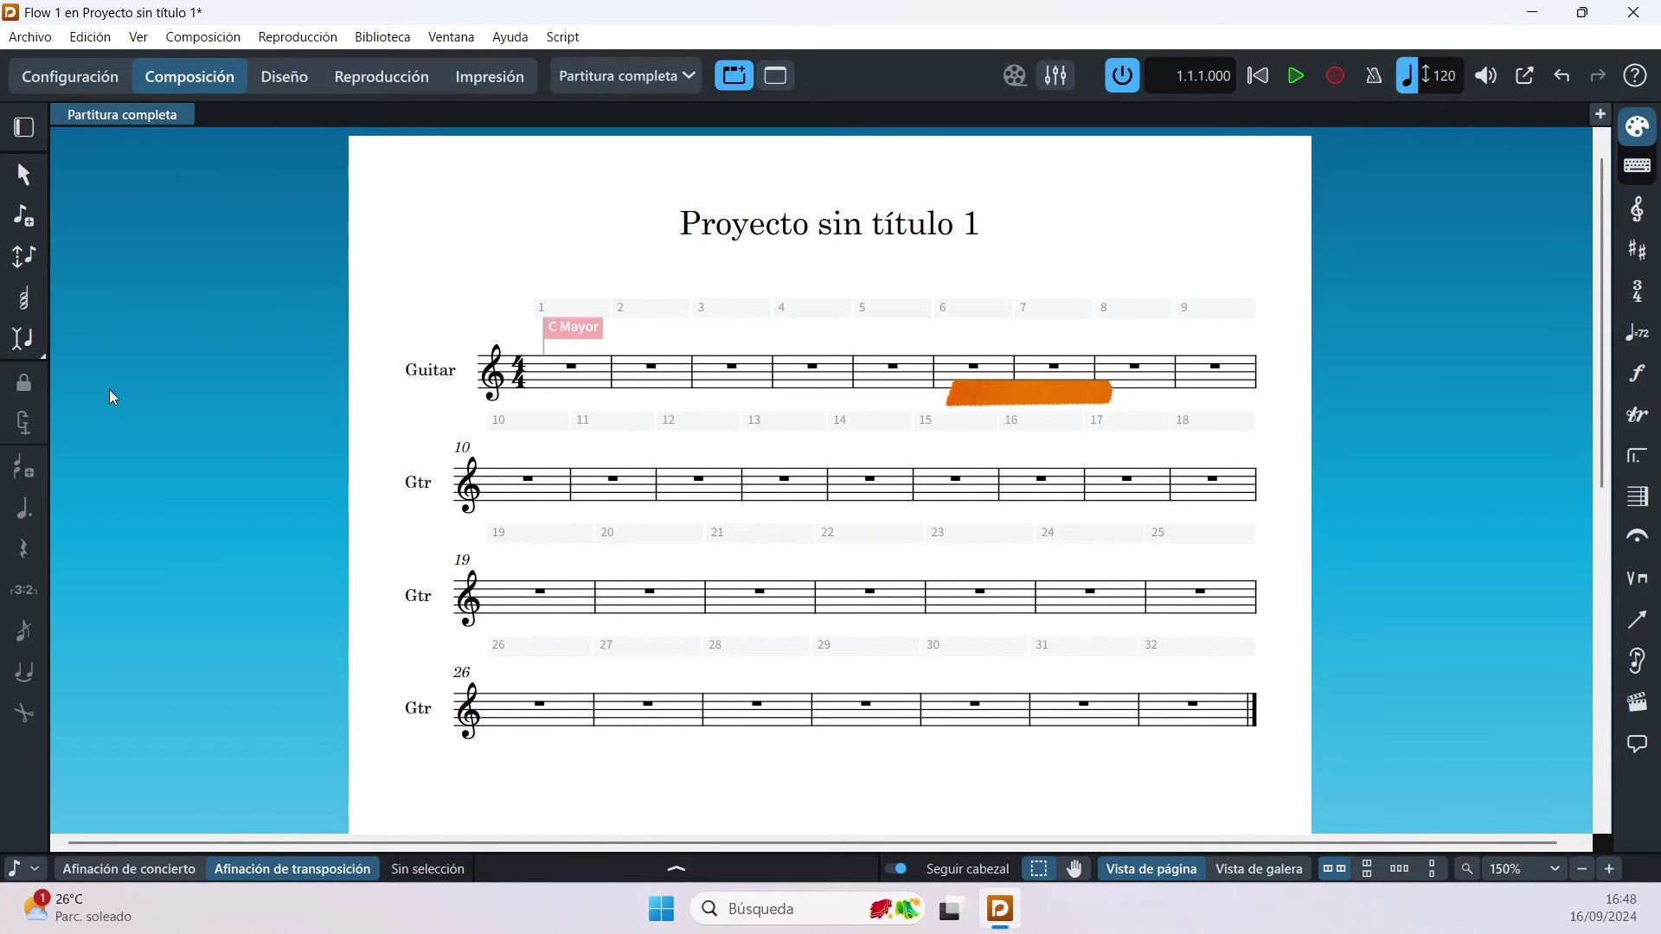
Step: Show and hide the notations panel with its clefs and octave lines, leaving it hidden
{"action": "key", "text": "ctrl+9"}
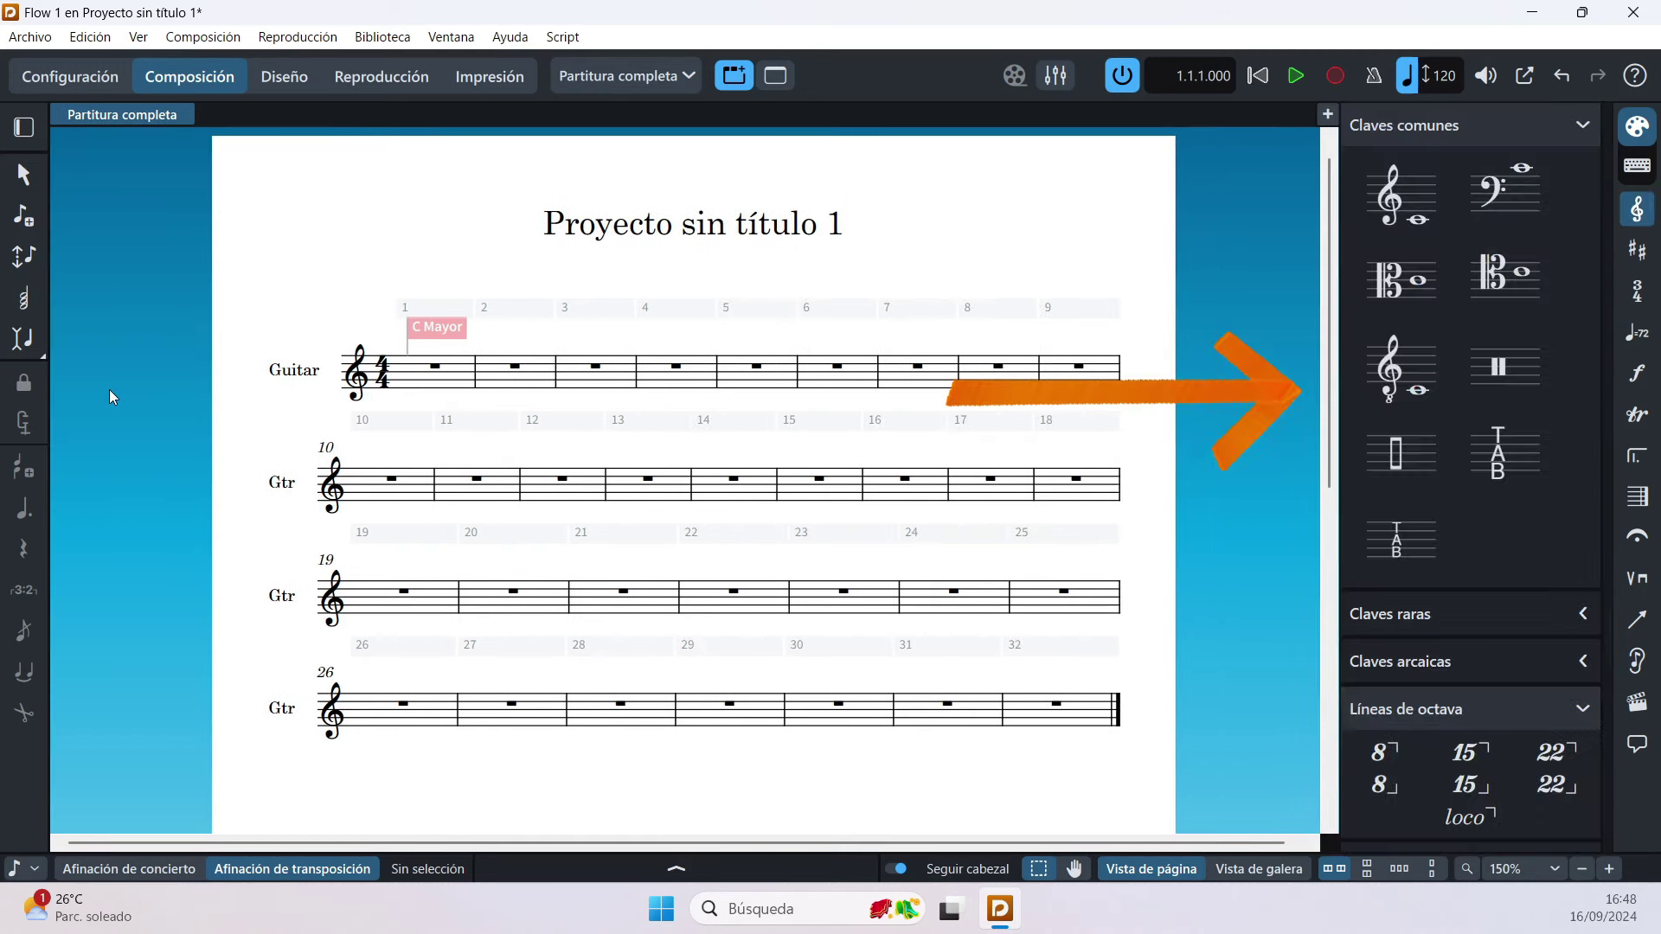
{"action": "key", "text": "ctrl+9"}
{"action": "key", "text": "ctrl+9"}
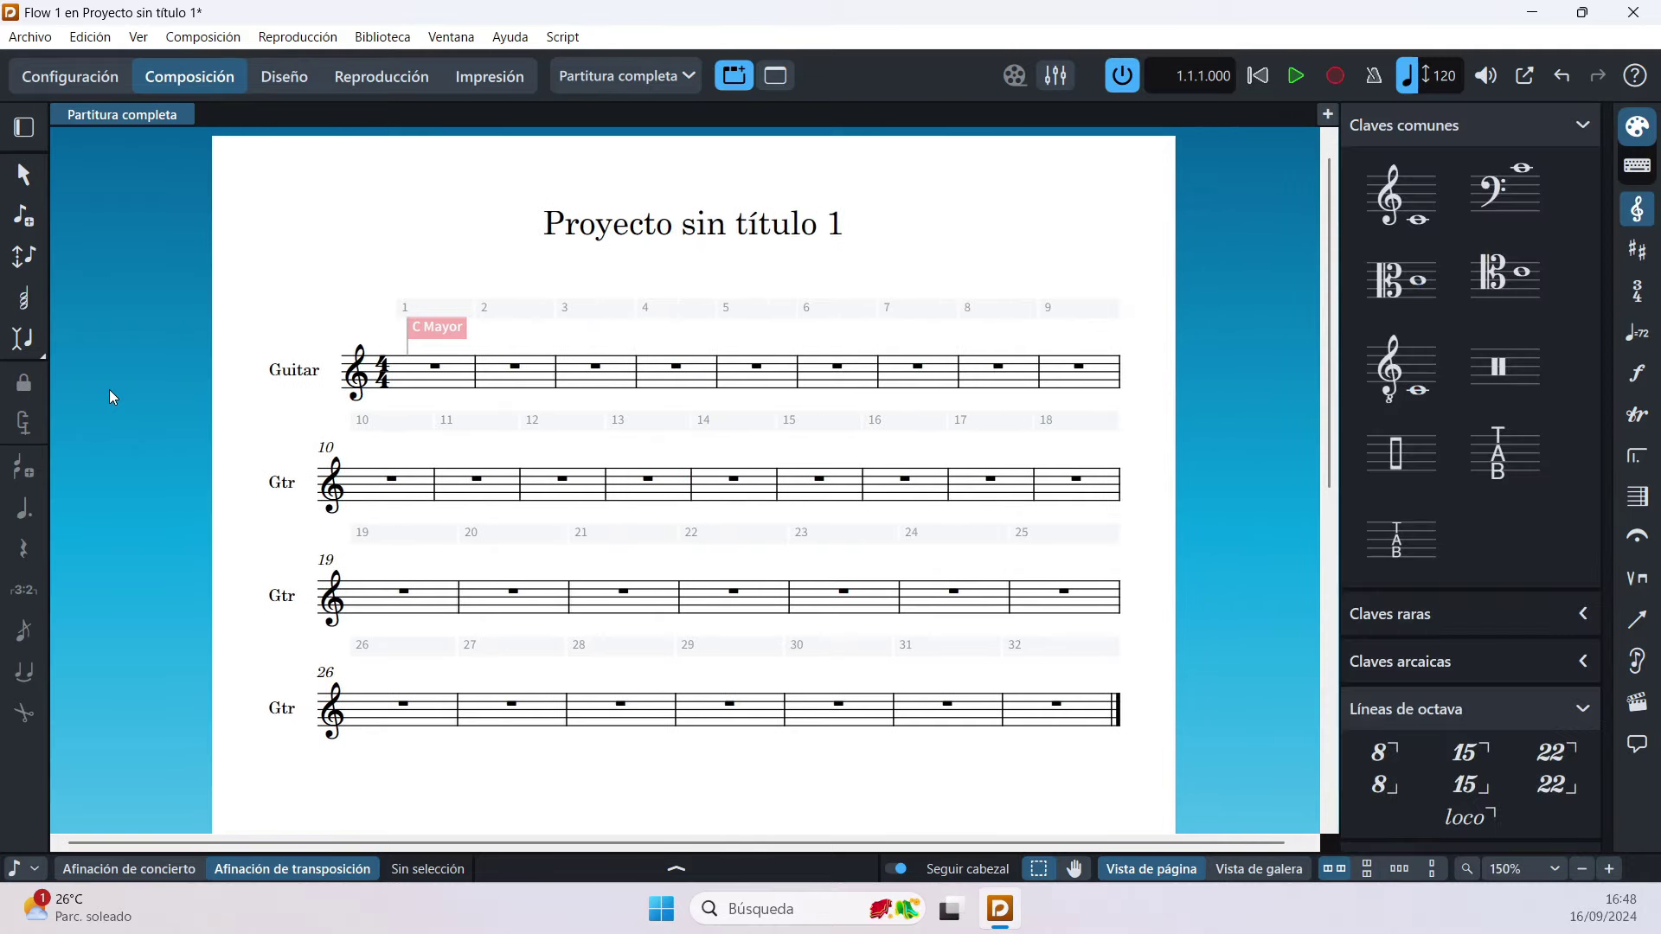
{"action": "key", "text": "ctrl+9"}
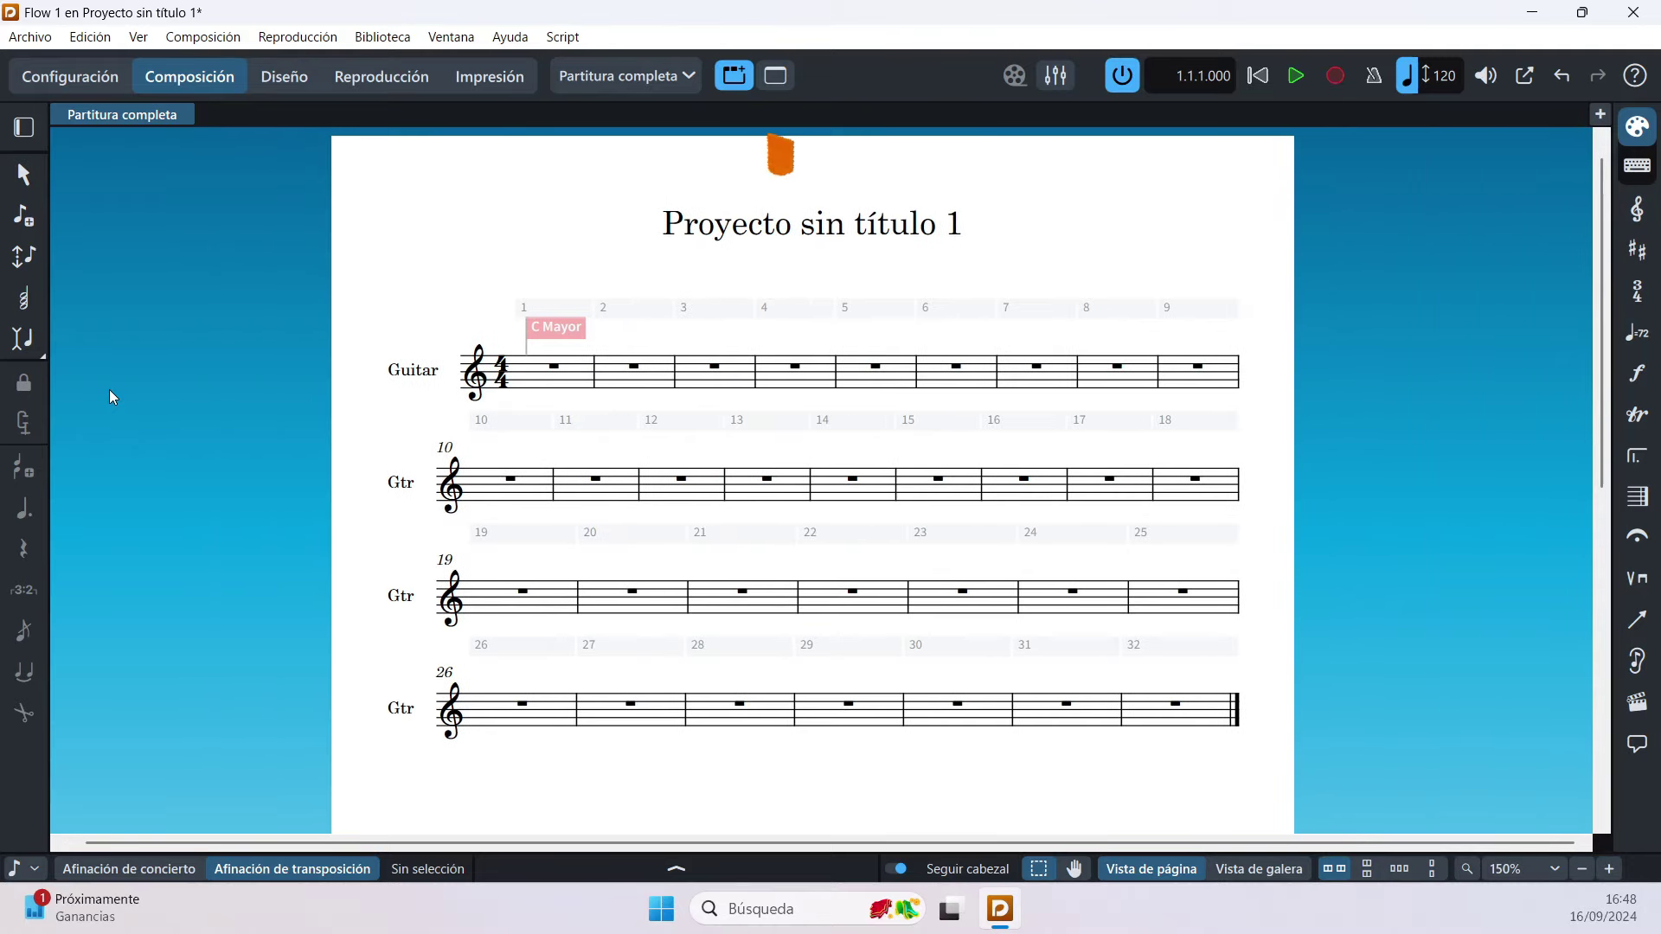
Step: Show and hide the properties panel, and briefly display the notes panel to look over its durations, accidentals and articulations
{"action": "key", "text": "ctrl+8"}
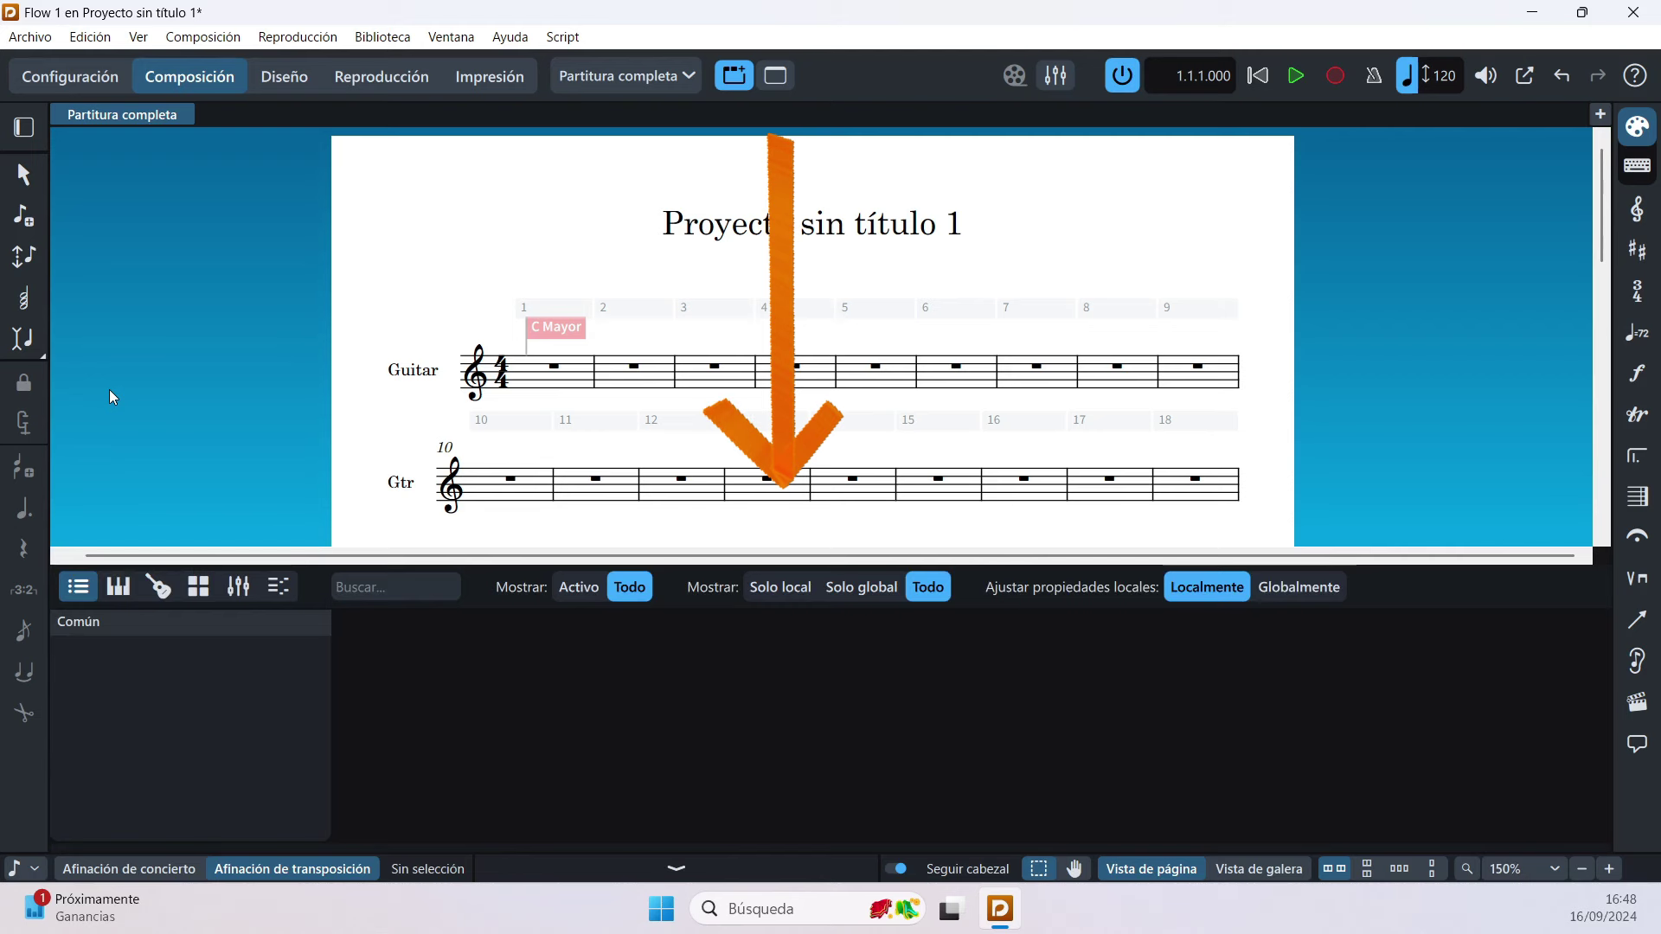
{"action": "key", "text": "ctrl+8"}
{"action": "key", "text": "ctrl+8"}
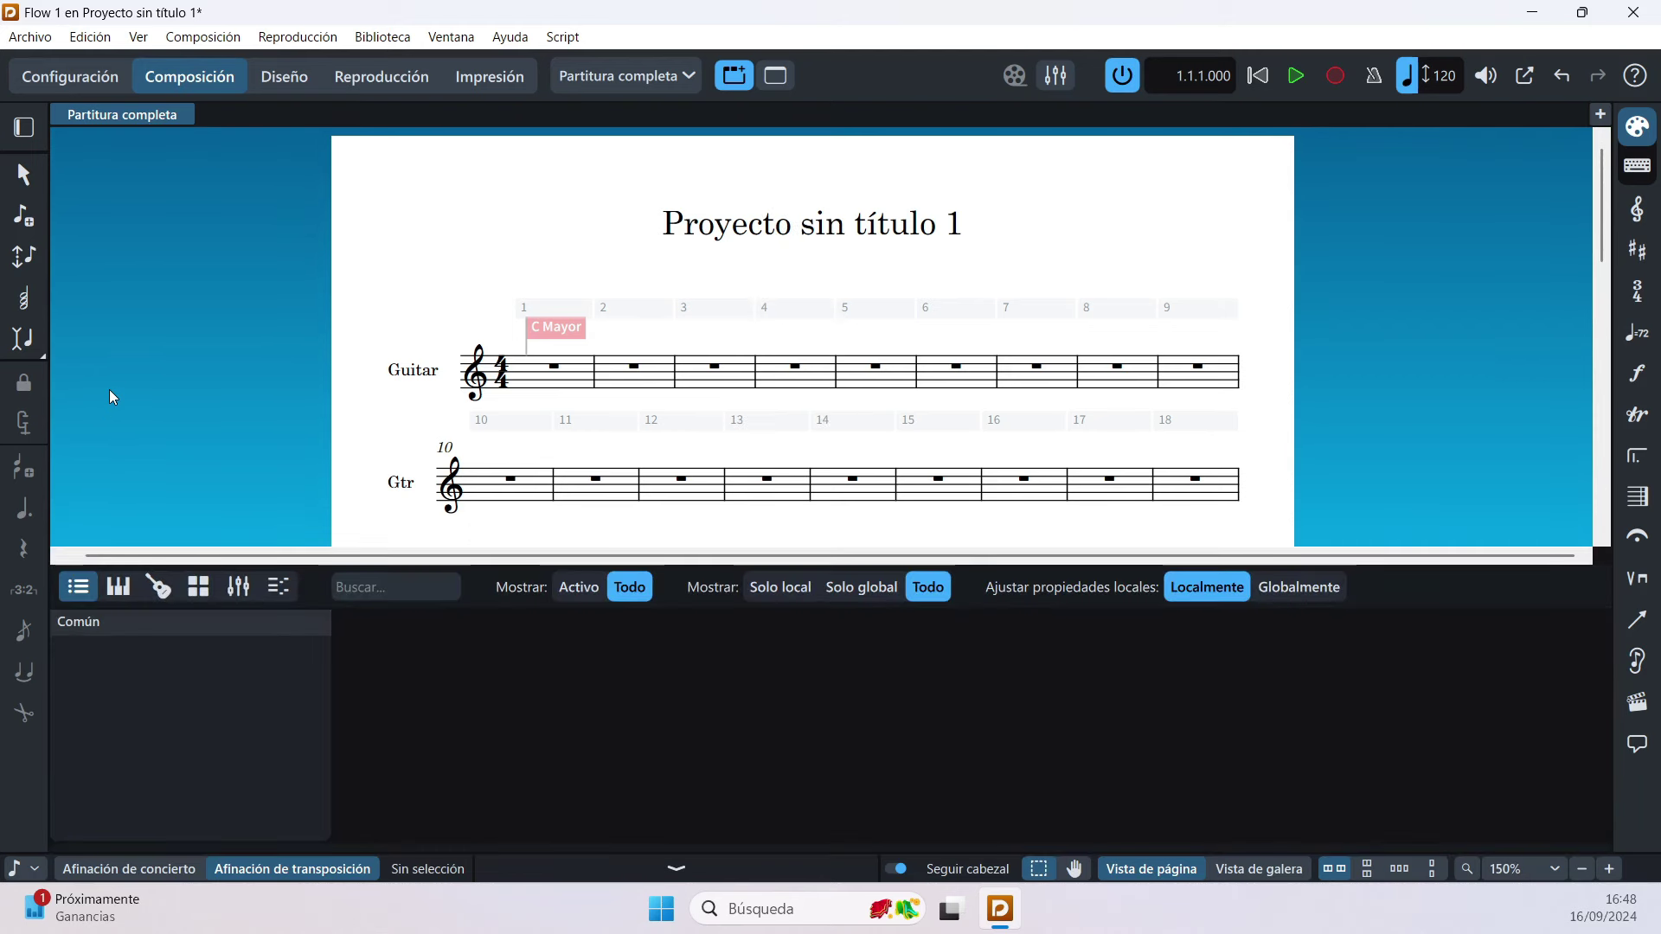
{"action": "key", "text": "ctrl+8"}
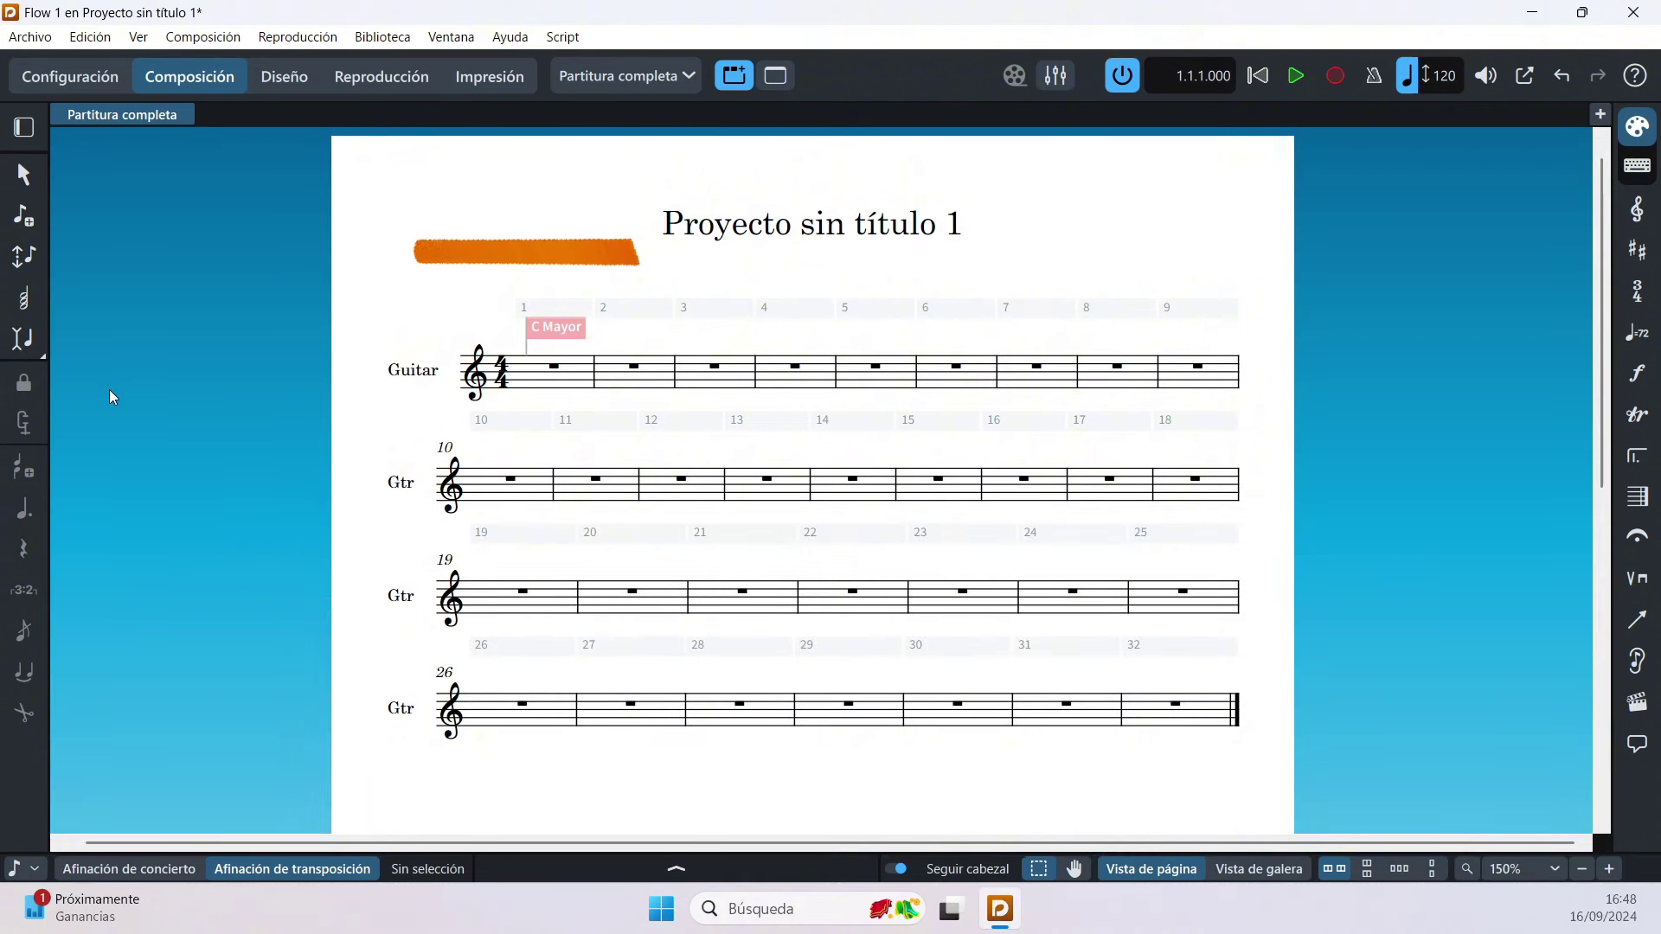
{"action": "key", "text": "ctrl+7"}
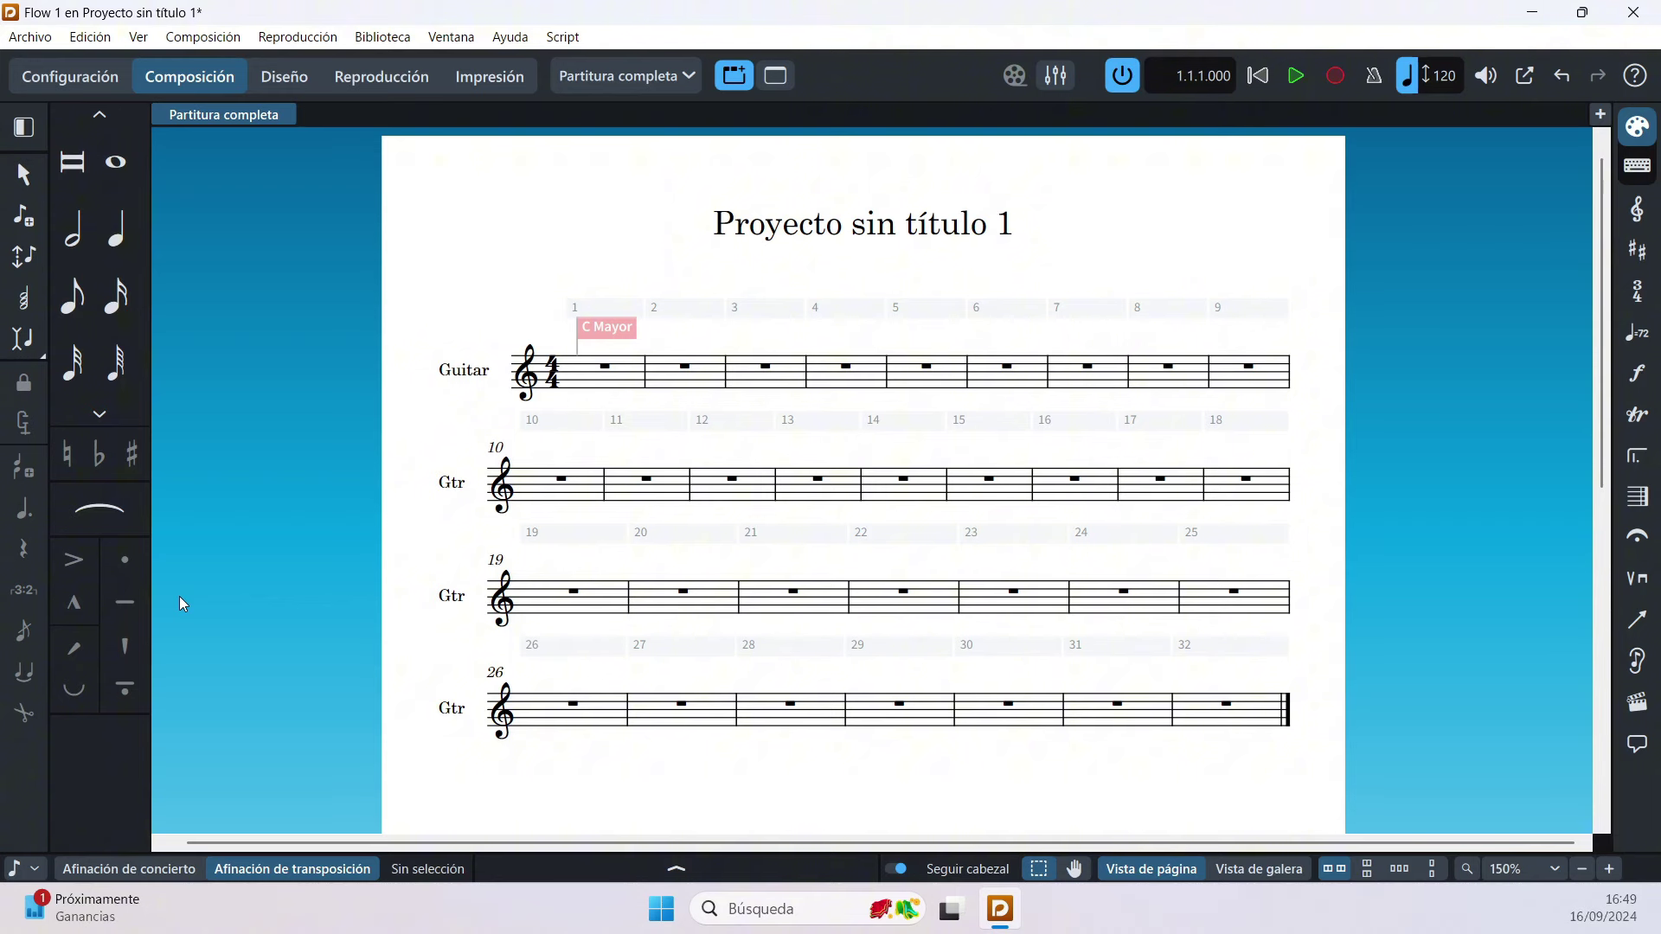
{"action": "key", "text": "ctrl+7"}
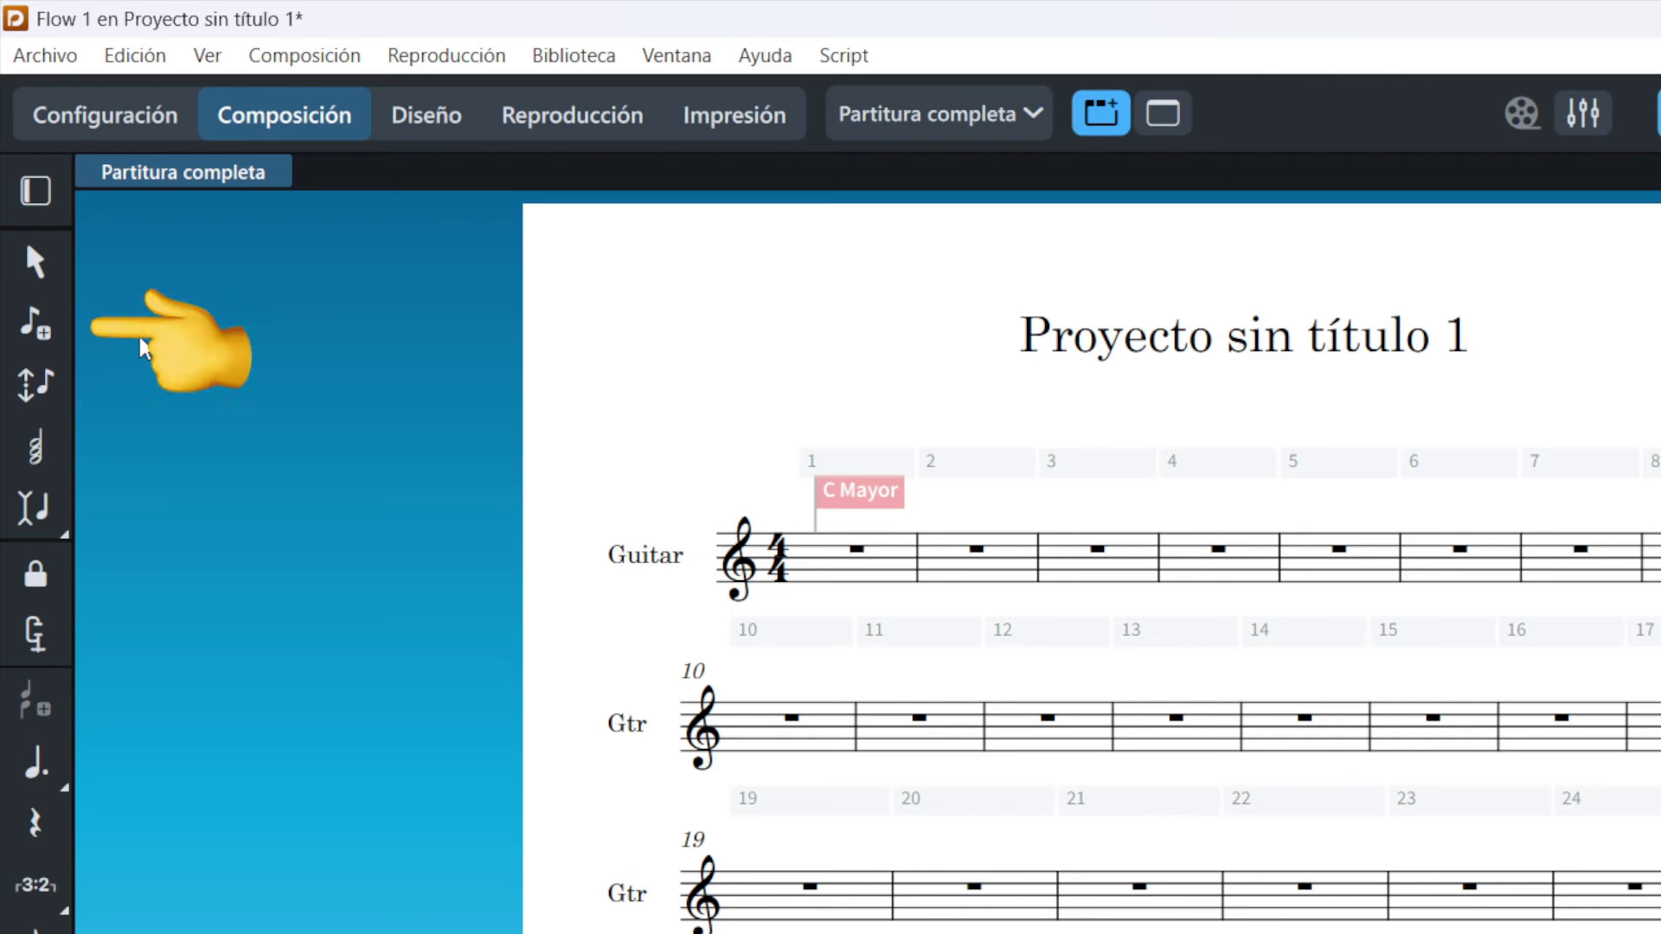
Step: Switch note input on and off repeatedly at the first bar of the guitar staff without entering notes
{"action": "key", "text": "shift+n"}
{"action": "key", "text": "Escape"}
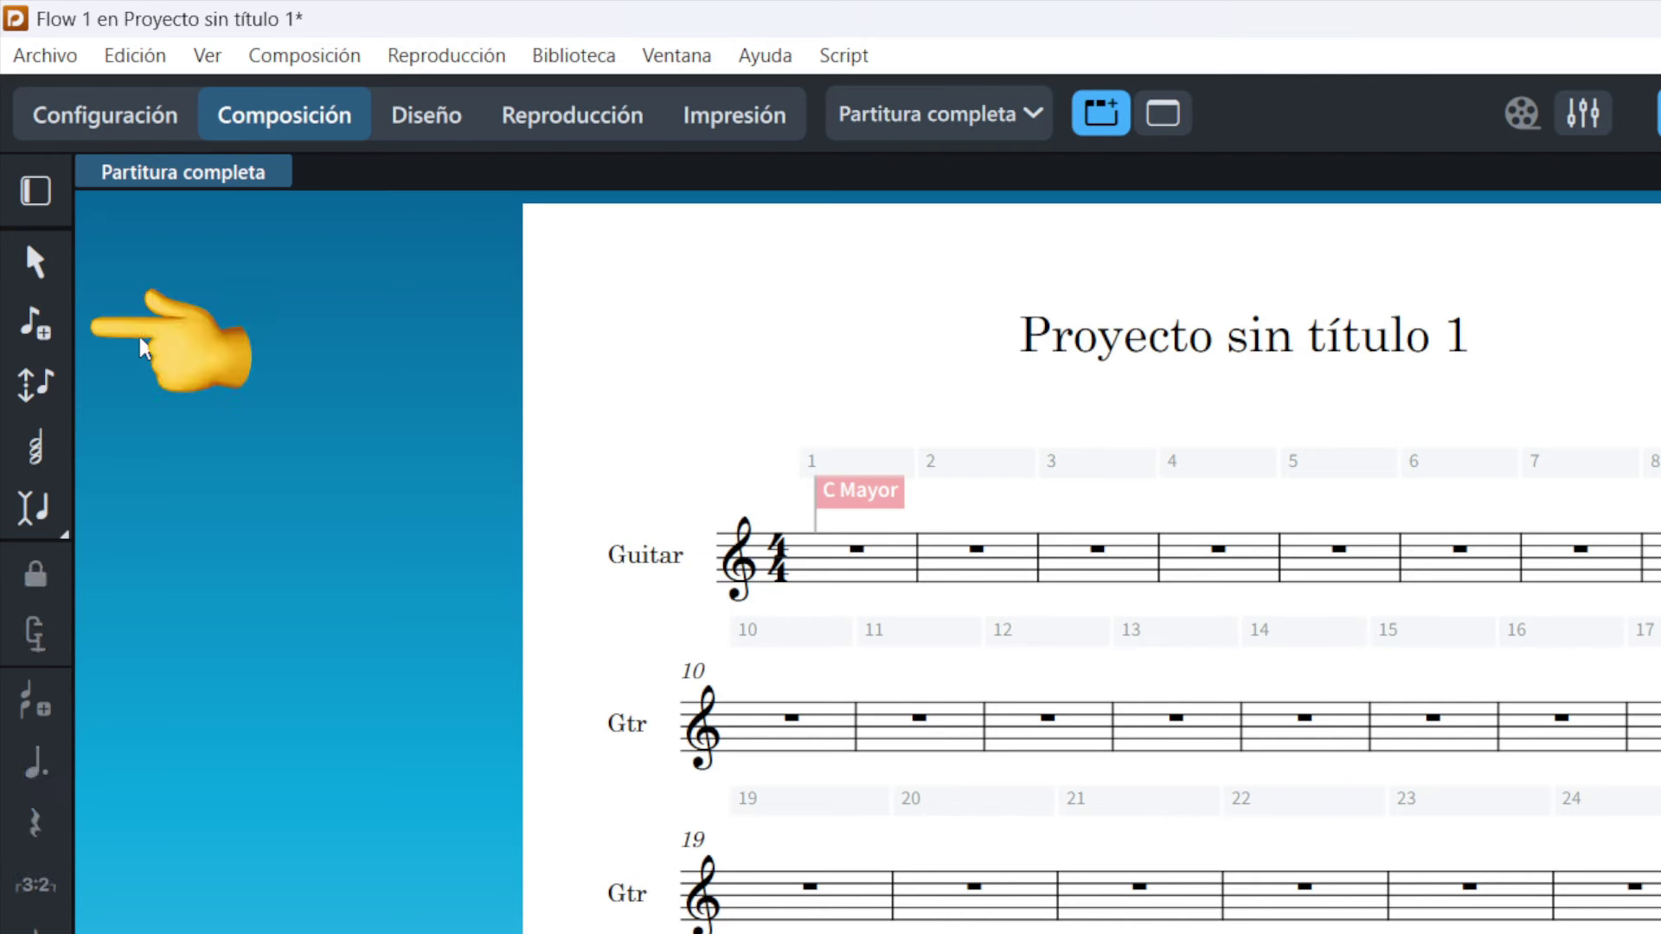
{"action": "key", "text": "shift+n"}
{"action": "key", "text": "Escape"}
{"action": "key", "text": "shift+n"}
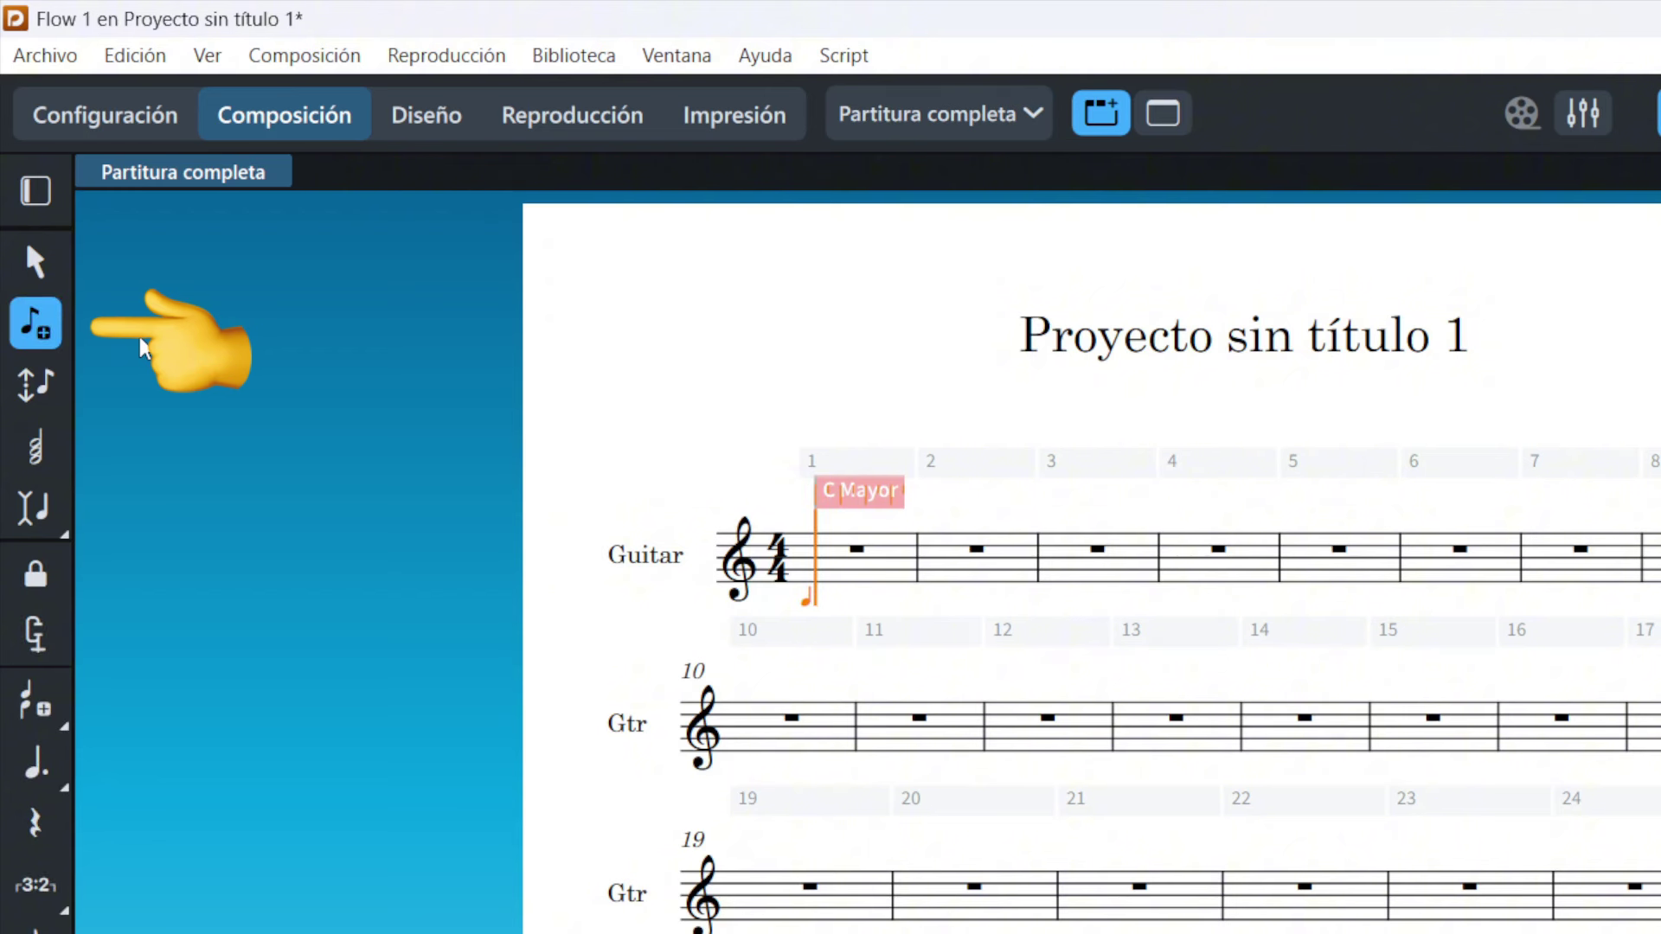
{"action": "key", "text": "Escape"}
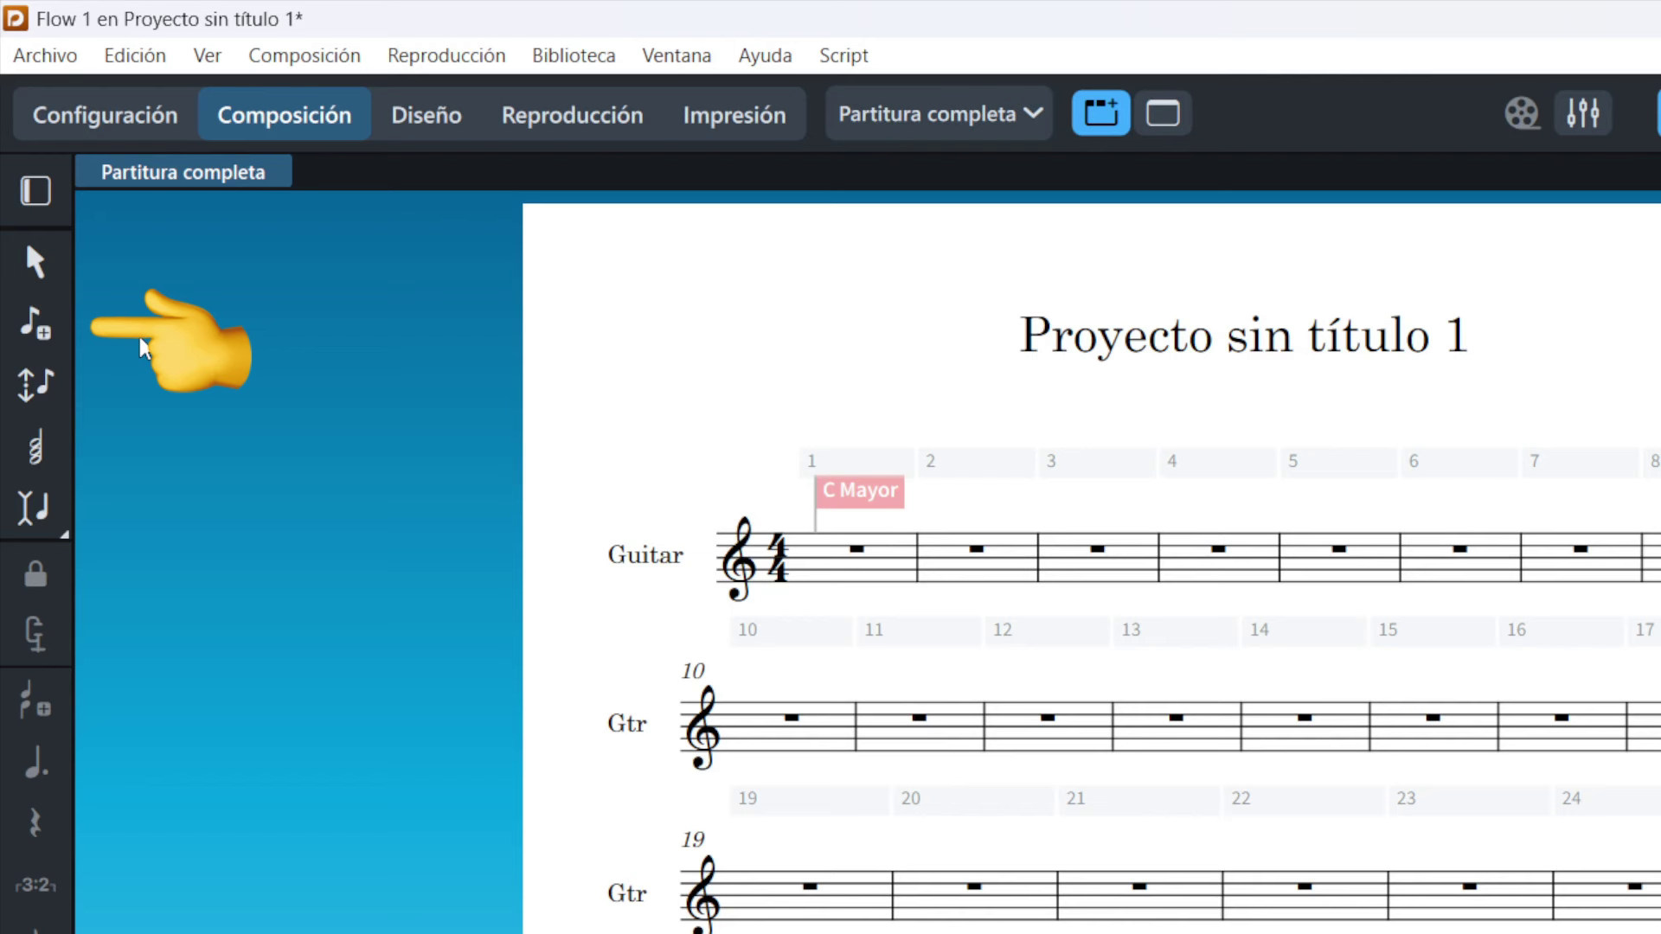
{"action": "key", "text": "shift+n"}
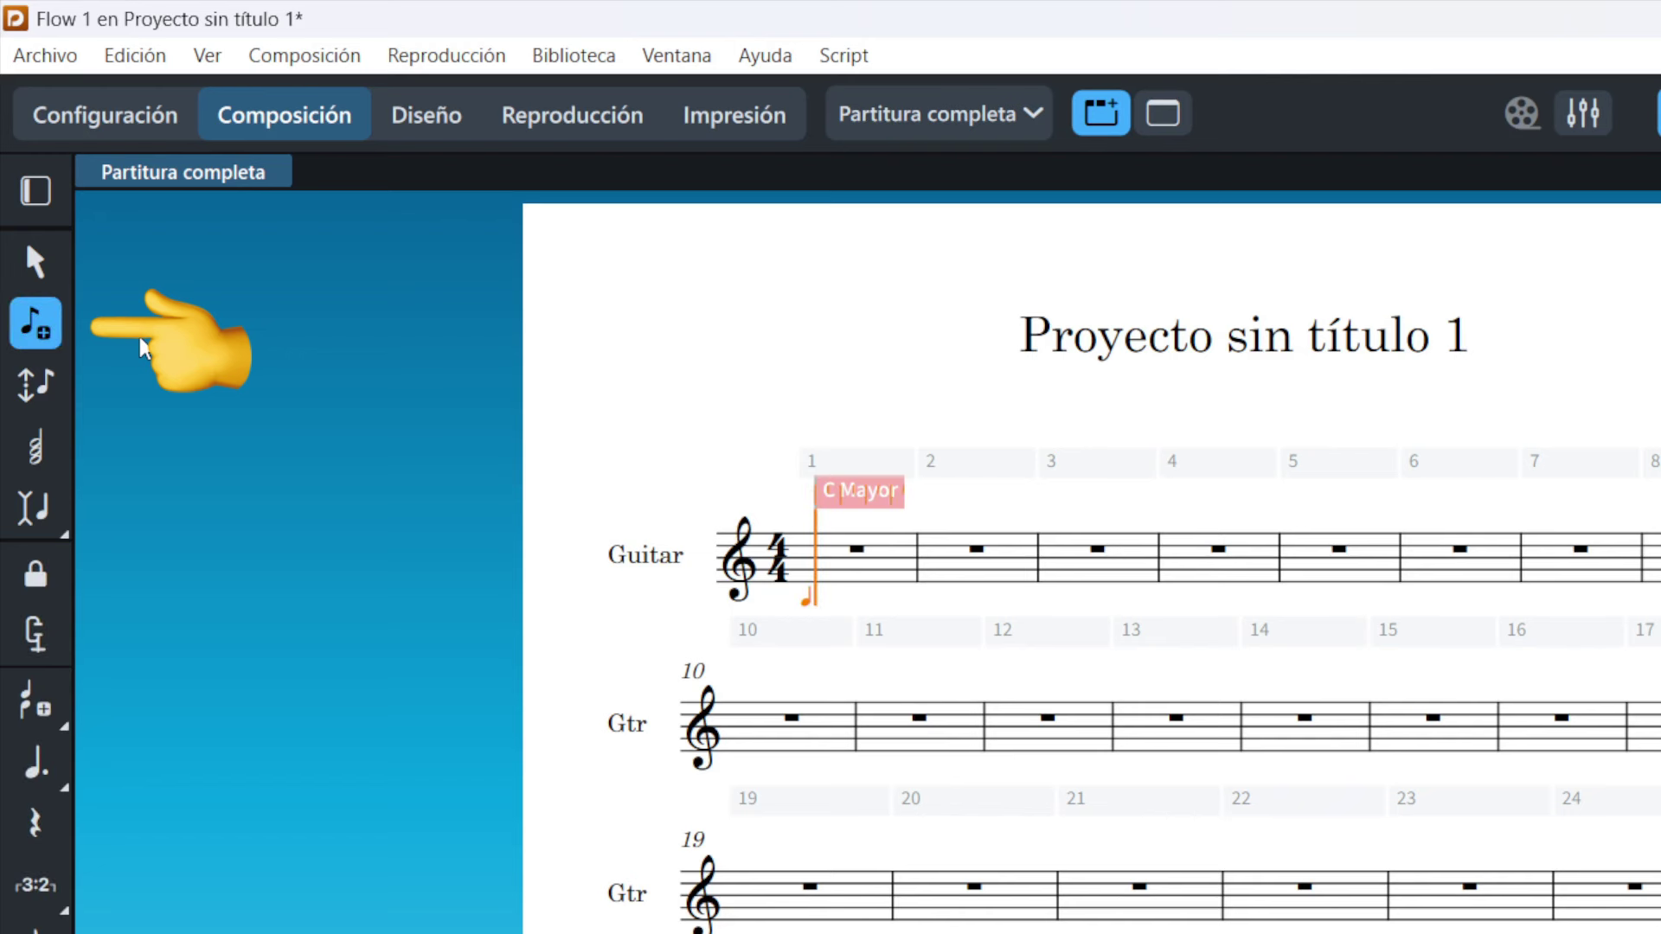
{"action": "key", "text": "Escape"}
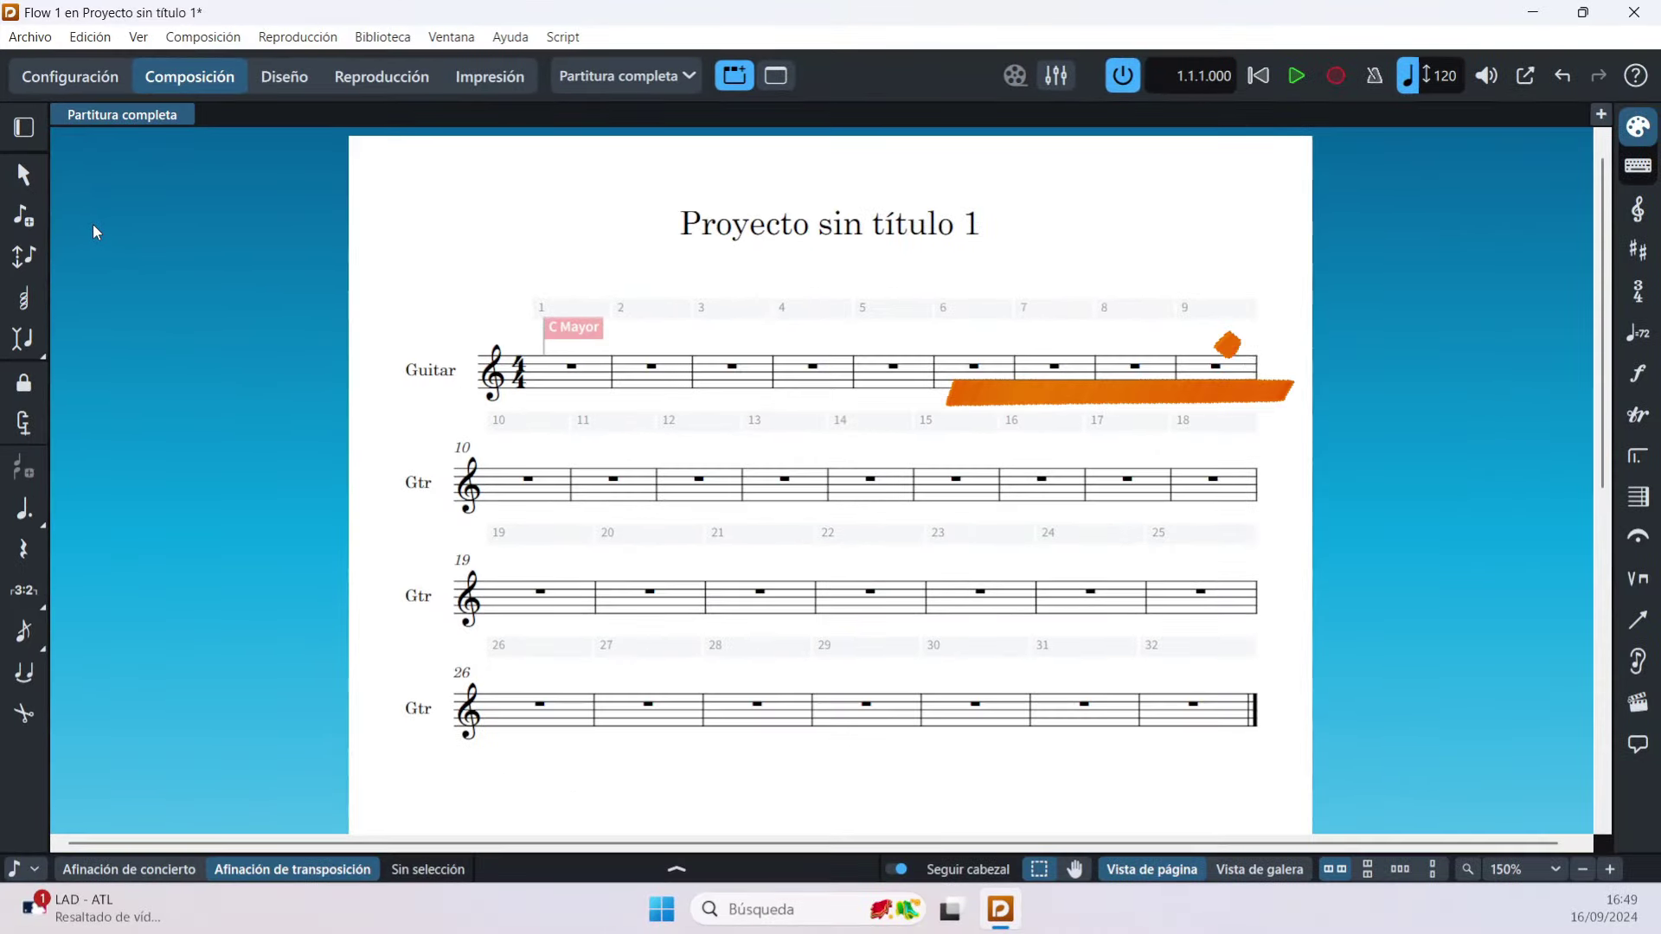
Step: Show the notations panel and look through its clefs, key signatures, time signatures, tempo and dynamics categories
{"action": "key", "text": "ctrl+9"}
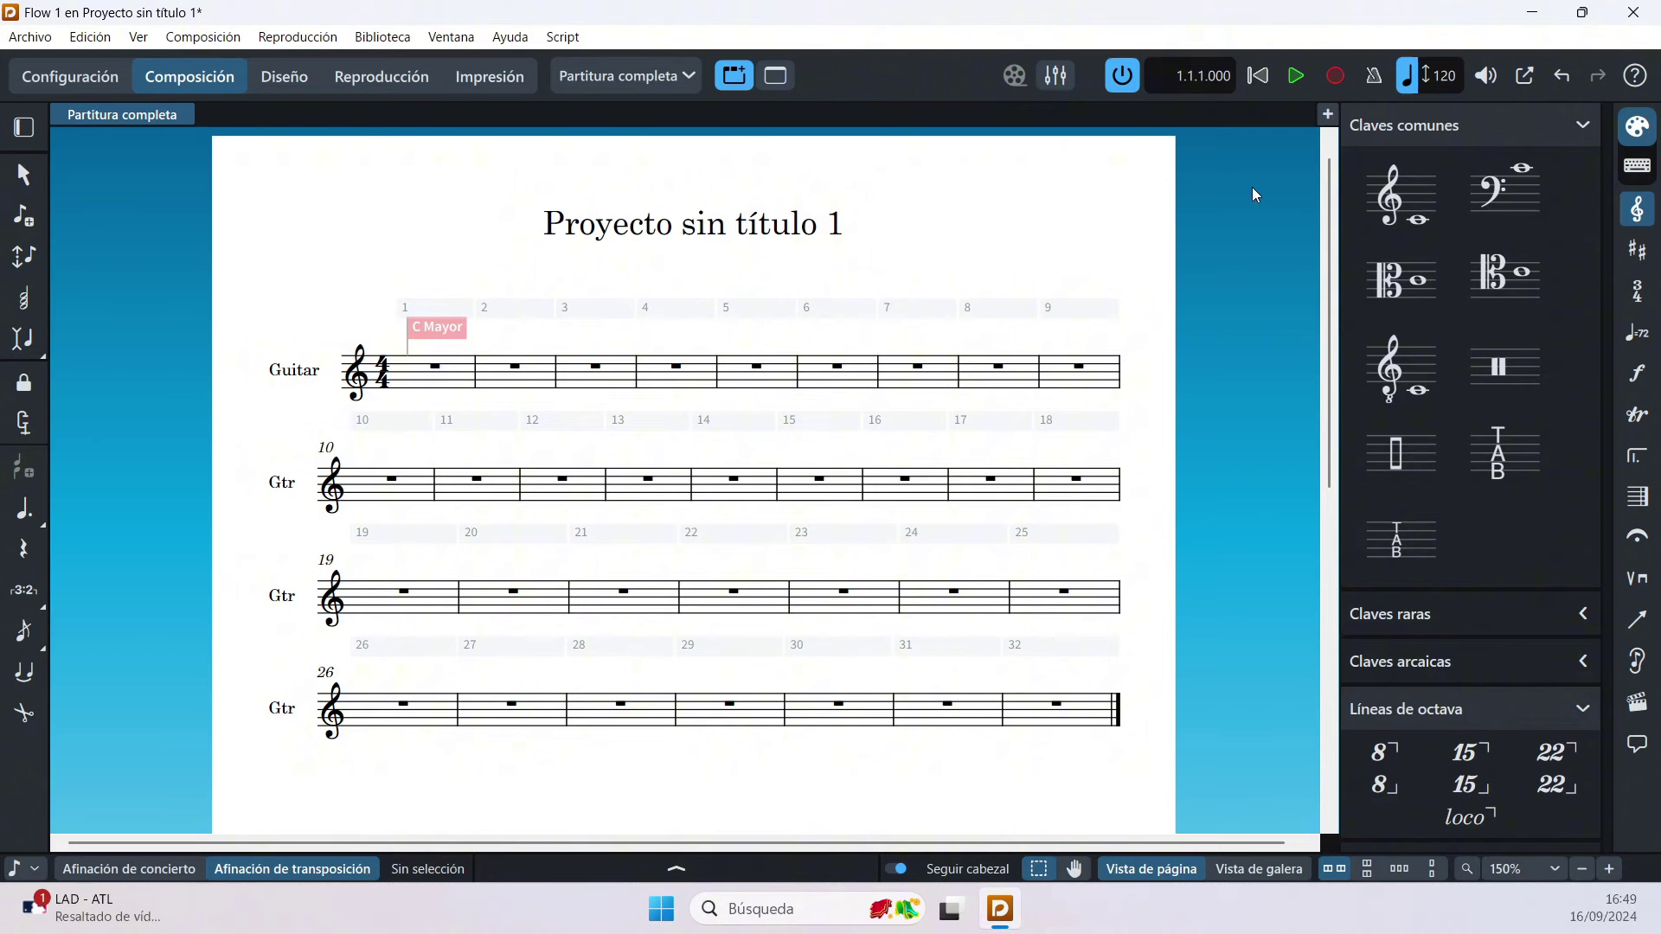
{"action": "scroll", "coordinate": [1257, 187], "scroll_direction": "right", "scroll_amount": 1}
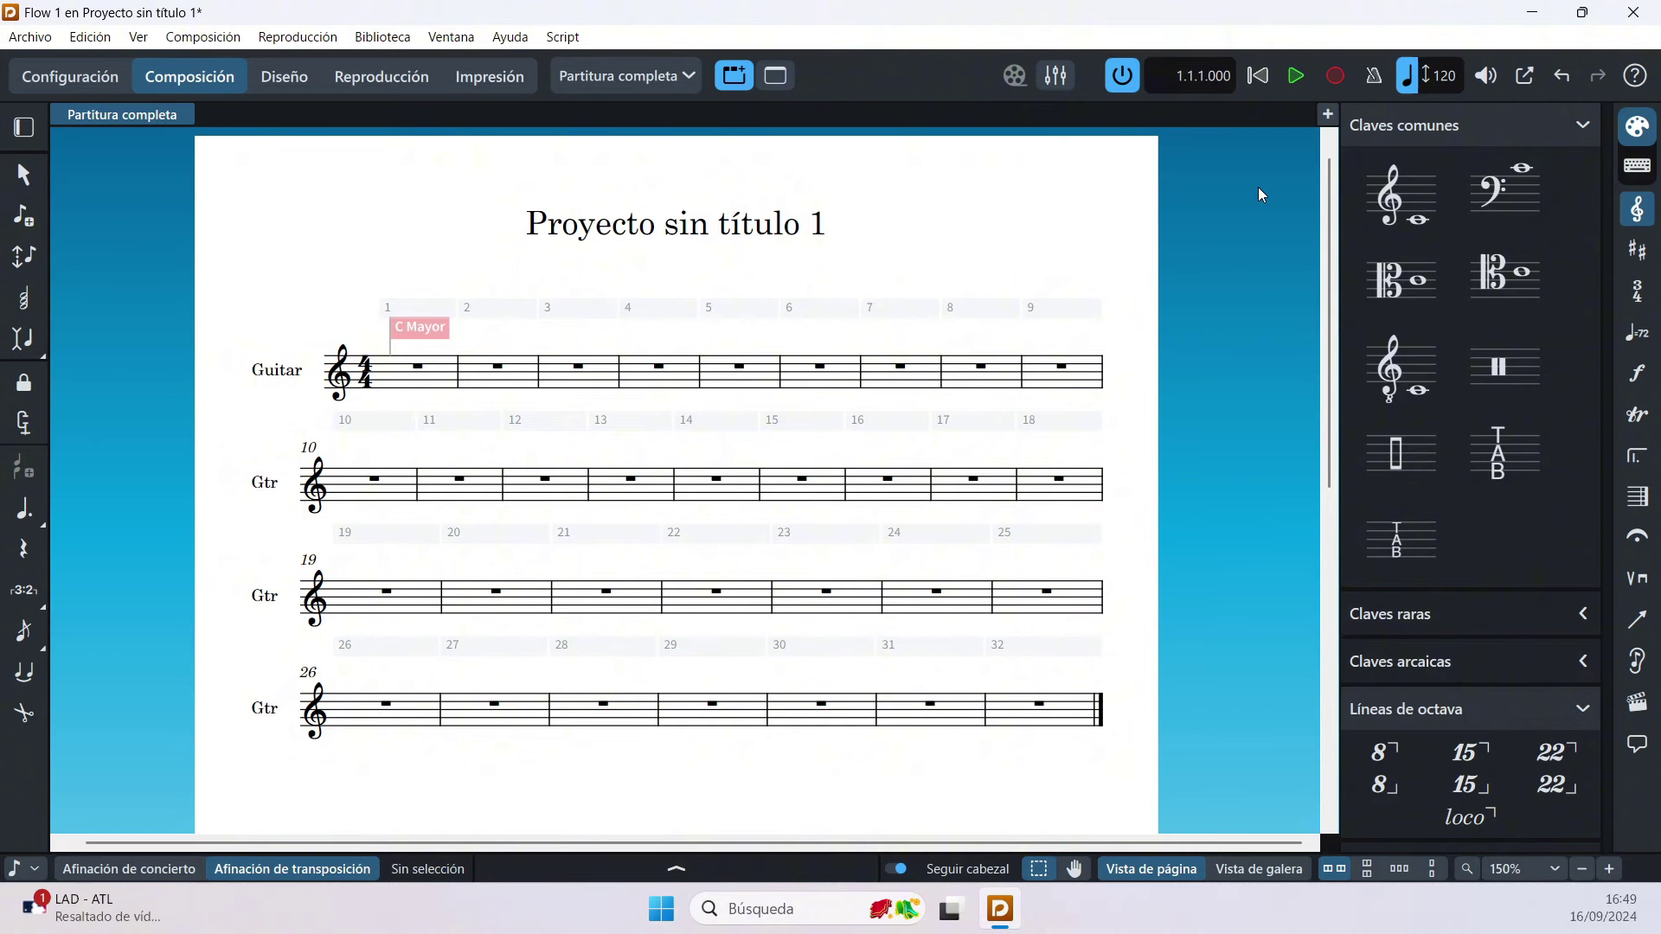
{"action": "scroll", "coordinate": [1258, 187], "scroll_direction": "up", "scroll_amount": 1}
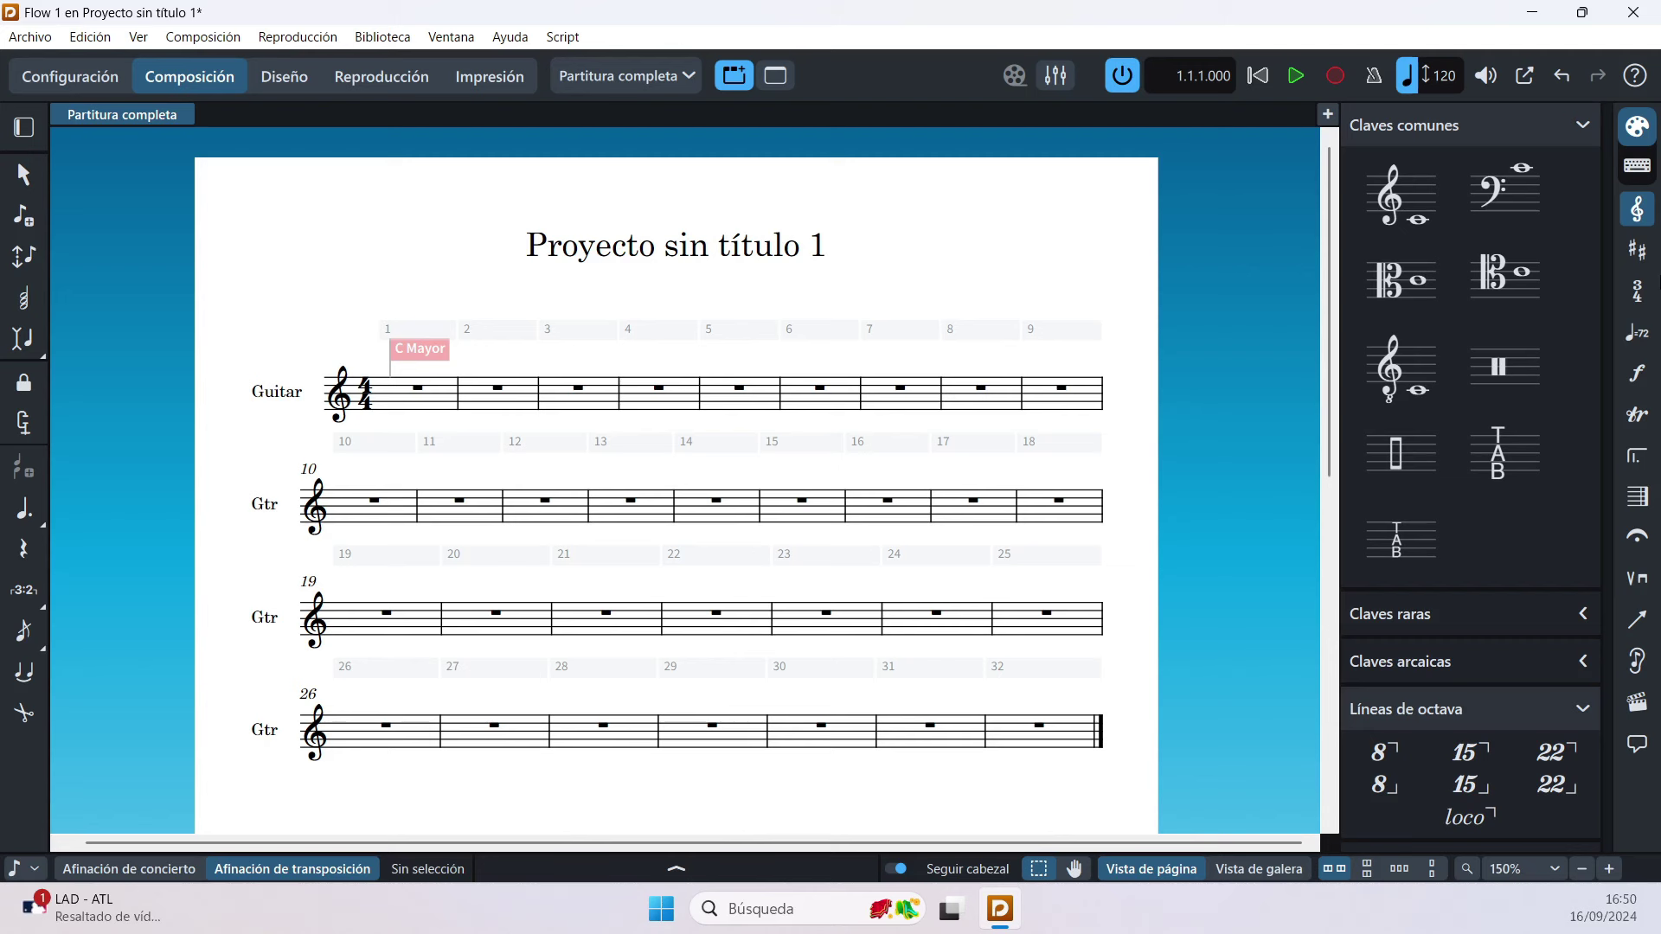
{"action": "left_click", "coordinate": [1636, 253]}
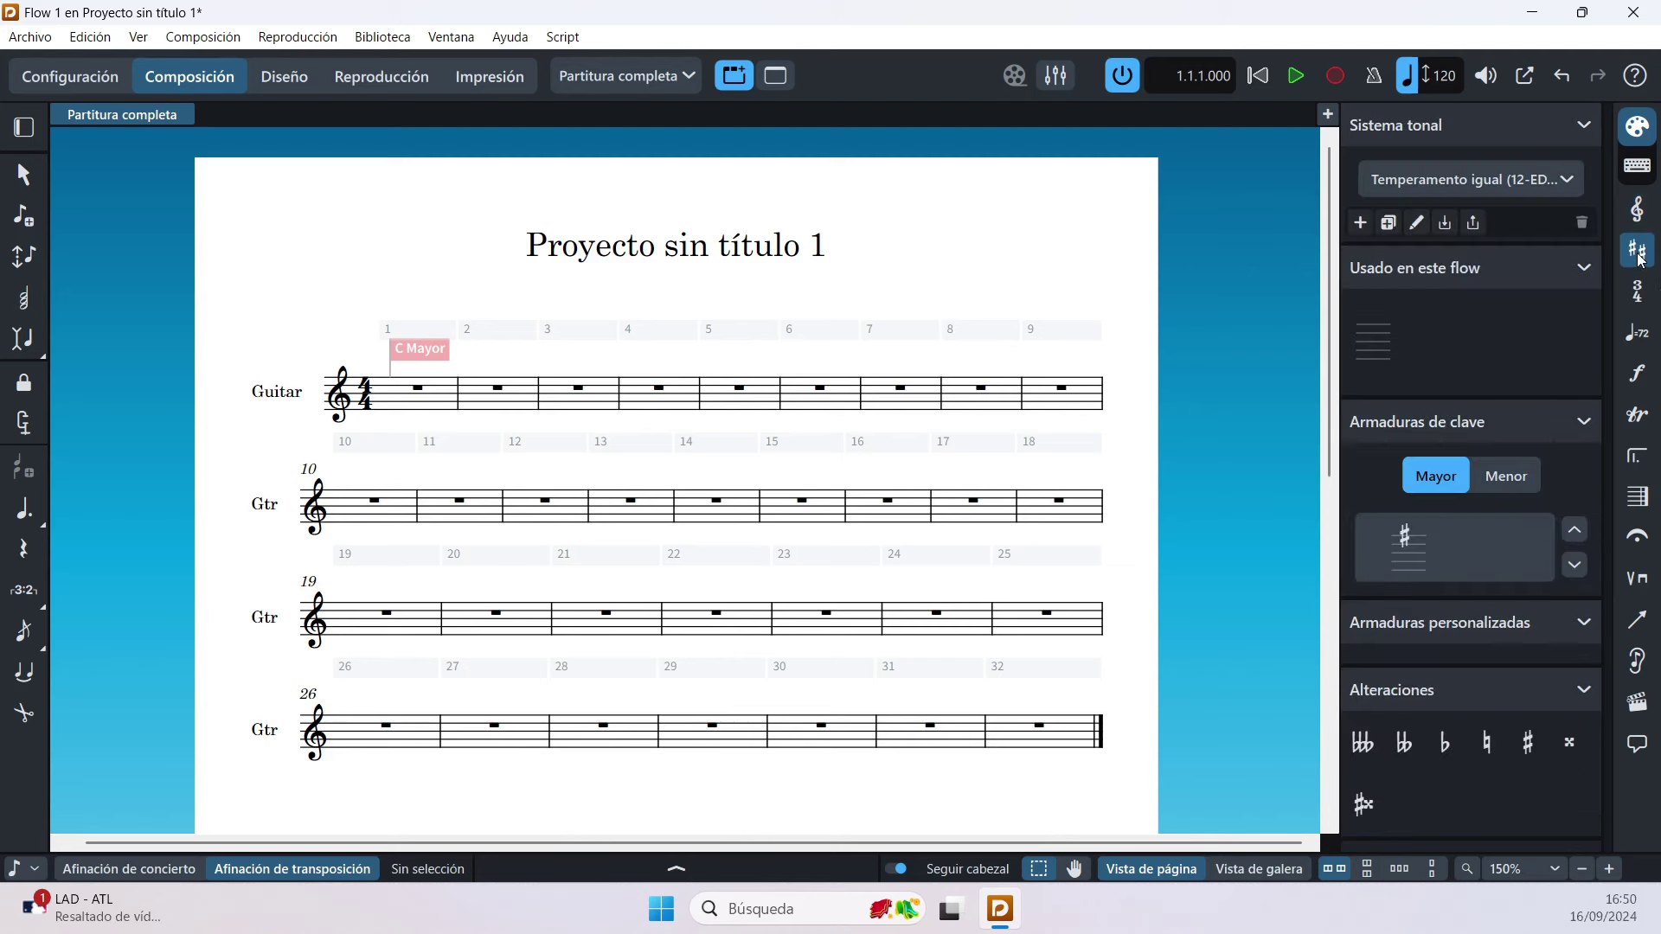
{"action": "left_click", "coordinate": [1639, 300]}
{"action": "left_click", "coordinate": [1639, 348]}
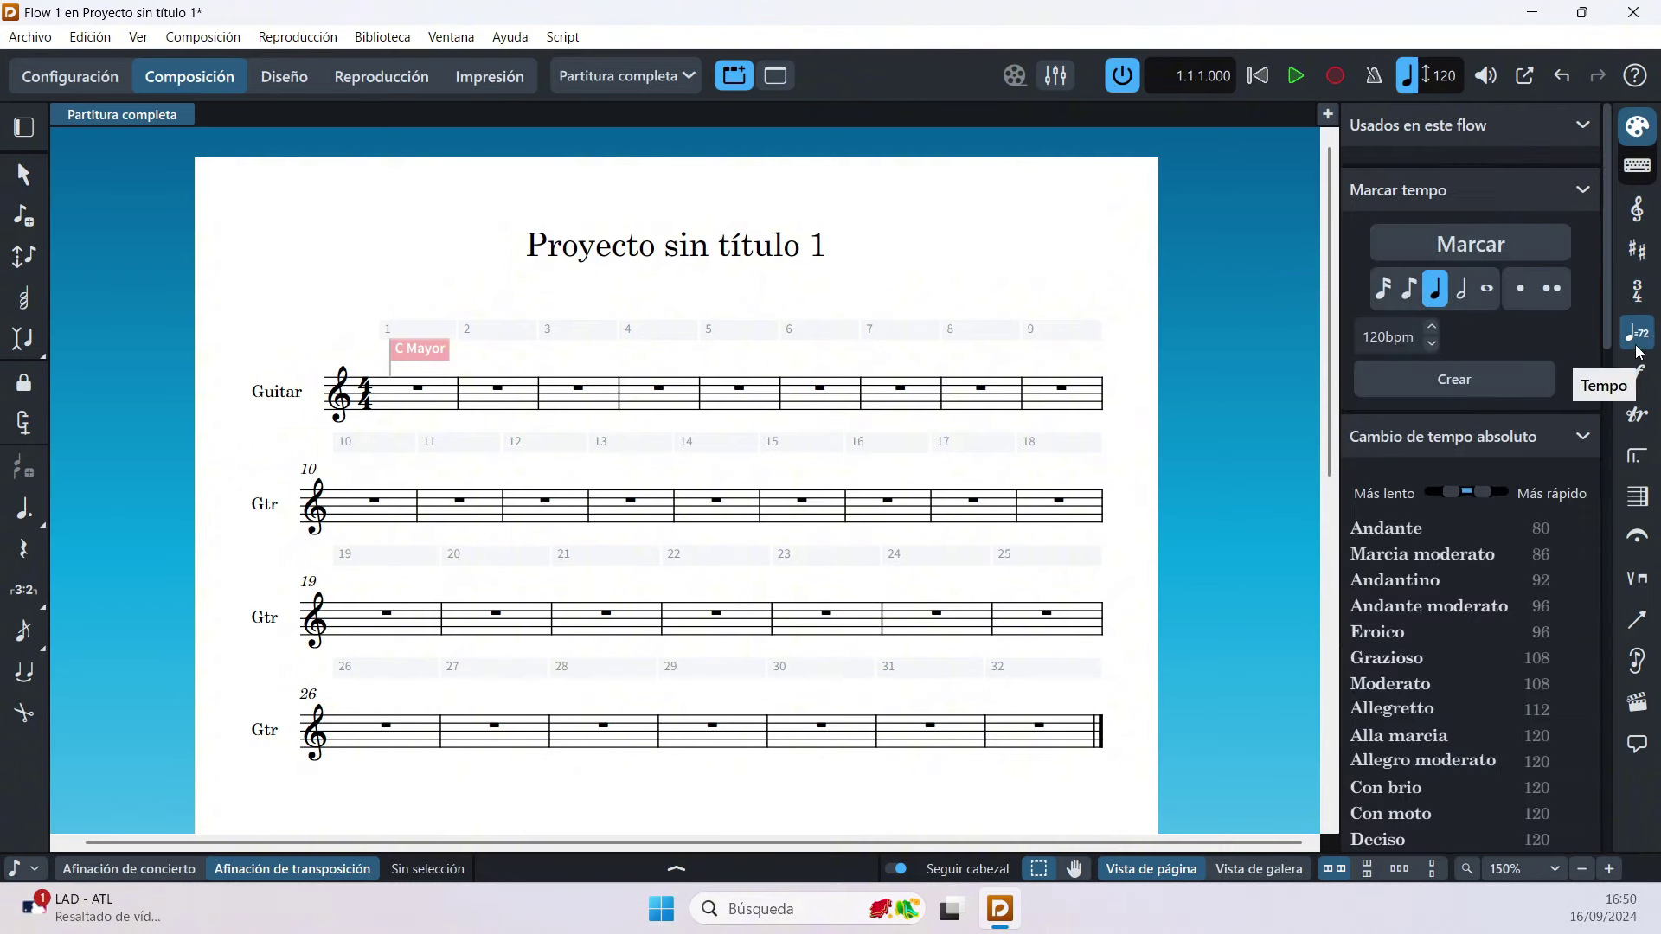
{"action": "left_click", "coordinate": [1637, 372]}
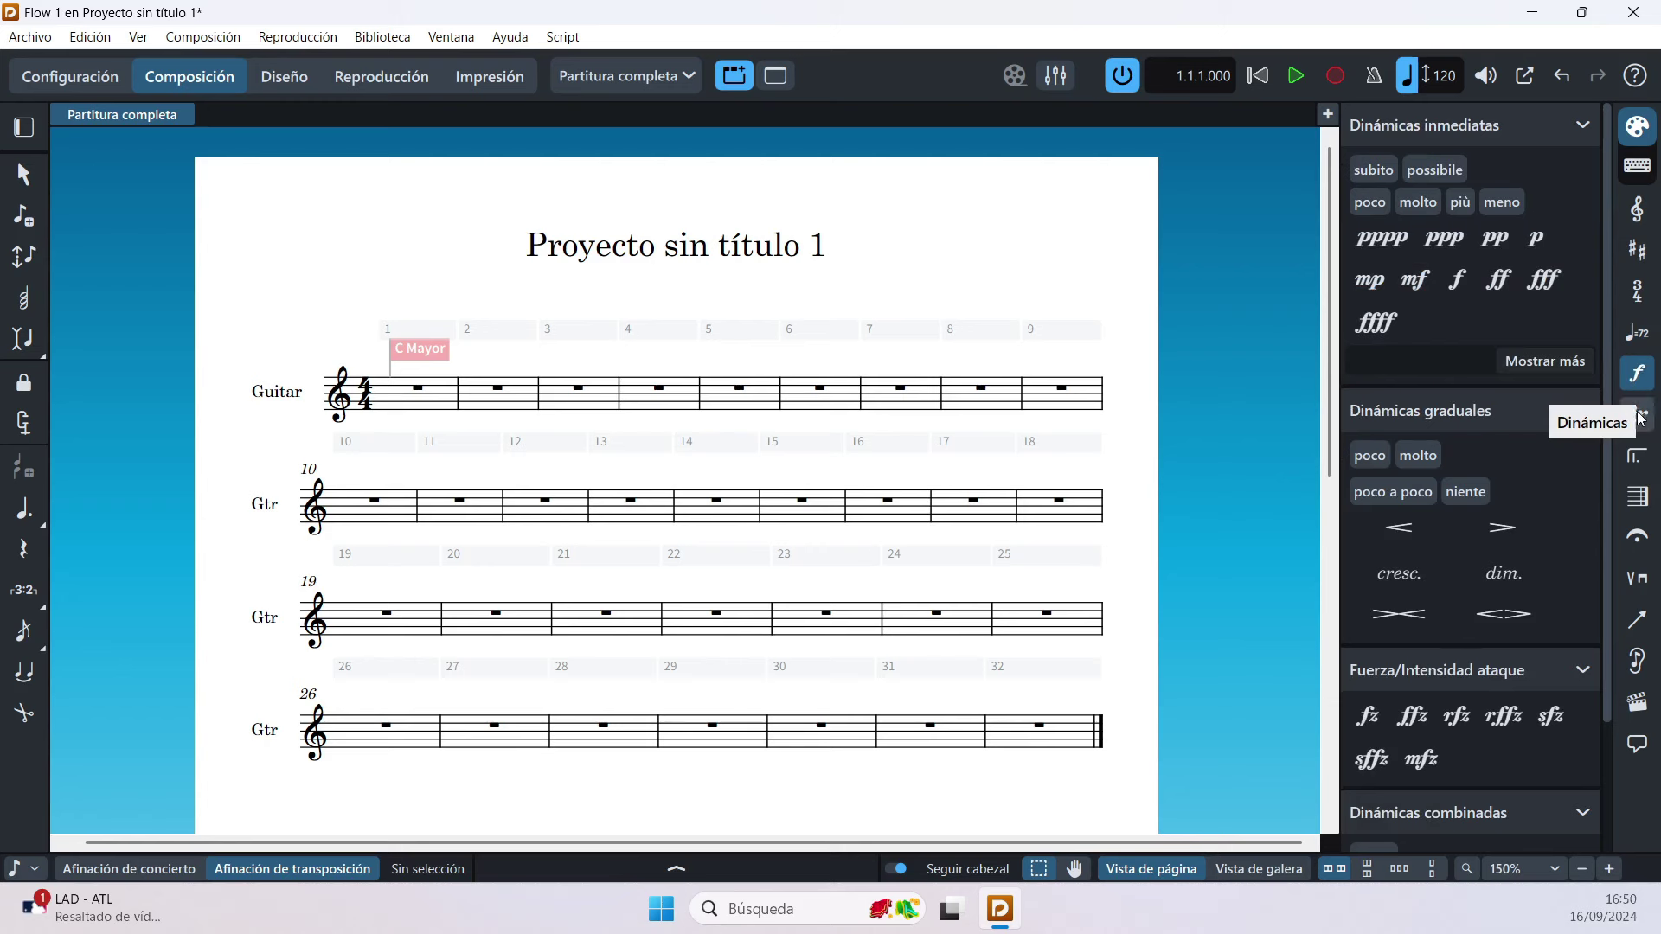
Step: Look through the ornaments, repeat structures, barlines, holds and pauses, playing techniques and lines categories of the notations panel
{"action": "left_click", "coordinate": [1638, 415]}
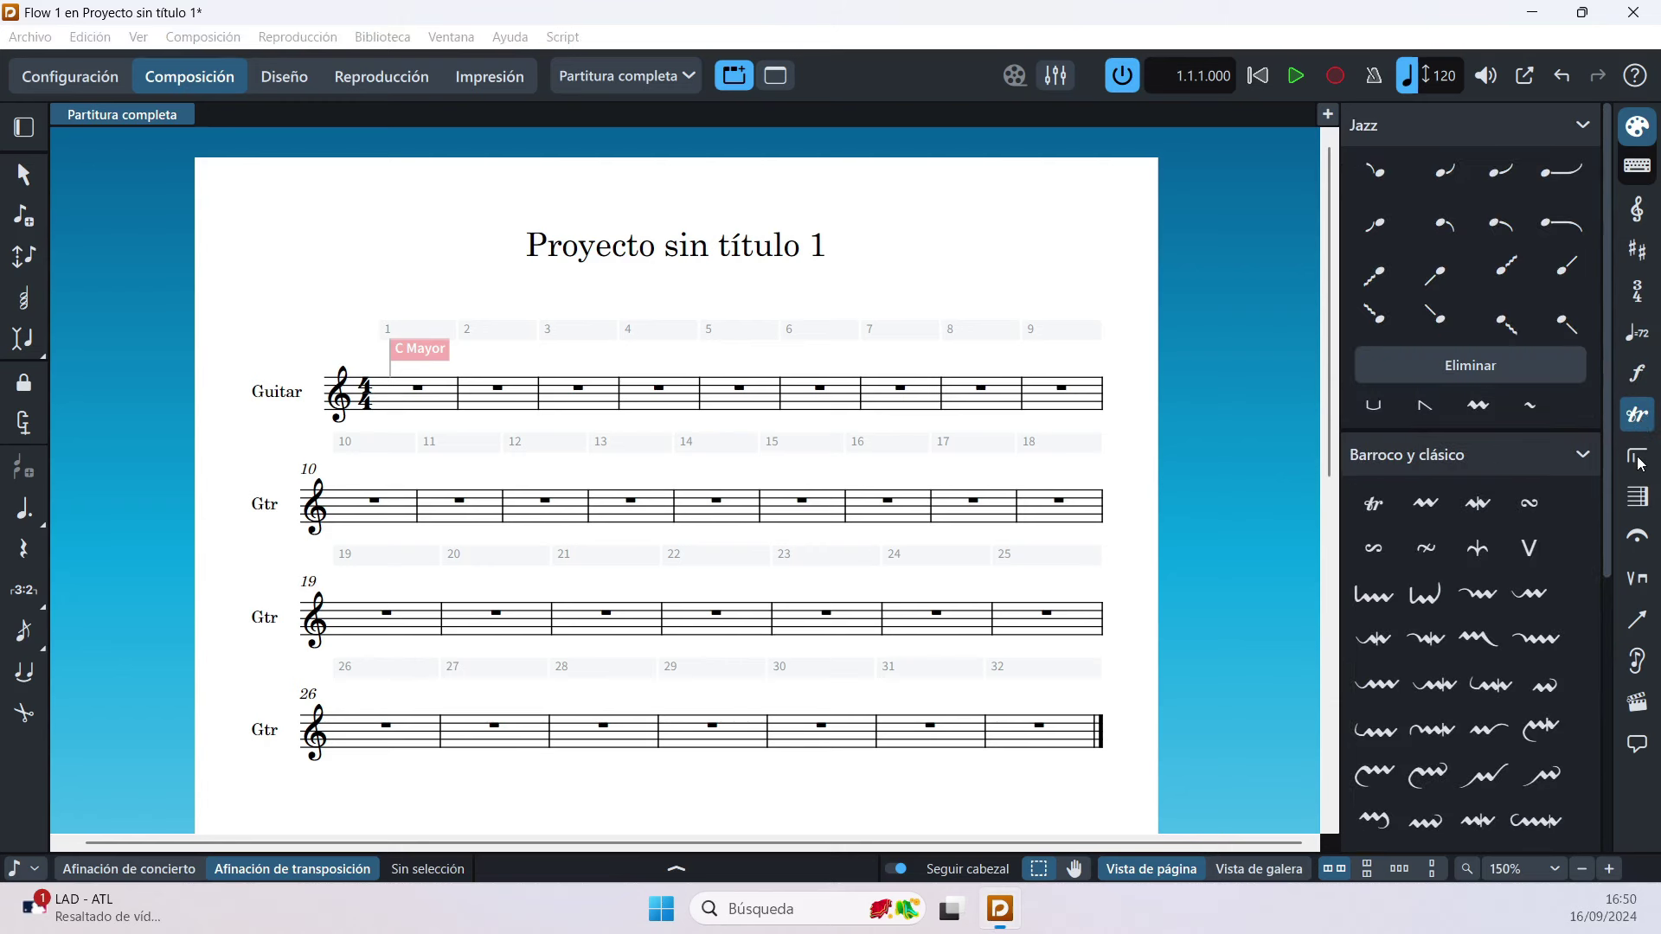
{"action": "left_click", "coordinate": [1638, 459]}
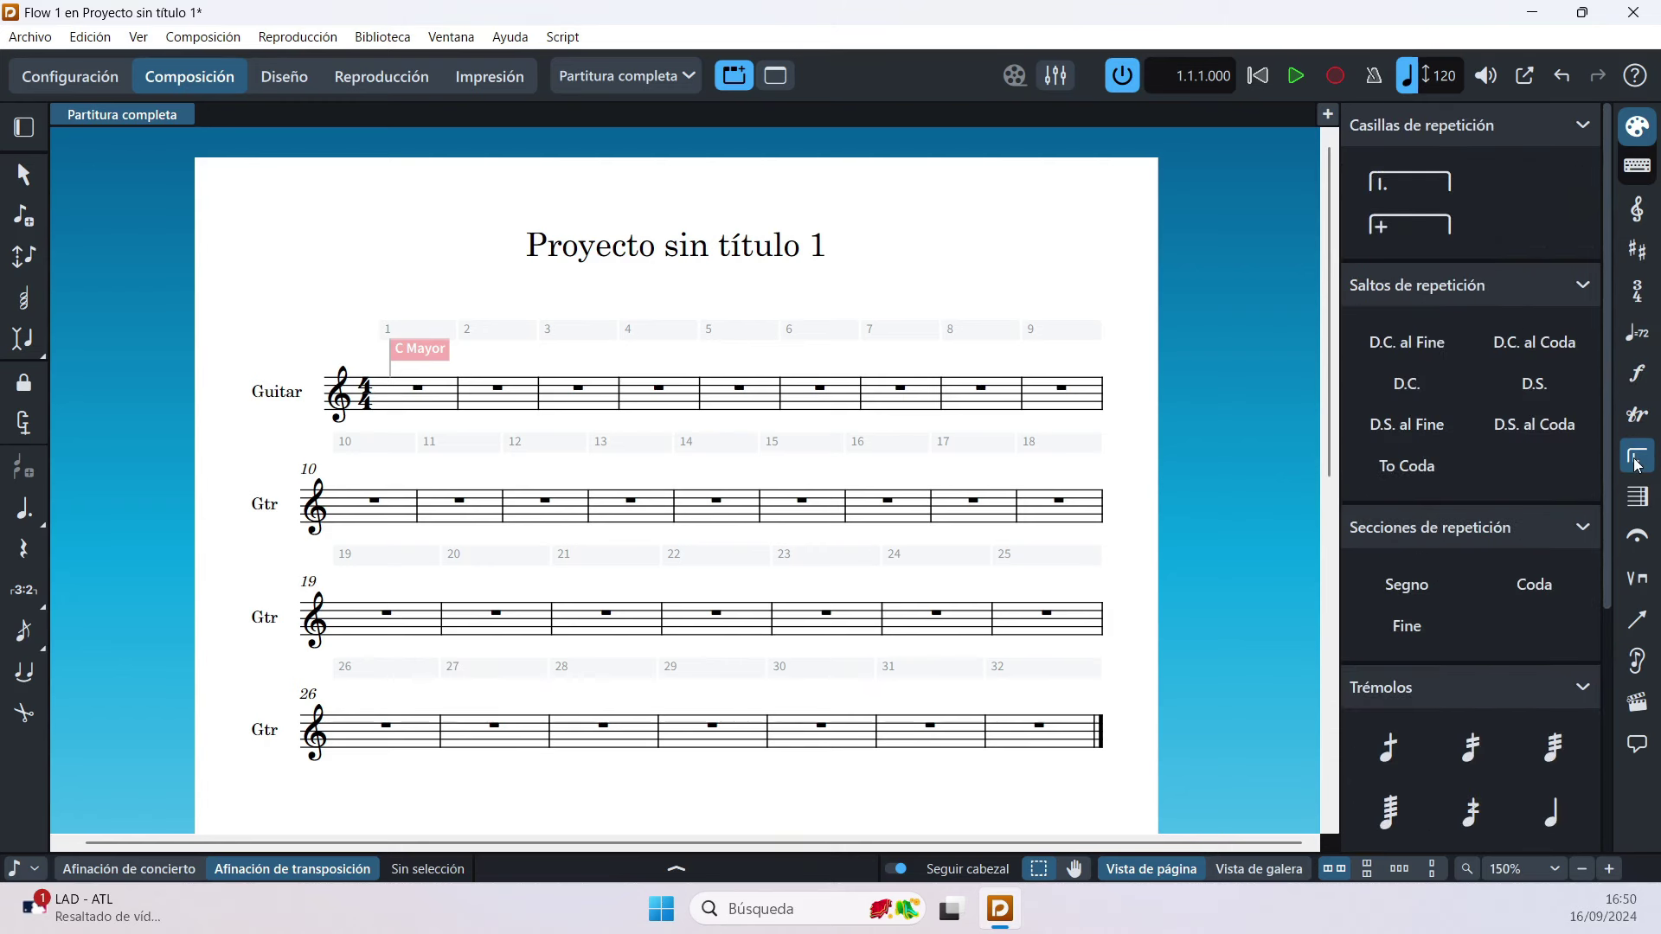
{"action": "left_click", "coordinate": [1640, 502]}
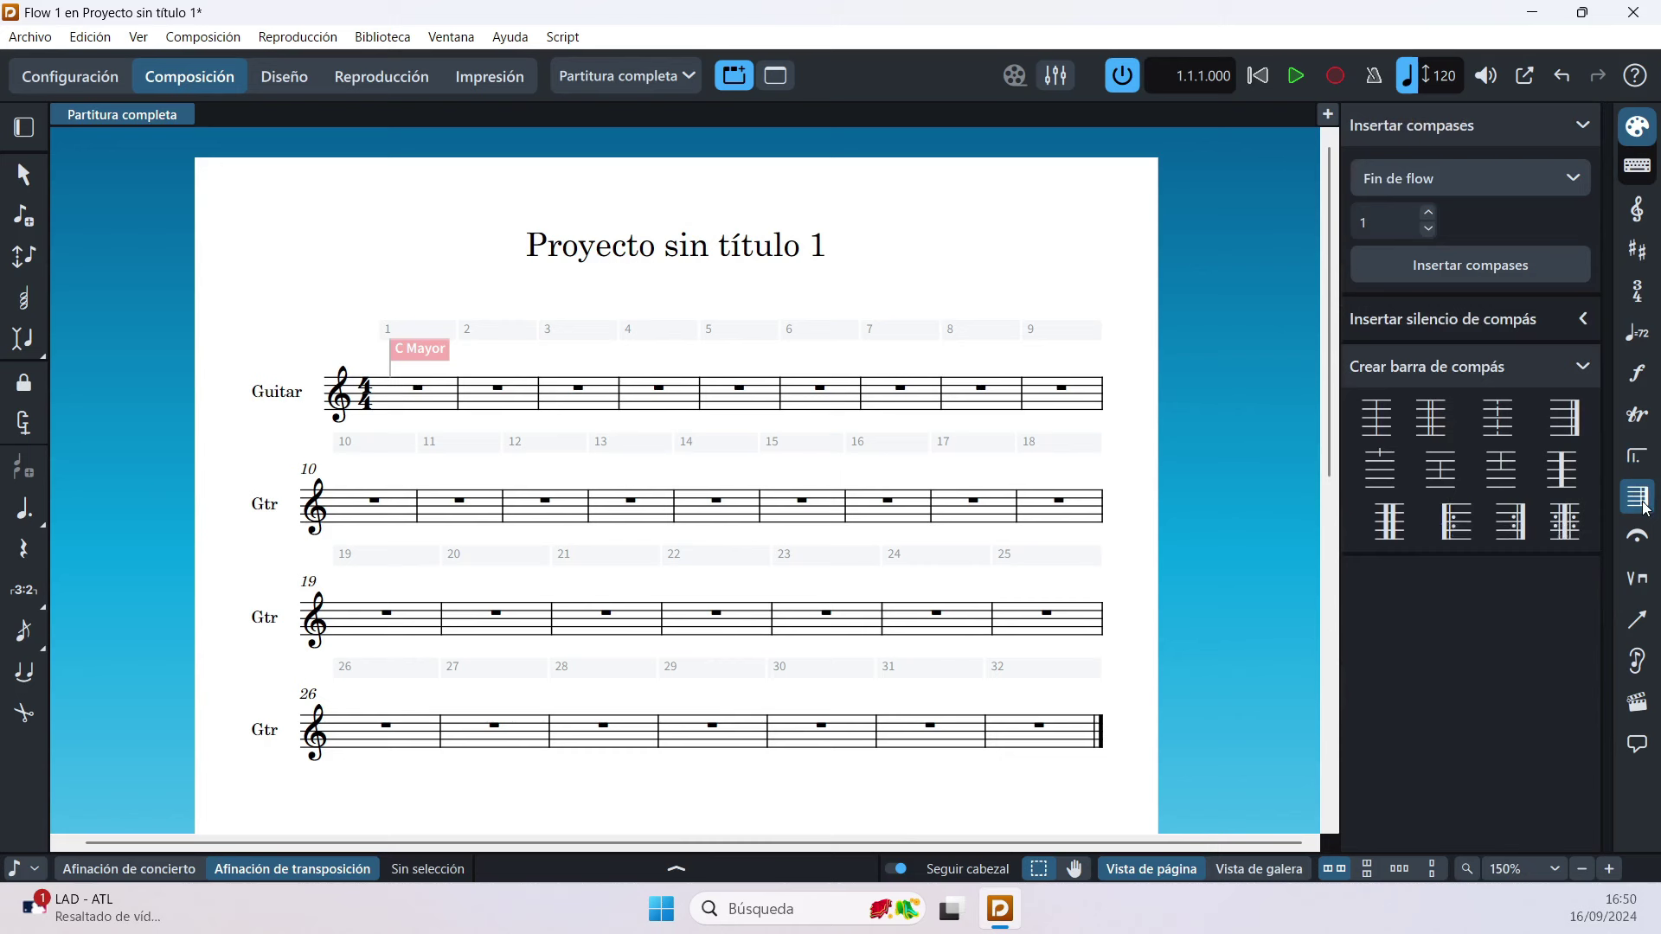
{"action": "left_click", "coordinate": [1641, 545]}
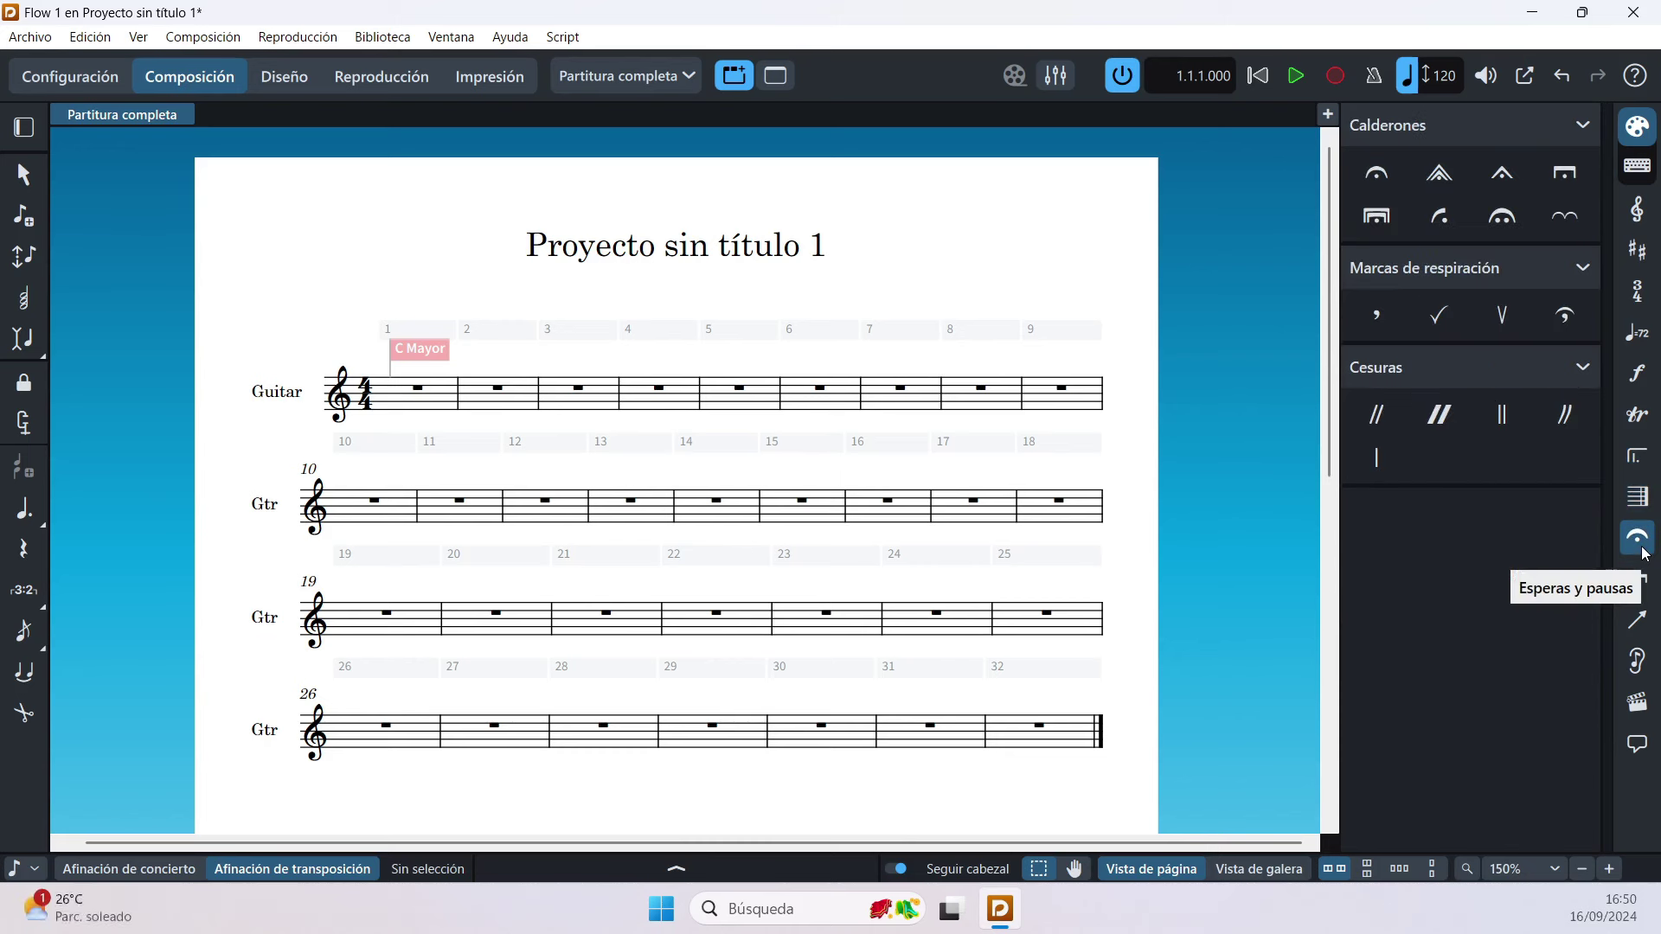
{"action": "left_click", "coordinate": [1645, 582]}
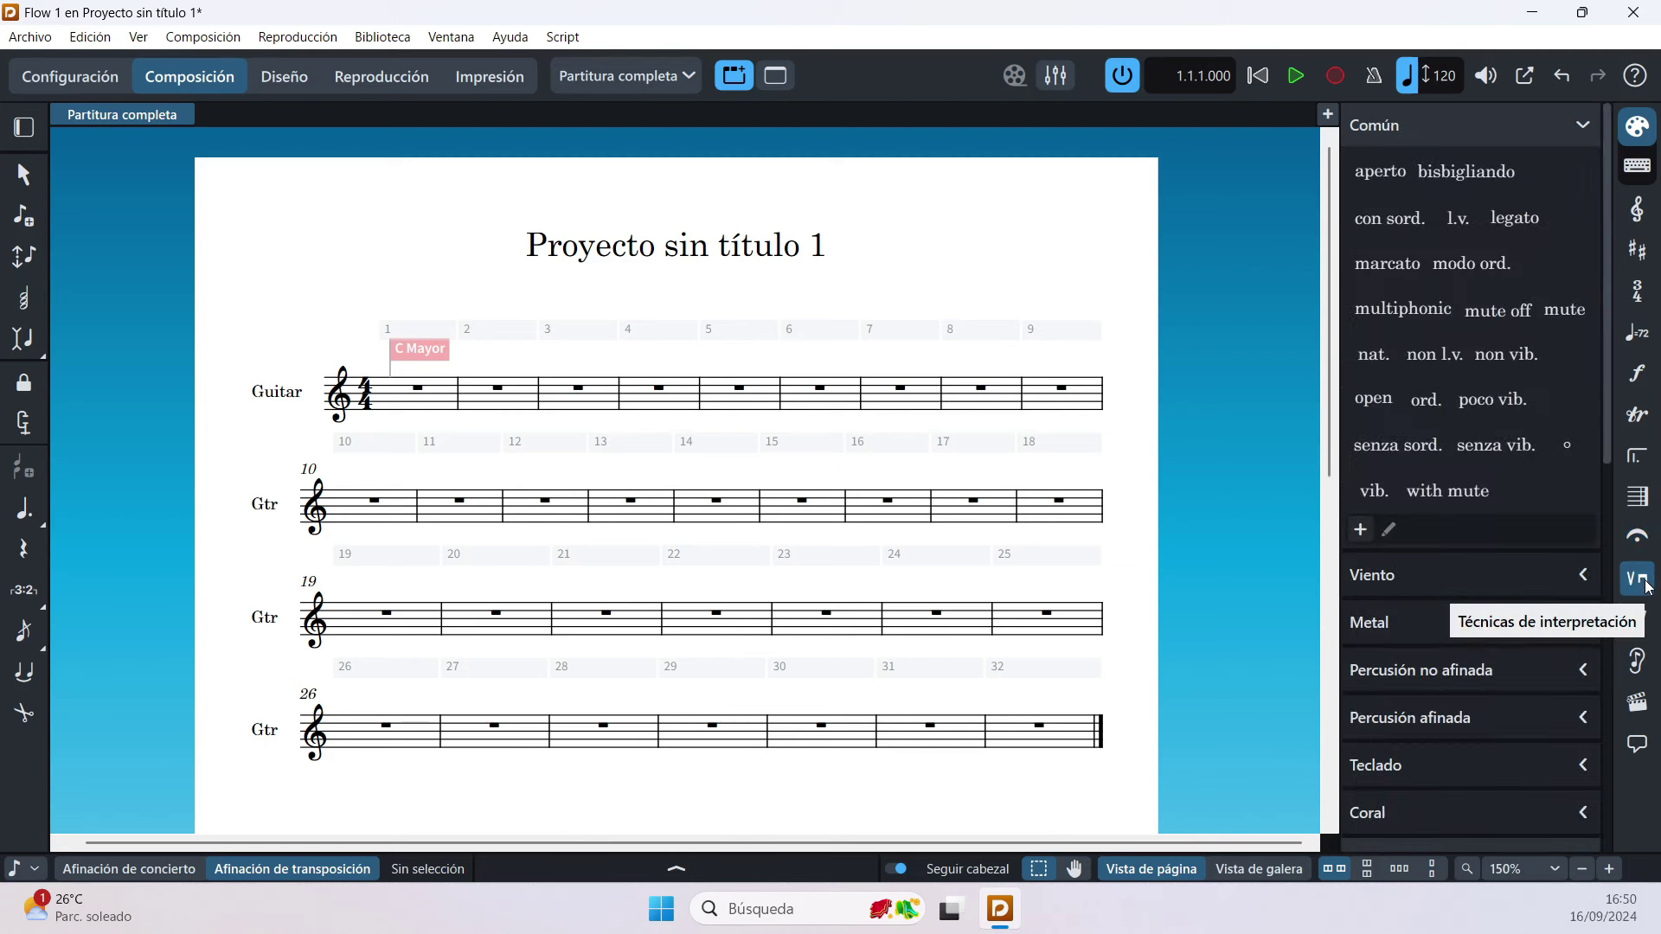
{"action": "left_click", "coordinate": [1646, 625]}
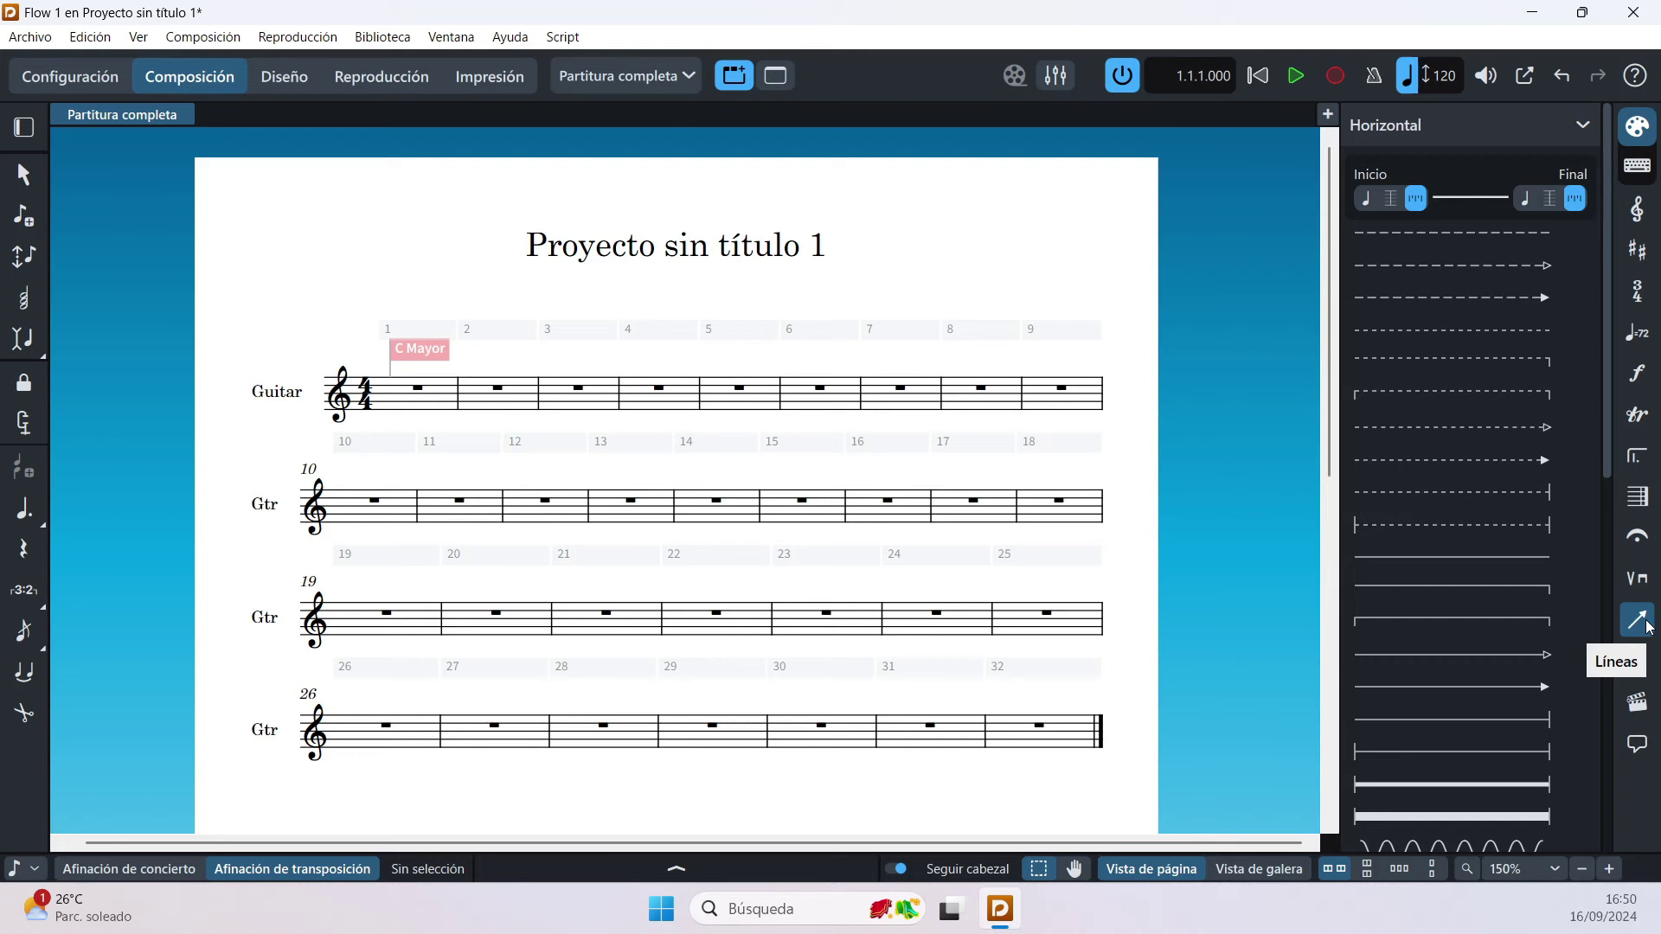
Step: Display the properties panel in place of the notations panel and enter a C4 note in bar 1 of the guitar staff
{"action": "key", "text": "ctrl+8"}
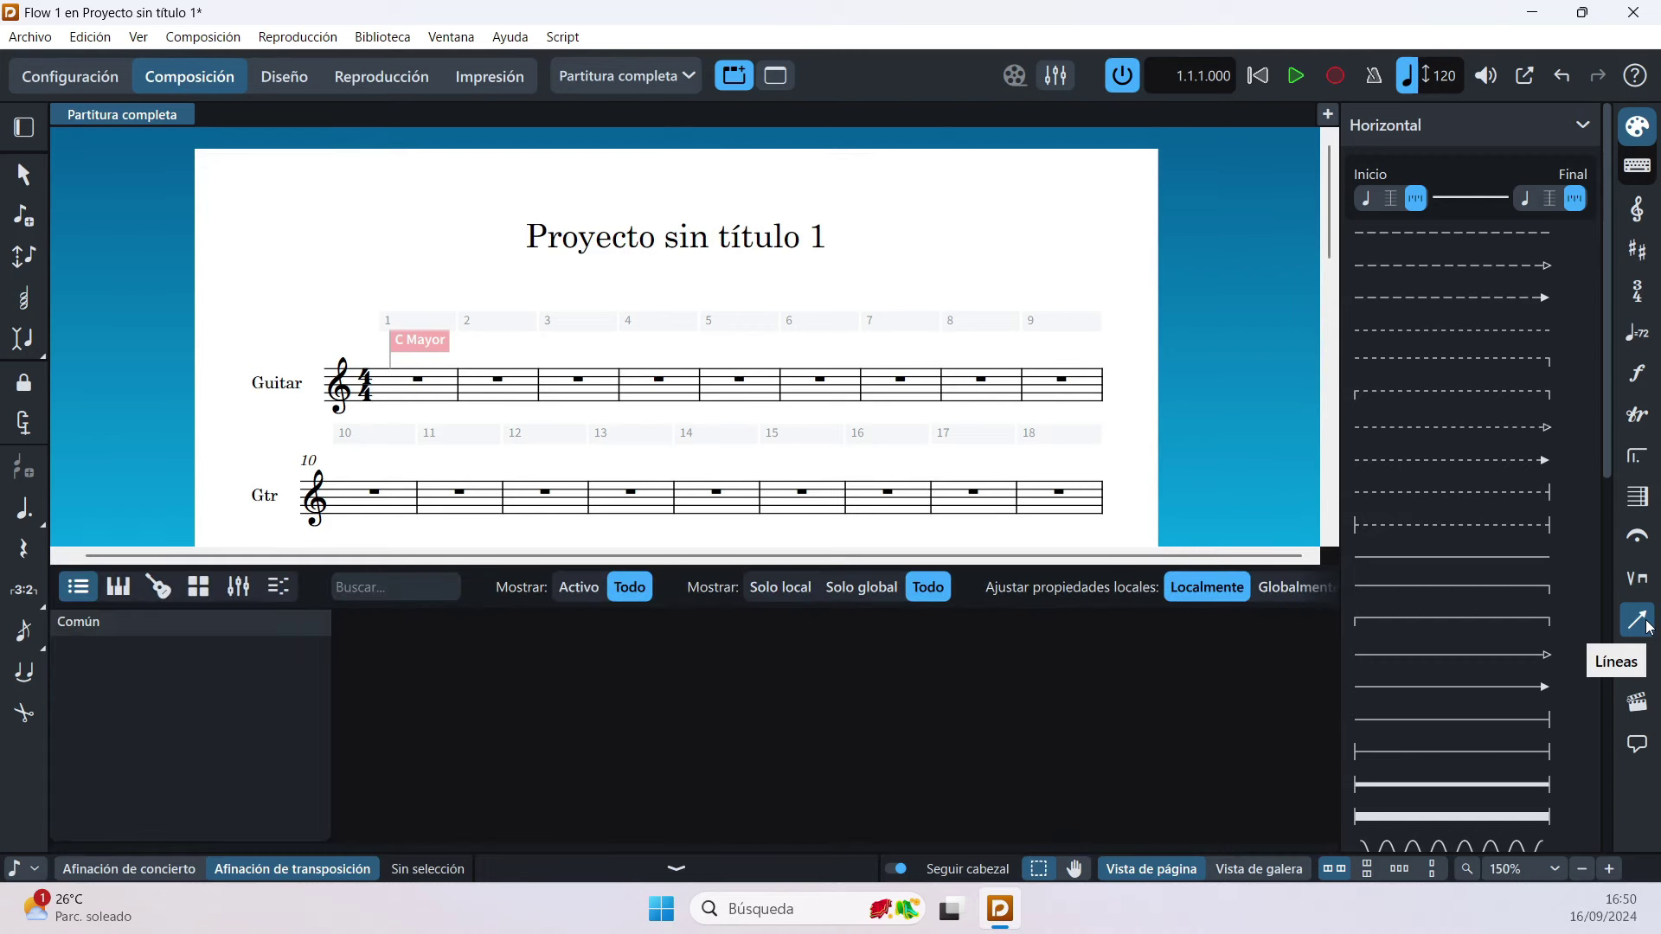
{"action": "key", "text": "ctrl+9"}
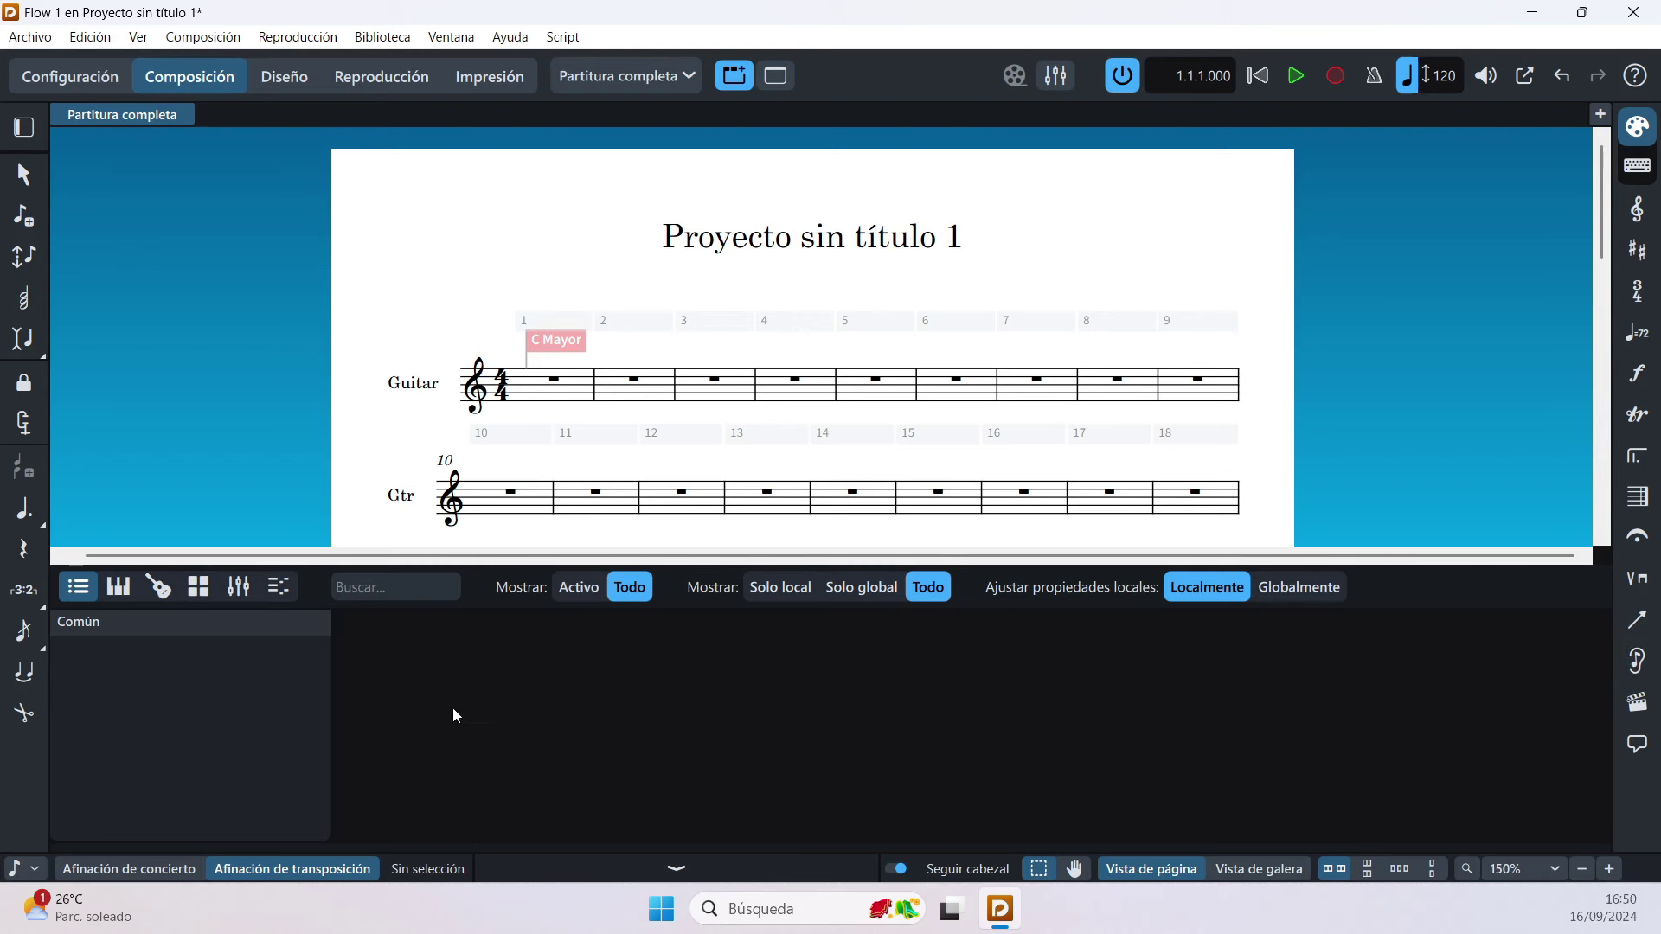
{"action": "double_click", "coordinate": [551, 389]}
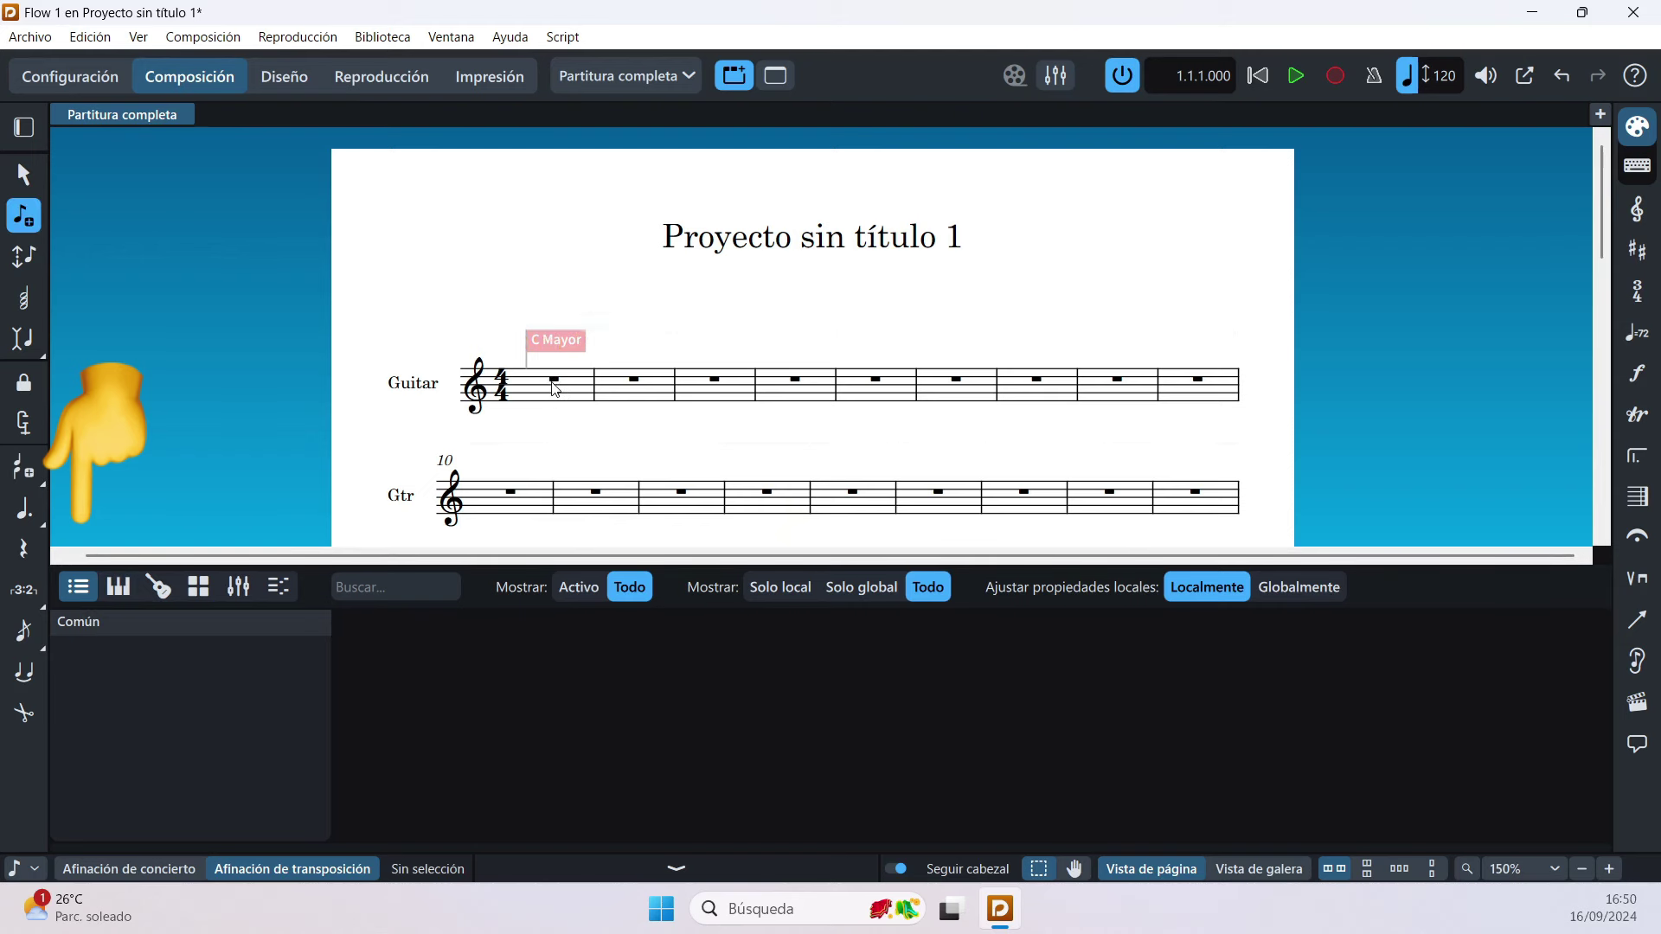
{"action": "key", "text": "c"}
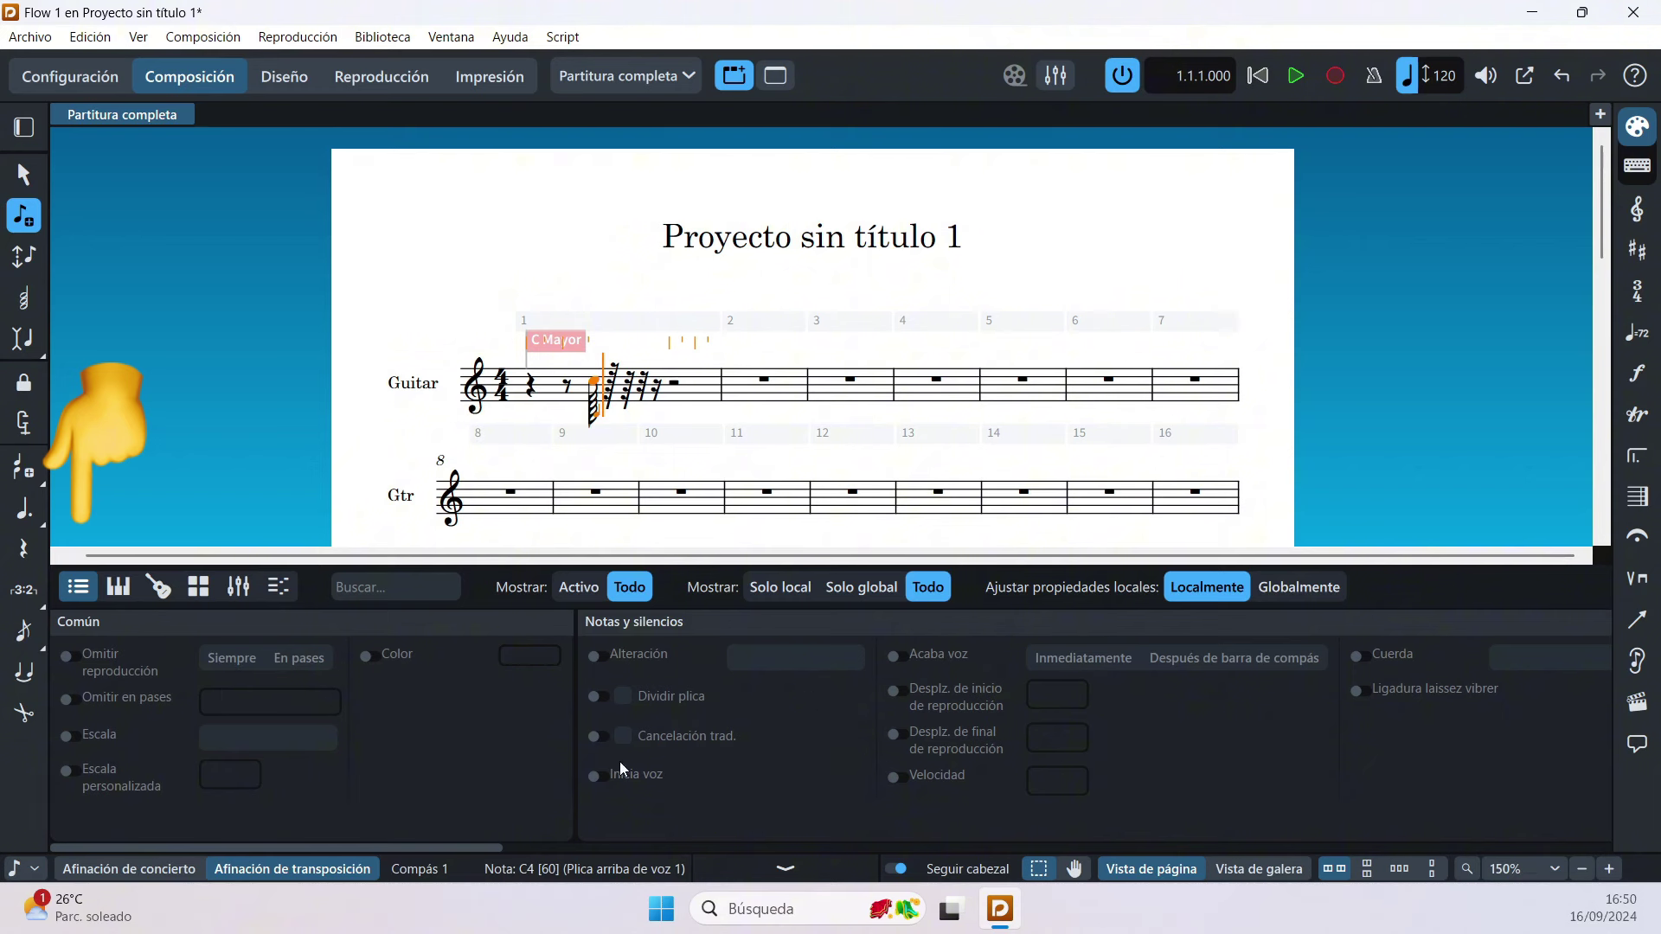
{"action": "scroll", "coordinate": [485, 753], "scroll_direction": "right", "scroll_amount": 1}
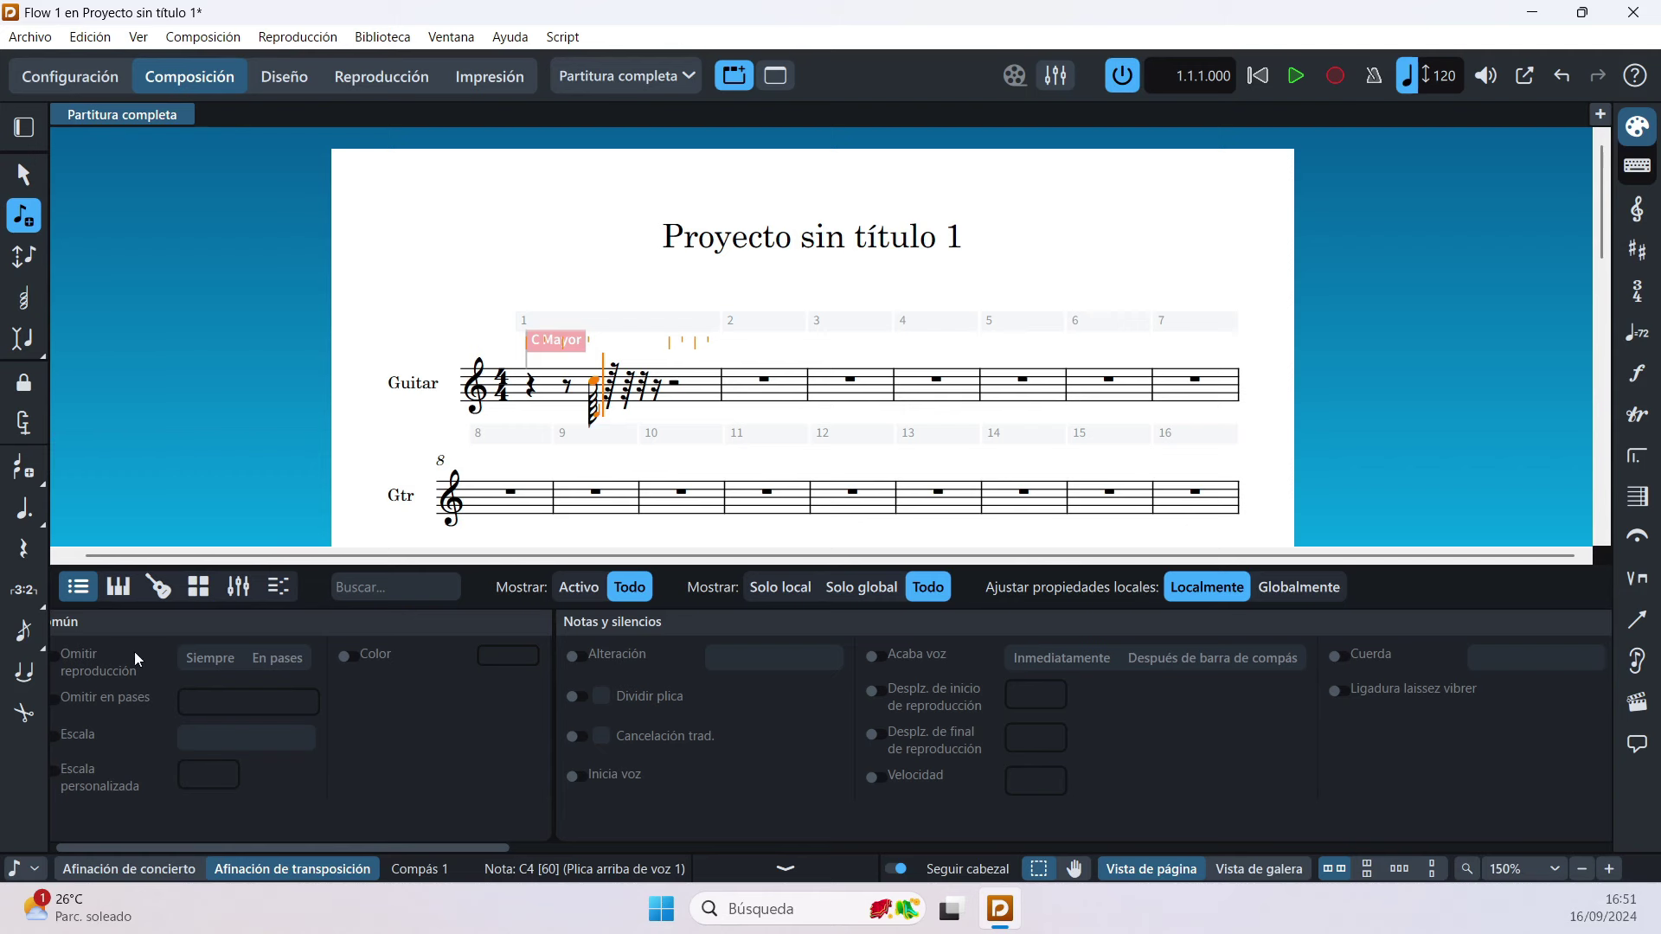
Step: Leave note input and look over the on-screen piano keyboard, guitar fretboard, drum pads and mixer in the lower zone
{"action": "left_click", "coordinate": [115, 592]}
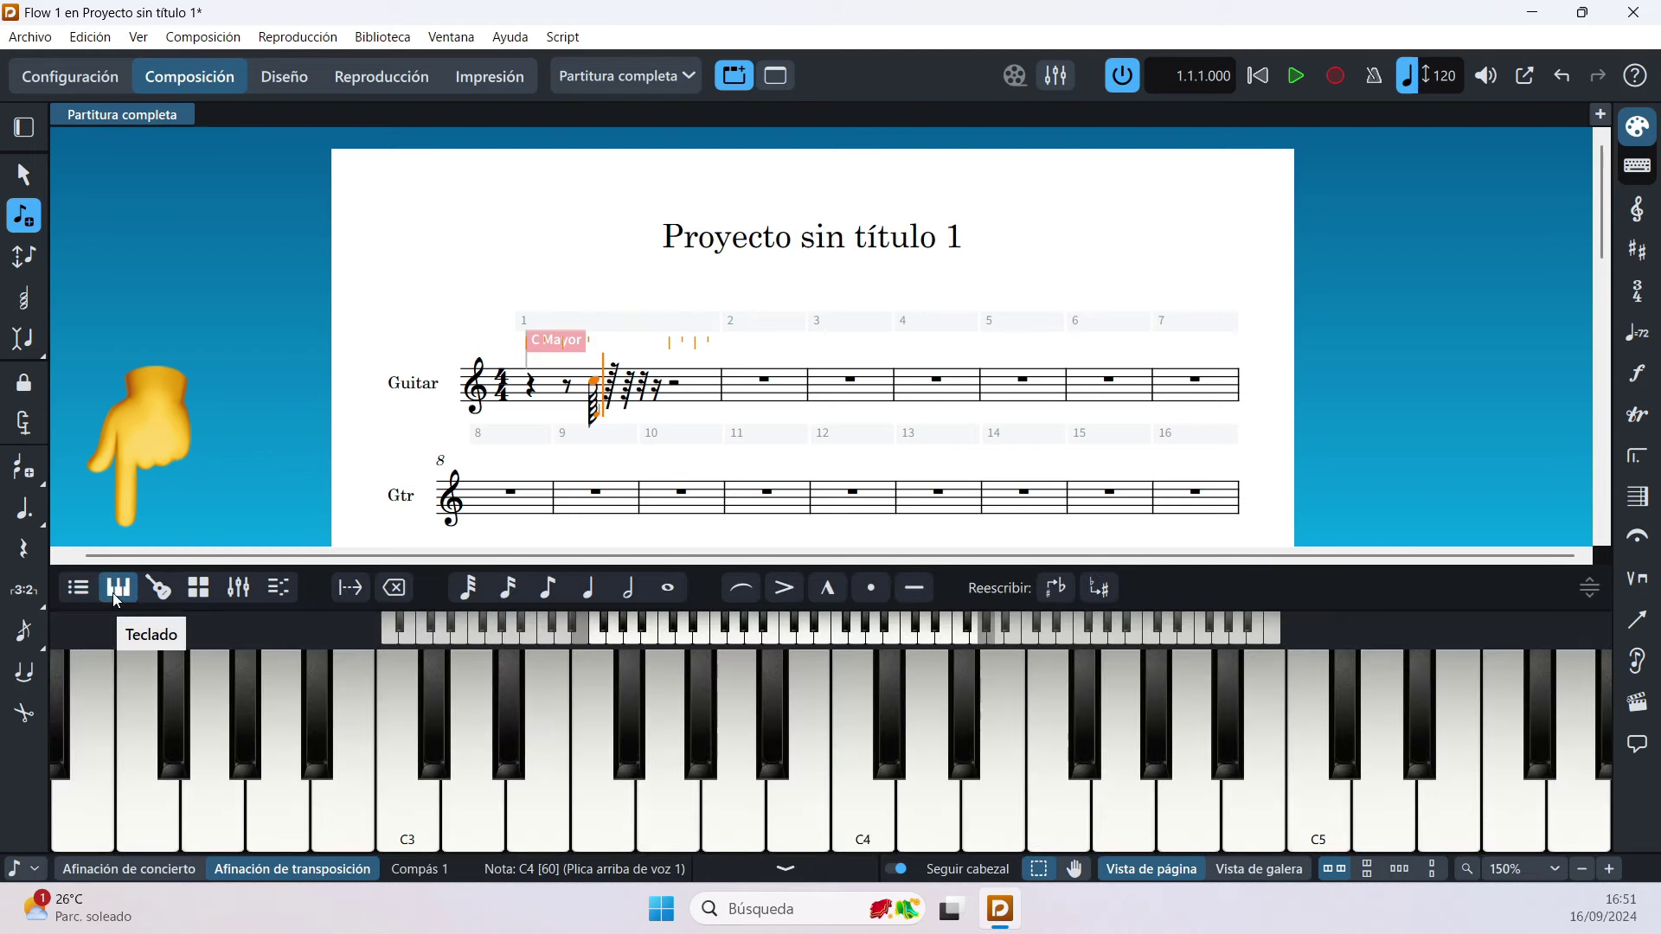
{"action": "key", "text": "Escape"}
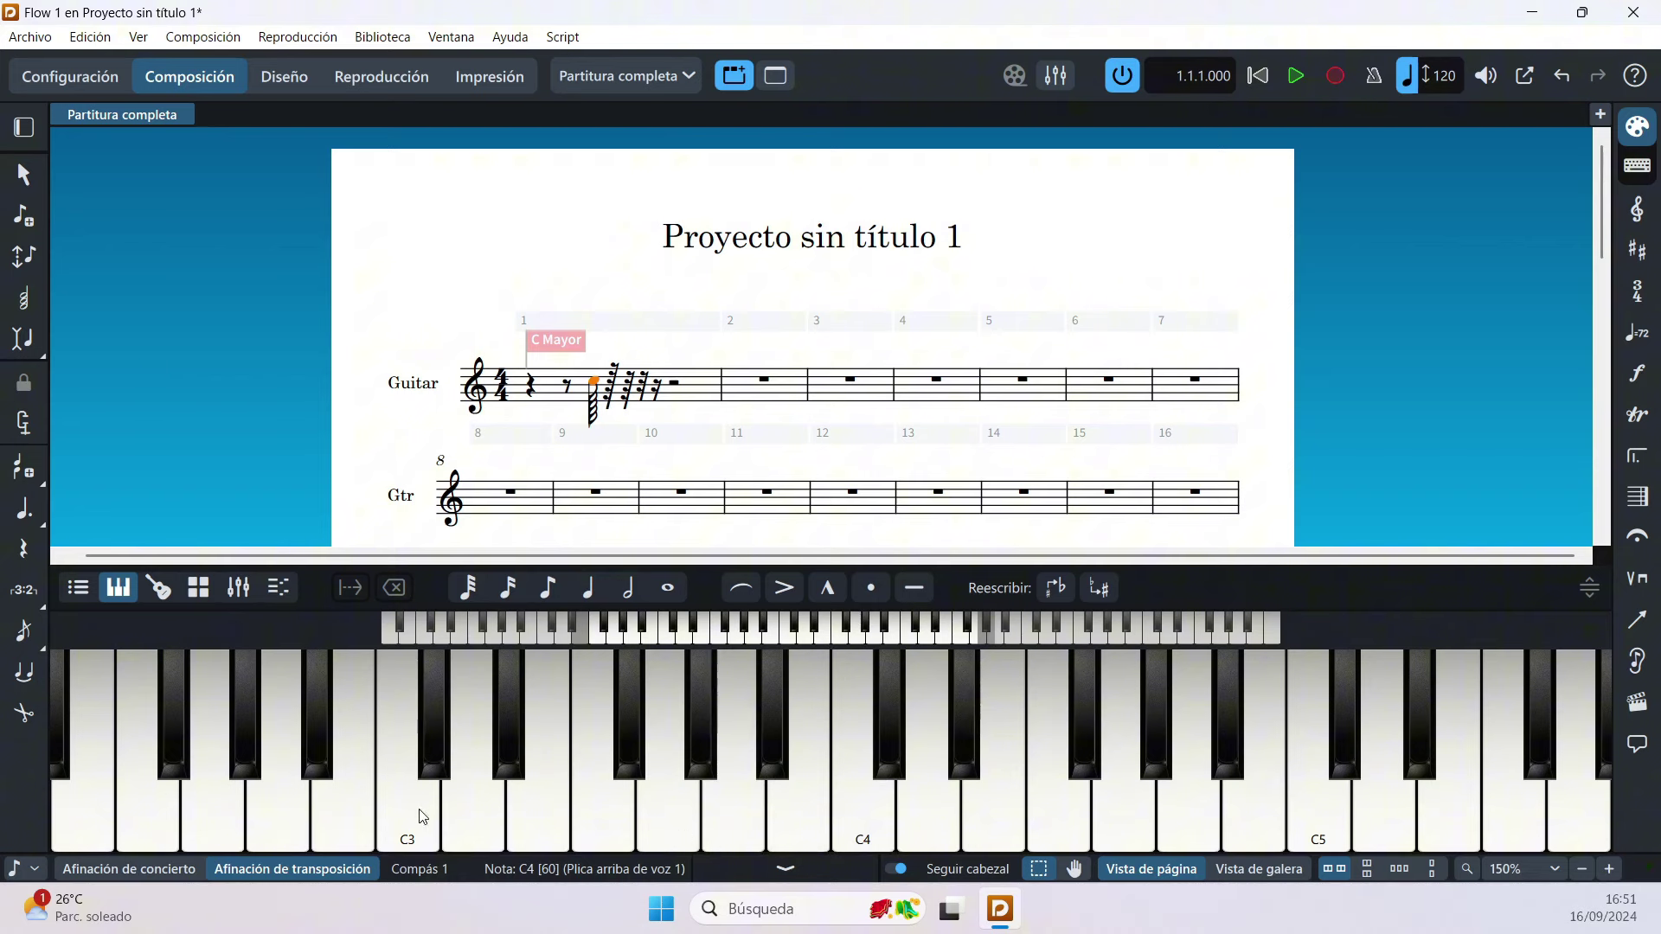
{"action": "left_click", "coordinate": [165, 592]}
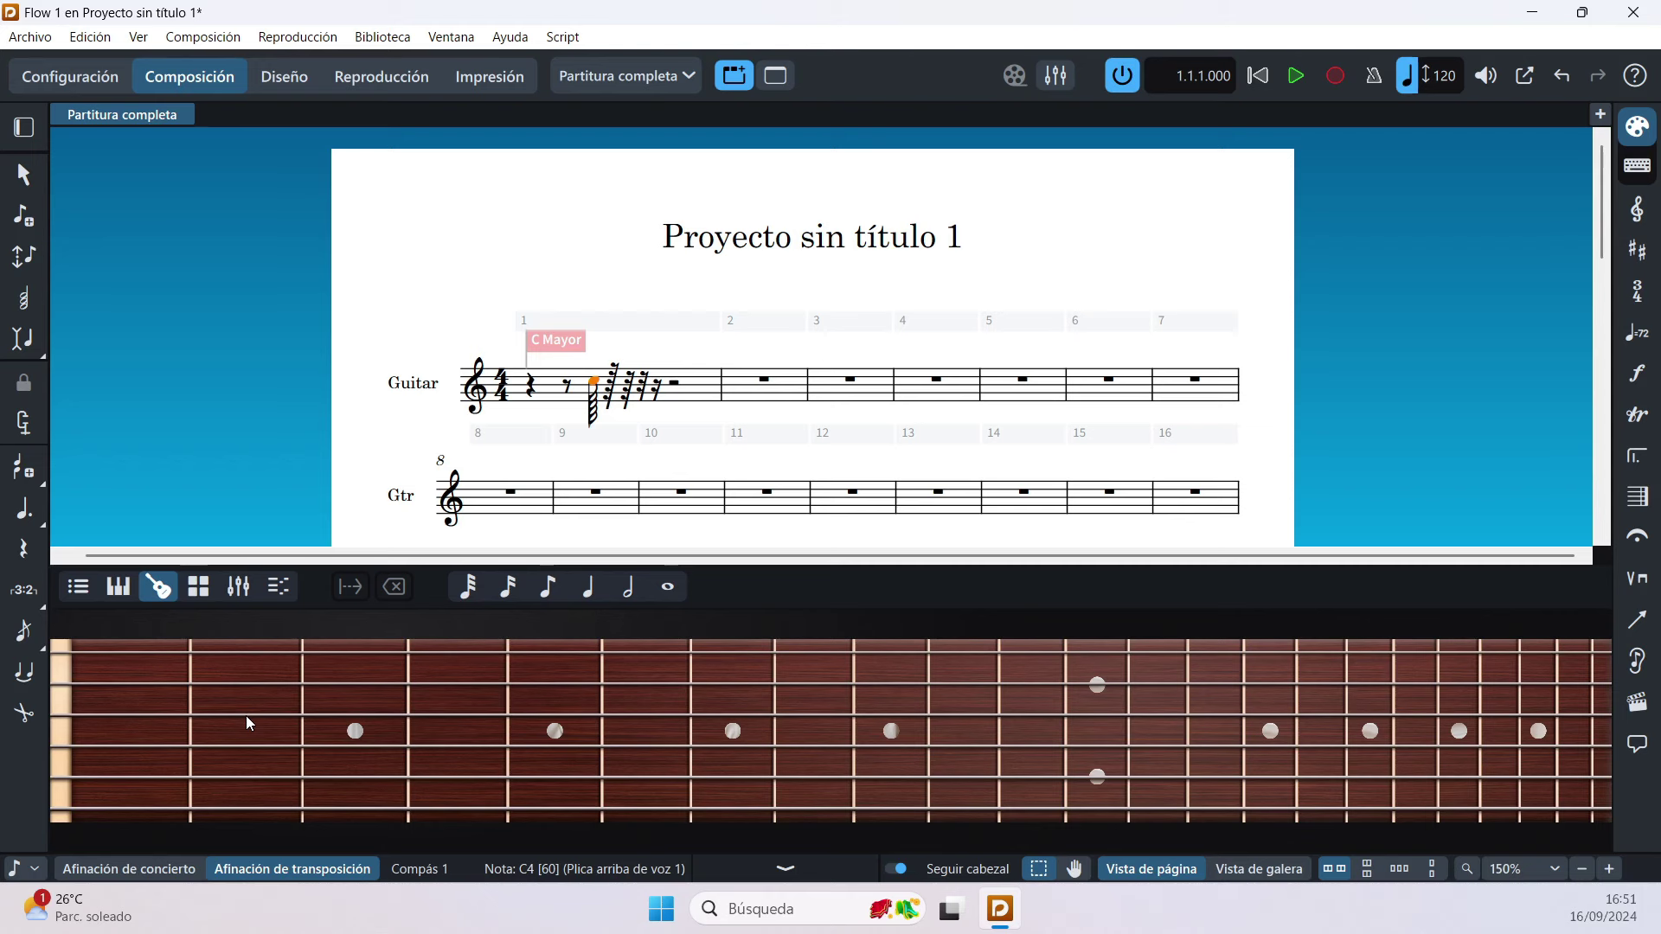
{"action": "left_click", "coordinate": [198, 587]}
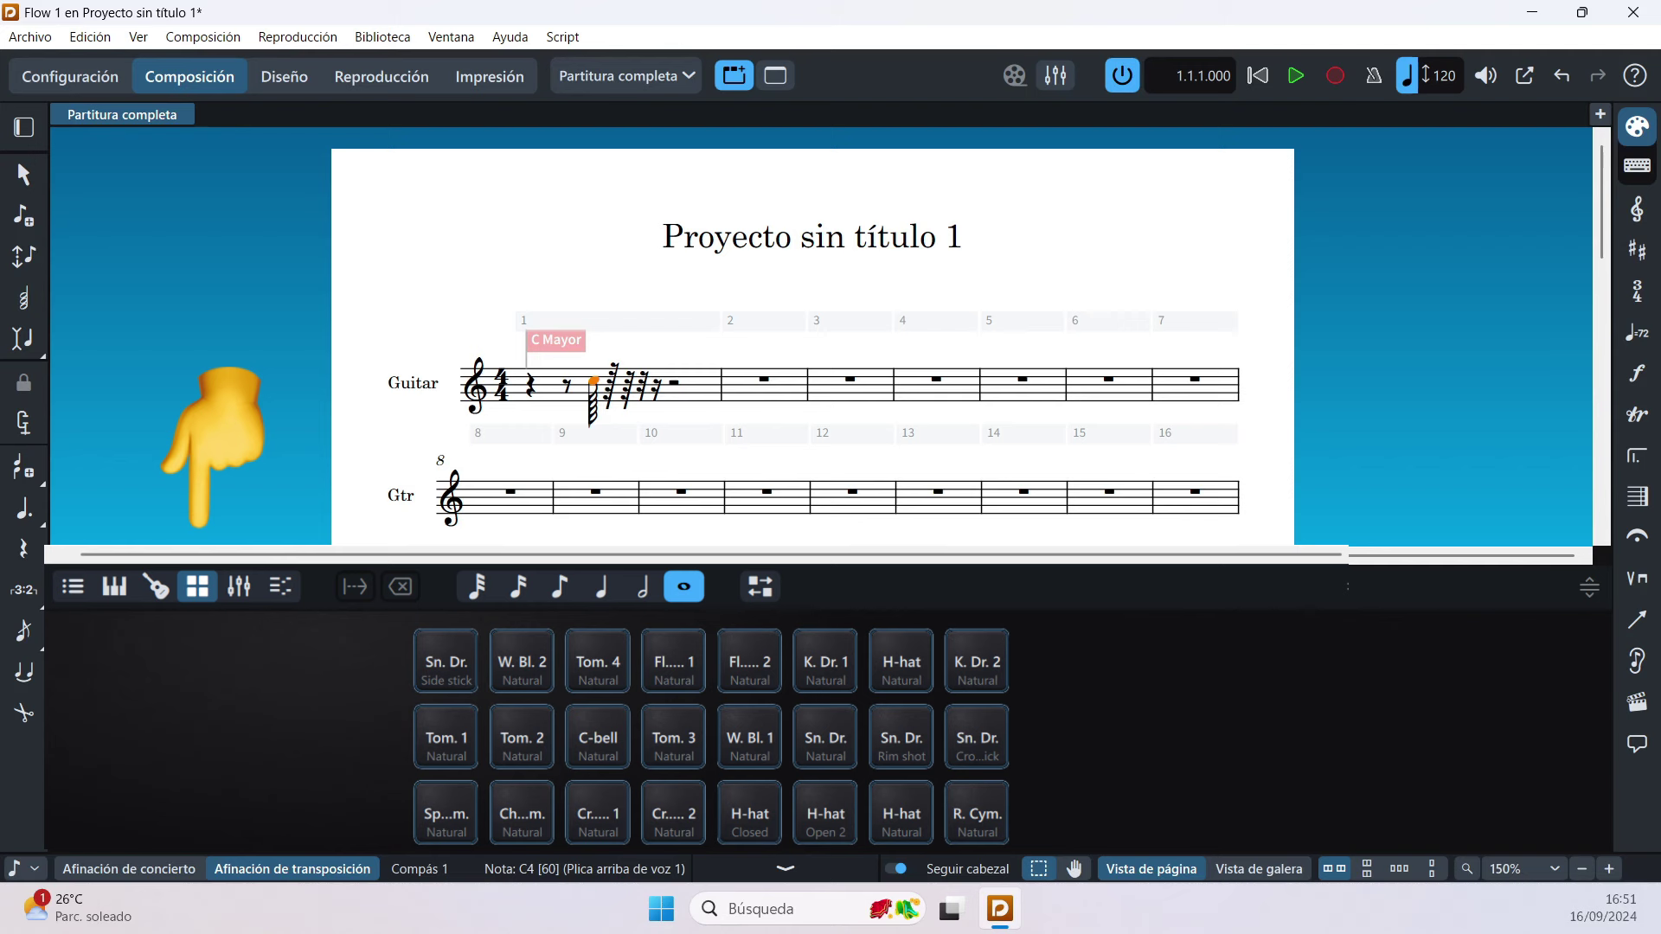
{"action": "left_click", "coordinate": [238, 588]}
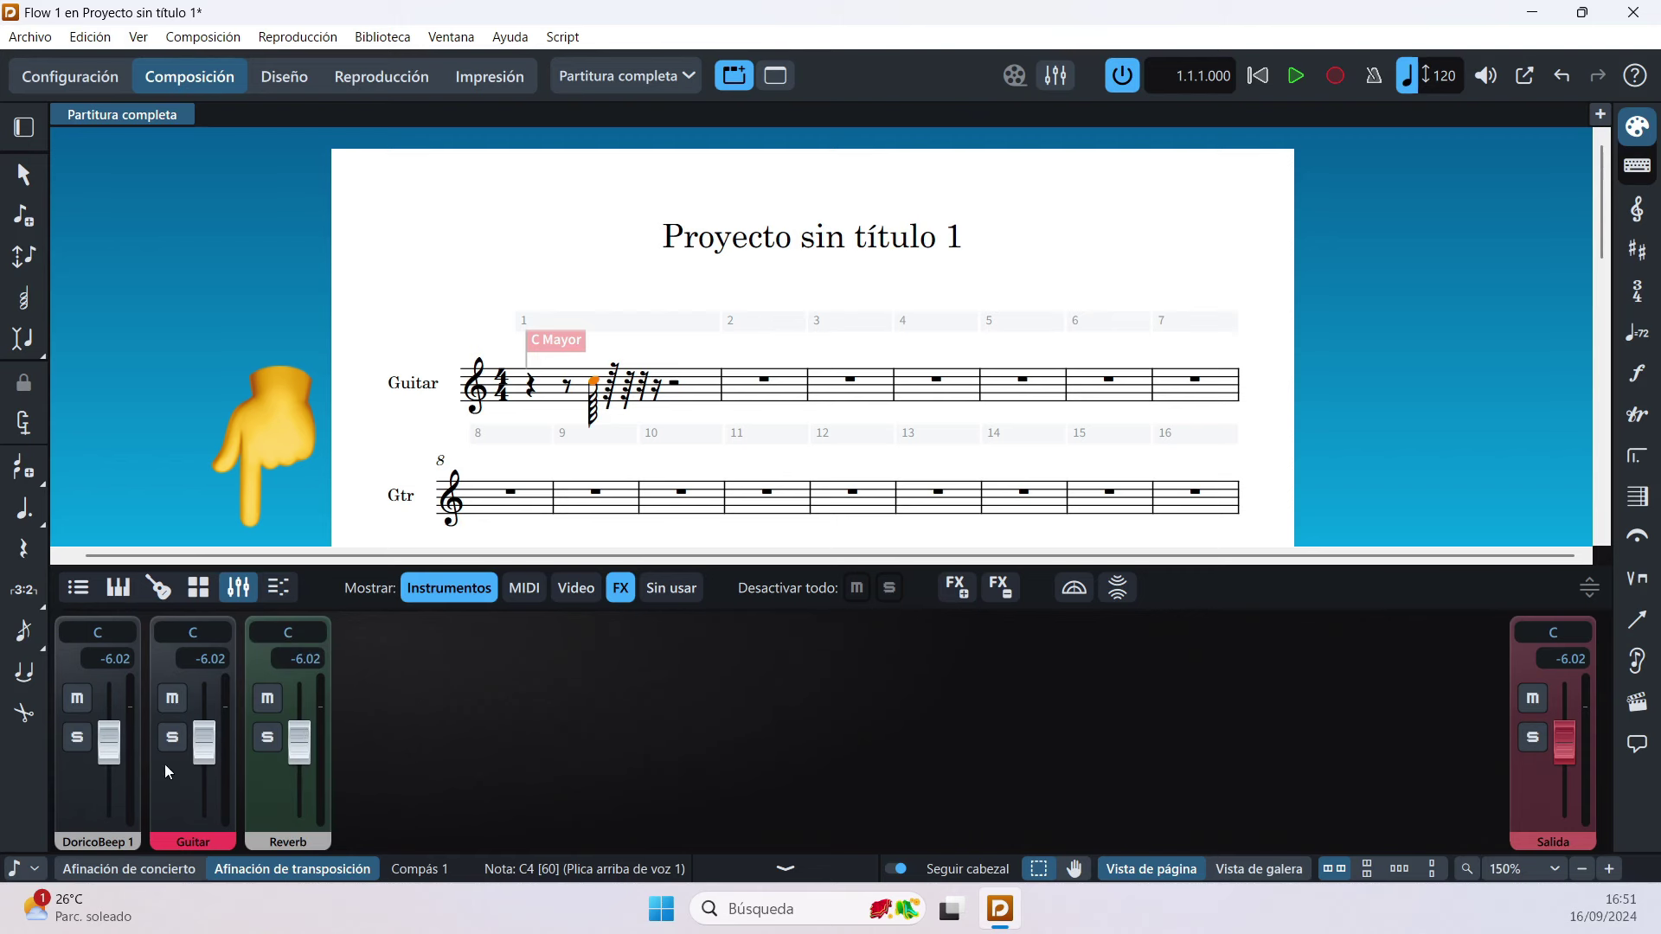
Step: Raise the velocity of the guitar note in bar 1 in the Key Editor and look through its pitch range
{"action": "left_click", "coordinate": [279, 591]}
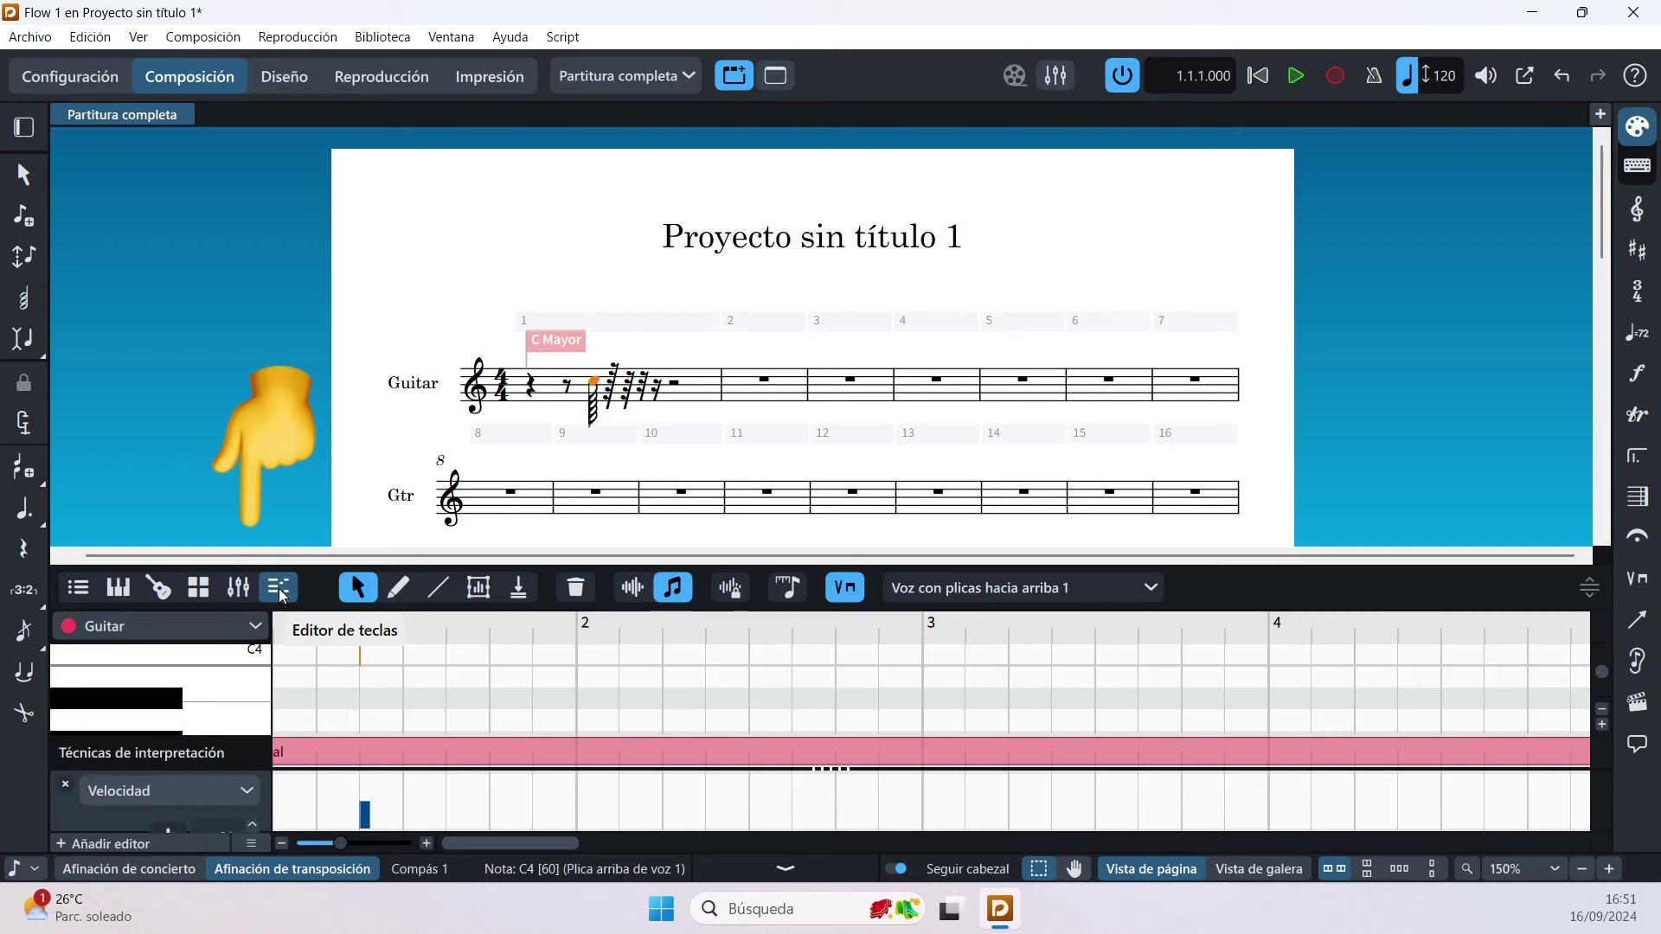
{"action": "scroll", "coordinate": [1144, 729], "scroll_direction": "up", "scroll_amount": 1}
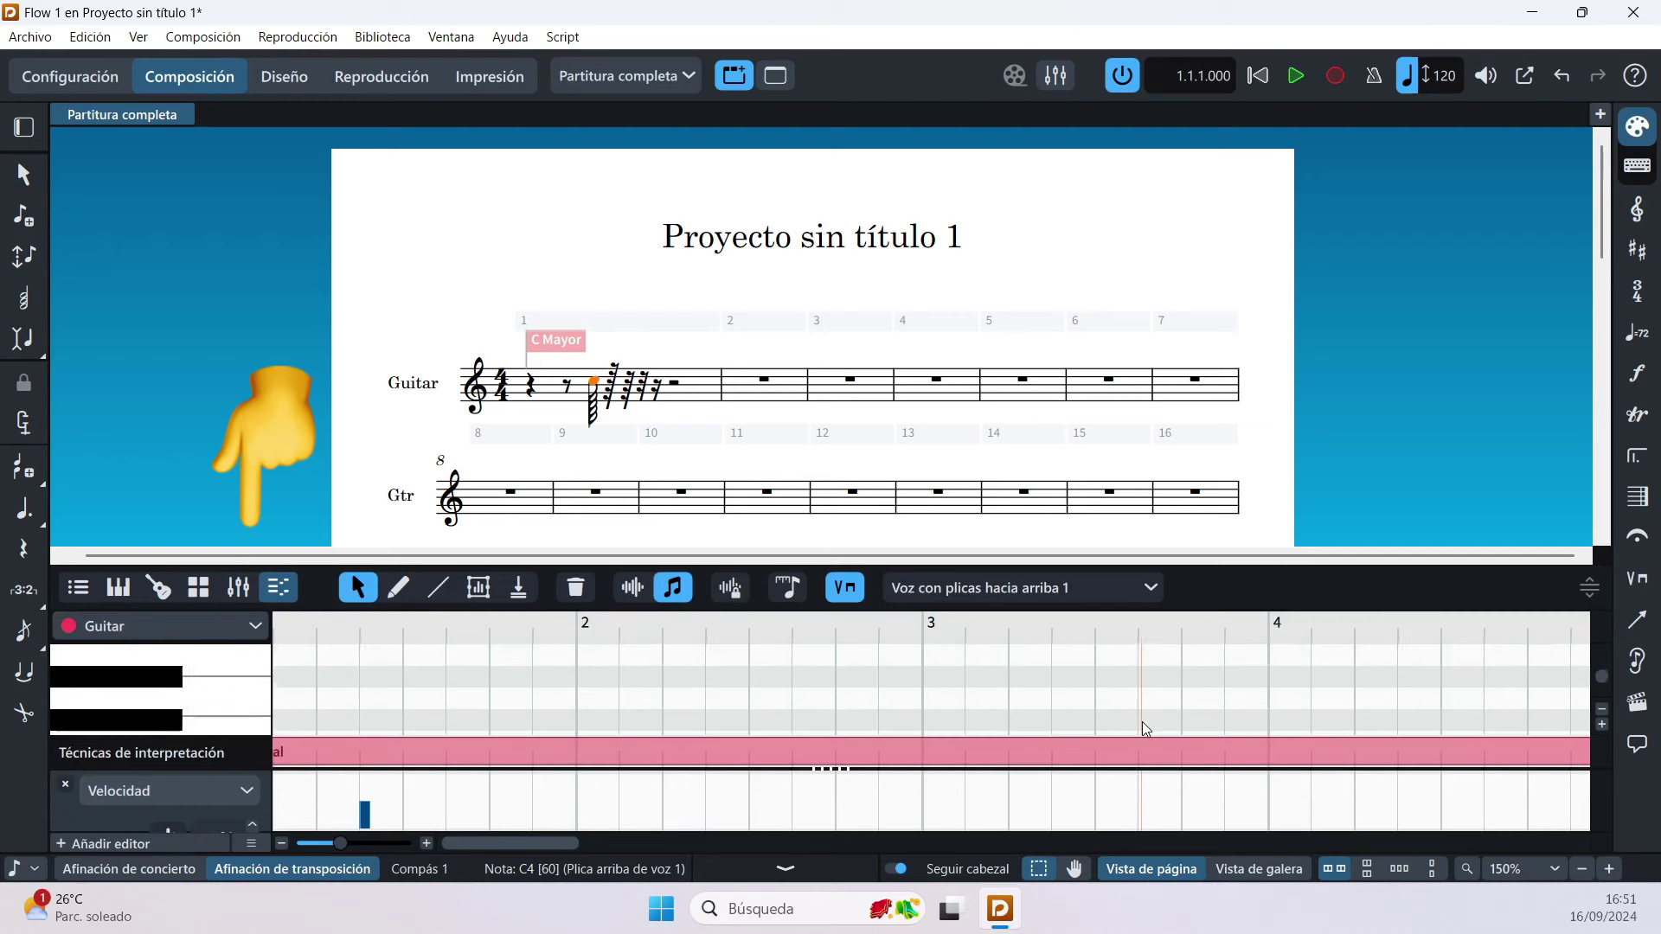
{"action": "scroll", "coordinate": [1145, 730], "scroll_direction": "down", "scroll_amount": 2}
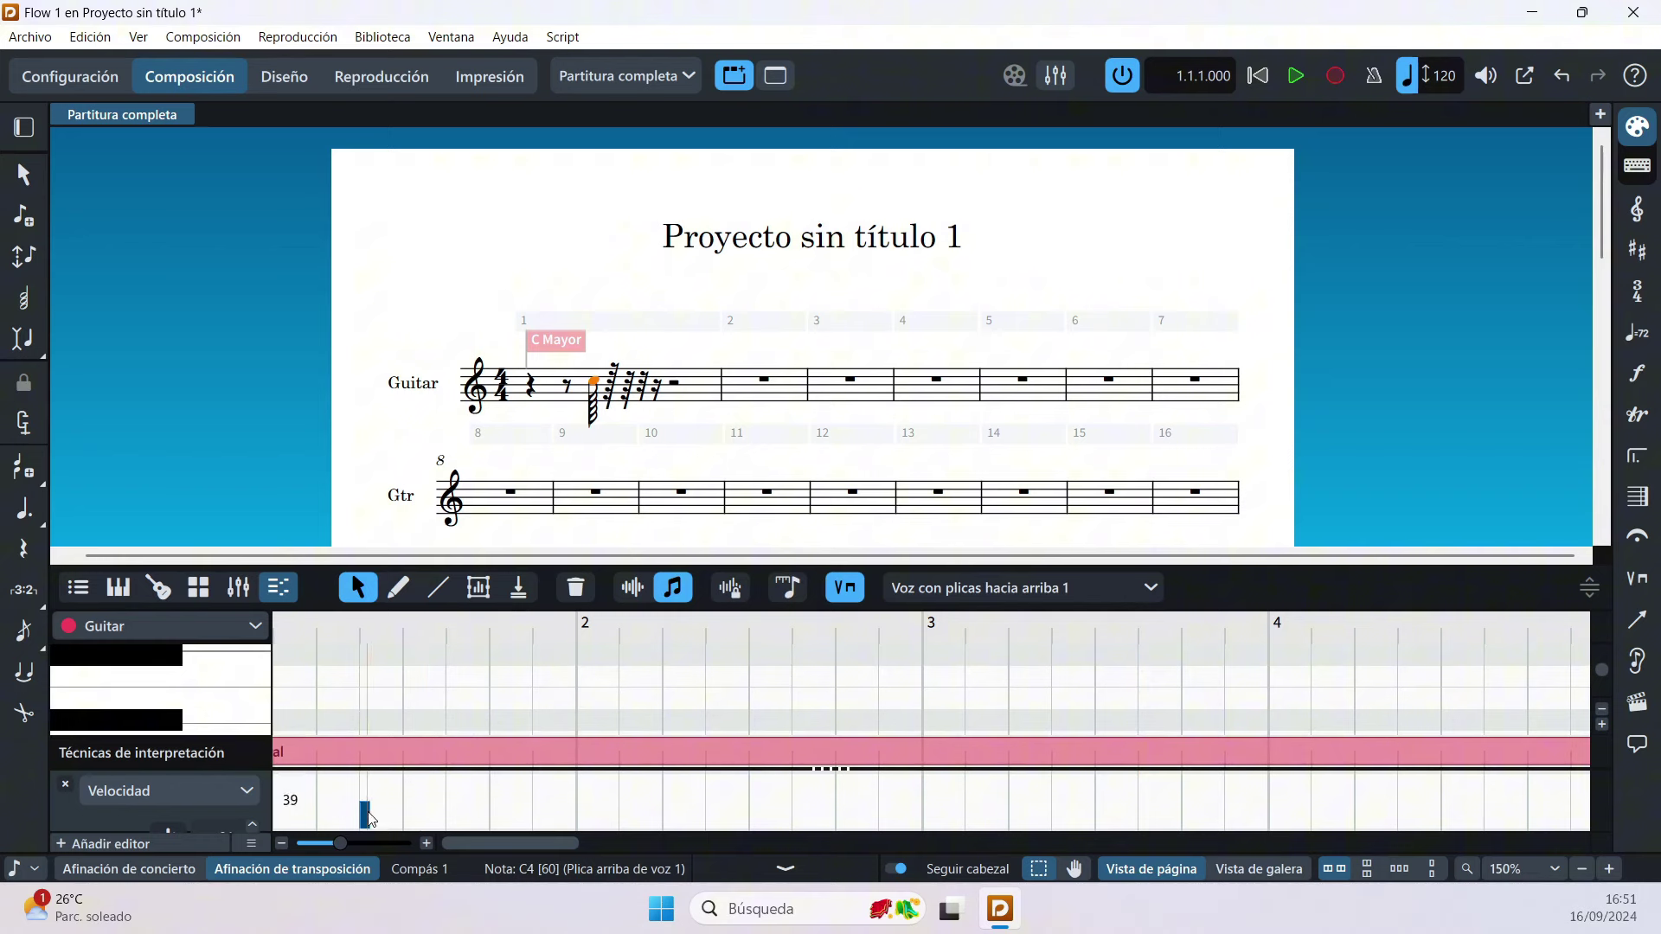
{"action": "left_click_drag", "start_coordinate": [369, 818], "coordinate": [370, 776]}
{"action": "left_click_drag", "start_coordinate": [365, 776], "coordinate": [365, 783]}
{"action": "scroll", "coordinate": [397, 716], "scroll_direction": "down", "scroll_amount": 3}
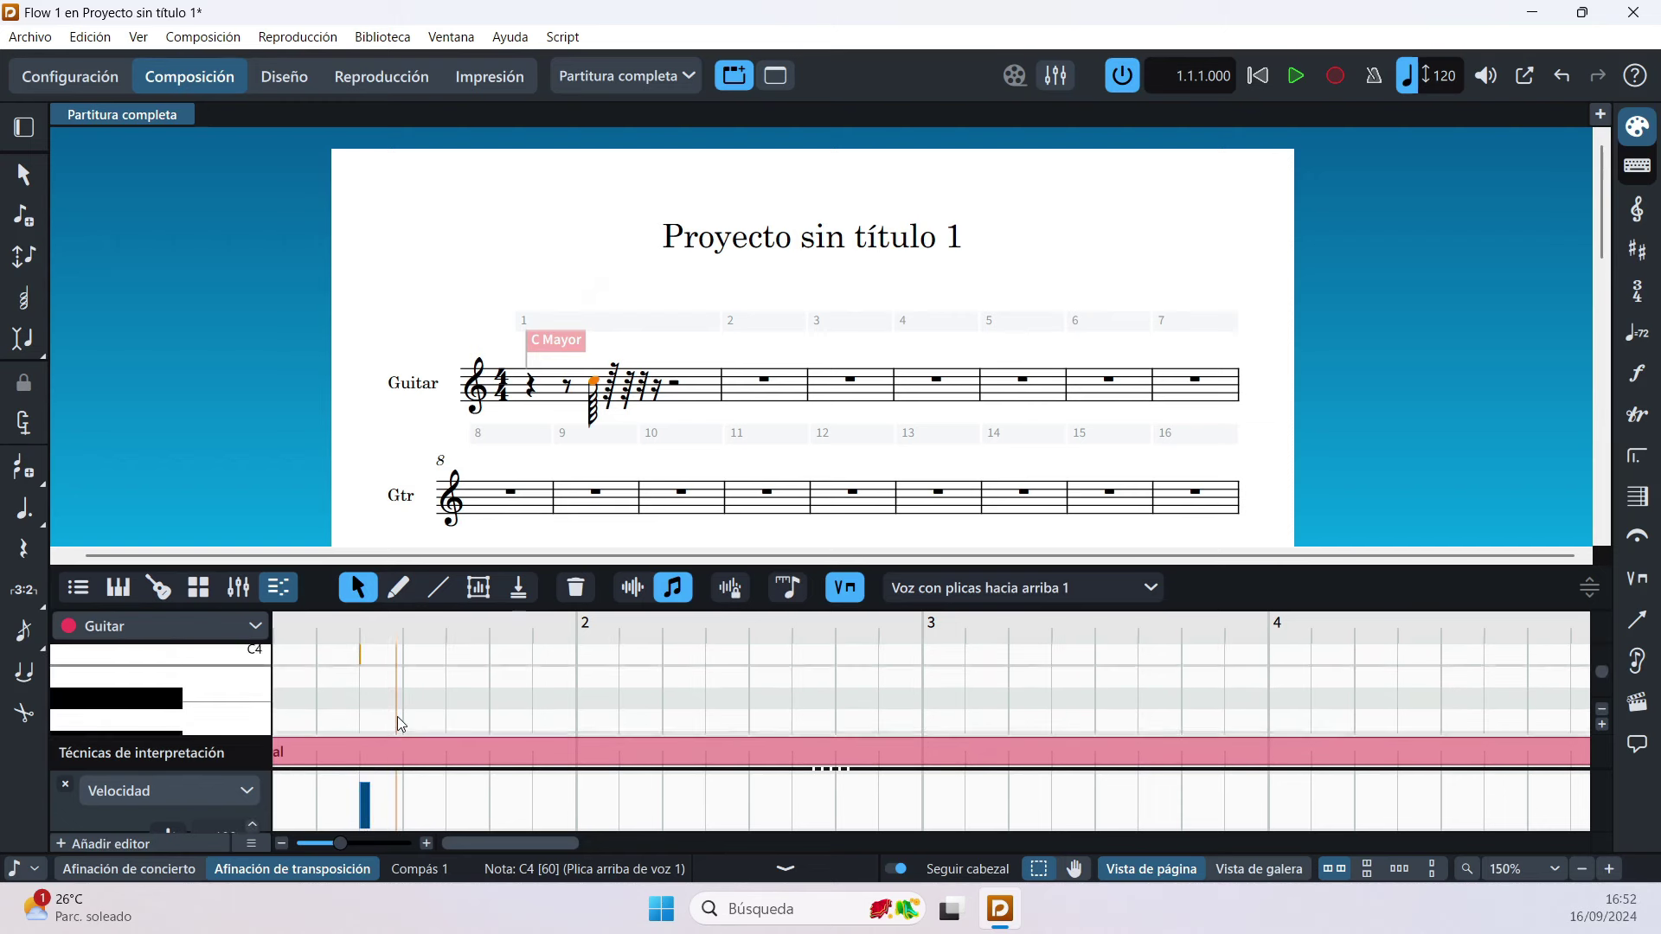
{"action": "scroll", "coordinate": [397, 717], "scroll_direction": "down", "scroll_amount": 10}
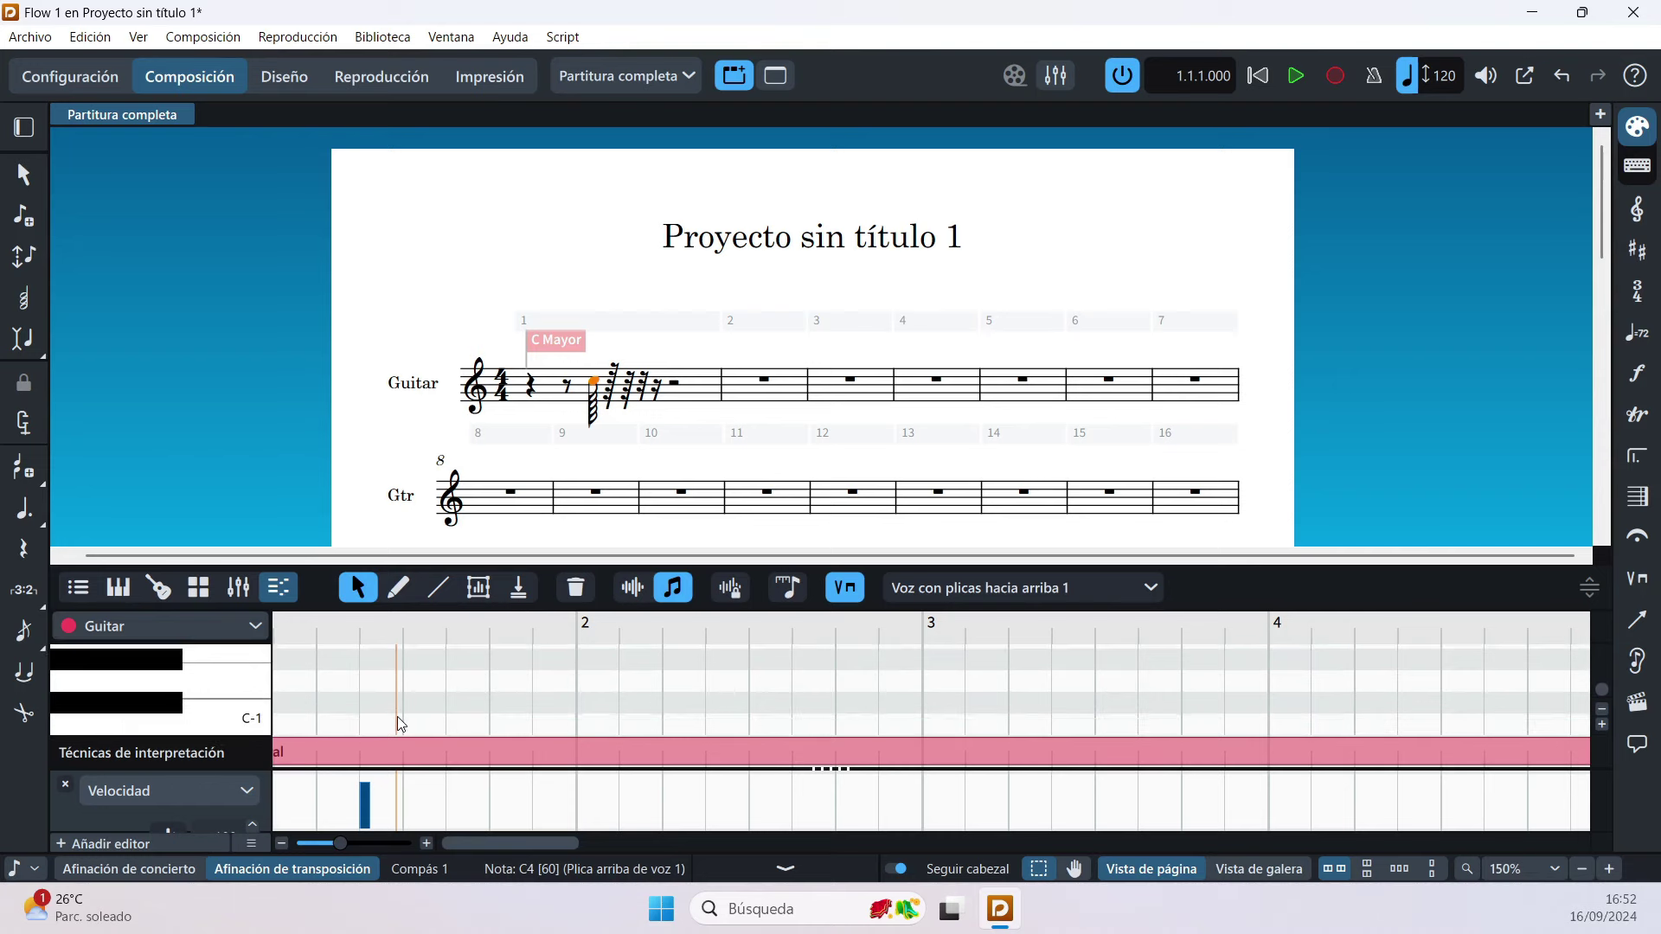
{"action": "scroll", "coordinate": [397, 717], "scroll_direction": "up", "scroll_amount": 5}
Step: Look over the project file commands and create a new empty project
{"action": "key", "text": "alt+a"}
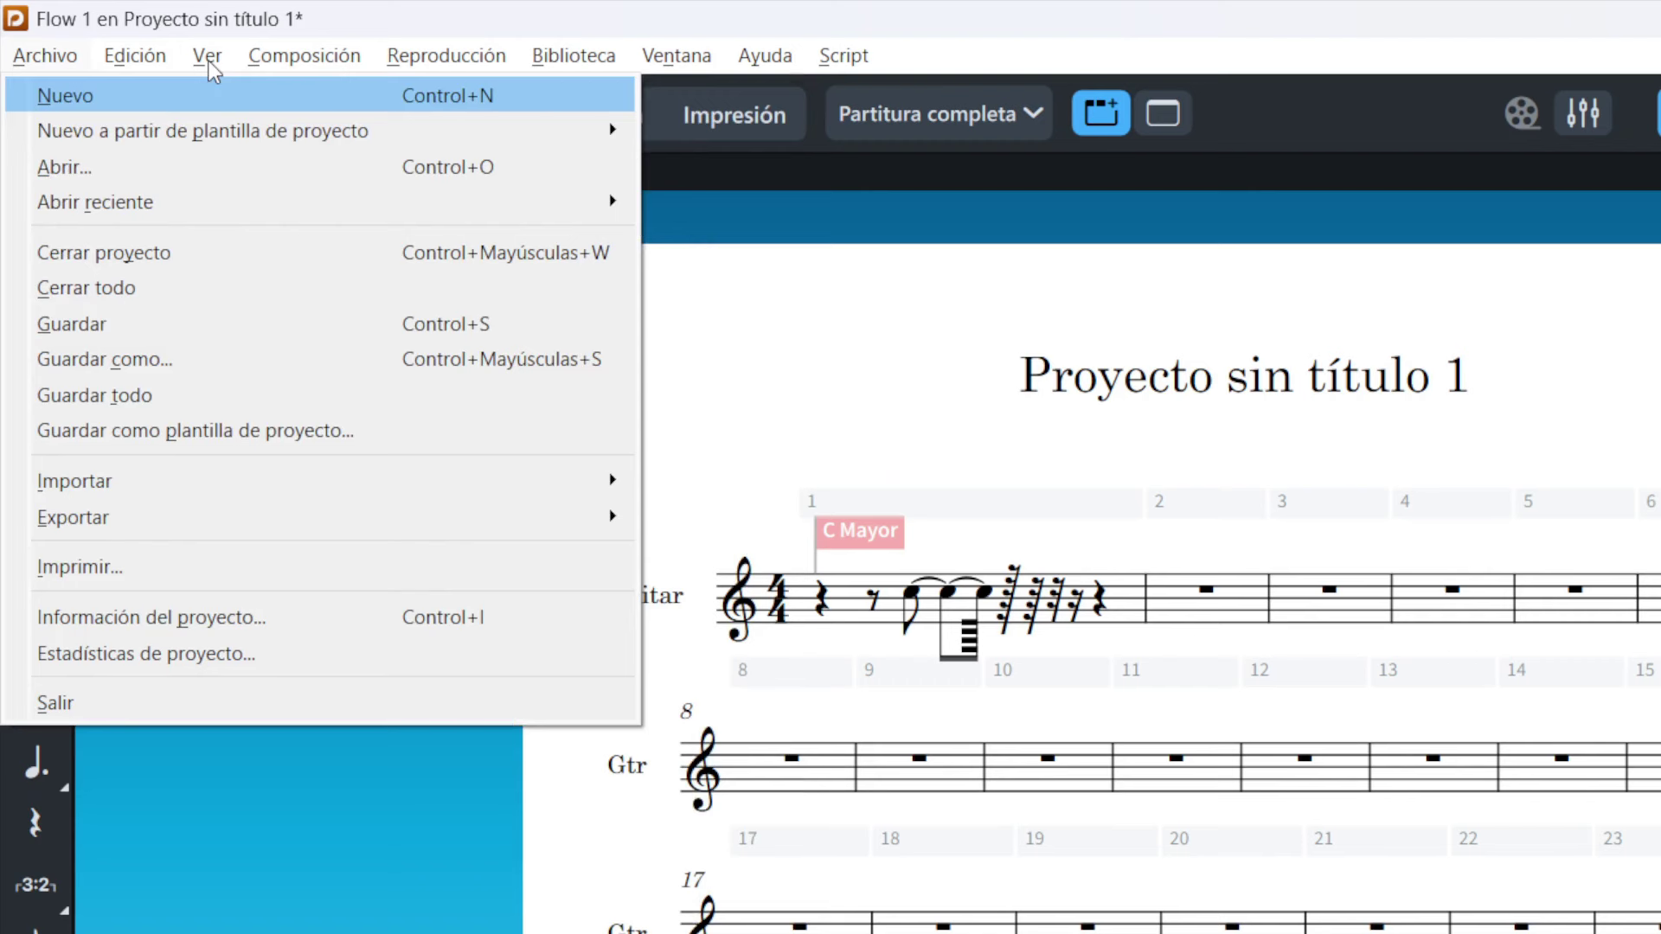
{"action": "key", "text": "Escape"}
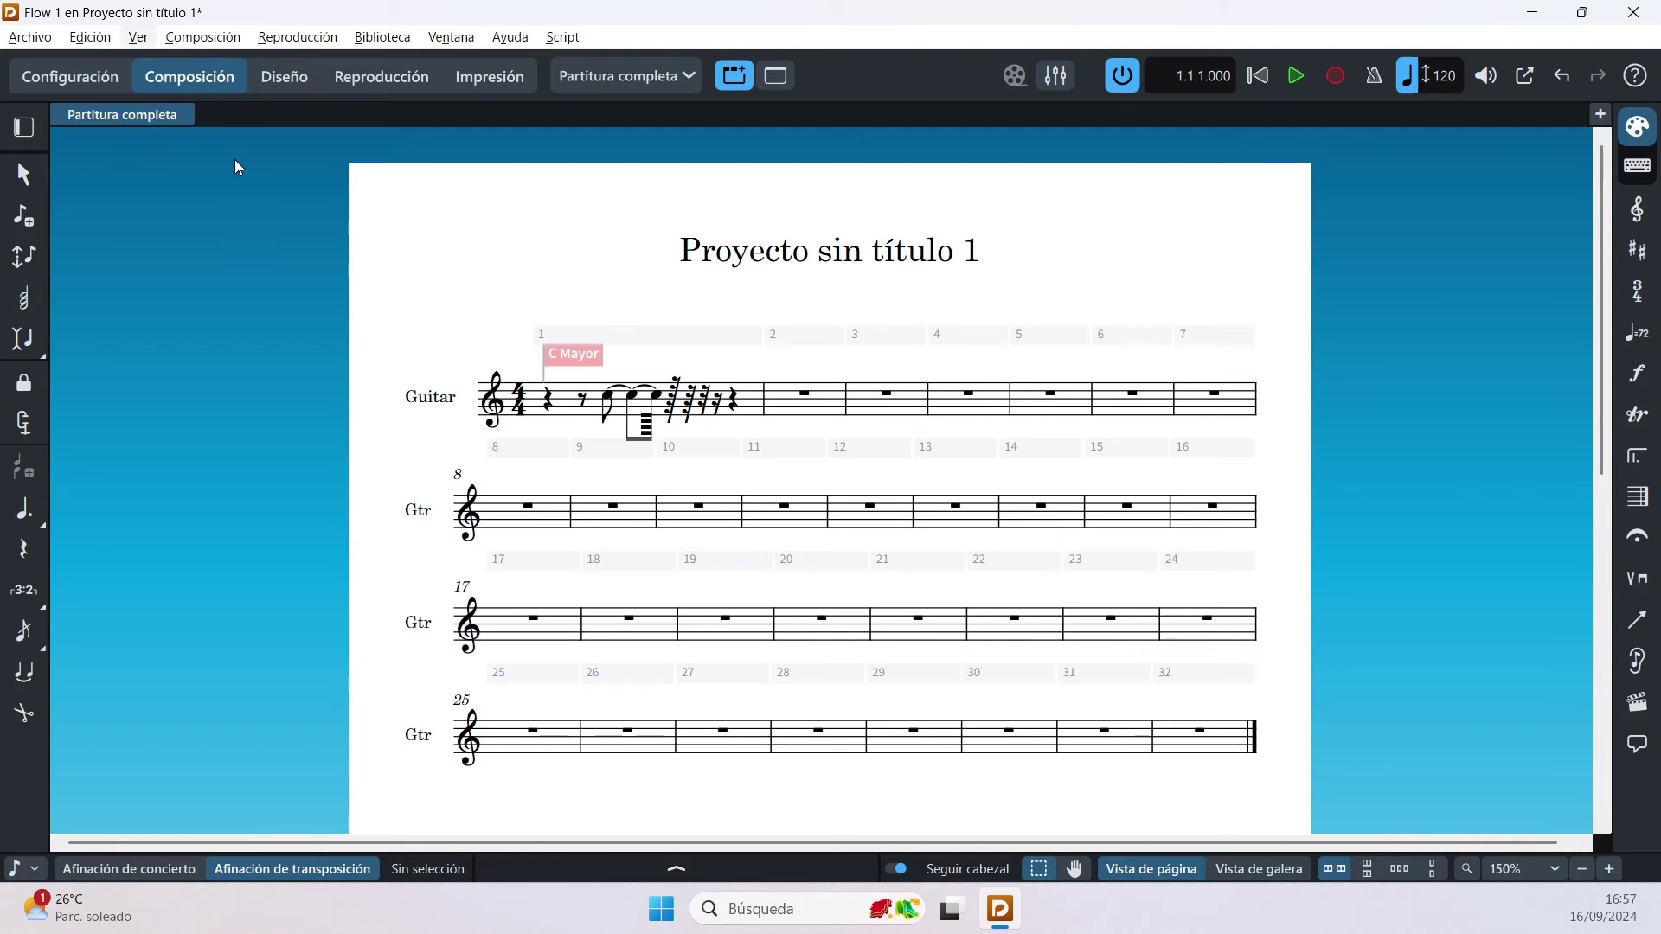
{"action": "scroll", "coordinate": [236, 163], "scroll_direction": "right", "scroll_amount": 1}
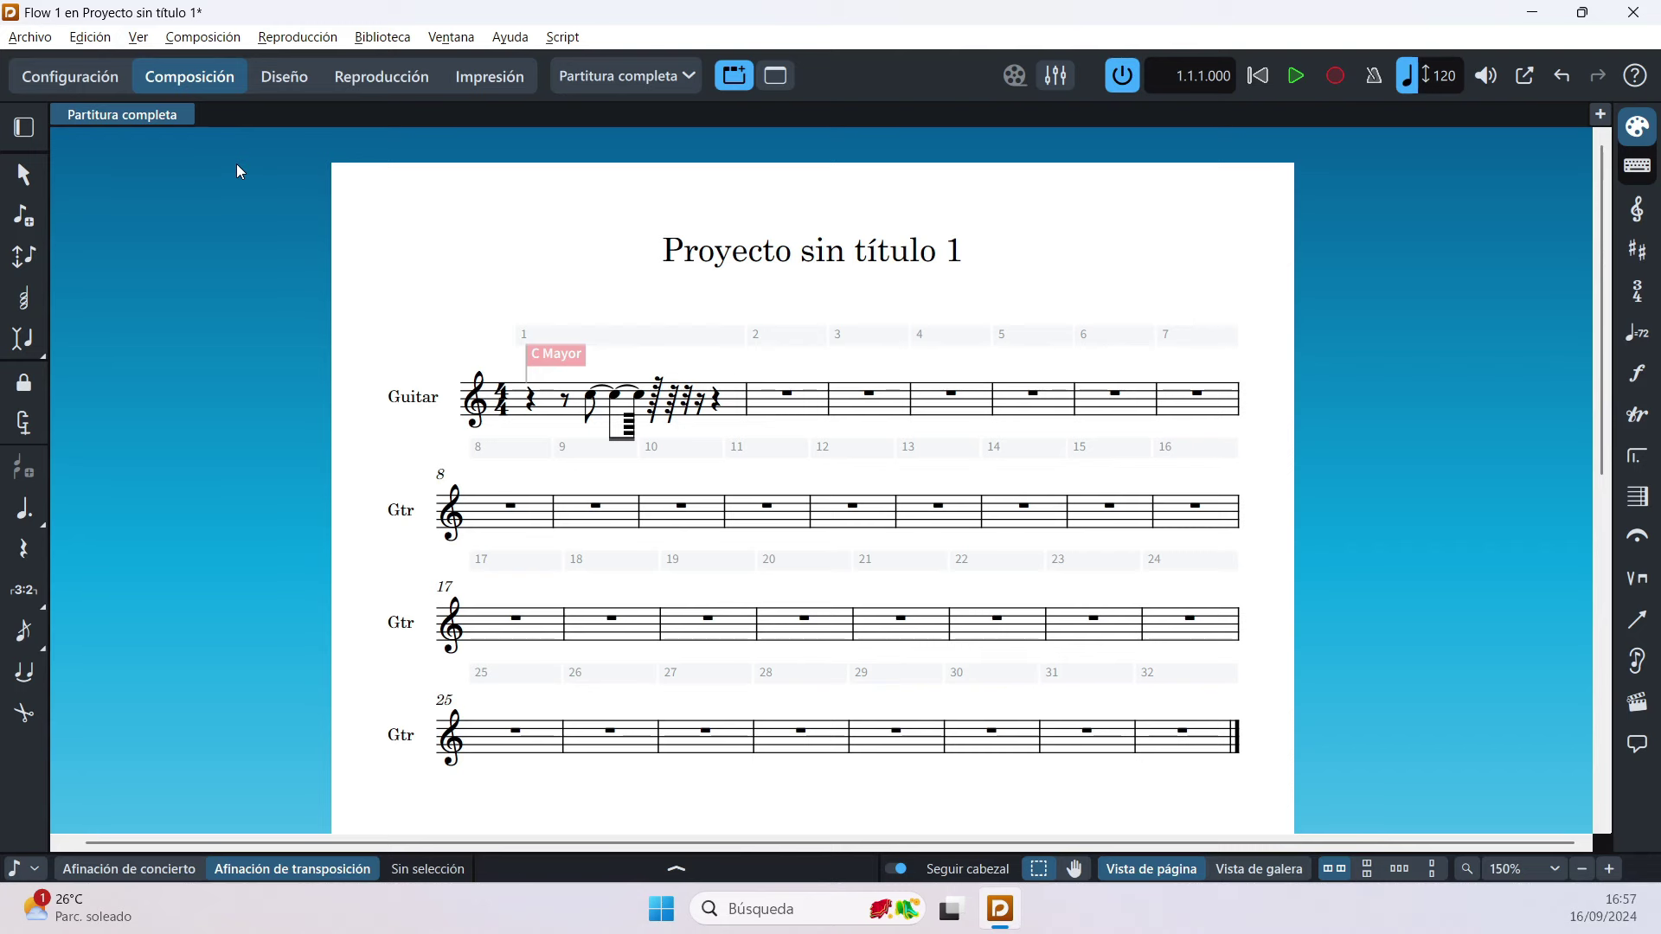
{"action": "key", "text": "ctrl+n"}
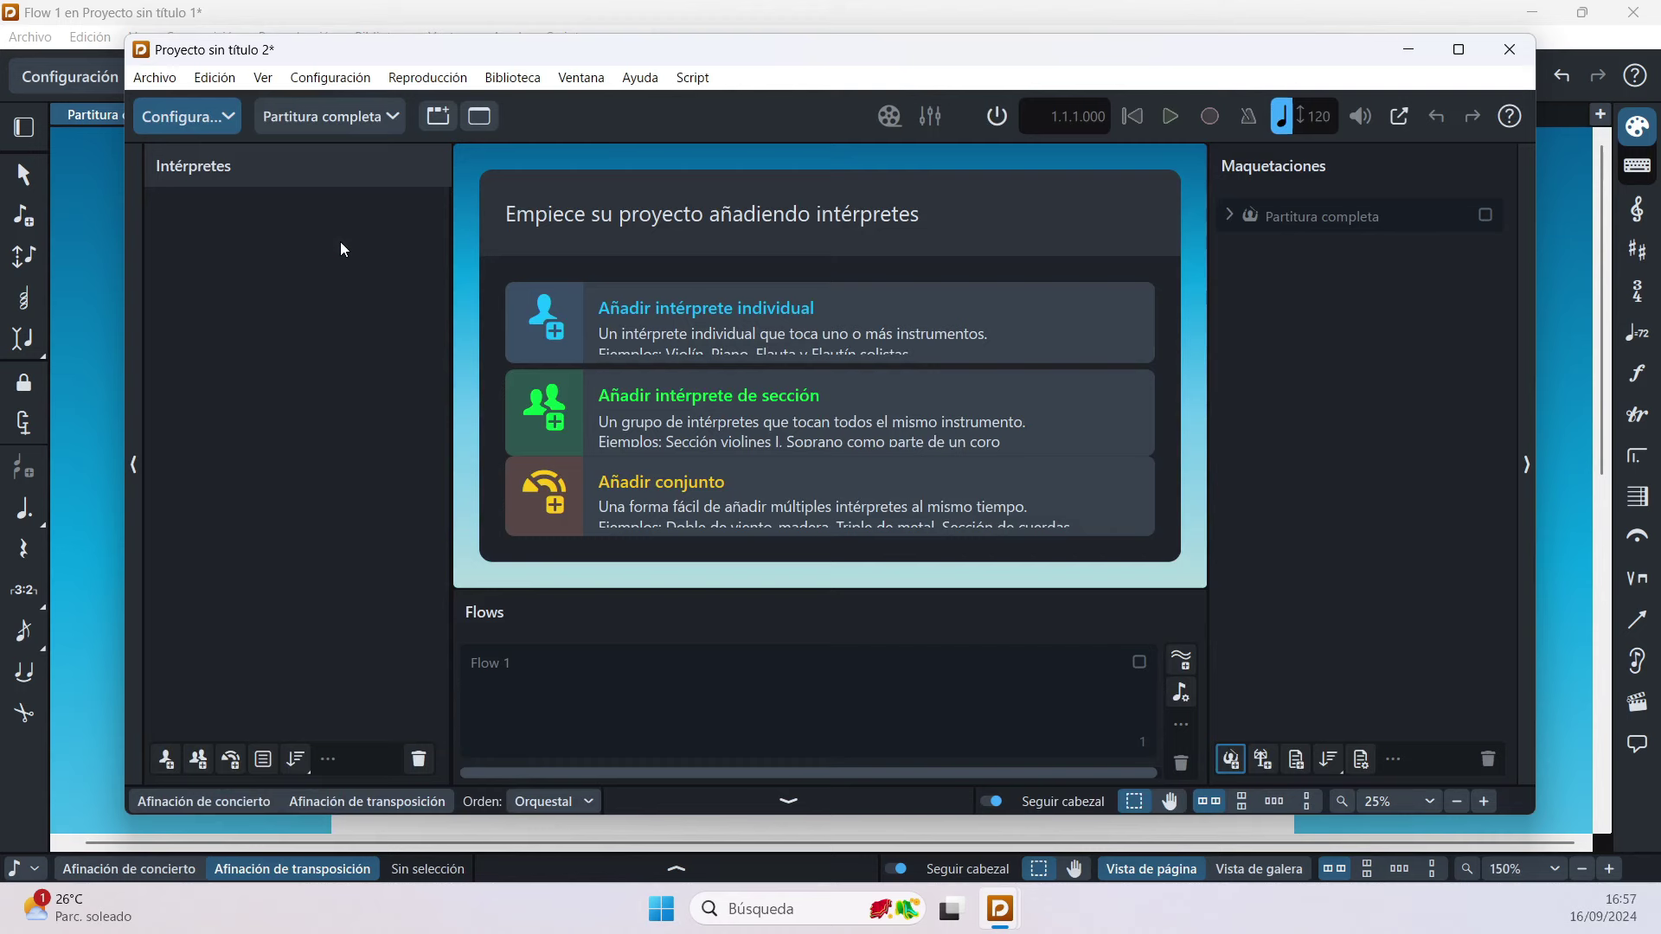
Step: Add an individual player and assign it the Clarinete in Si Bemol from the Viento-maderas family
{"action": "left_click", "coordinate": [728, 323]}
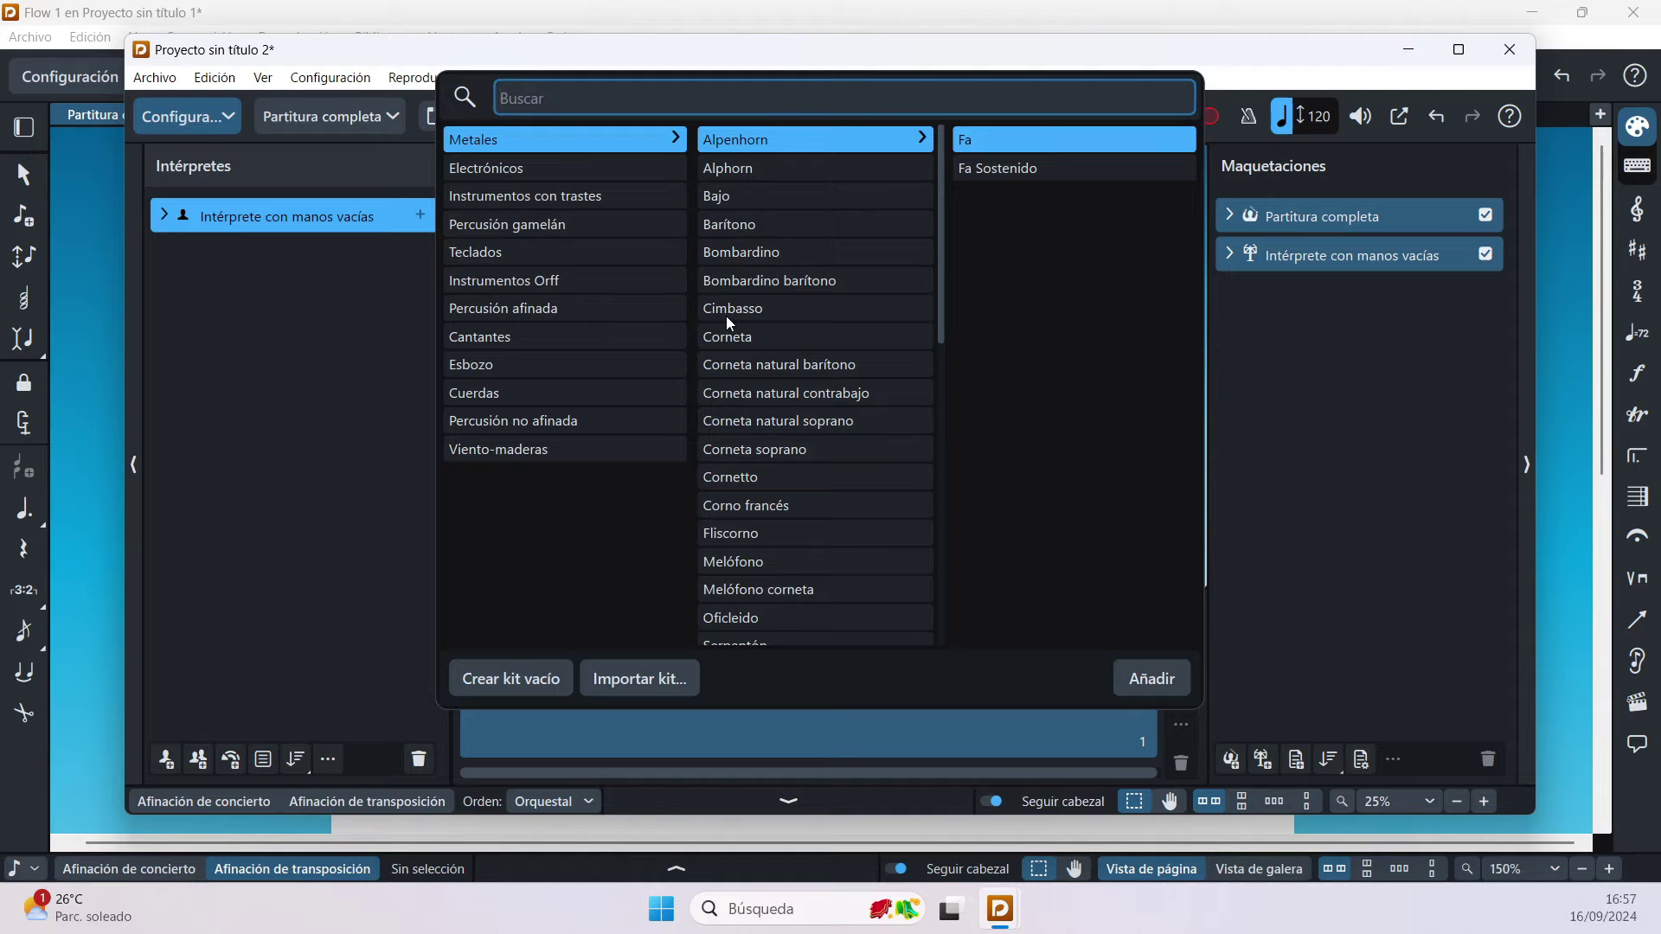
{"action": "type", "text": "1"}
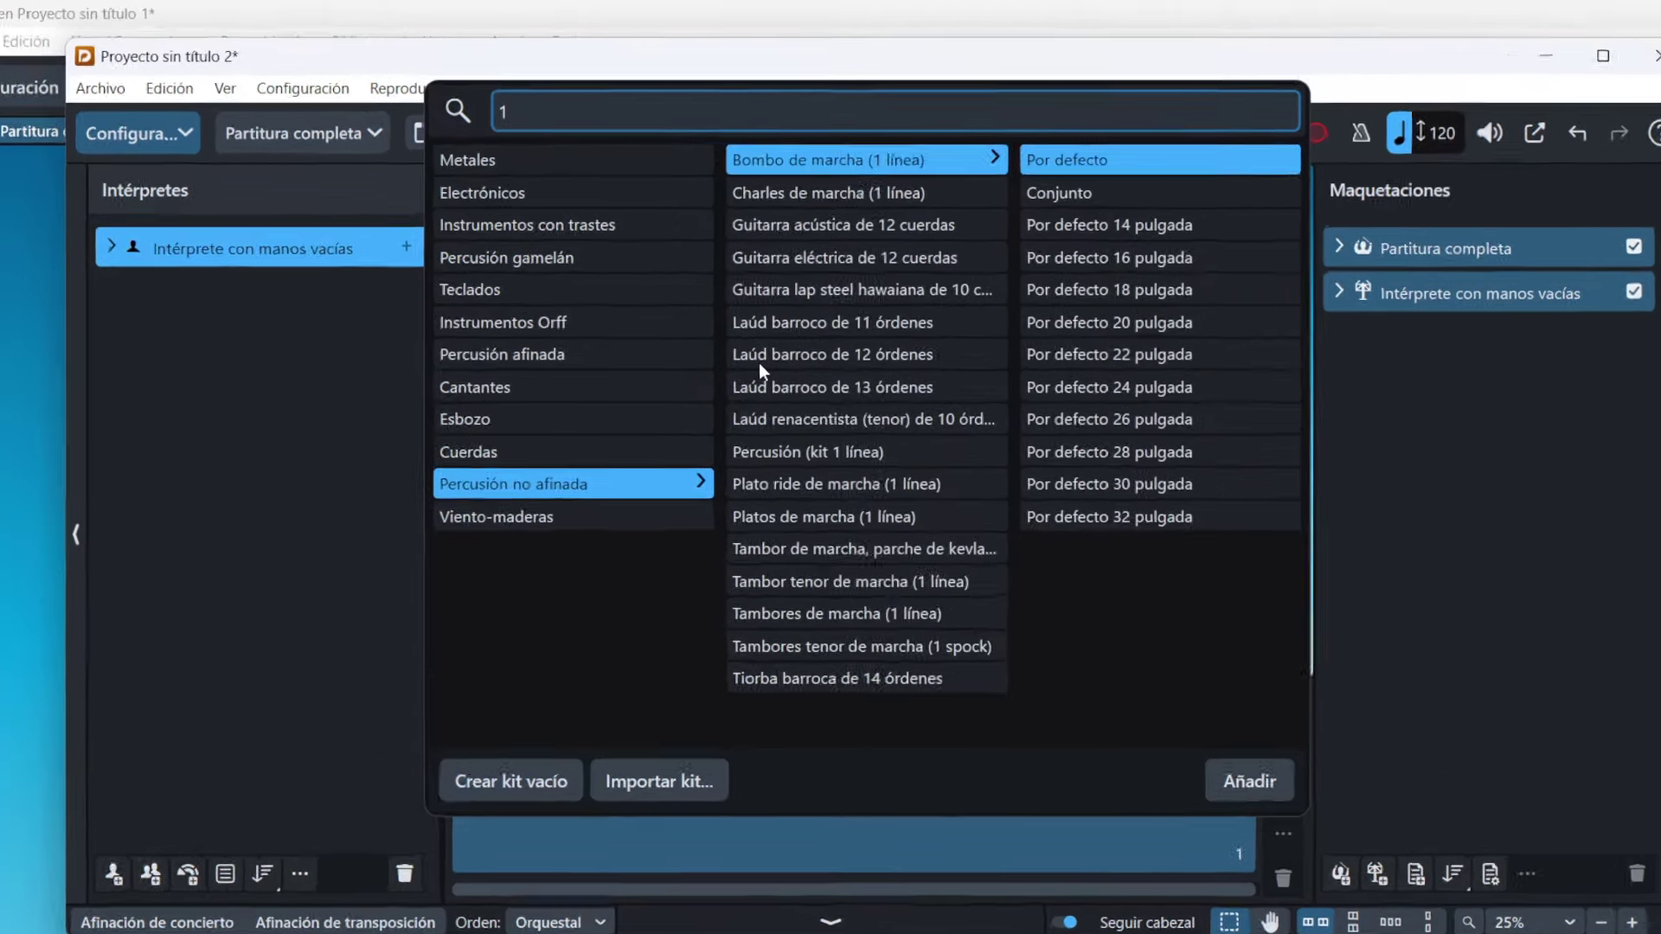
{"action": "key", "text": "BackSpace"}
{"action": "type", "text": "c"}
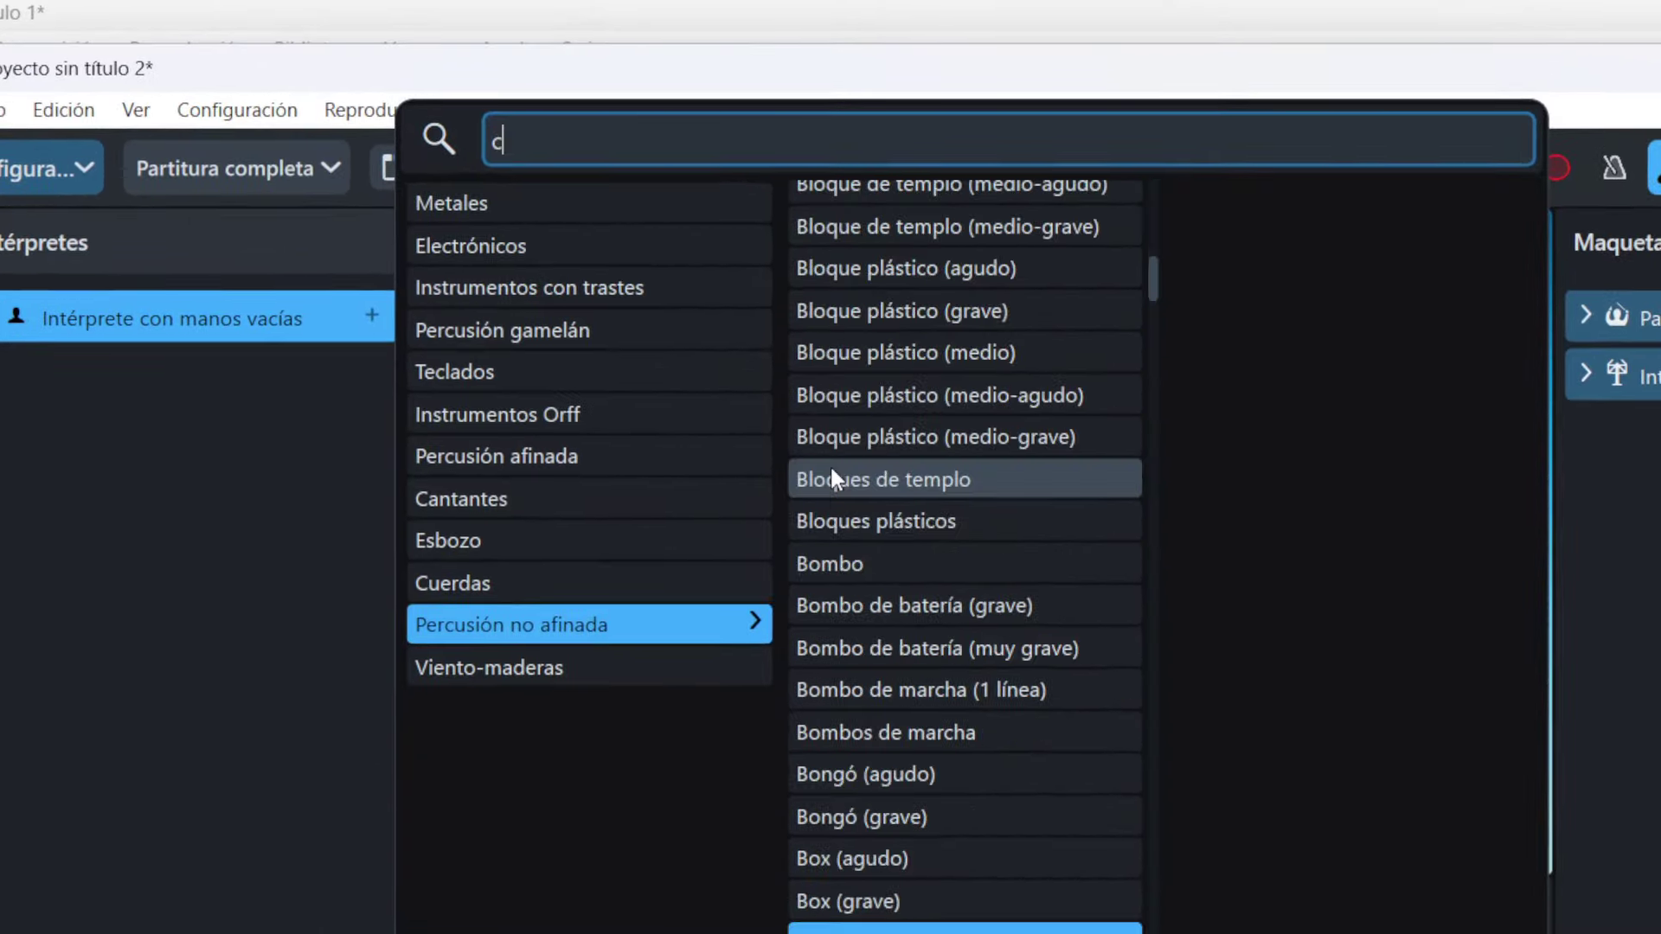
{"action": "type", "text": "larinete"}
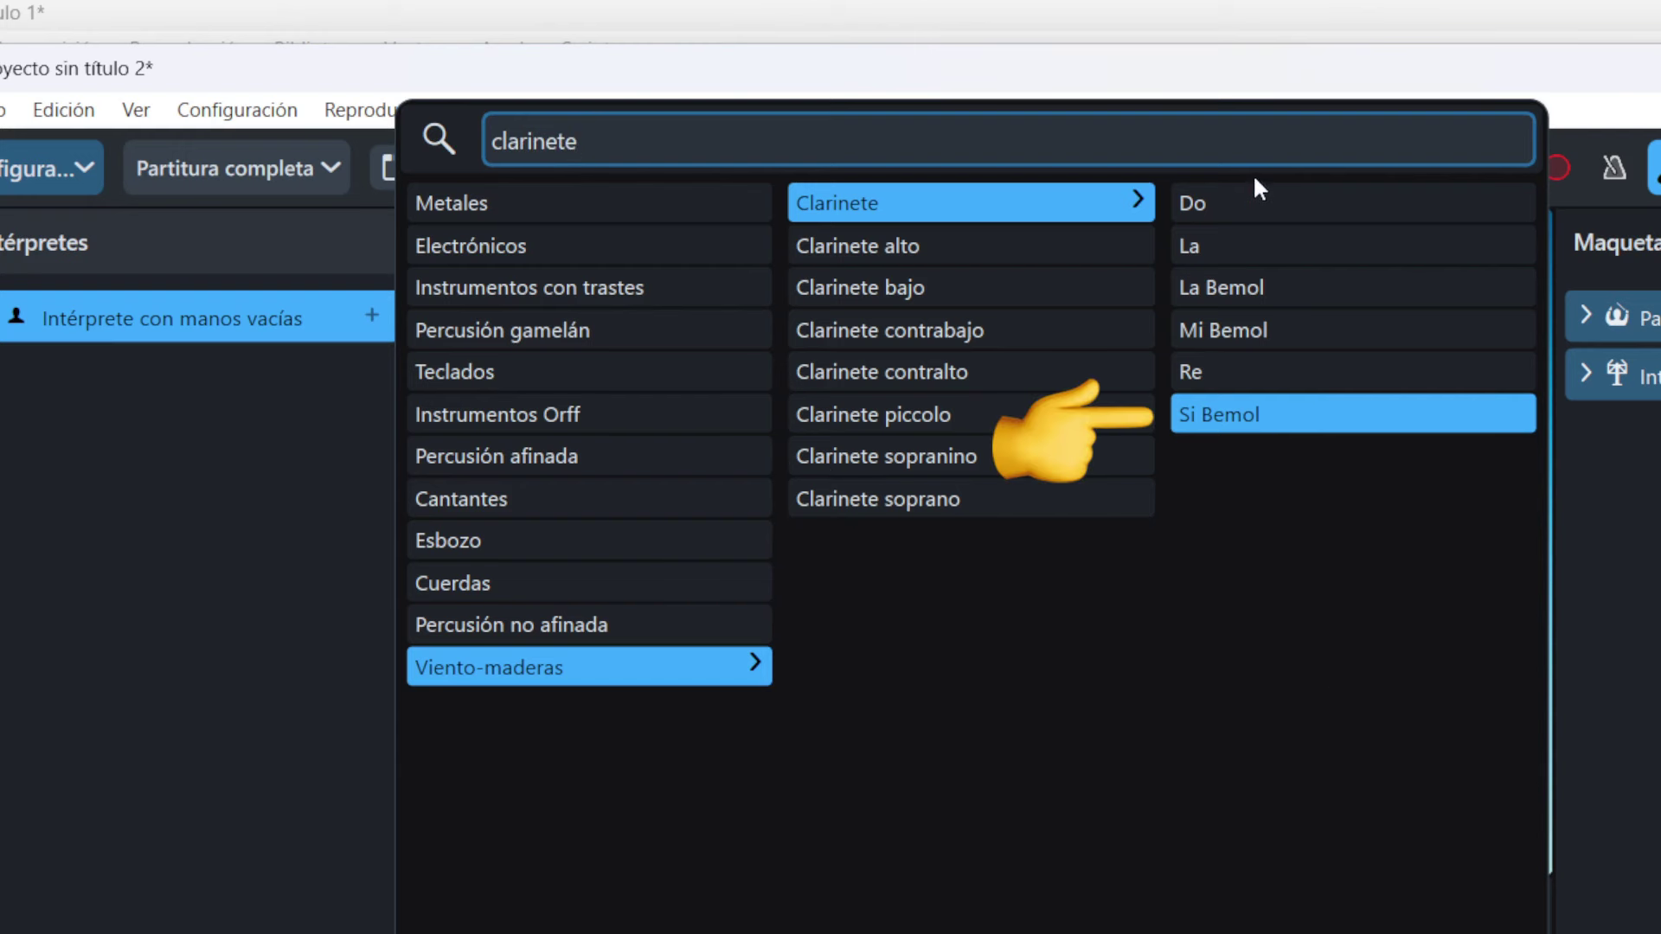
{"action": "left_click", "coordinate": [1299, 422]}
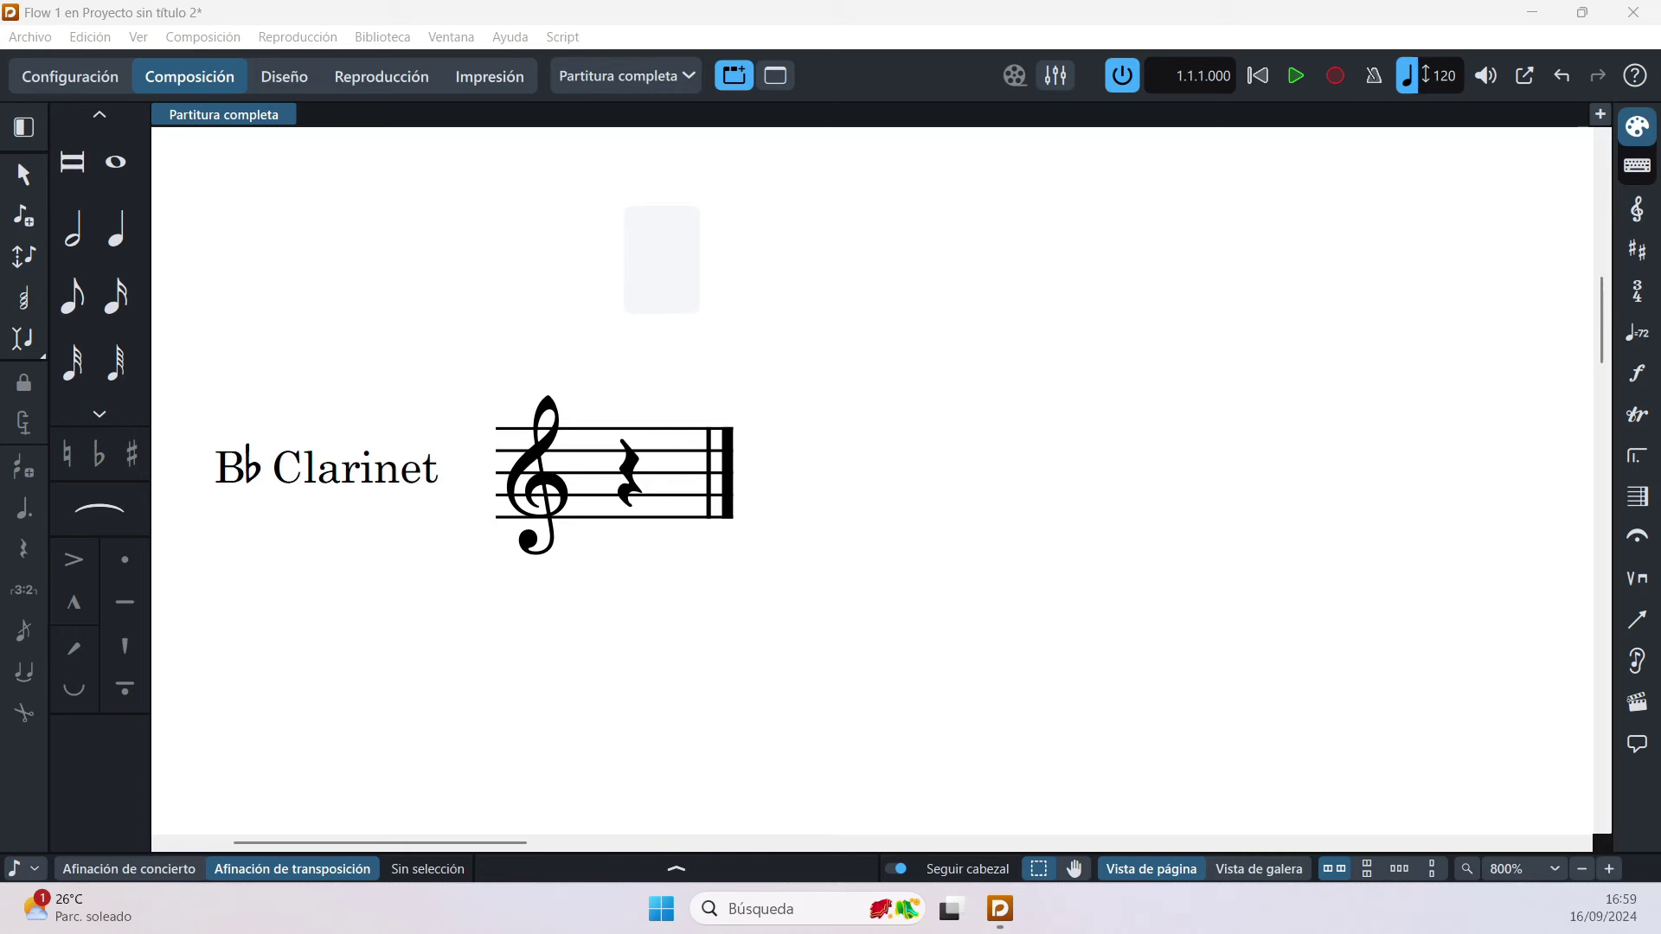
Step: Select the rest in the clarinet staff and activate note input at that position
{"action": "scroll", "coordinate": [193, 281], "scroll_direction": "up", "scroll_amount": 1}
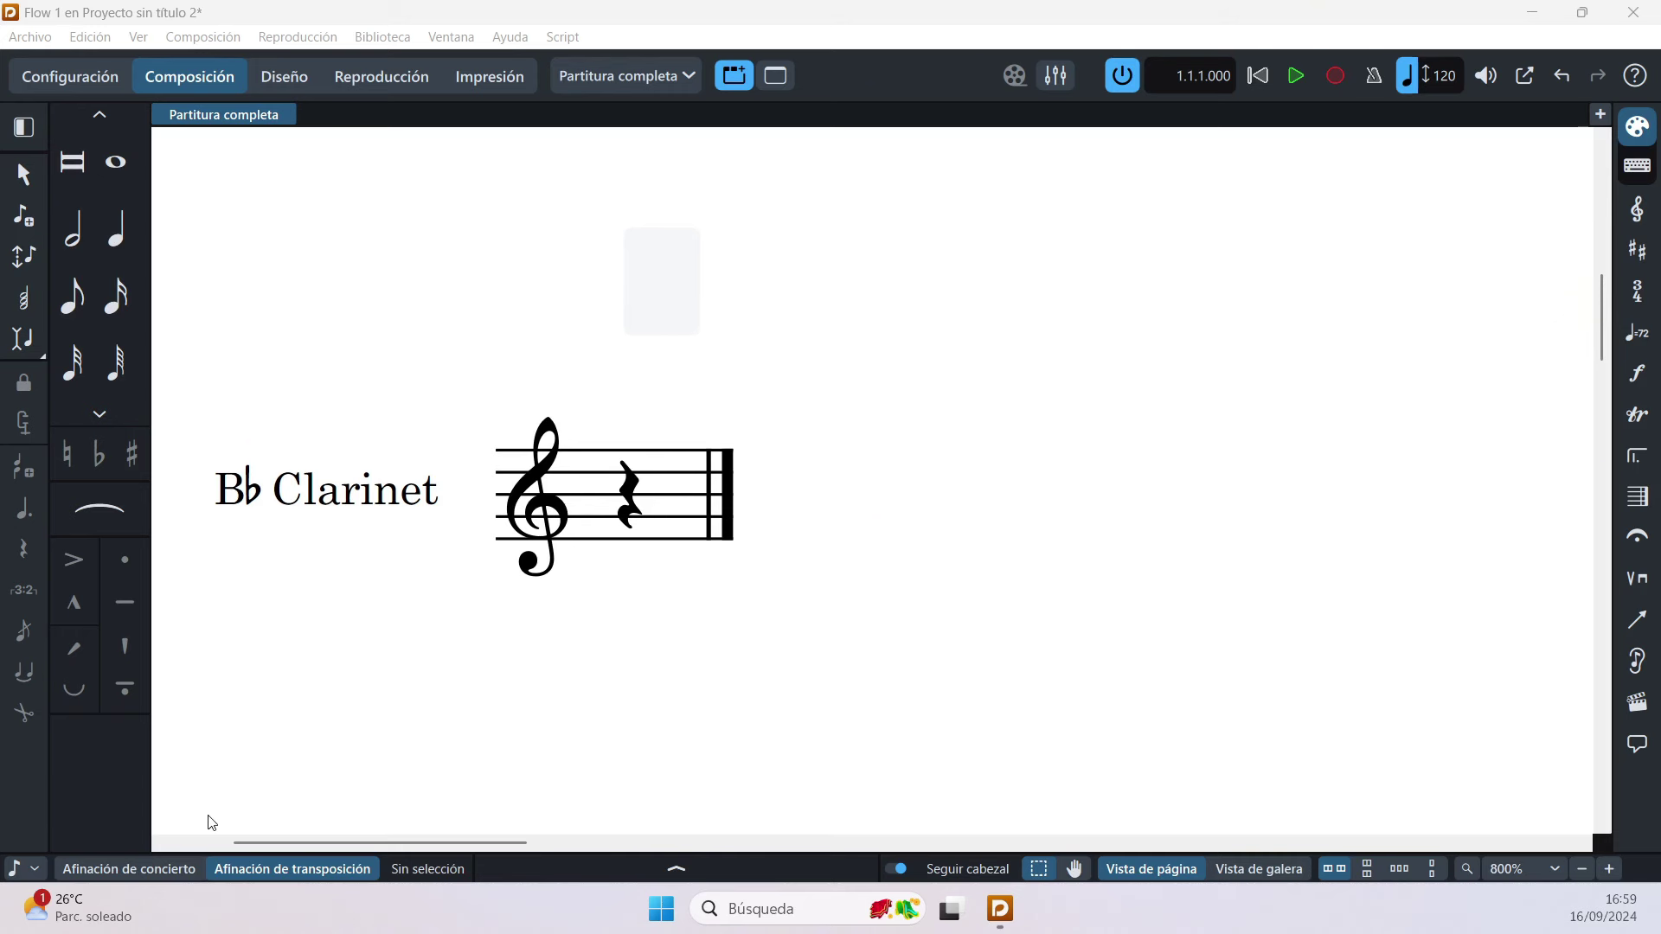
{"action": "left_click", "coordinate": [624, 512]}
{"action": "key", "text": "shift+n"}
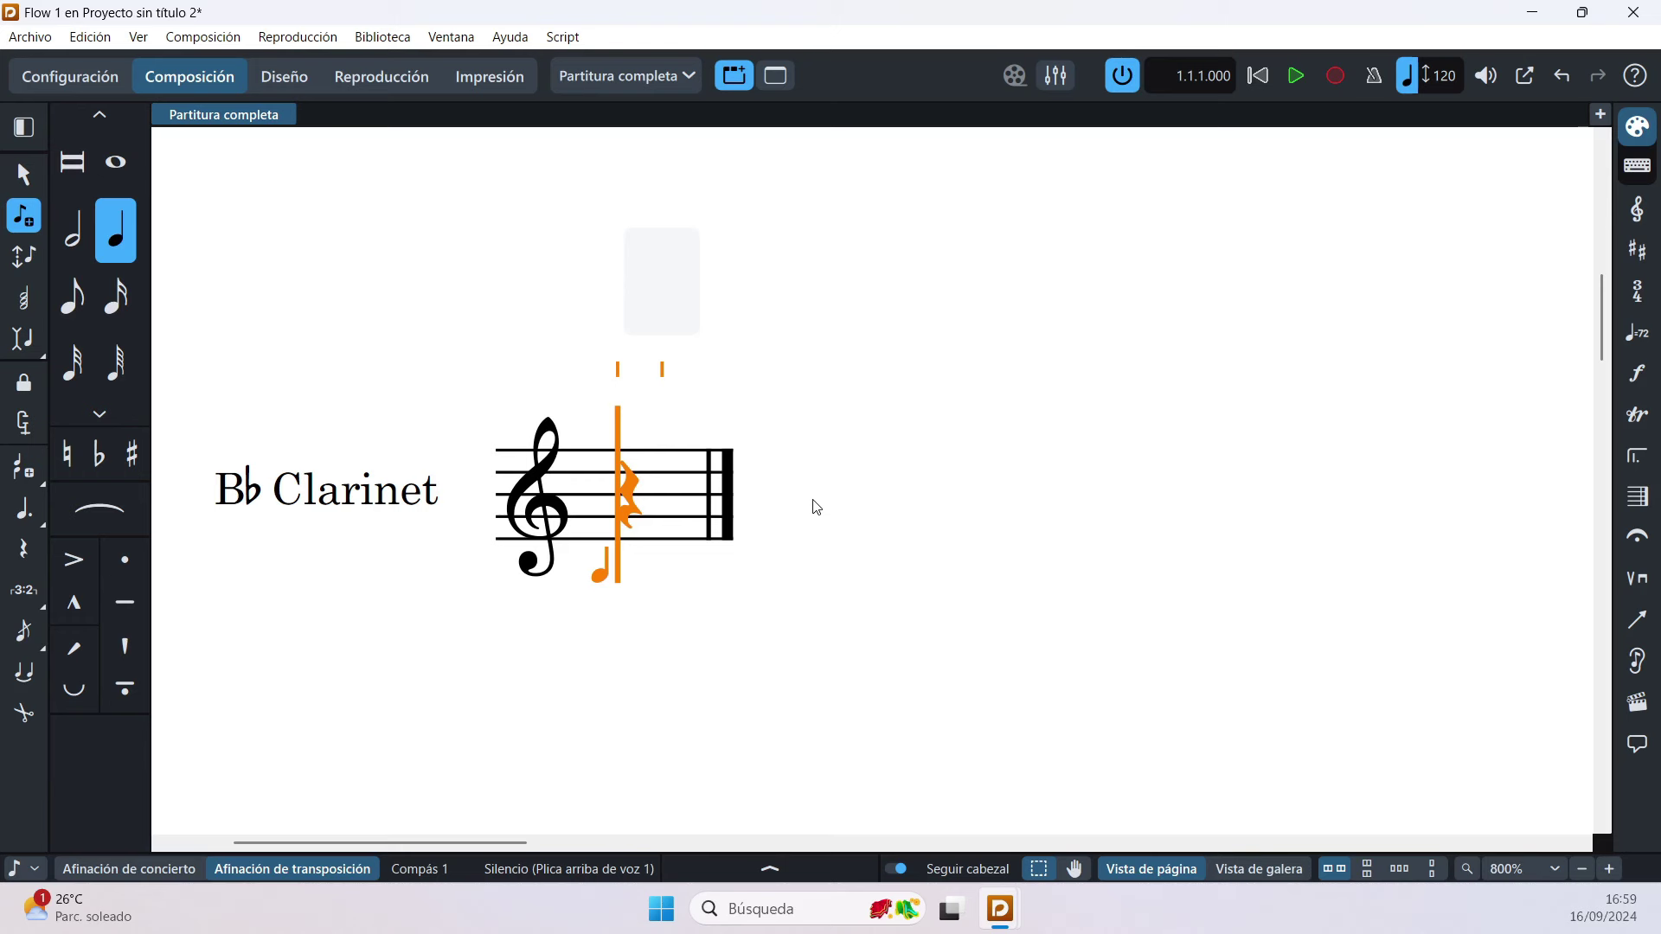
{"action": "key", "text": "Escape"}
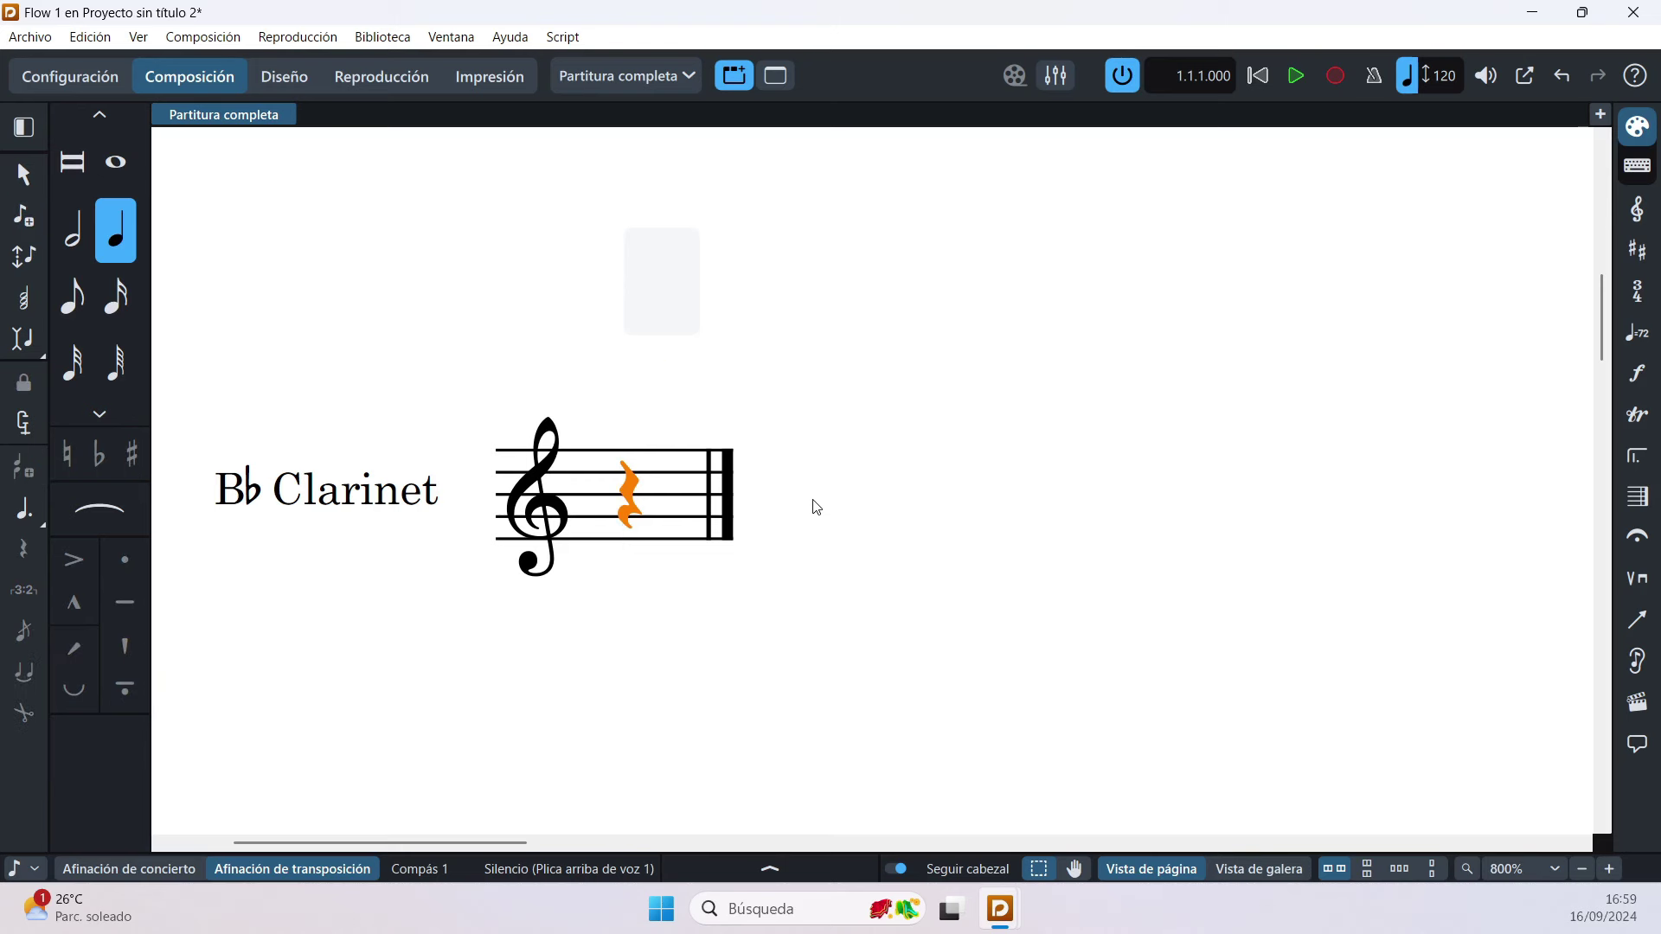
{"action": "key", "text": "shift+n"}
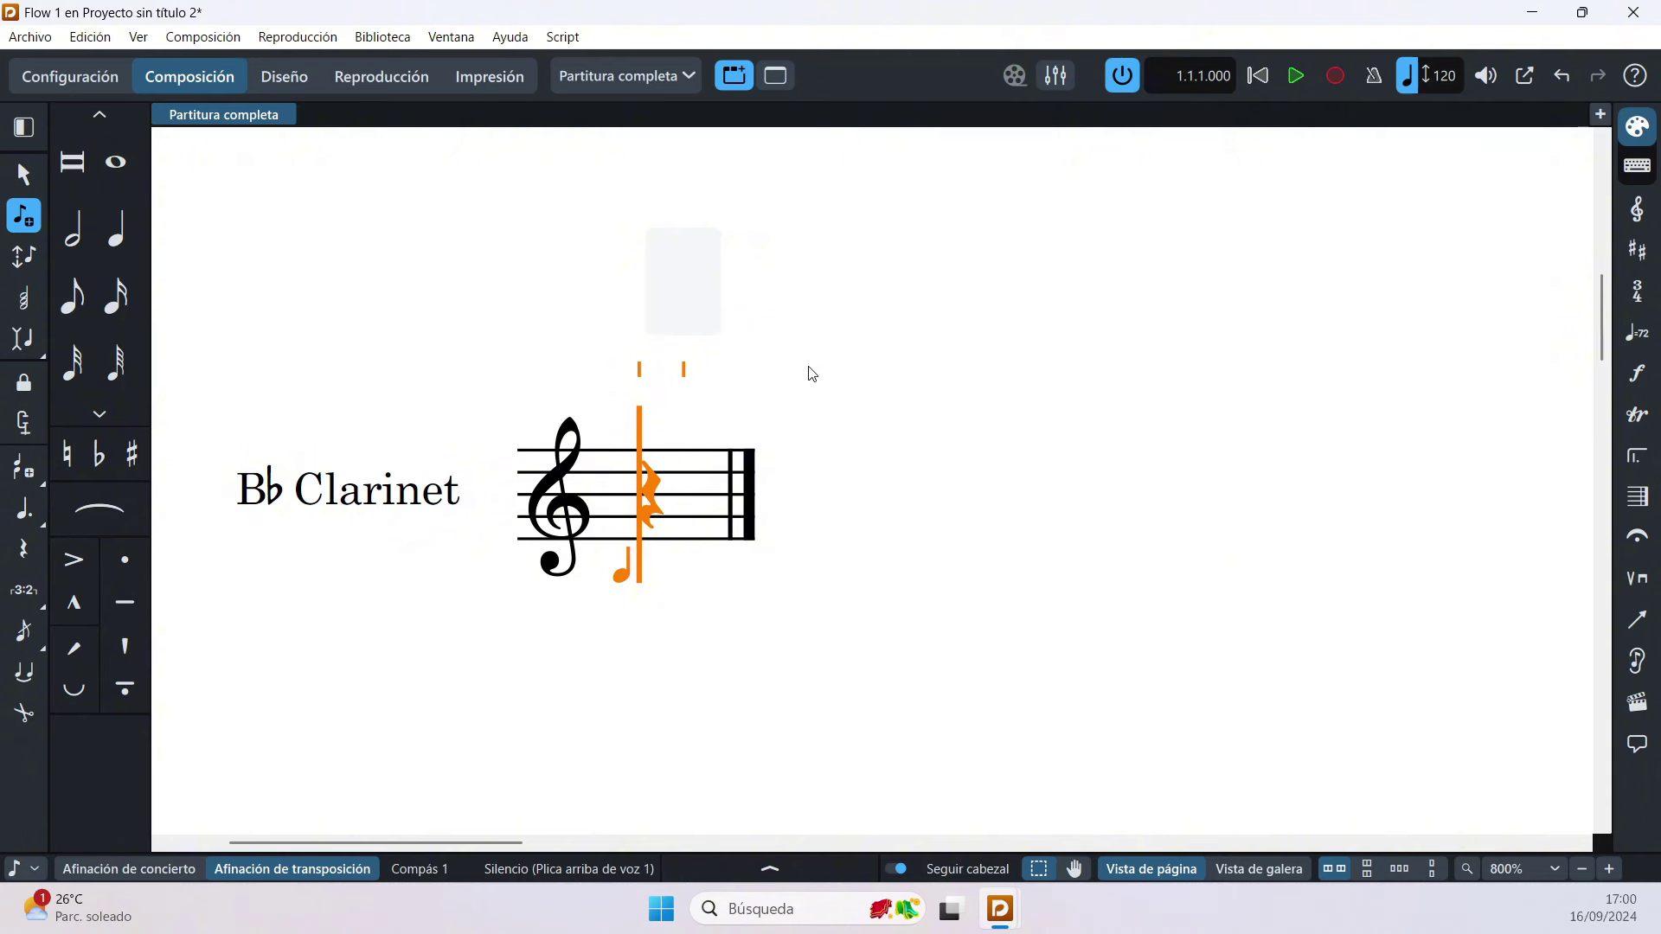
Step: Look through the time signature, tempo, dynamics and ornament notation options, and hide the notations panel
{"action": "key", "text": "ctrl+9"}
{"action": "key", "text": "ctrl+9"}
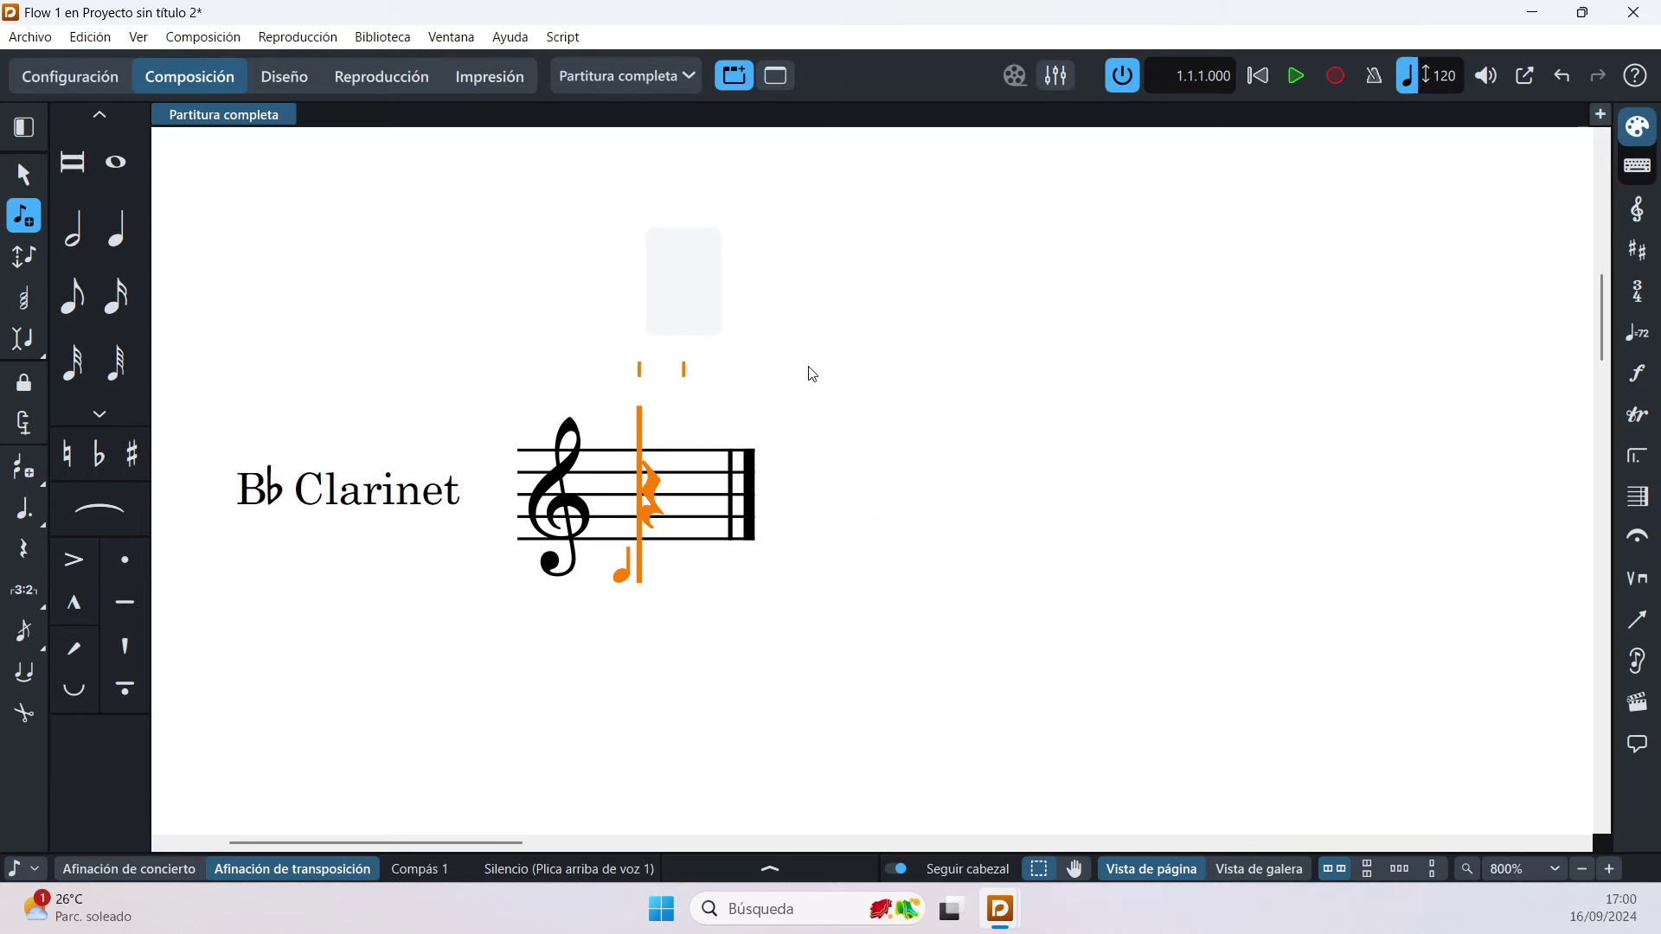
{"action": "left_click", "coordinate": [1637, 291]}
{"action": "left_click", "coordinate": [1638, 332]}
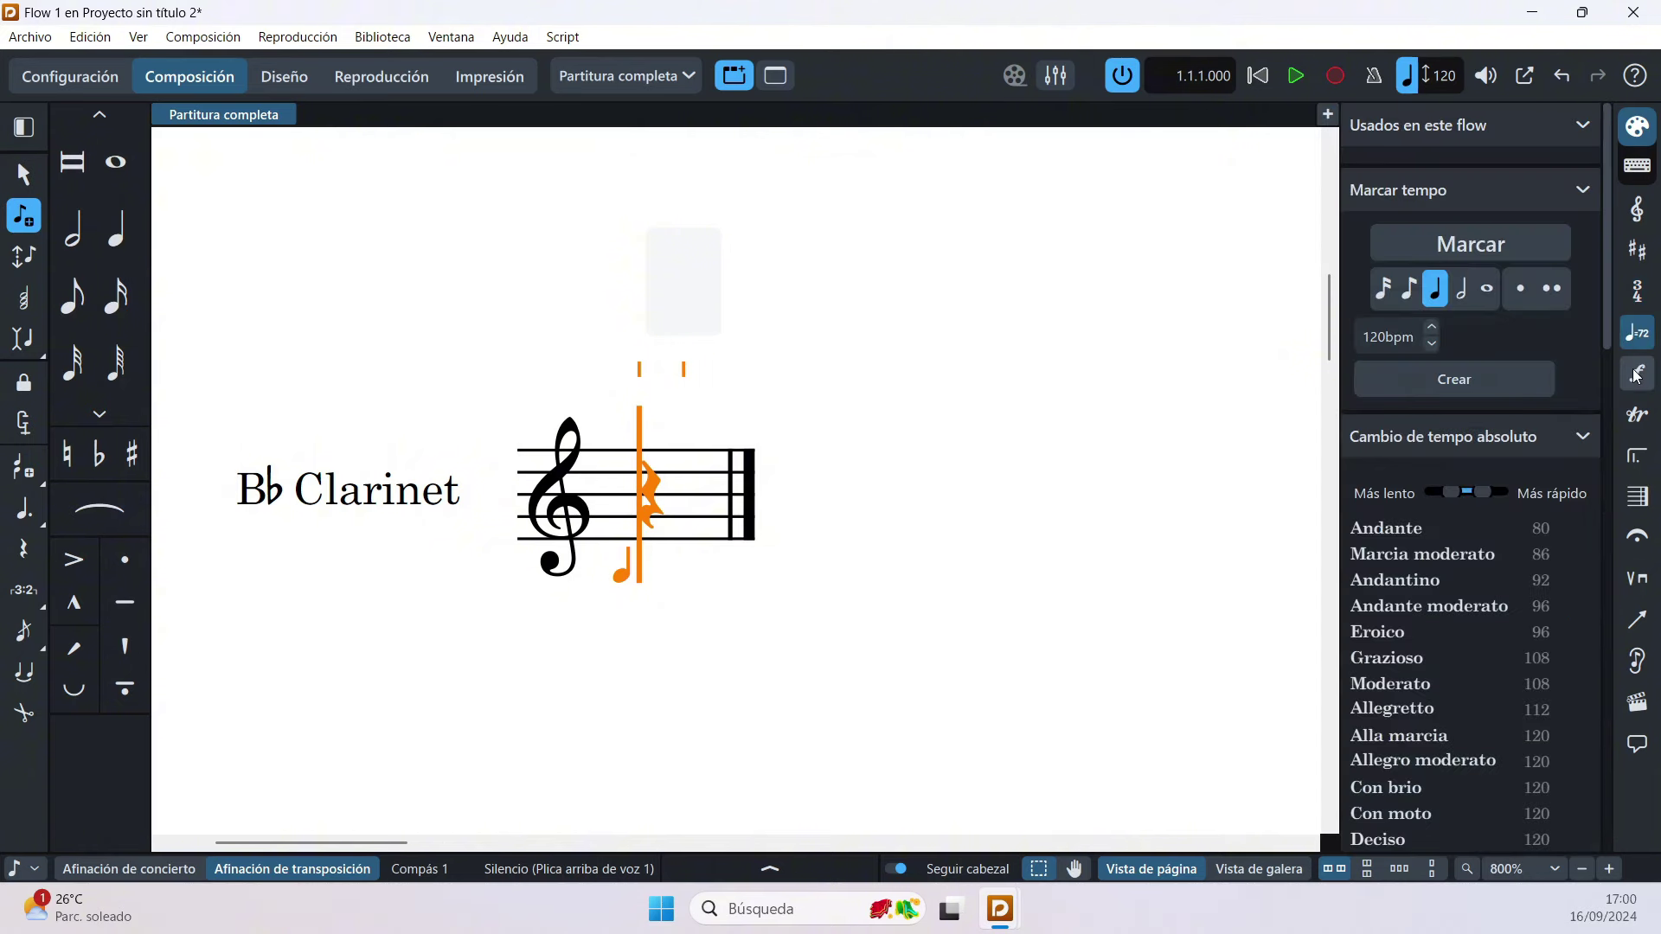
{"action": "left_click", "coordinate": [1638, 373]}
{"action": "left_click", "coordinate": [1641, 414]}
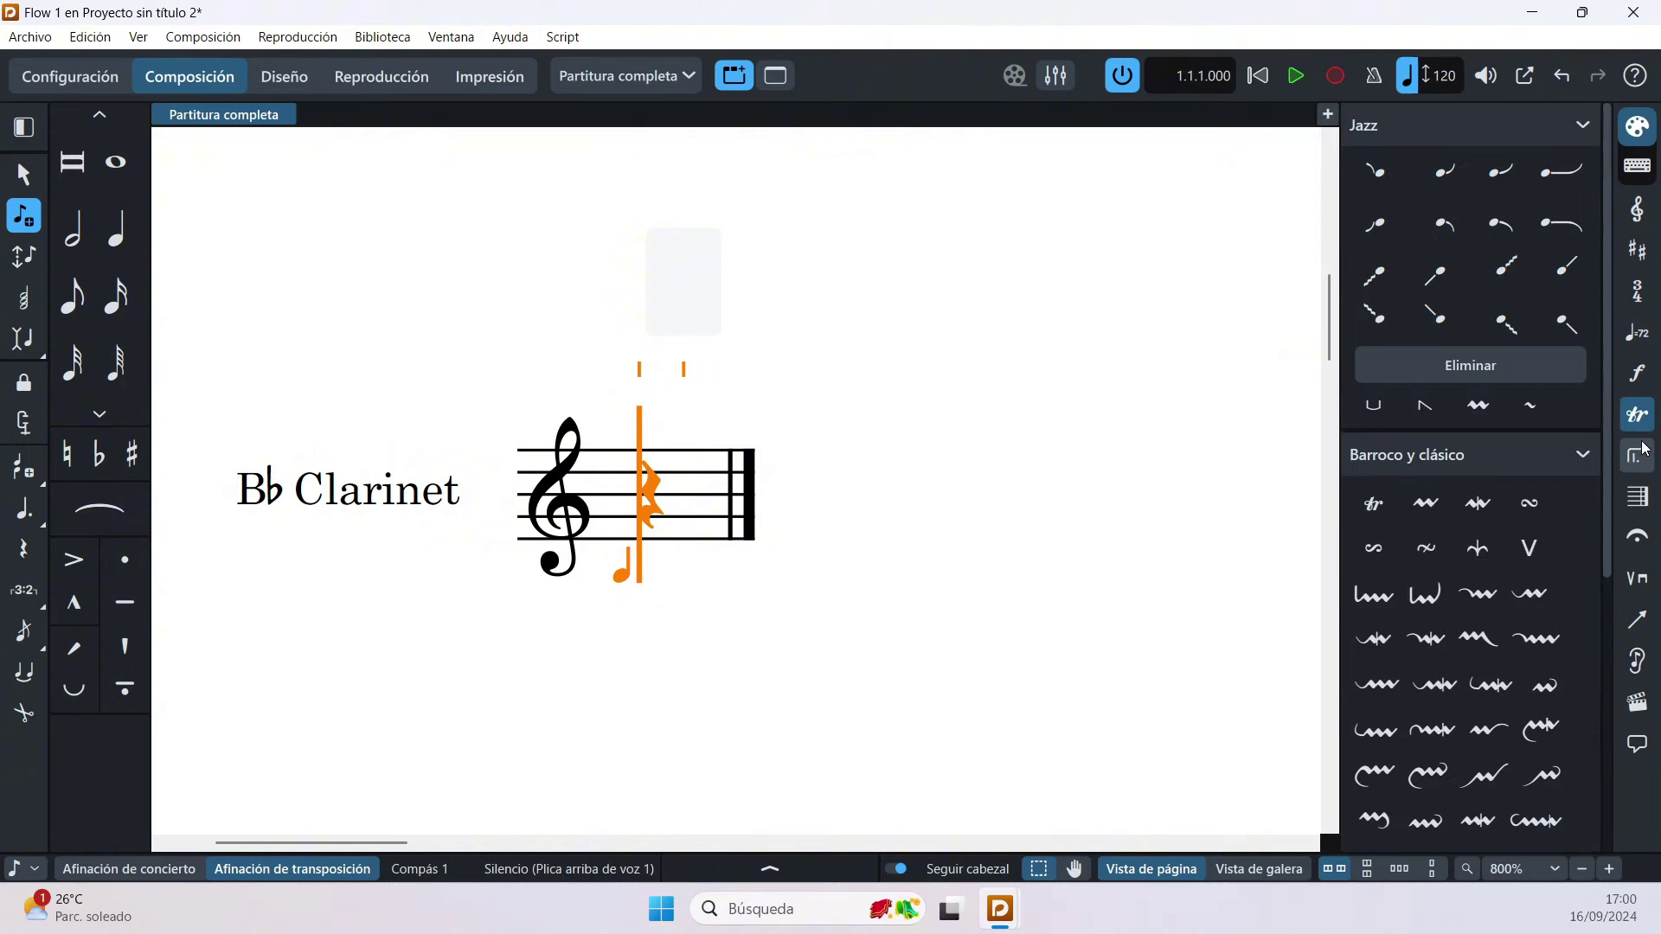
{"action": "key", "text": "ctrl+9"}
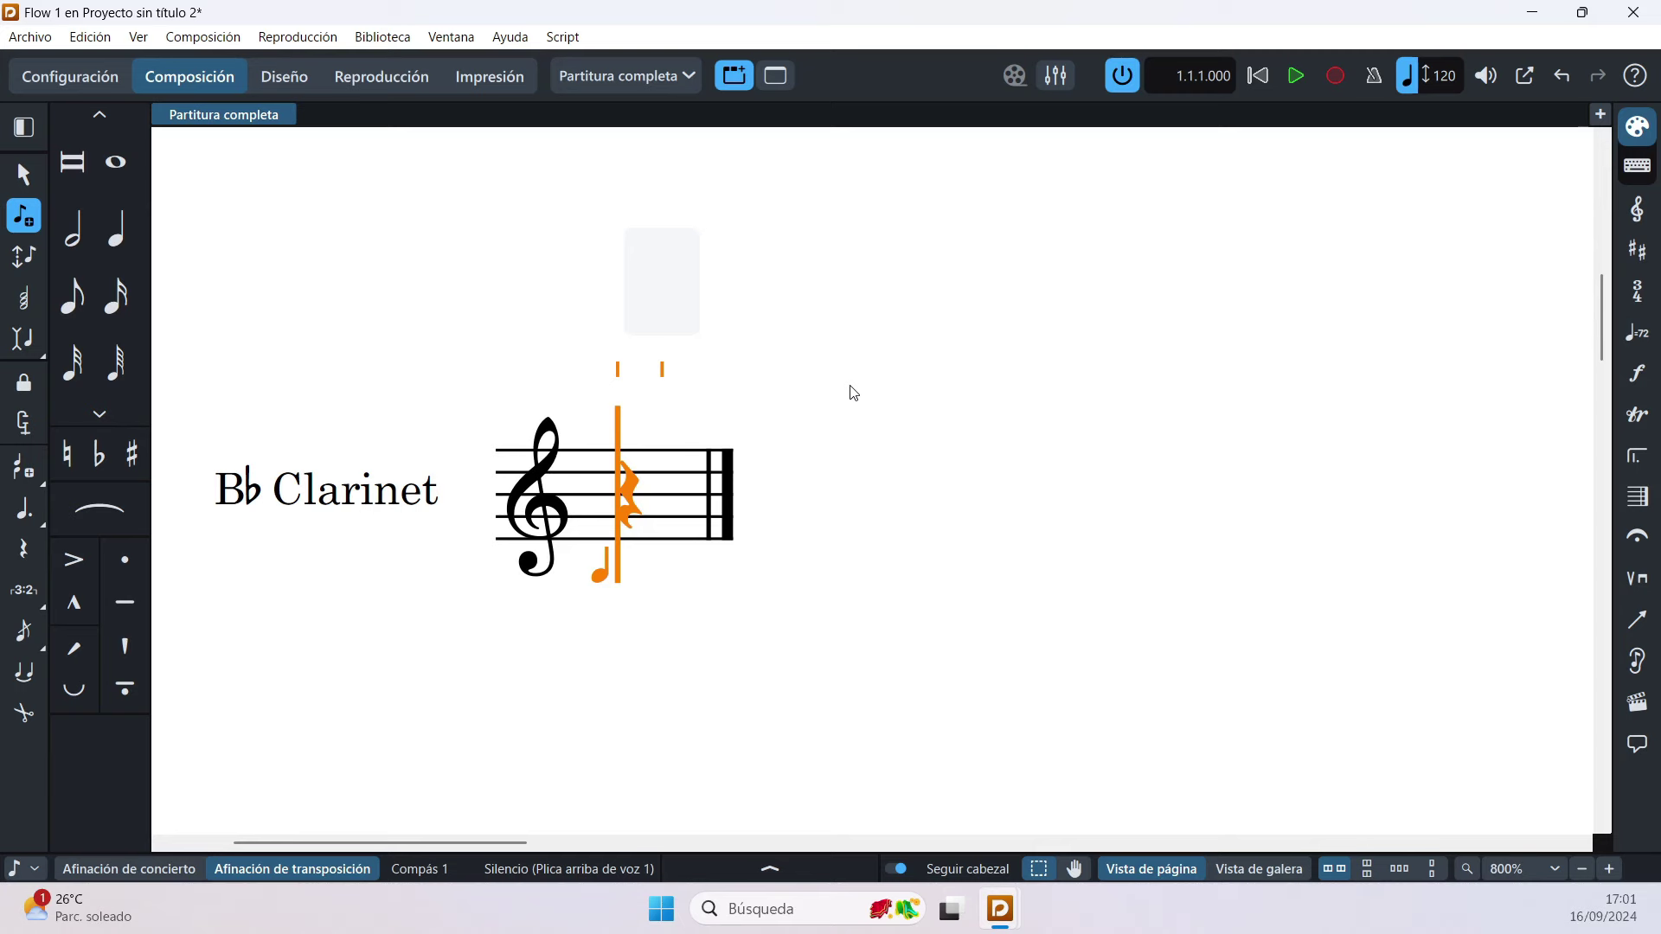
Step: Add a 4/4 time signature at the start of the clarinet staff using the time signature popover
{"action": "key", "text": "shift+m"}
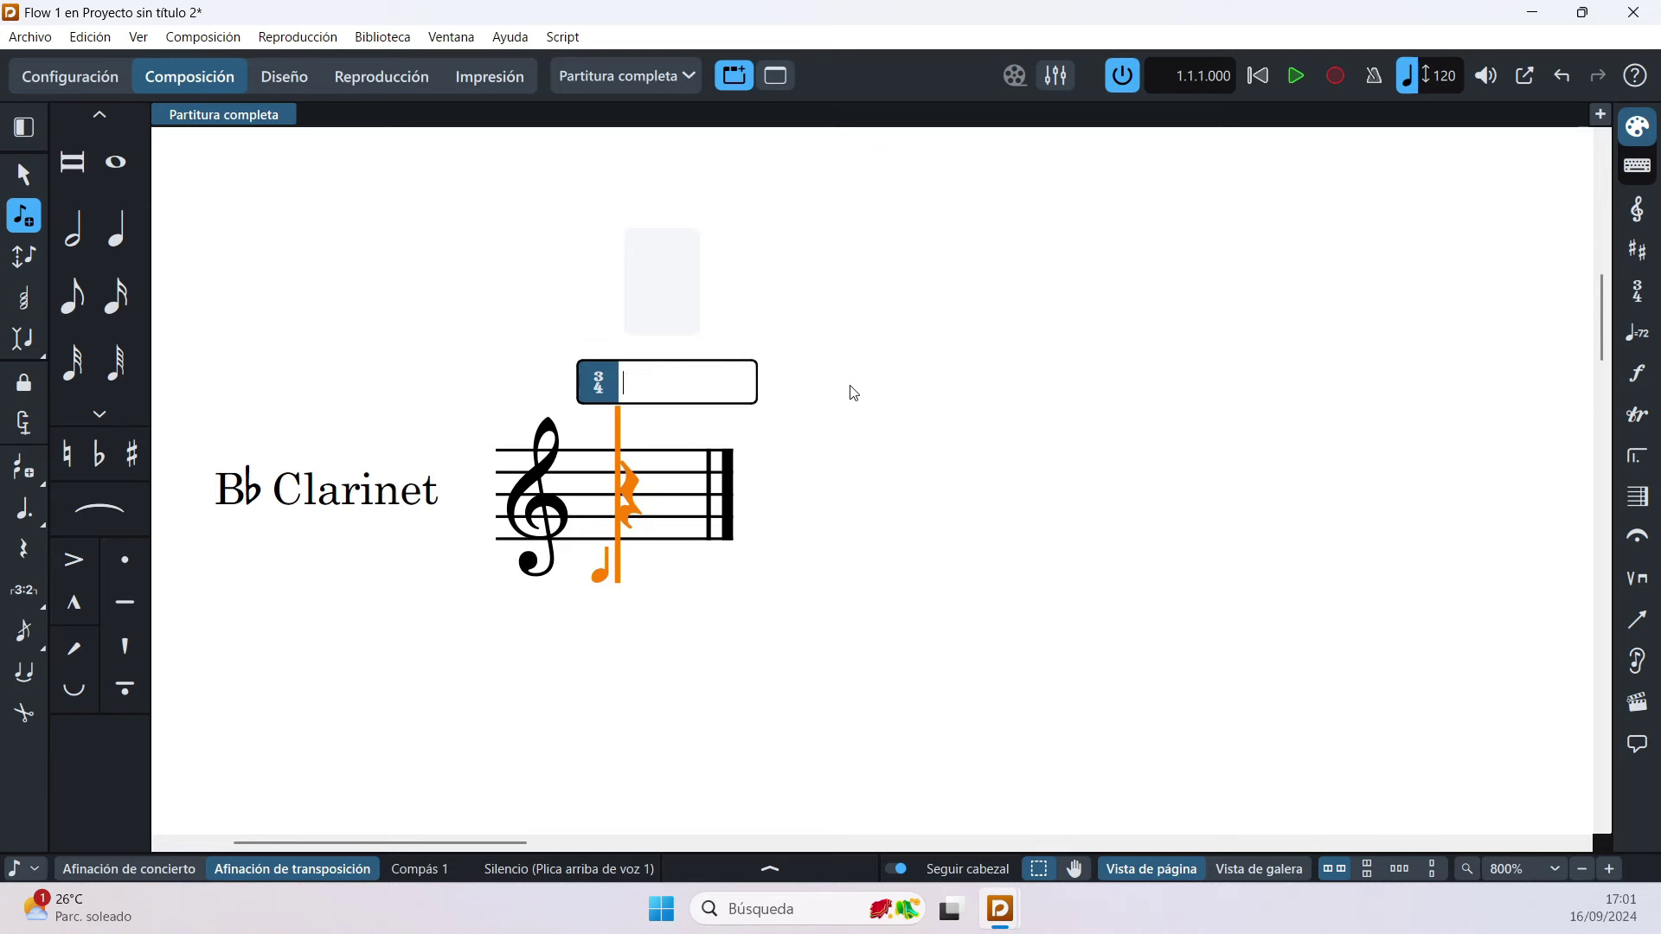
{"action": "type", "text": "4"}
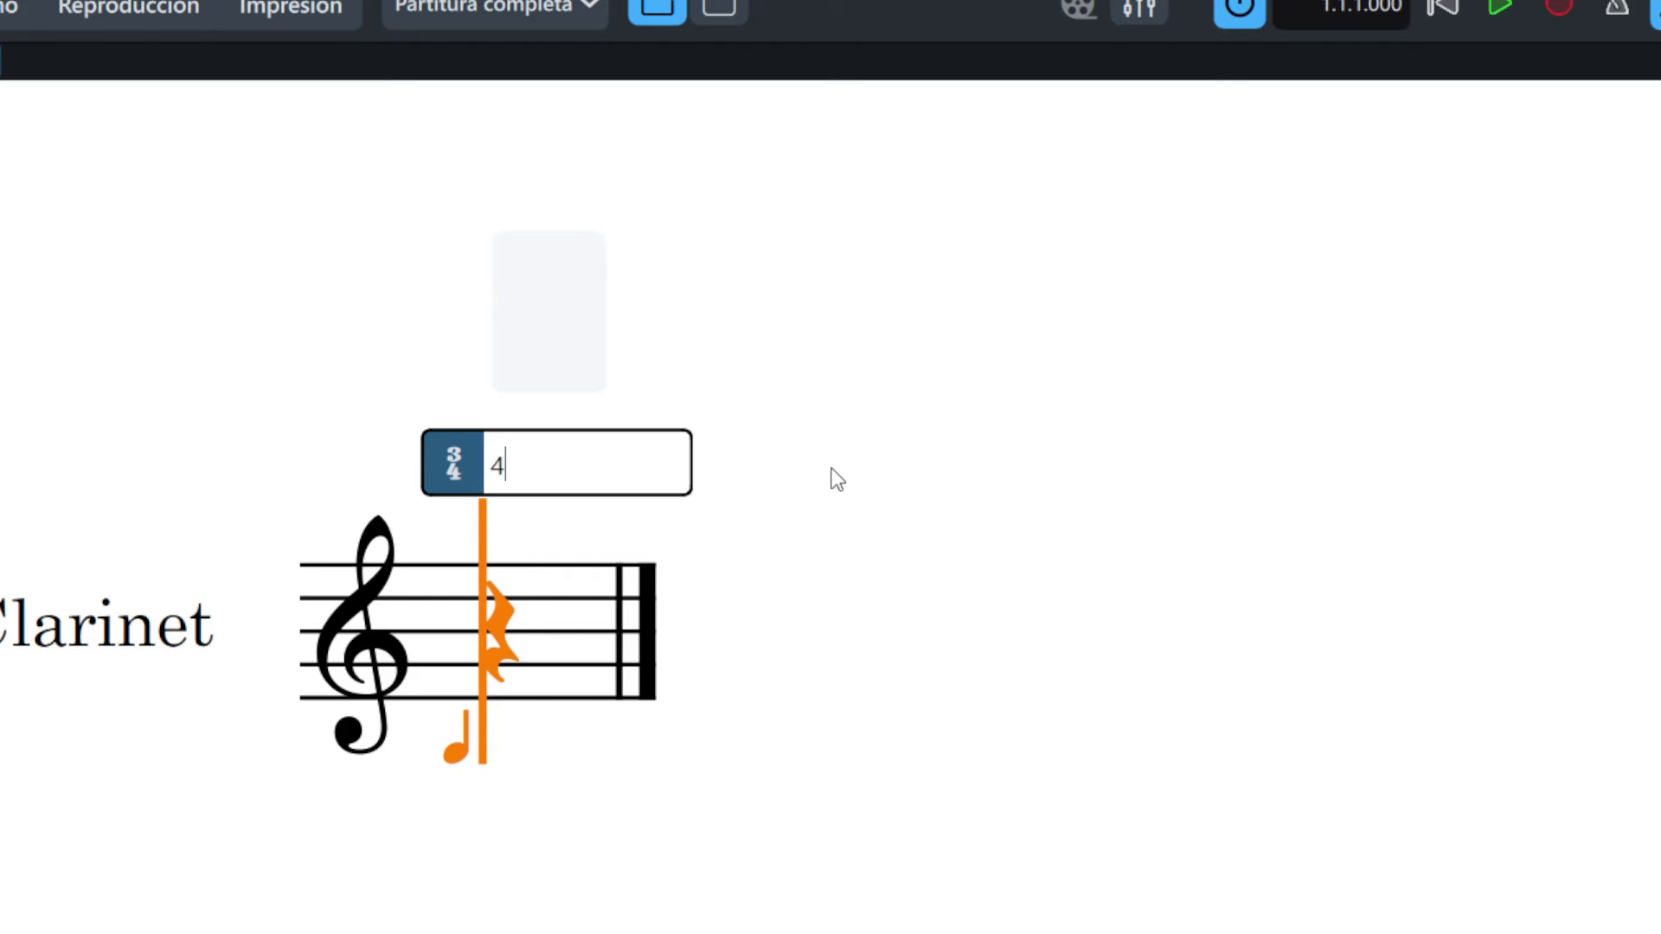
{"action": "type", "text": "/4"}
{"action": "key", "text": "Return"}
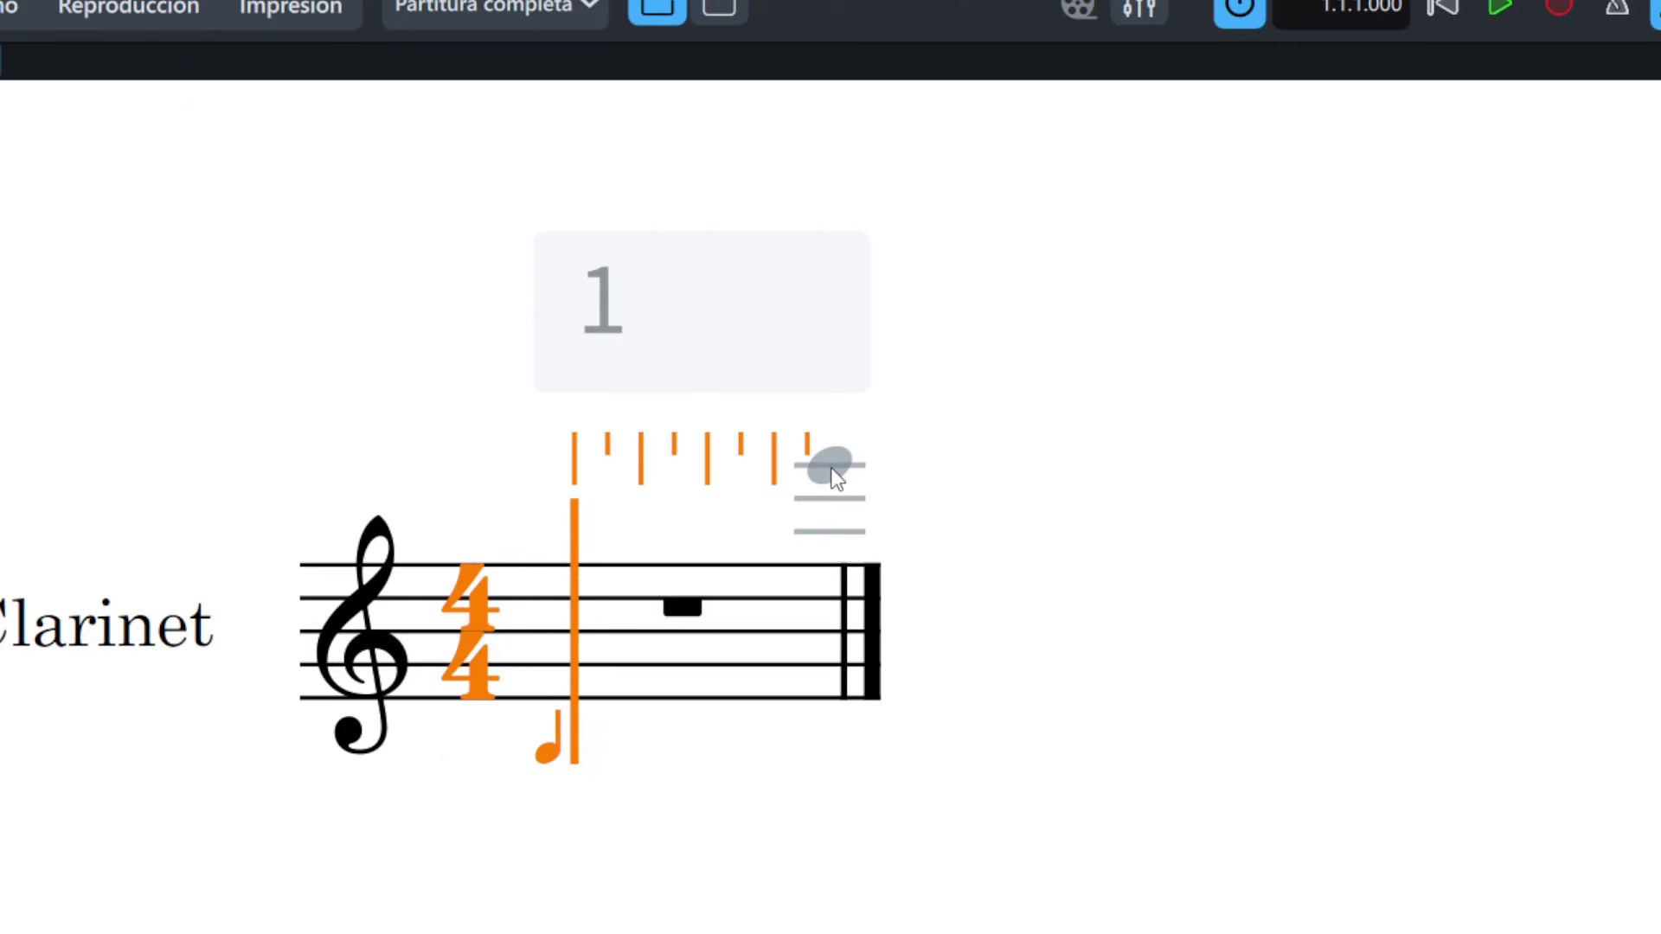
{"action": "key", "text": "shift+m"}
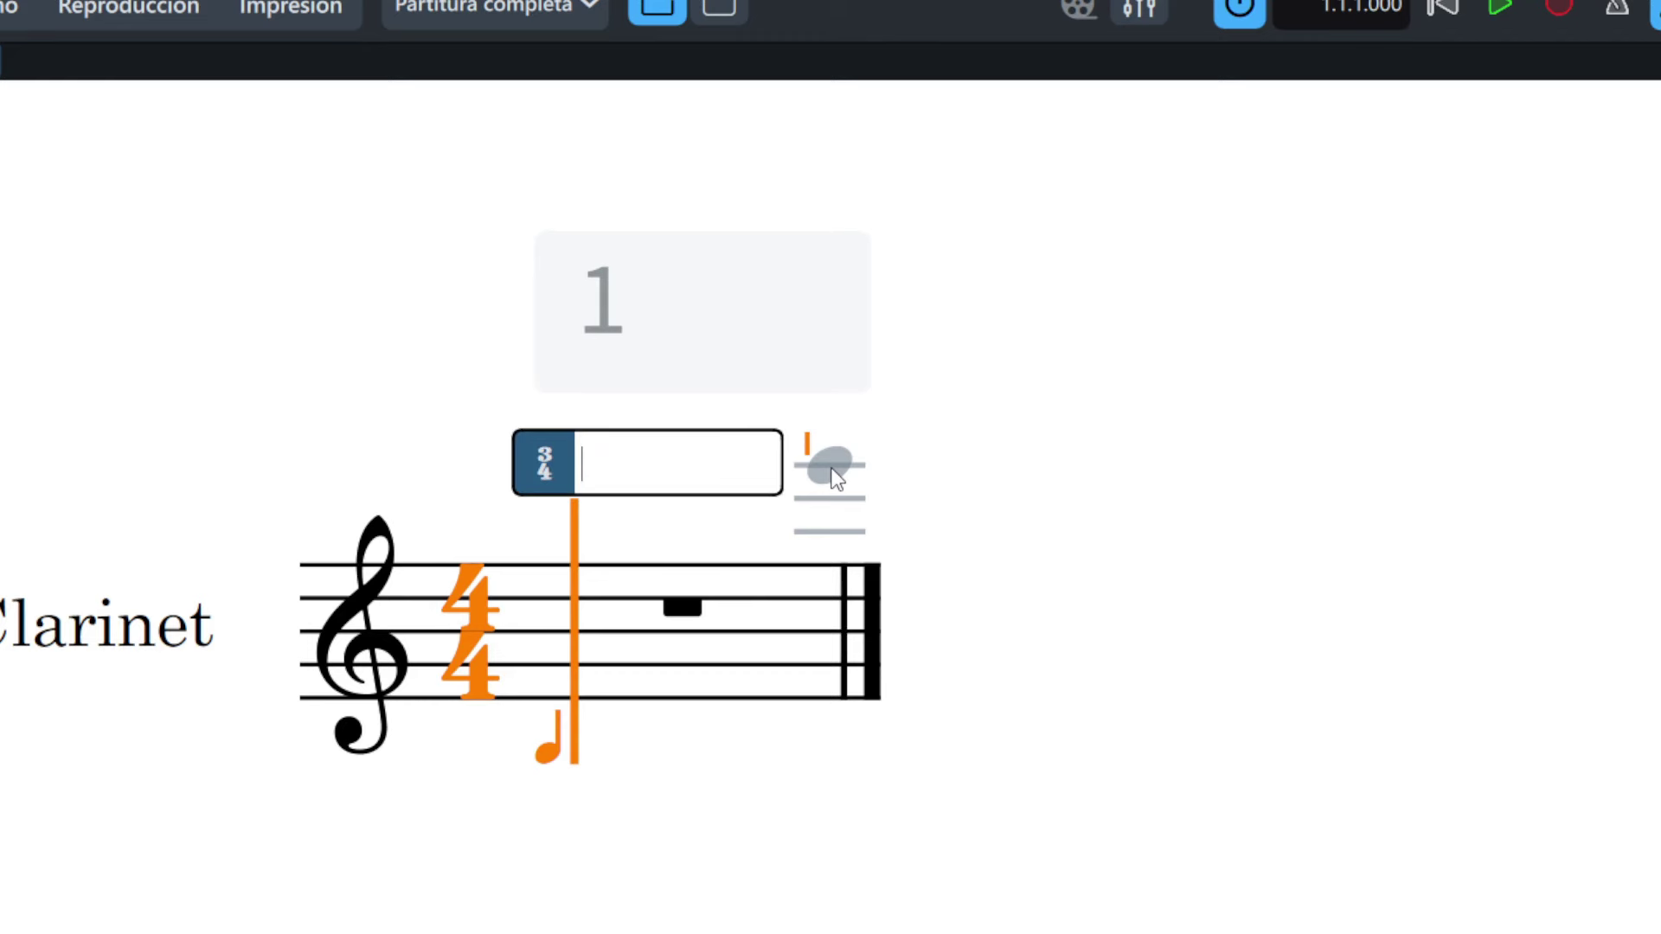
{"action": "key", "text": "Escape"}
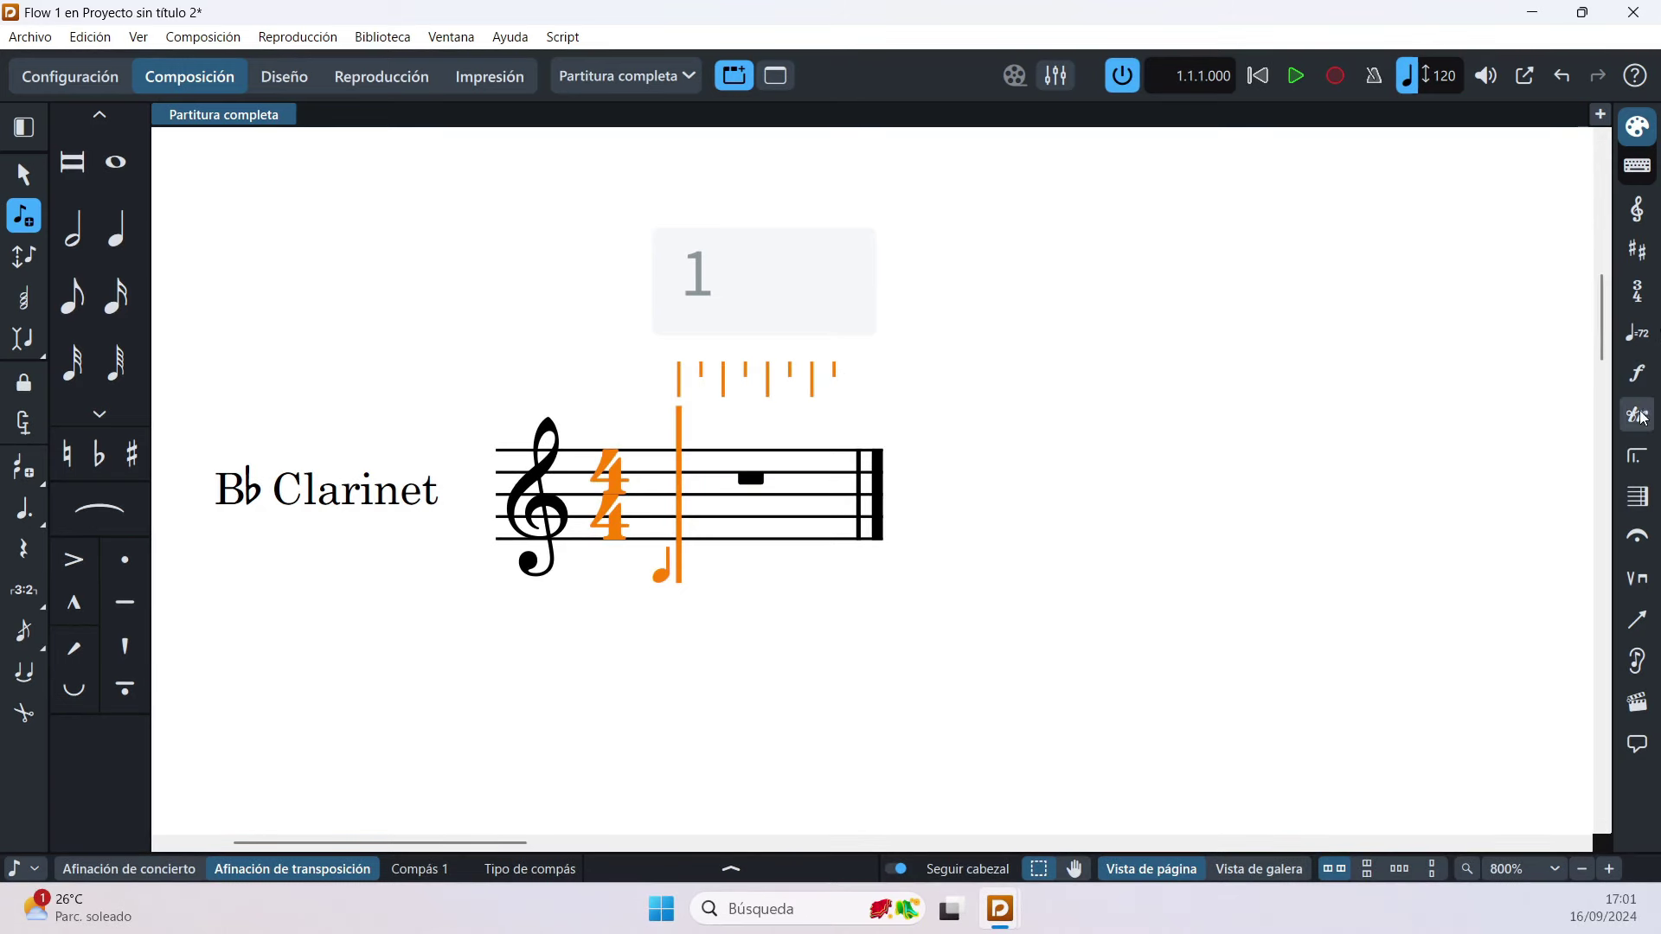
Step: Show the bar and barline options and add 4 bars to the flow through the bars popover
{"action": "left_click", "coordinate": [1640, 500]}
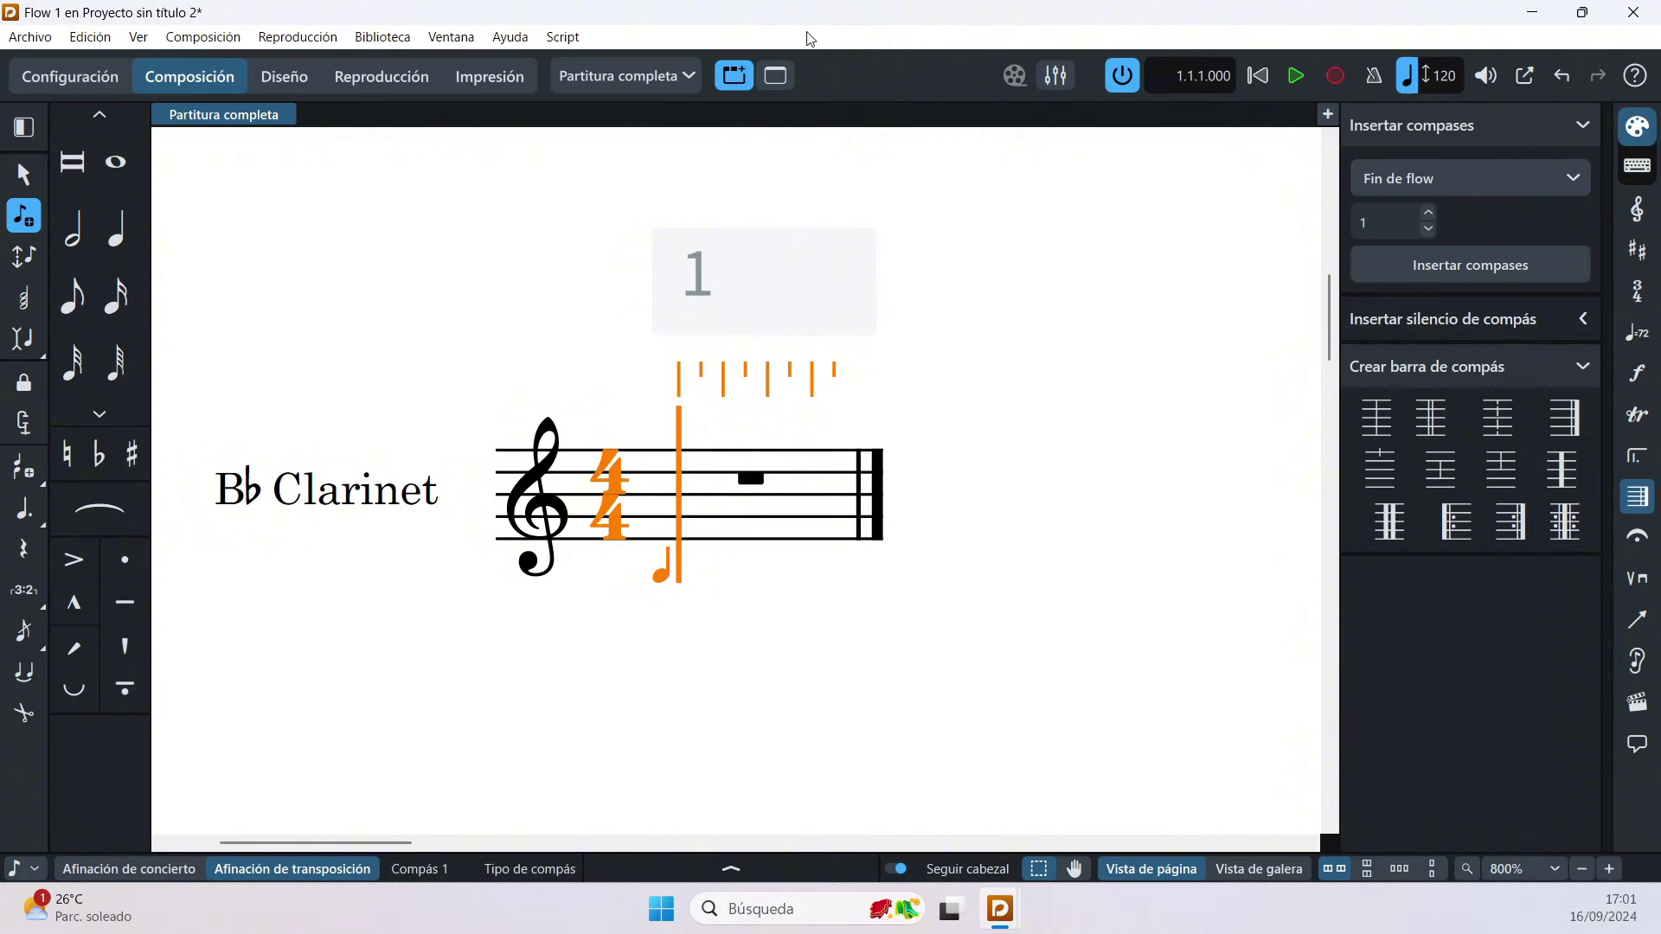
{"action": "key", "text": "shift+b"}
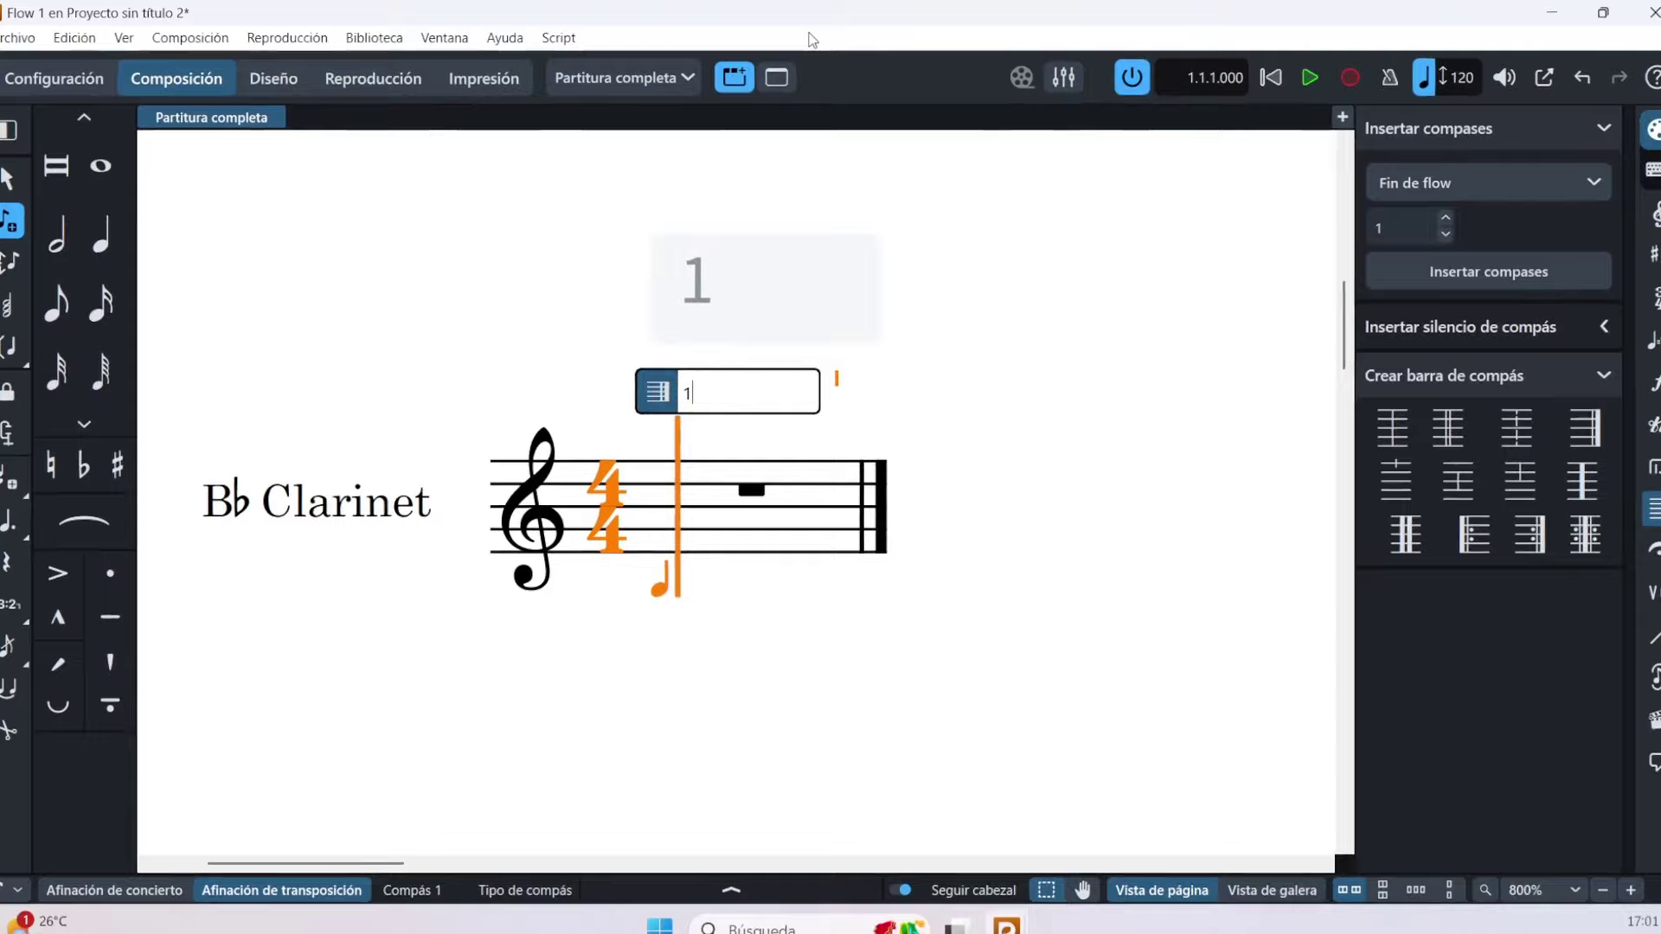
{"action": "key", "text": "BackSpace"}
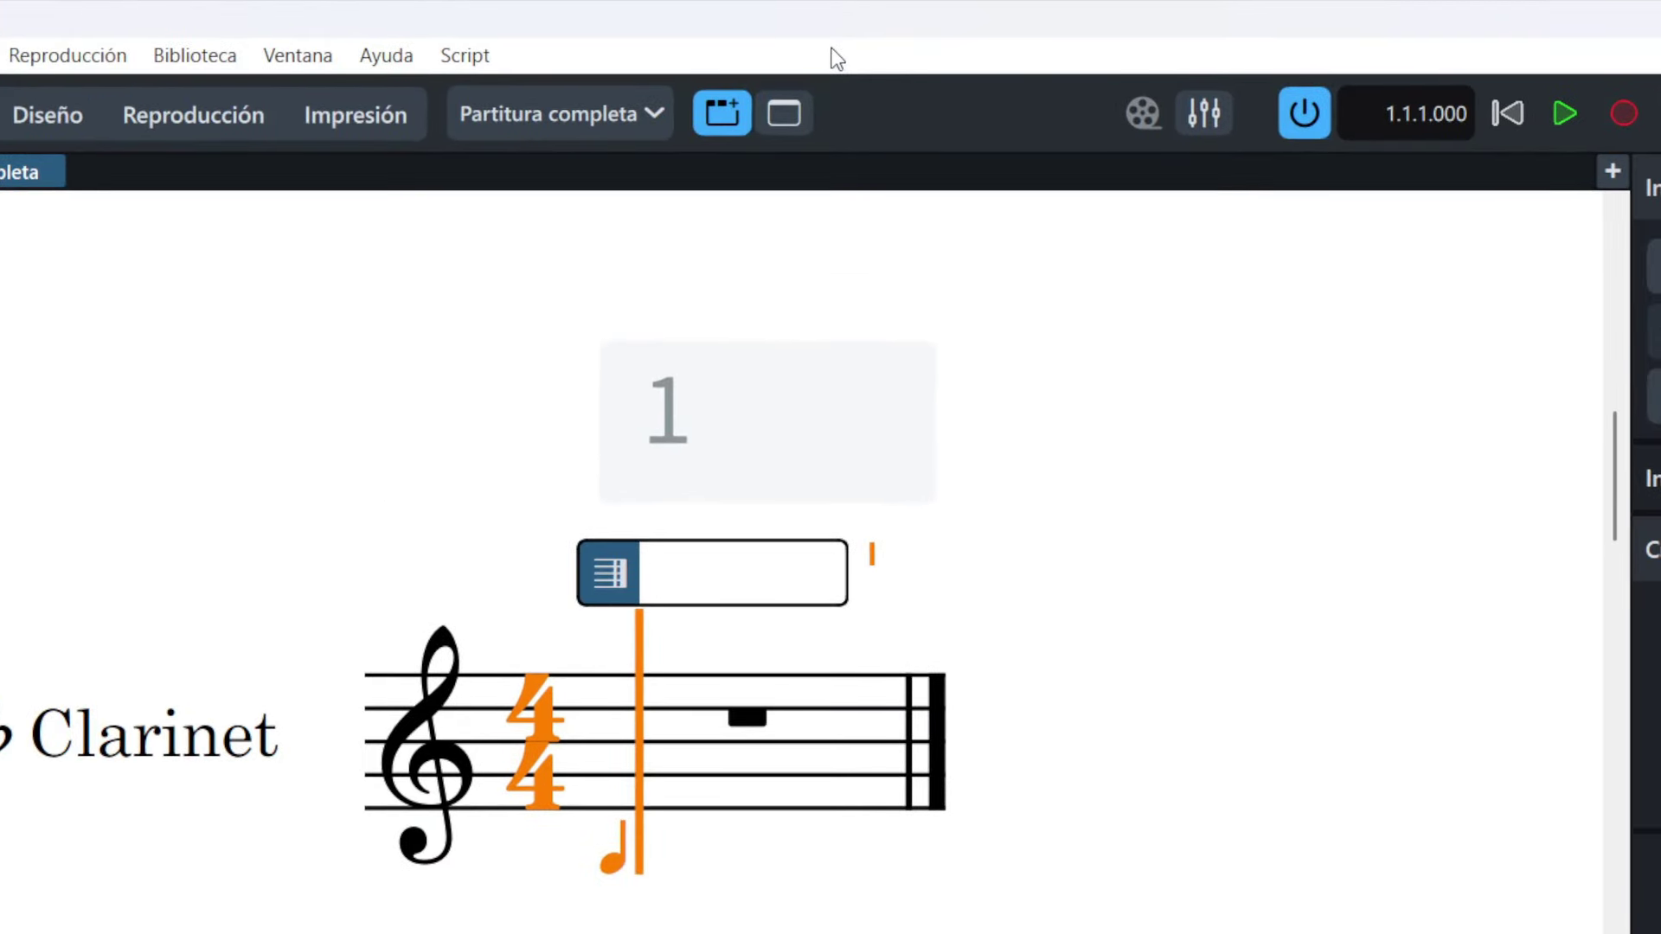
{"action": "type", "text": "4"}
{"action": "key", "text": "Return"}
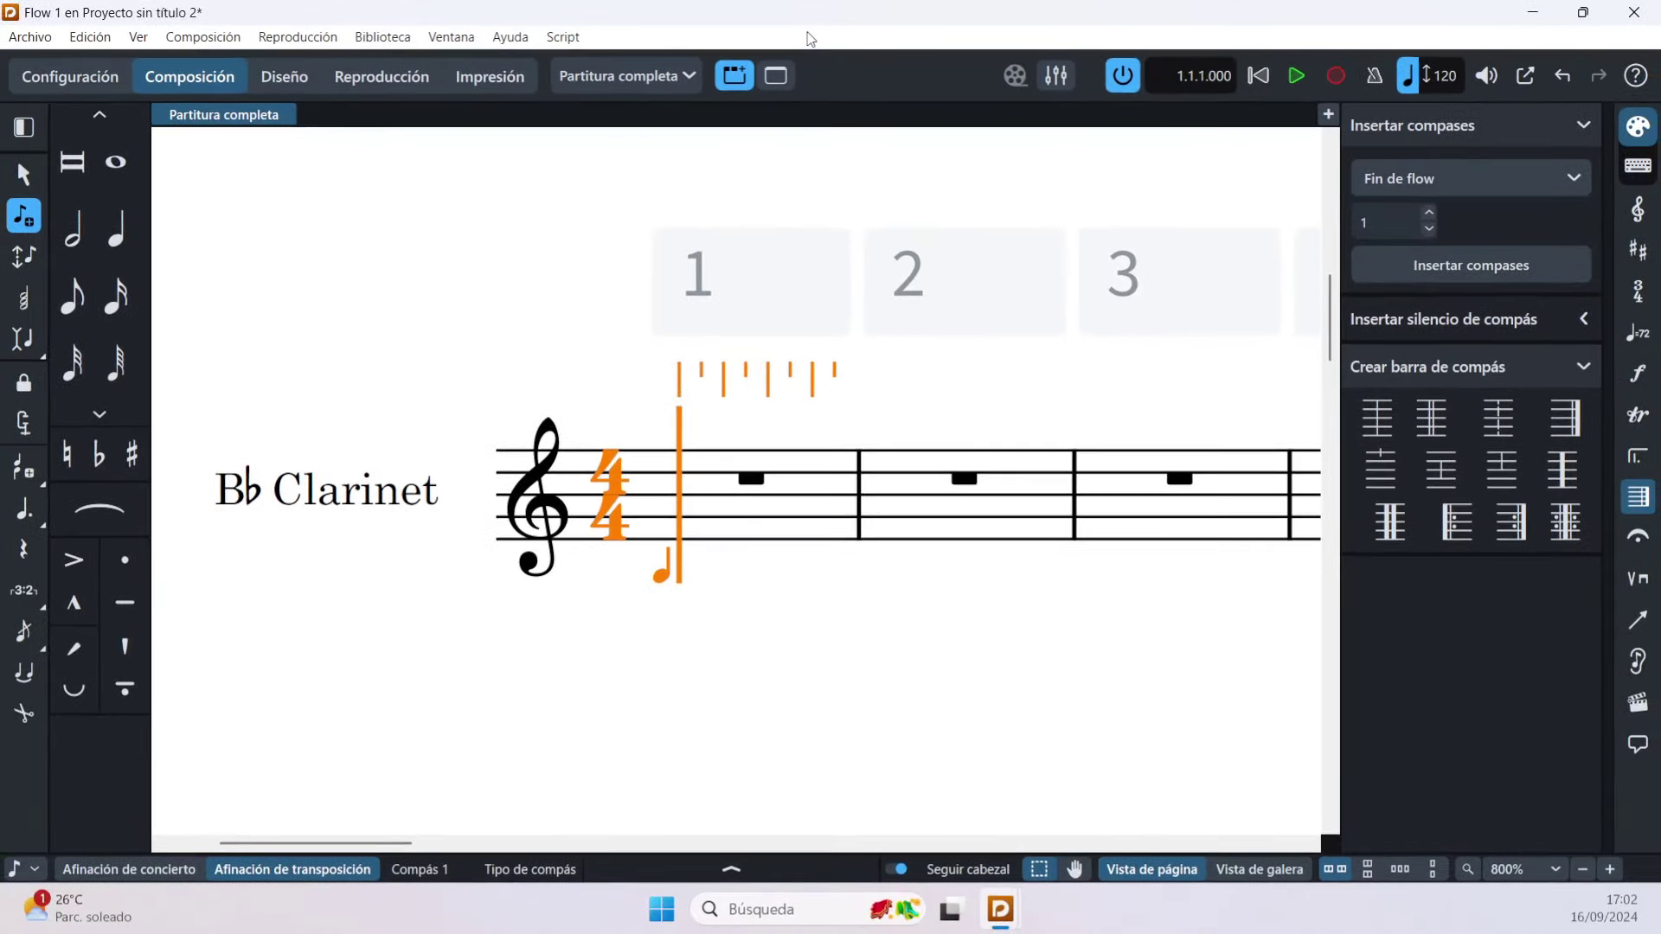
{"action": "key", "text": "ctrl+minus"}
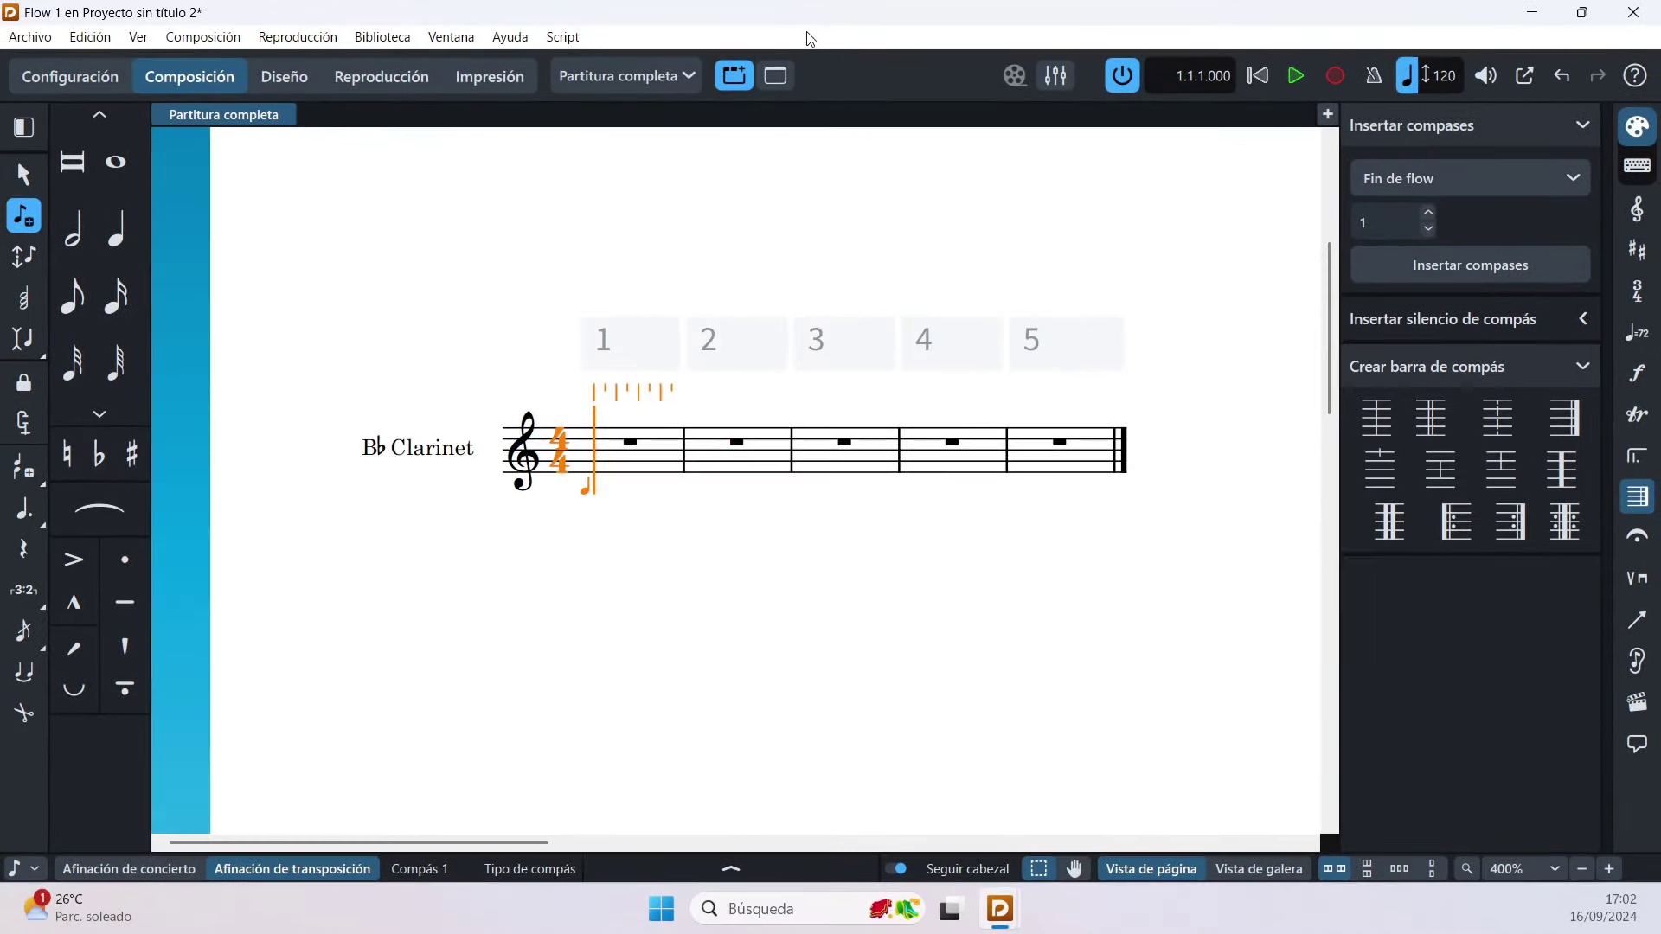
Step: Delete two bars from the flow by entering -2 in the bars popover
{"action": "key", "text": "shift+b"}
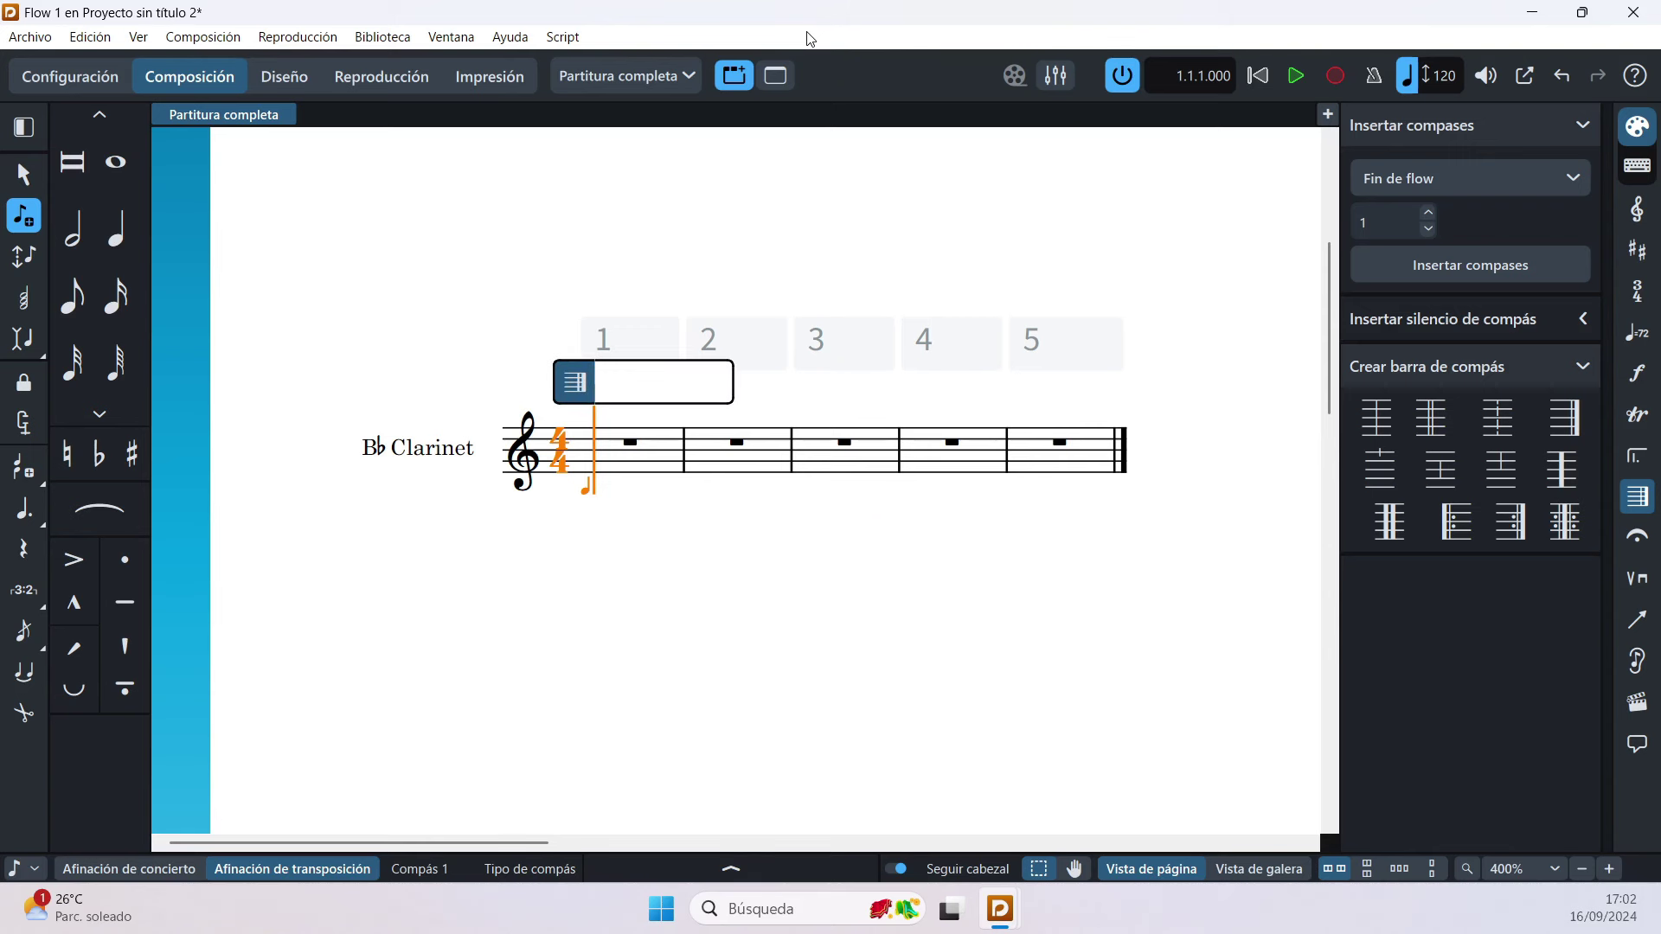
{"action": "type", "text": "-2"}
{"action": "key", "text": "Return"}
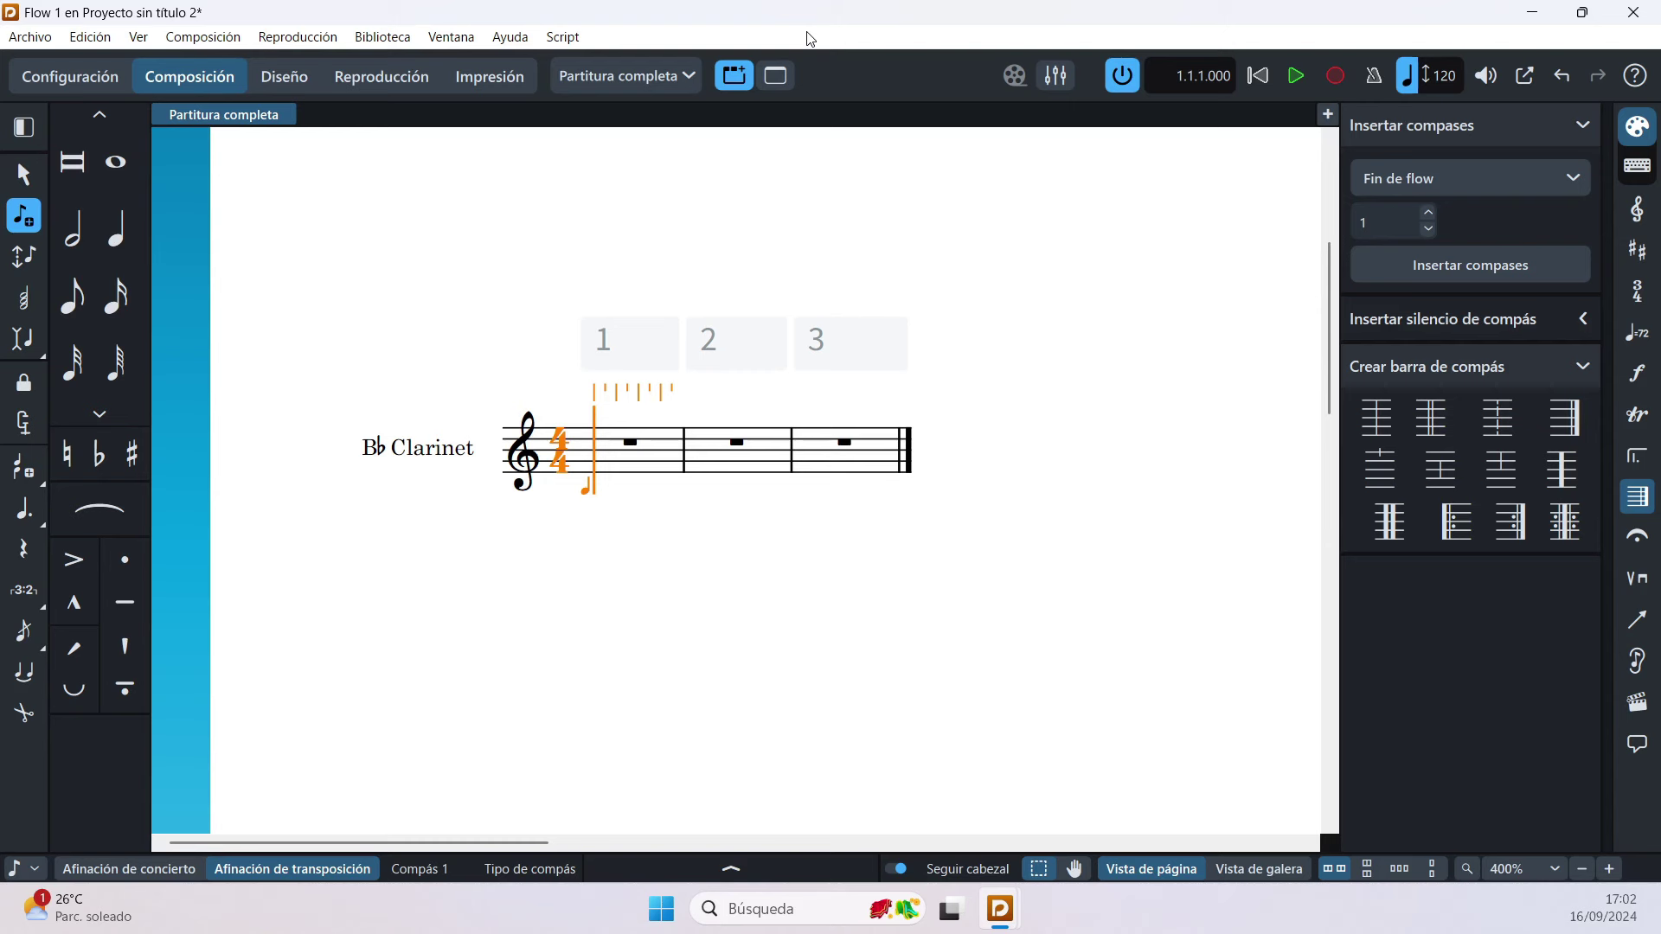
Step: Add 60 bars to the flow through the bars popover
{"action": "key", "text": "shift+b"}
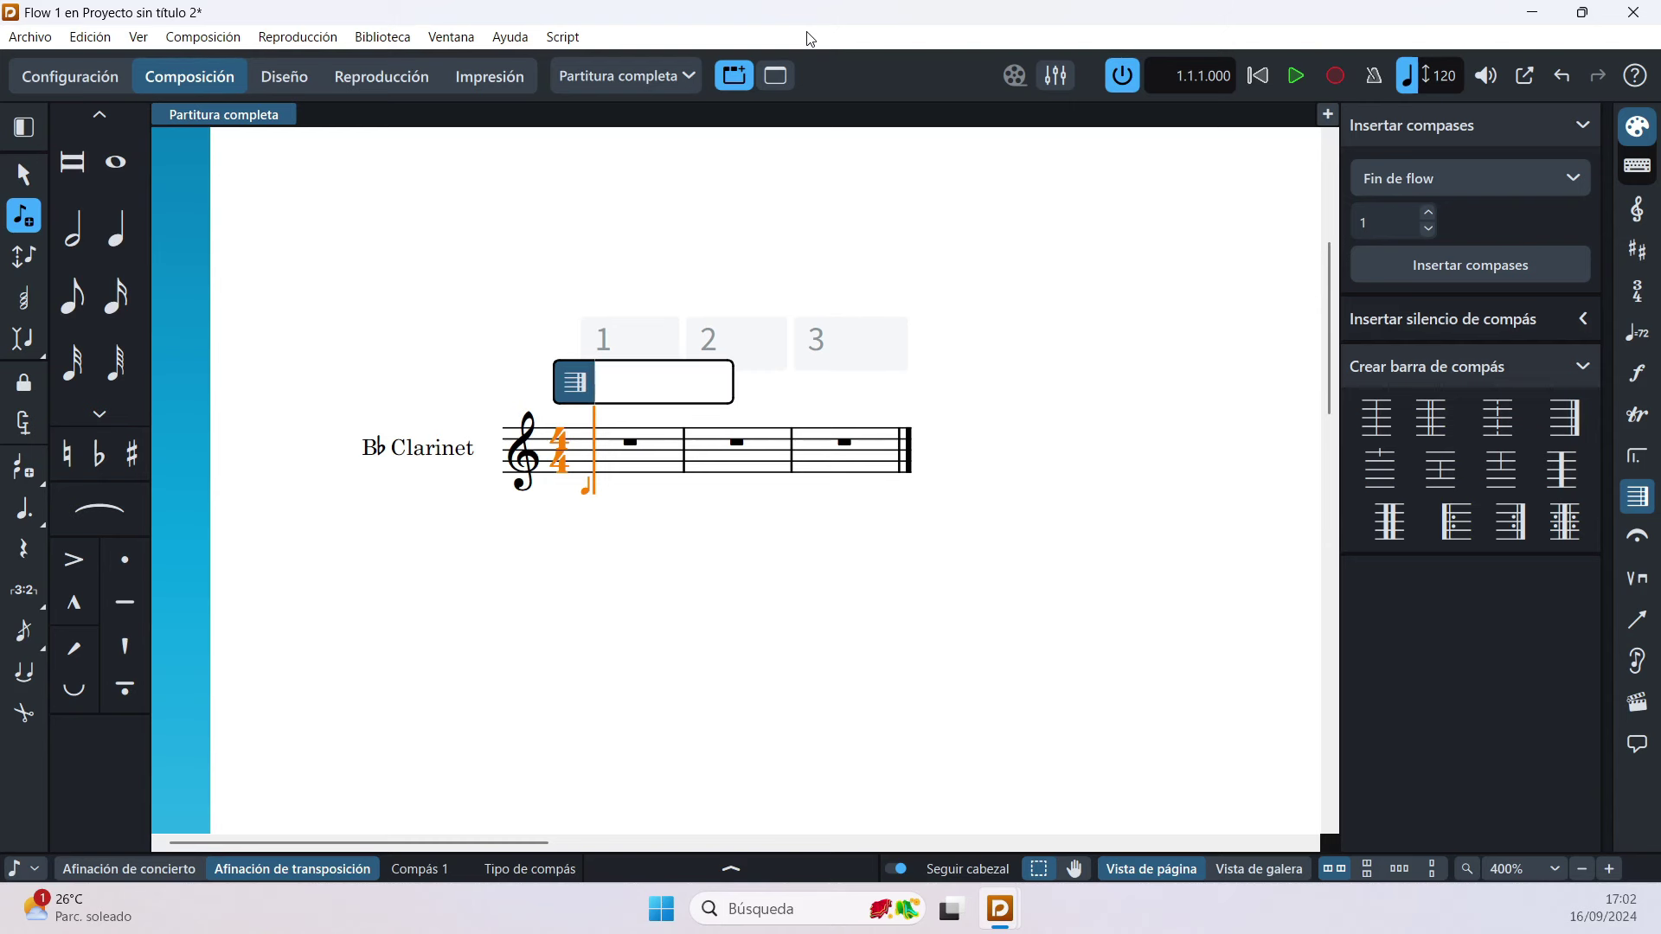
{"action": "type", "text": "60"}
{"action": "key", "text": "Return"}
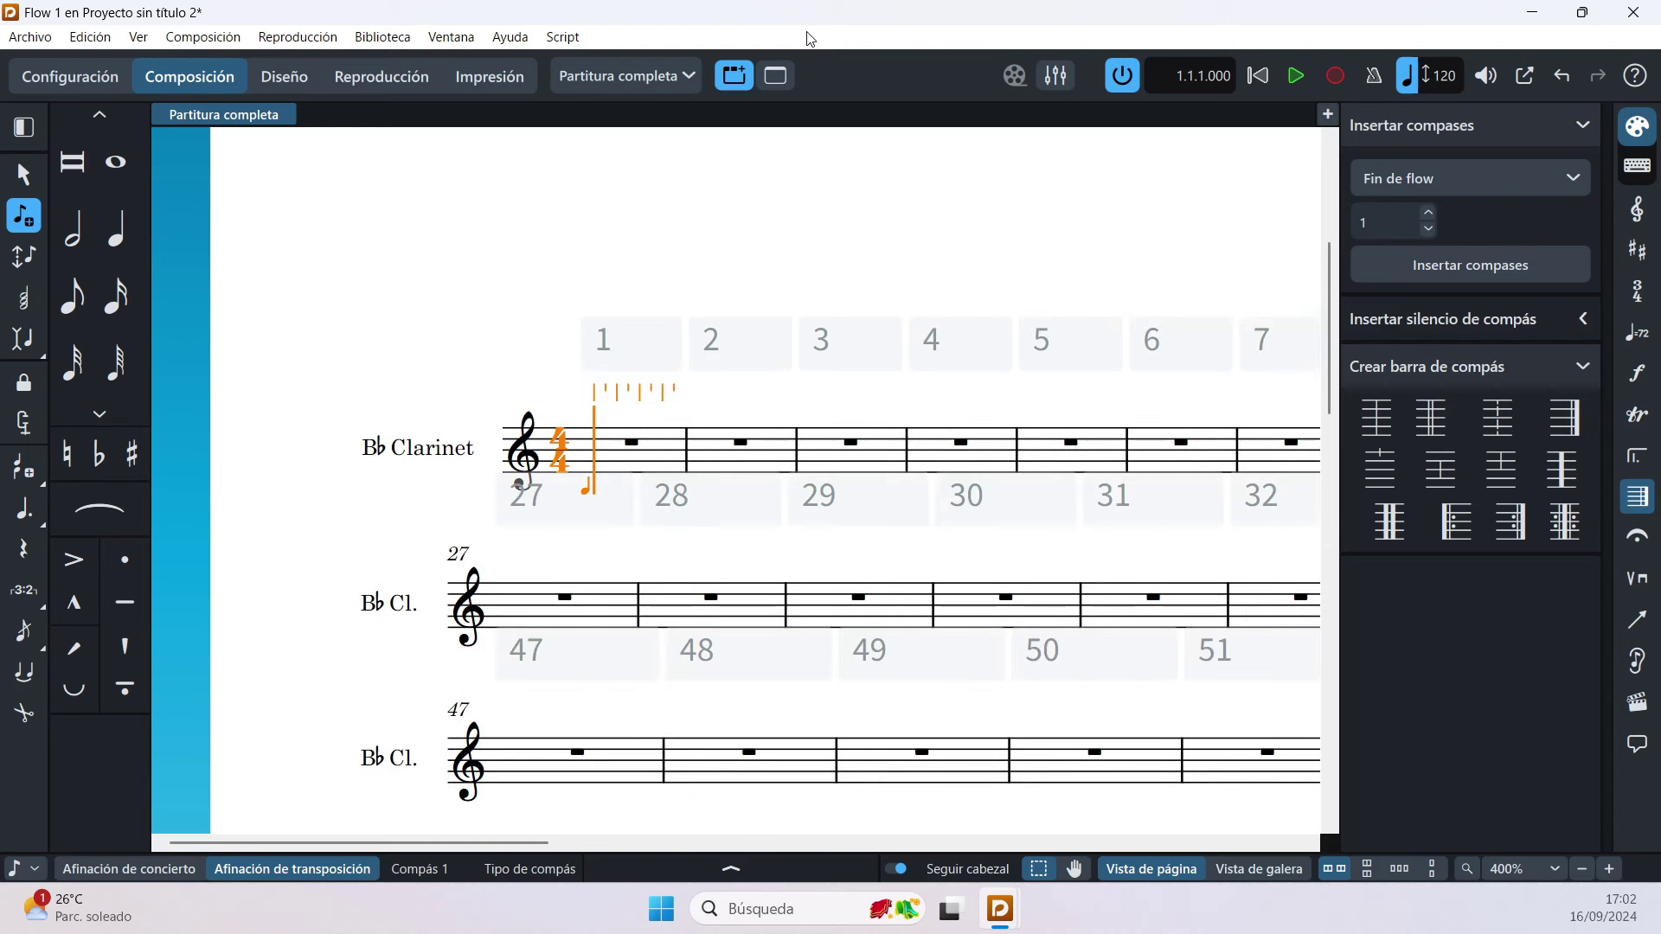
Step: Look over the layout of the clarinet staves across the page, ending at bar 1 at 800% zoom
{"action": "key", "text": "ctrl+equal"}
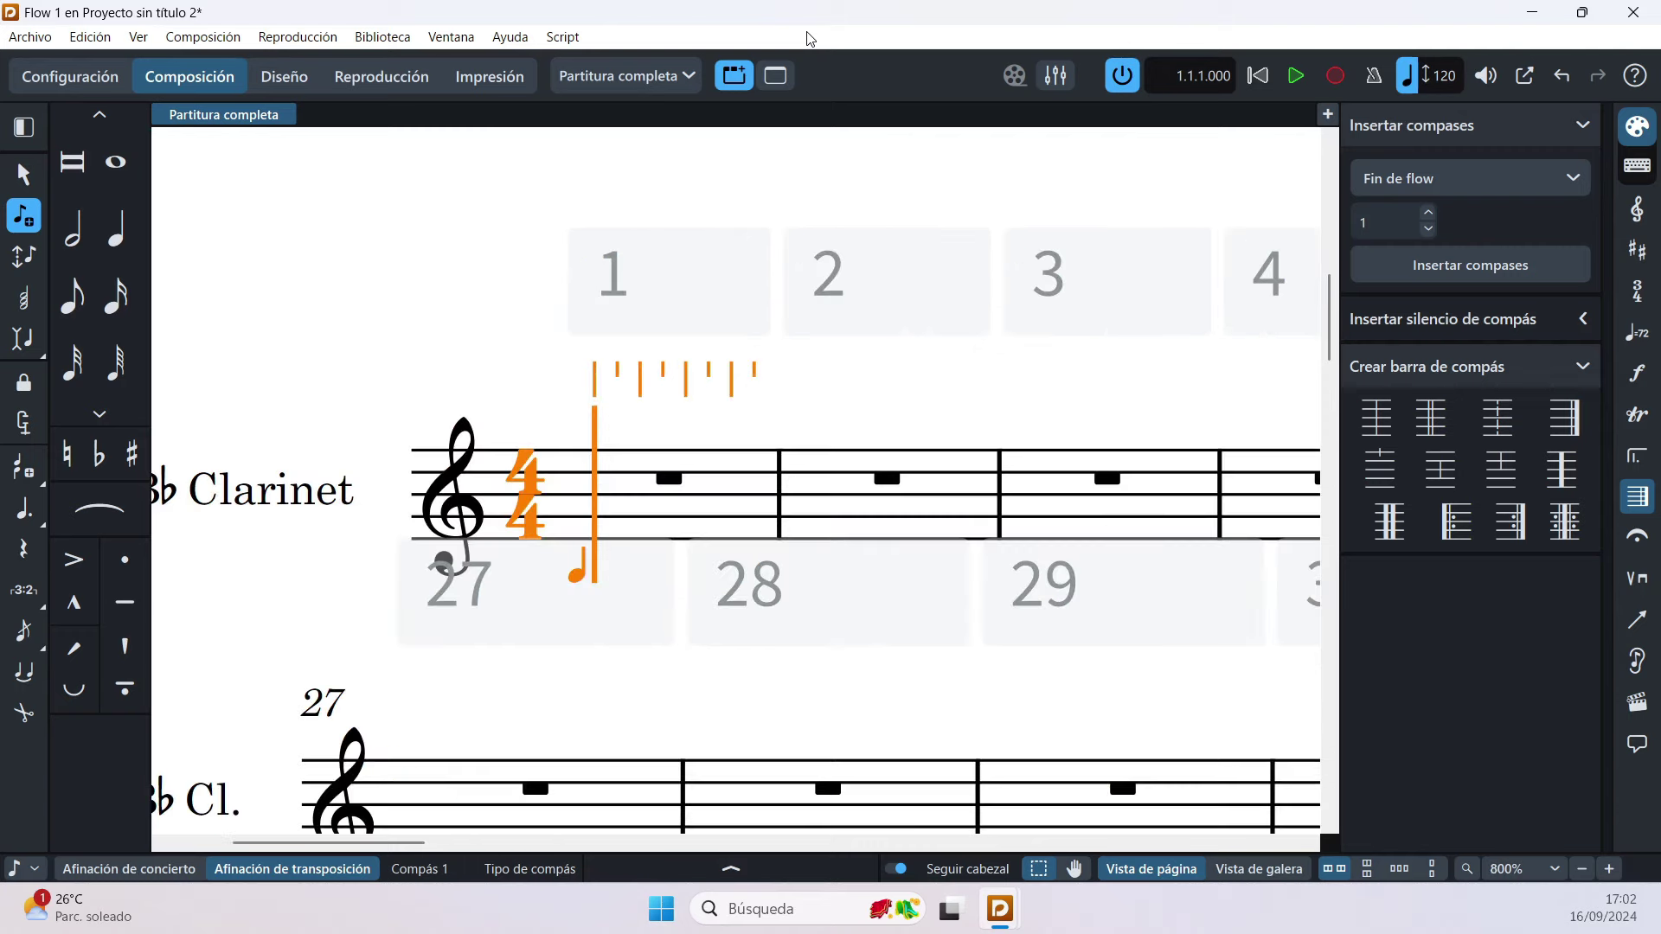
{"action": "key", "text": "ctrl+minus"}
{"action": "key", "text": "ctrl+minus"}
{"action": "key", "text": "ctrl+minus"}
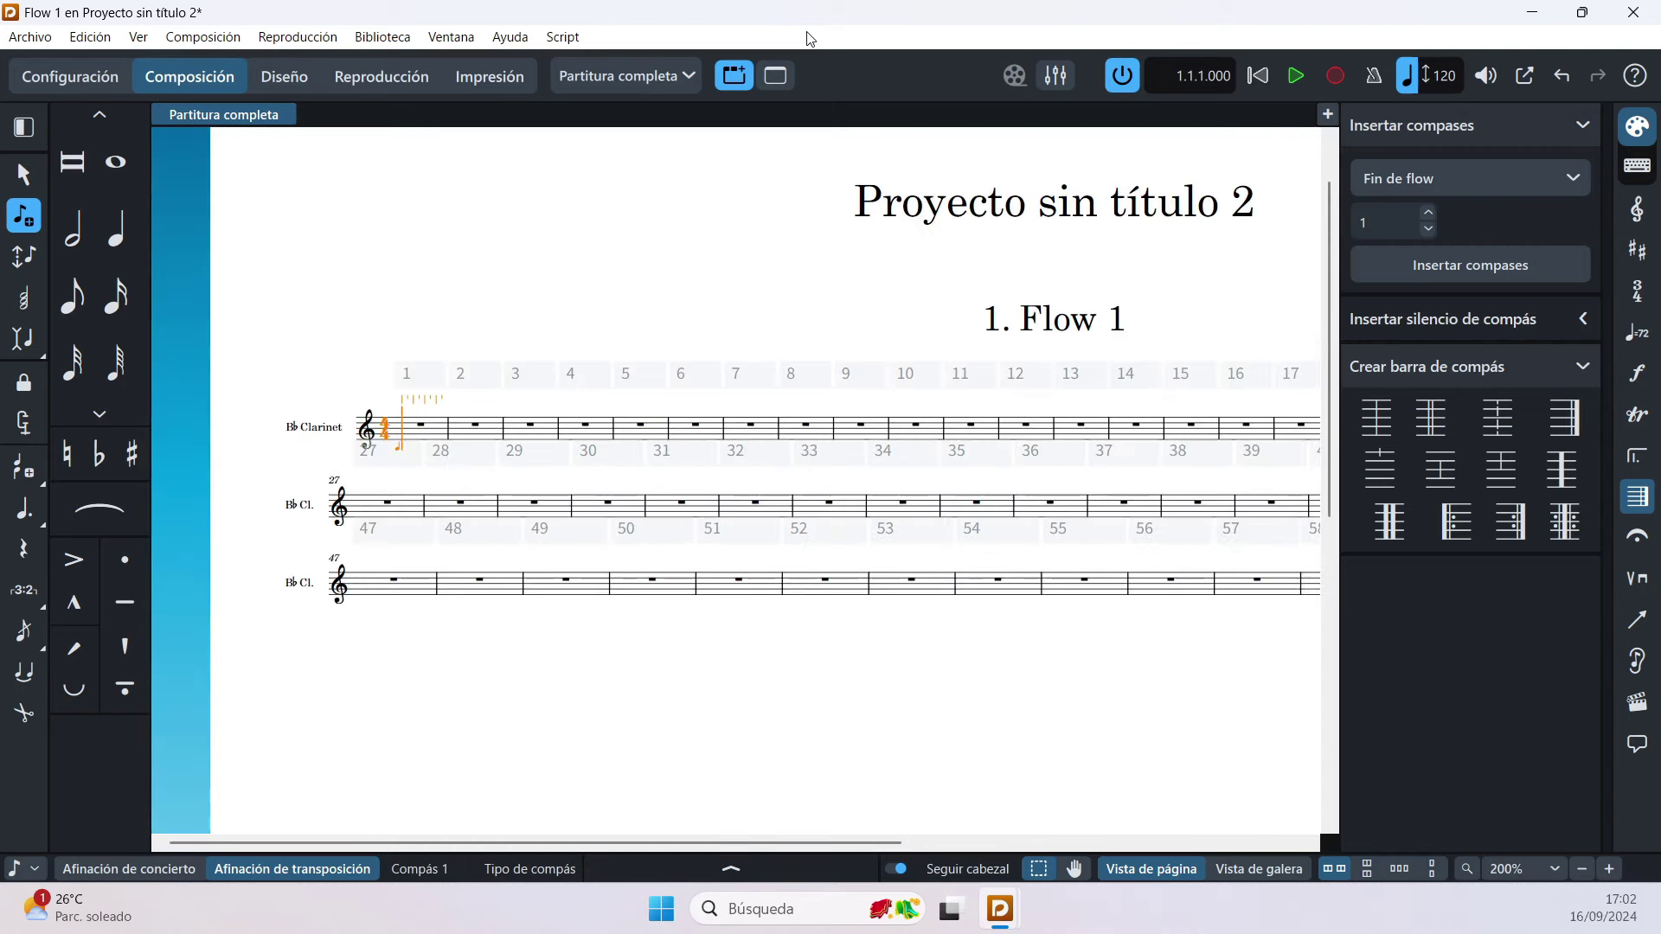
{"action": "key", "text": "ctrl+minus"}
{"action": "key", "text": "ctrl+equal"}
{"action": "key", "text": "ctrl+equal"}
{"action": "key", "text": "ctrl+equal"}
{"action": "key", "text": "ctrl+equal"}
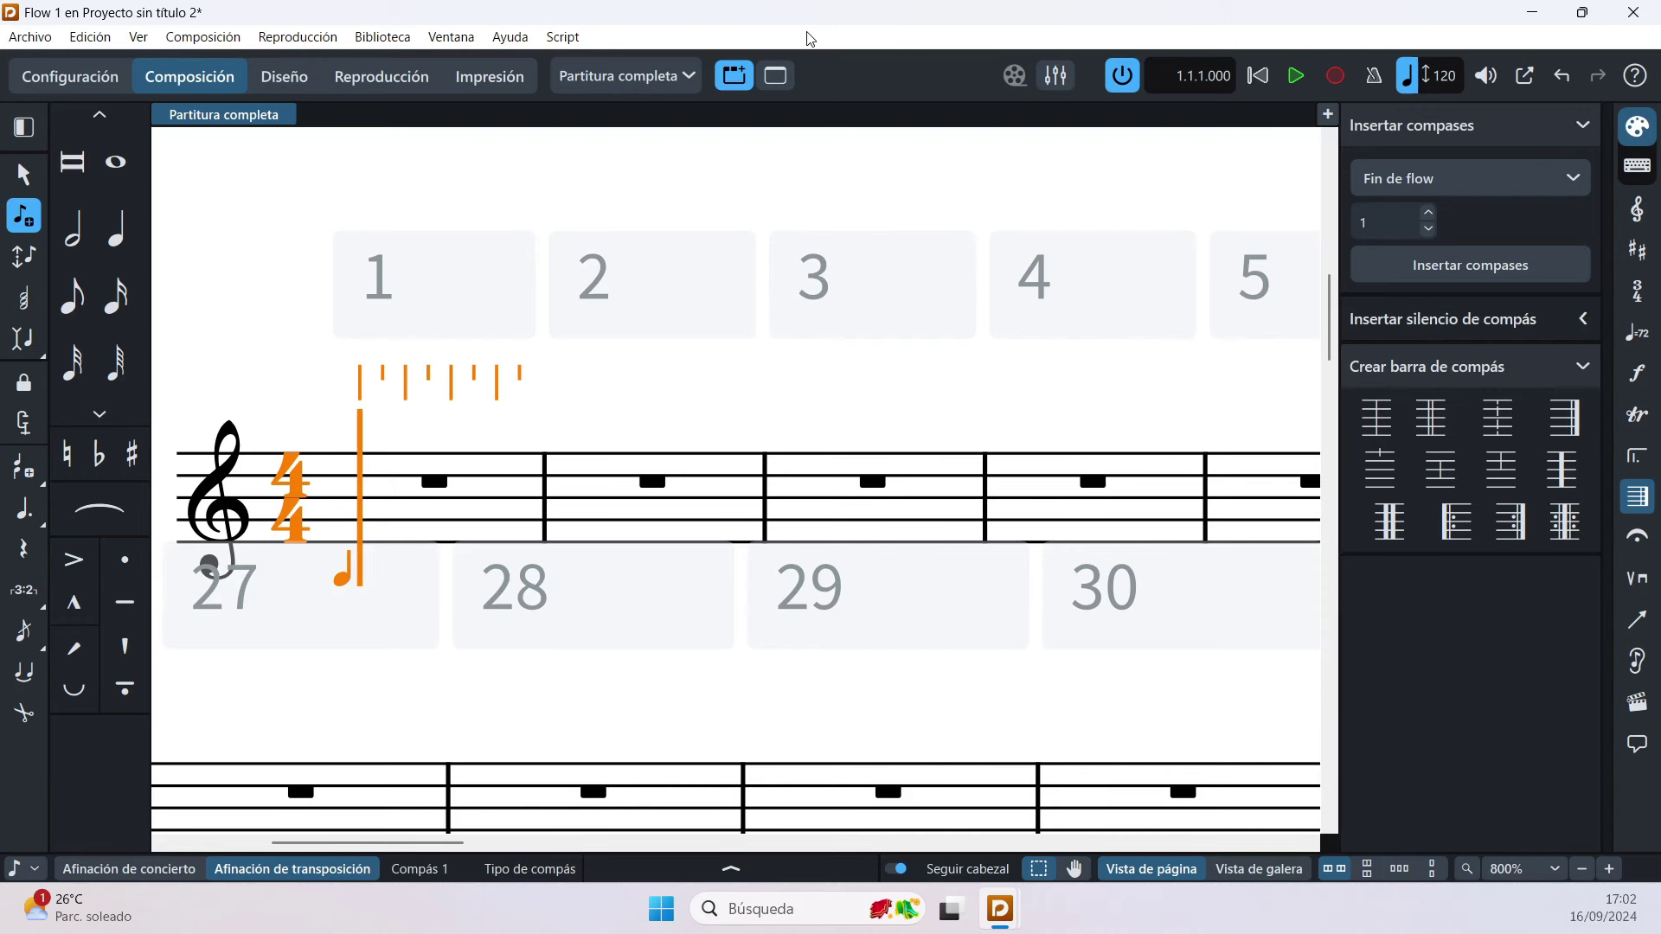
Step: Hide the bars options and switch the input duration among eighth, quarter and half notes, ending on the quarter note
{"action": "key", "text": "ctrl+9"}
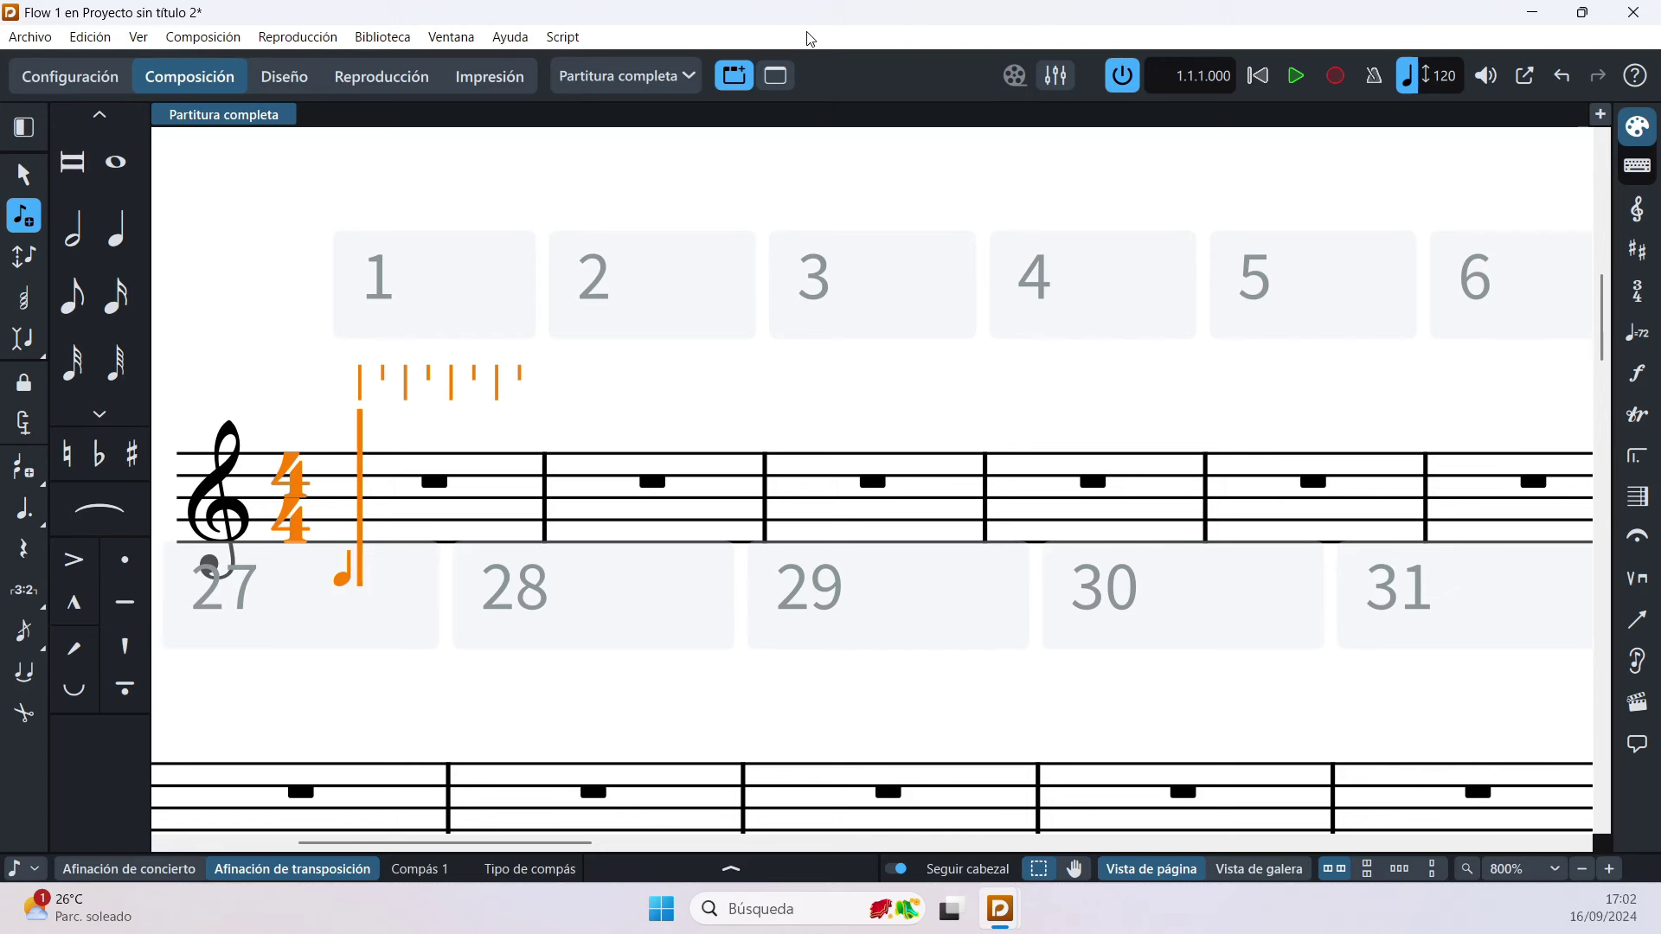
{"action": "key", "text": "6"}
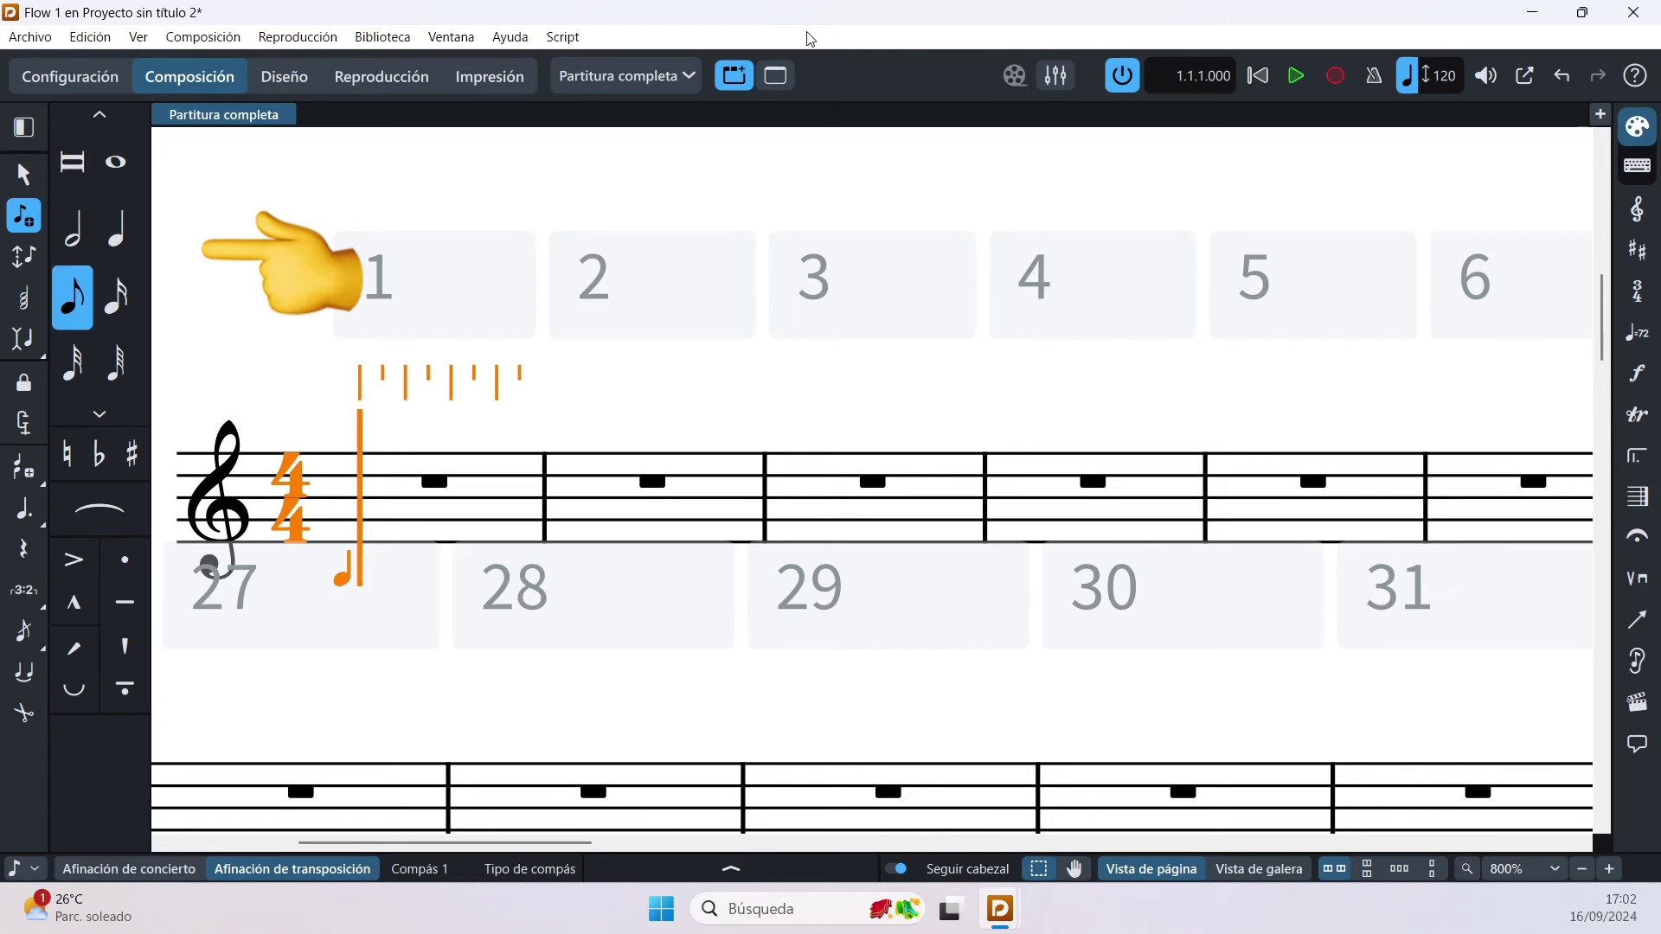
{"action": "key", "text": "7"}
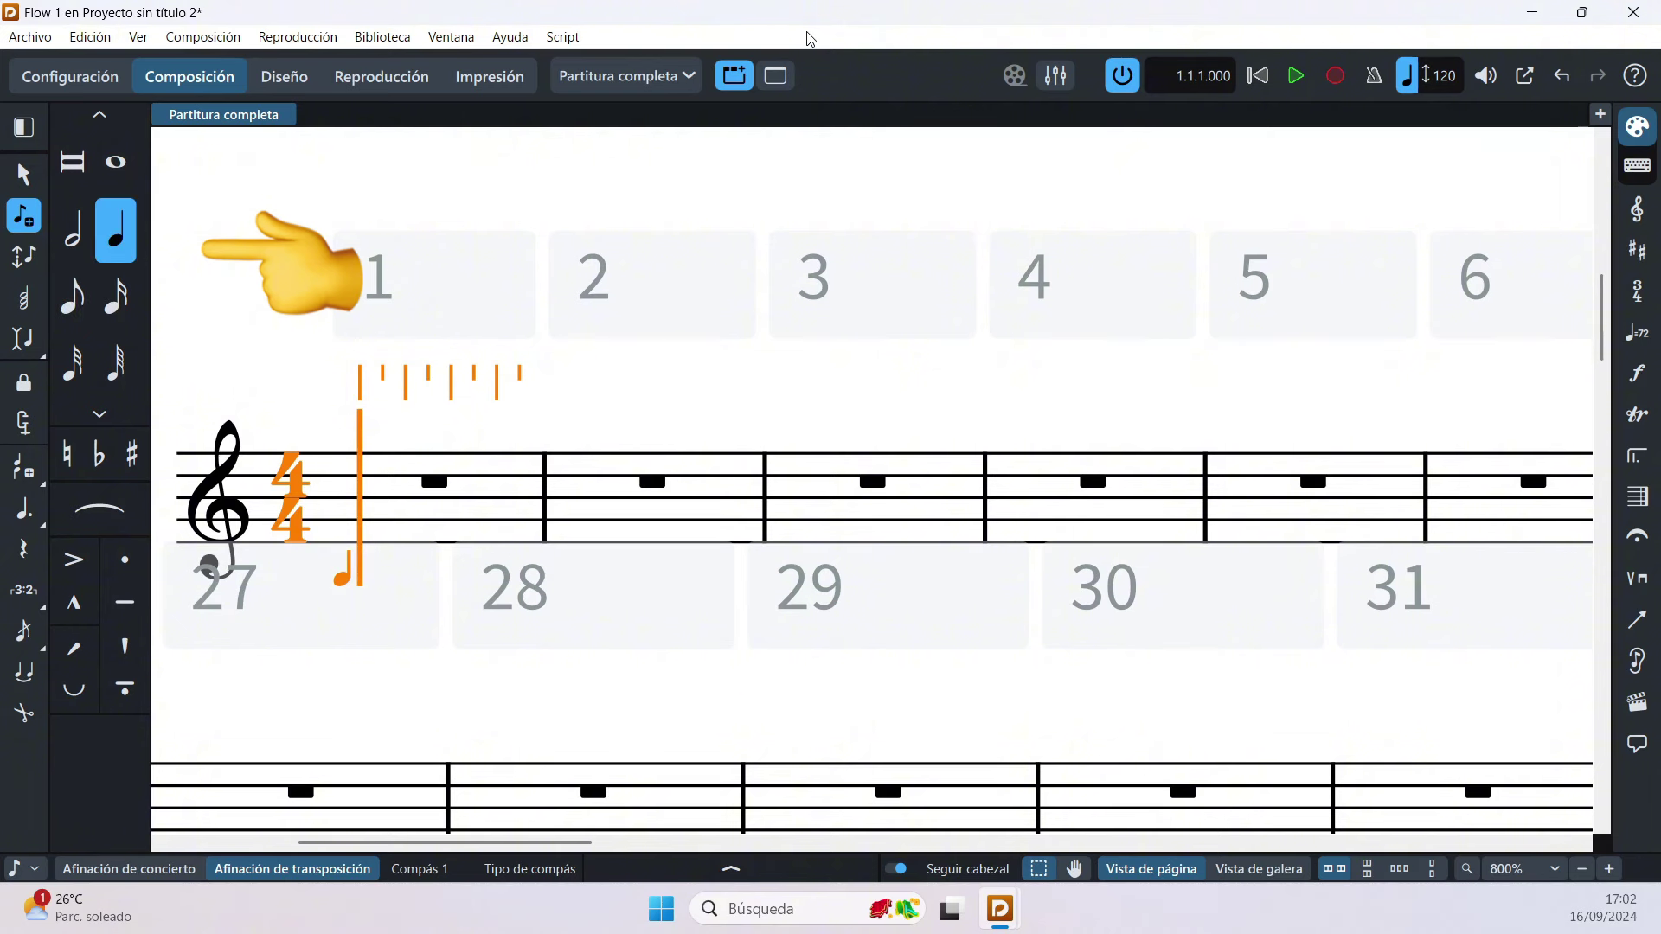
{"action": "key", "text": "7"}
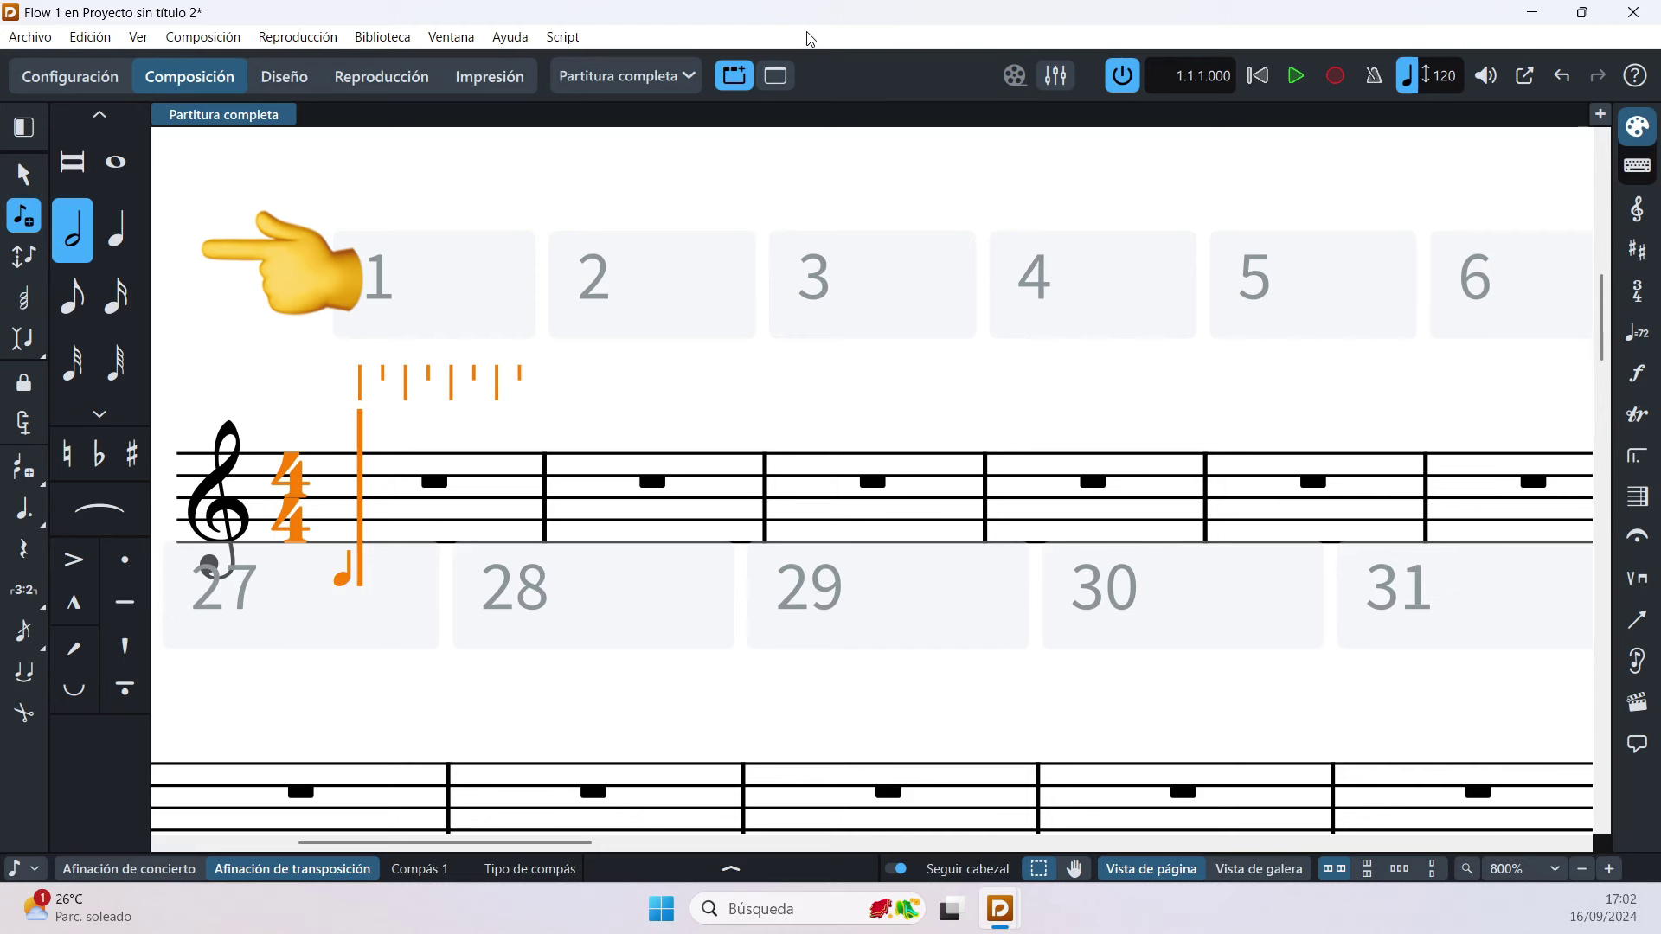
{"action": "key", "text": "6"}
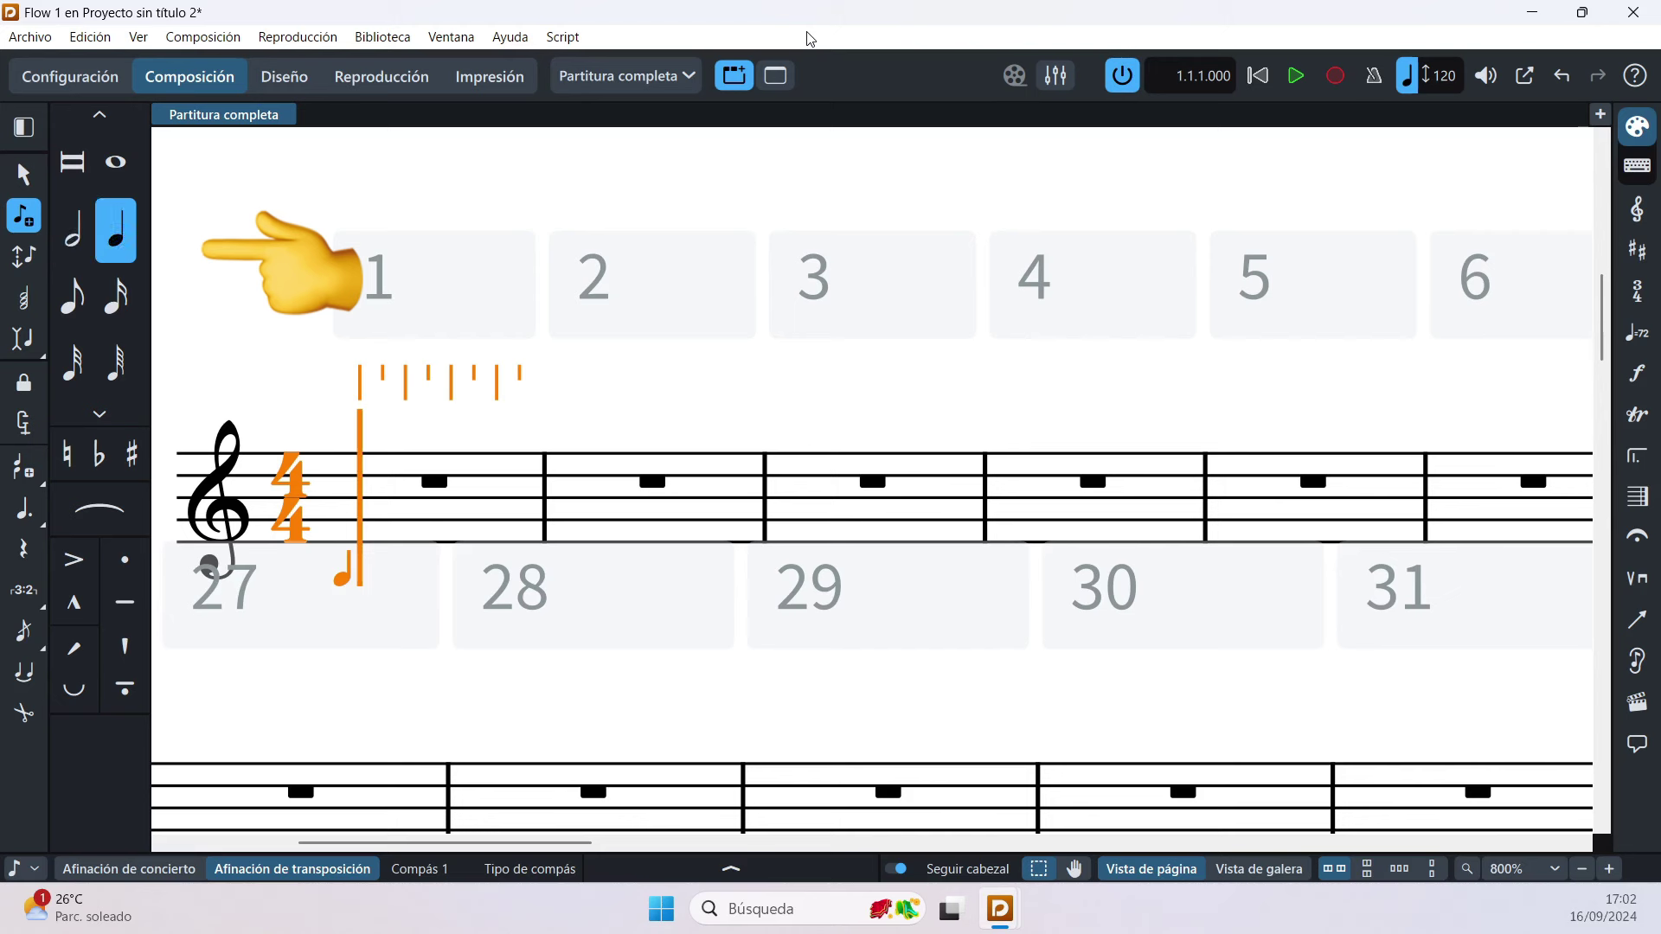
Step: Cycle the input duration through sixteenth, eighth, quarter and longer values, ending on the whole note, and toggle Pitch Before Duration on and off
{"action": "key", "text": "5"}
{"action": "key", "text": "3"}
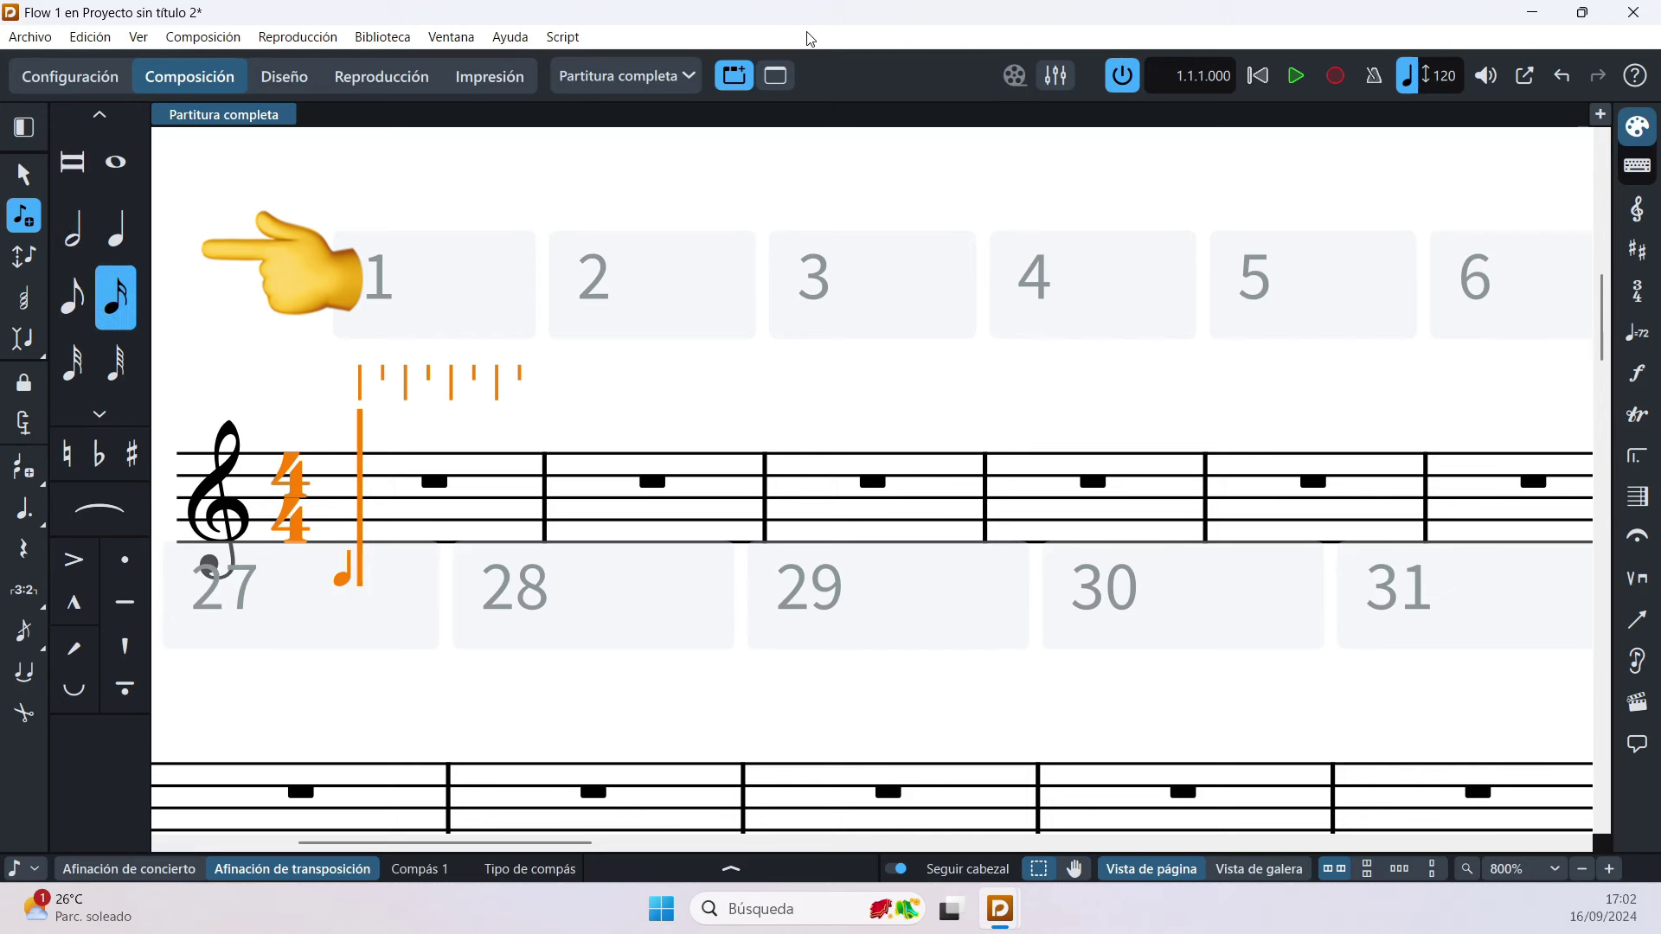
{"action": "key", "text": "3"}
{"action": "key", "text": "4"}
{"action": "key", "text": "5"}
{"action": "key", "text": "6"}
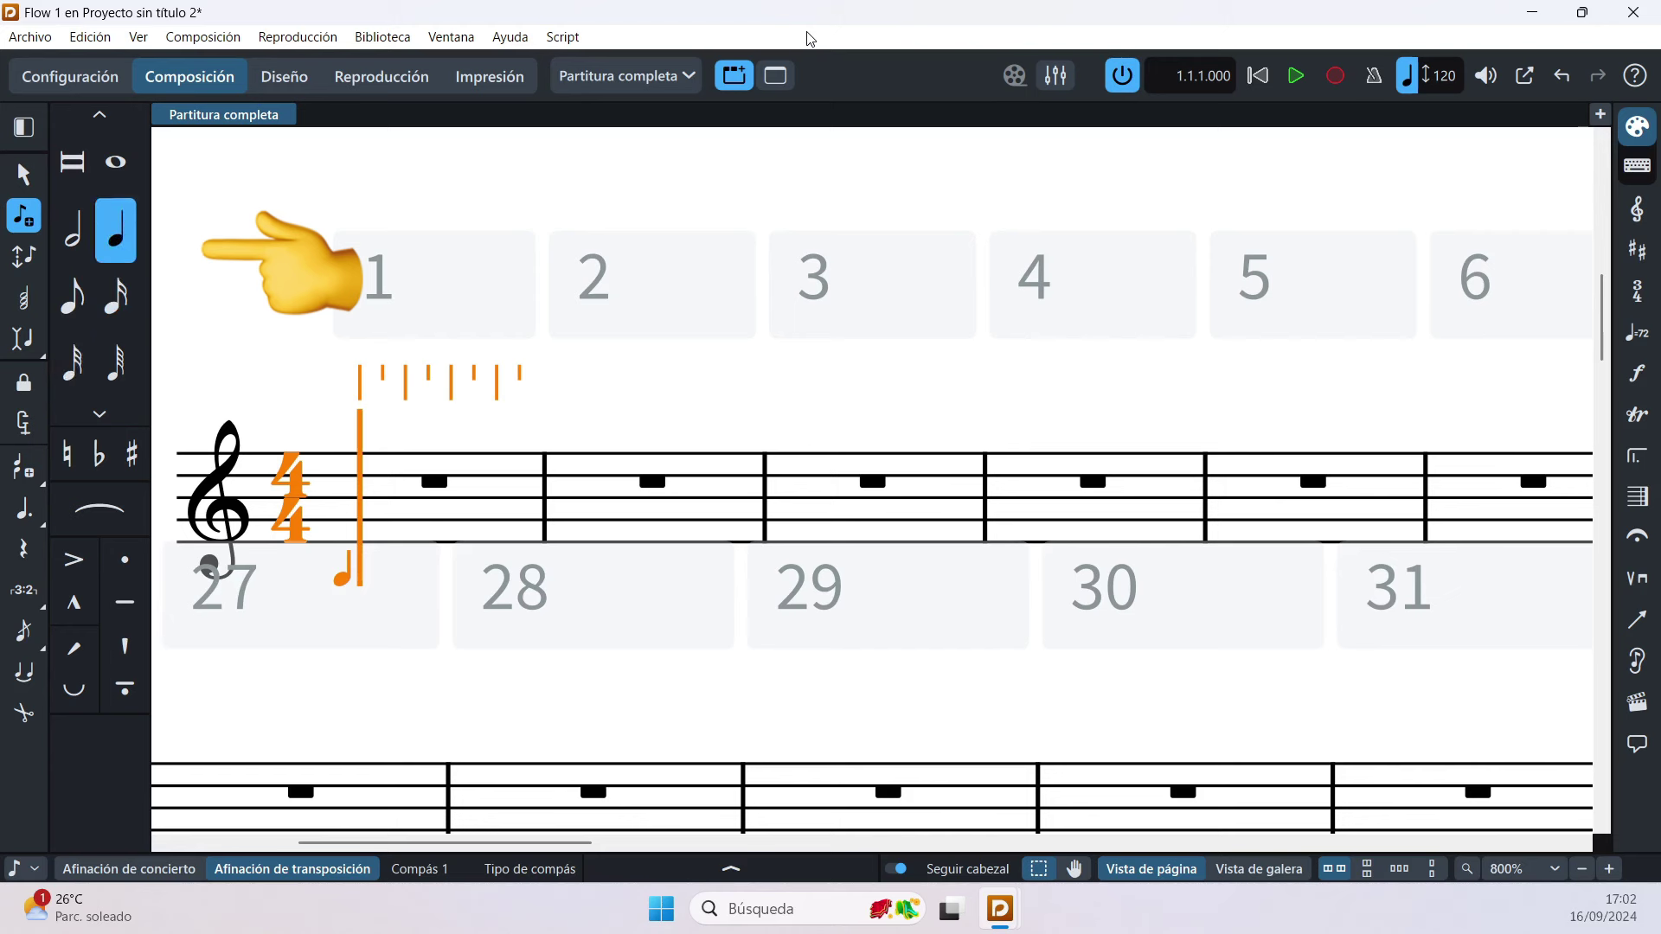
{"action": "key", "text": "7"}
{"action": "key", "text": "6"}
{"action": "key", "text": "5"}
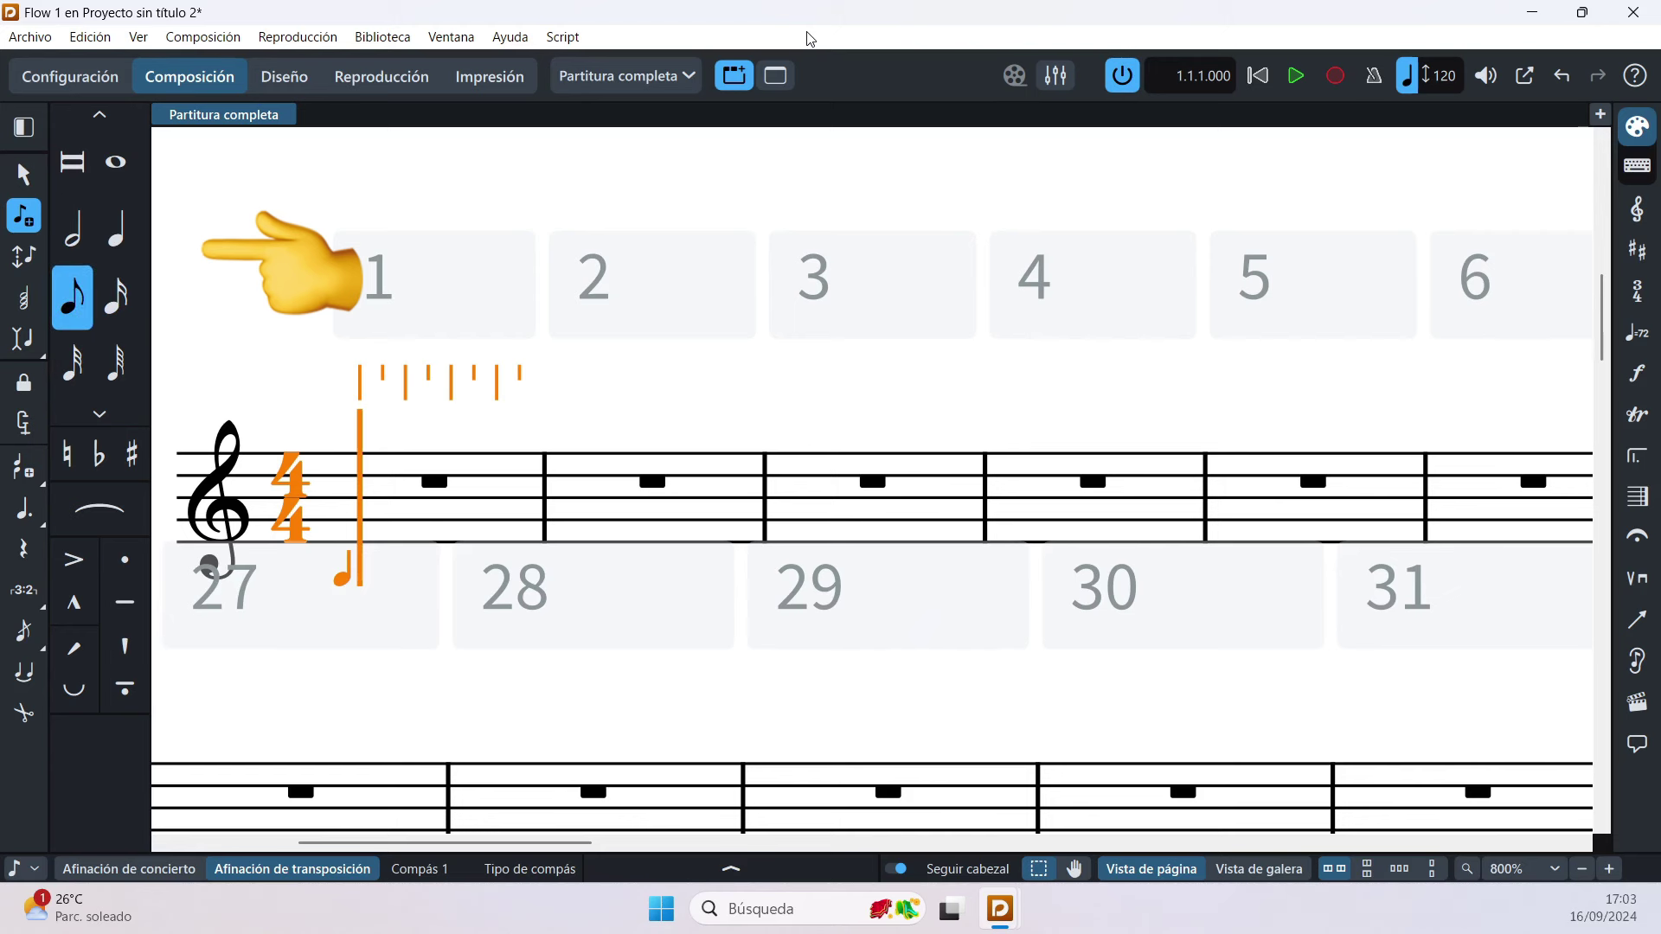
{"action": "key", "text": "7"}
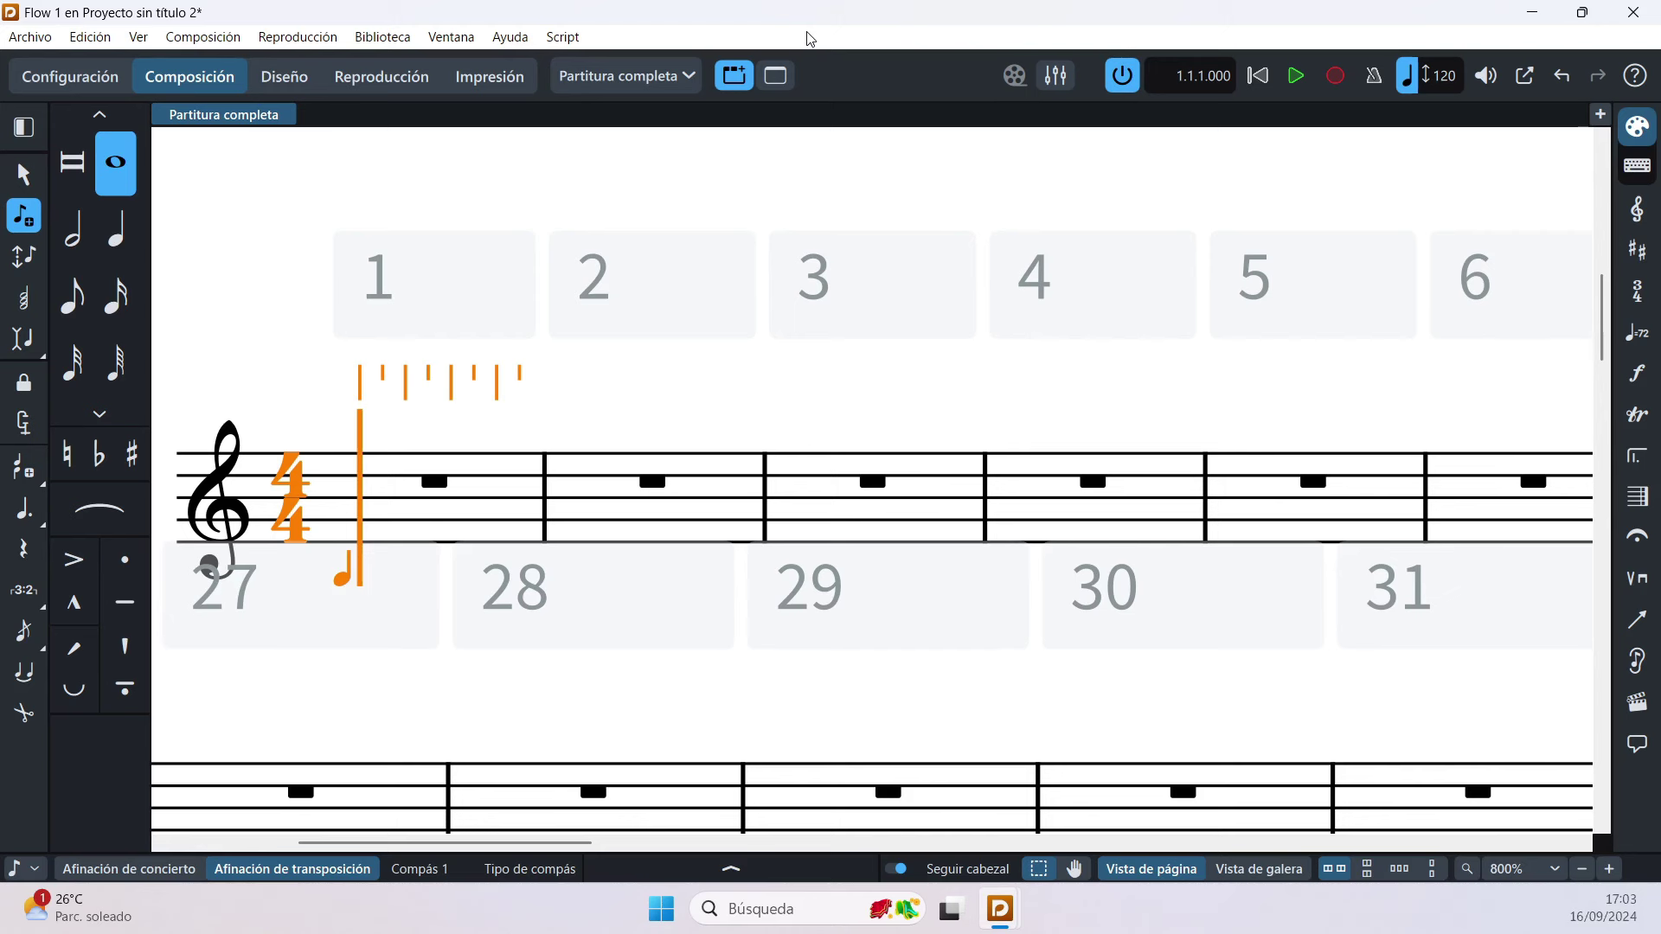
{"action": "key", "text": "k"}
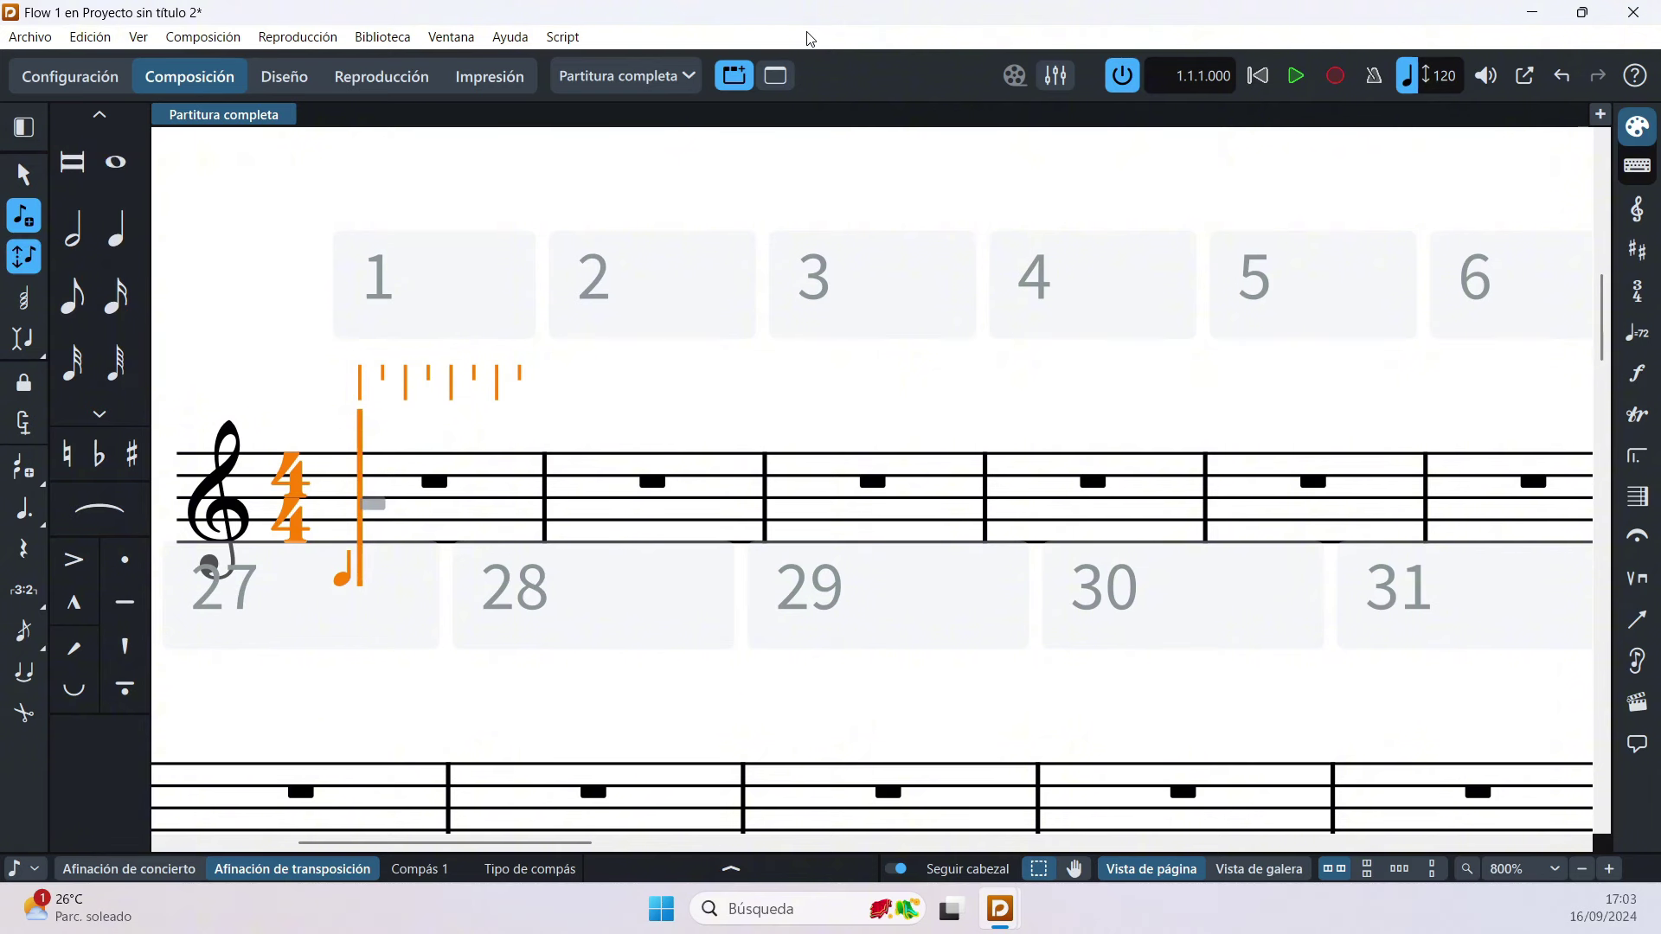
{"action": "key", "text": "k"}
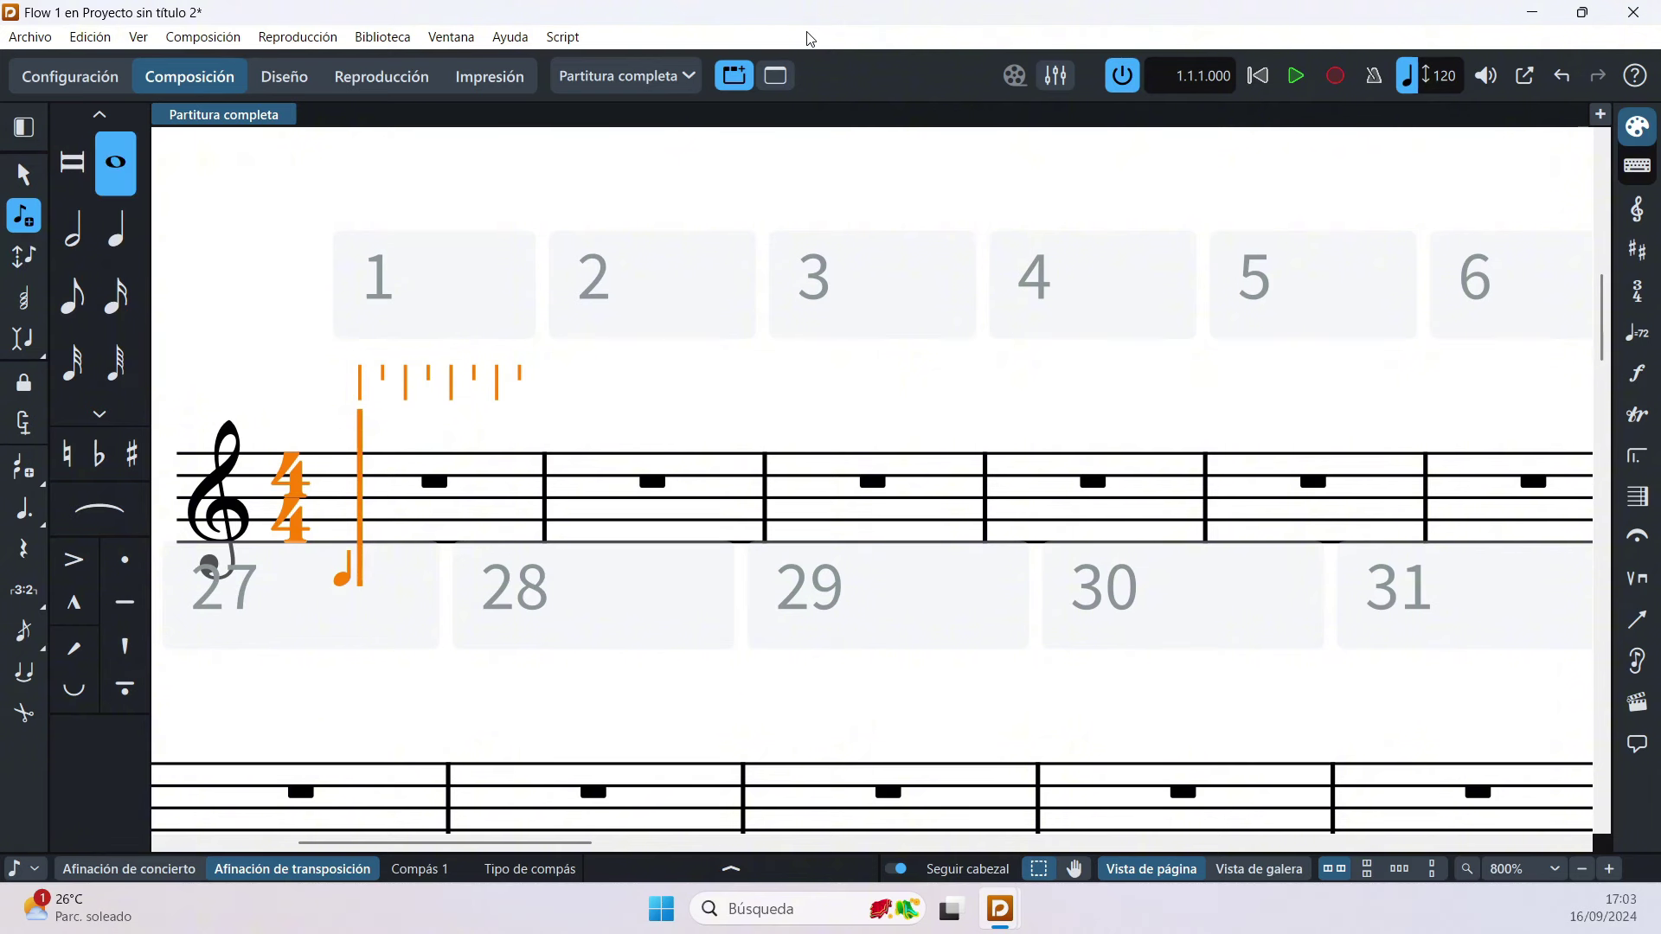
Step: Enter ascending whole notes A, B, C, D, E, F and G in bars 1 to 7 of the clarinet staff
{"action": "key", "text": "g"}
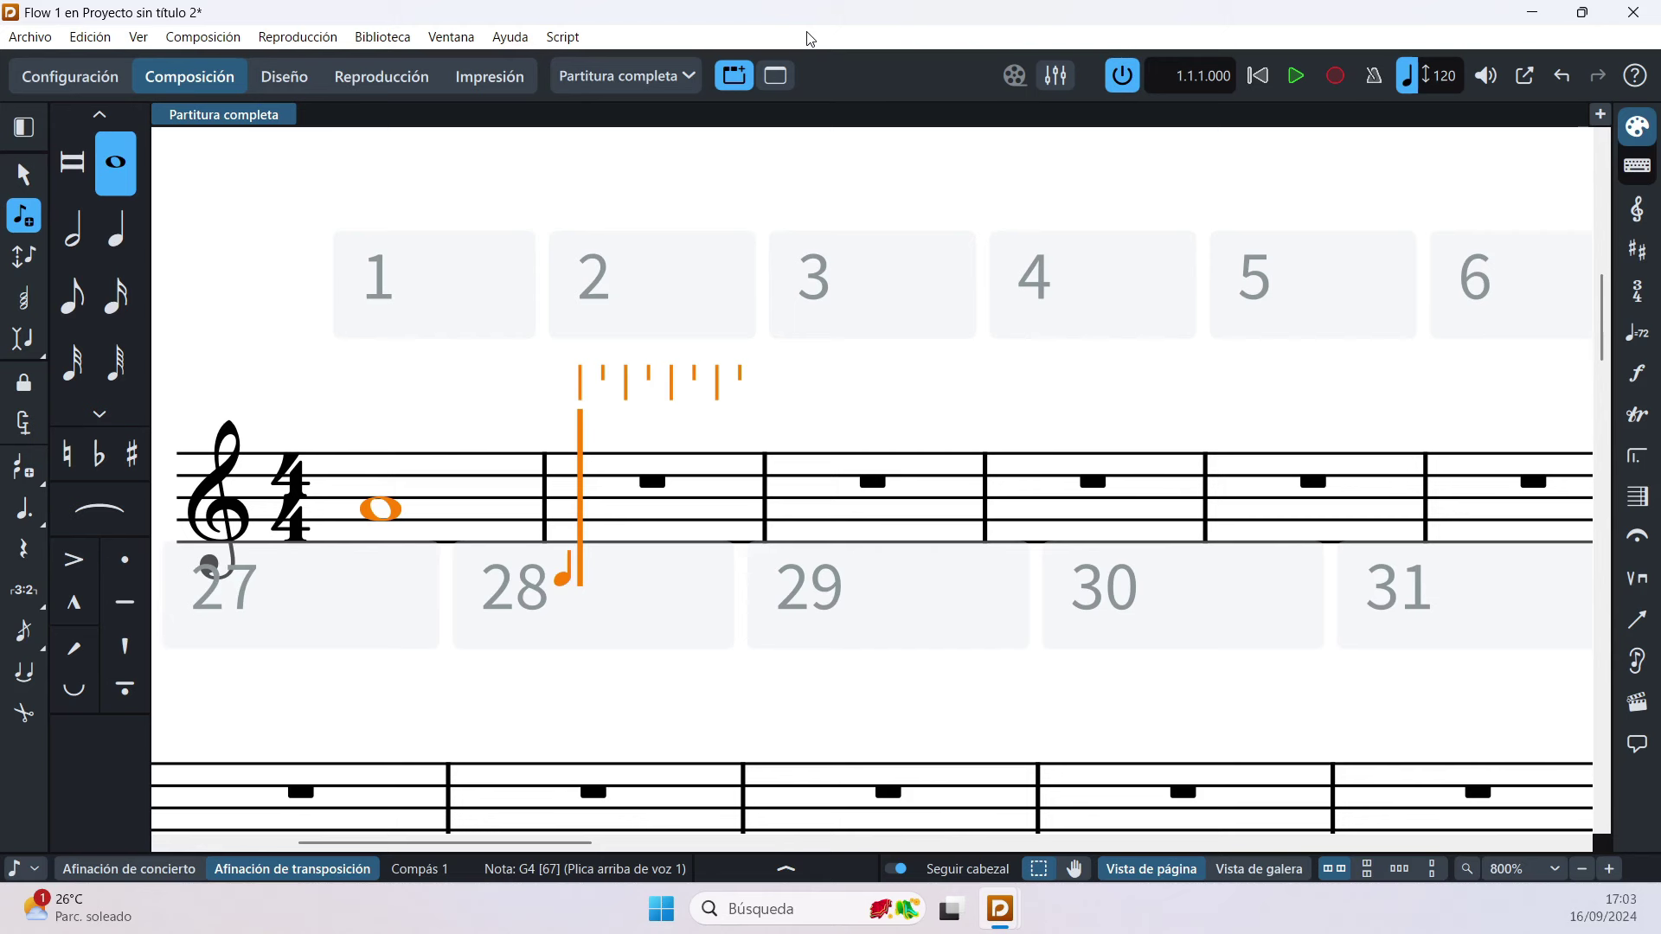
{"action": "key", "text": "a"}
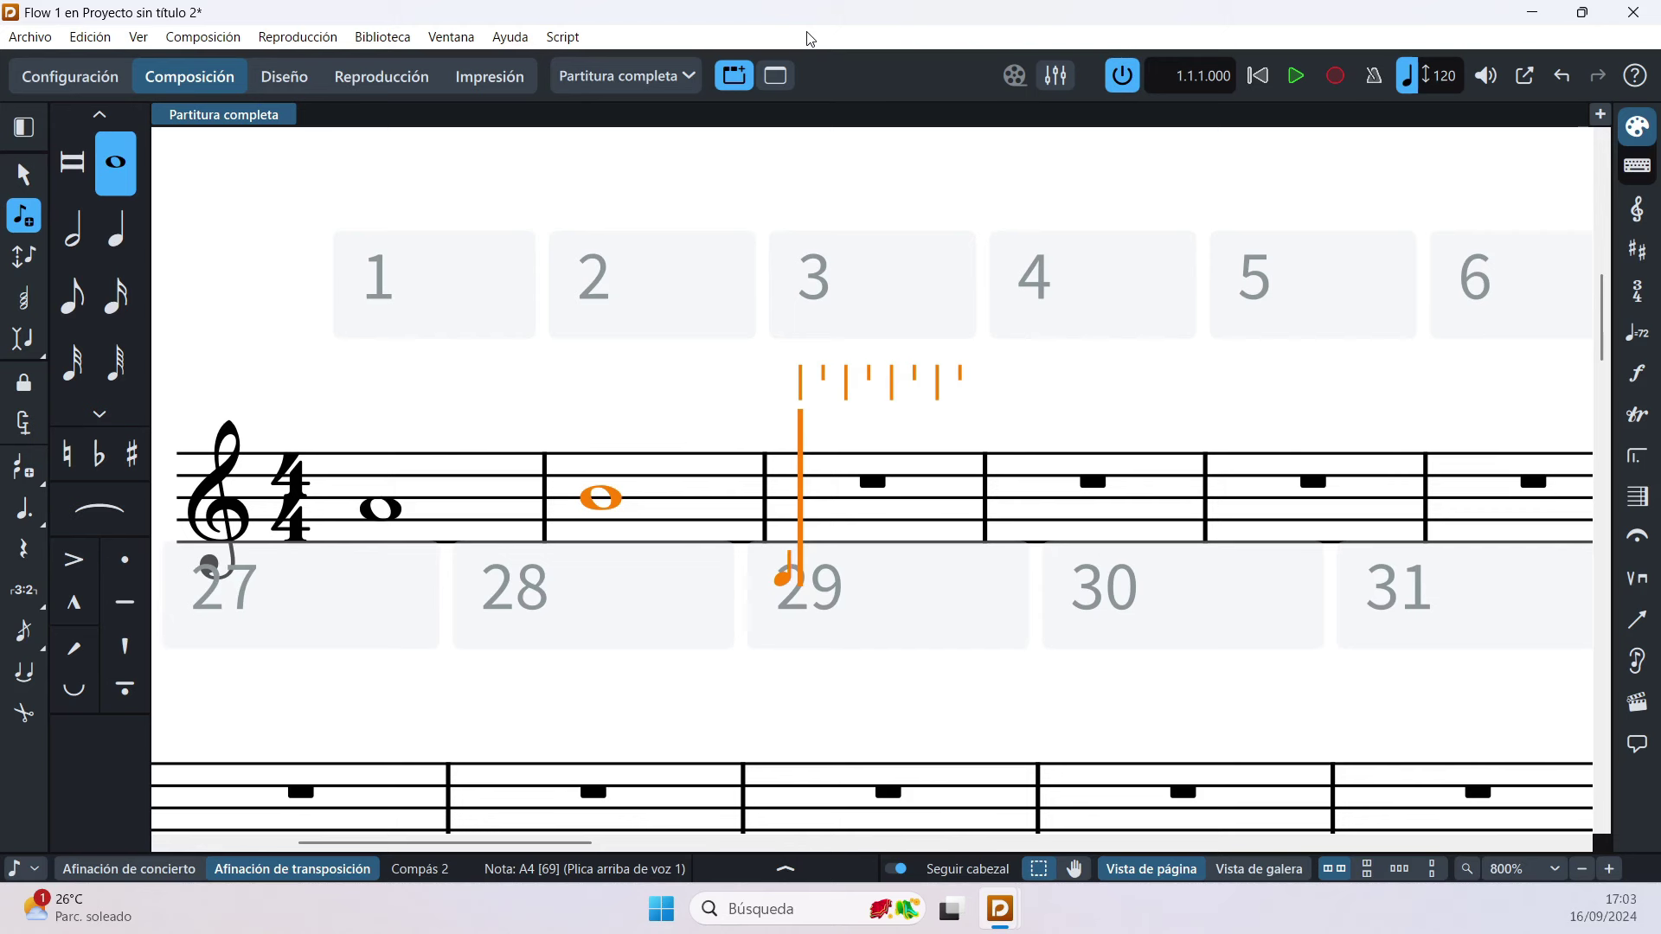
{"action": "key", "text": "minus"}
{"action": "key", "text": "b"}
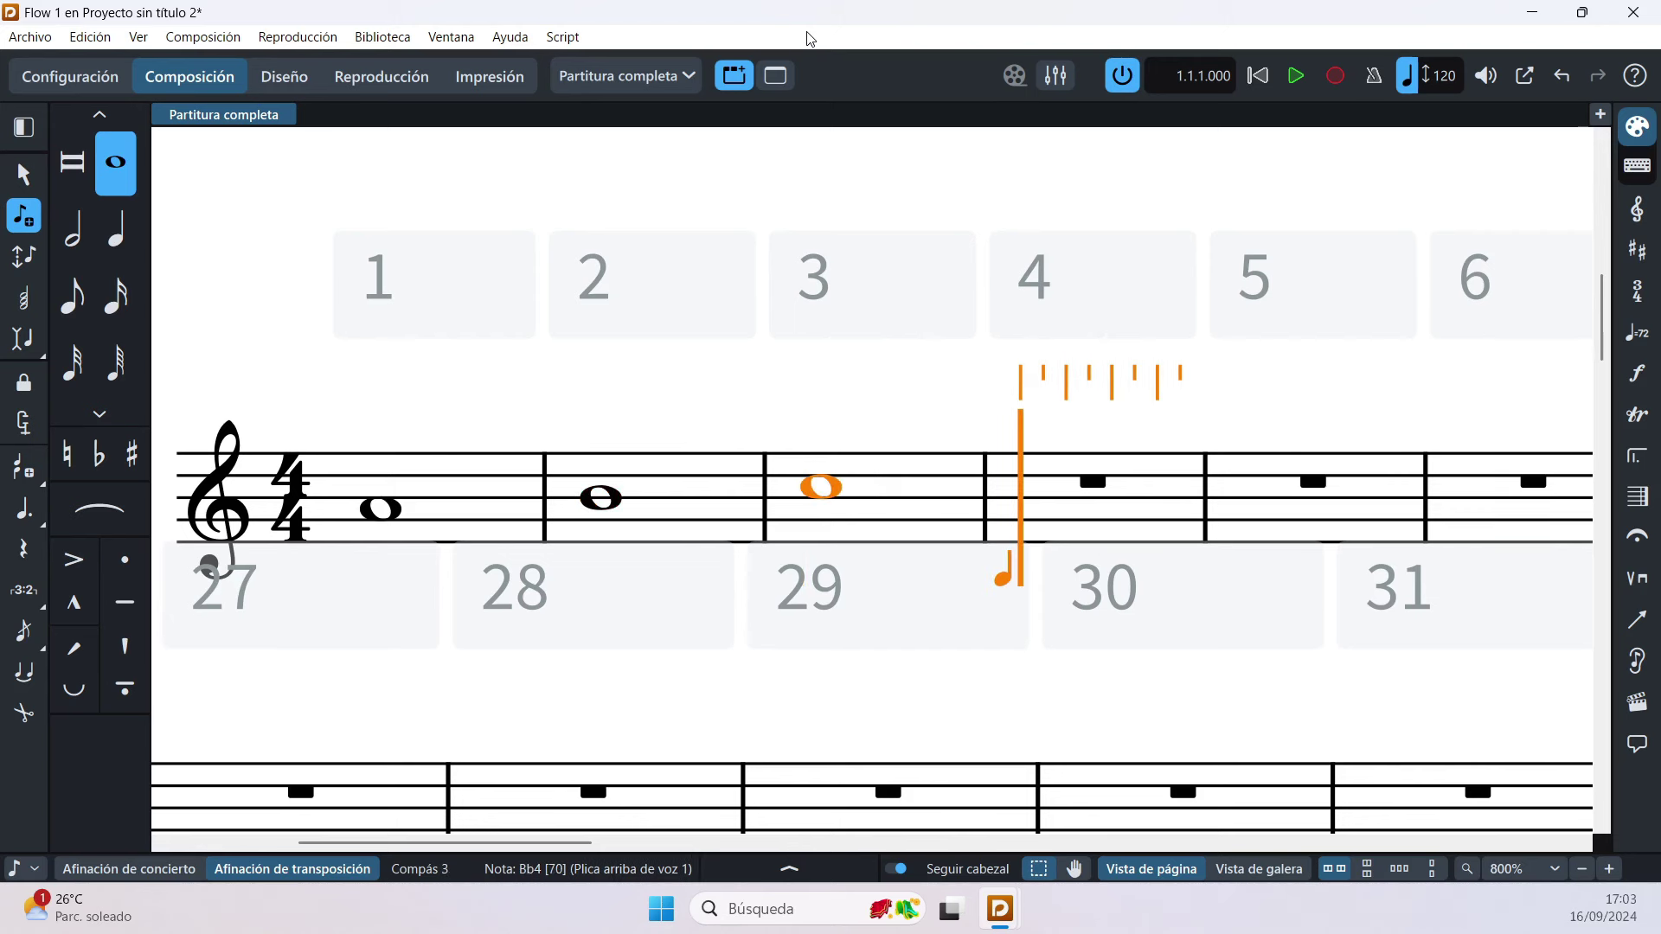
{"action": "key", "text": "c"}
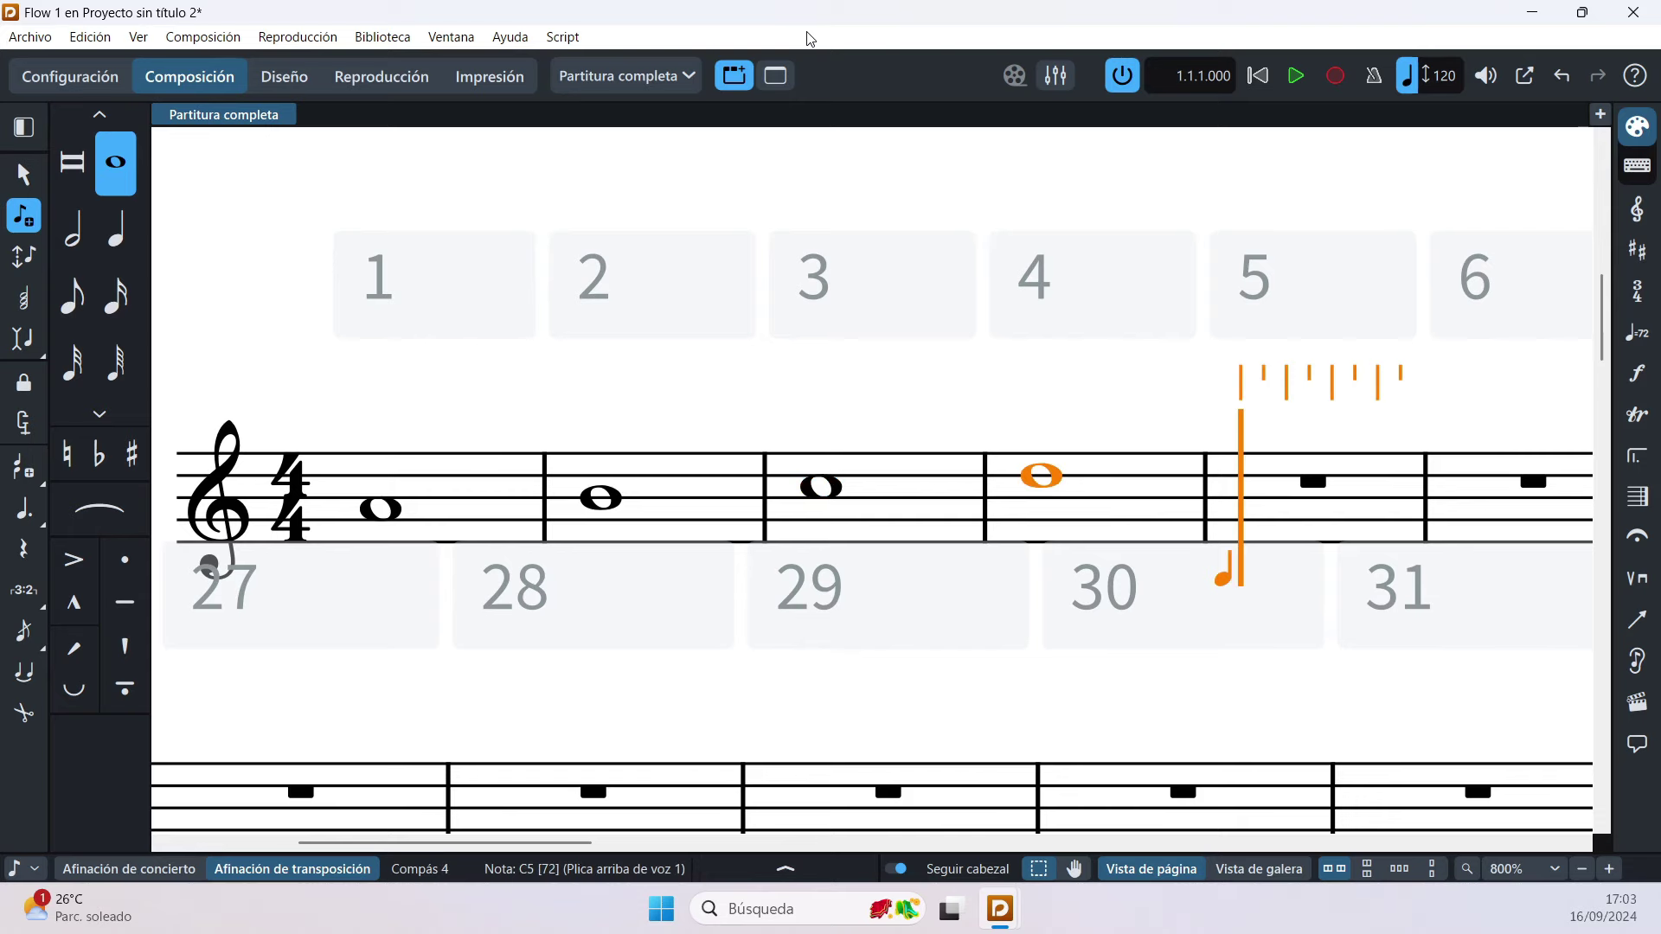
{"action": "key", "text": "space"}
{"action": "key", "text": "space"}
{"action": "key", "text": "f"}
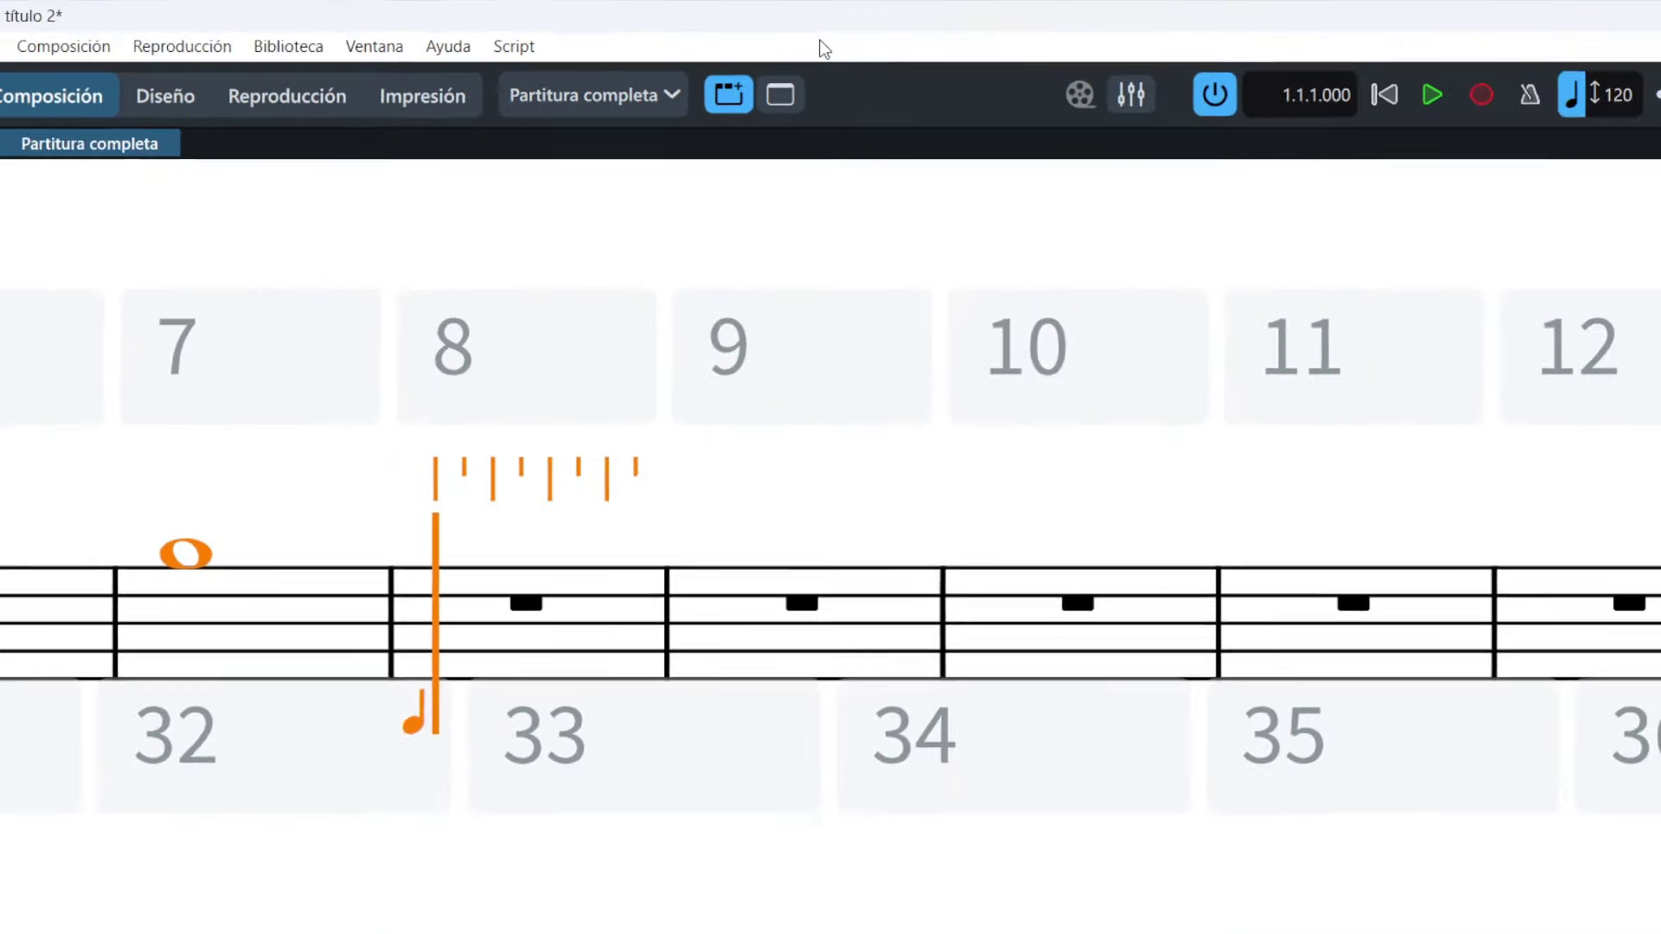
Step: Enter quarter notes A, E, D, F in bar 8, continuing with G, F, E, D from the start of bar 9
{"action": "key", "text": "6"}
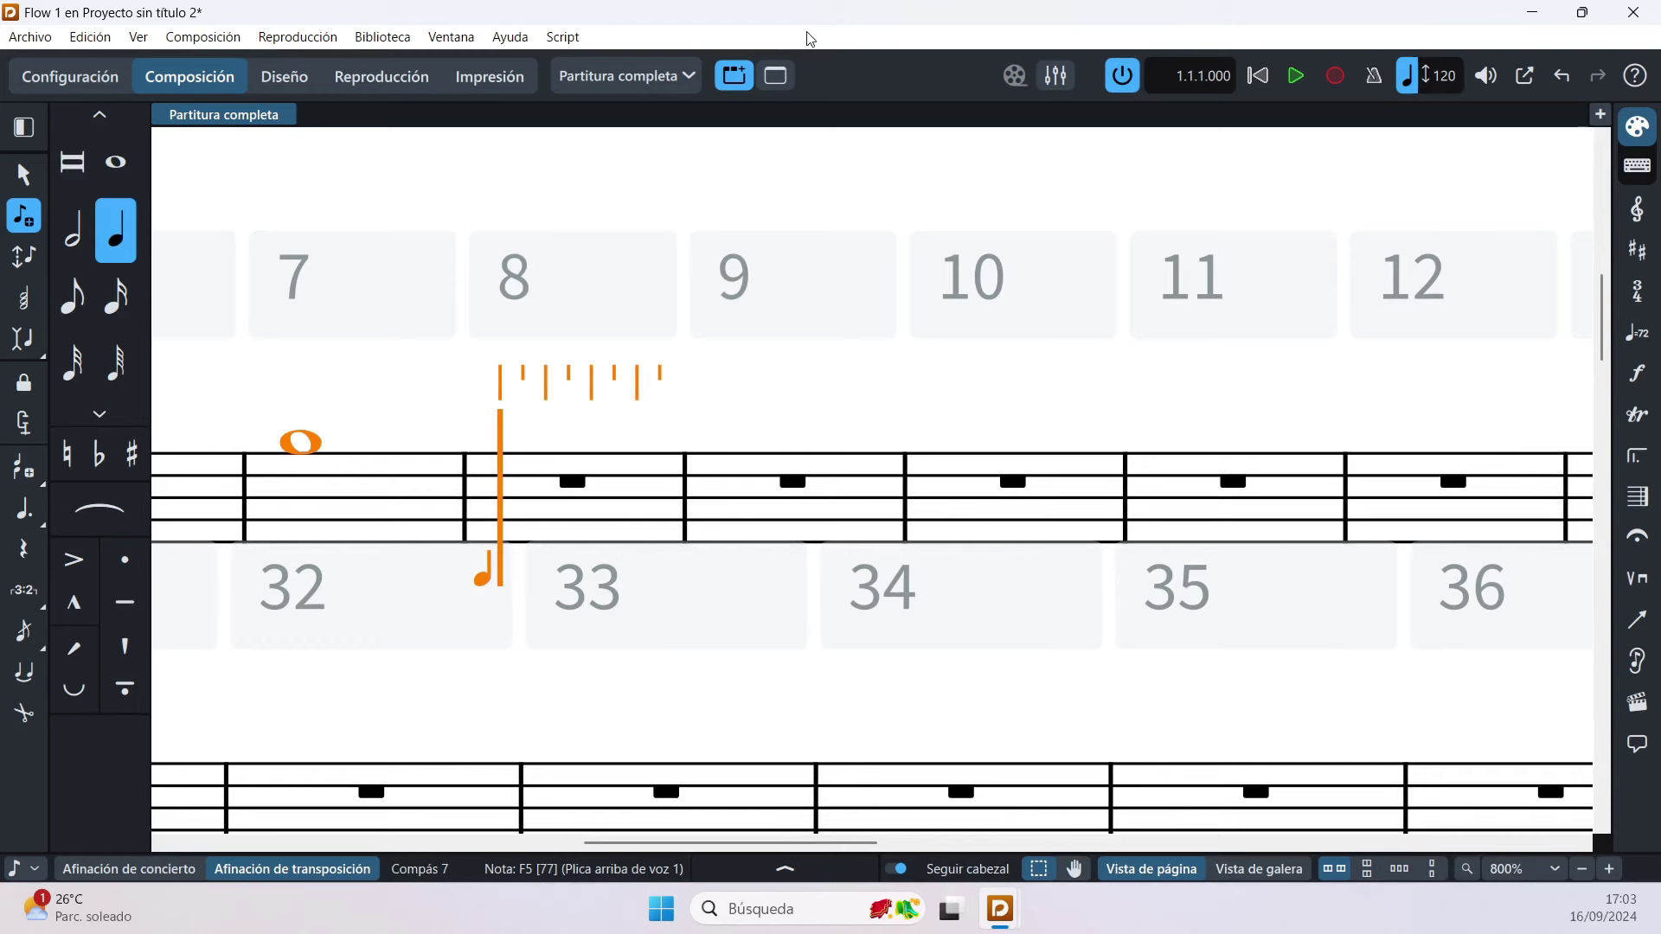
{"action": "key", "text": "a"}
{"action": "key", "text": "e"}
{"action": "key", "text": "d"}
{"action": "key", "text": "f"}
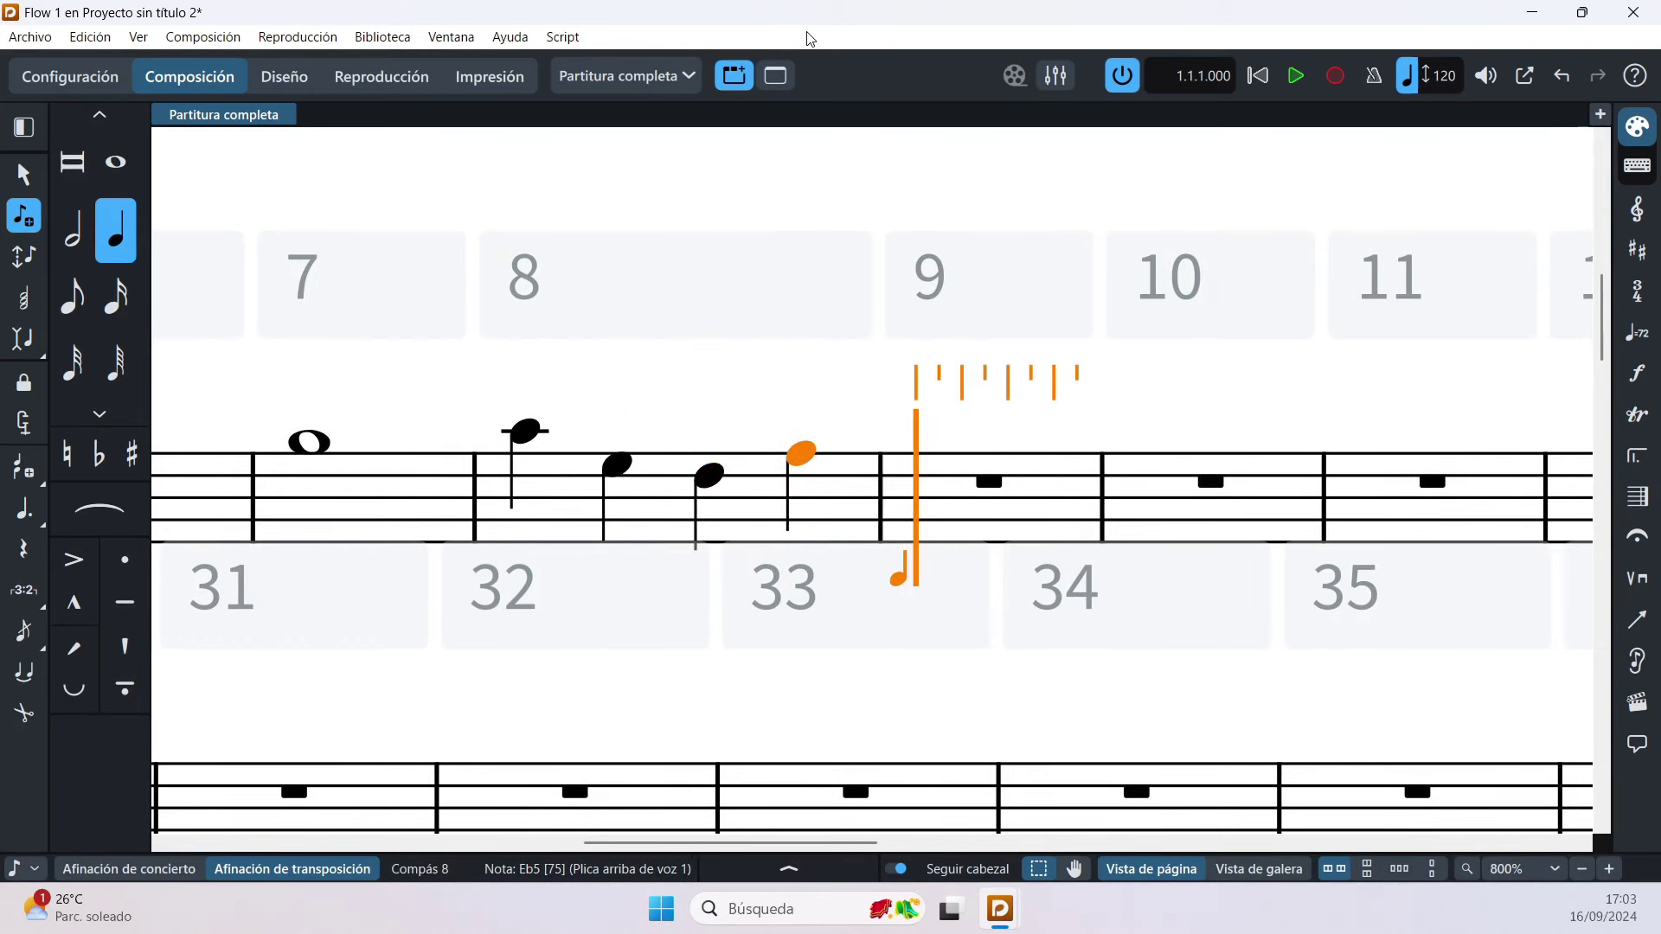
{"action": "key", "text": "g"}
{"action": "key", "text": "f"}
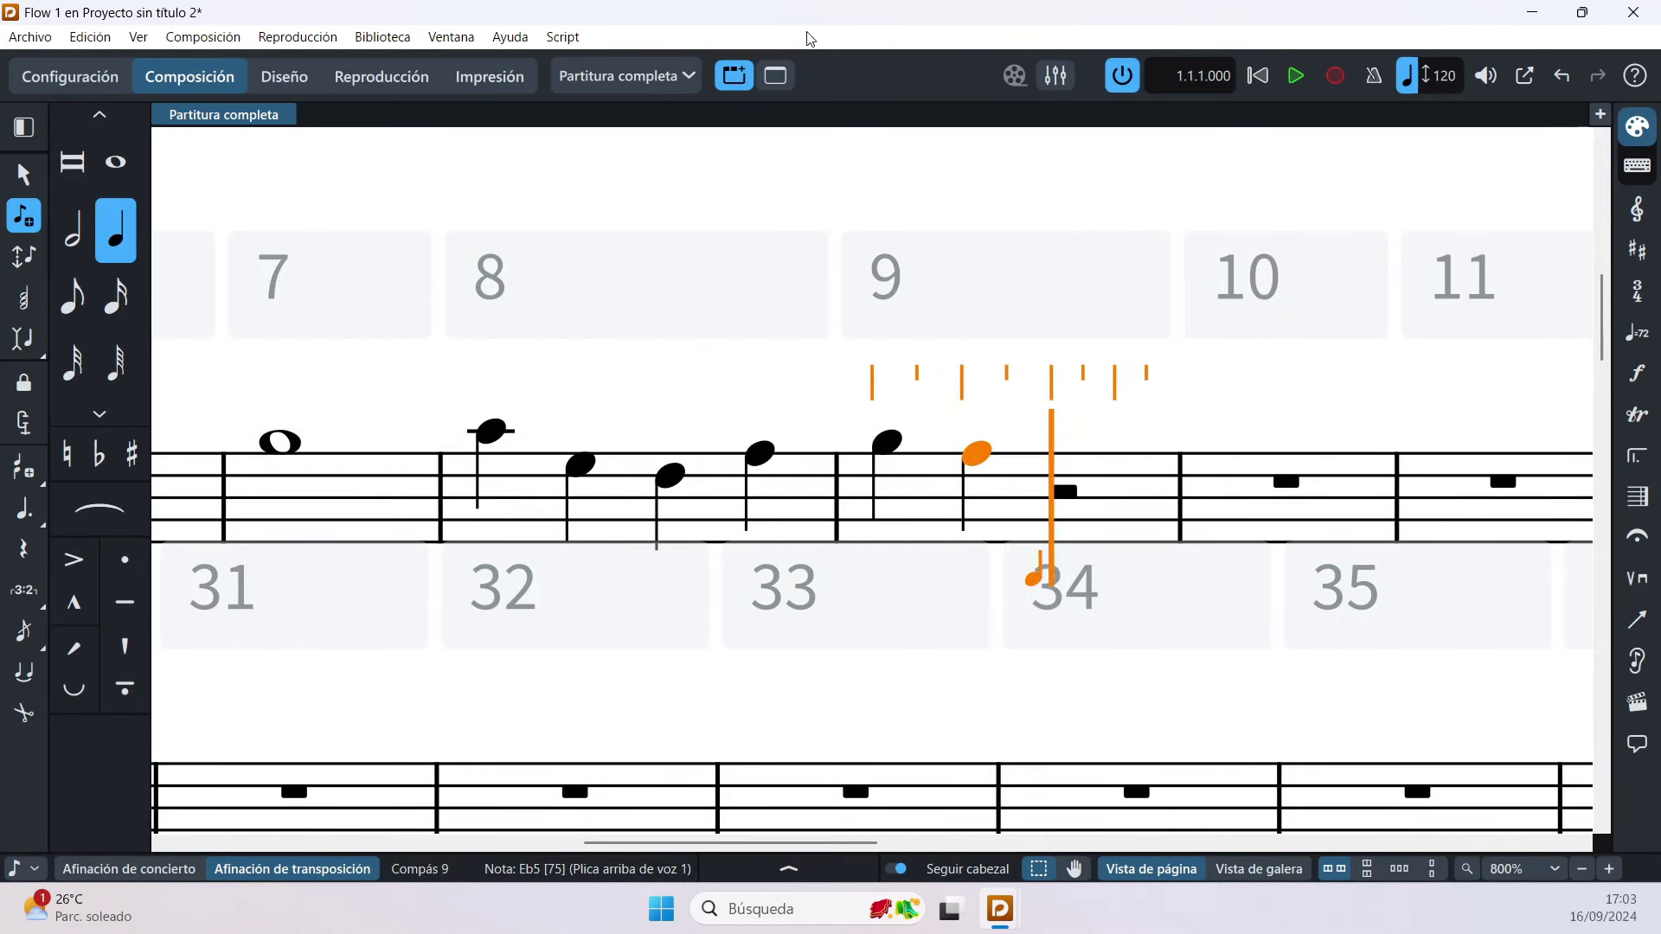
{"action": "key", "text": "e"}
{"action": "key", "text": "d"}
{"action": "key", "text": "a"}
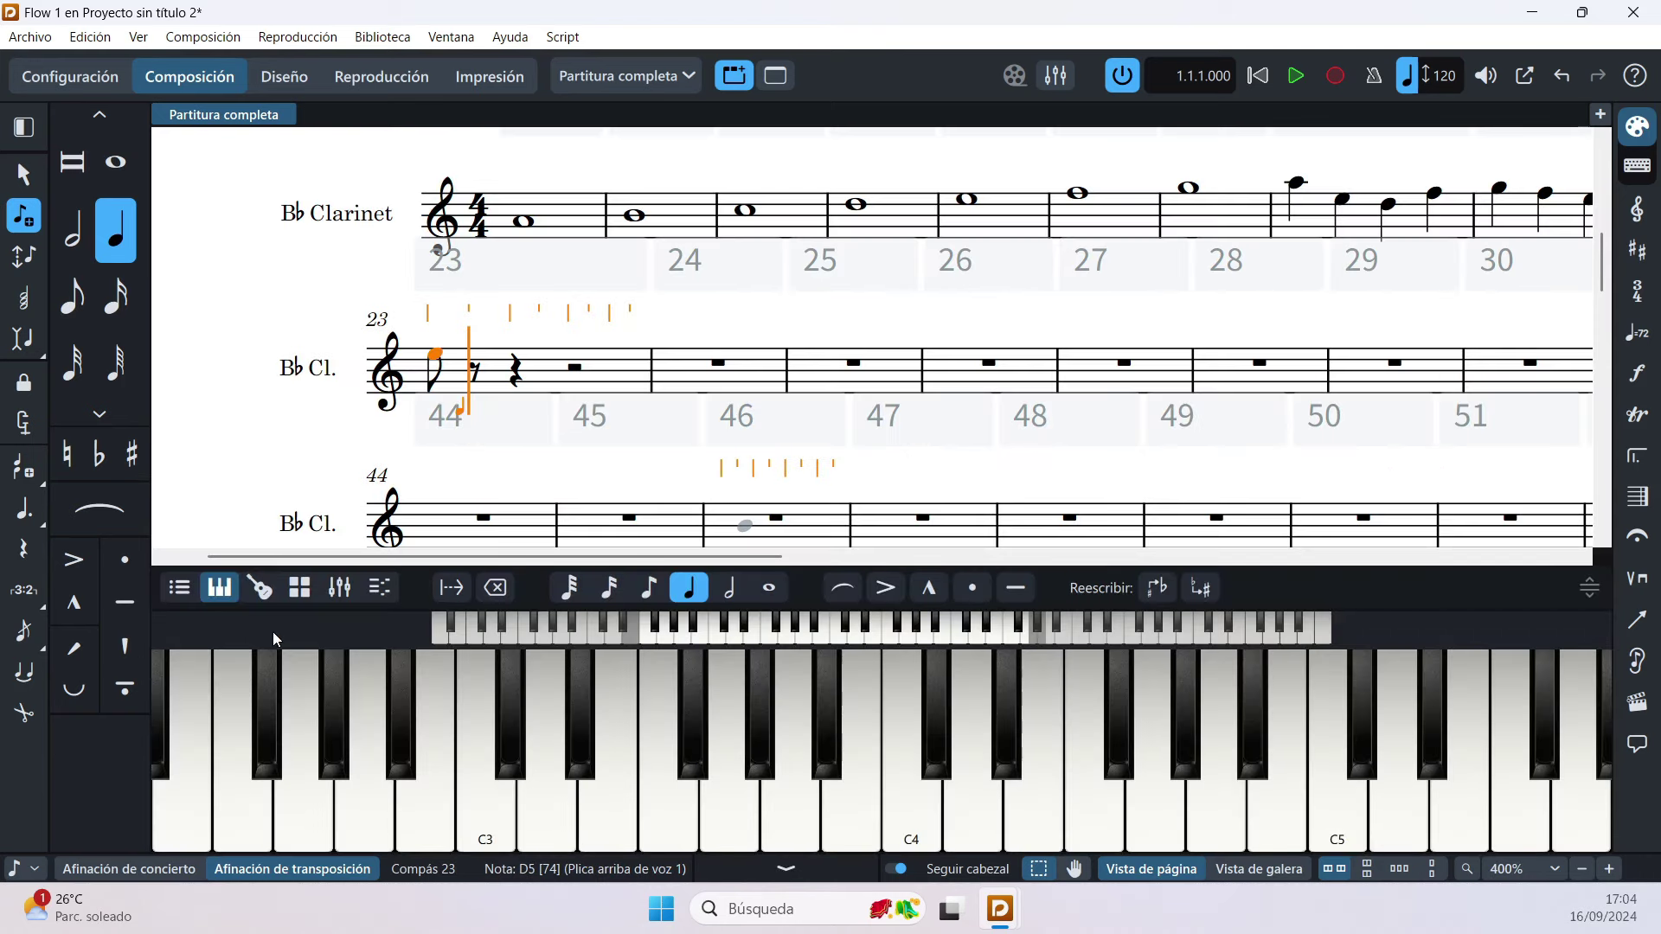
Step: Fill the rest of bar 23 with eighth notes F3, G3, G3, A3, B3, C4 and C4 using the on-screen piano
{"action": "key", "text": "5"}
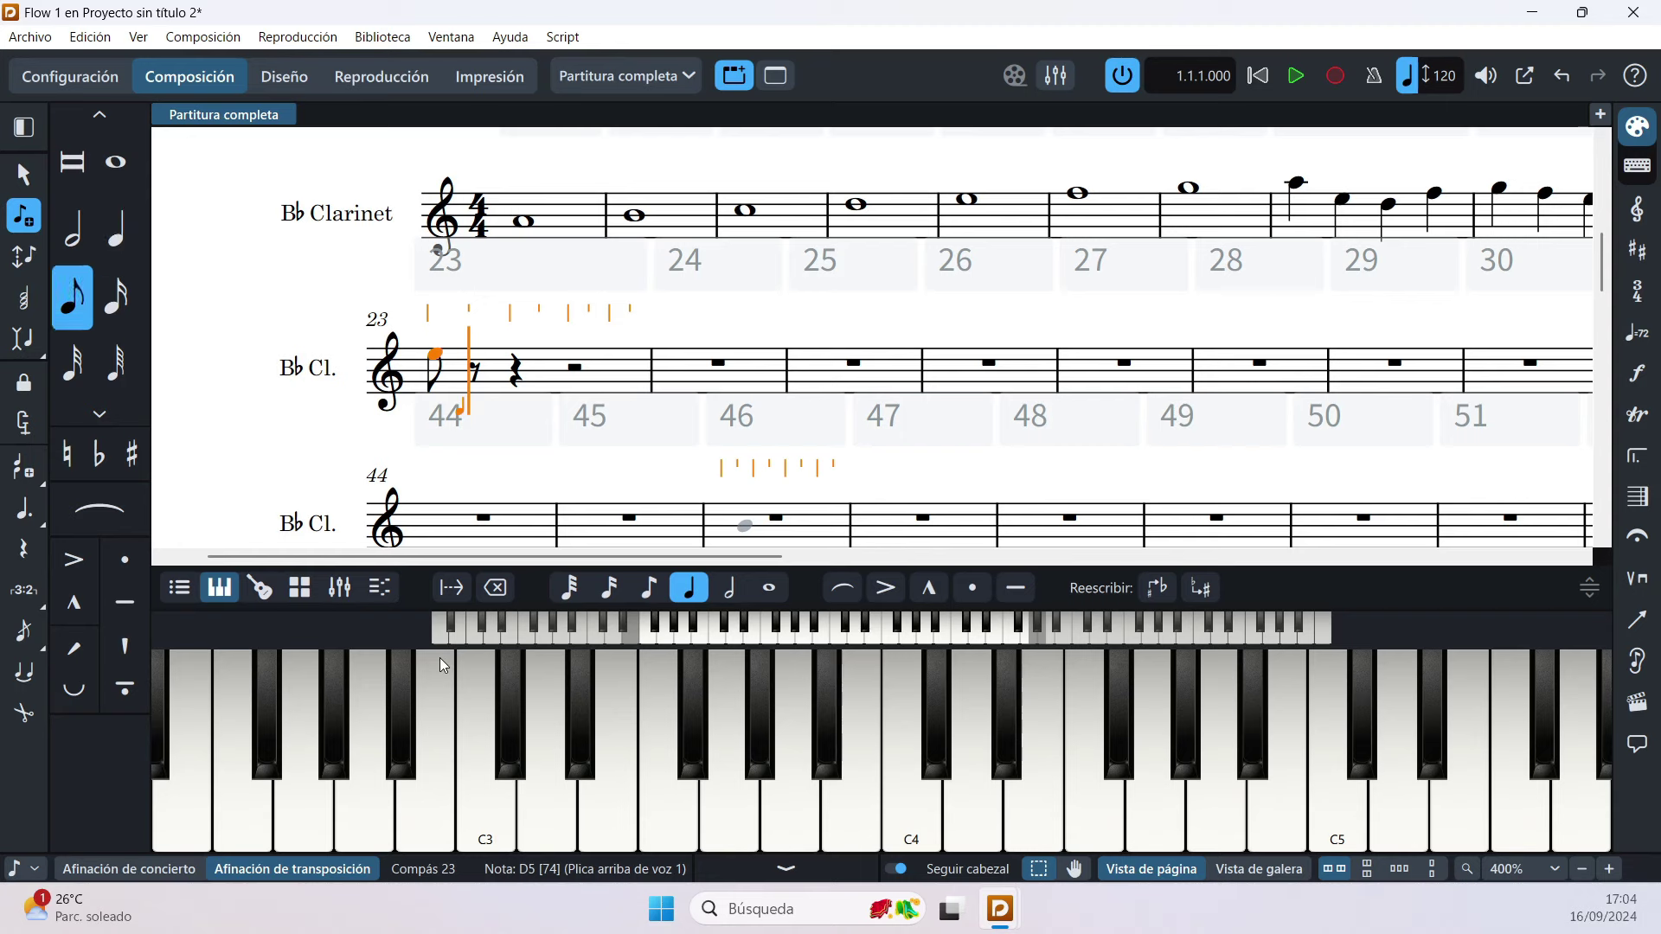
{"action": "left_click", "coordinate": [659, 780]}
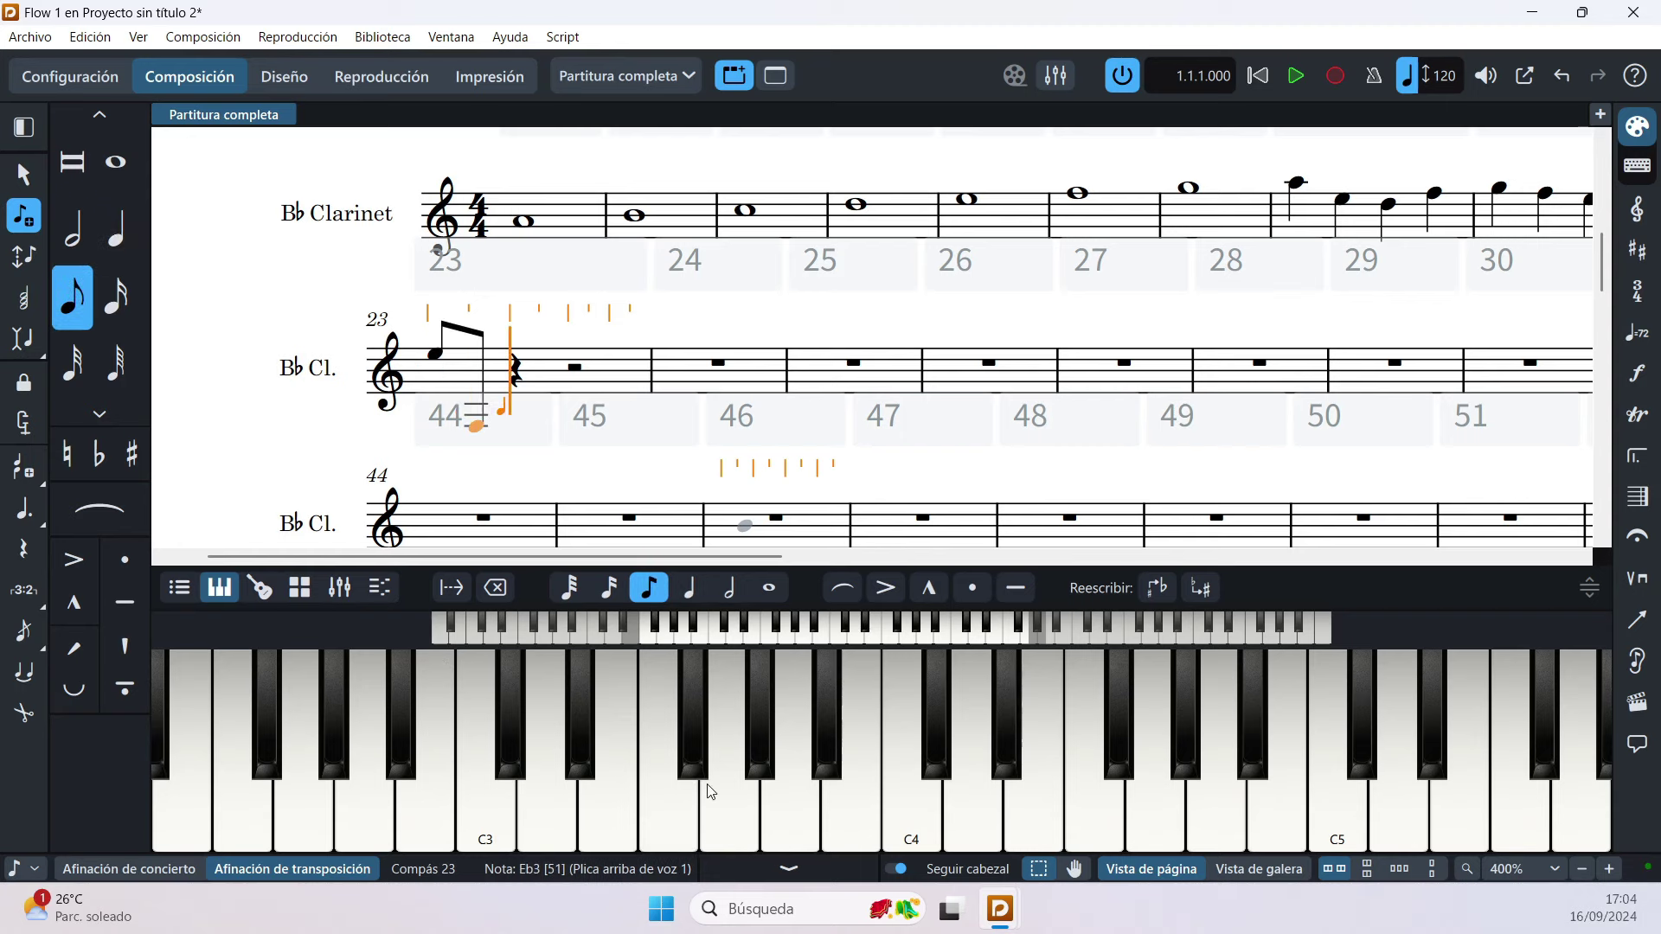
{"action": "left_click", "coordinate": [713, 791]}
{"action": "left_click", "coordinate": [754, 782]}
{"action": "left_click", "coordinate": [800, 787]}
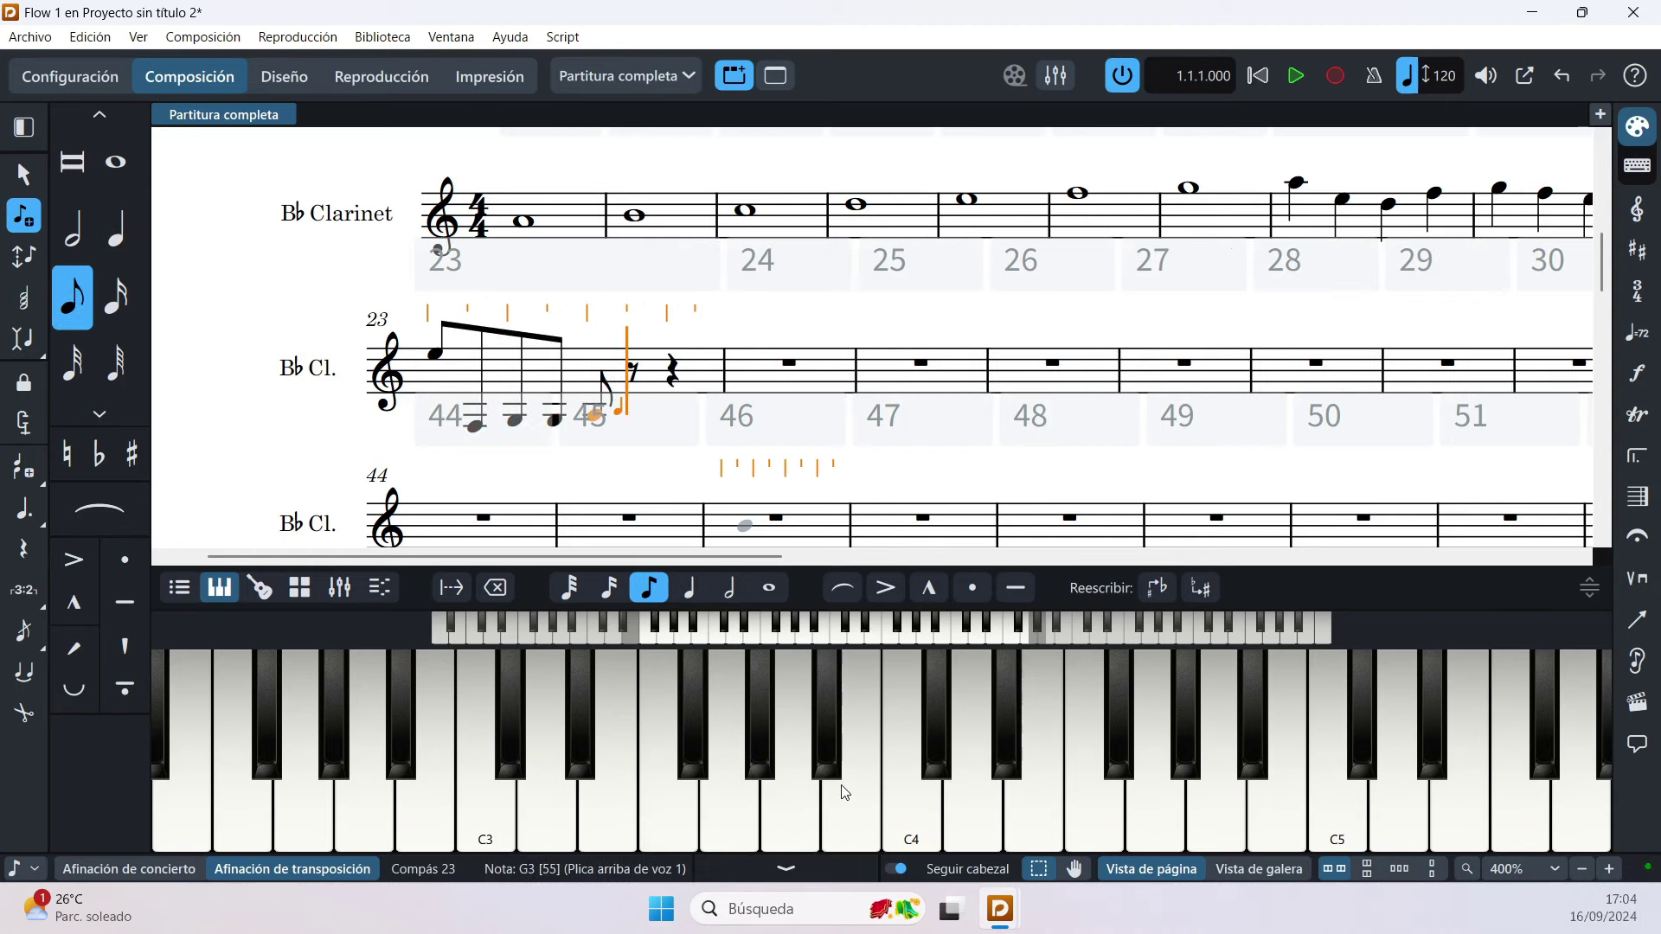
{"action": "left_click", "coordinate": [843, 792]}
{"action": "left_click", "coordinate": [904, 791]}
{"action": "left_click", "coordinate": [930, 795]}
Step: Enter eighth notes D4, E4, D4, C4, B3 and B3 in bar 24 with the on-screen piano
{"action": "left_click", "coordinate": [973, 793]}
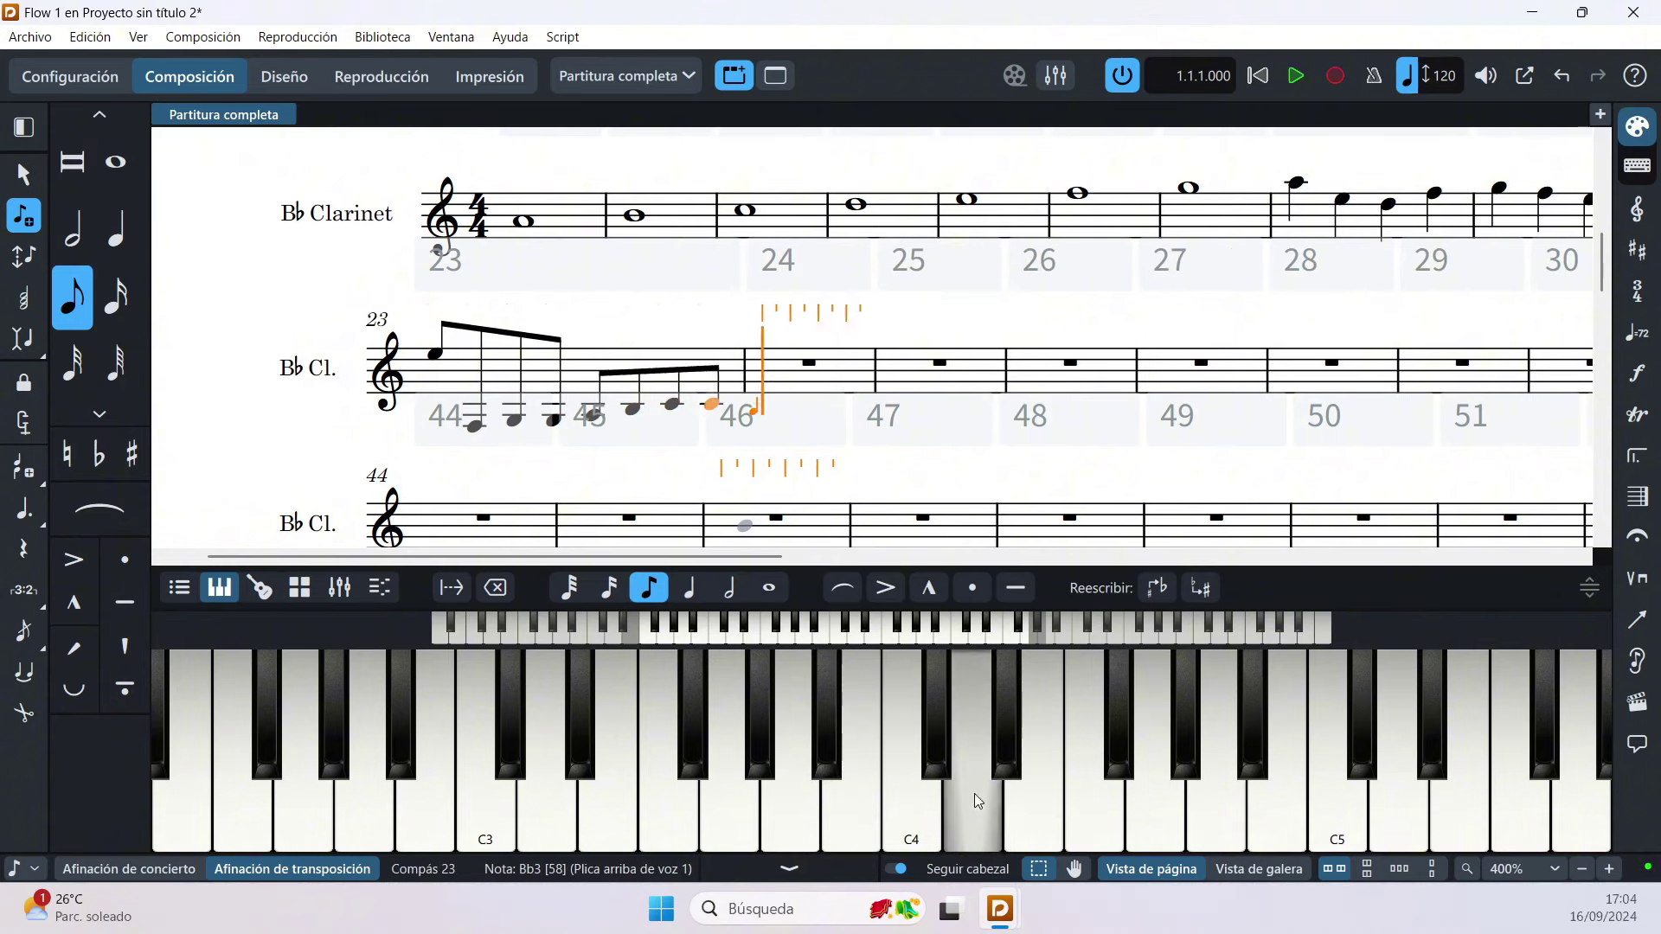
{"action": "left_click", "coordinate": [1017, 803]}
{"action": "left_click", "coordinate": [947, 812]}
{"action": "left_click", "coordinate": [926, 821]}
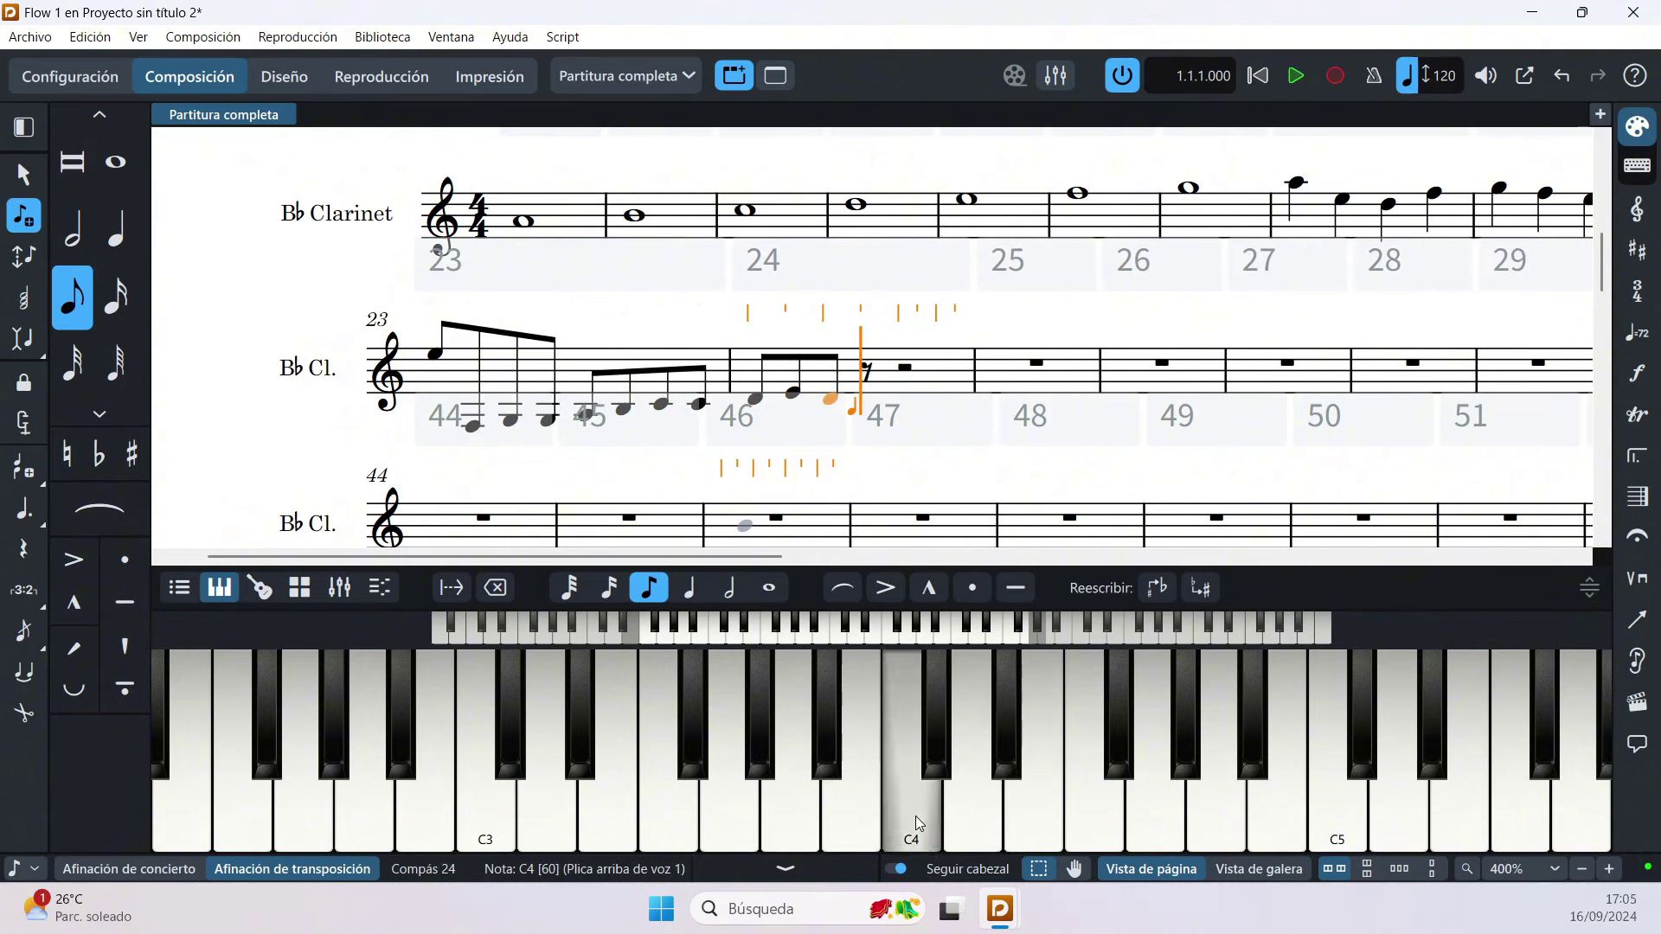
{"action": "left_click", "coordinate": [865, 826]}
{"action": "left_click", "coordinate": [825, 835]}
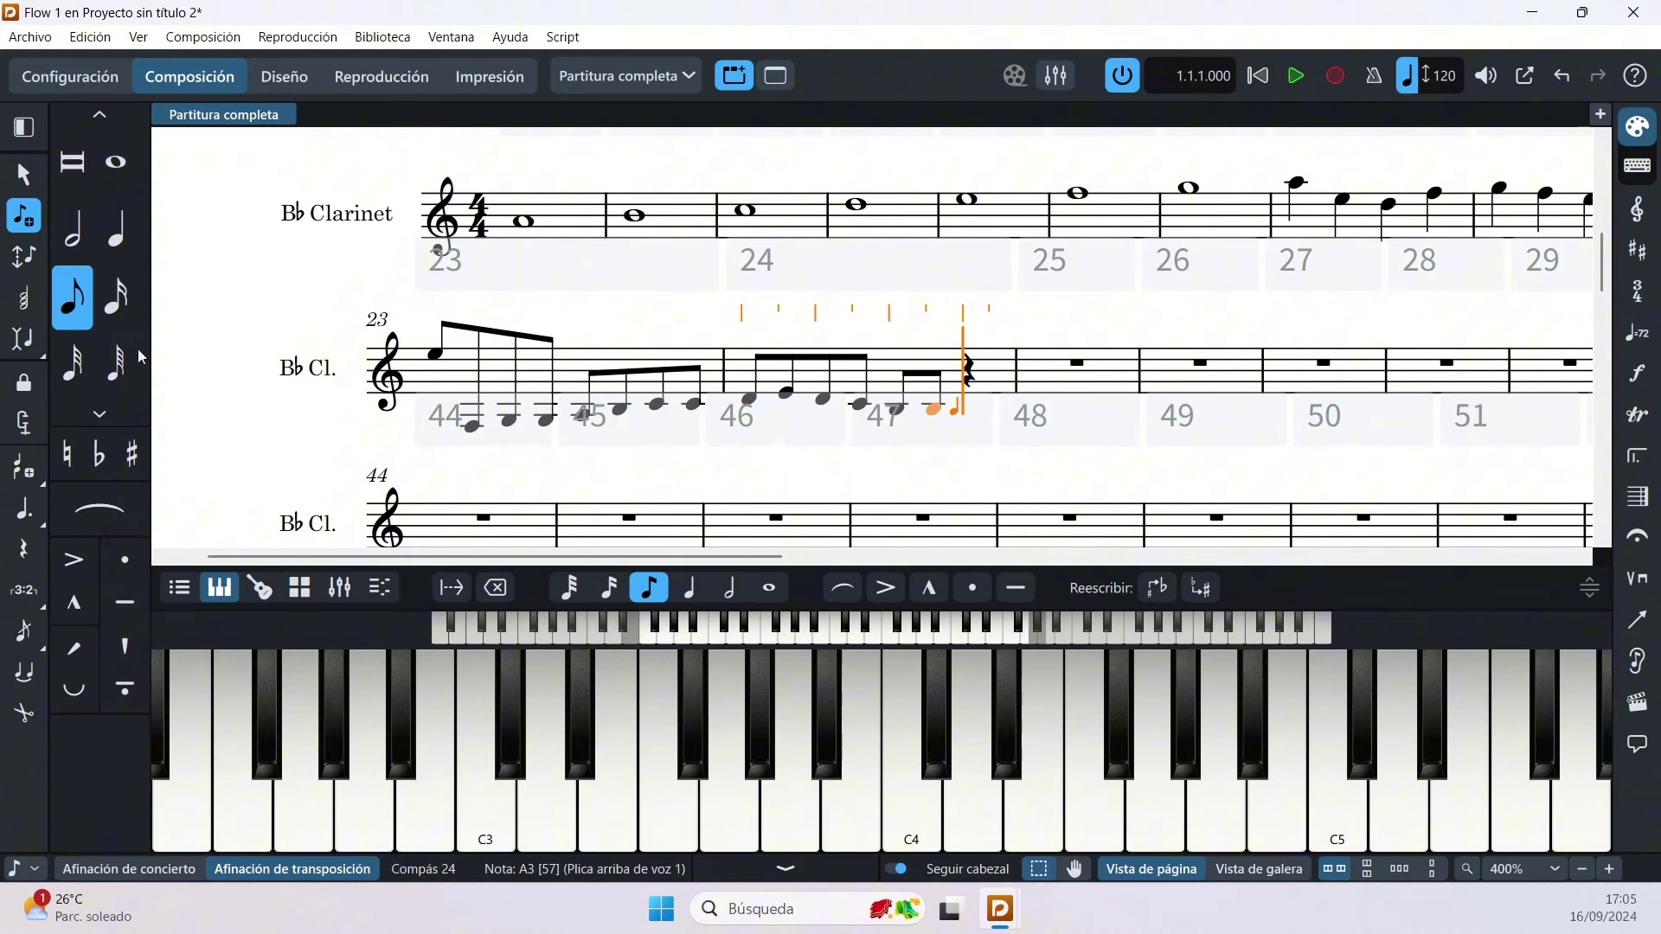
Step: Activate Pitch Before Duration and the natural accidental, and audition several pitches on the on-screen piano
{"action": "left_click", "coordinate": [23, 256]}
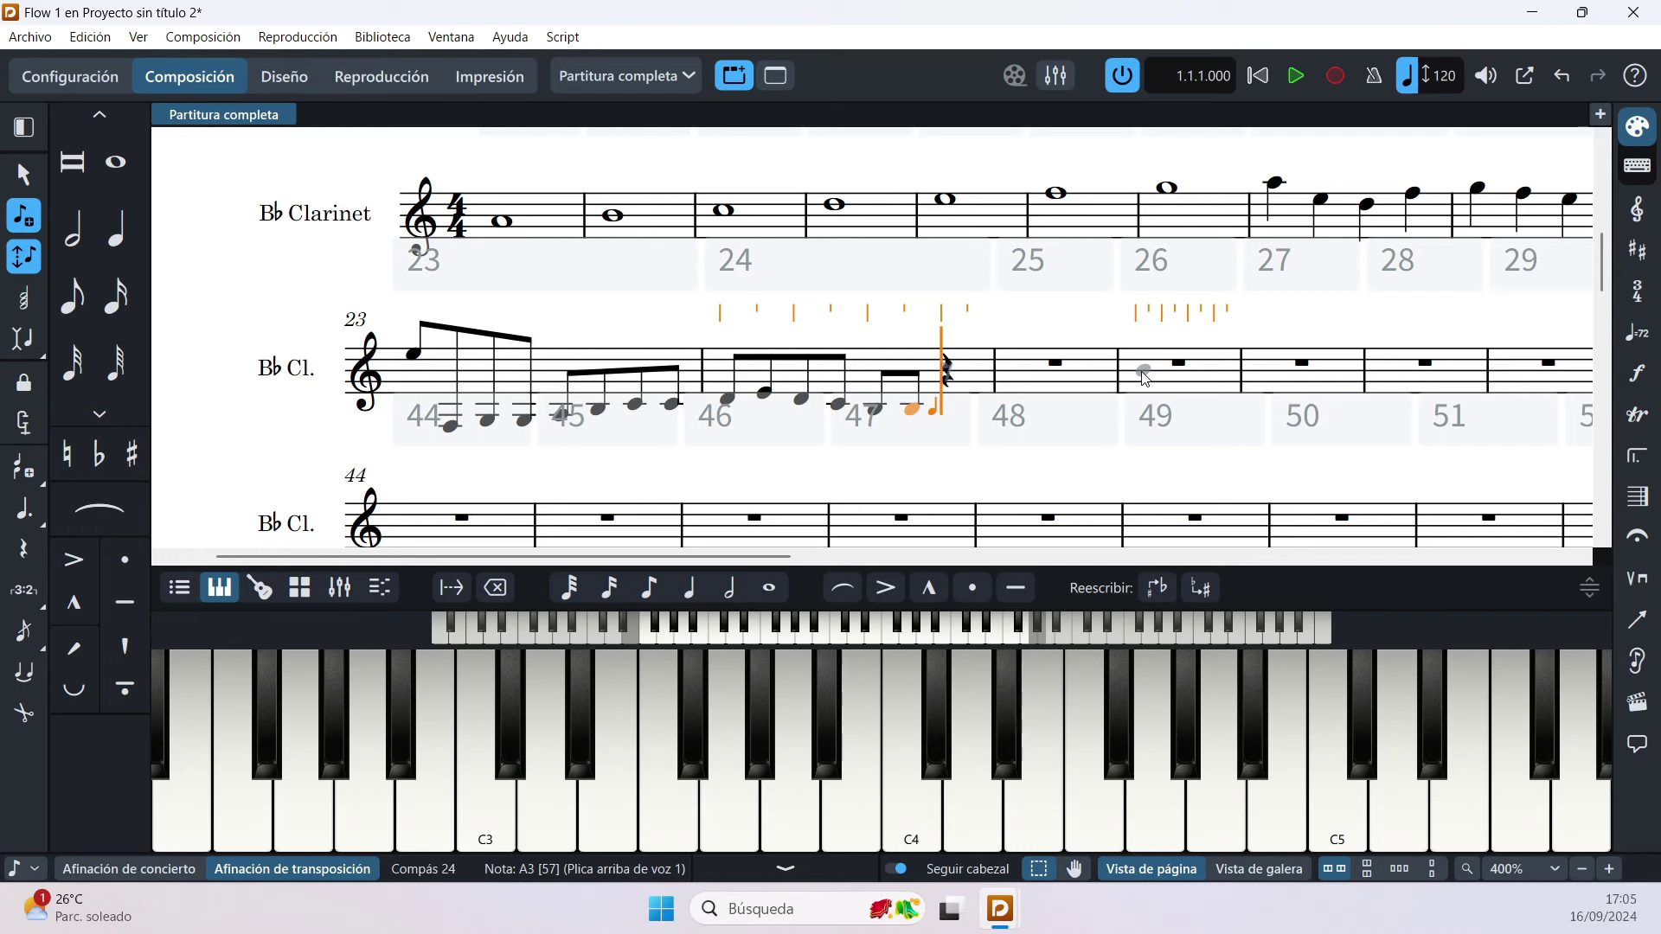
{"action": "key", "text": "0"}
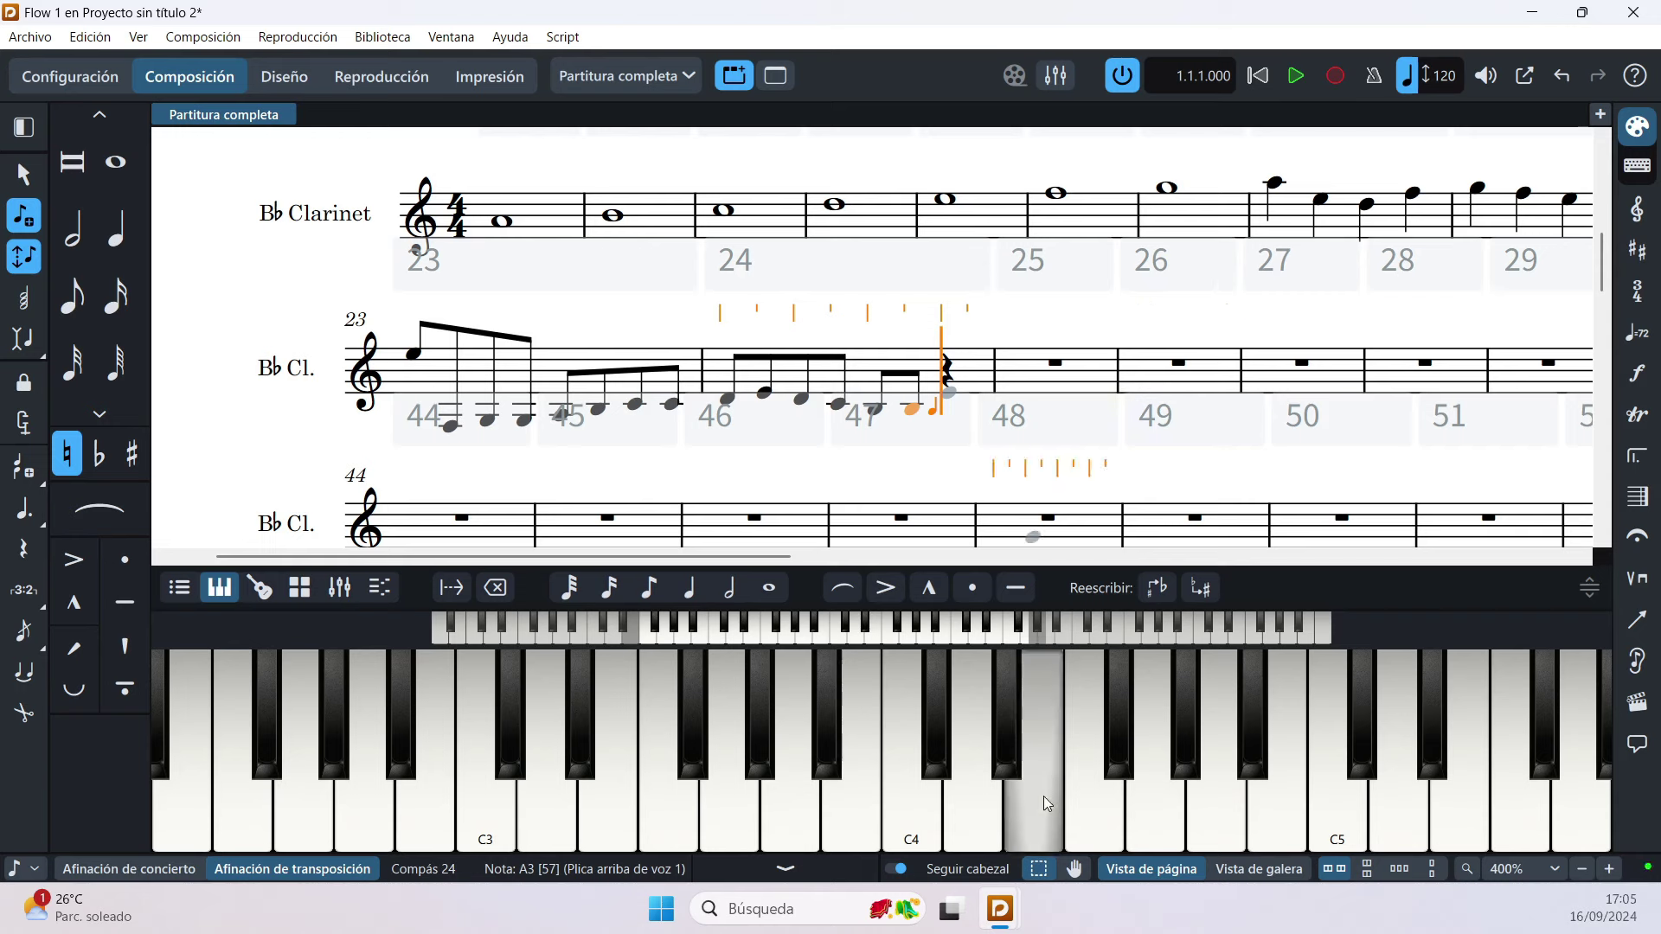
{"action": "left_click", "coordinate": [962, 782]}
{"action": "left_click", "coordinate": [919, 796]}
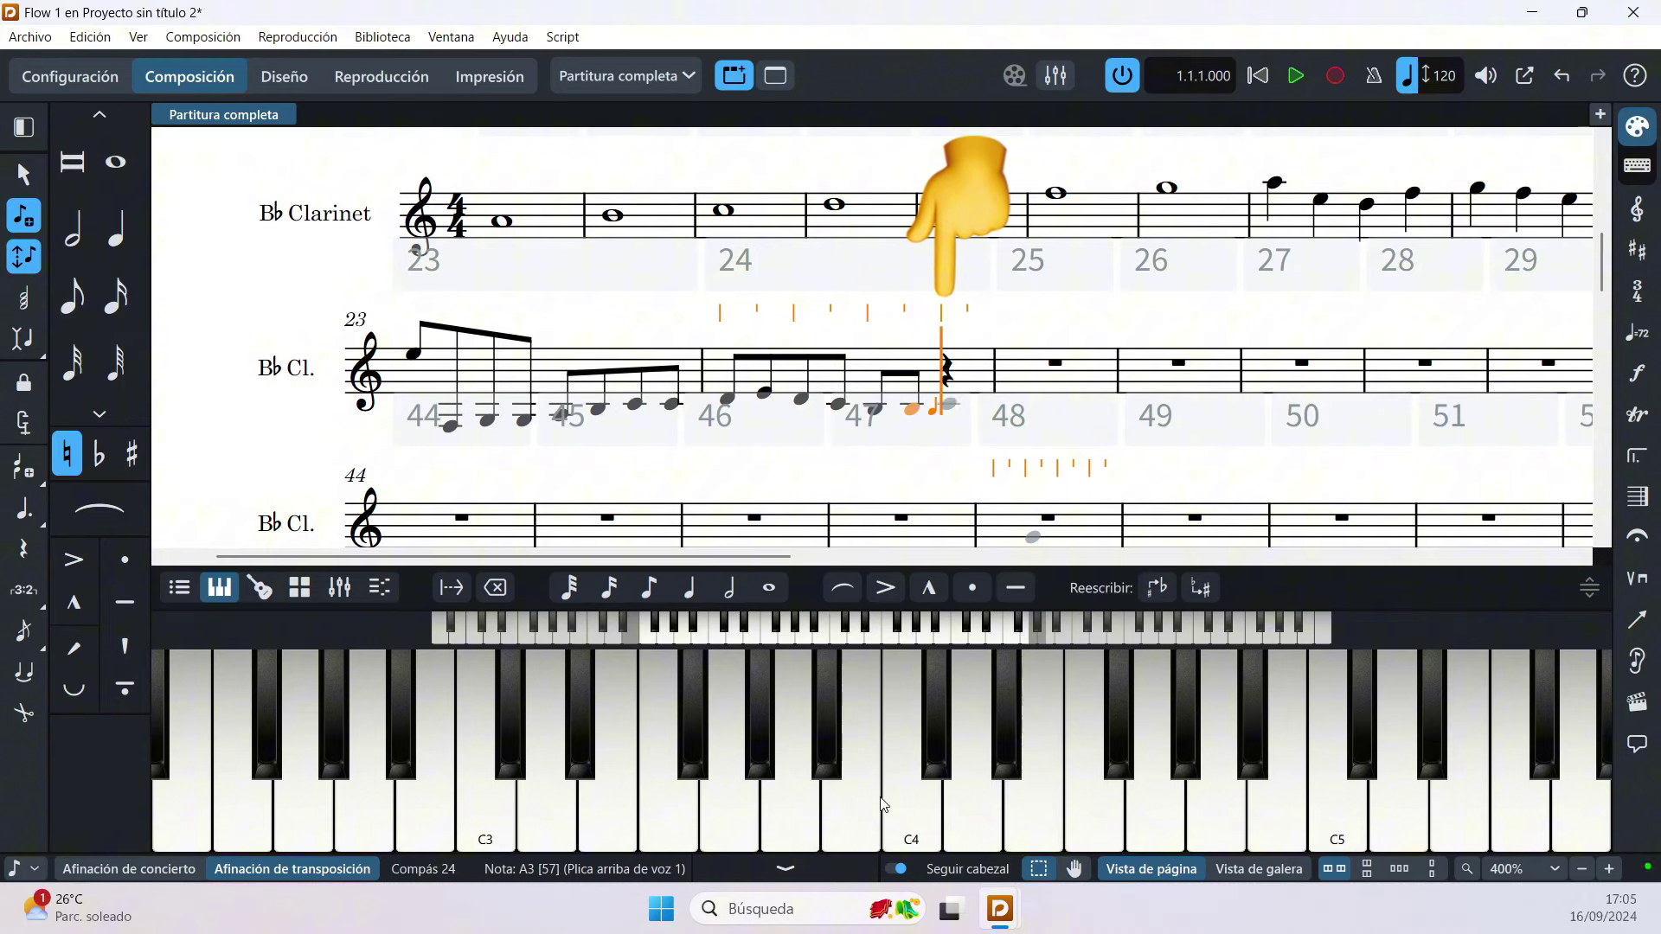
{"action": "left_click", "coordinate": [1159, 804]}
{"action": "left_click", "coordinate": [1215, 807]}
{"action": "left_click", "coordinate": [1267, 811]}
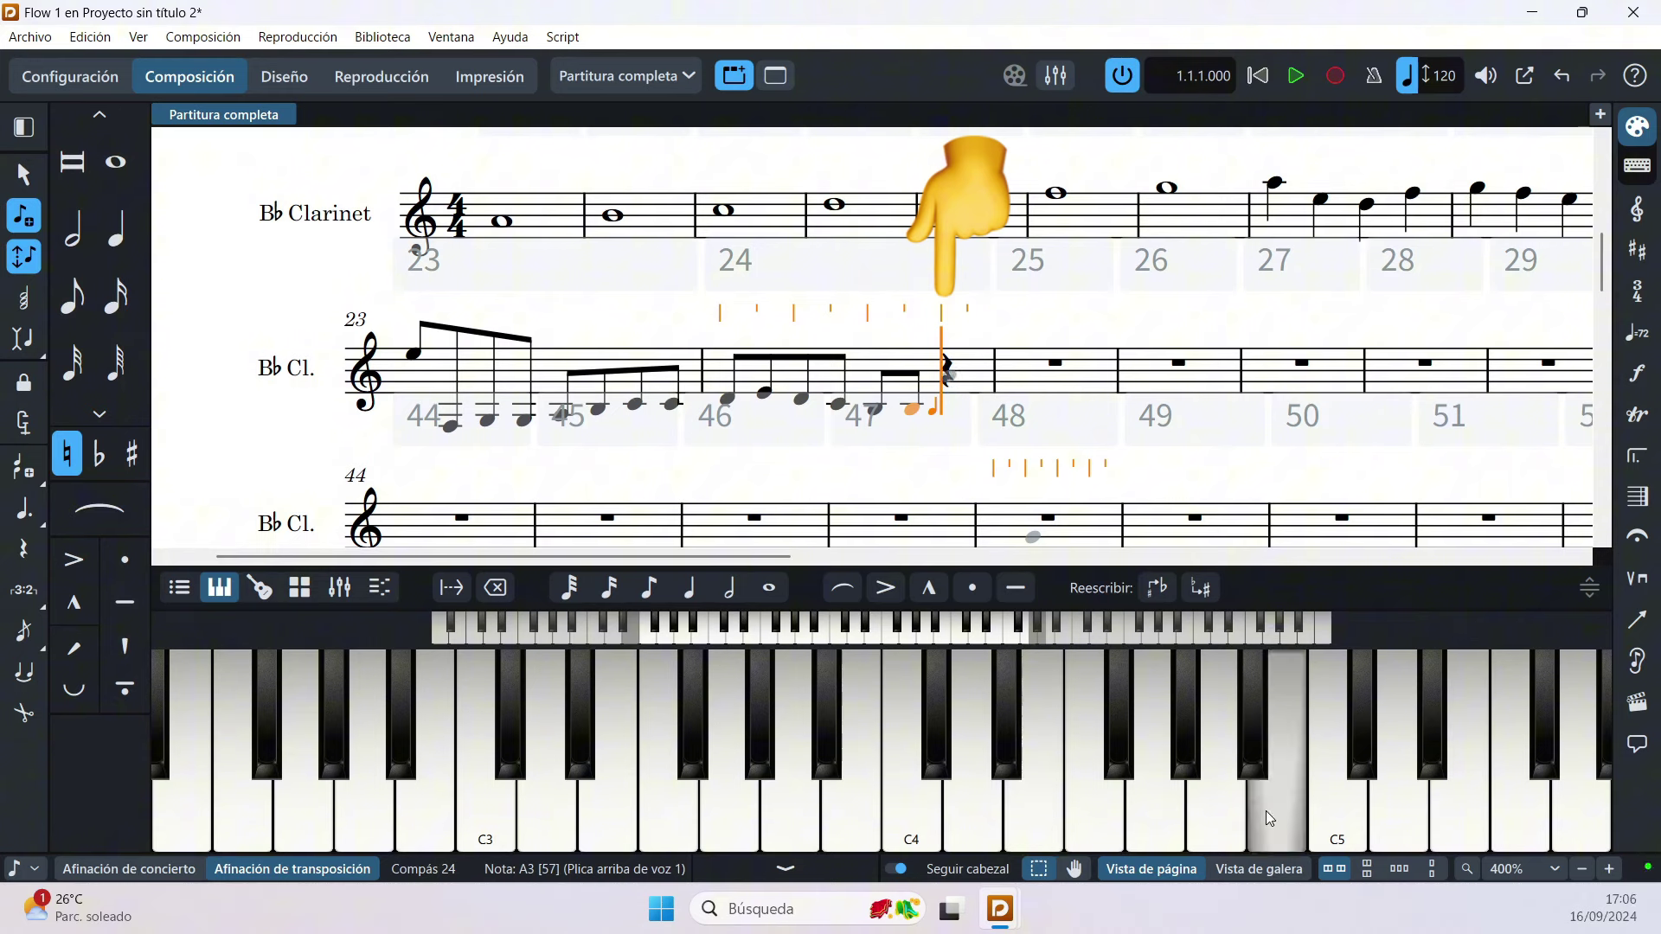
Step: View the guitar fretboard input and return to the piano keyboard
{"action": "left_click", "coordinate": [259, 587]}
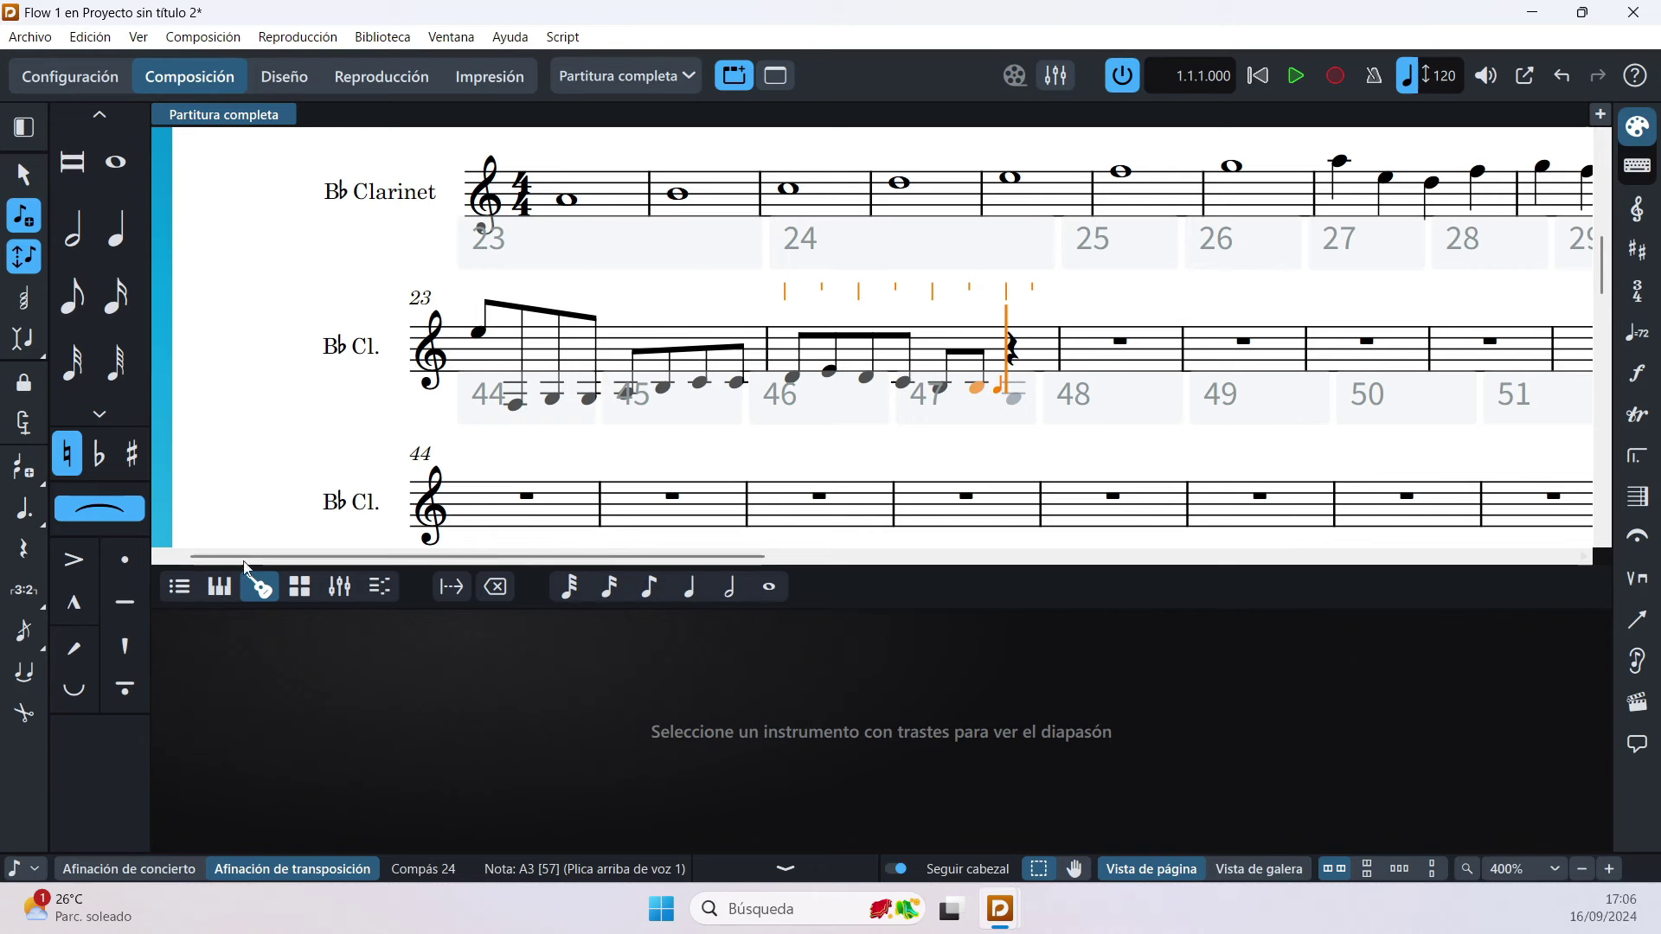
{"action": "left_click", "coordinate": [220, 587]}
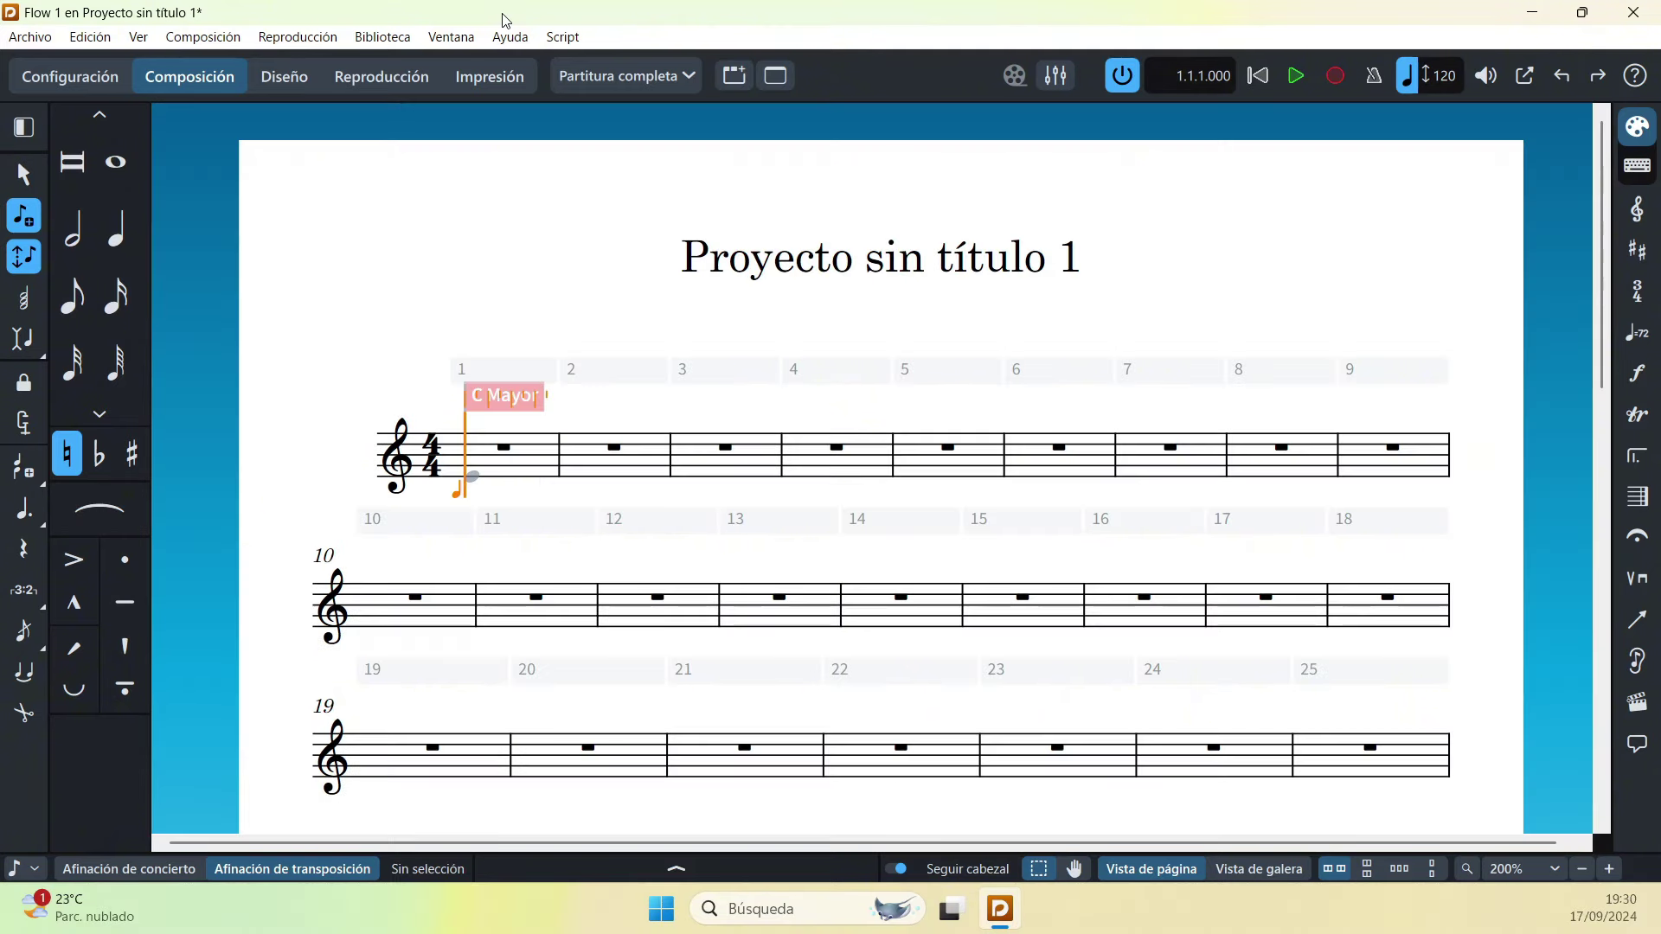
Step: Fill bar 1 of Proyecto sin título 1 with eight repeated E4 eighth notes
{"action": "key", "text": "e"}
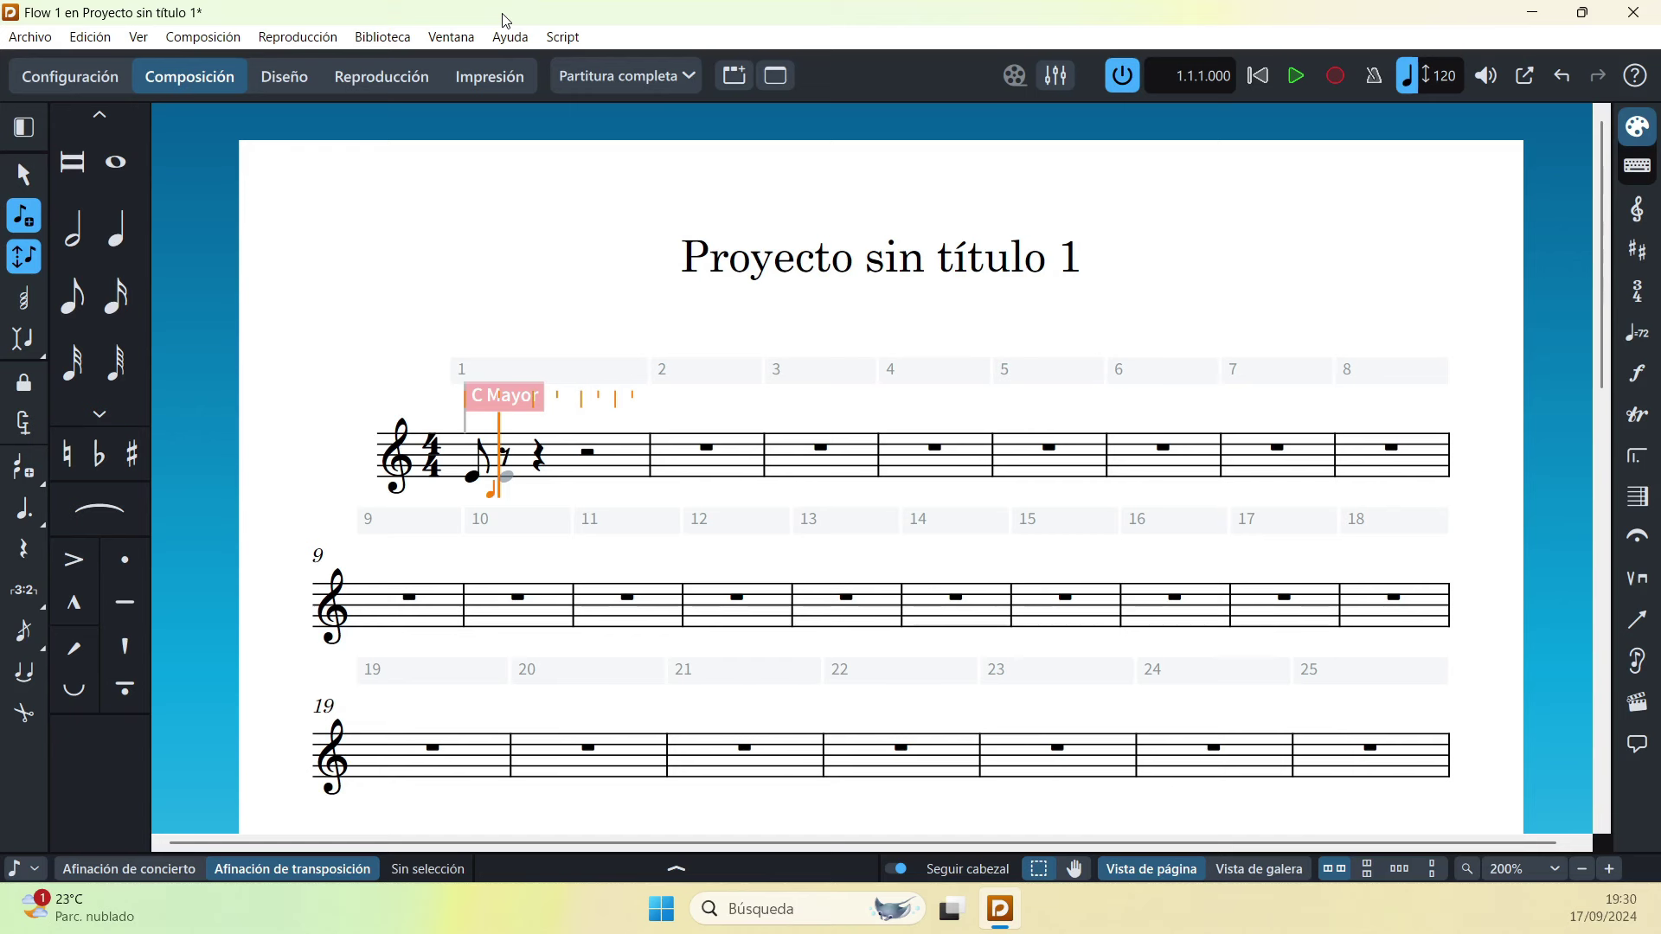
{"action": "key", "text": "e"}
{"action": "key", "text": "e"}
{"action": "key", "text": "e"}
{"action": "key", "text": "e"}
{"action": "key", "text": "e"}
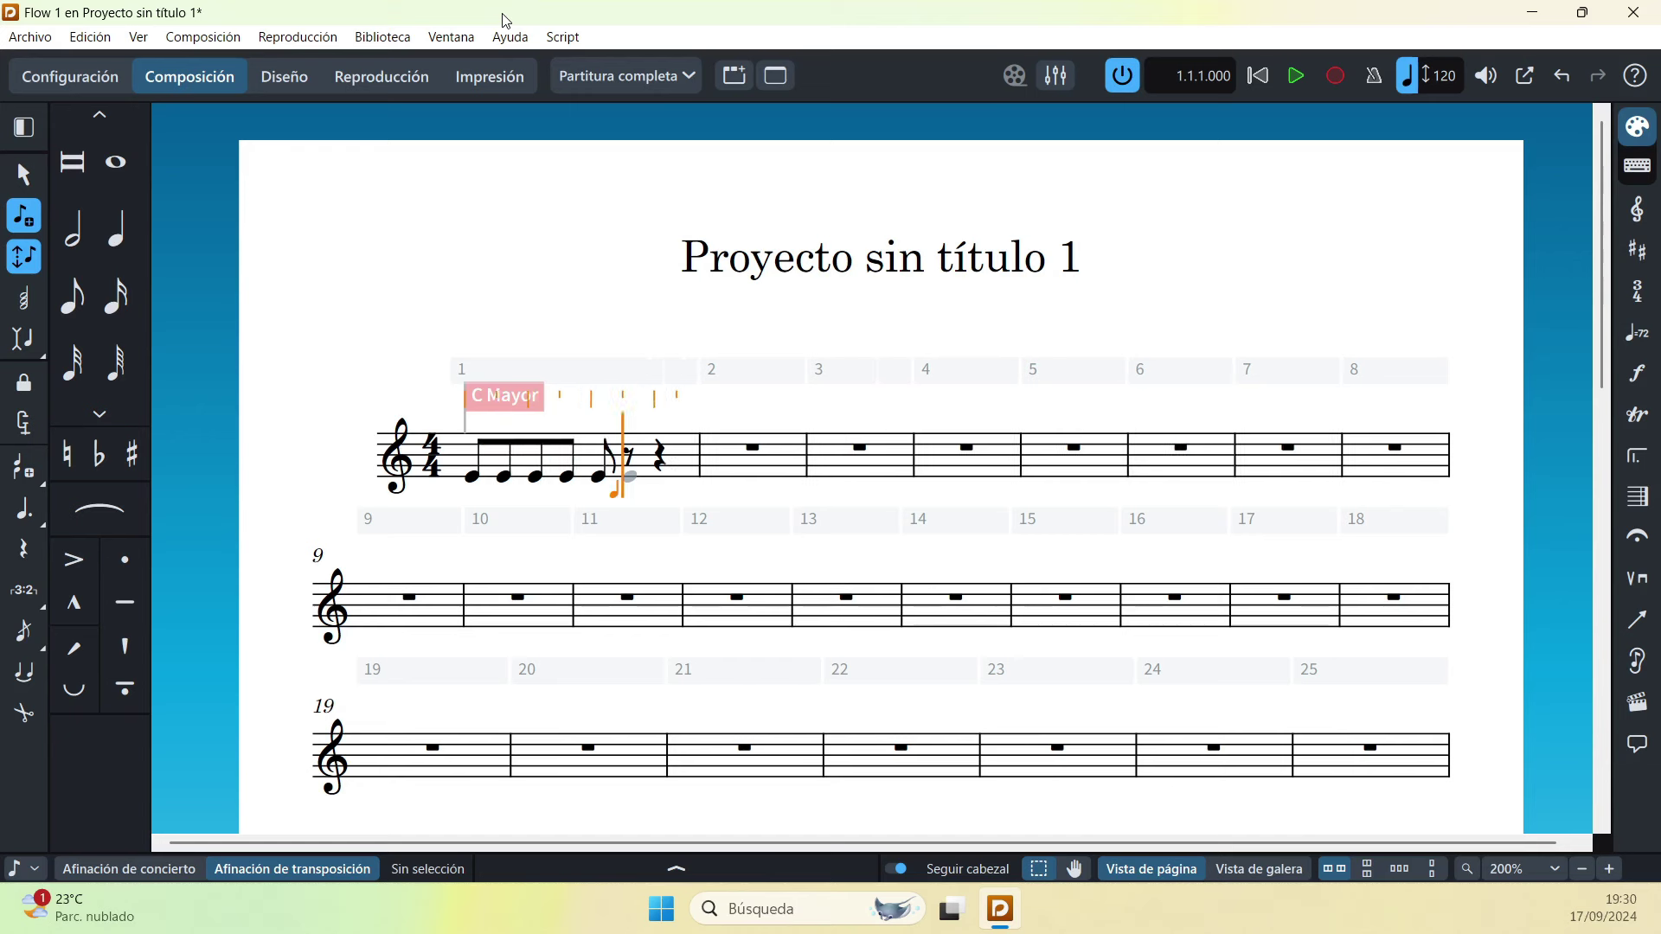
{"action": "key", "text": "e"}
{"action": "key", "text": "e"}
{"action": "key", "text": "e"}
Step: Enter an E4 eighth note at the start of bar 2, followed by repeated E4 sixteenth notes into the third beat
{"action": "key", "text": "5"}
{"action": "key", "text": "e"}
{"action": "key", "text": "e"}
{"action": "key", "text": "e"}
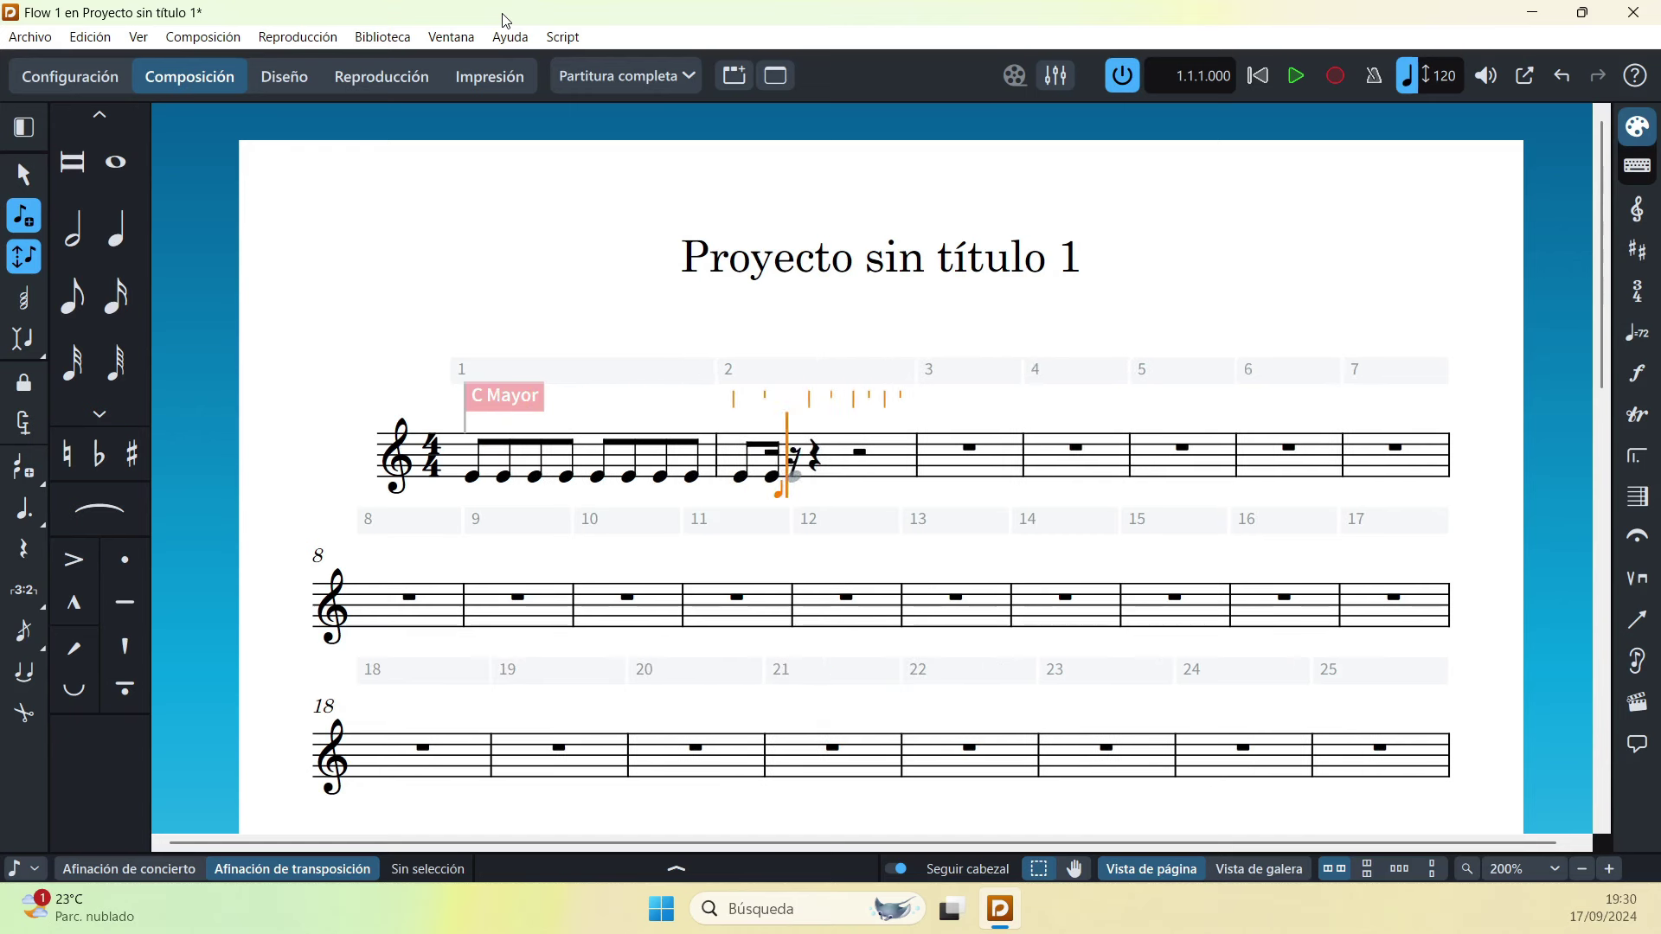
{"action": "key", "text": "e"}
{"action": "key", "text": "e"}
{"action": "key", "text": "e"}
{"action": "key", "text": "e"}
{"action": "key", "text": "e"}
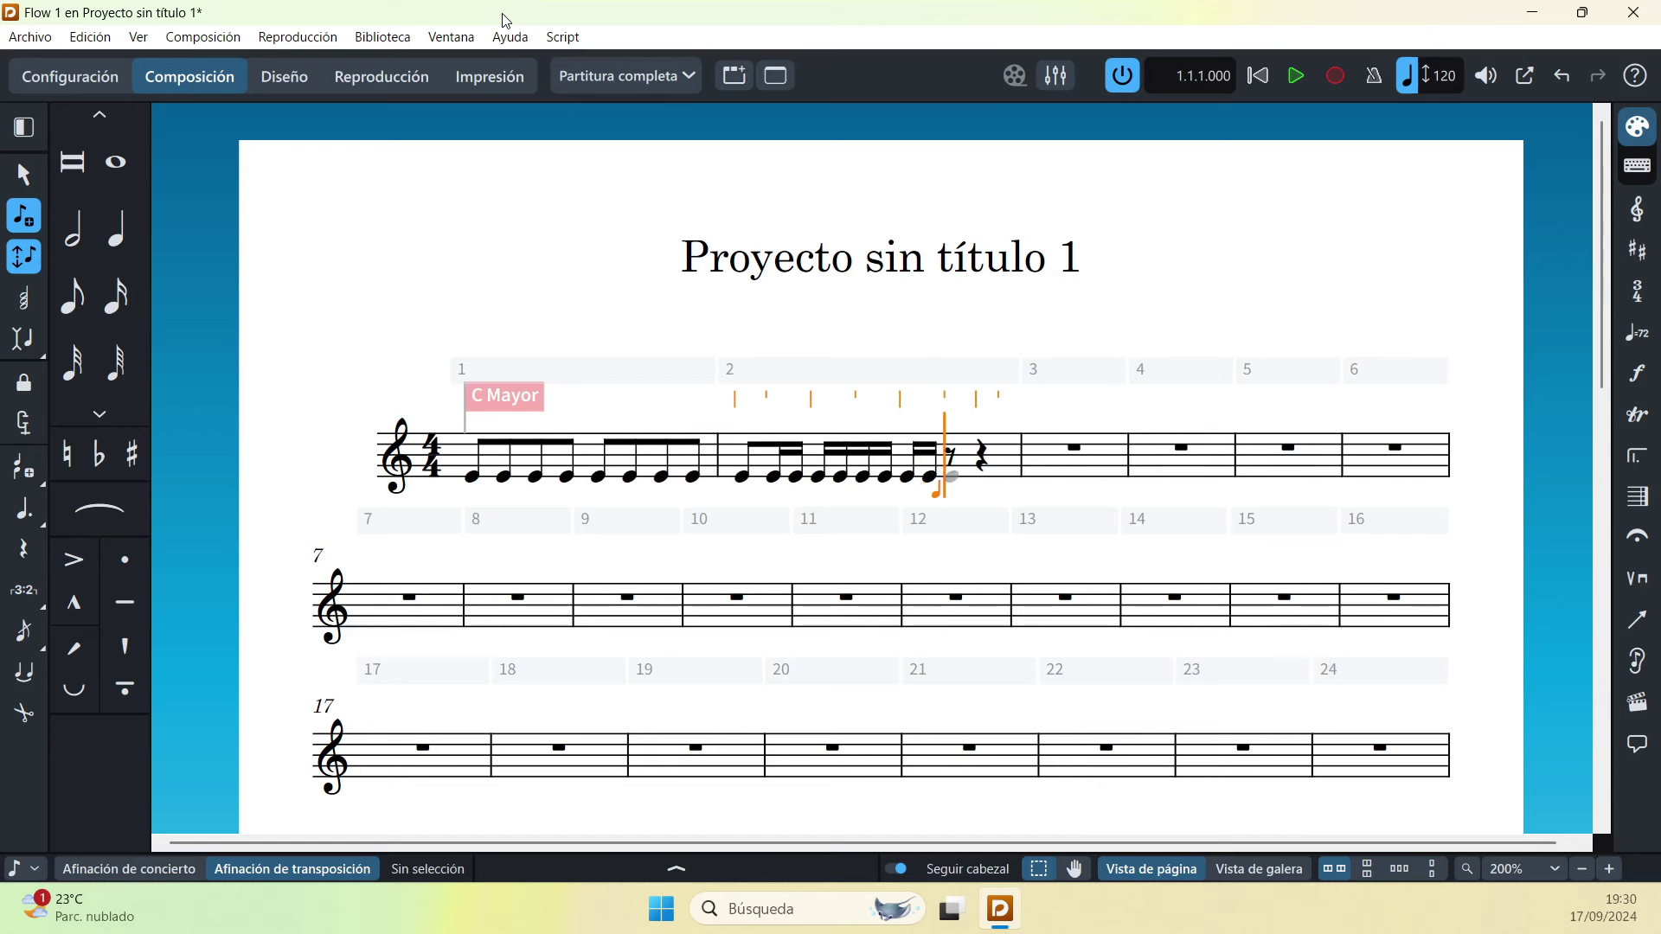
{"action": "key", "text": "e"}
{"action": "key", "text": "e"}
Step: Enter repeated C4 notes in sixteenth and eighth durations from the third beat of bar 2 into the second beat of bar 3
{"action": "key", "text": "c"}
{"action": "key", "text": "c"}
{"action": "key", "text": "c"}
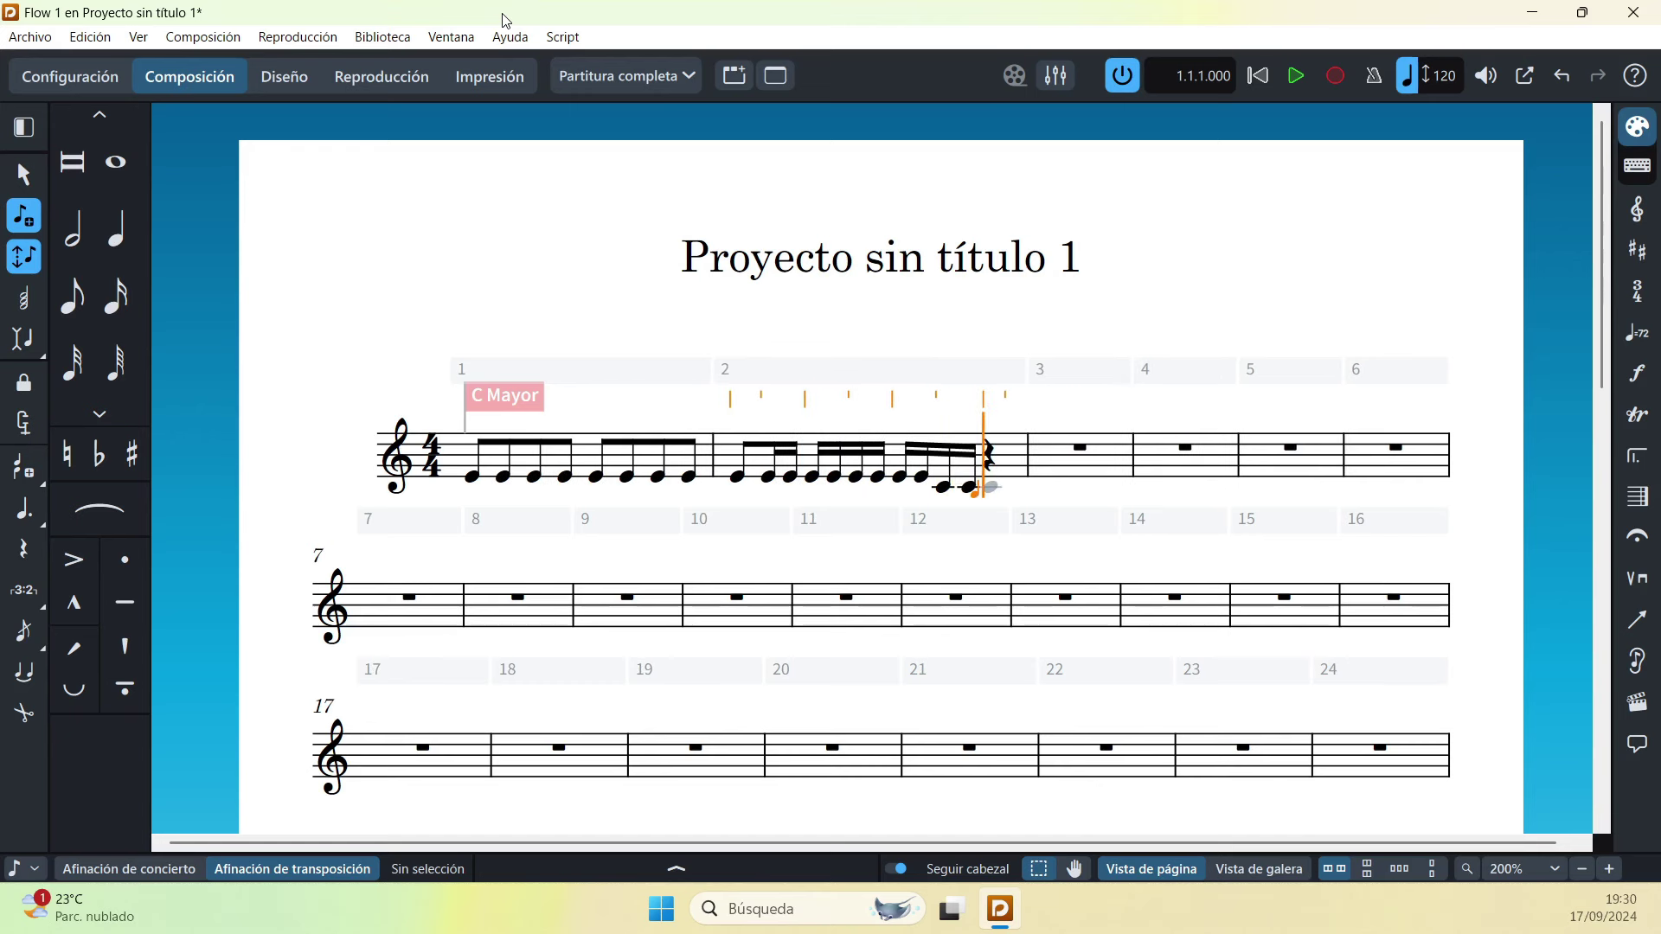
{"action": "key", "text": "c"}
{"action": "key", "text": "c"}
{"action": "key", "text": "c"}
{"action": "key", "text": "c"}
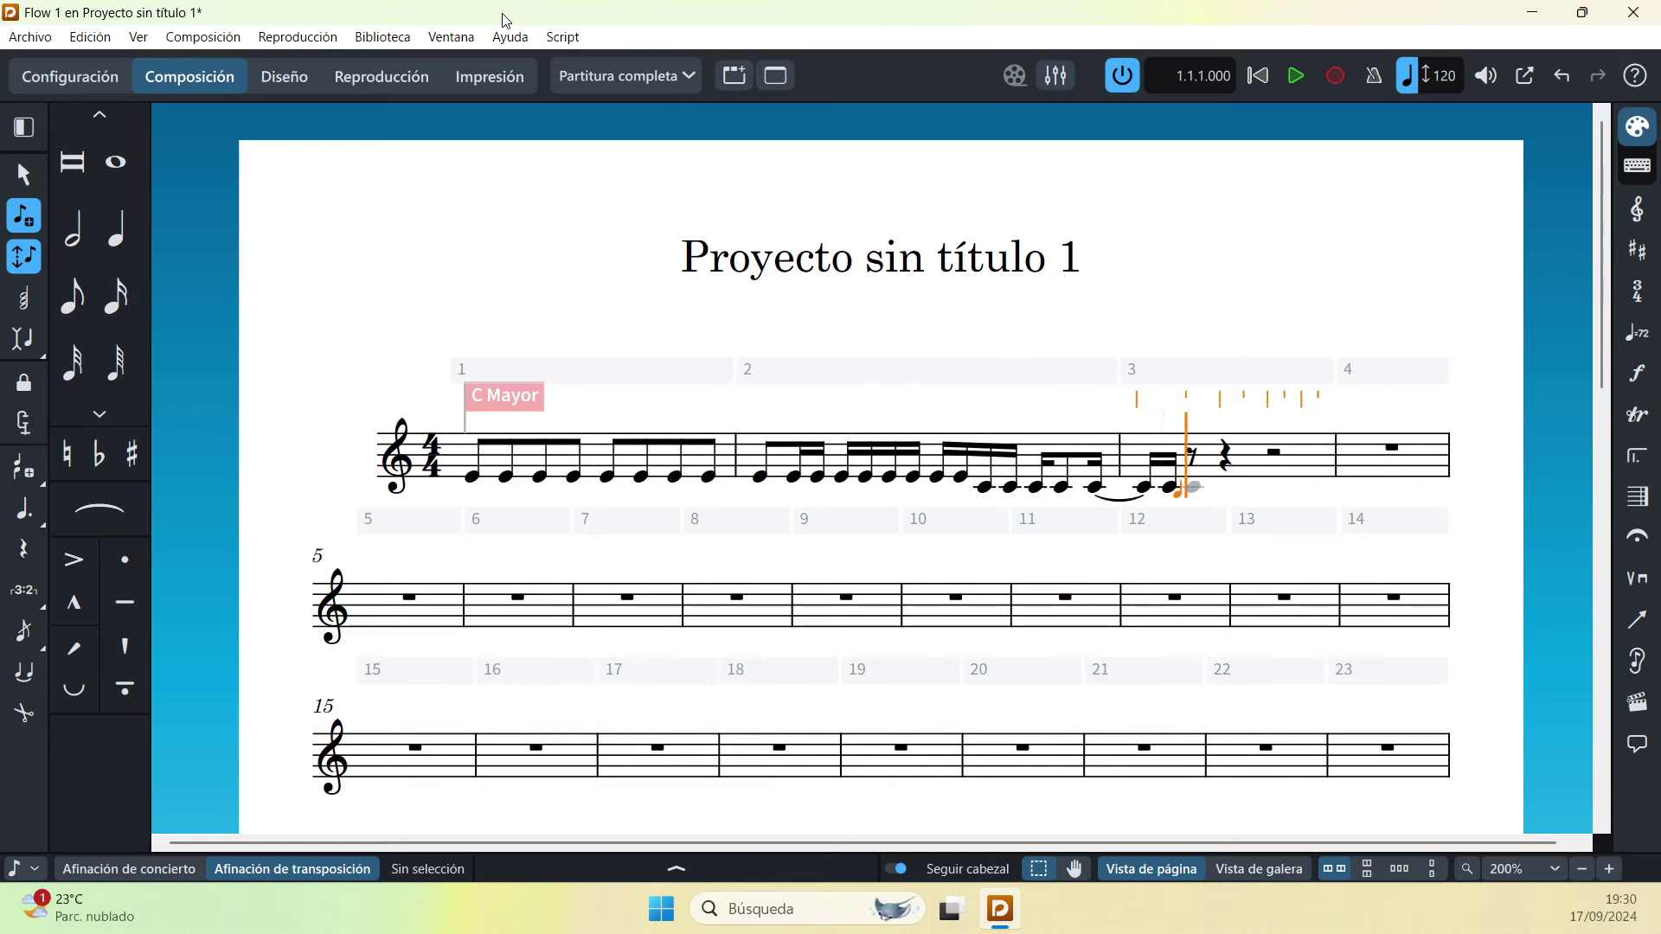
{"action": "key", "text": "c"}
{"action": "key", "text": "c"}
{"action": "key", "text": "c"}
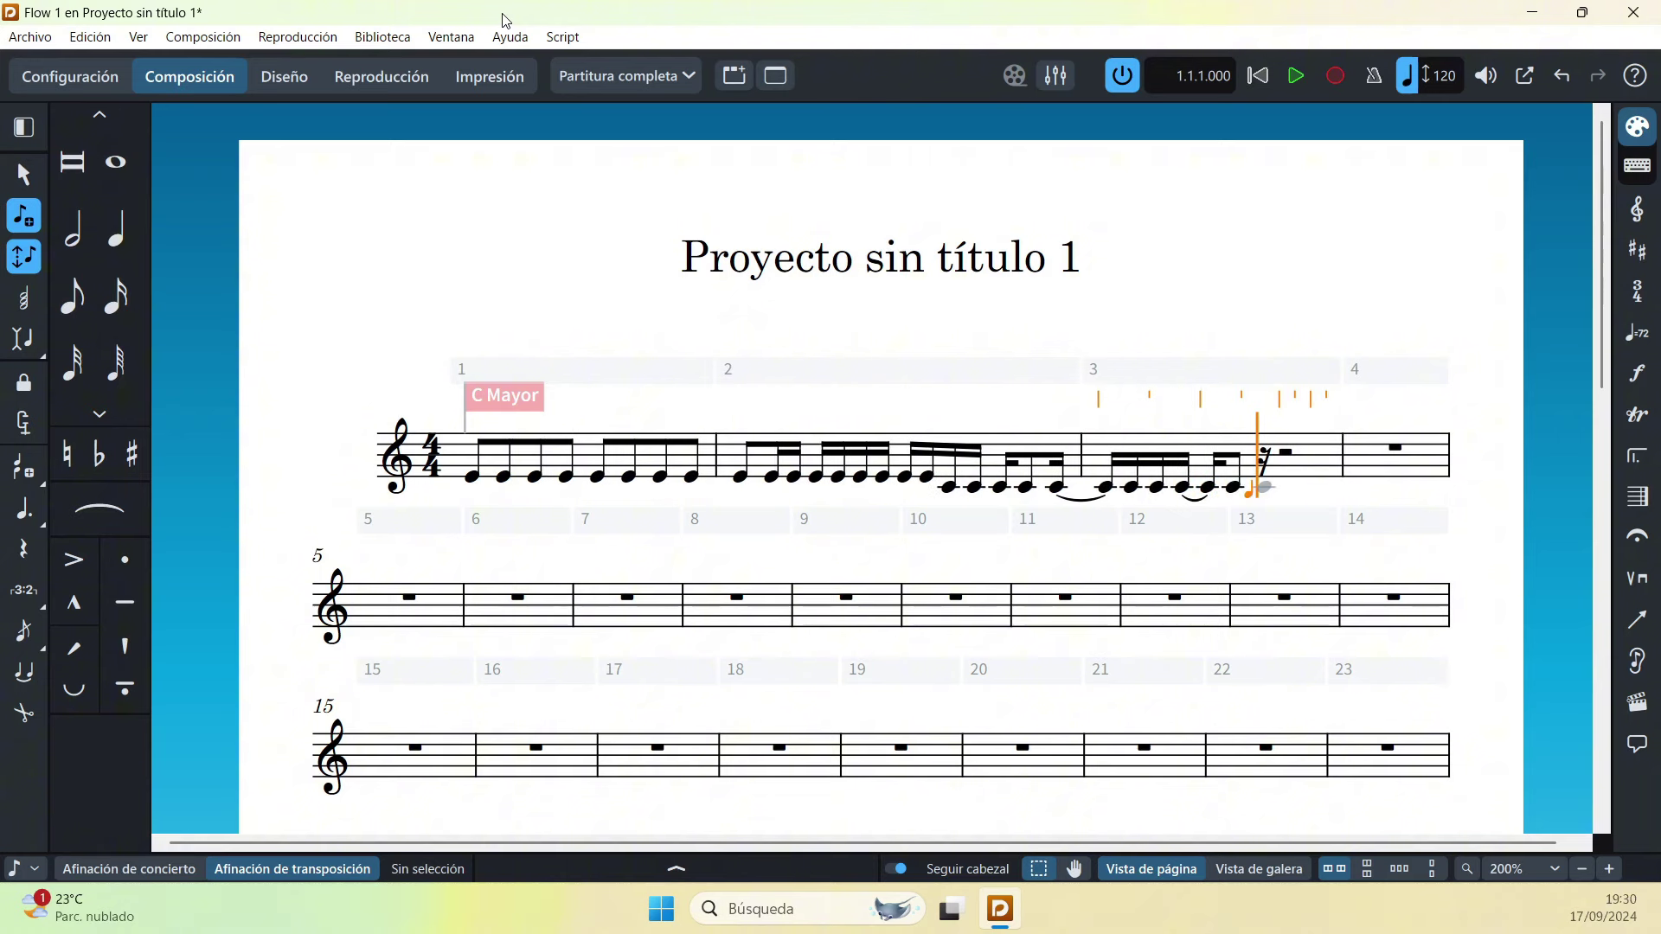
Step: Advance the input caret past the rests of bars 3 and 4 to the start of bar 5
{"action": "key", "text": "space"}
{"action": "key", "text": "space"}
{"action": "key", "text": "space"}
{"action": "key", "text": "space"}
{"action": "key", "text": "space"}
{"action": "key", "text": "space"}
{"action": "key", "text": "space"}
{"action": "key", "text": "space"}
{"action": "key", "text": "space"}
{"action": "key", "text": "space"}
{"action": "key", "text": "space"}
{"action": "key", "text": "space"}
{"action": "key", "text": "space"}
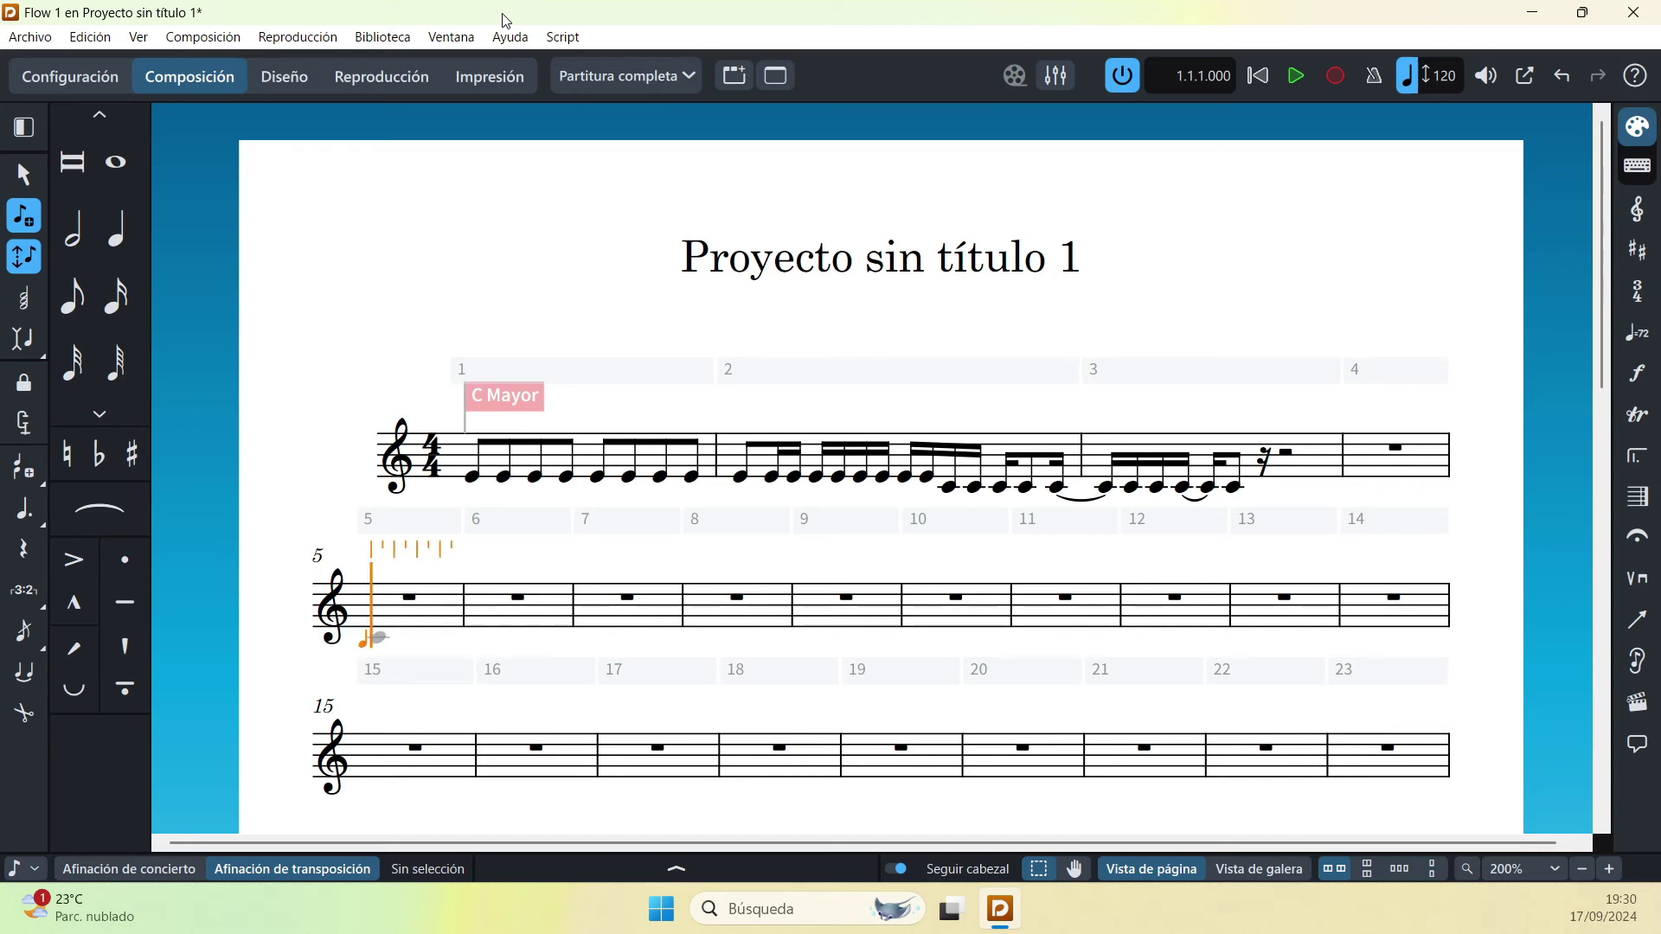
Step: Turn off Pitch Before Duration and fill bar 5 with the eighth notes E4, D4, C4, D4, E4, D4, C4, A3
{"action": "key", "text": "i"}
{"action": "key", "text": "6"}
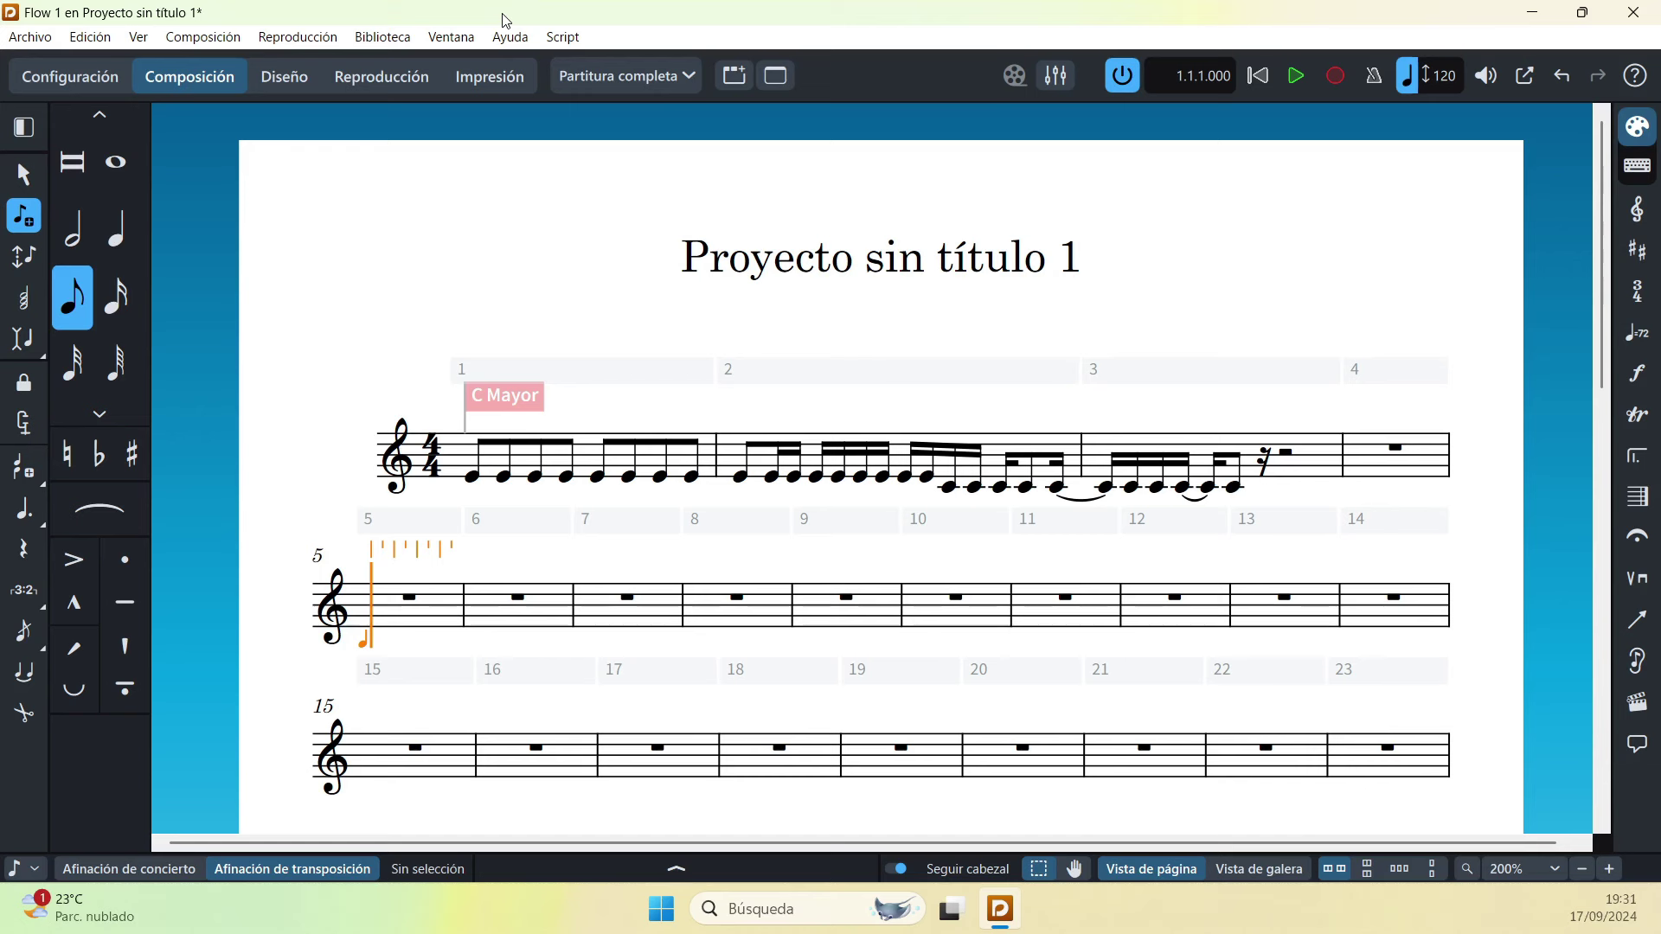
{"action": "key", "text": "e"}
{"action": "key", "text": "d"}
{"action": "key", "text": "c"}
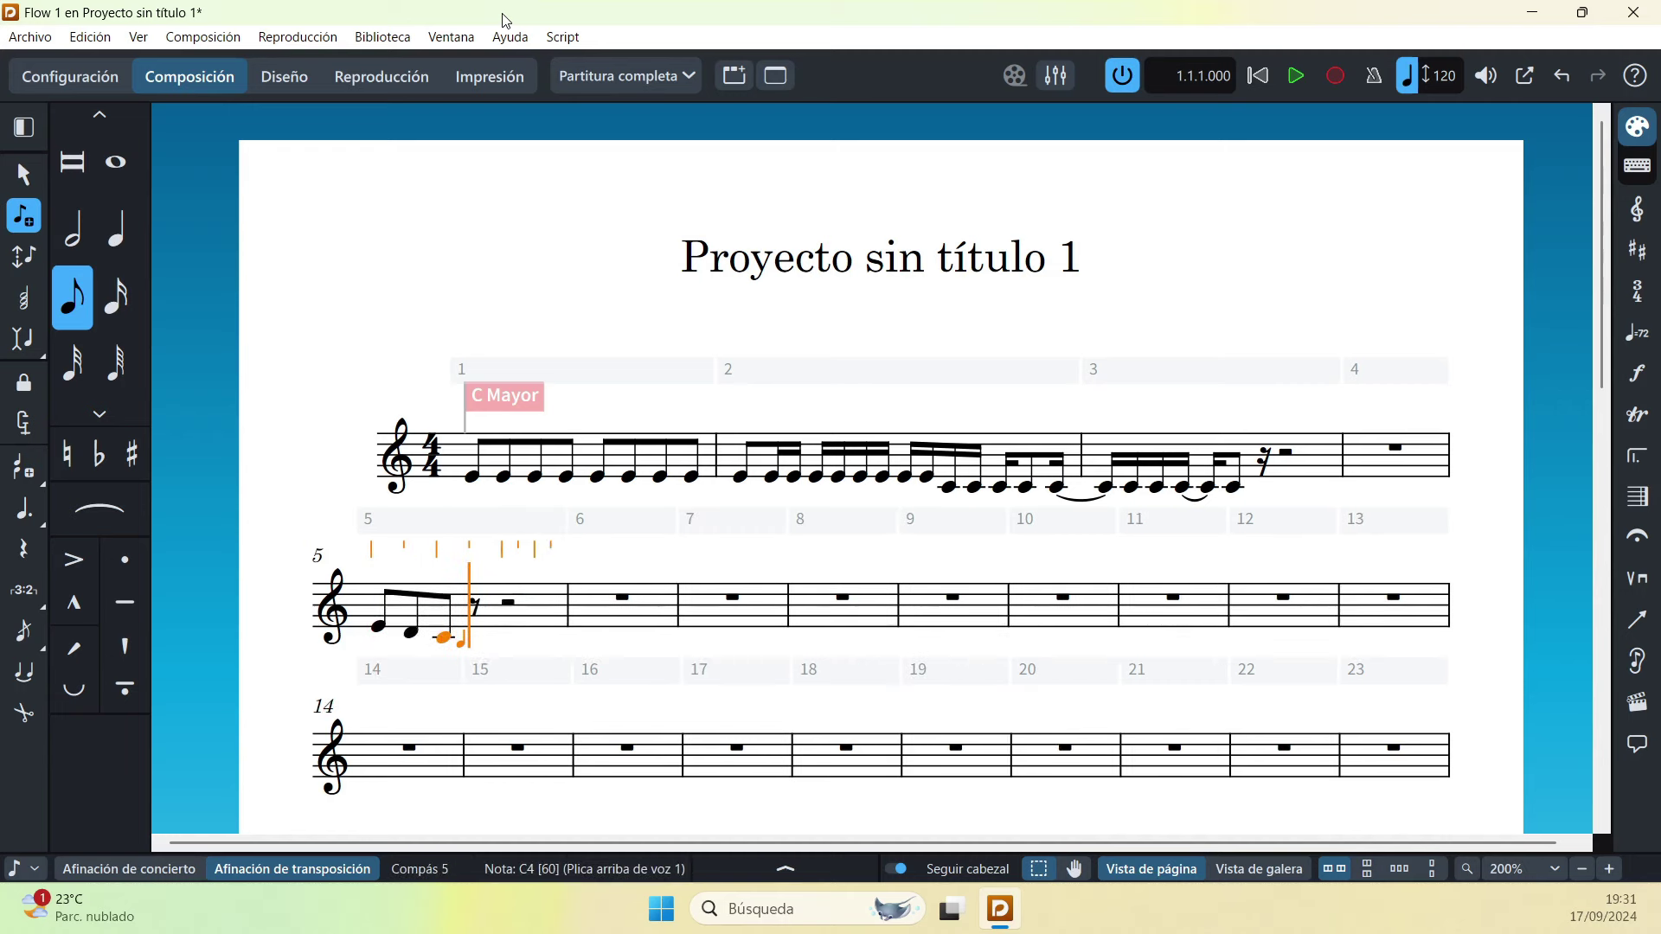
{"action": "key", "text": "d"}
{"action": "key", "text": "e"}
{"action": "key", "text": "d"}
{"action": "key", "text": "c"}
{"action": "key", "text": "a"}
Step: Fill bar 6 with the eighth notes C4, D4, E4, D4, C4, A3, D4, E4 and begin bar 7 with D4, C4, D4
{"action": "key", "text": "c"}
{"action": "key", "text": "d"}
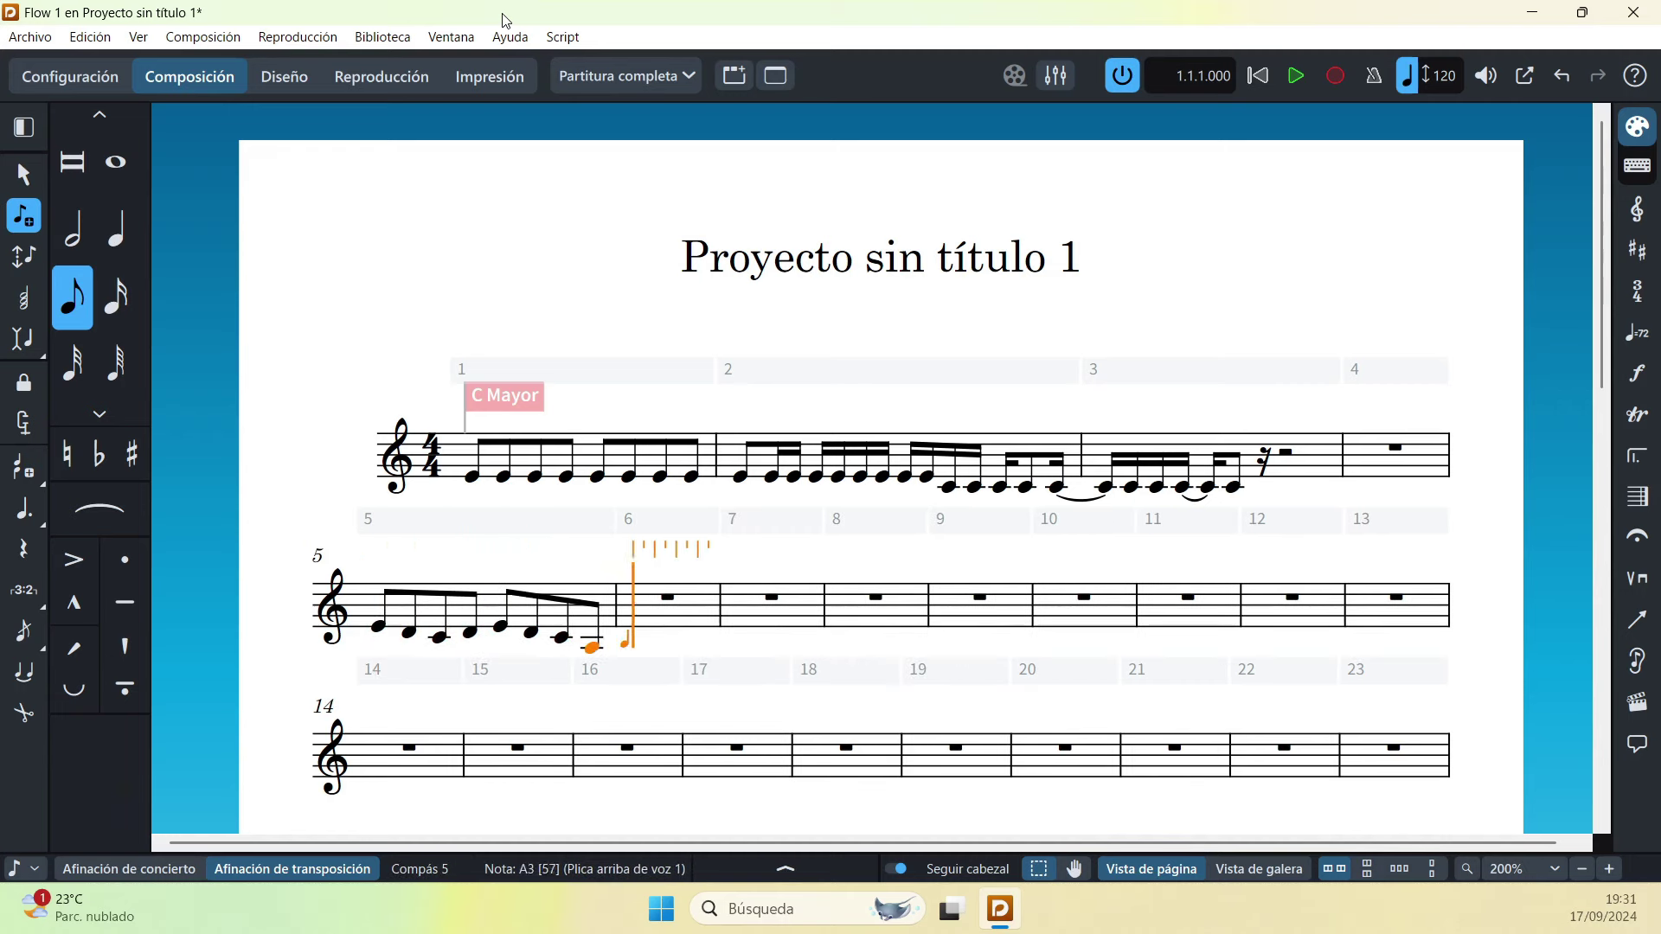
{"action": "key", "text": "e"}
{"action": "key", "text": "d"}
{"action": "key", "text": "c"}
{"action": "key", "text": "a"}
{"action": "key", "text": "d"}
{"action": "key", "text": "e"}
{"action": "key", "text": "d"}
{"action": "key", "text": "c"}
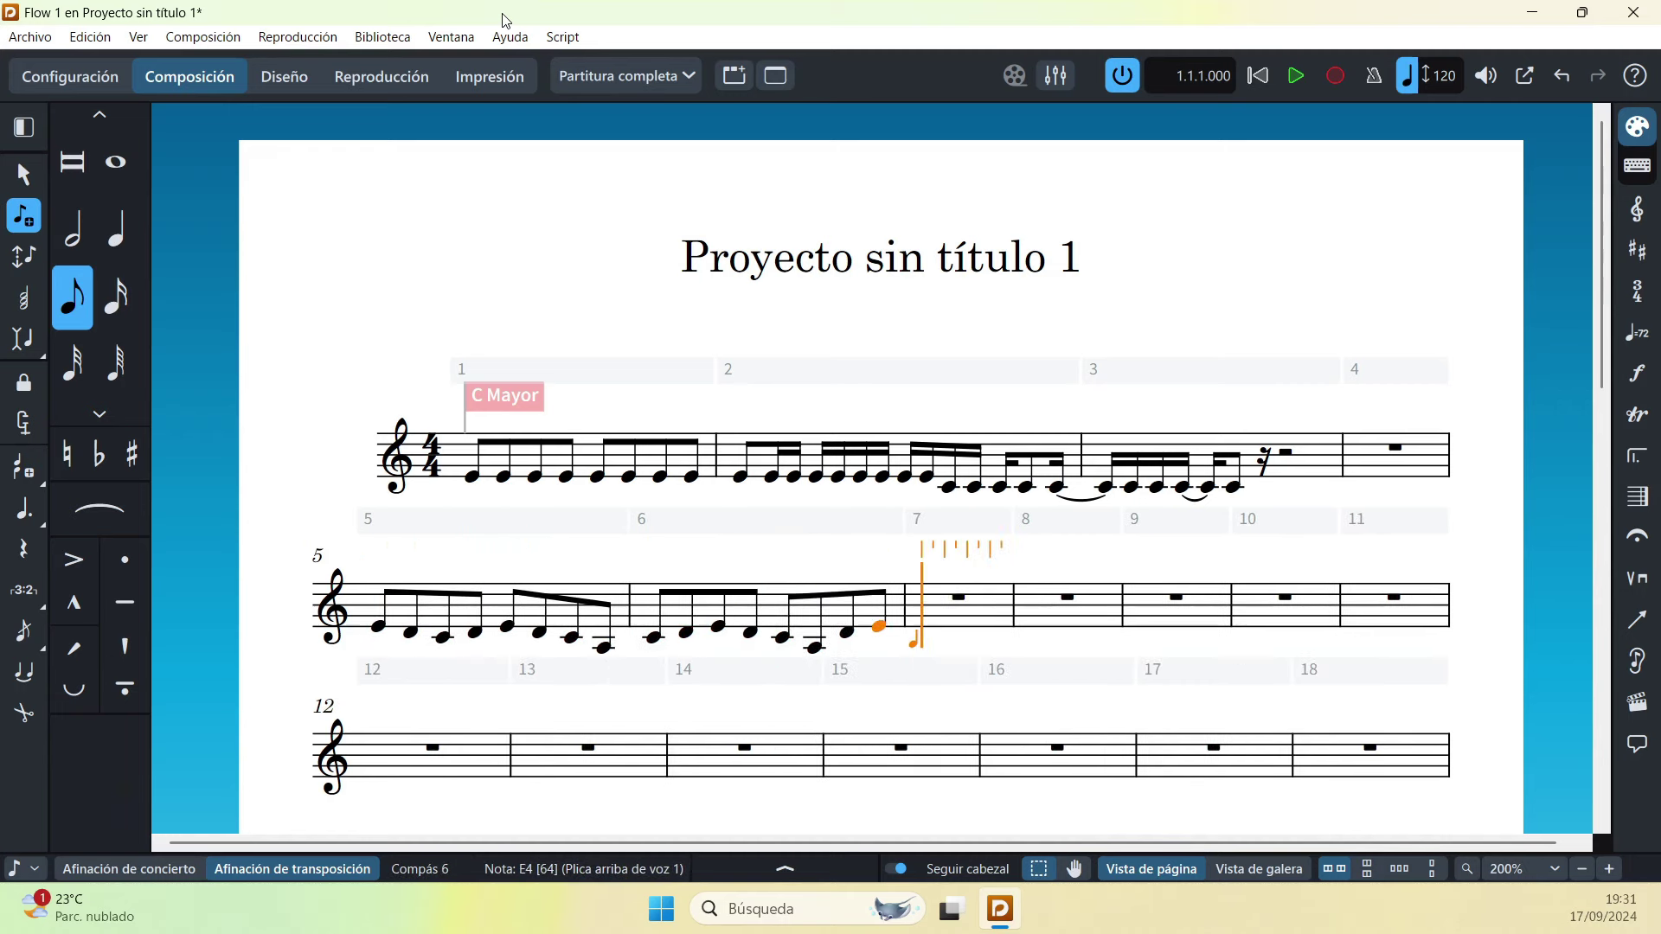
{"action": "key", "text": "d"}
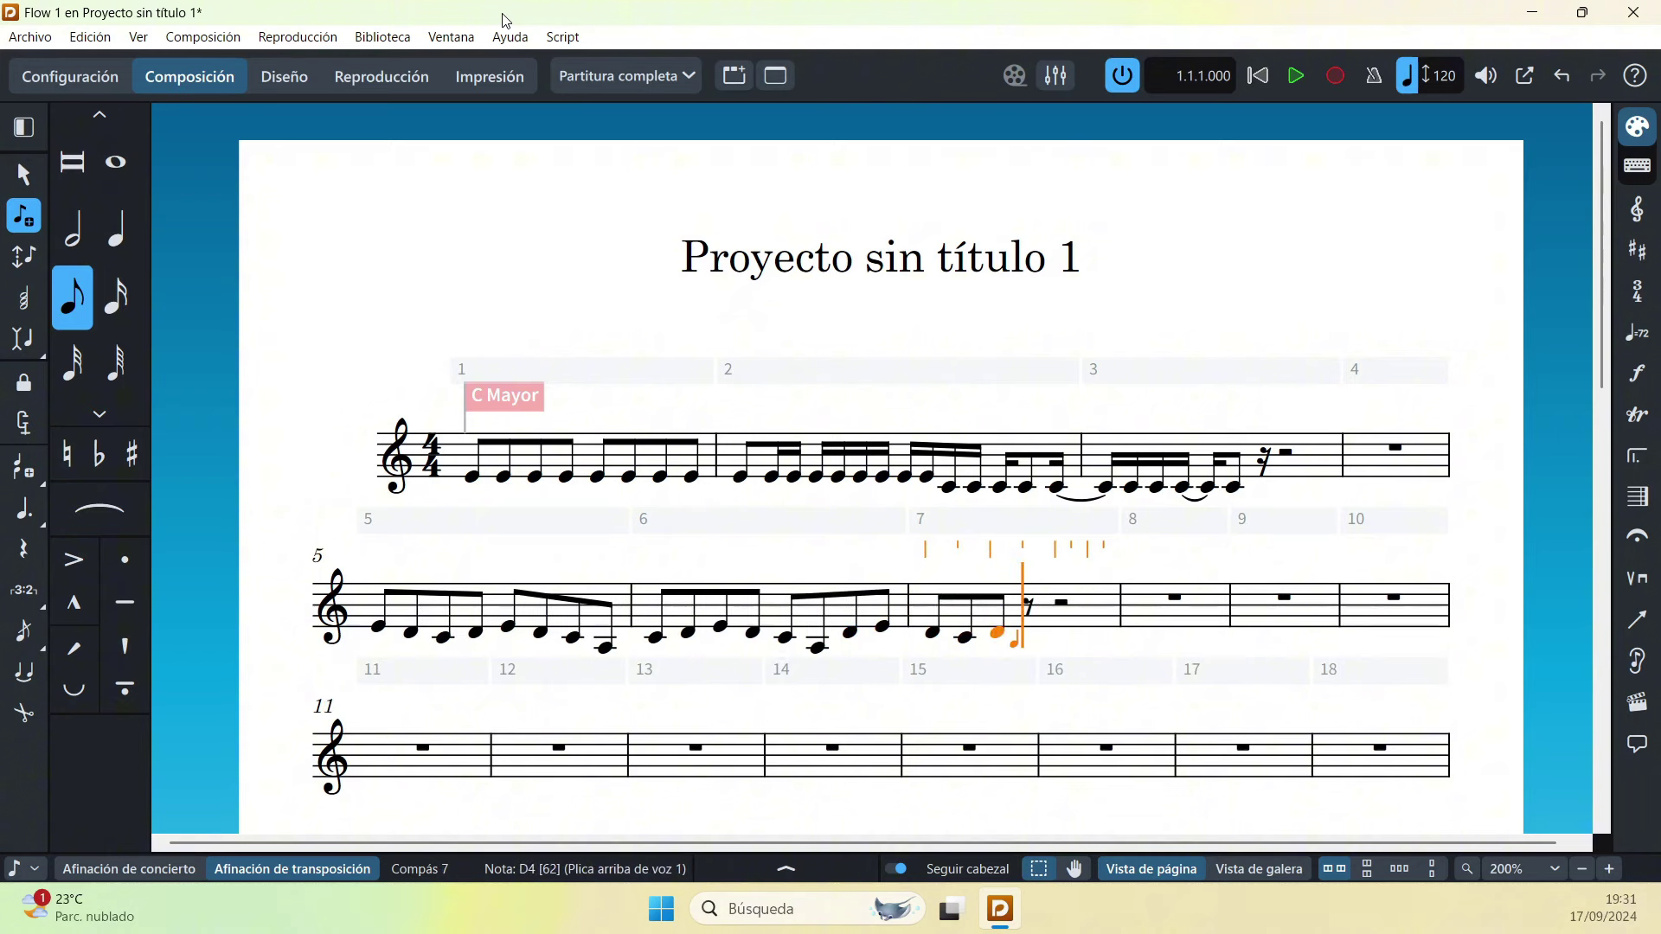
Step: Turn on Pitch Before Duration and enter repeated E4 sixteenth notes from the second half of bar 7's second beat into bar 8
{"action": "key", "text": "i"}
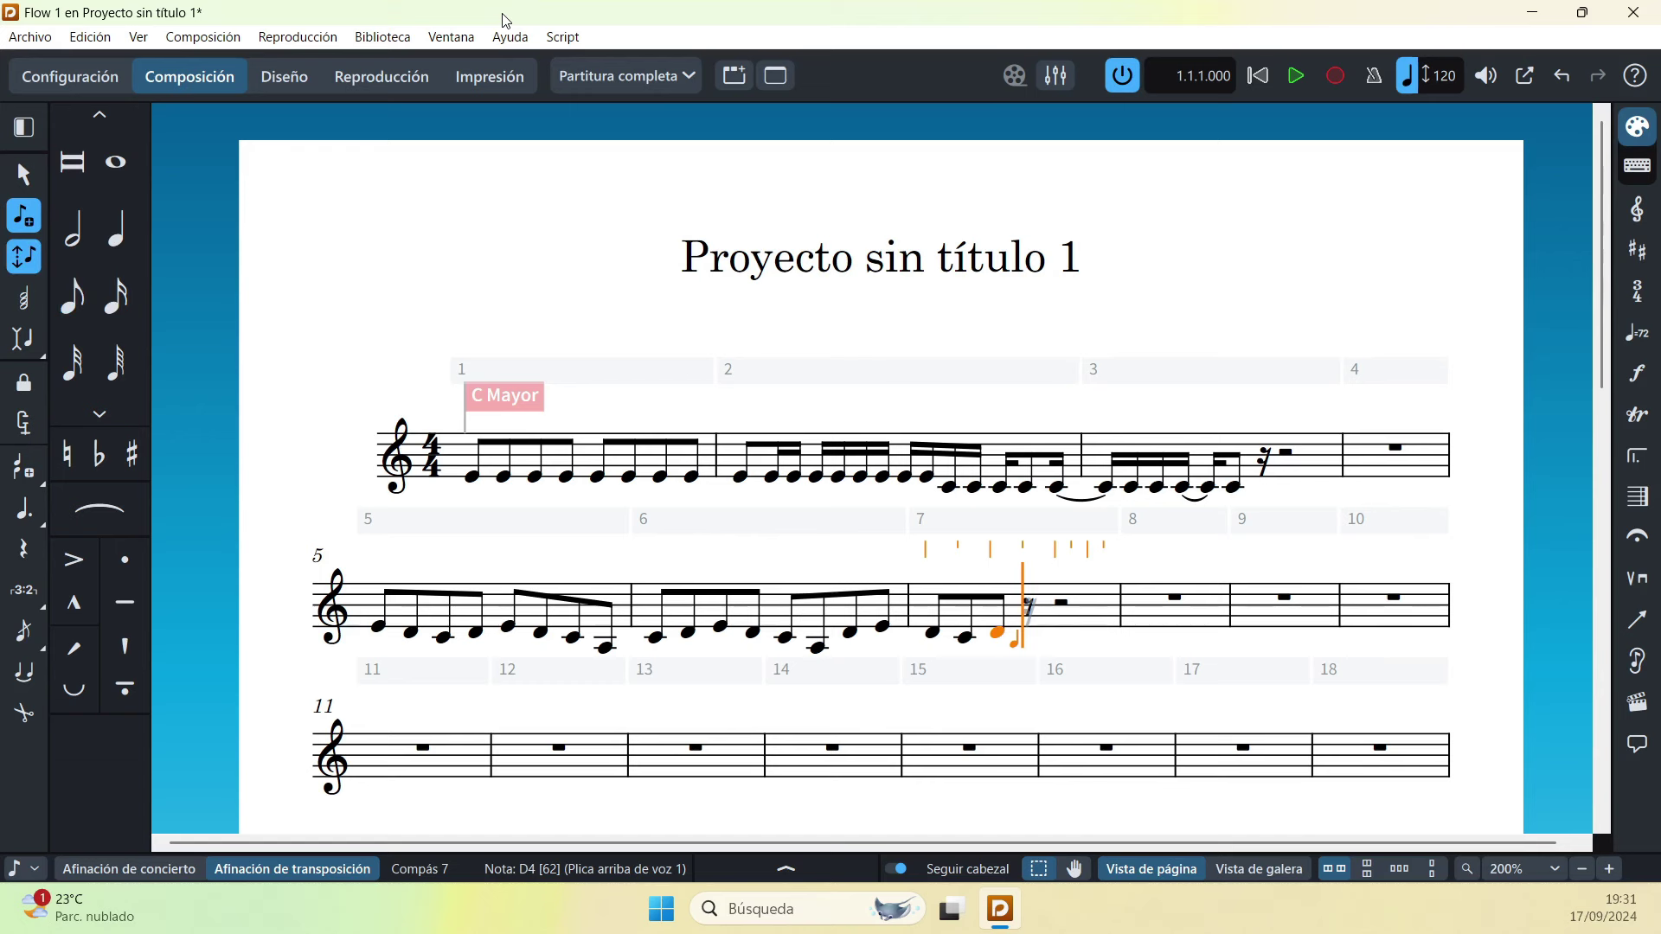
{"action": "key", "text": "5"}
{"action": "key", "text": "e"}
{"action": "key", "text": "e"}
{"action": "key", "text": "e"}
{"action": "key", "text": "e"}
{"action": "key", "text": "e"}
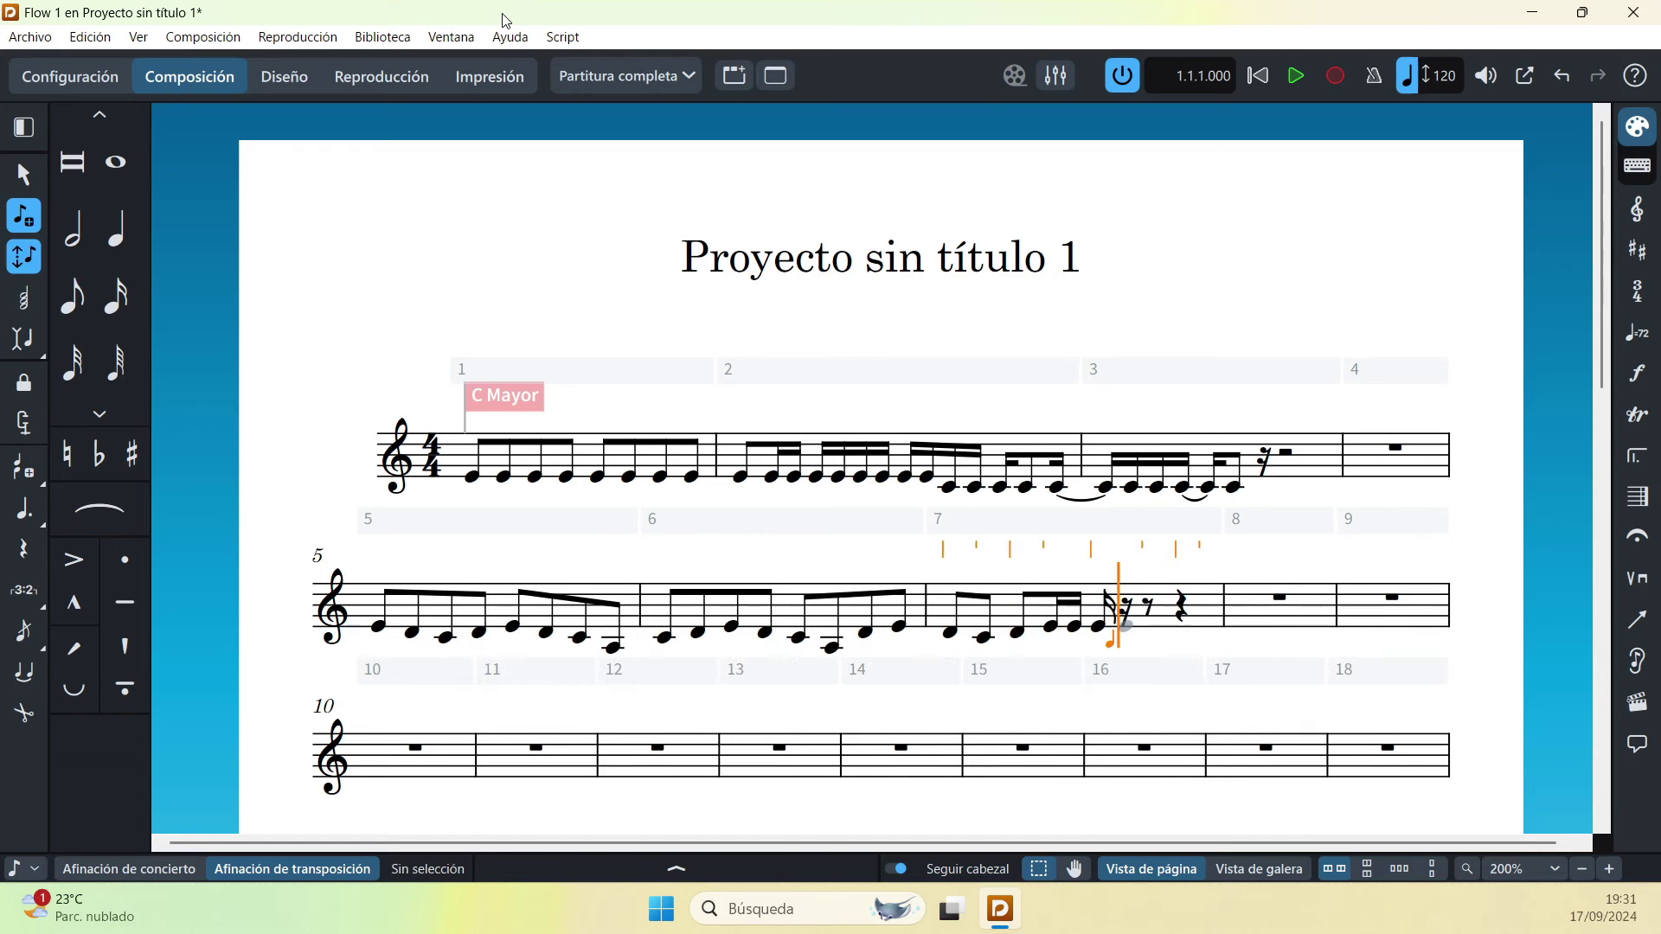
{"action": "key", "text": "e"}
{"action": "key", "text": "e"}
{"action": "key", "text": "e"}
{"action": "key", "text": "e"}
{"action": "key", "text": "e"}
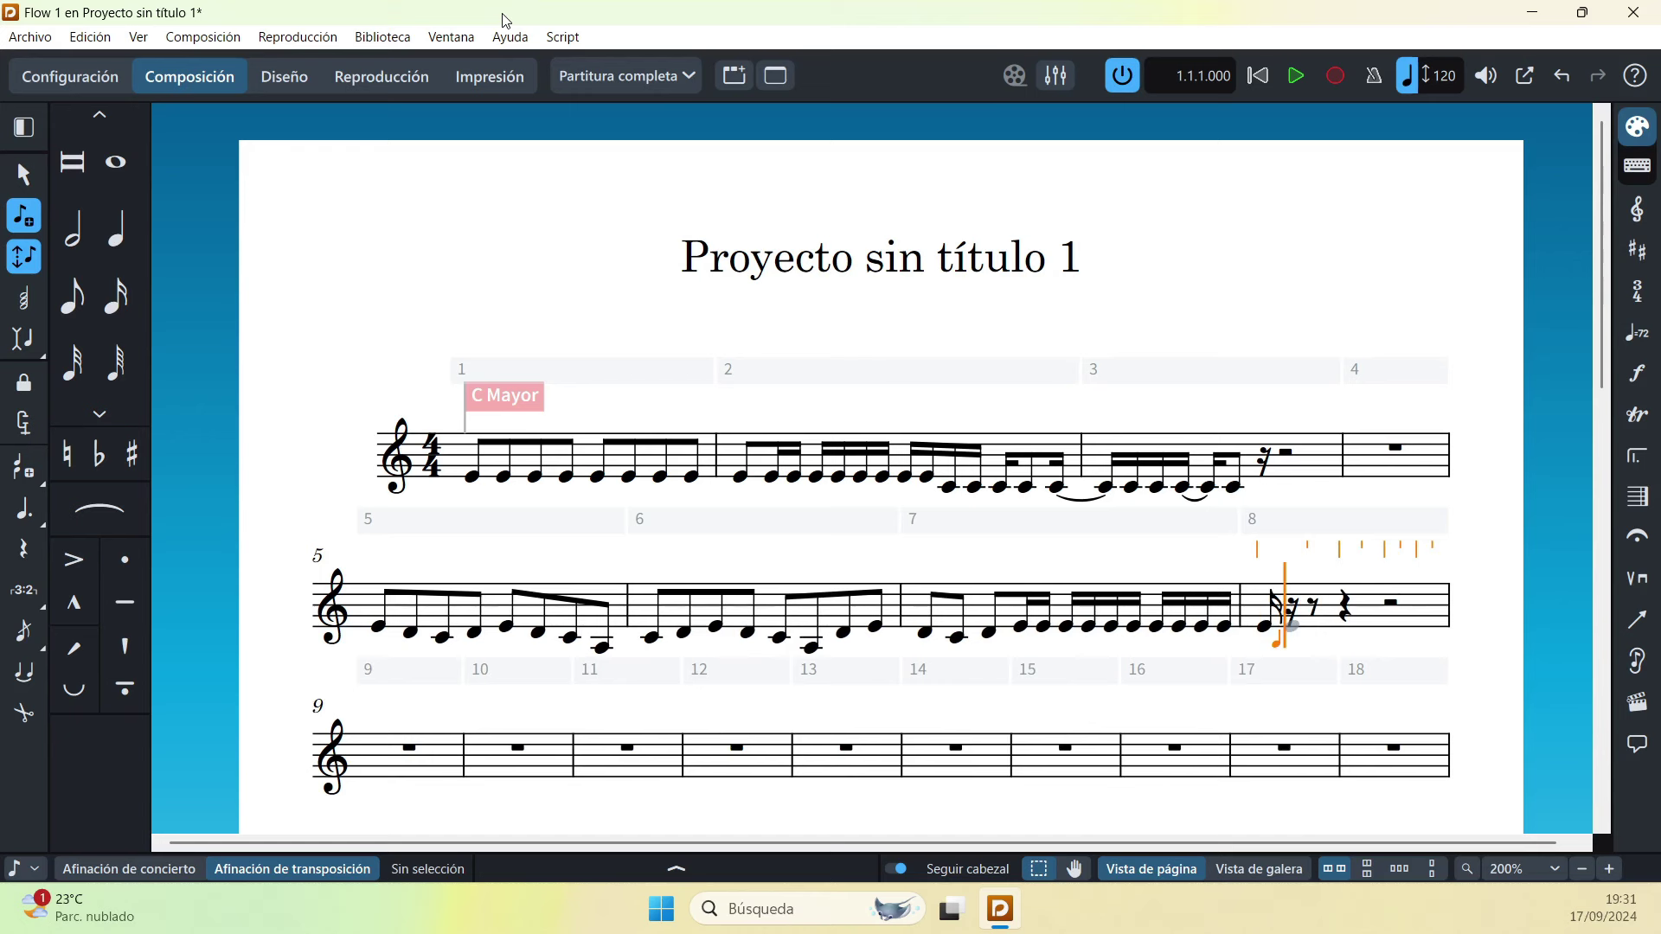
{"action": "key", "text": "e"}
{"action": "key", "text": "e"}
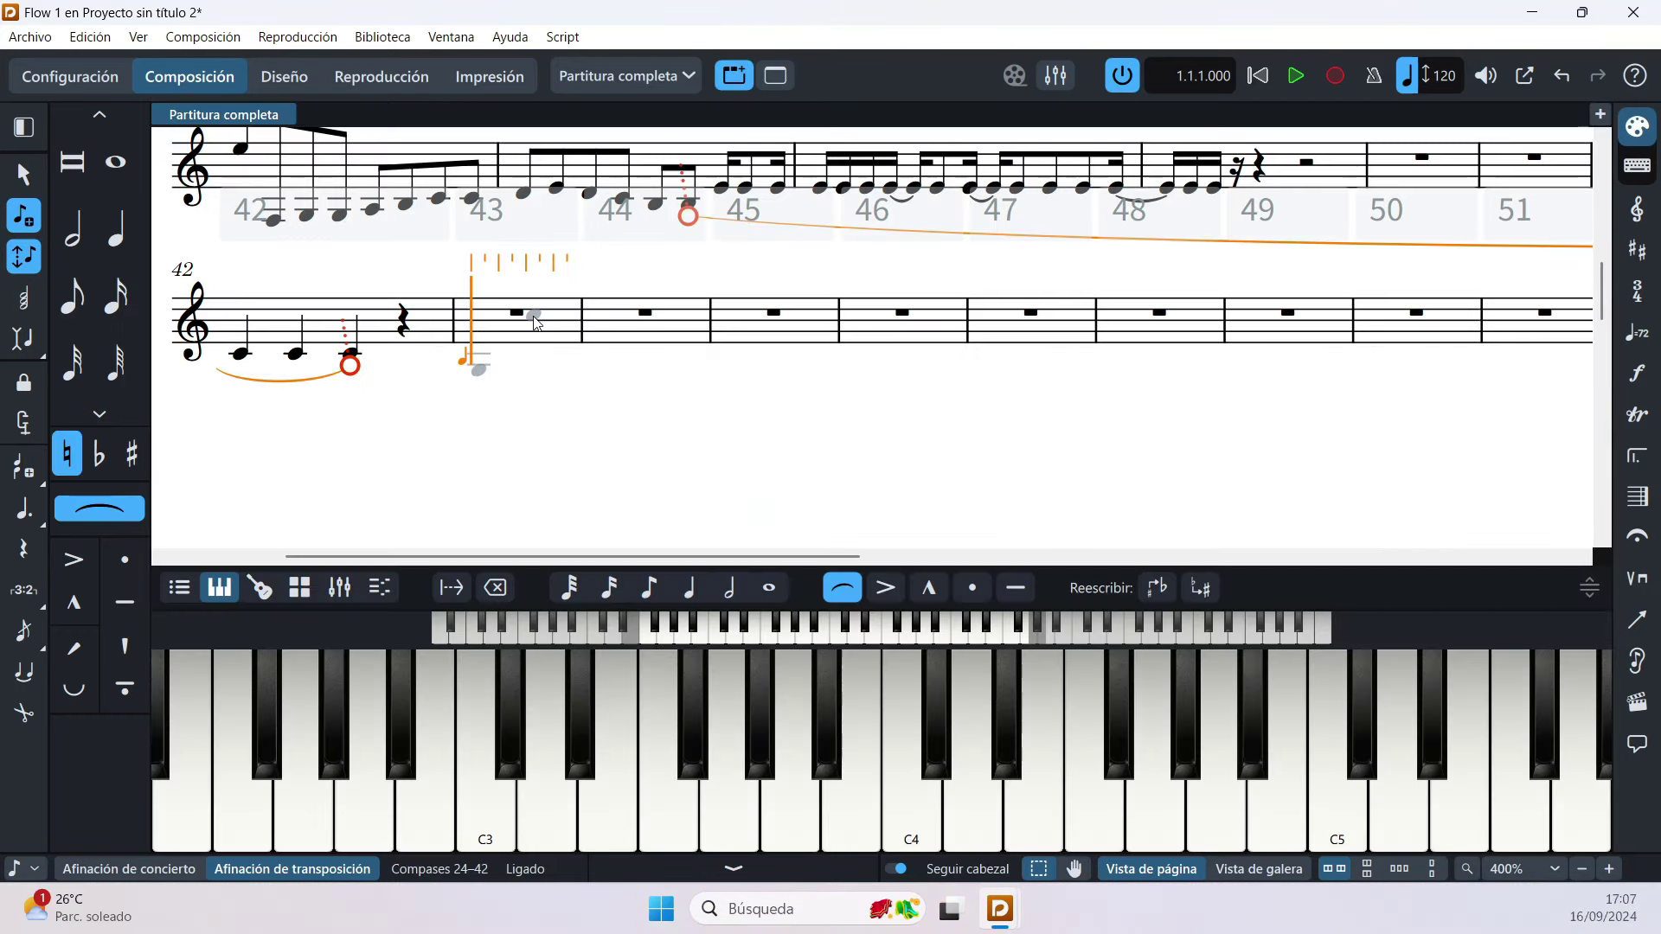
Step: In Proyecto sin título 2, place in bar 44 a C5 half note on beat 1, a B4 eighth on beat 2 and a D5 quarter on beat 4
{"action": "scroll", "coordinate": [537, 323], "scroll_direction": "right", "scroll_amount": 1}
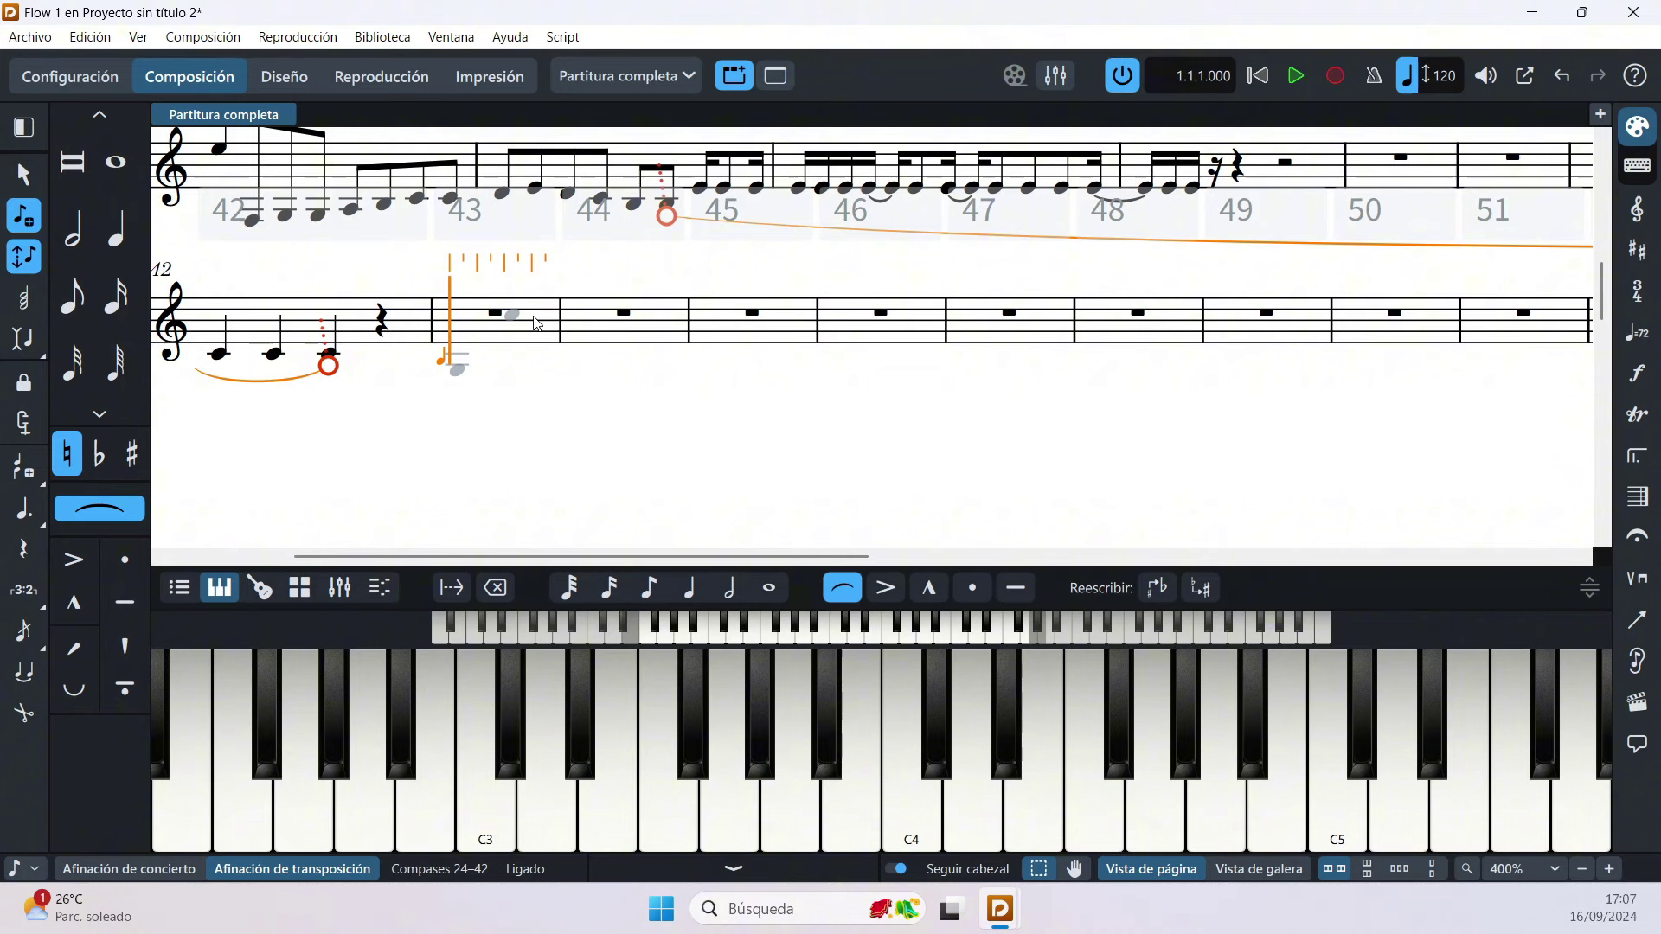
{"action": "key", "text": "6"}
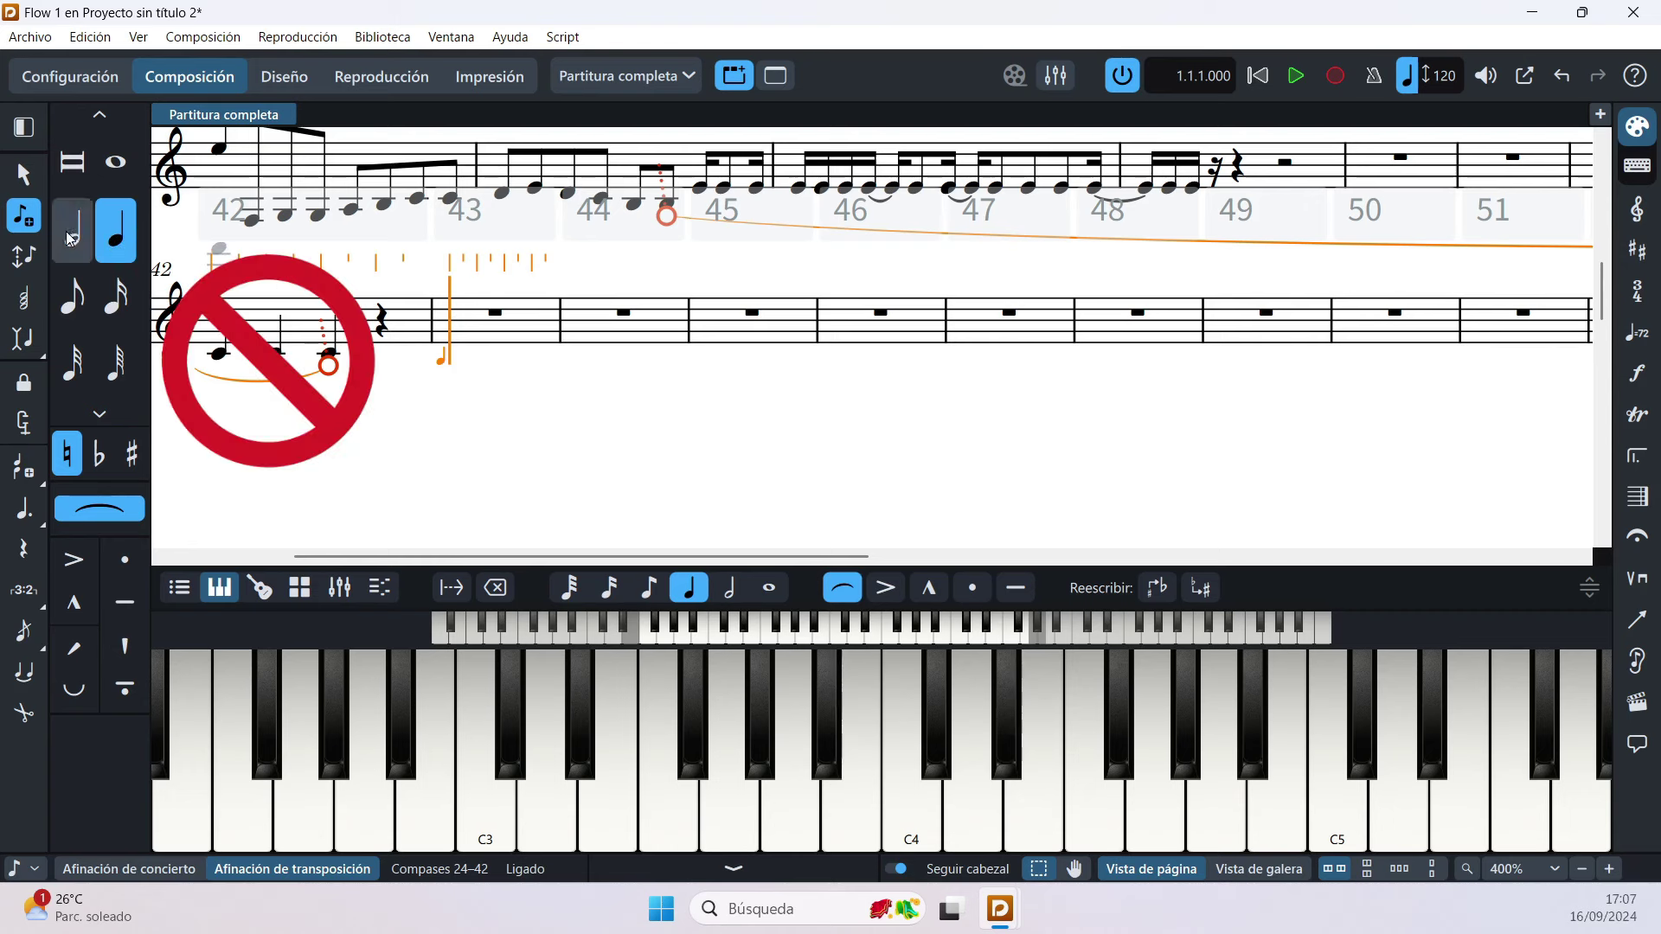
{"action": "key", "text": "7"}
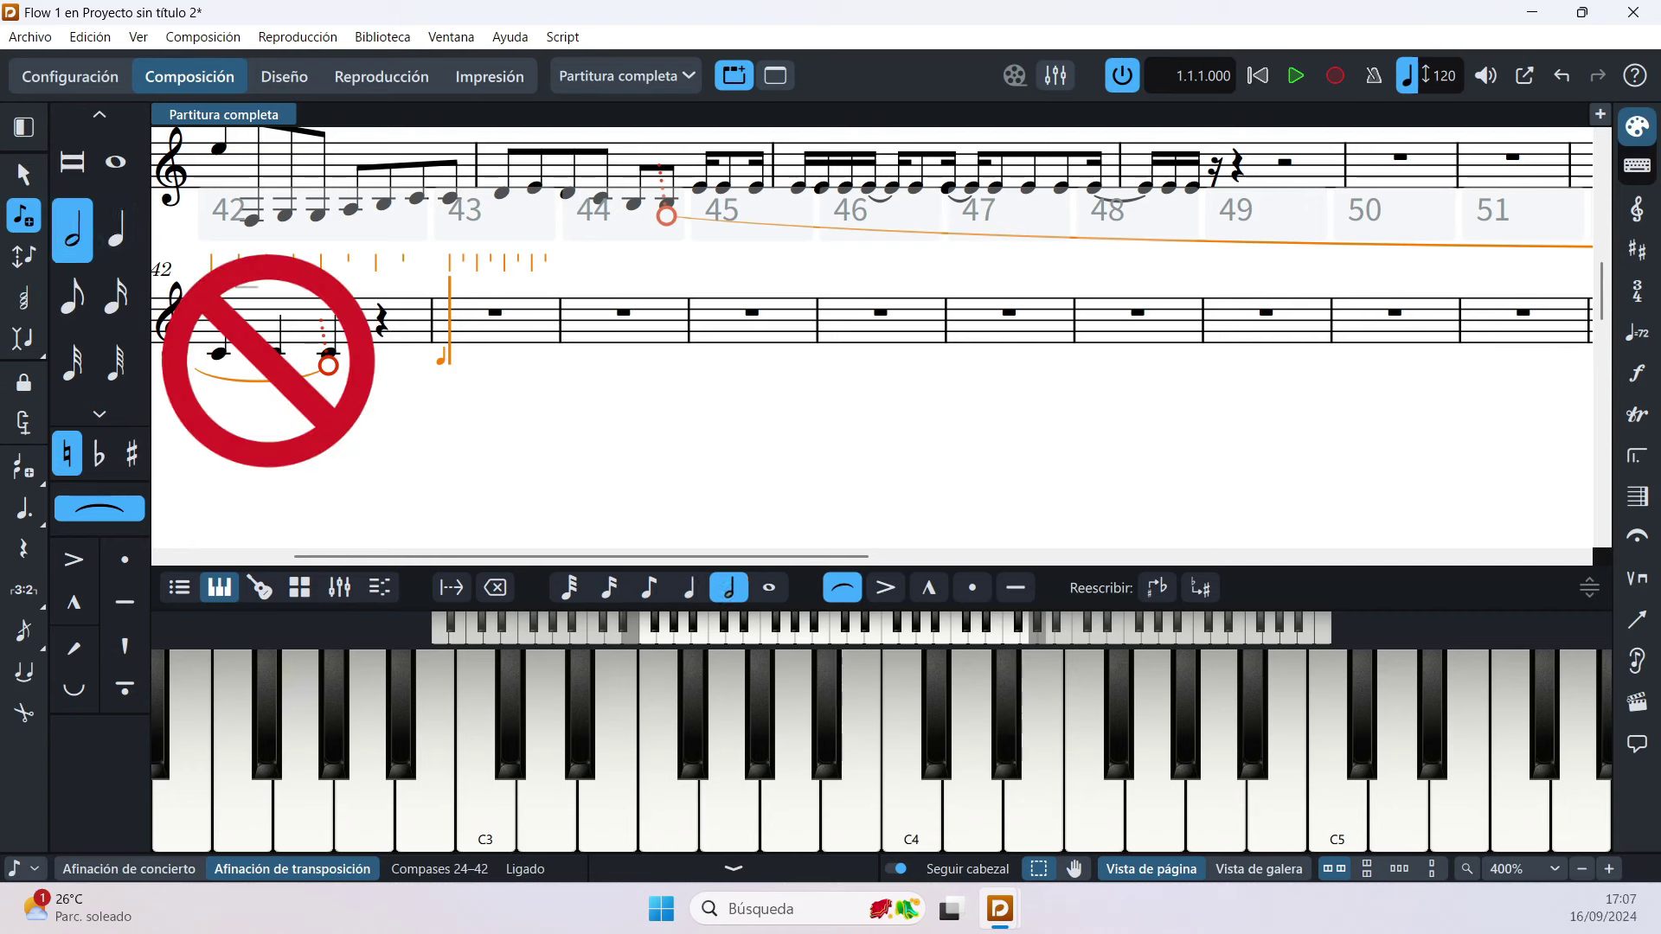
{"action": "left_click", "coordinate": [584, 321]}
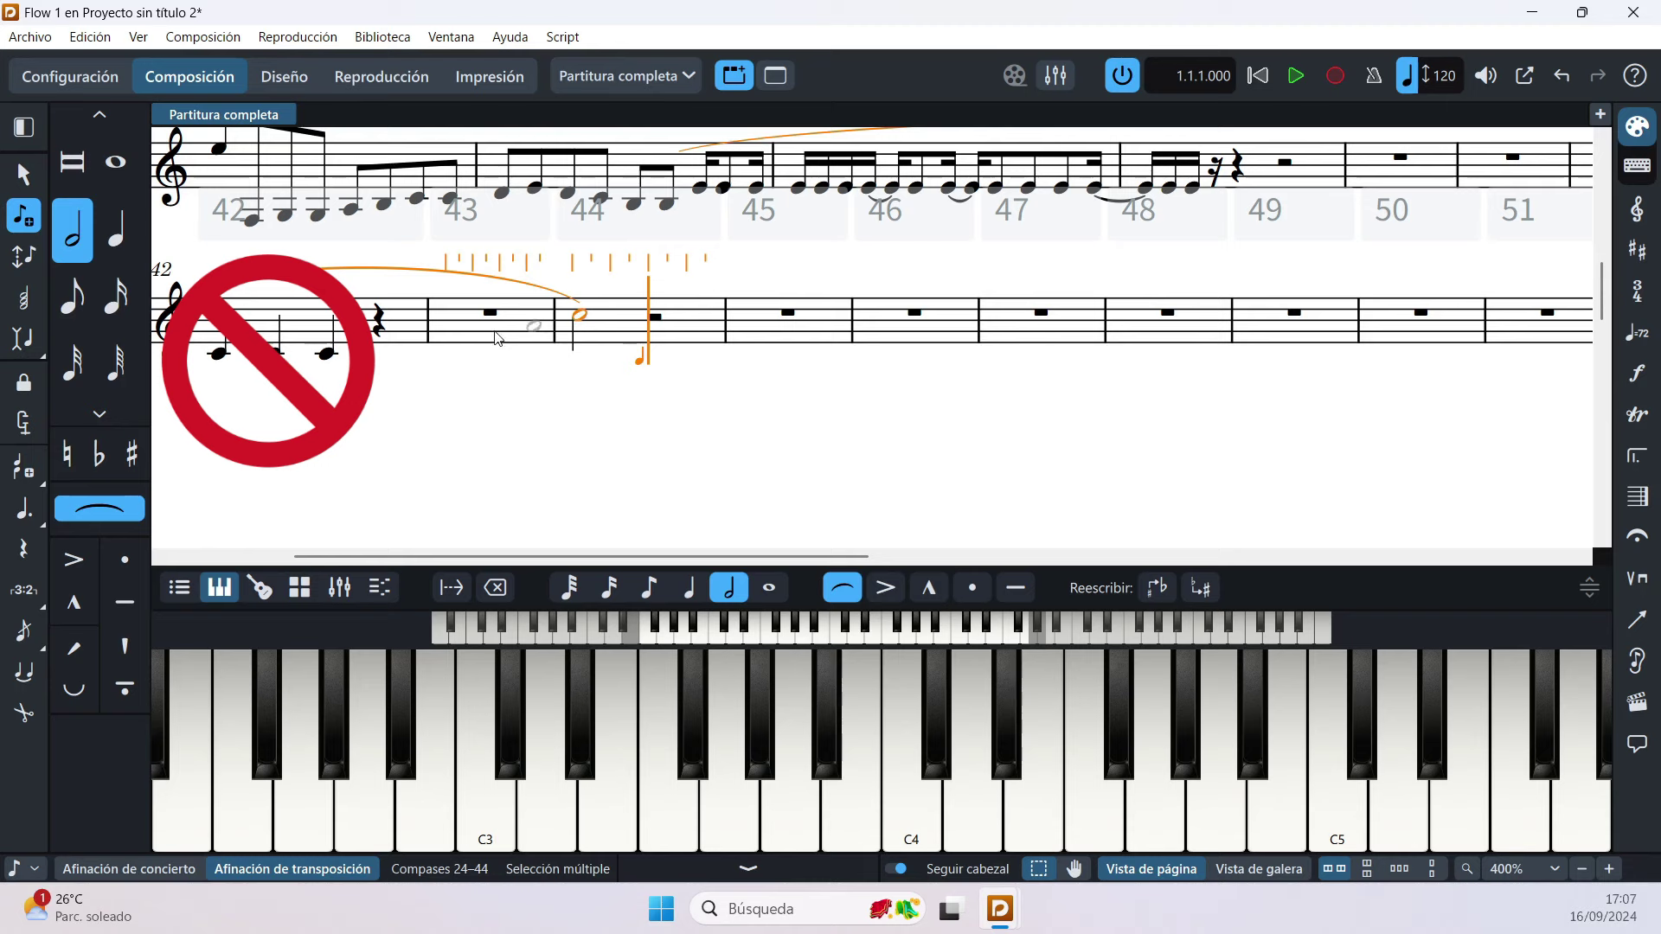
{"action": "left_click", "coordinate": [73, 298]}
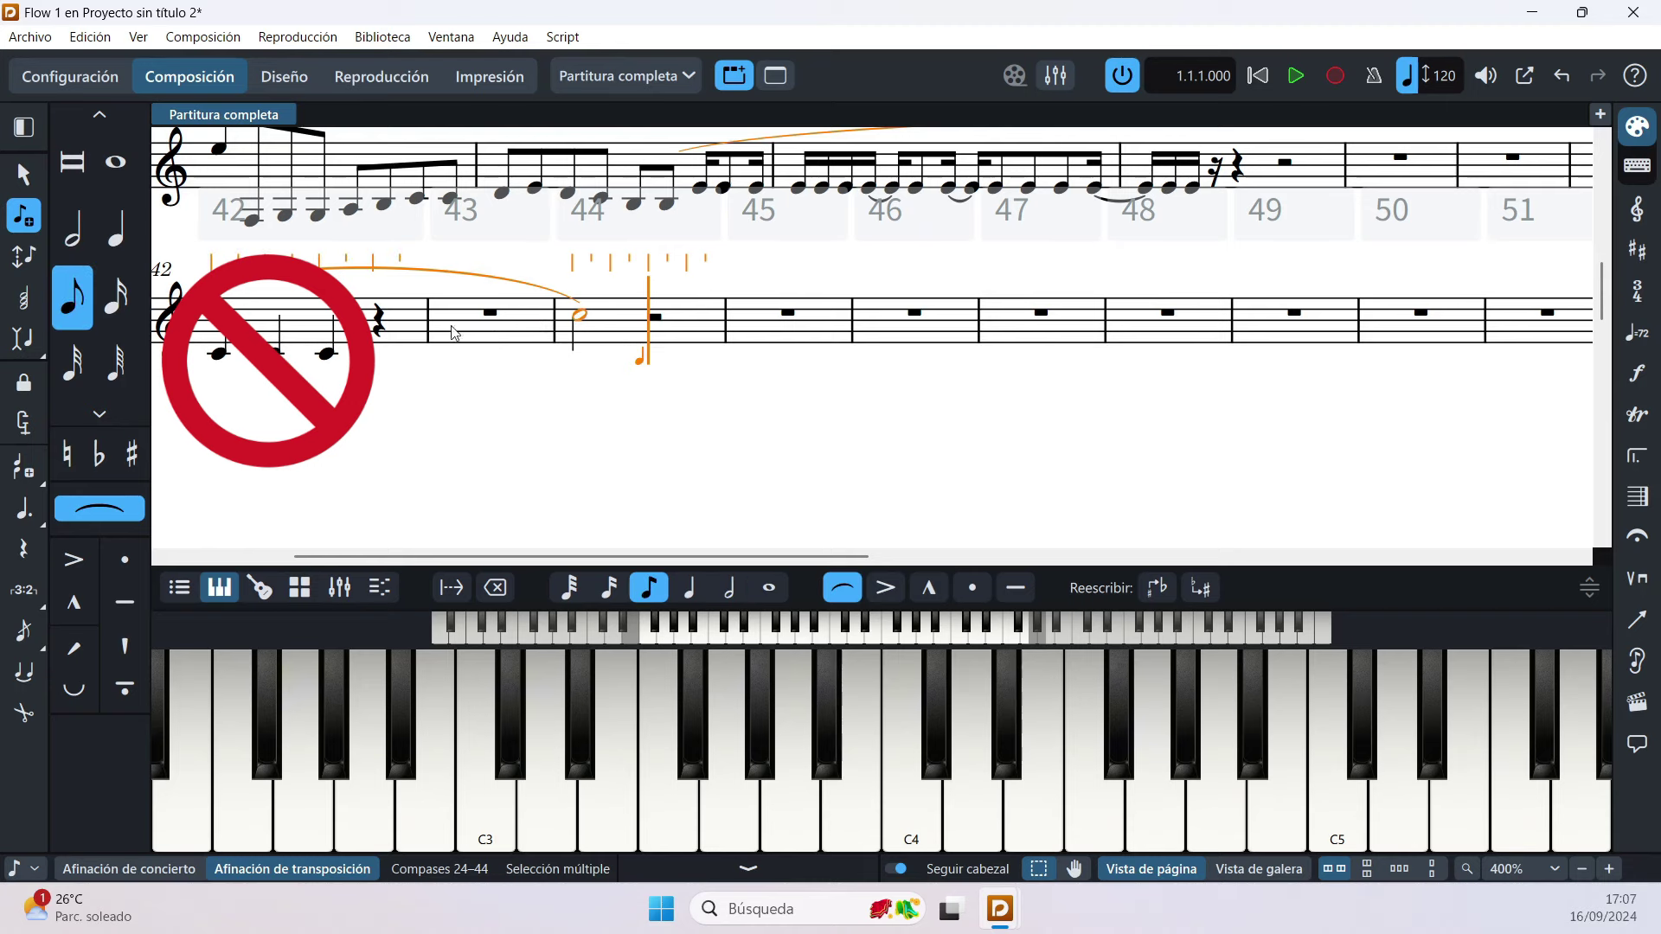
{"action": "left_click", "coordinate": [614, 324]}
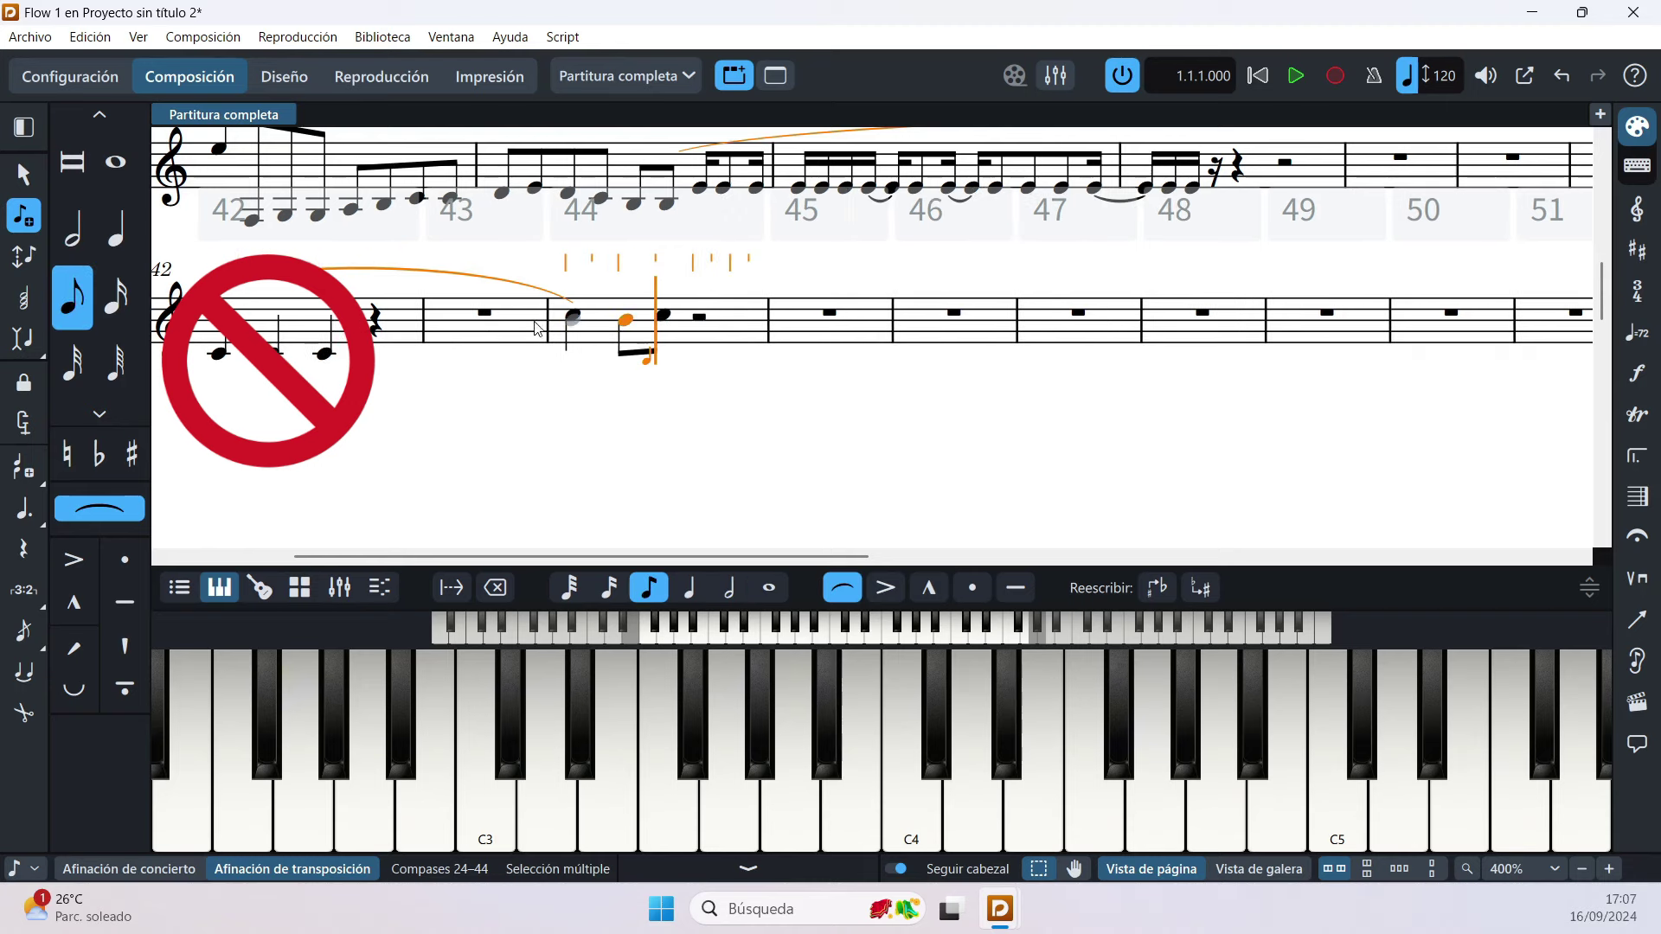
{"action": "left_click", "coordinate": [116, 229]}
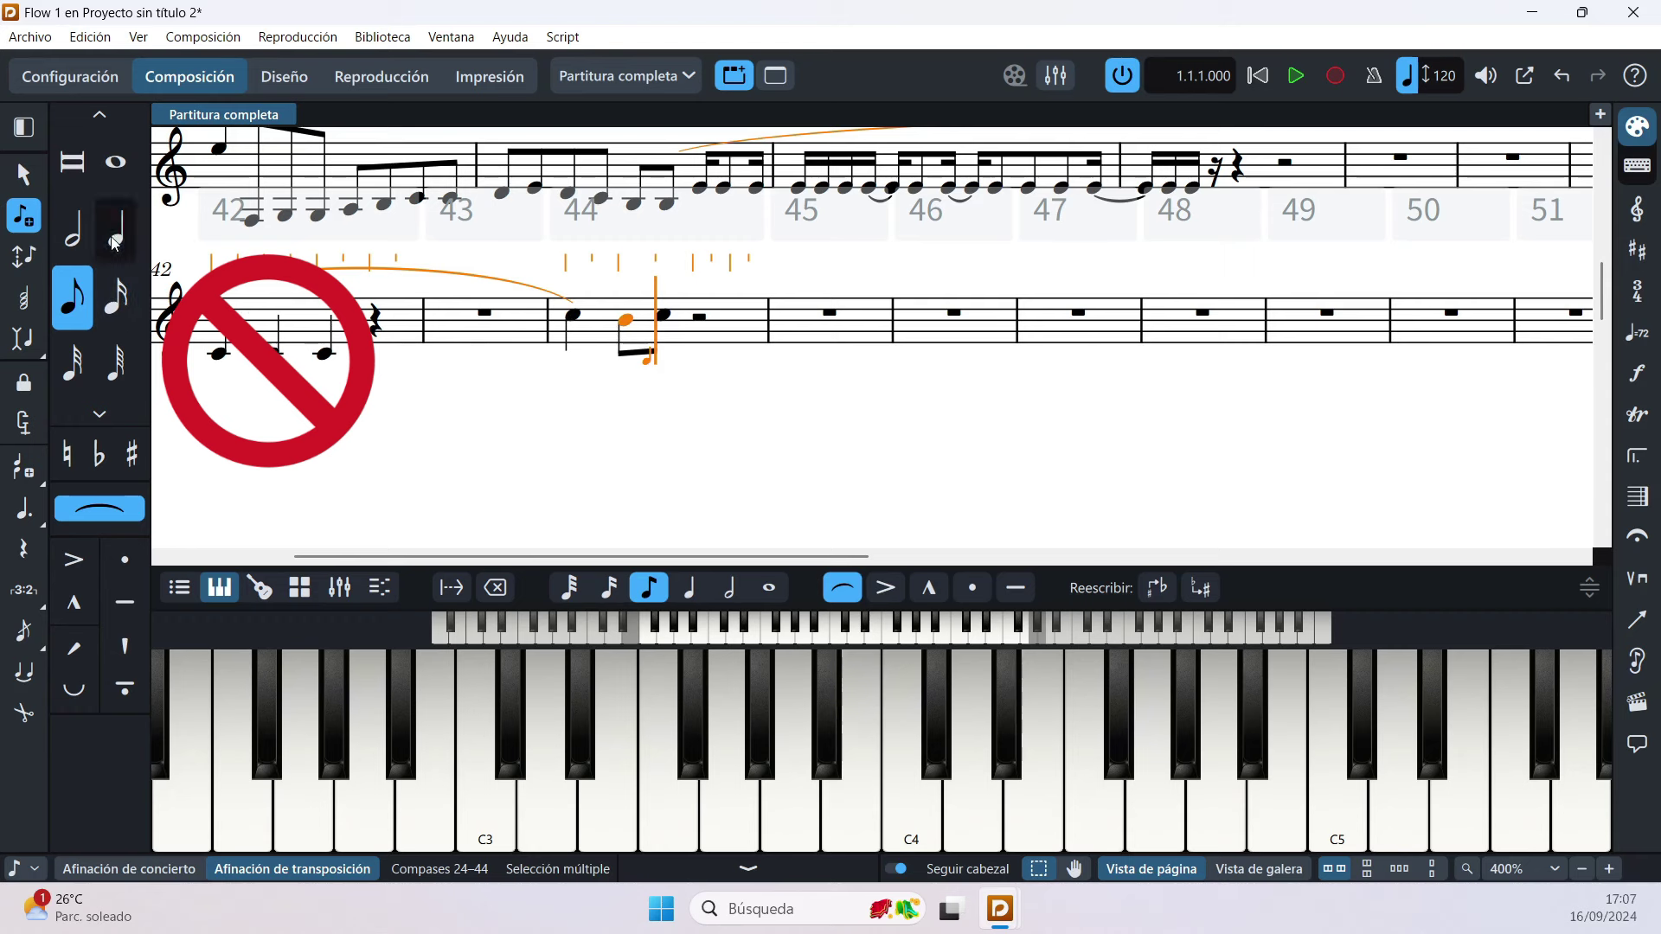
{"action": "left_click", "coordinate": [732, 313]}
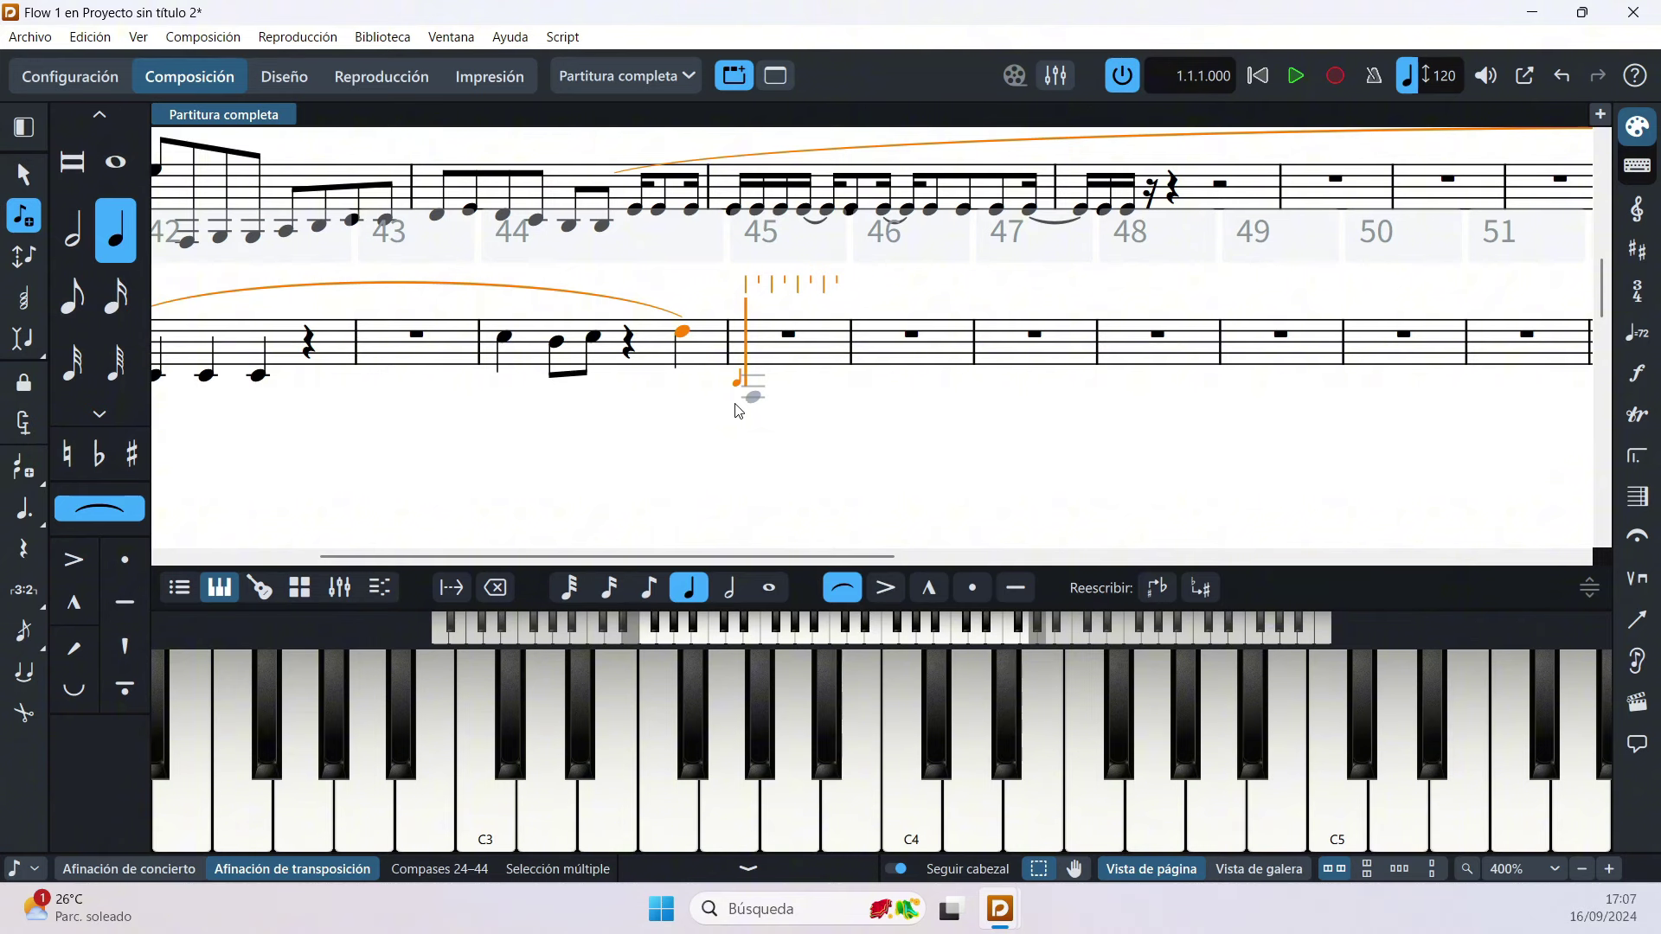
Step: Fill bar 45 with sixteenth notes repeating the pattern E5, D5, C5, D5 four times
{"action": "key", "text": "comma"}
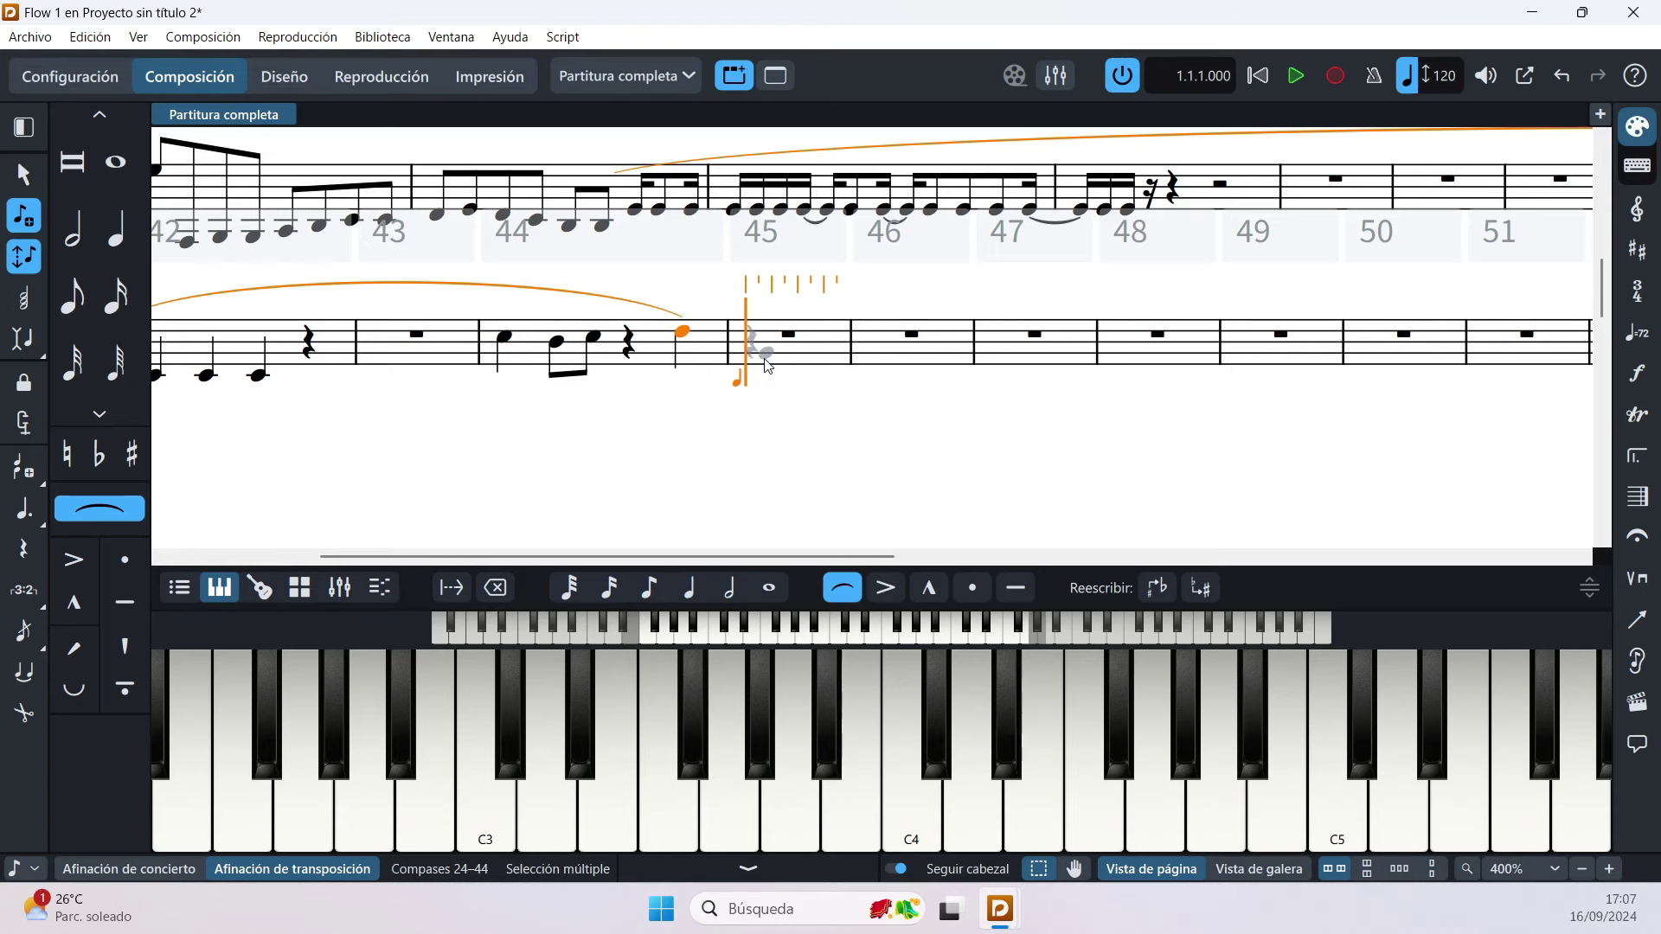
{"action": "key", "text": "0"}
{"action": "key", "text": "4"}
{"action": "key", "text": "e"}
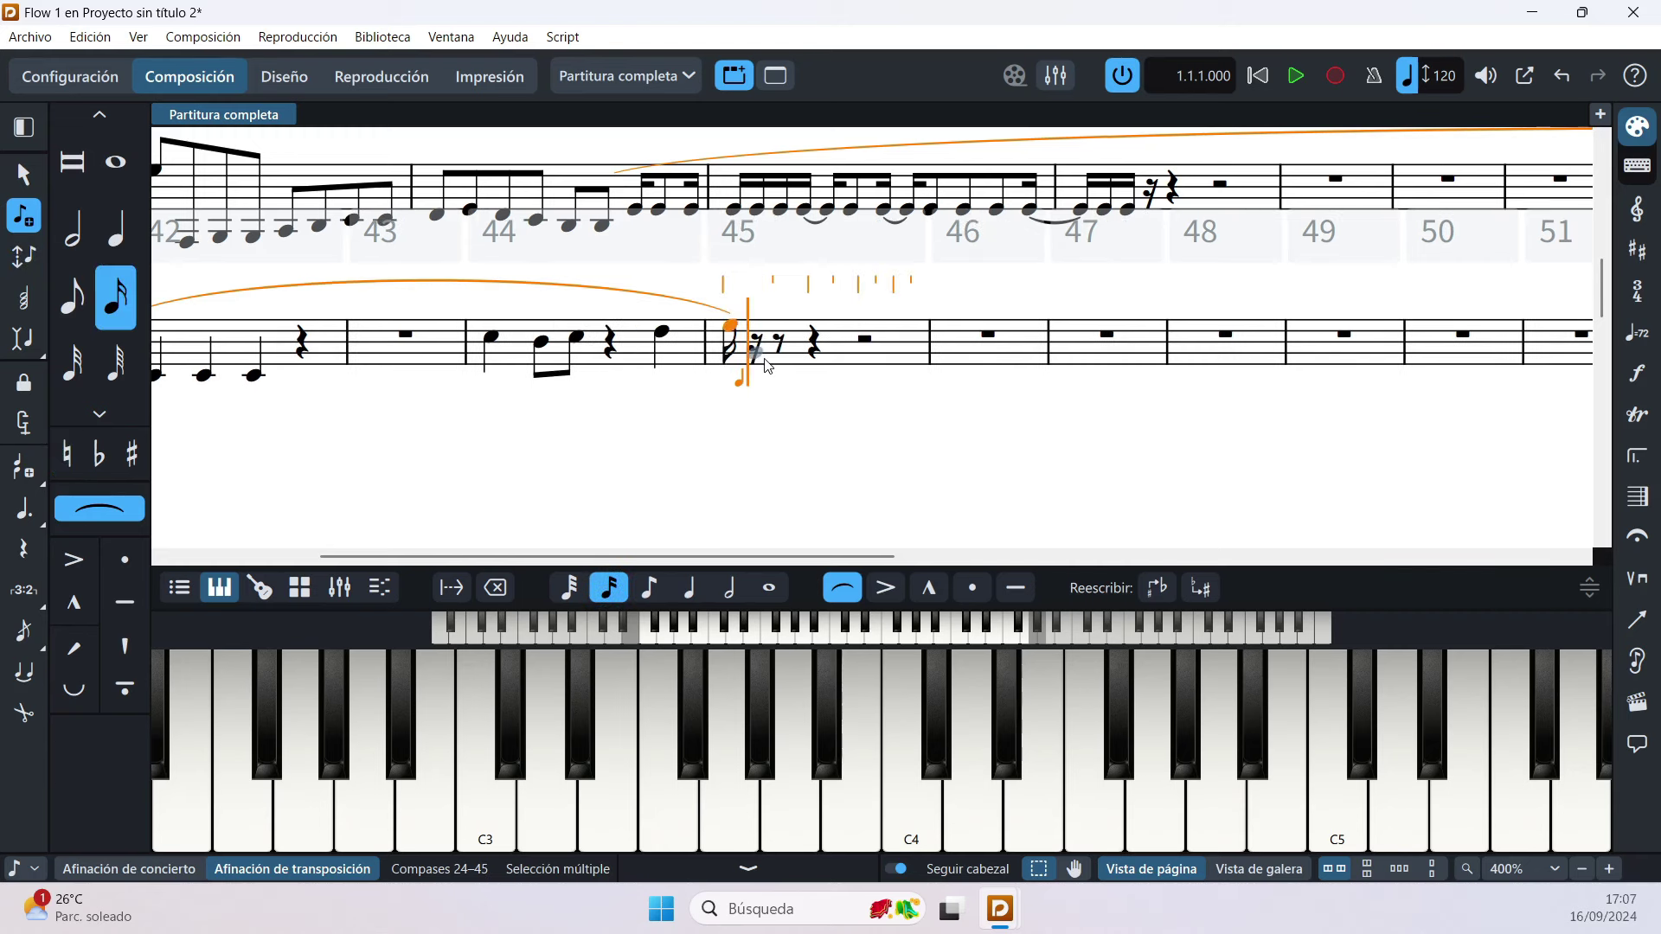
{"action": "key", "text": "d"}
{"action": "key", "text": "c"}
{"action": "key", "text": "d"}
{"action": "key", "text": "e"}
{"action": "key", "text": "d"}
{"action": "key", "text": "c"}
{"action": "key", "text": "d"}
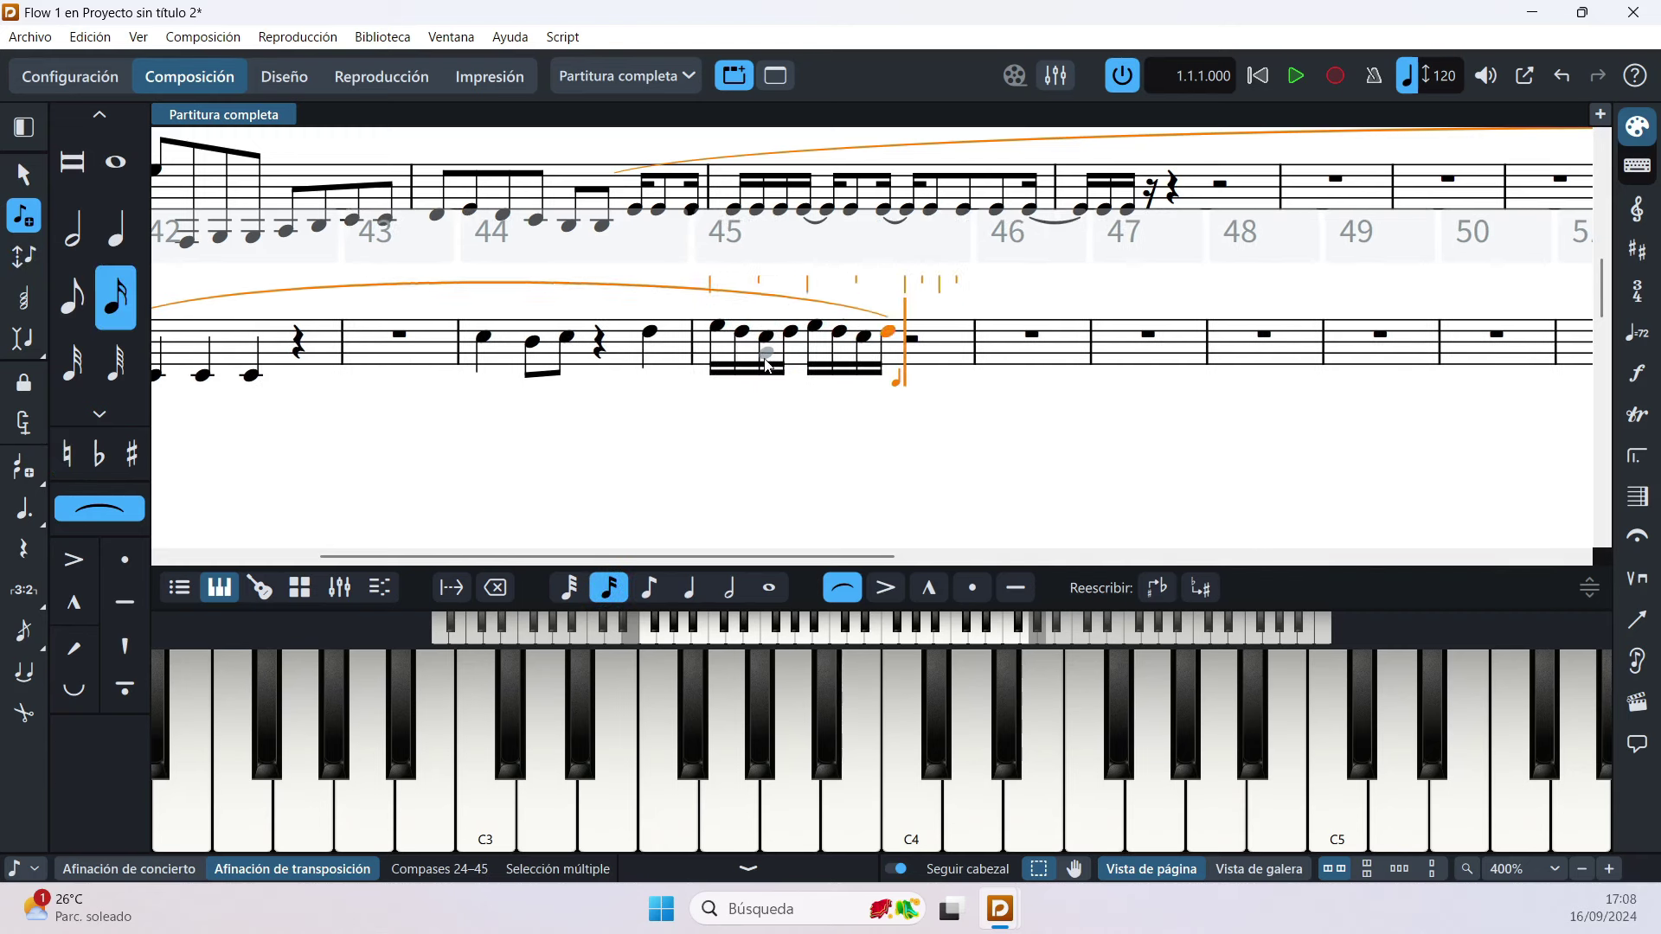
{"action": "key", "text": "e"}
{"action": "key", "text": "d"}
{"action": "key", "text": "c"}
{"action": "key", "text": "d"}
{"action": "key", "text": "e"}
{"action": "key", "text": "d"}
{"action": "key", "text": "c"}
{"action": "key", "text": "d"}
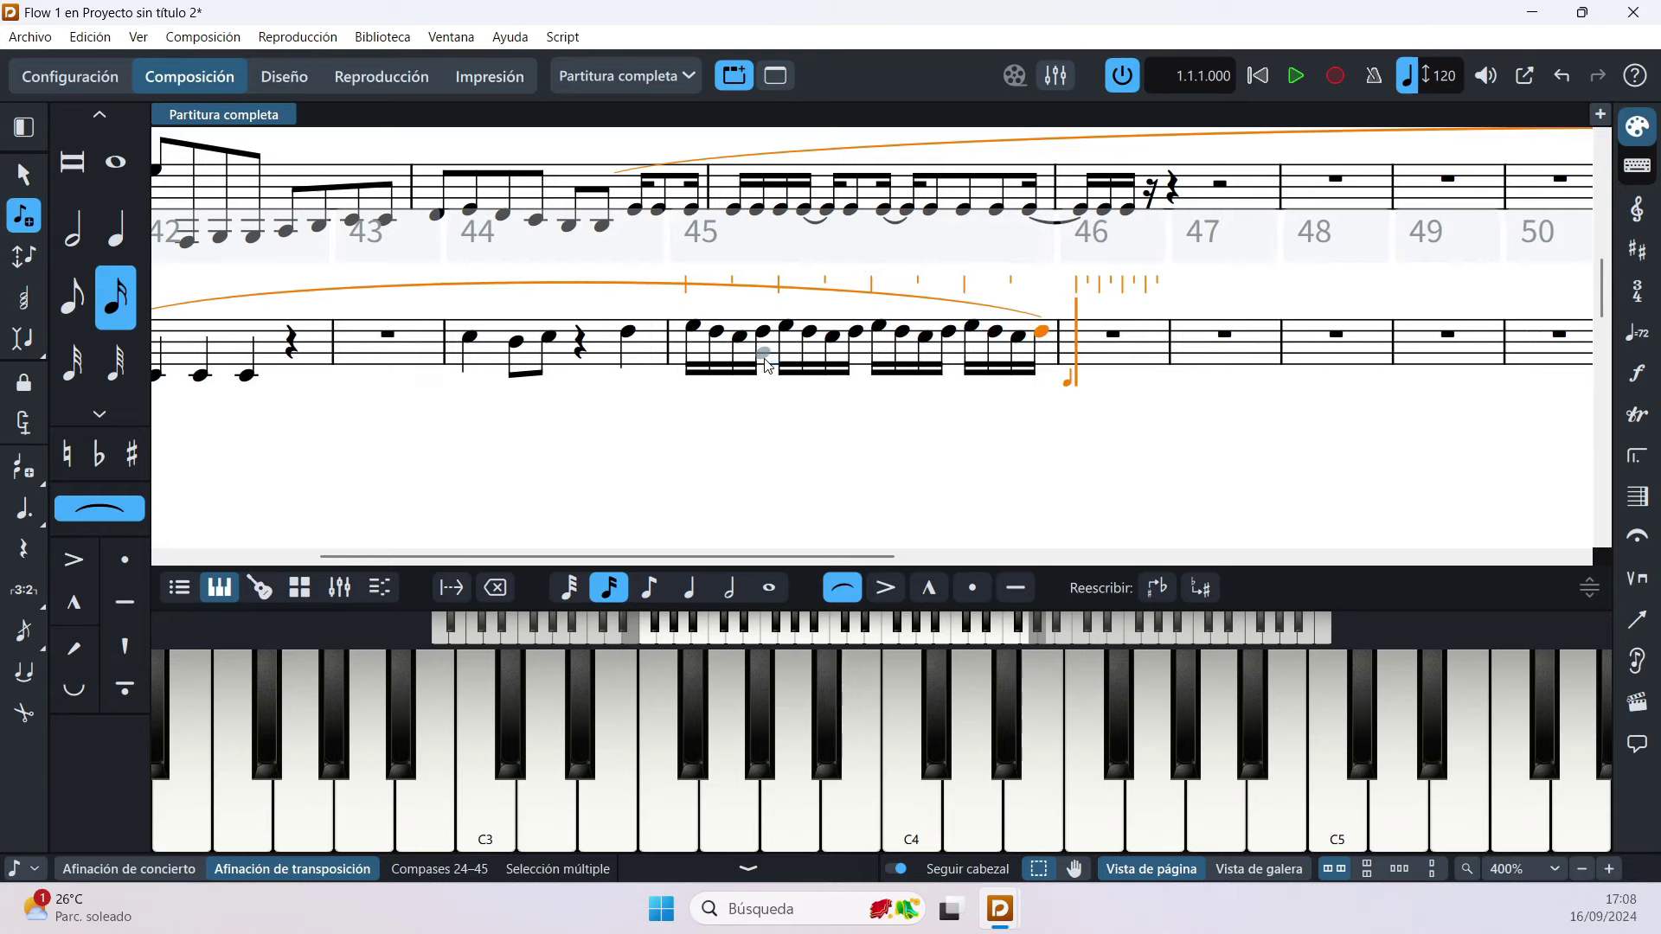
Step: Repeat the sixteenth-note pattern E5, D5, C5, D5 twice in bar 46, add a sixteenth E5 on beat 3, and end note input
{"action": "key", "text": "e"}
{"action": "key", "text": "d"}
{"action": "key", "text": "c"}
{"action": "key", "text": "d"}
{"action": "key", "text": "e"}
{"action": "key", "text": "d"}
{"action": "key", "text": "c"}
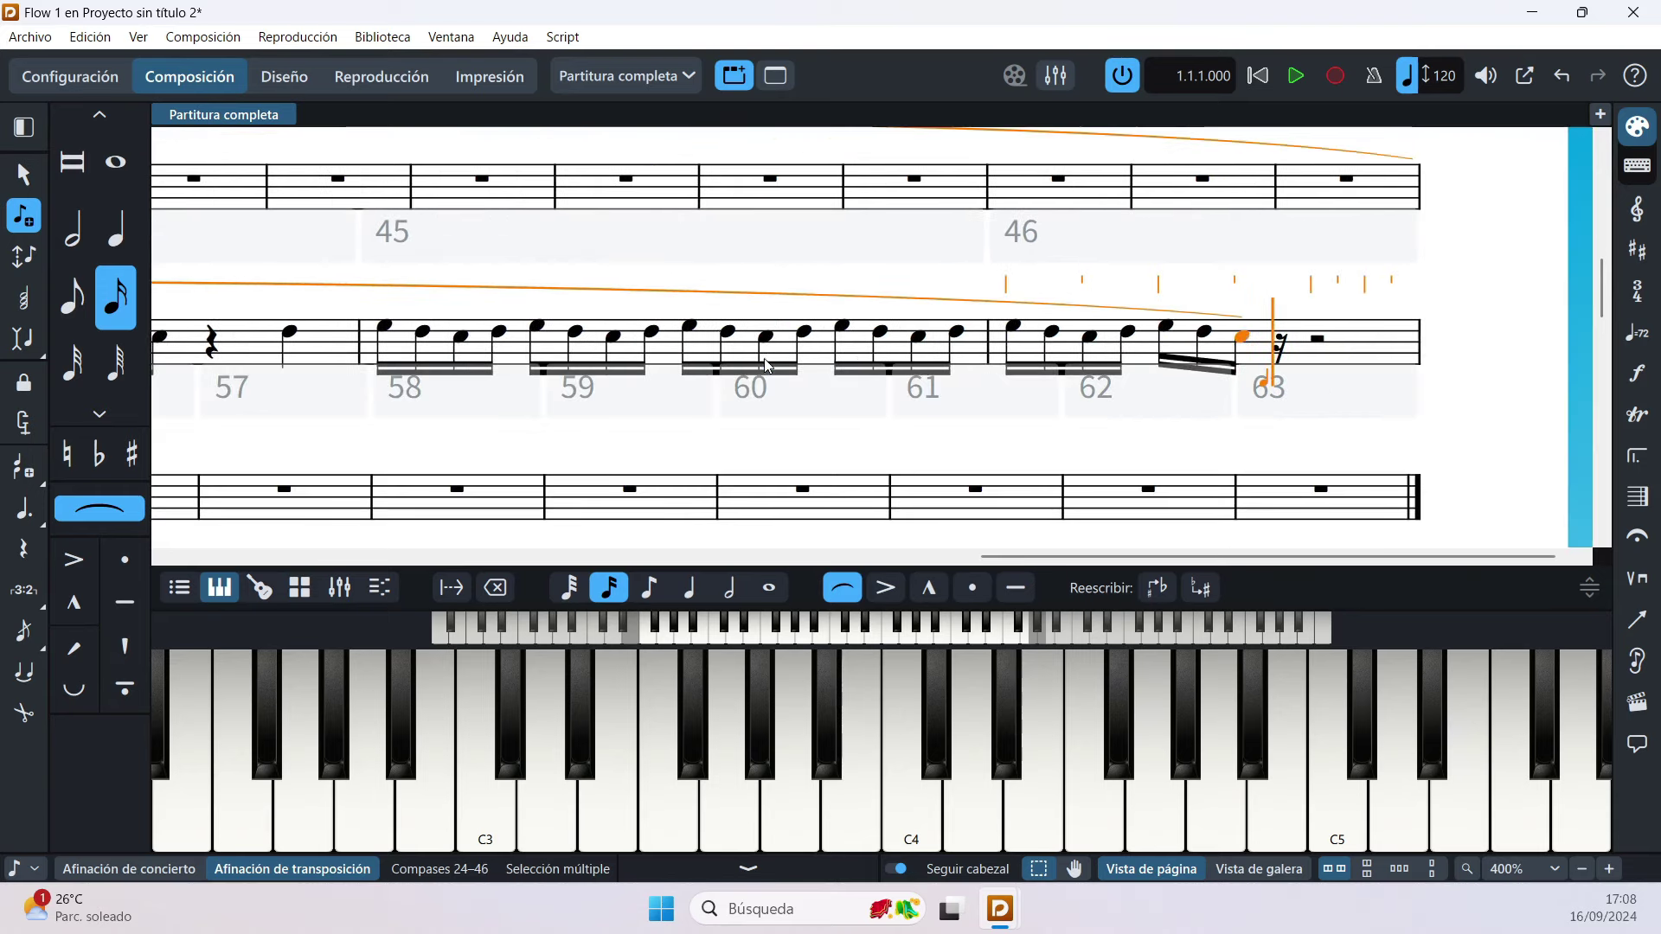
{"action": "key", "text": "d"}
{"action": "key", "text": "e"}
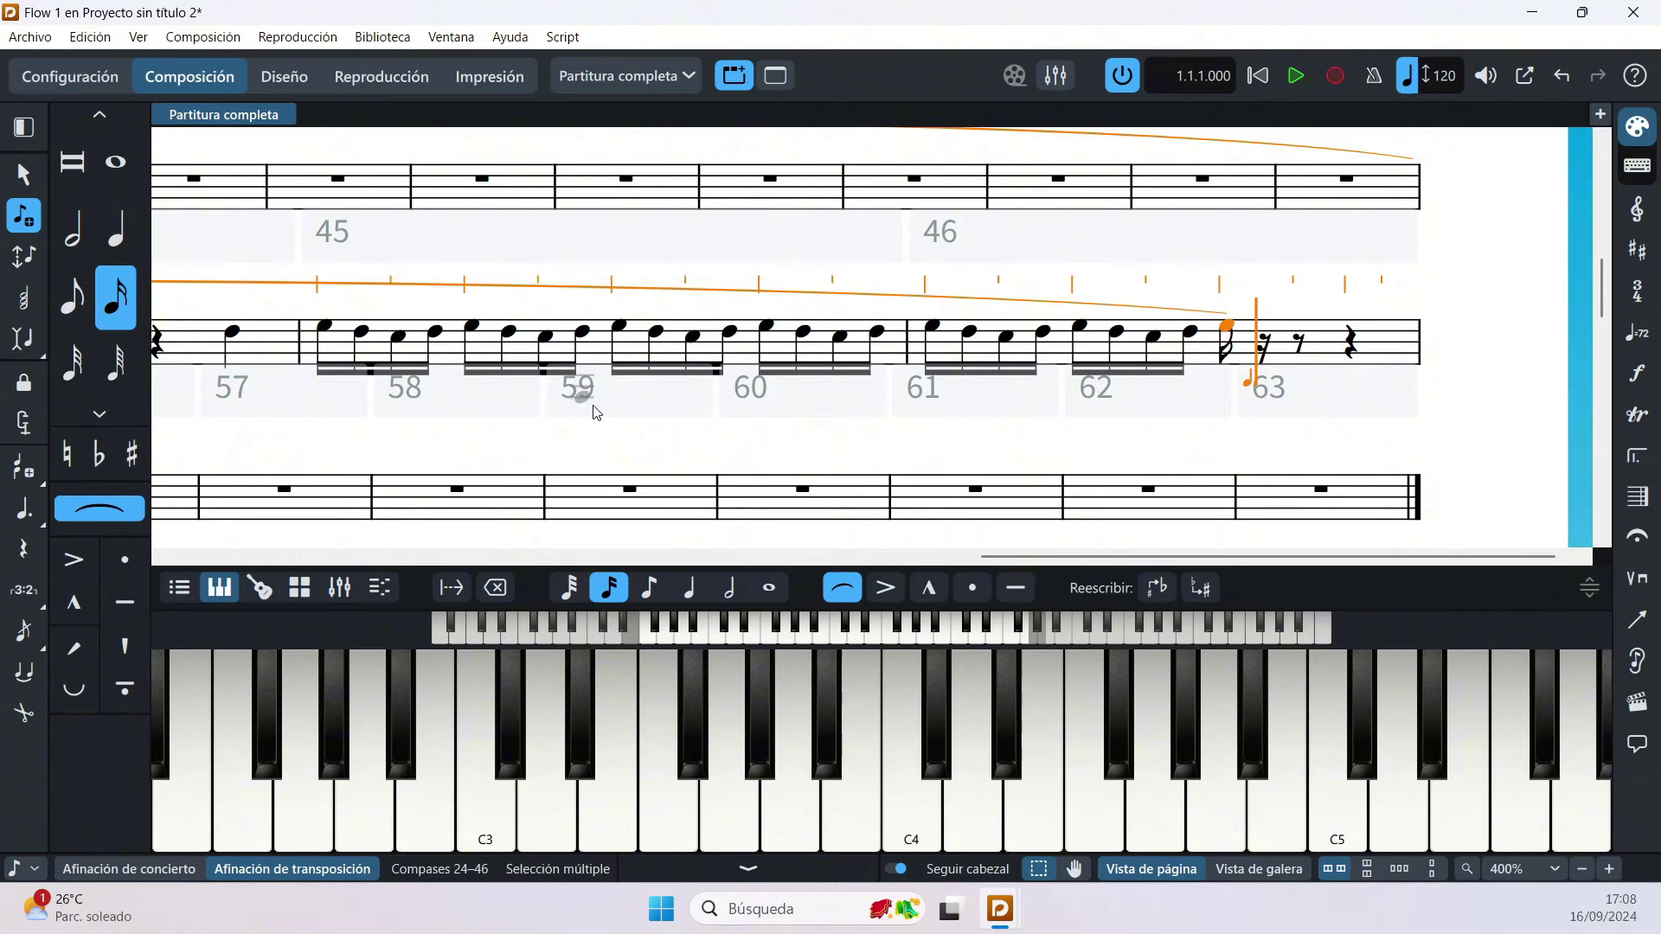
{"action": "scroll", "coordinate": [593, 407], "scroll_direction": "left", "scroll_amount": 5}
{"action": "scroll", "coordinate": [620, 416], "scroll_direction": "left", "scroll_amount": 4}
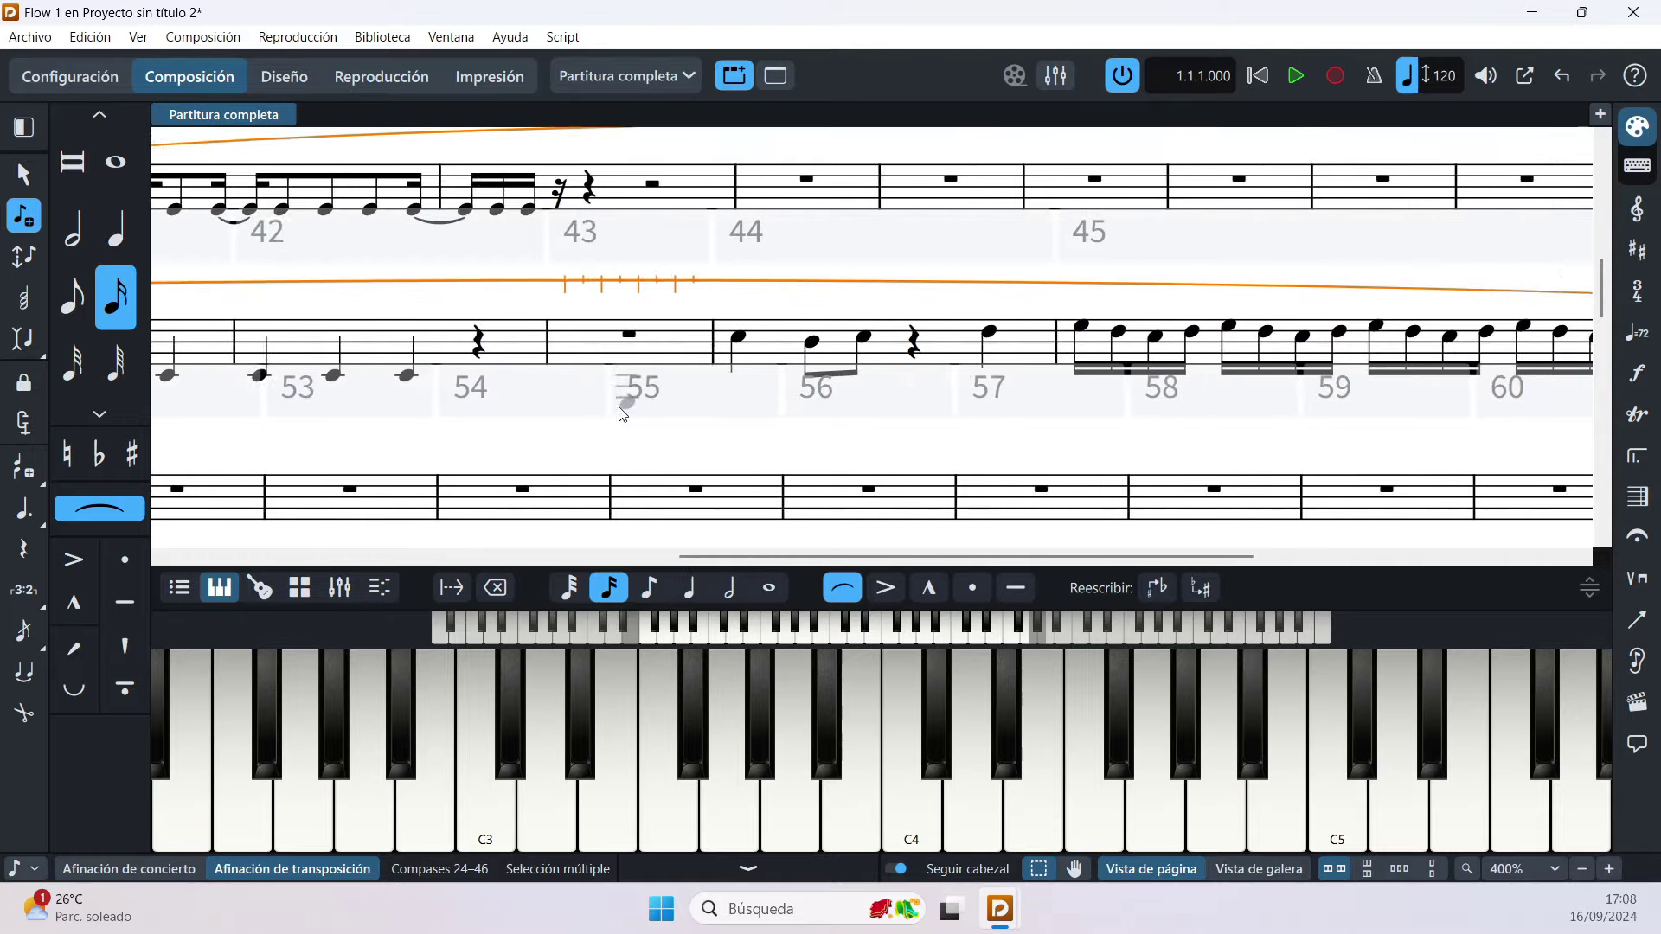
{"action": "key", "text": "Escape"}
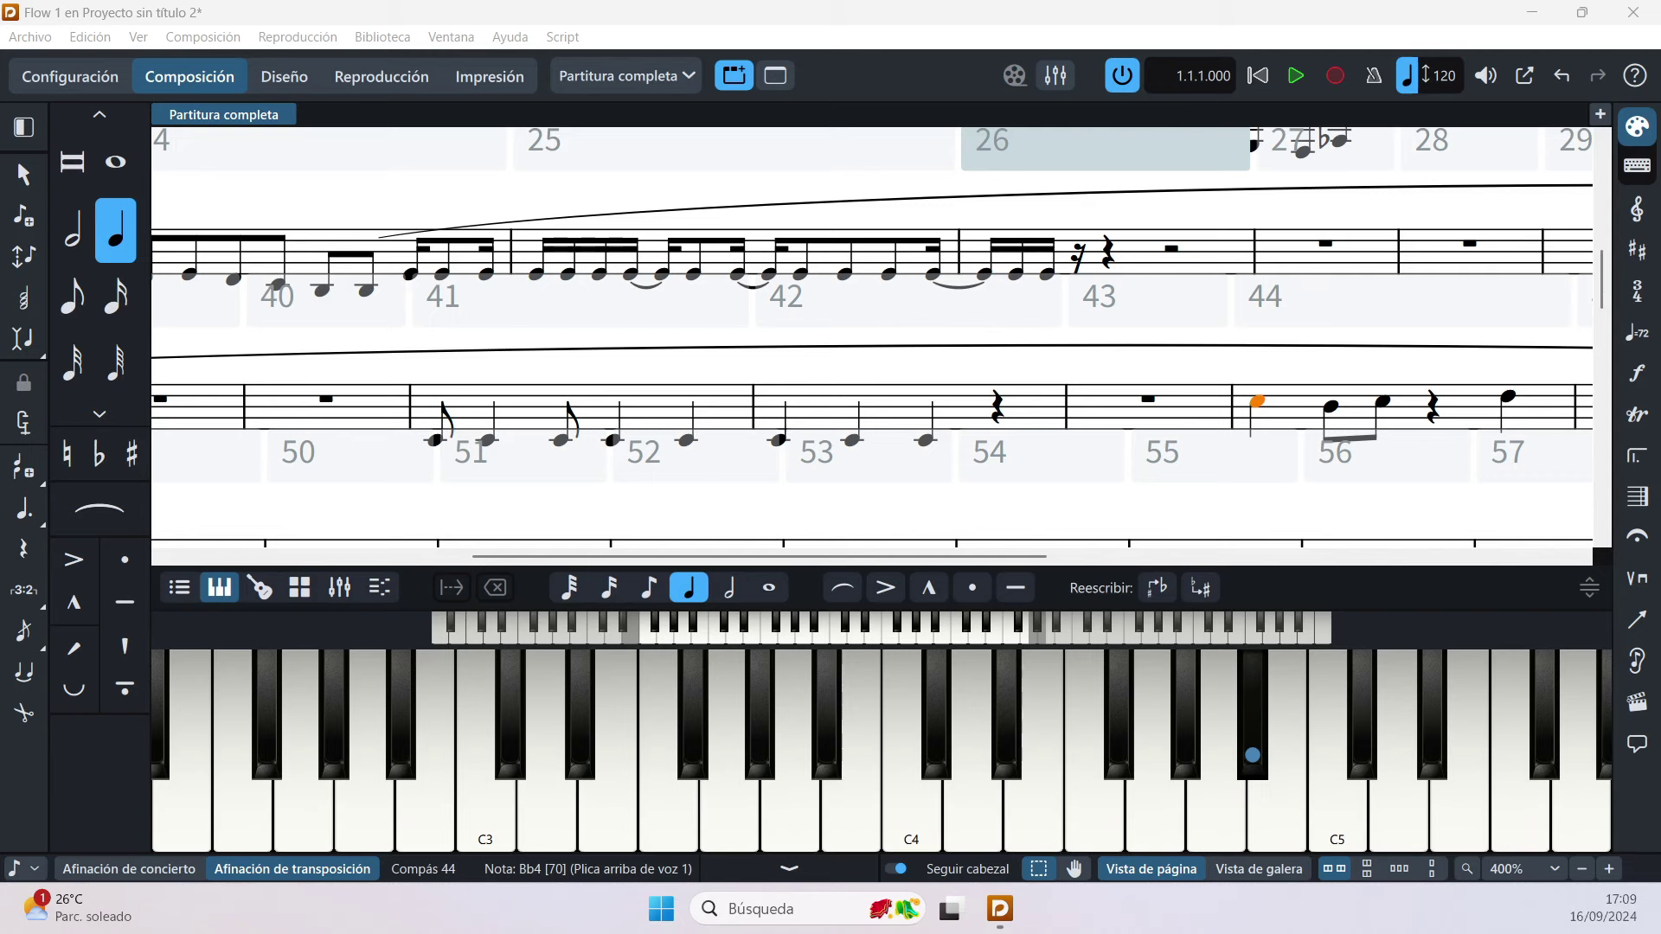
Step: Start and leave note input at the first note of bar 44, and select the bar's first three notes individually
{"action": "left_click", "coordinate": [581, 472]}
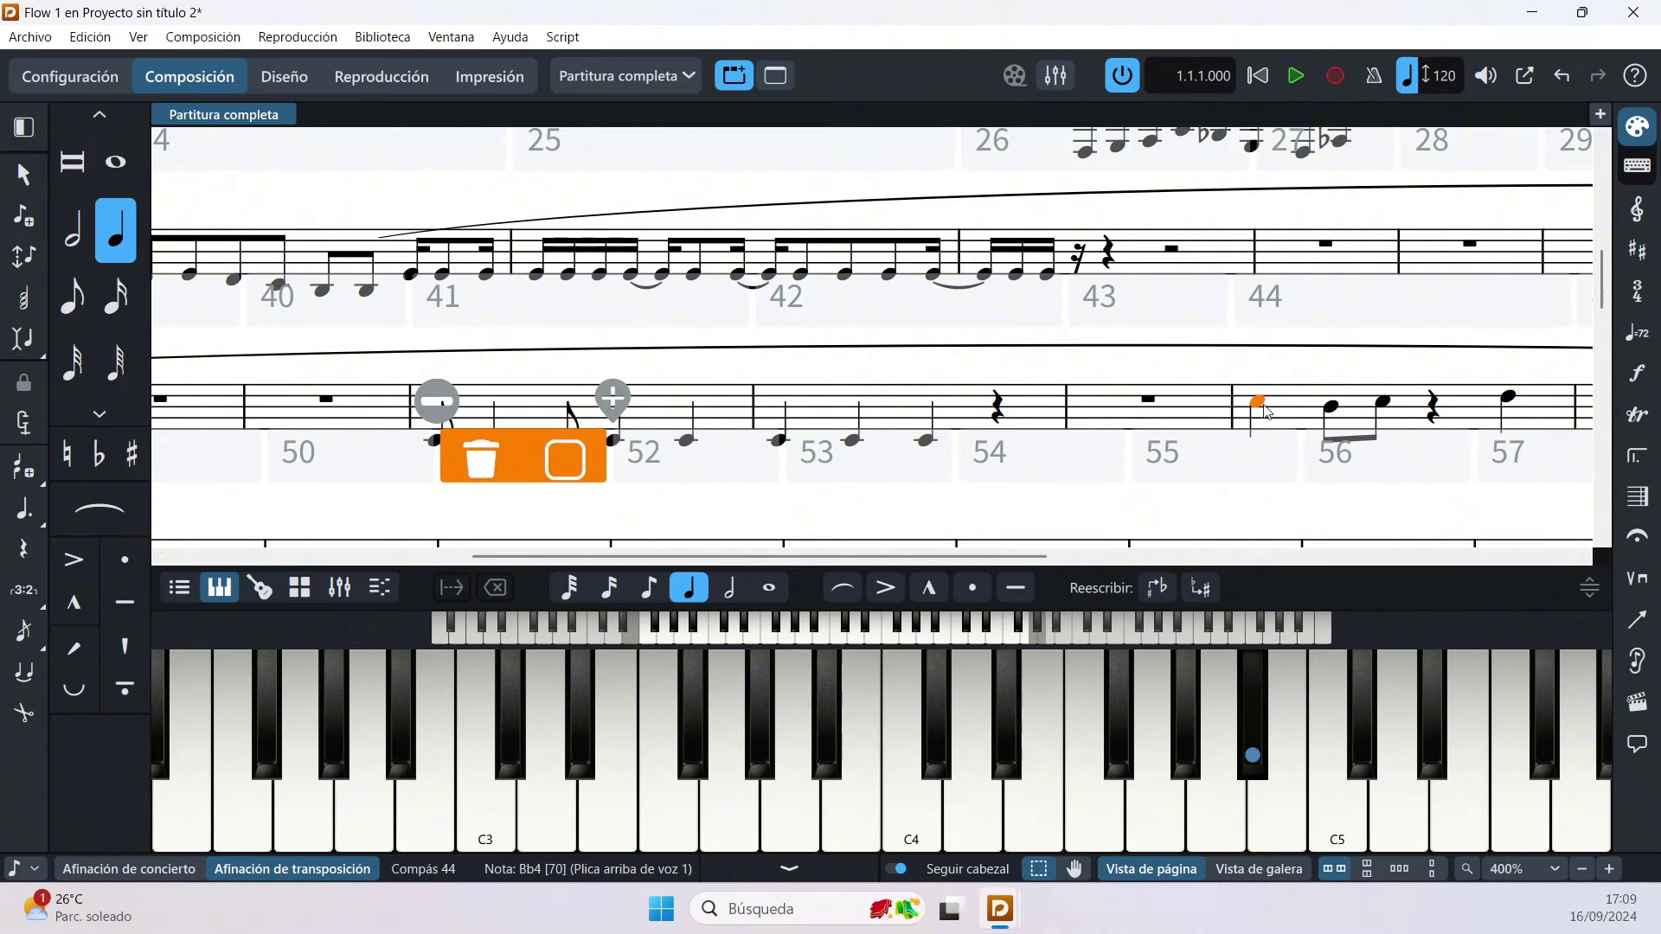
{"action": "key", "text": "shift+n"}
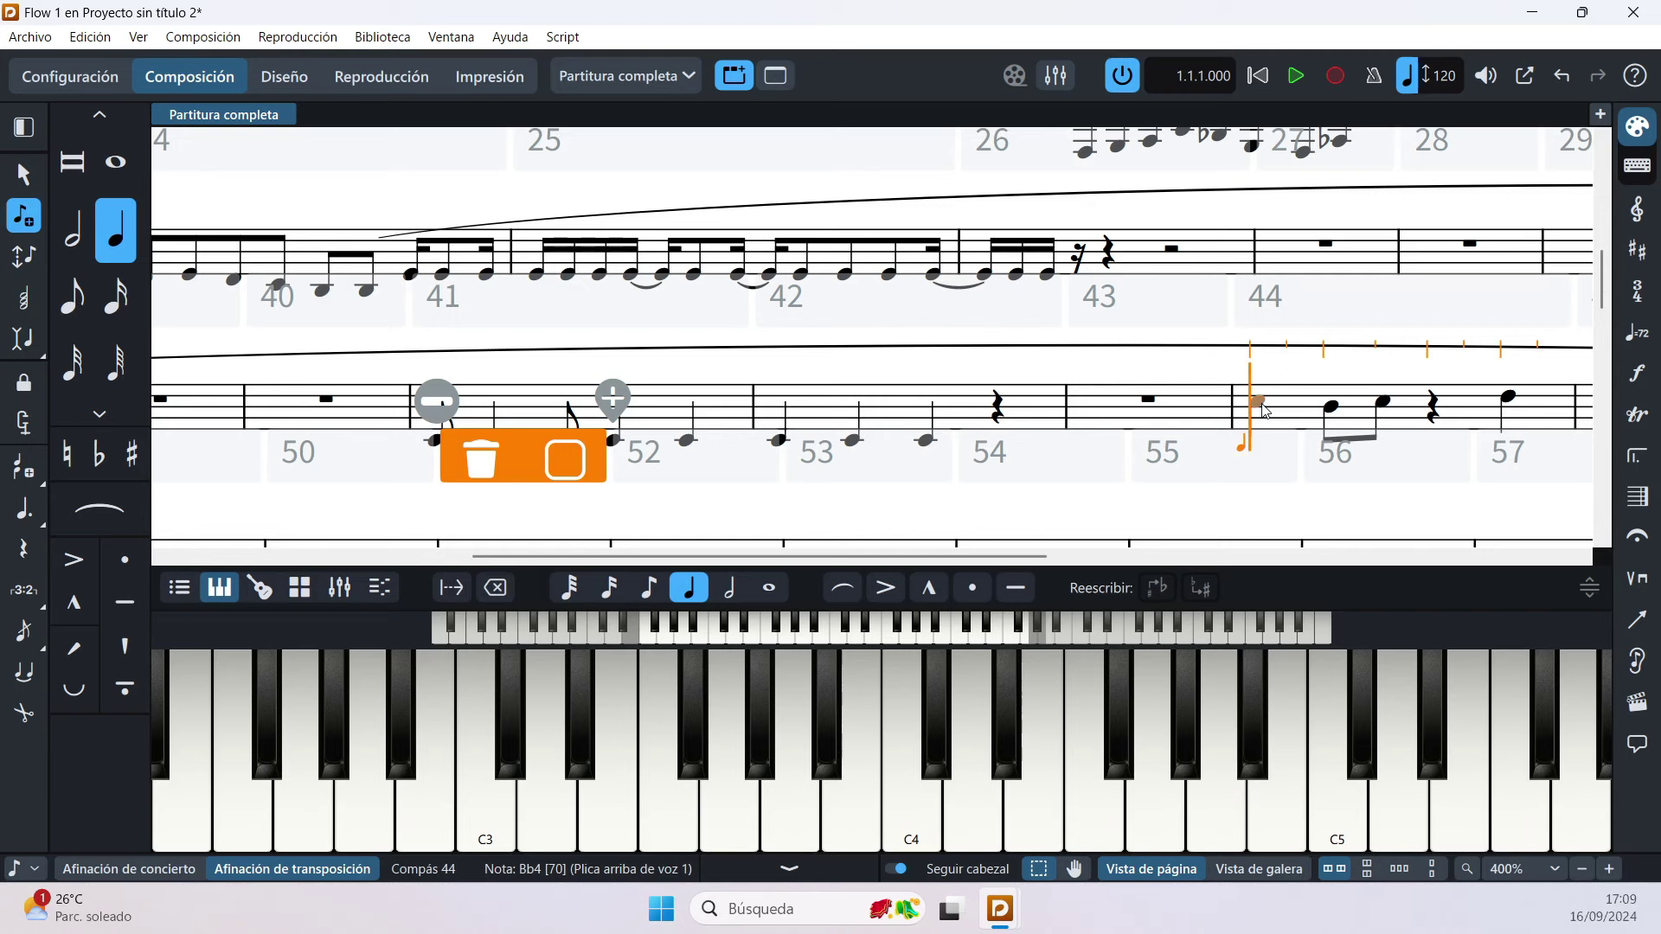
{"action": "left_click", "coordinate": [1265, 411]}
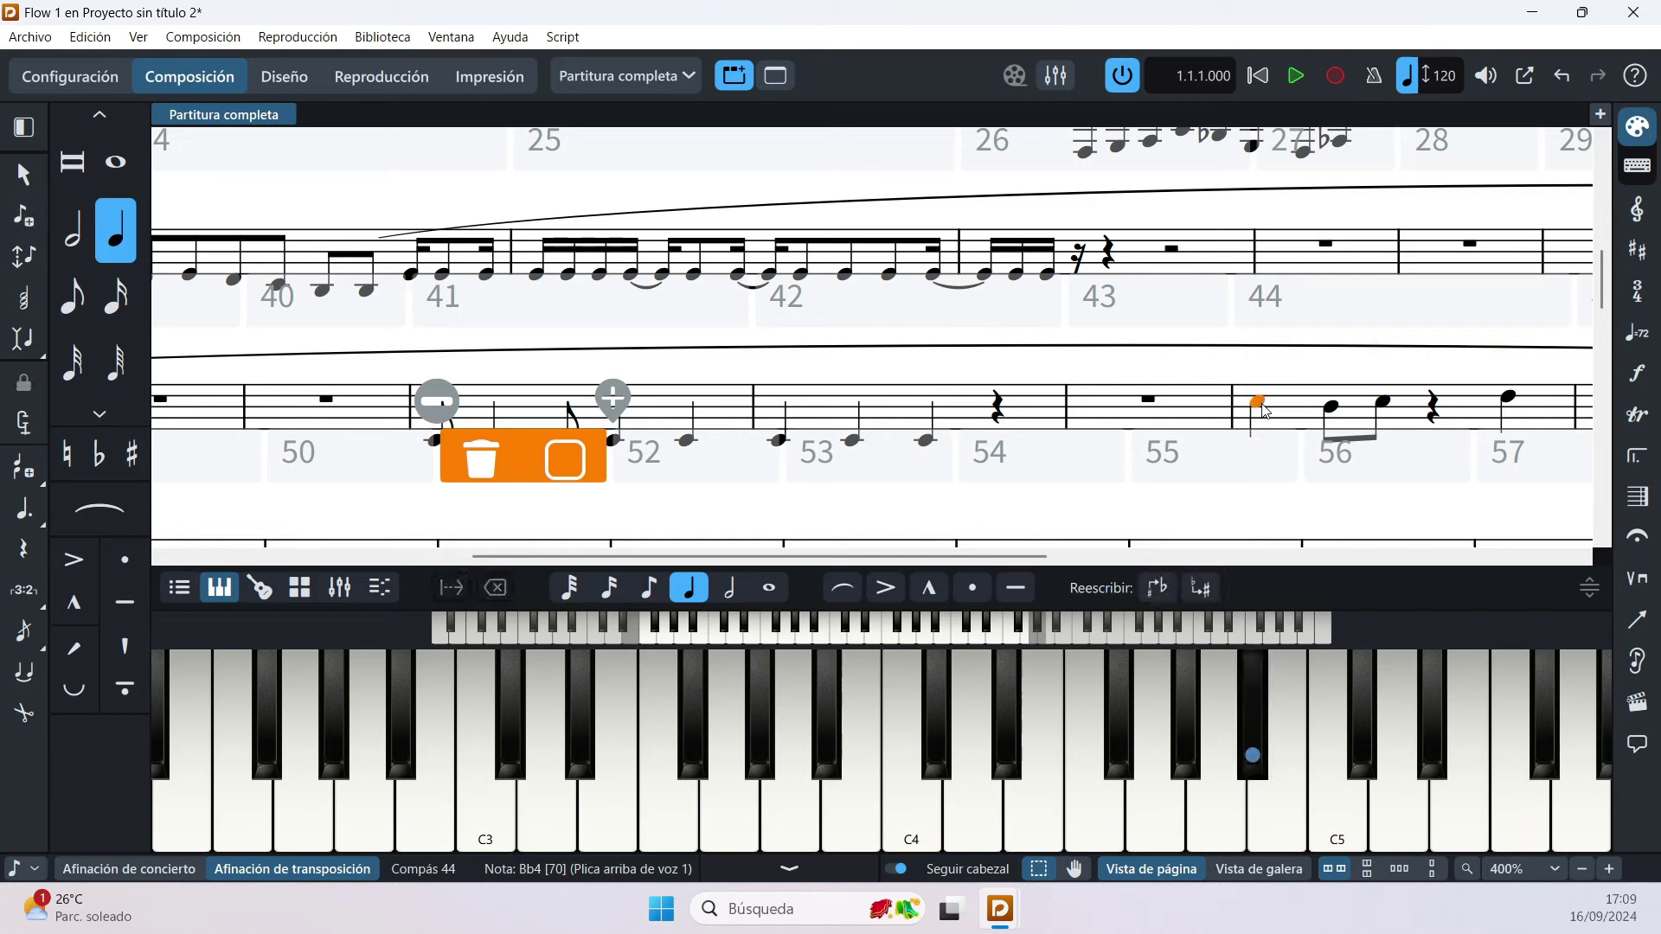
{"action": "key", "text": "Escape"}
{"action": "left_click", "coordinate": [1331, 405]}
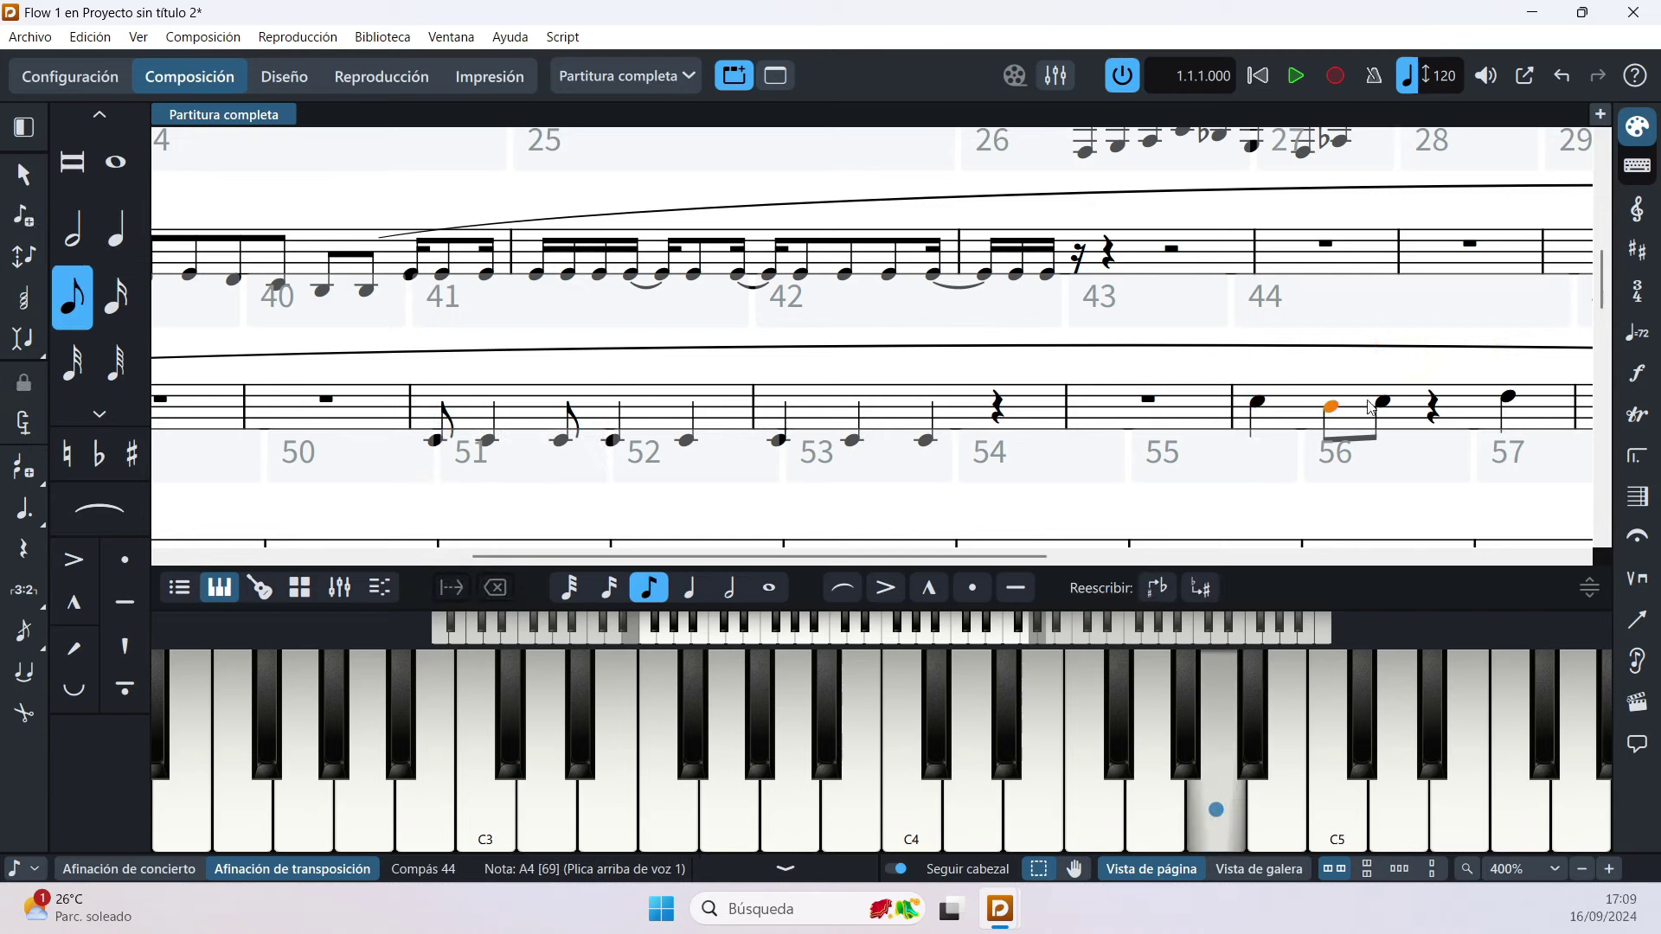
{"action": "left_click", "coordinate": [1383, 403]}
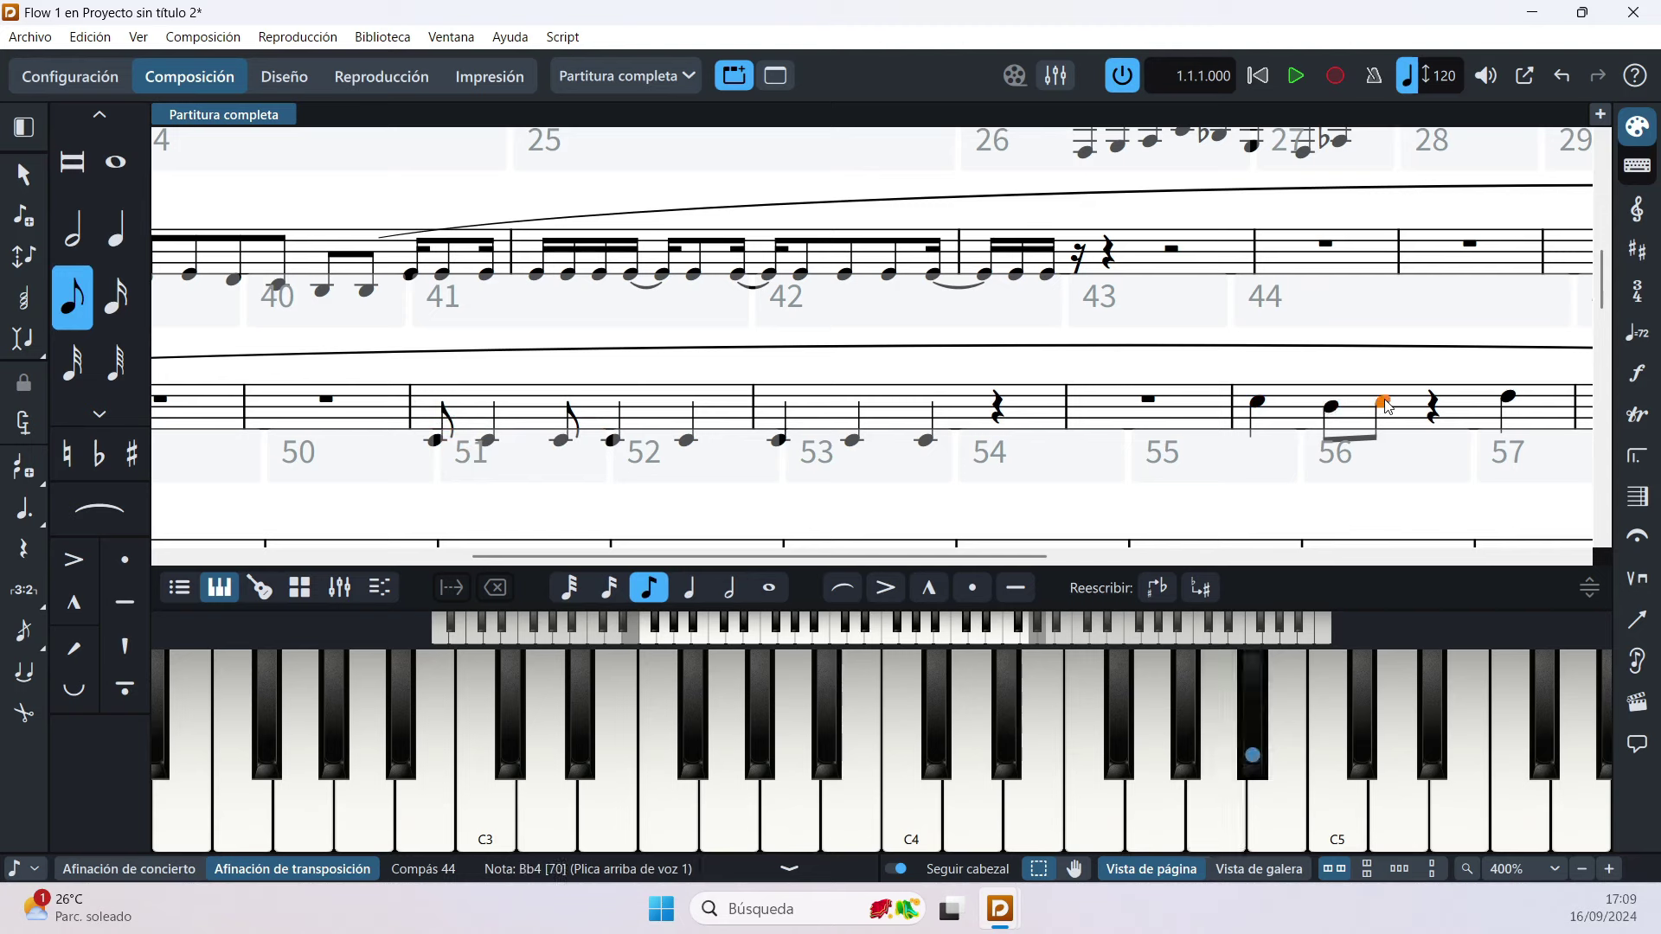
{"action": "left_click", "coordinate": [1260, 404]}
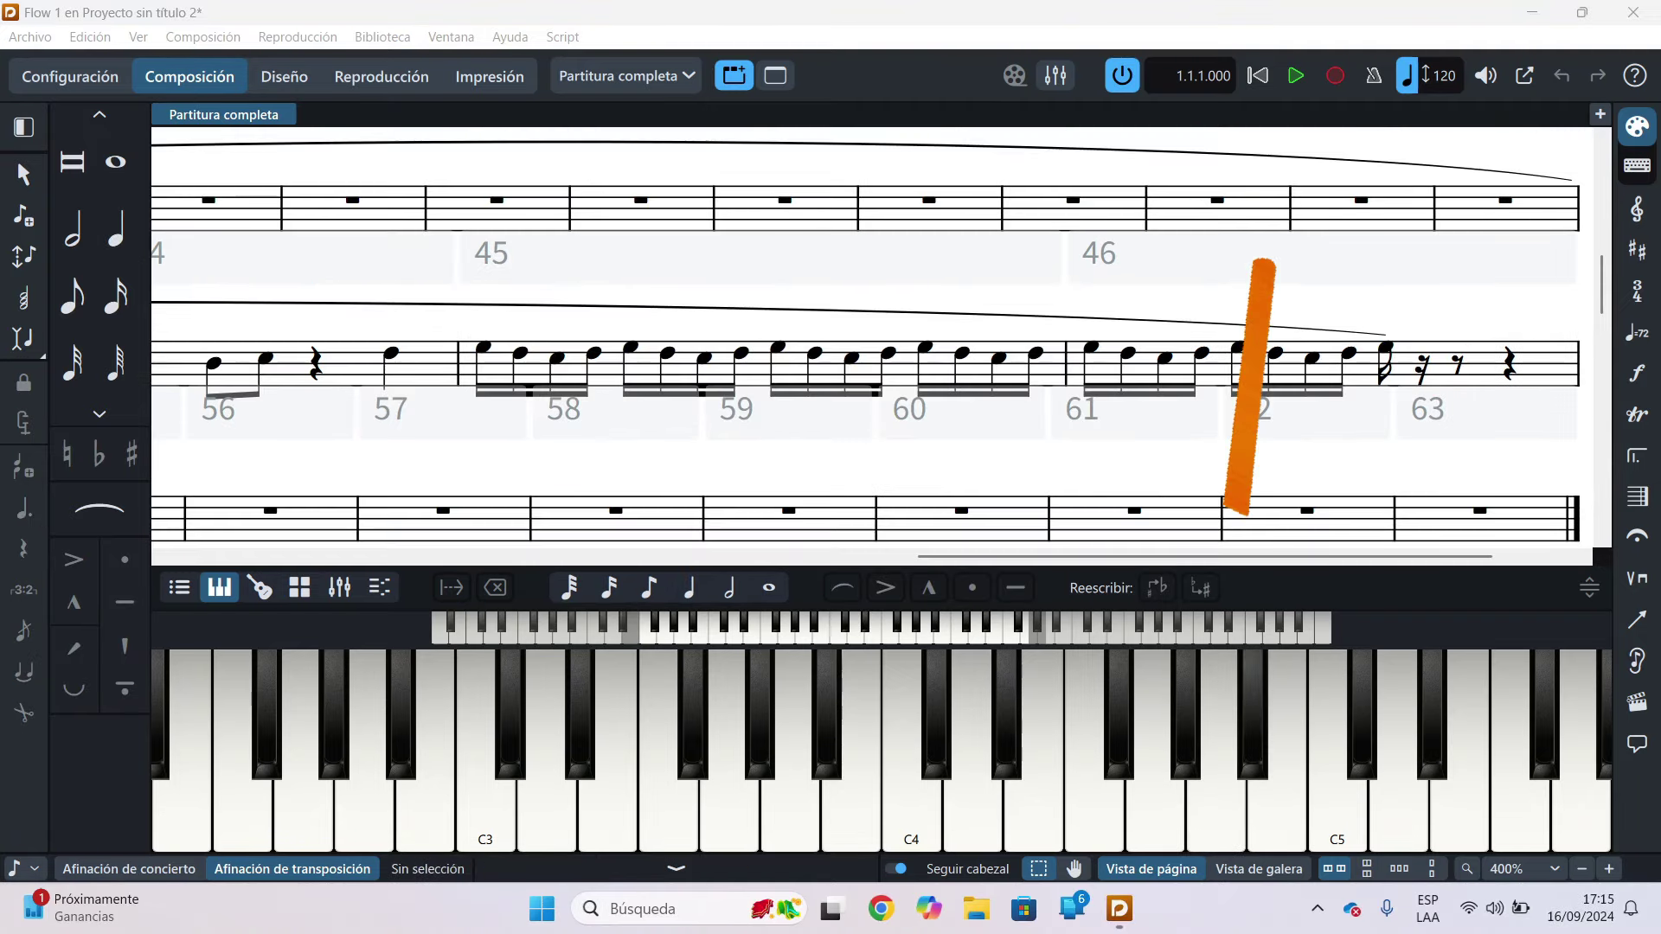
Step: Review the clarinet score from bars 45 and 46 back to its opening bars
{"action": "scroll", "coordinate": [689, 532], "scroll_direction": "up", "scroll_amount": 3}
{"action": "scroll", "coordinate": [689, 532], "scroll_direction": "right", "scroll_amount": 3}
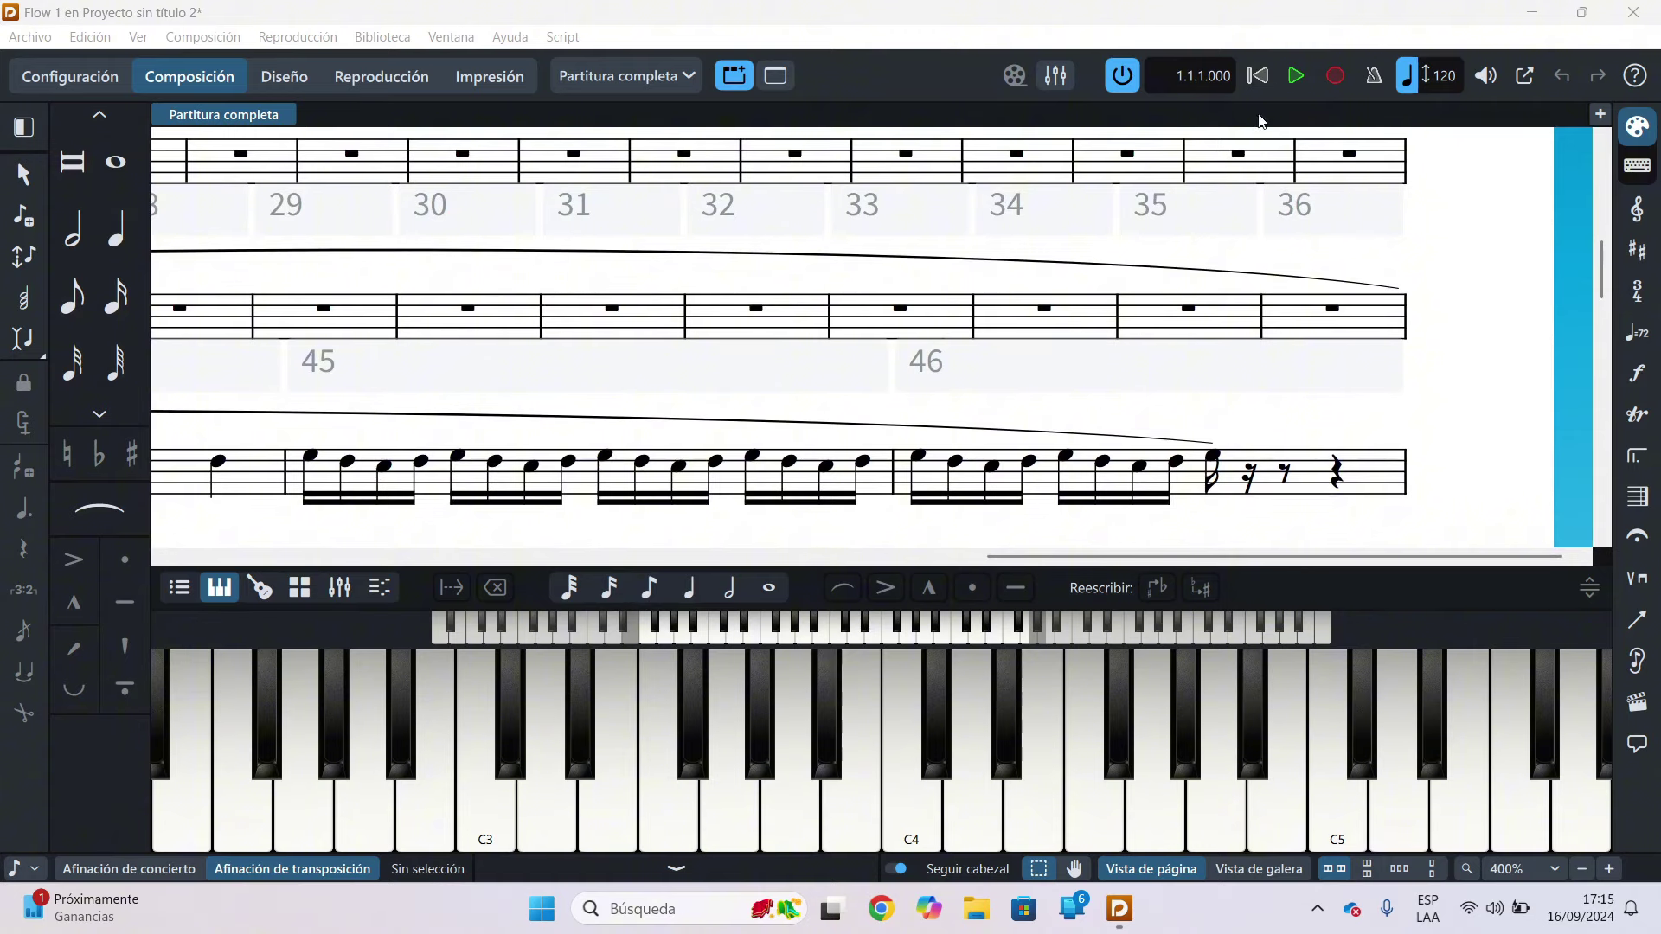
{"action": "scroll", "coordinate": [1079, 260], "scroll_direction": "left", "scroll_amount": 8}
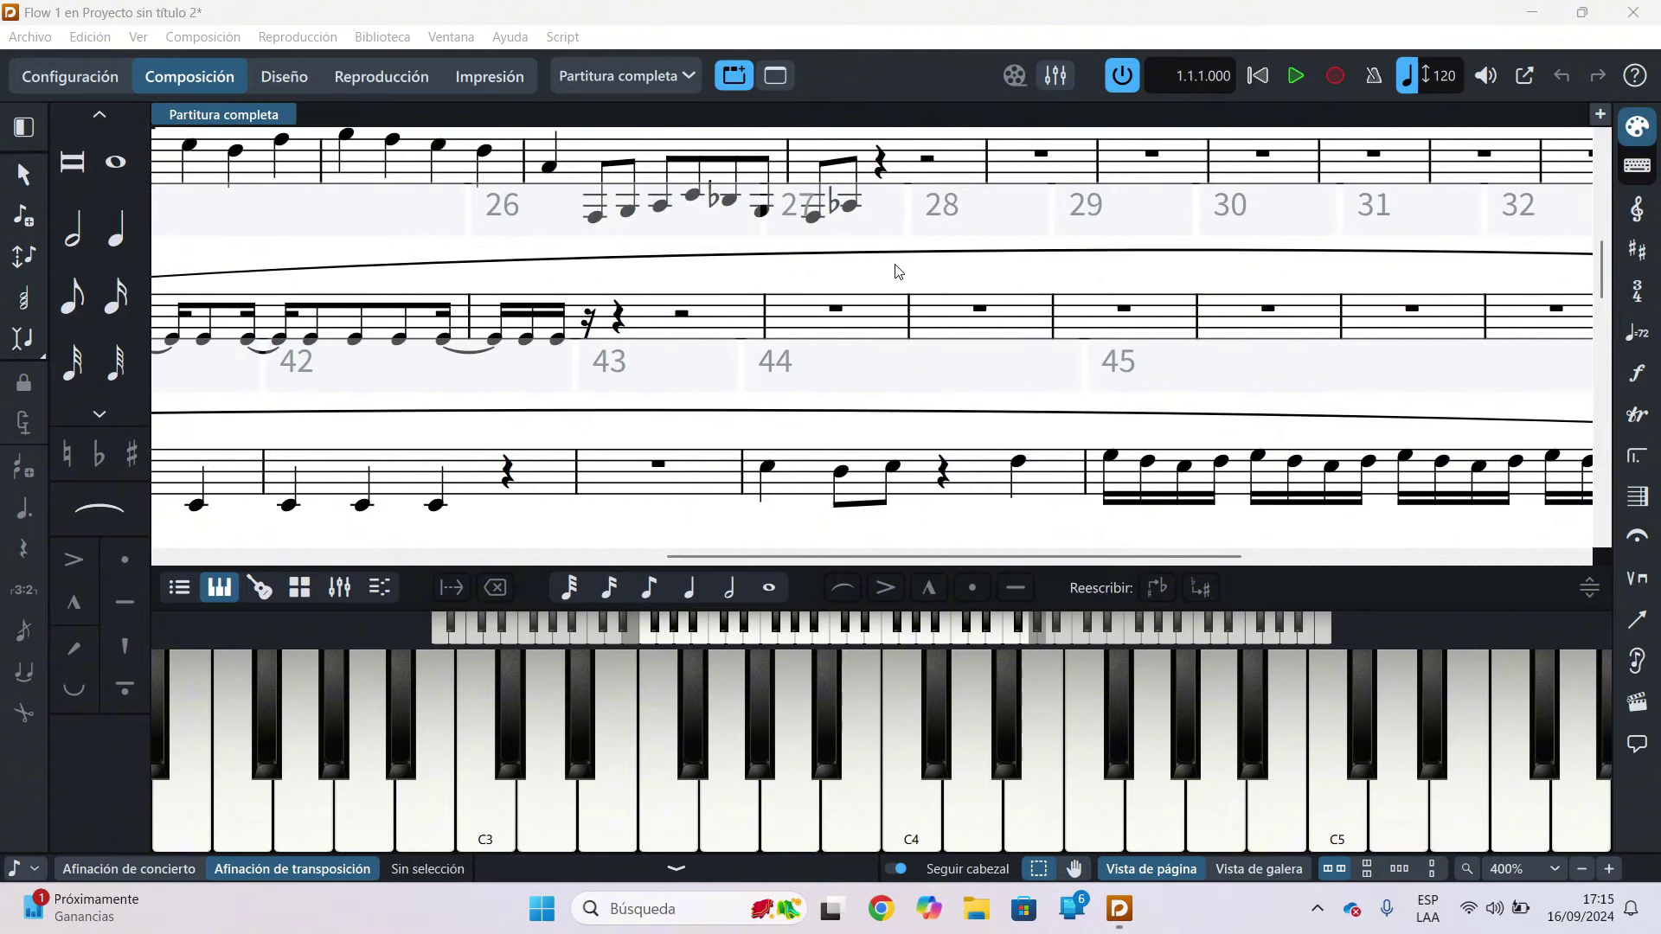
{"action": "scroll", "coordinate": [898, 271], "scroll_direction": "up", "scroll_amount": 5}
{"action": "scroll", "coordinate": [882, 270], "scroll_direction": "left", "scroll_amount": 10}
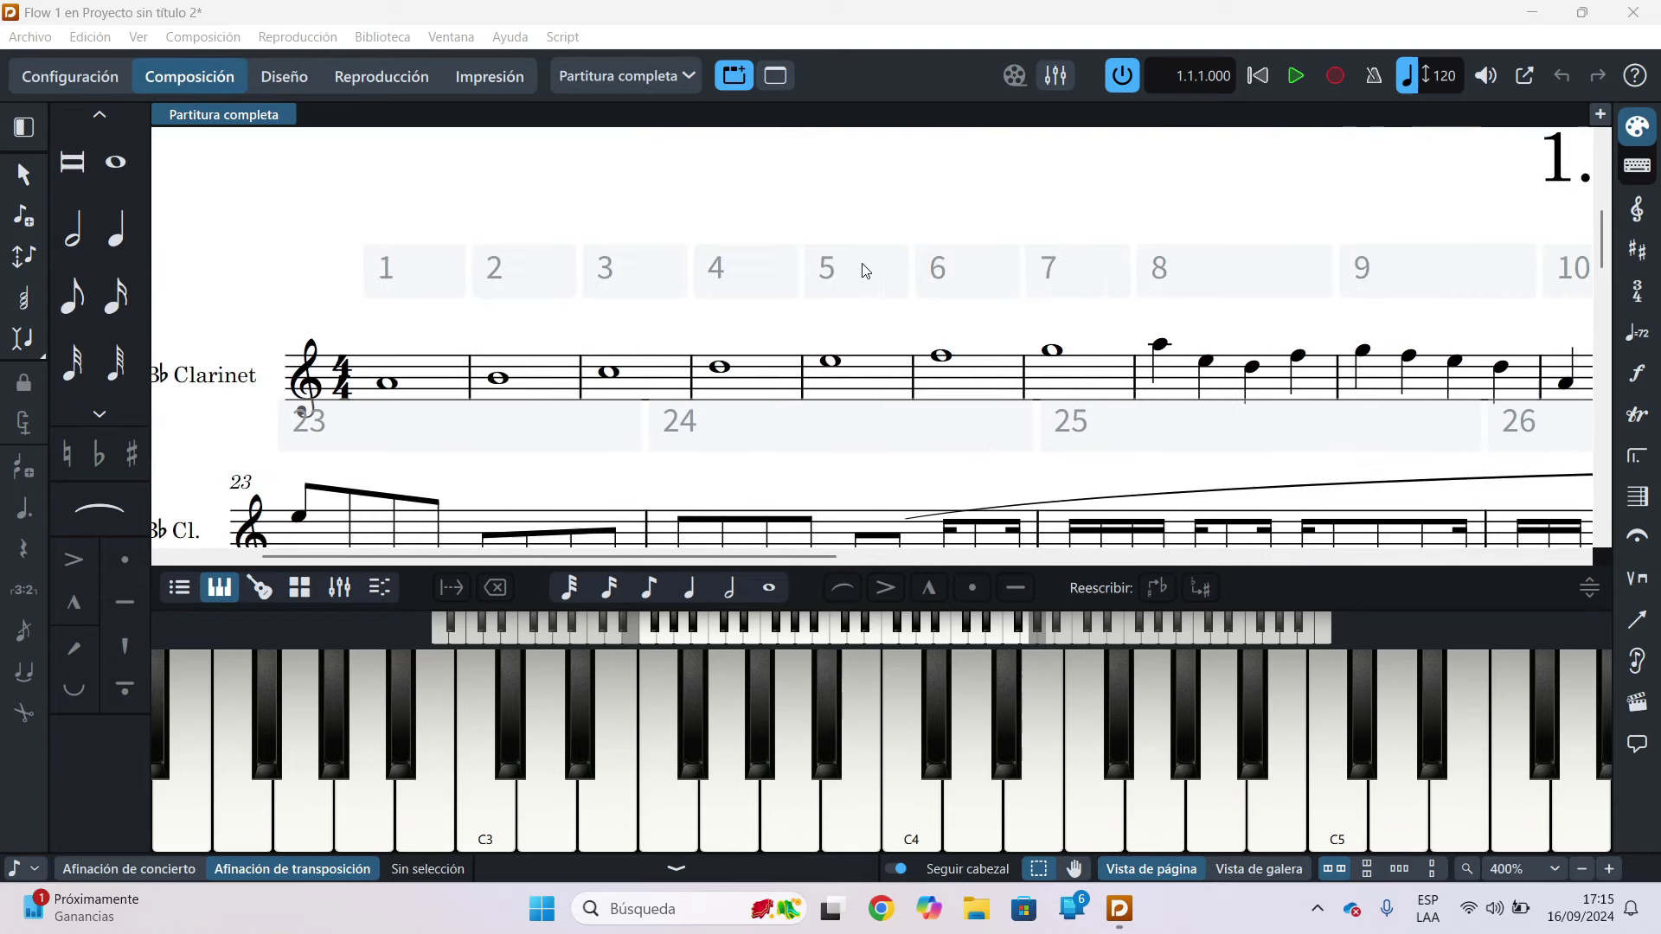
{"action": "scroll", "coordinate": [856, 268], "scroll_direction": "left", "scroll_amount": 1}
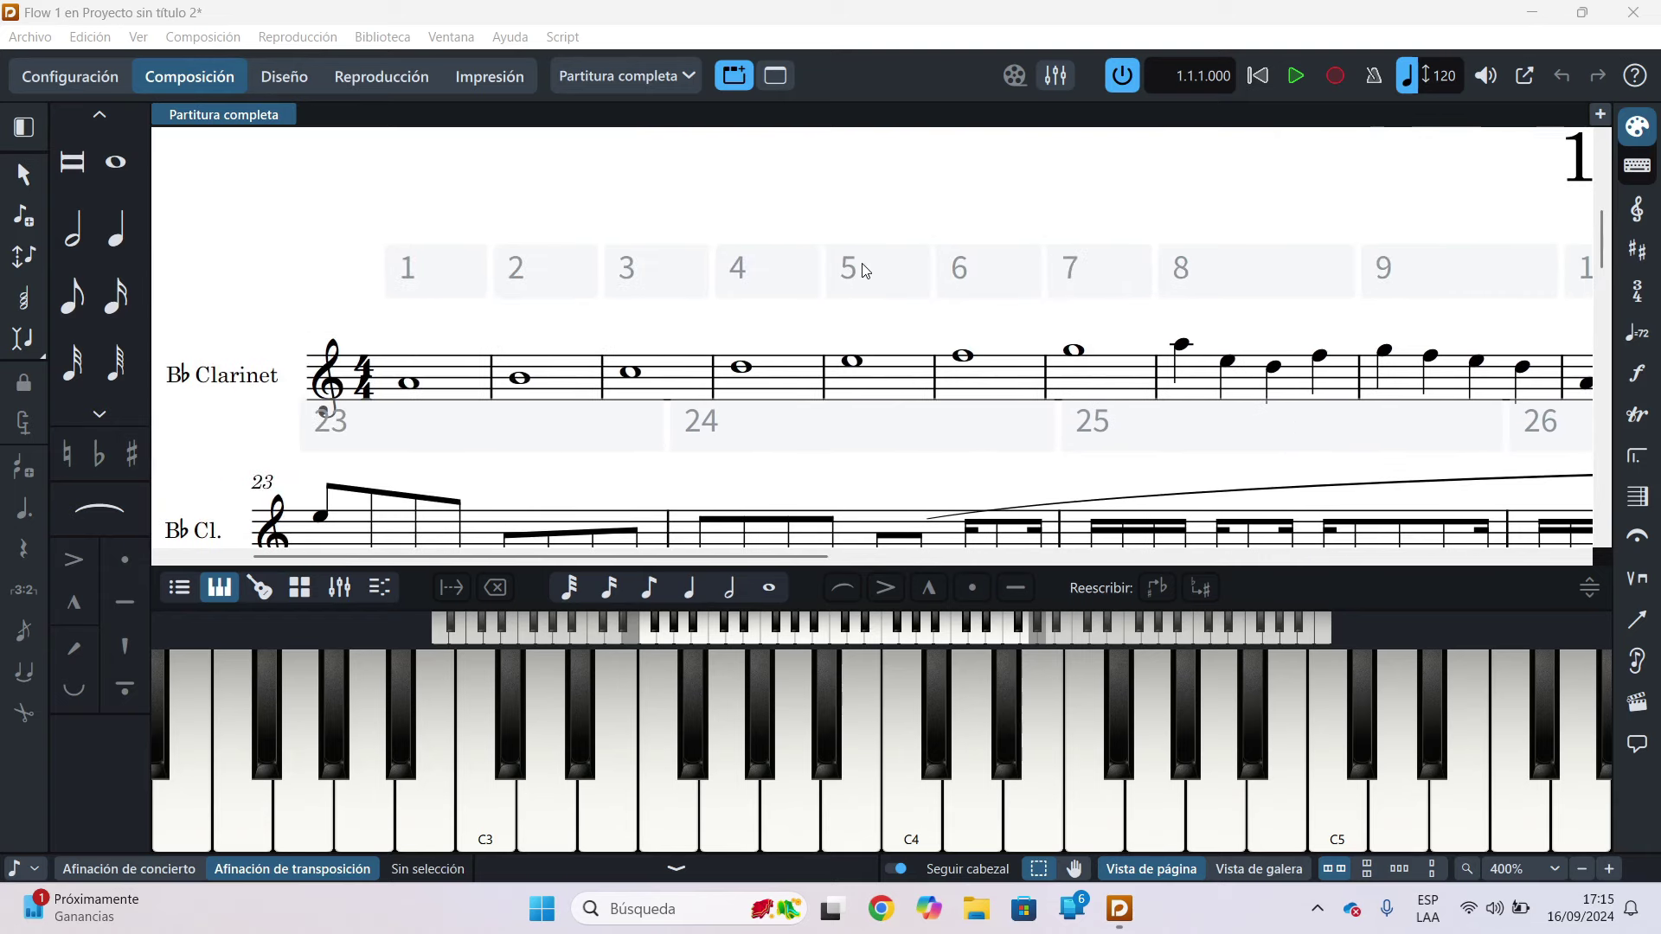
Step: Play the clarinet score from the beginning and stop playback in bar 3
{"action": "left_click", "coordinate": [1295, 77]}
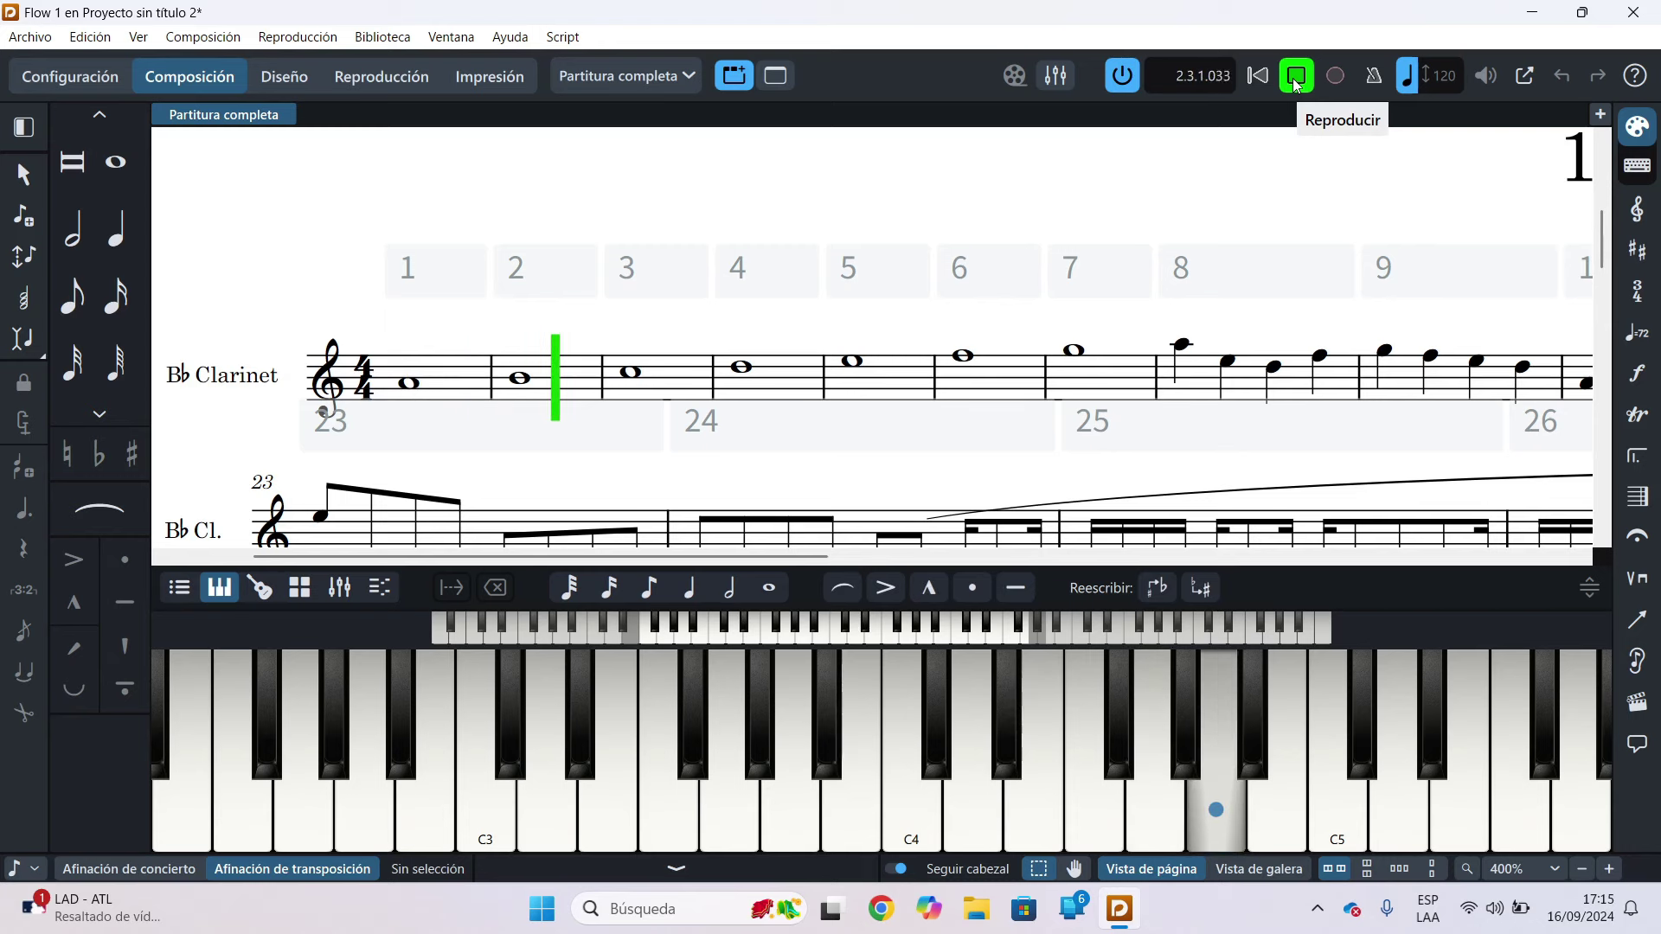
{"action": "left_click", "coordinate": [1297, 78]}
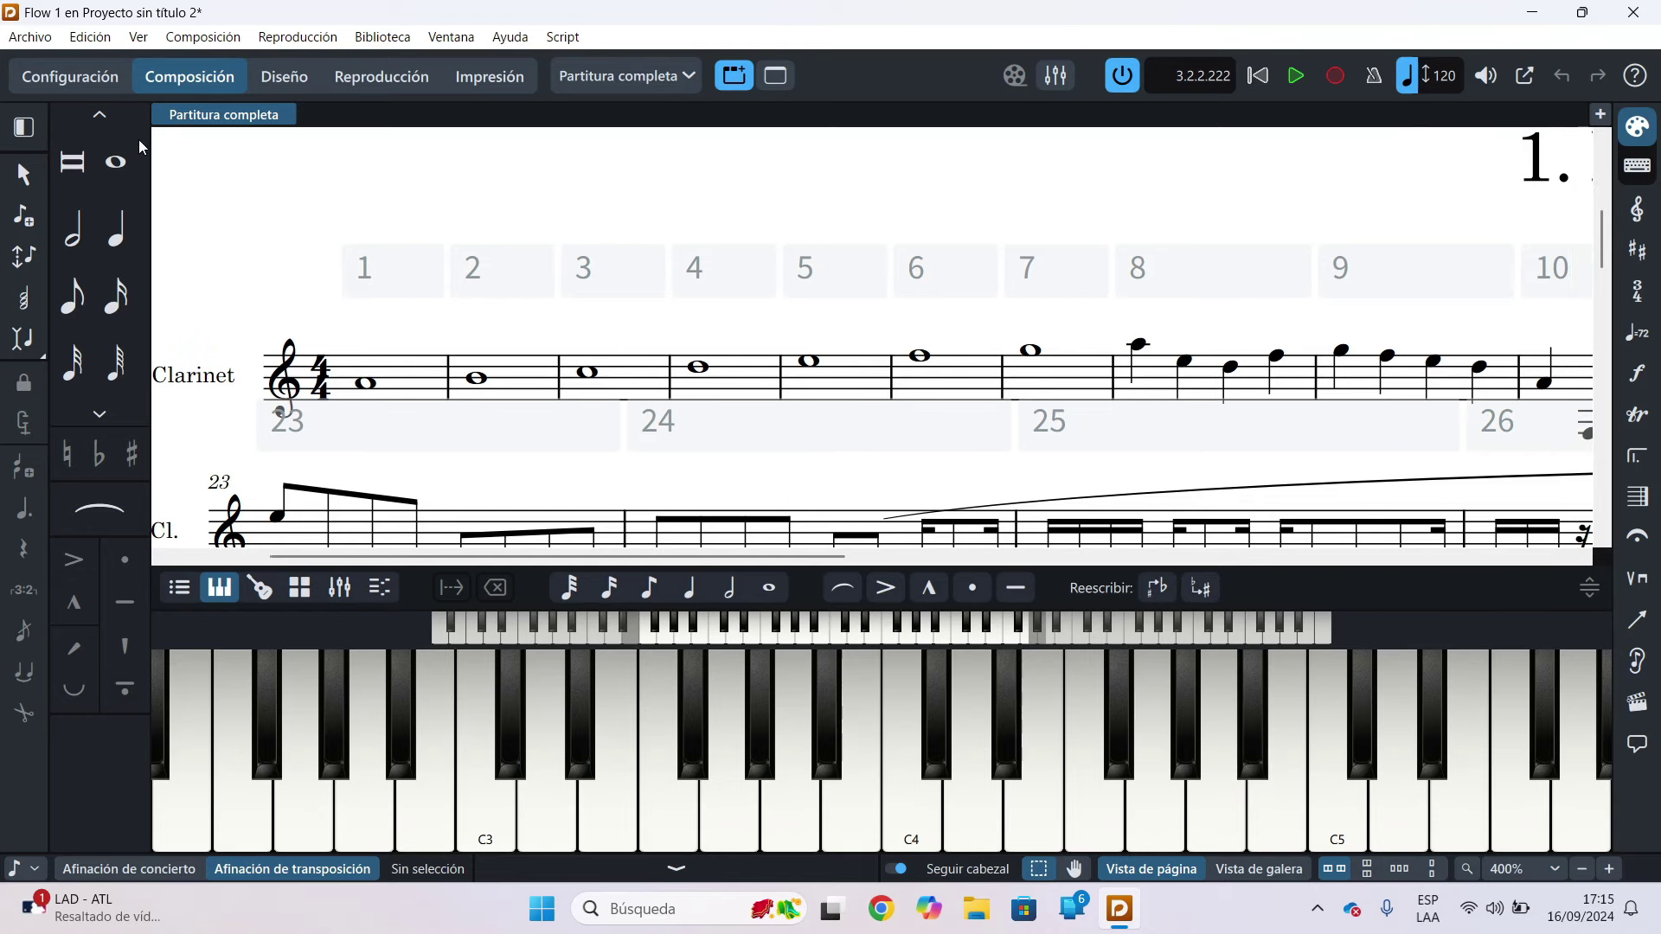
Step: In the audio device's ASIO control panel, switch the output port to Line (2- Steinberg UR22mkII) and back to Altavoces (Realtek(R) Audio)
{"action": "left_click", "coordinate": [95, 40]}
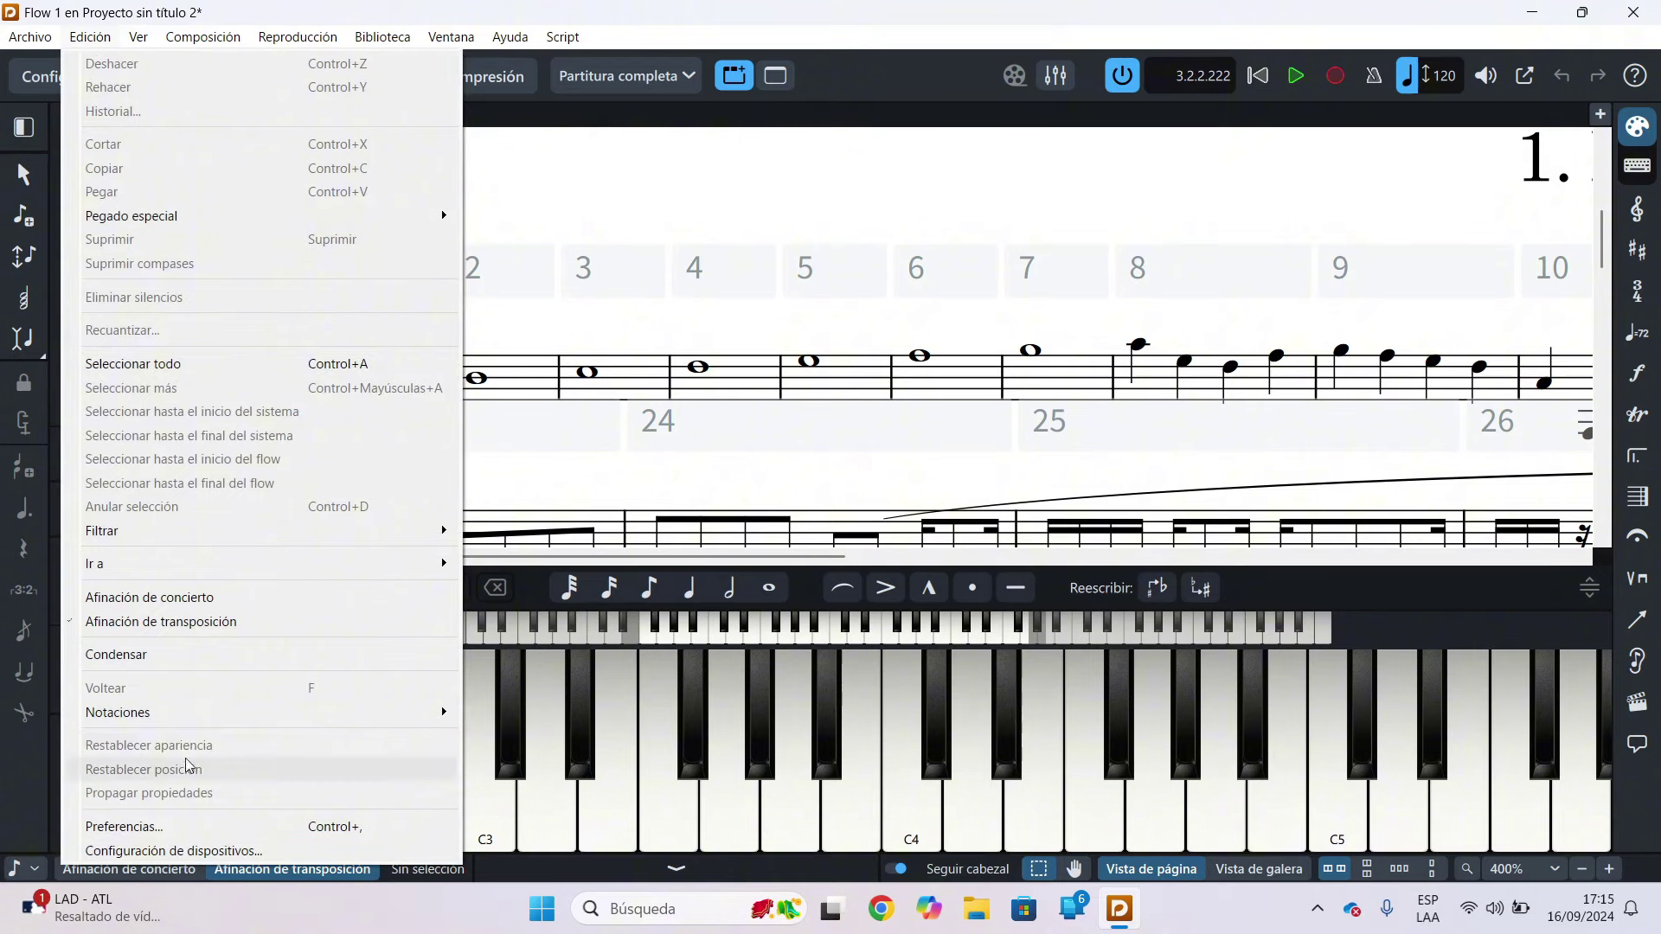
{"action": "left_click", "coordinate": [206, 851]}
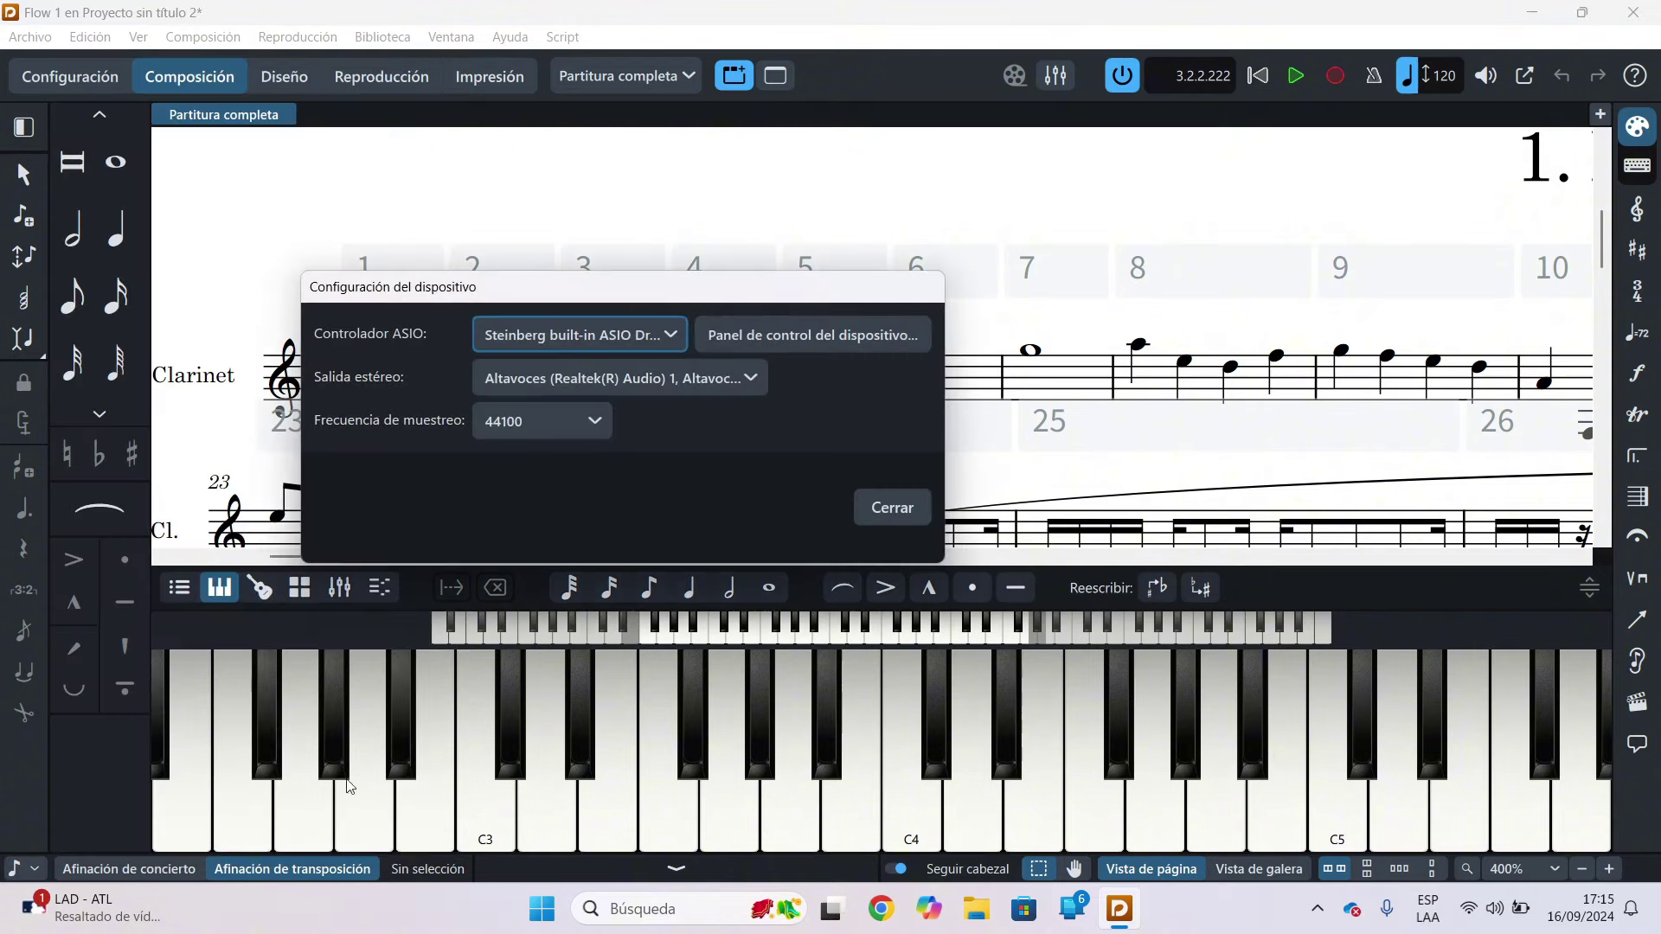
{"action": "left_click", "coordinate": [778, 341]}
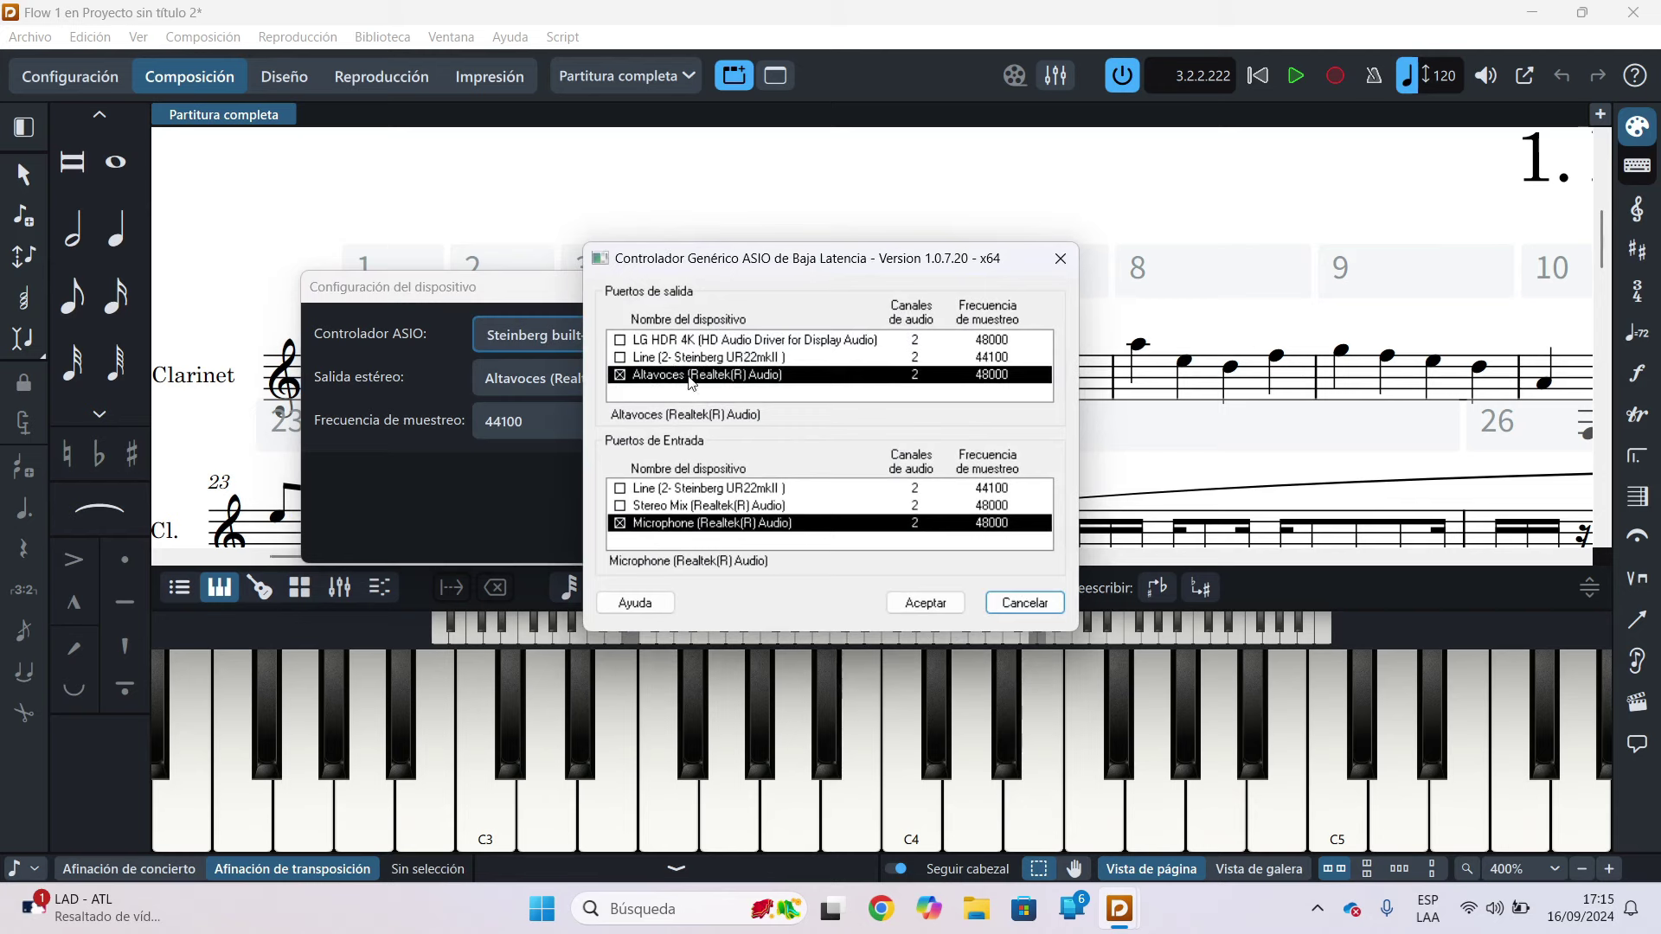
{"action": "left_click", "coordinate": [620, 358]}
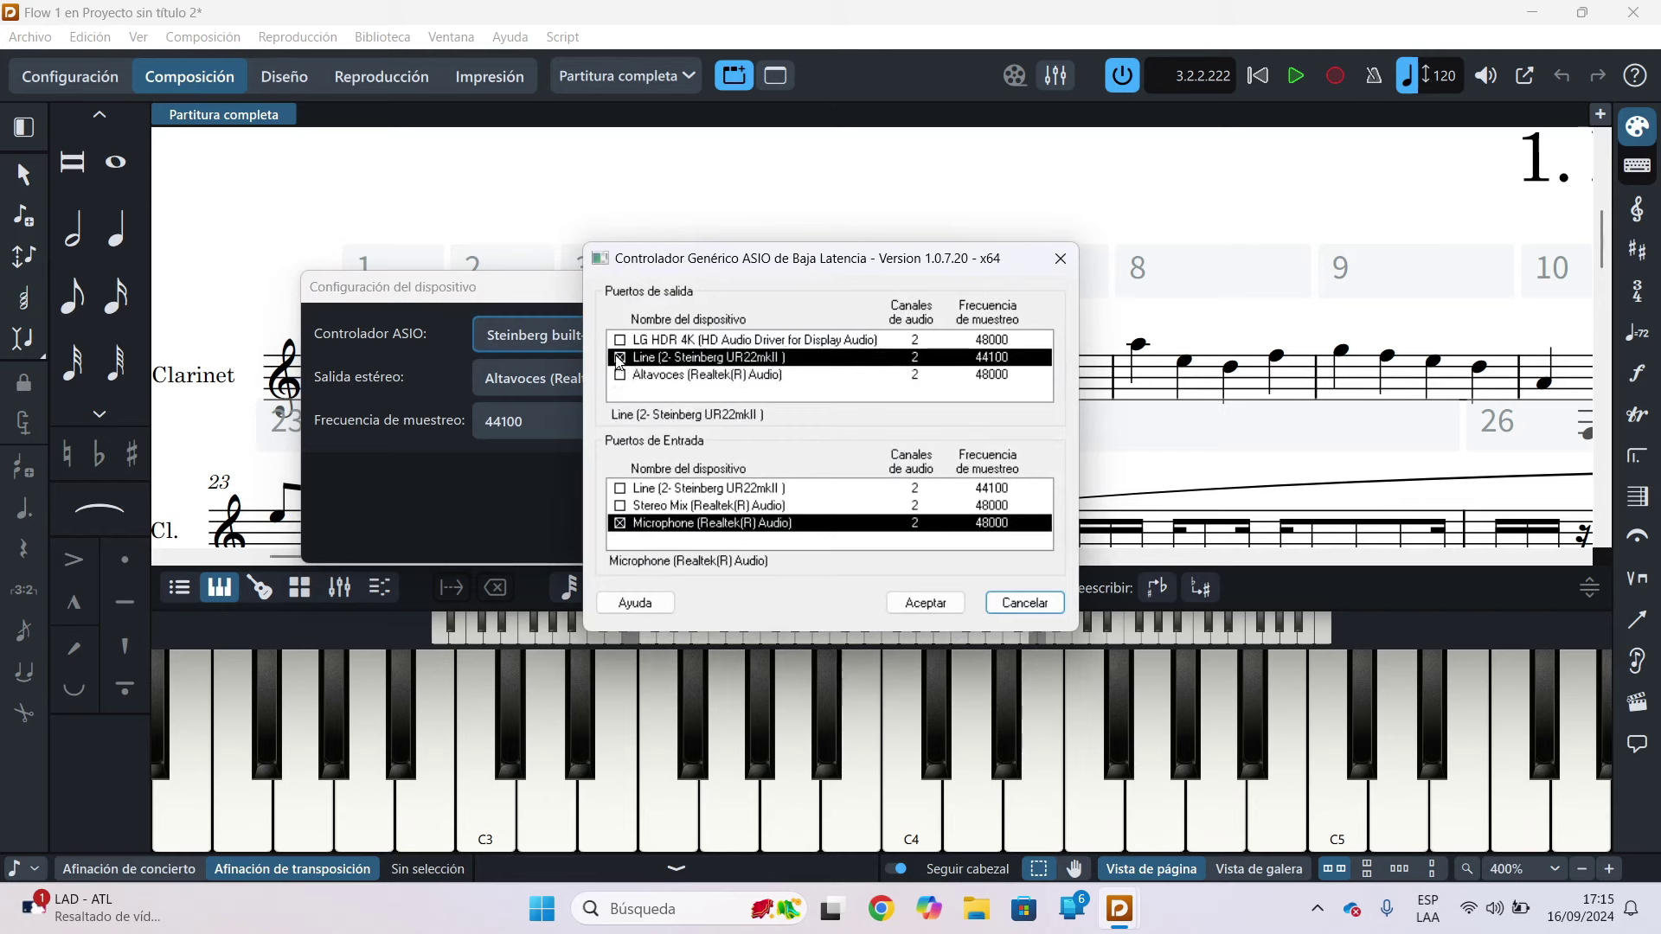
{"action": "left_click", "coordinate": [619, 375]}
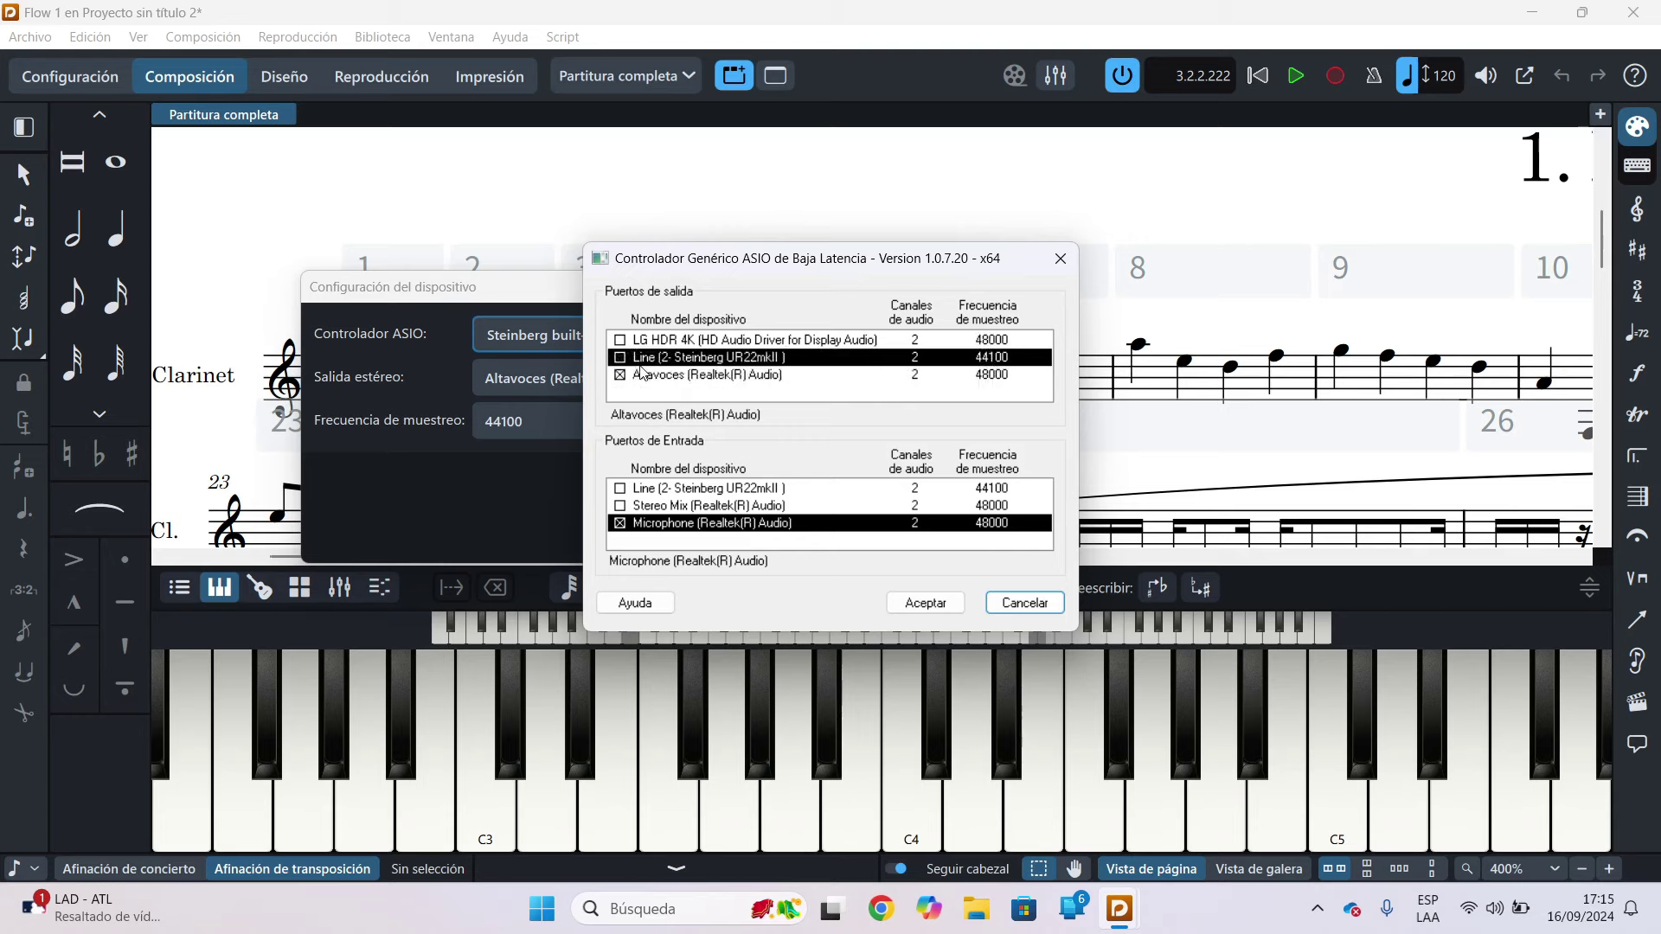
{"action": "left_click", "coordinate": [642, 375]}
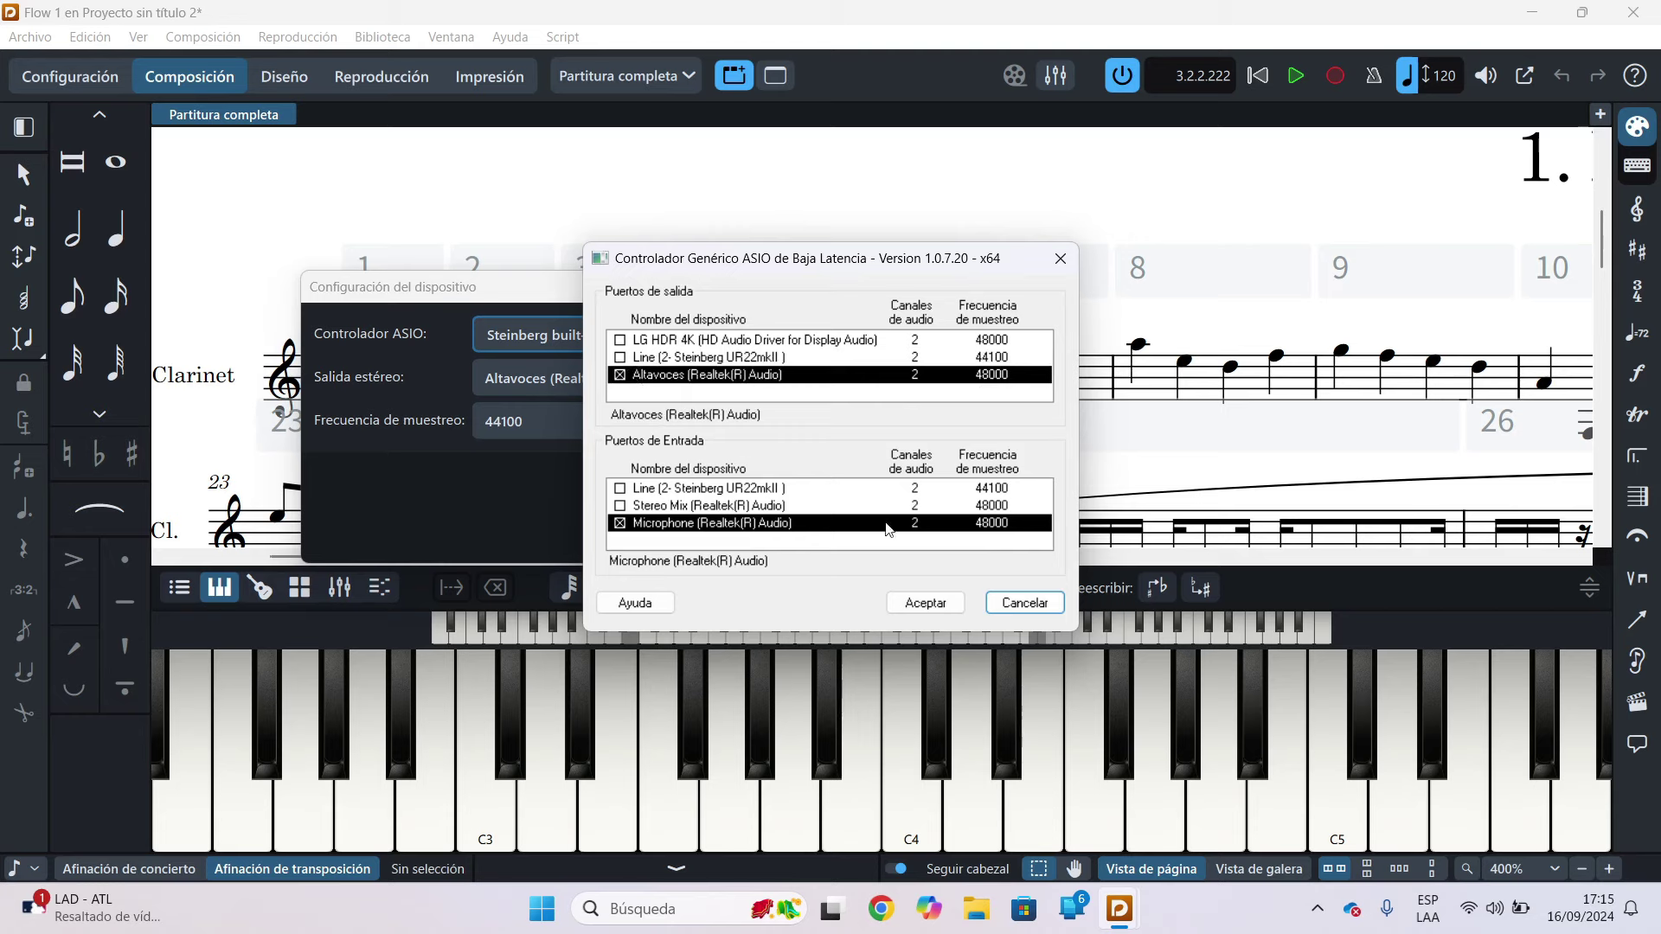
{"action": "left_click", "coordinate": [925, 603]}
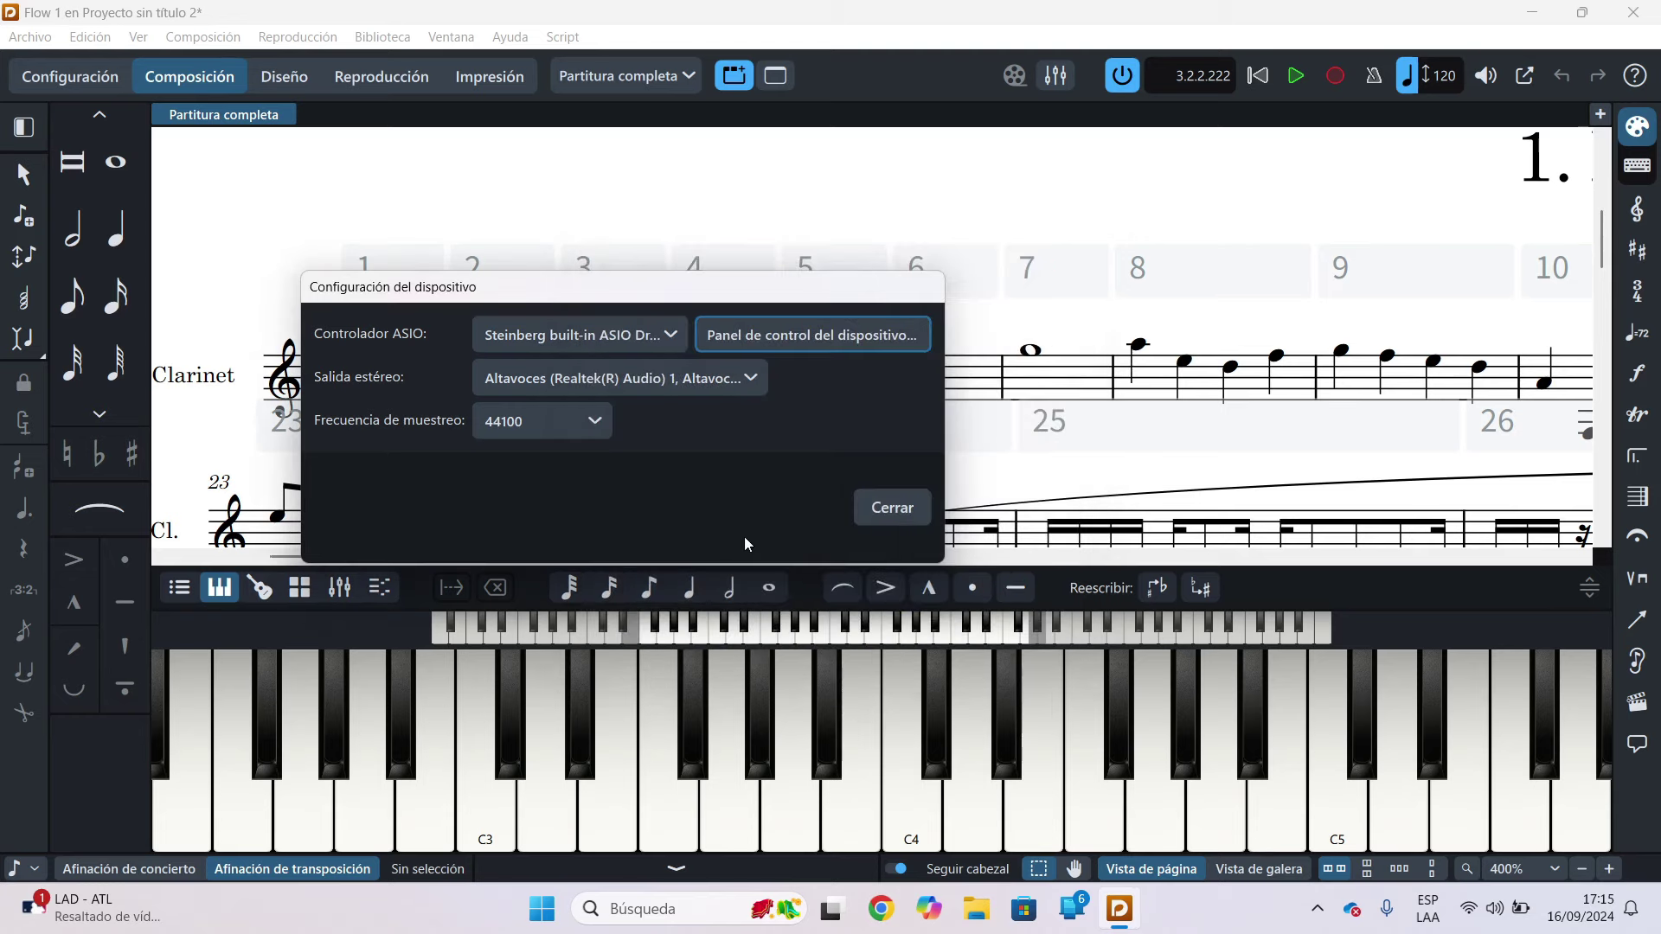
Step: Check the available stereo outputs in the device setup and close it
{"action": "left_click", "coordinate": [653, 389]}
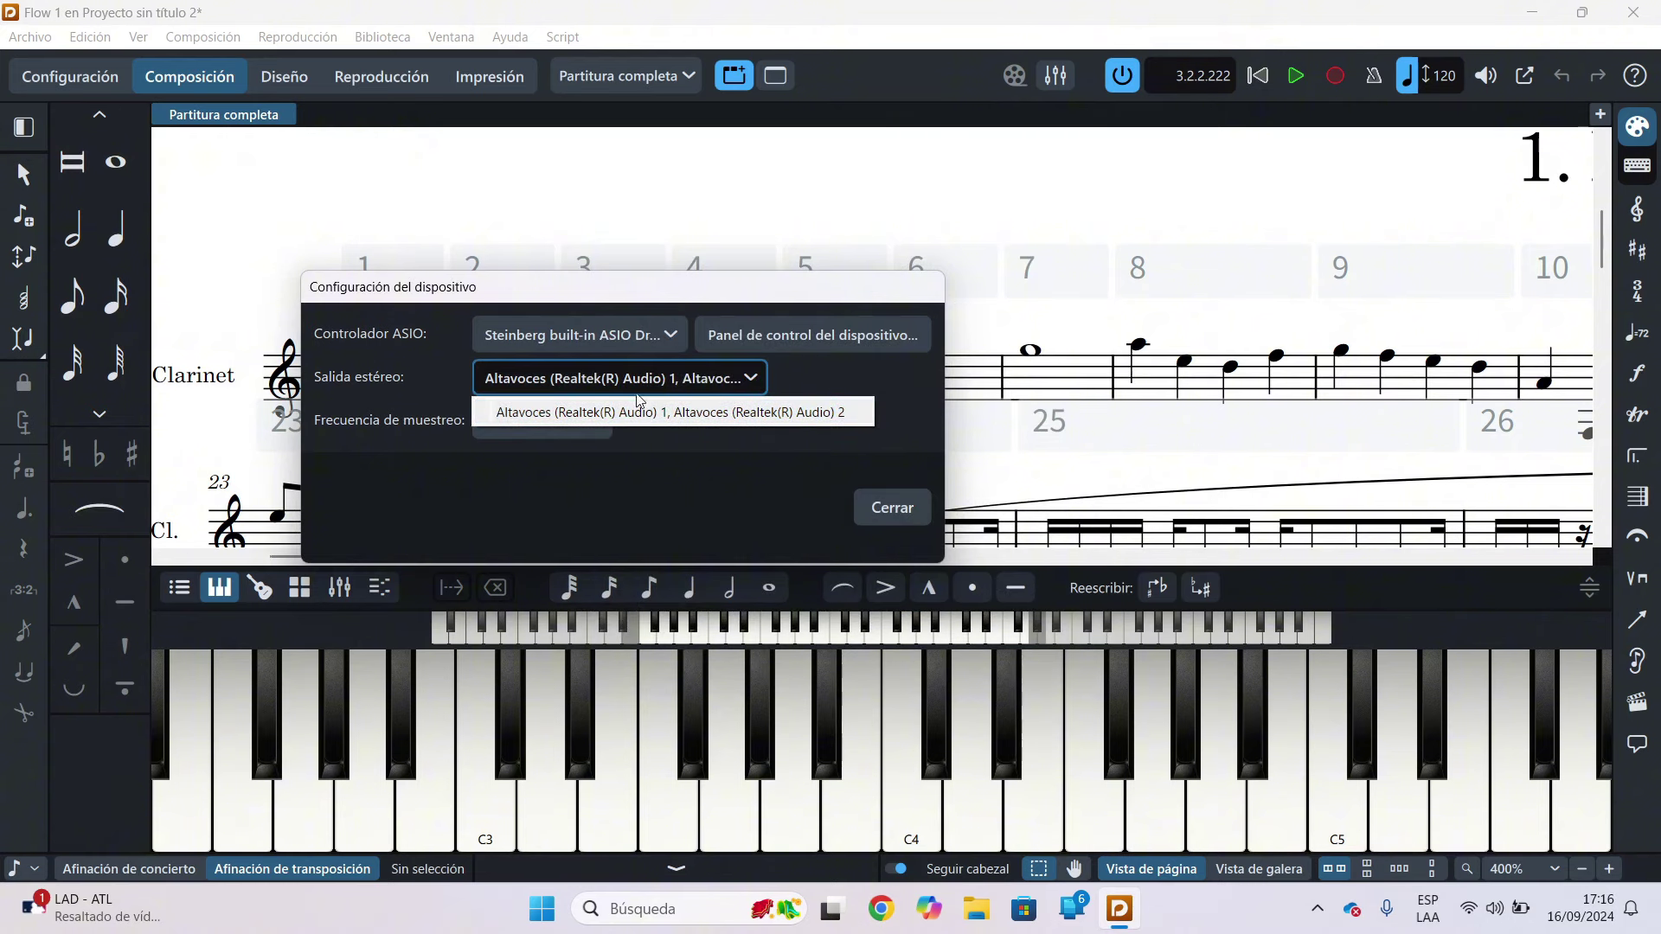
{"action": "left_click", "coordinate": [648, 466]}
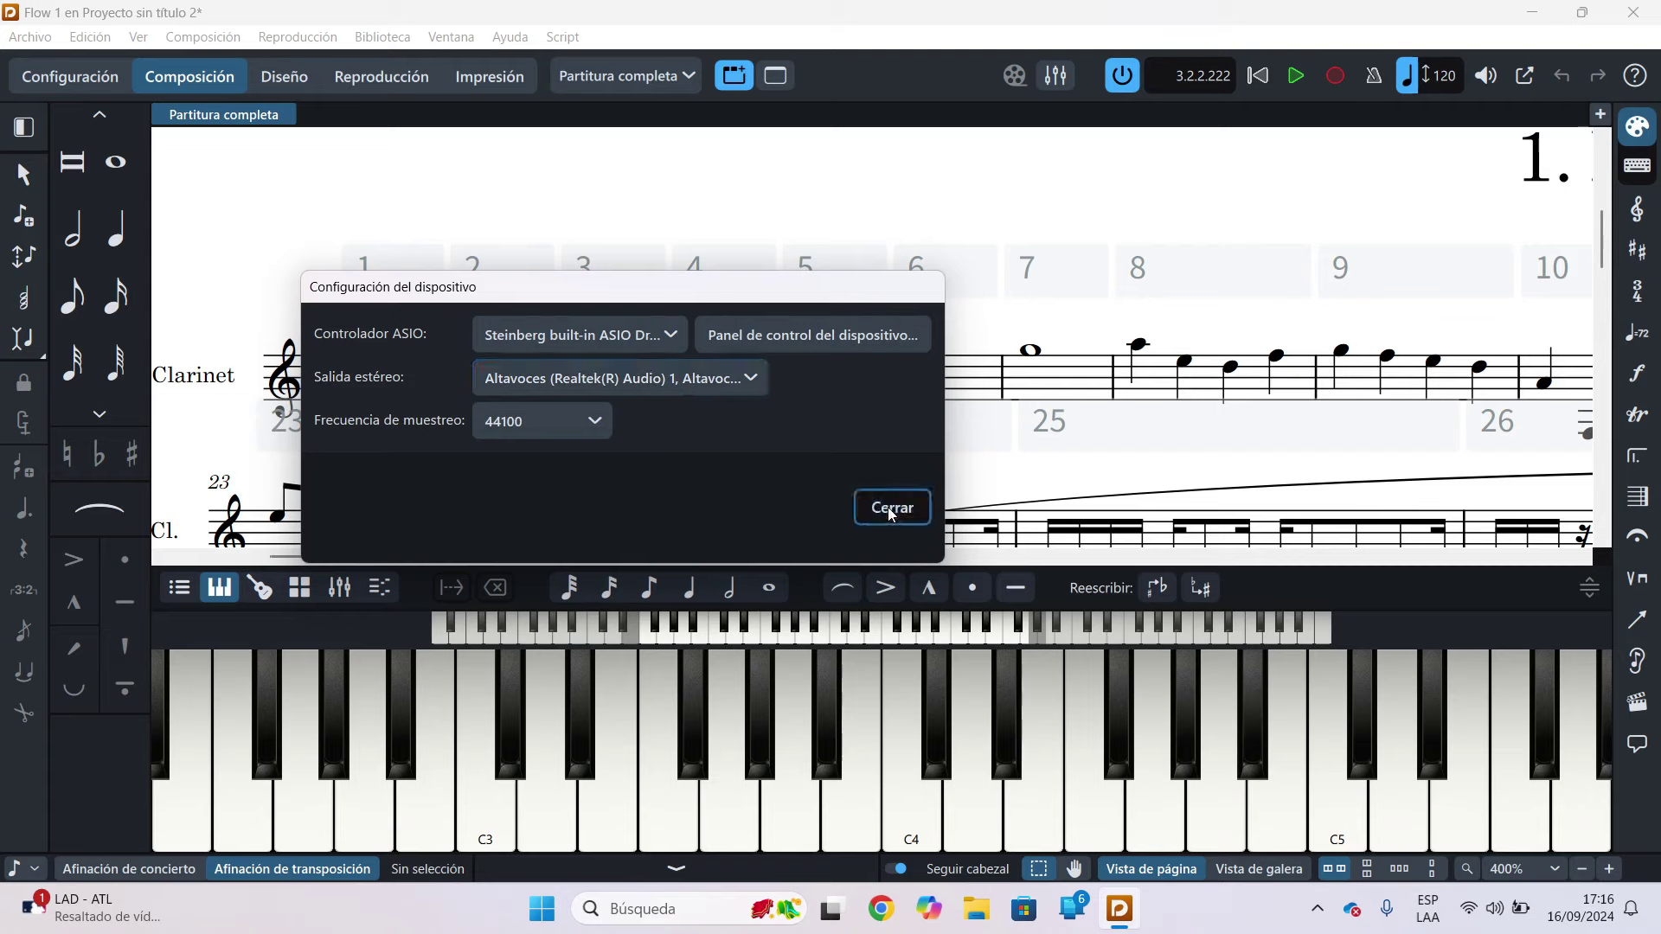
{"action": "left_click", "coordinate": [889, 508]}
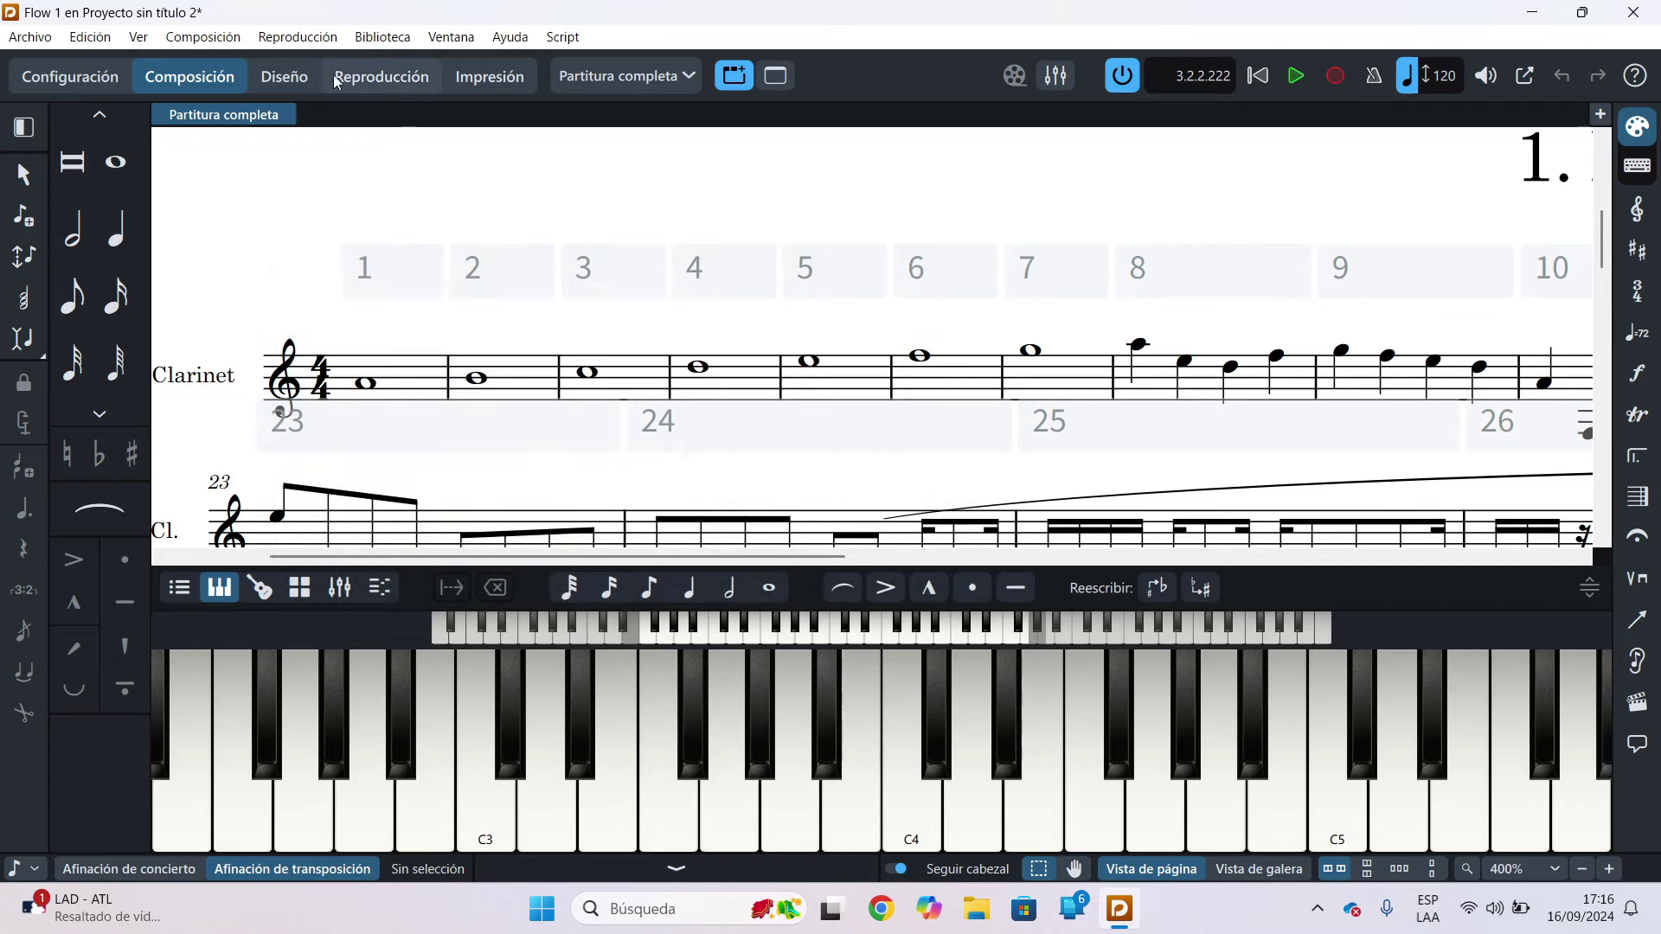
Step: Apply the NotePerformer playback template to the project
{"action": "left_click", "coordinate": [298, 38]}
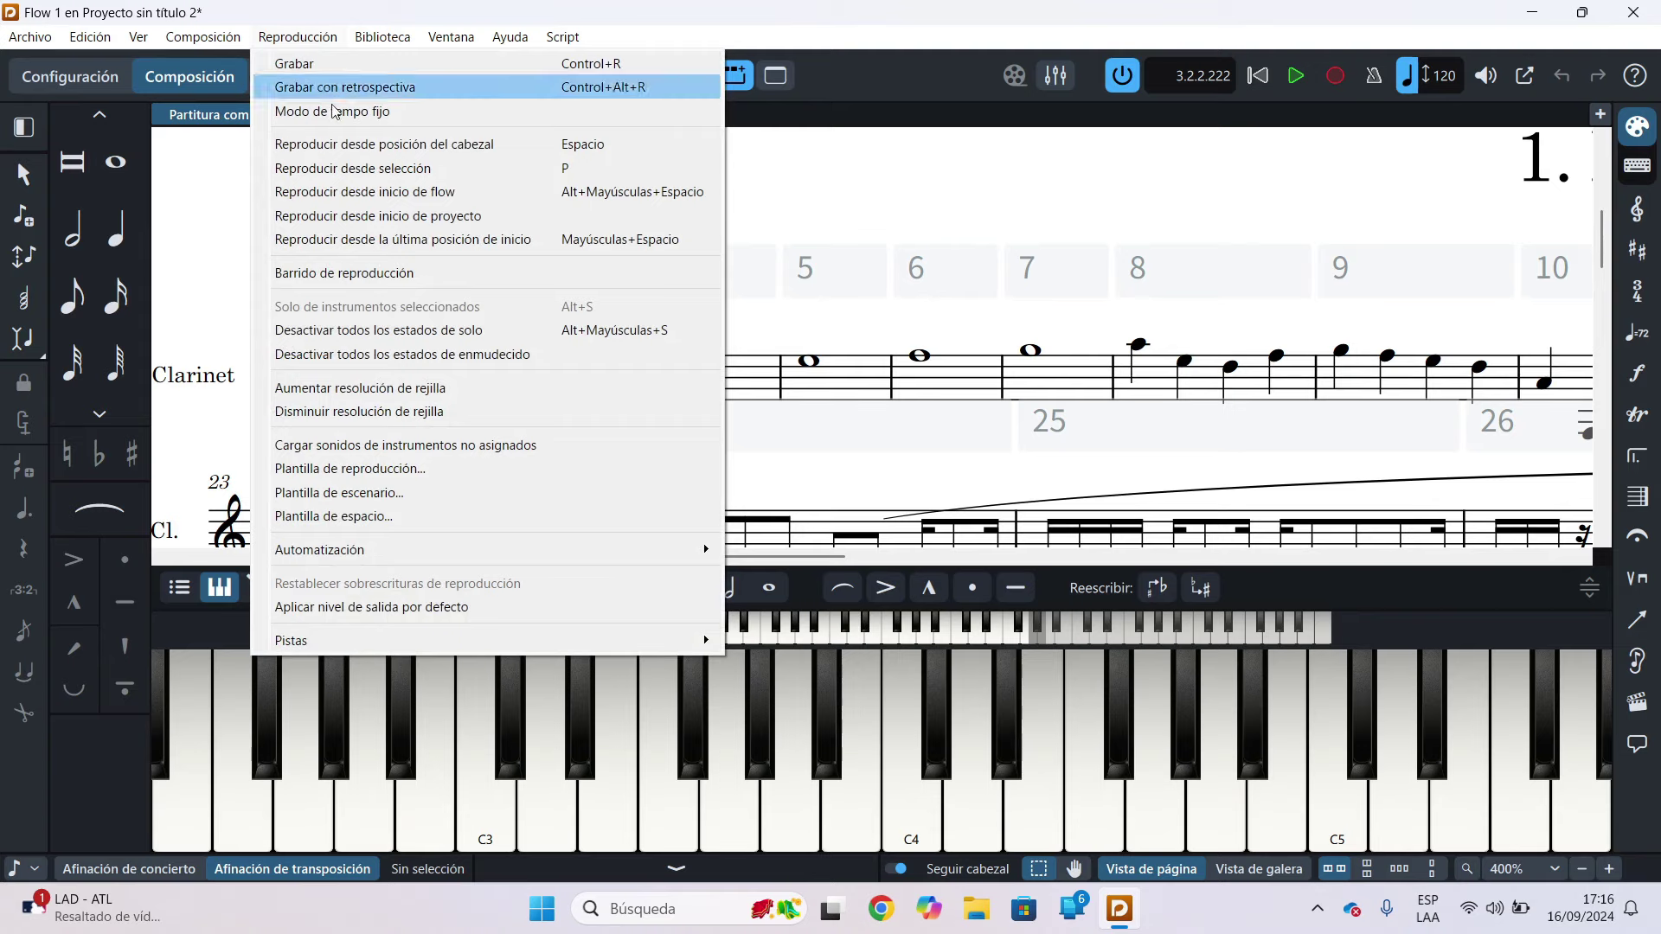
{"action": "left_click", "coordinate": [464, 469]}
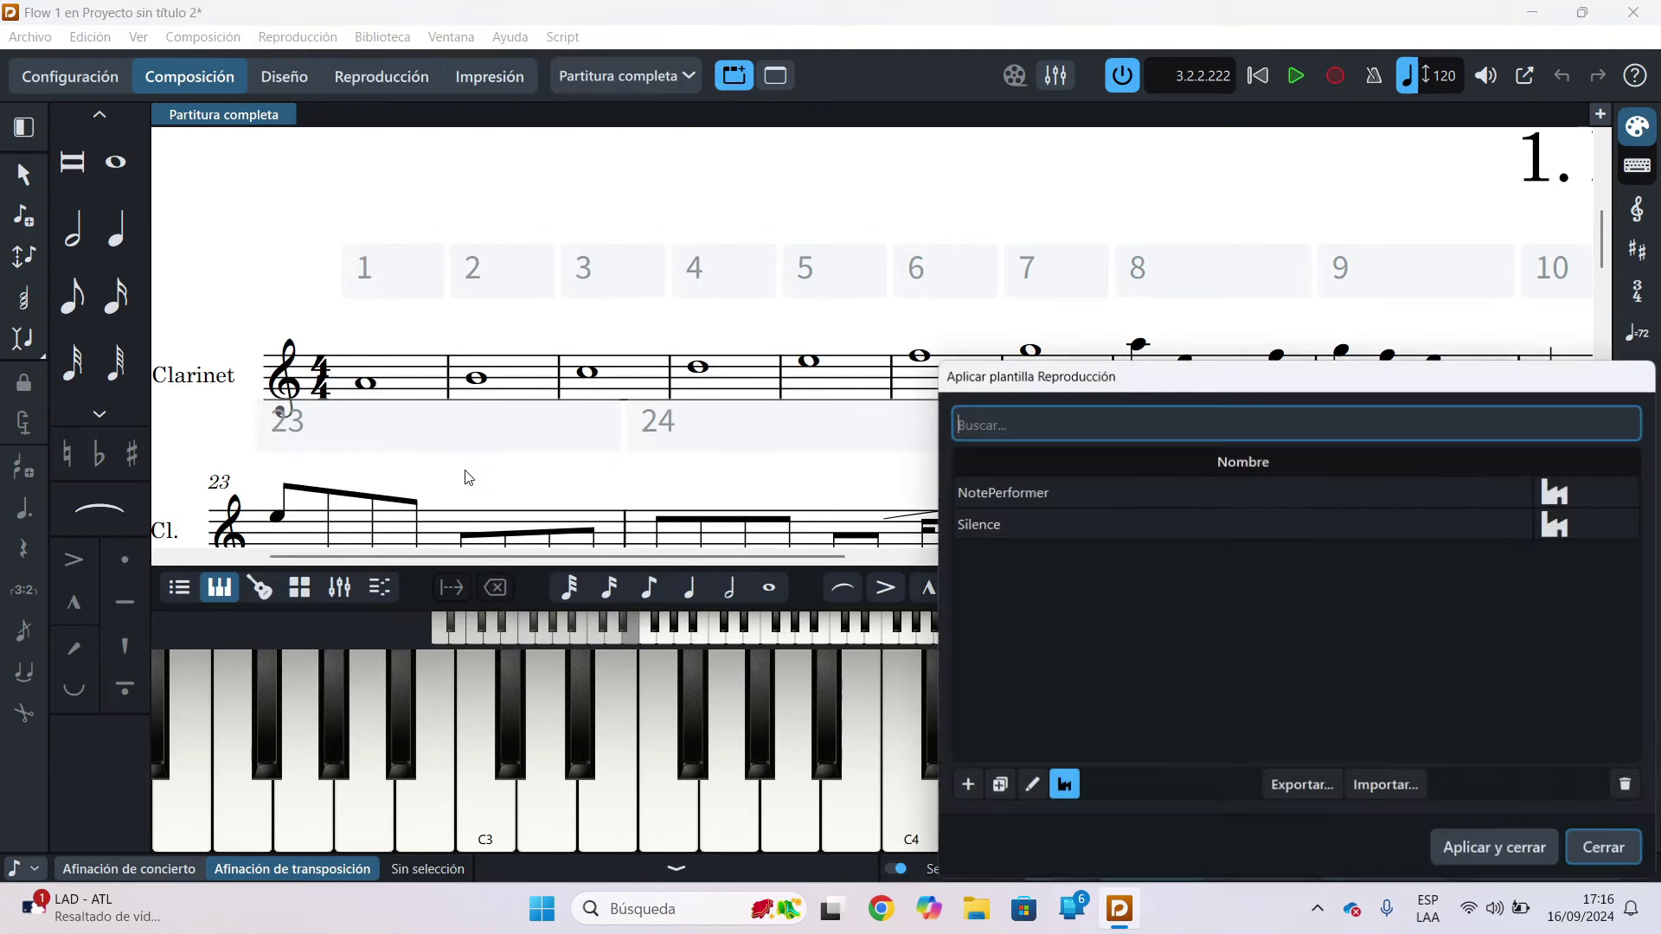
{"action": "left_click_drag", "start_coordinate": [1131, 387], "coordinate": [397, 149]}
{"action": "left_click", "coordinate": [468, 258]}
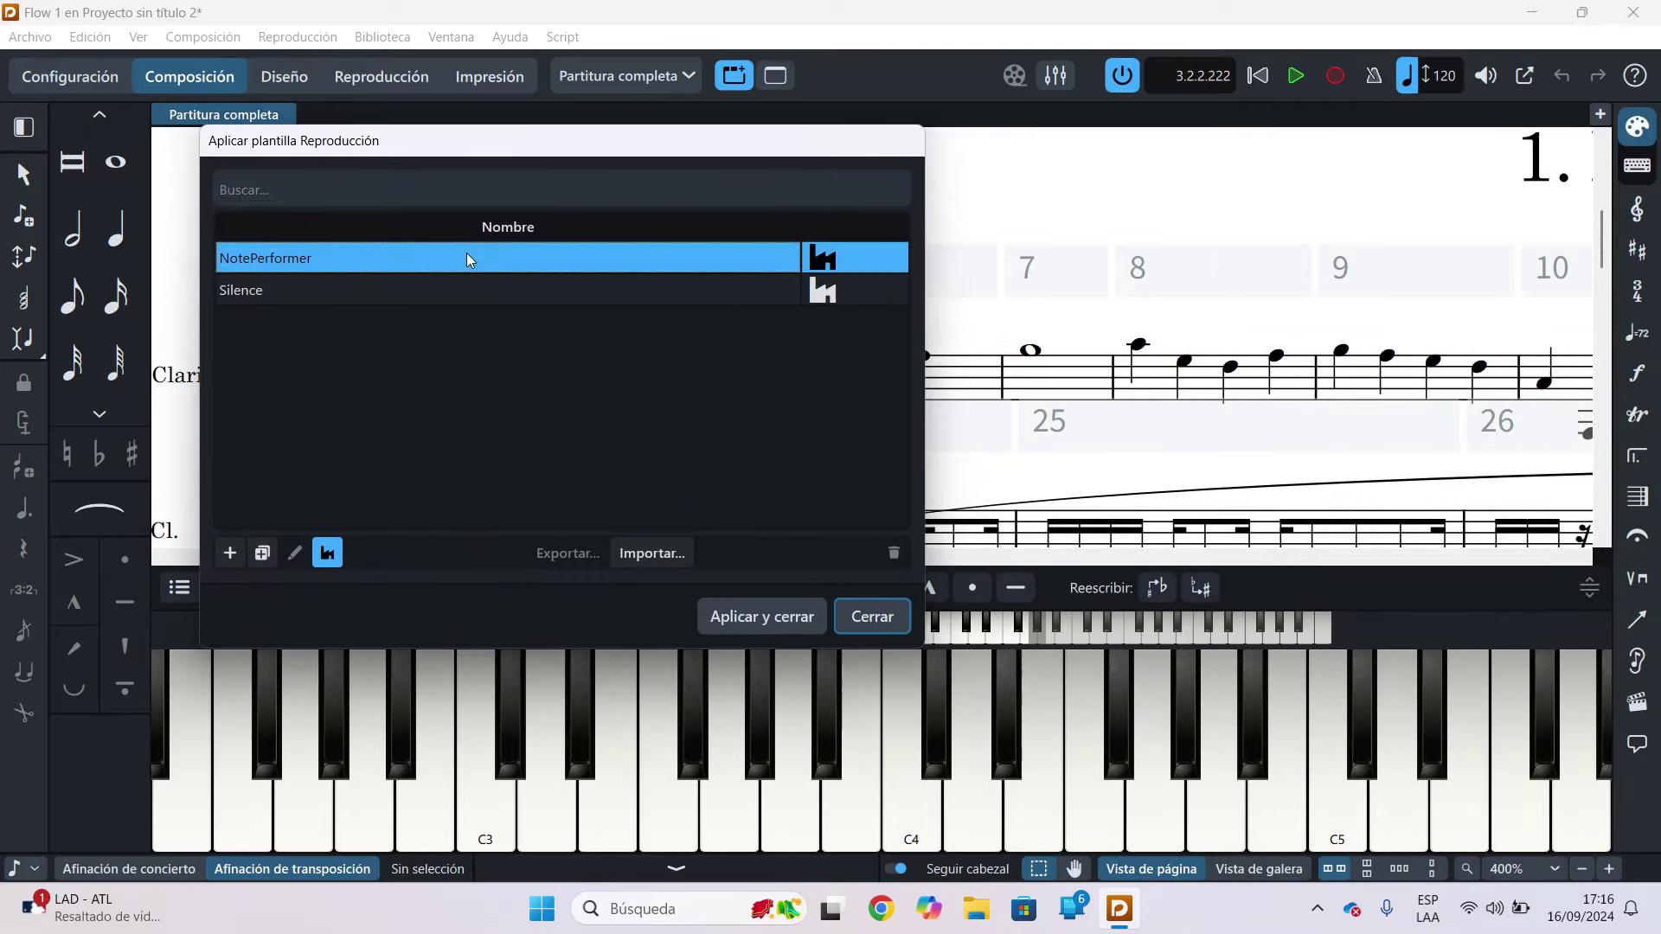
{"action": "left_click", "coordinate": [746, 621]}
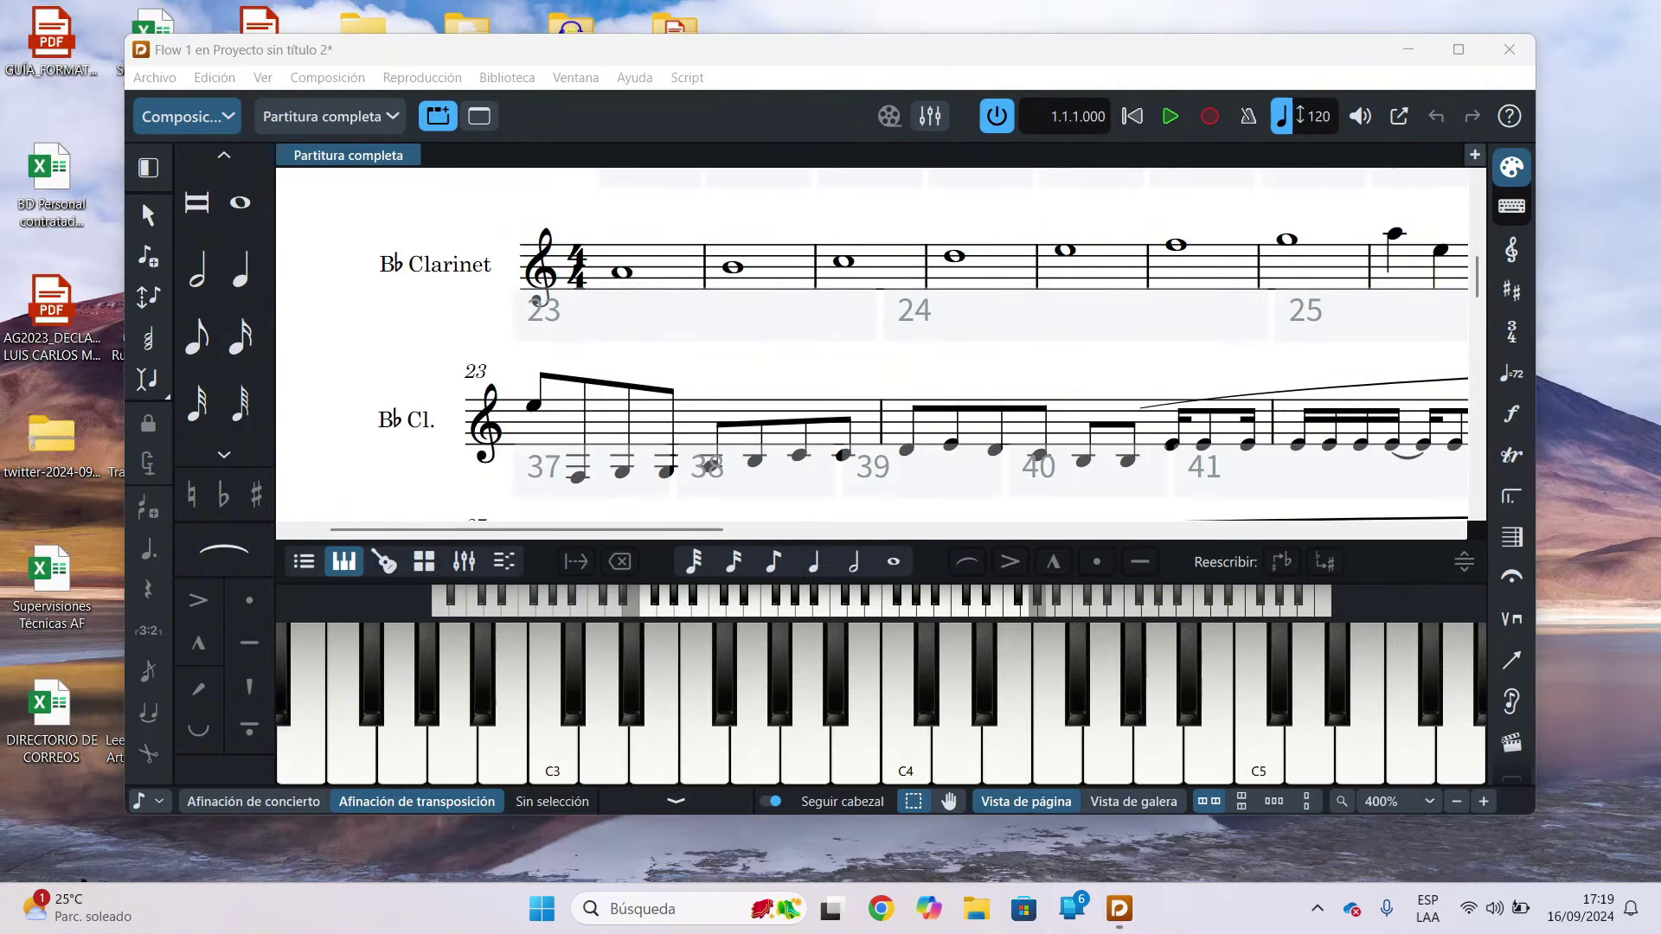
Step: Reopen the device setup and check the ASIO driver's active output and input ports
{"action": "scroll", "coordinate": [436, 435], "scroll_direction": "left", "scroll_amount": 2}
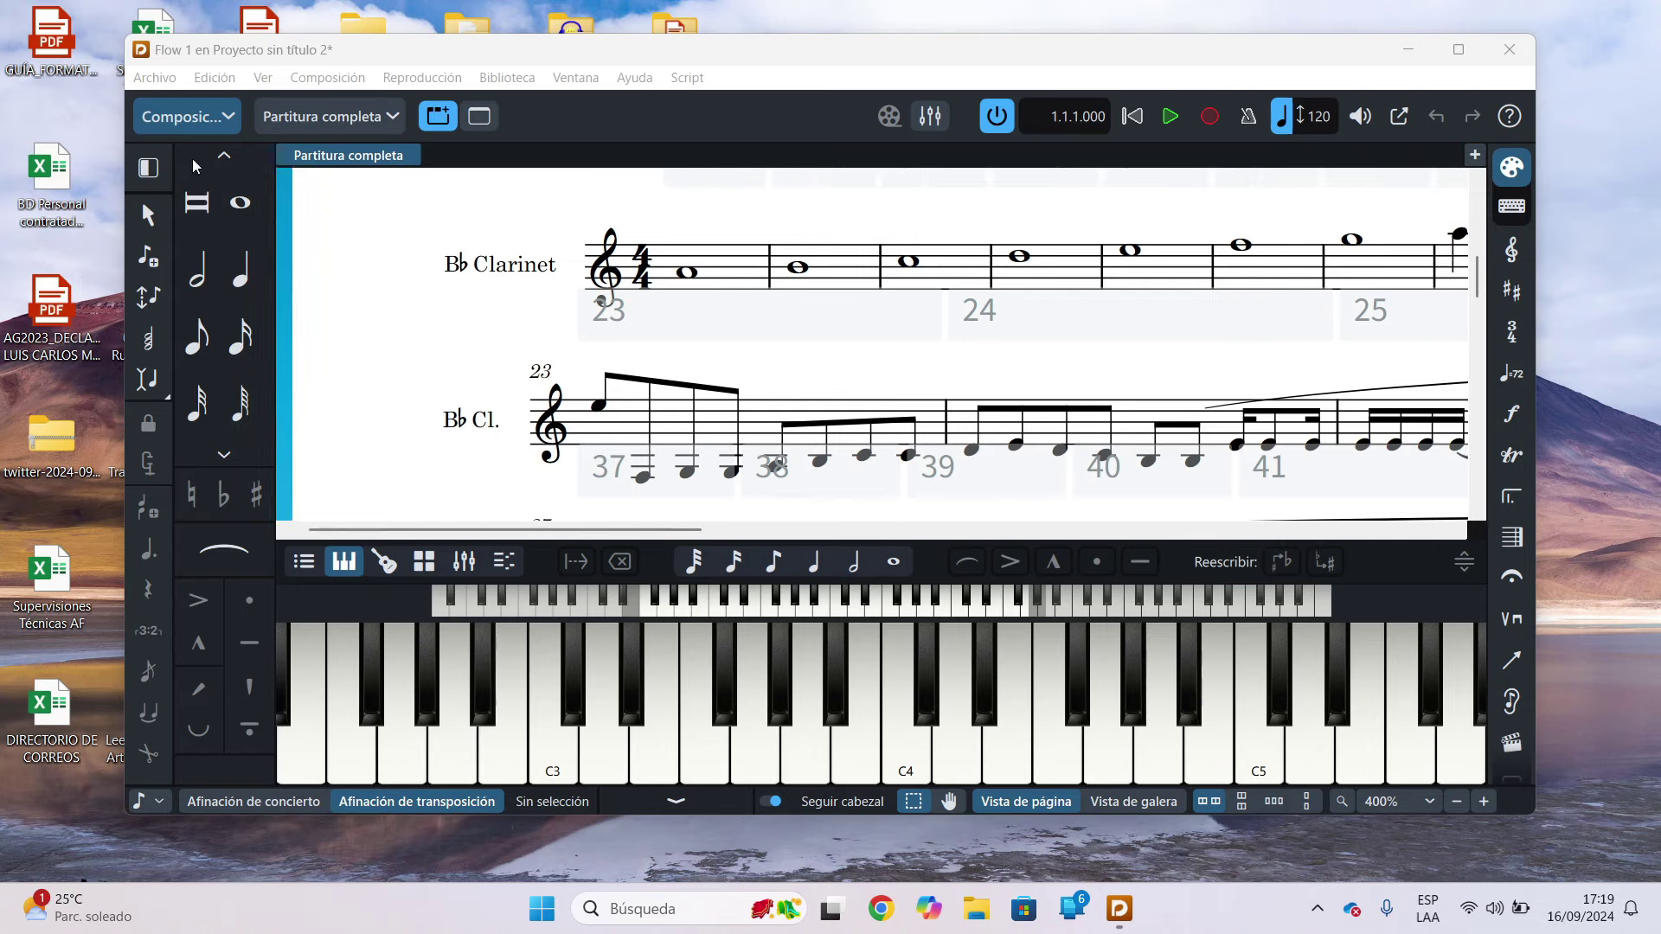
{"action": "left_click", "coordinate": [216, 78]}
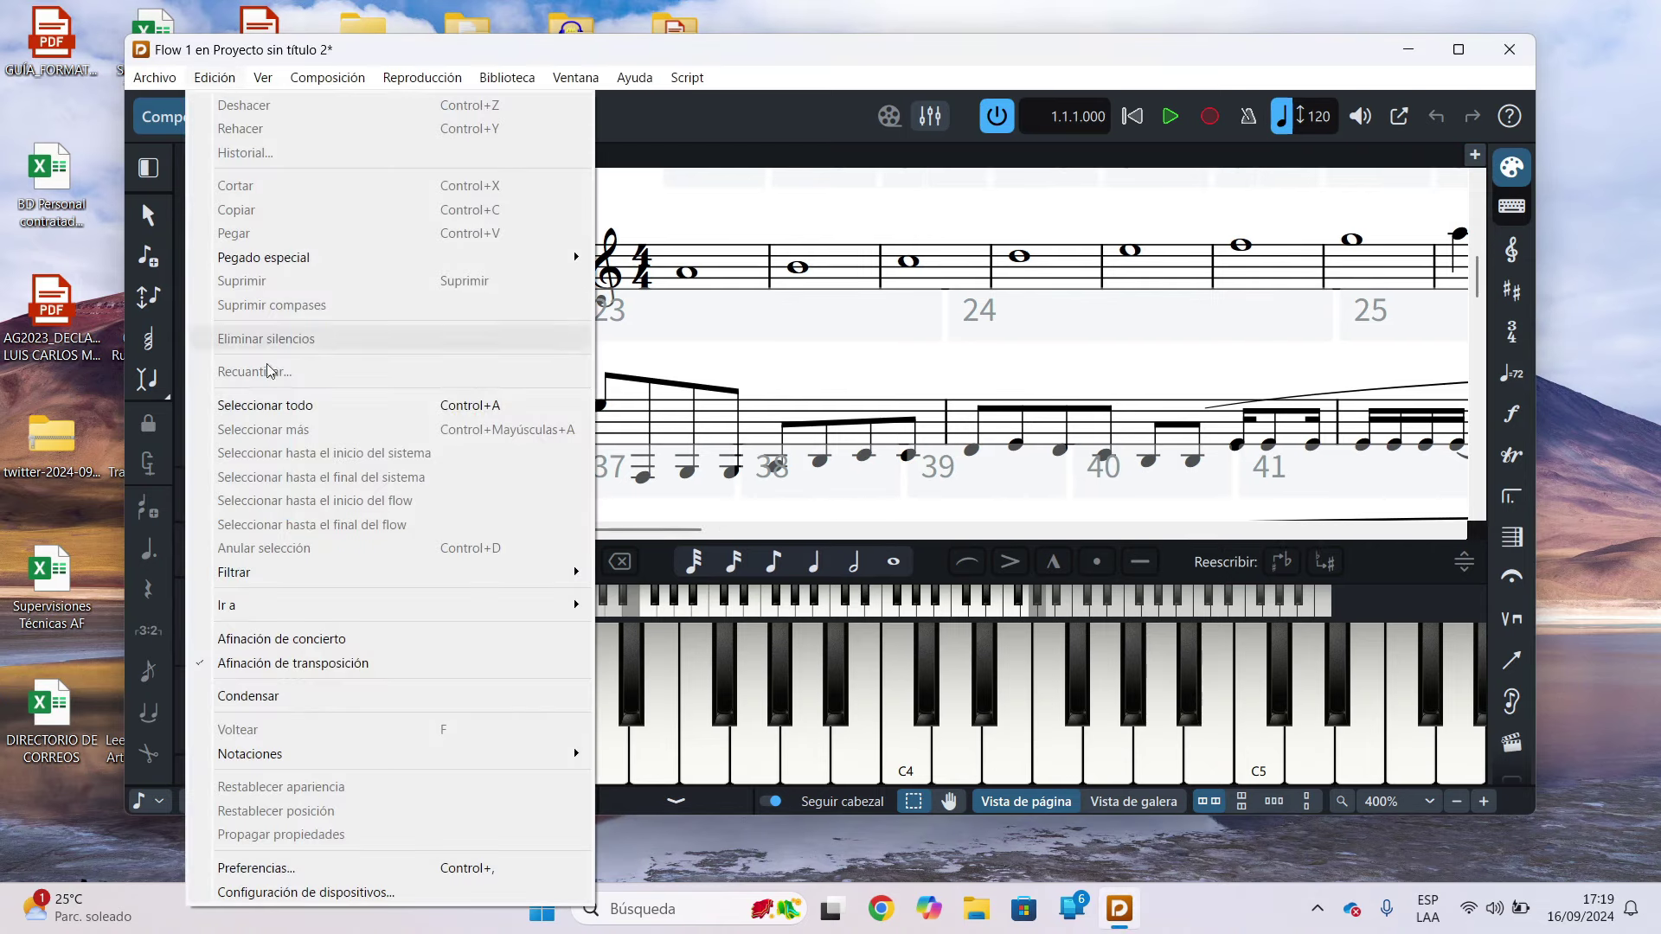
{"action": "left_click", "coordinate": [370, 898]}
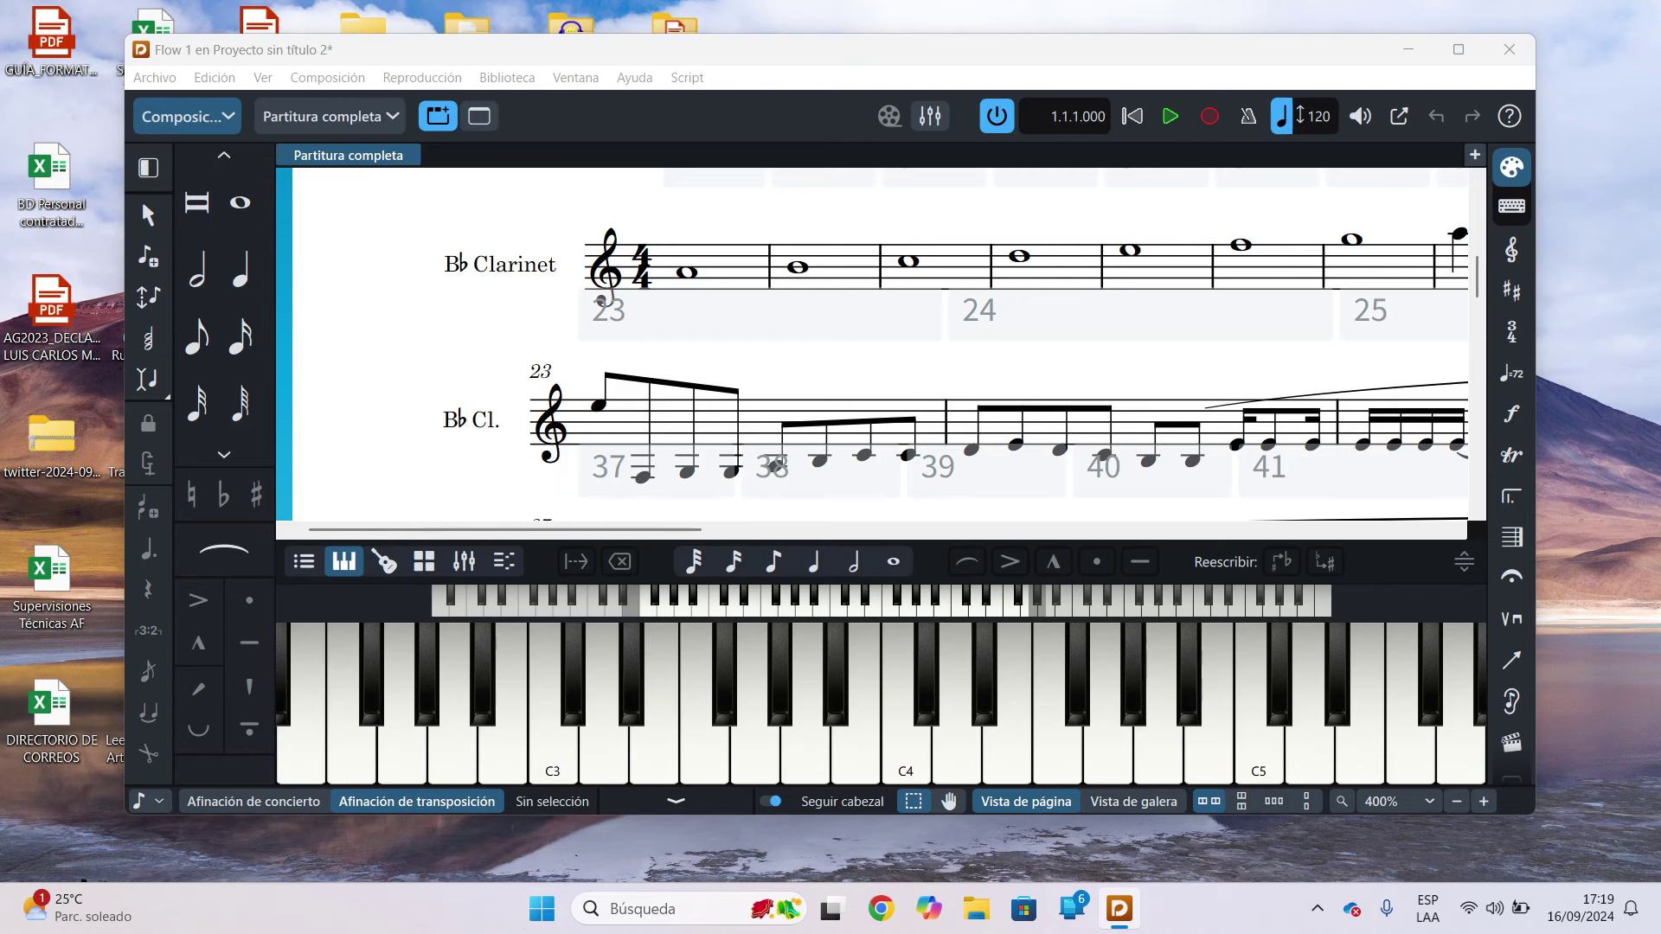
{"action": "left_click_drag", "start_coordinate": [541, 26], "coordinate": [560, 355]}
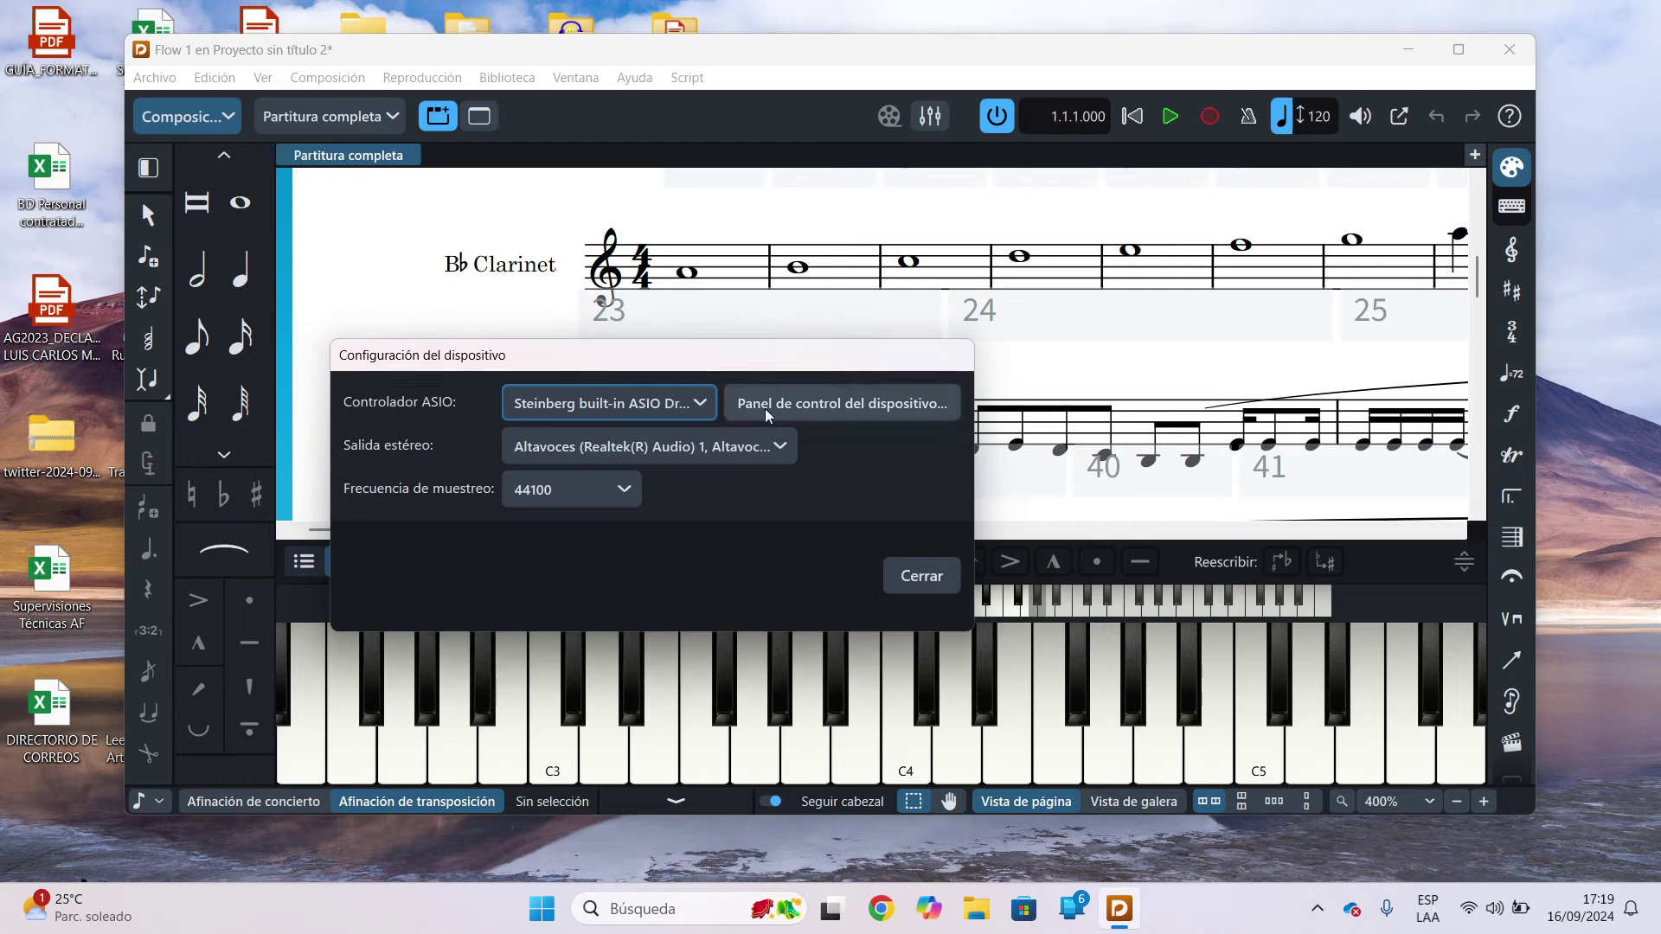
{"action": "left_click", "coordinate": [785, 416]}
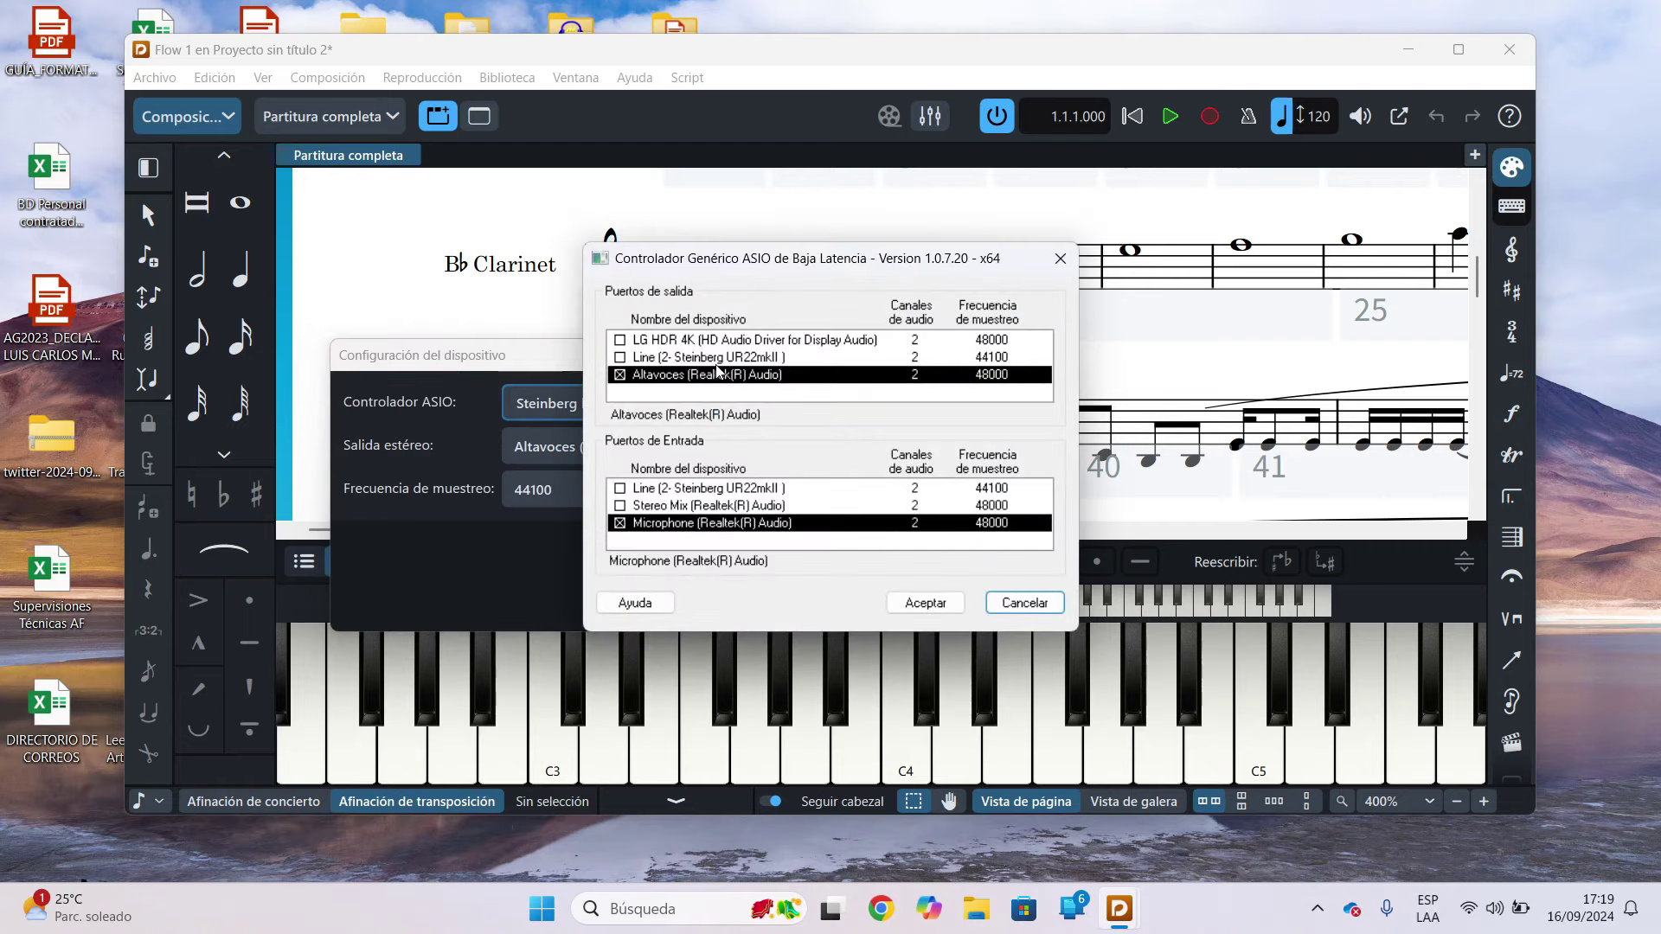
{"action": "left_click", "coordinate": [939, 605]}
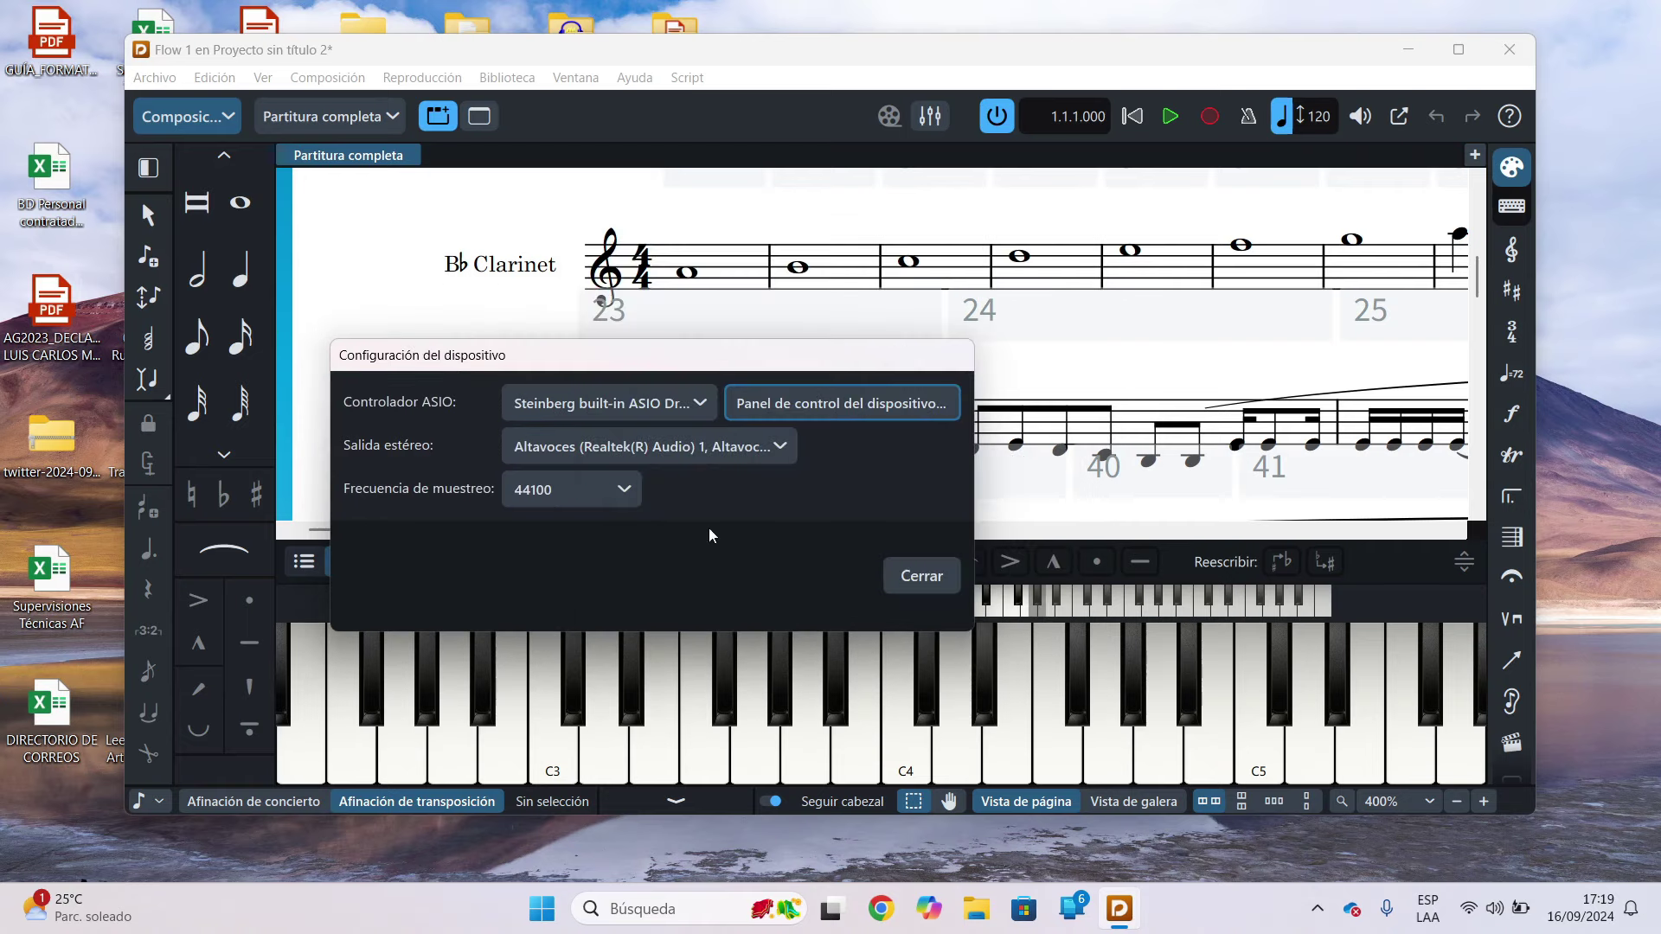
Step: Review the available ASIO drivers, keep Steinberg built-in ASIO Driver, and close the device setup
{"action": "left_click", "coordinate": [606, 403]}
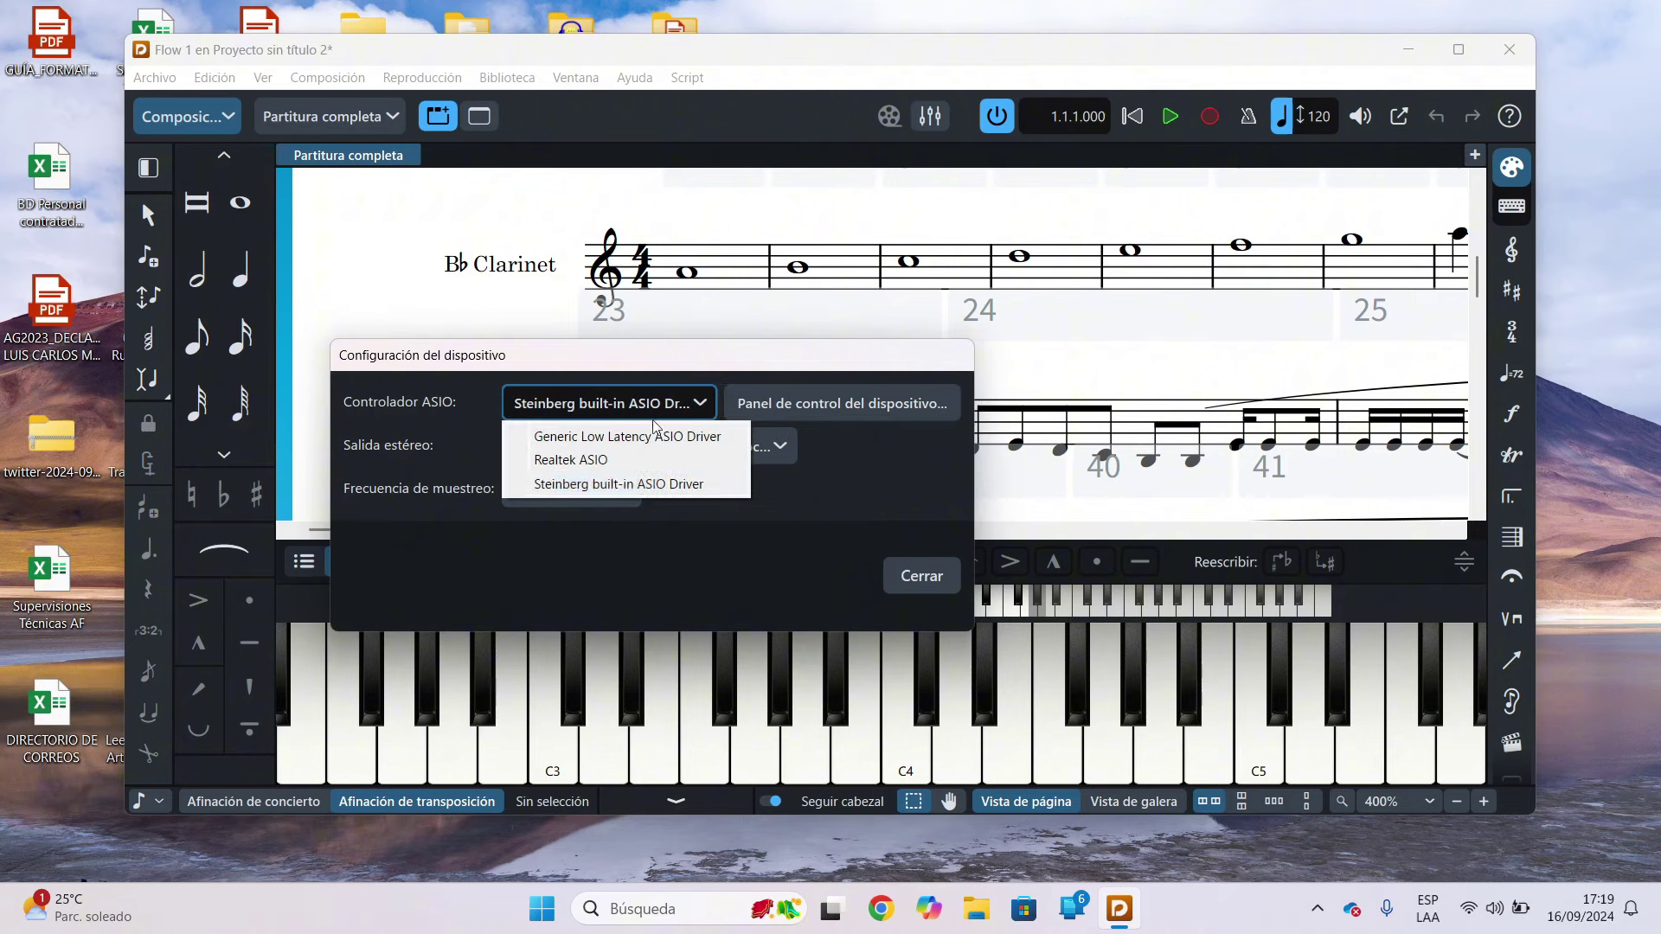
{"action": "left_click", "coordinate": [587, 487]}
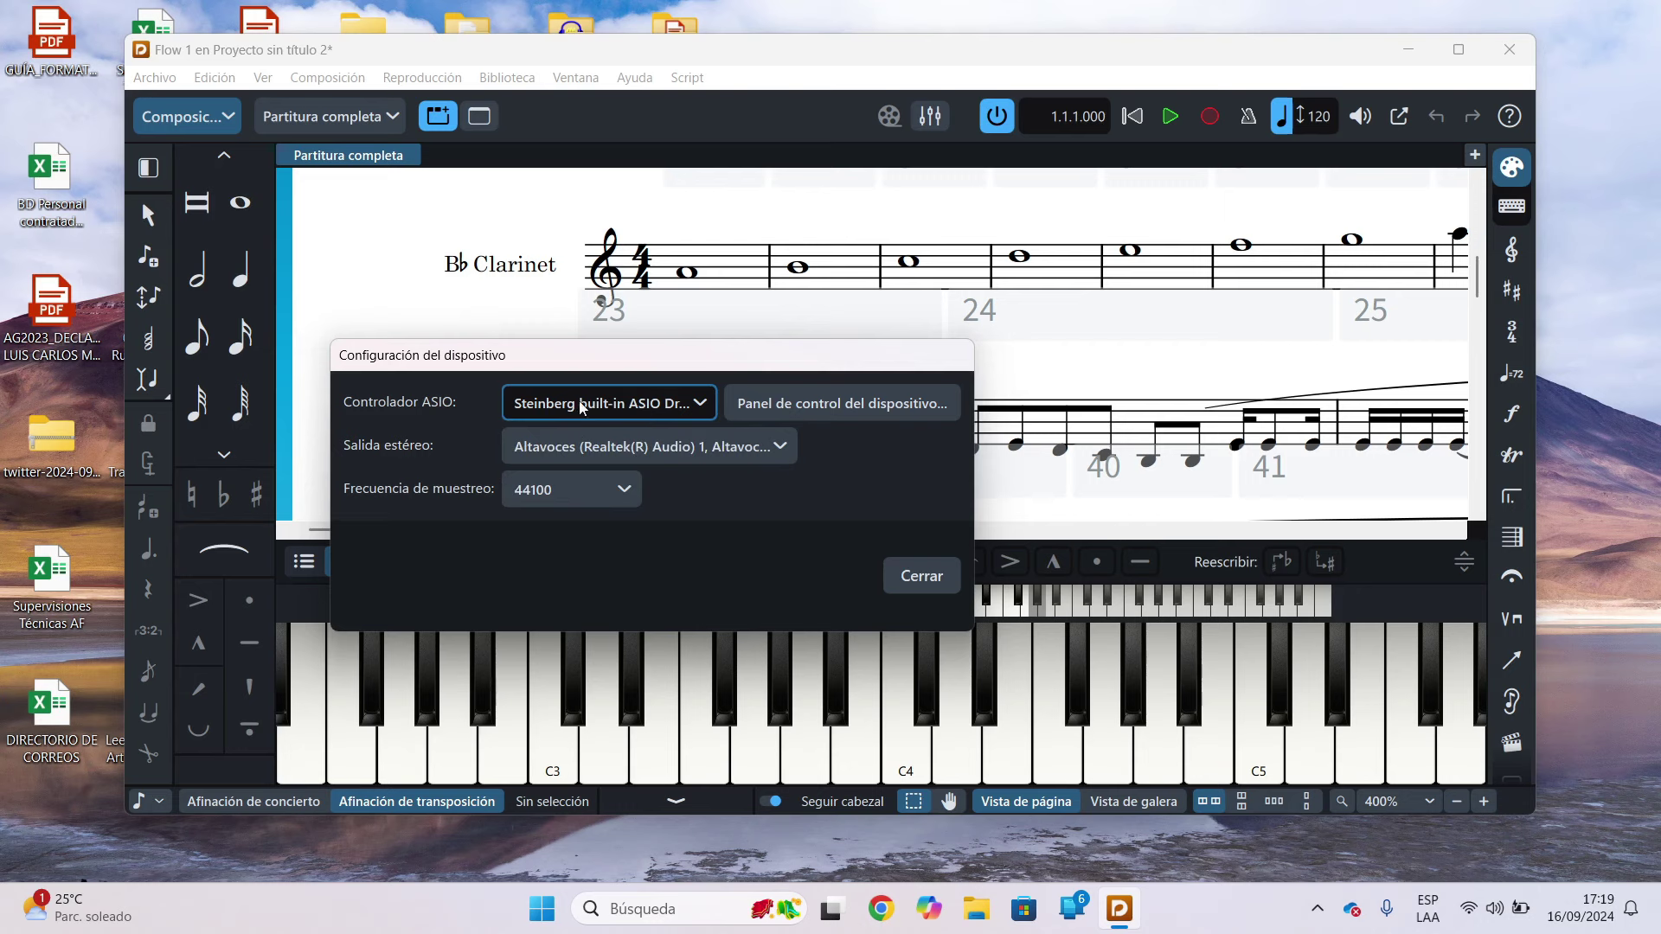
{"action": "left_click", "coordinate": [622, 405]}
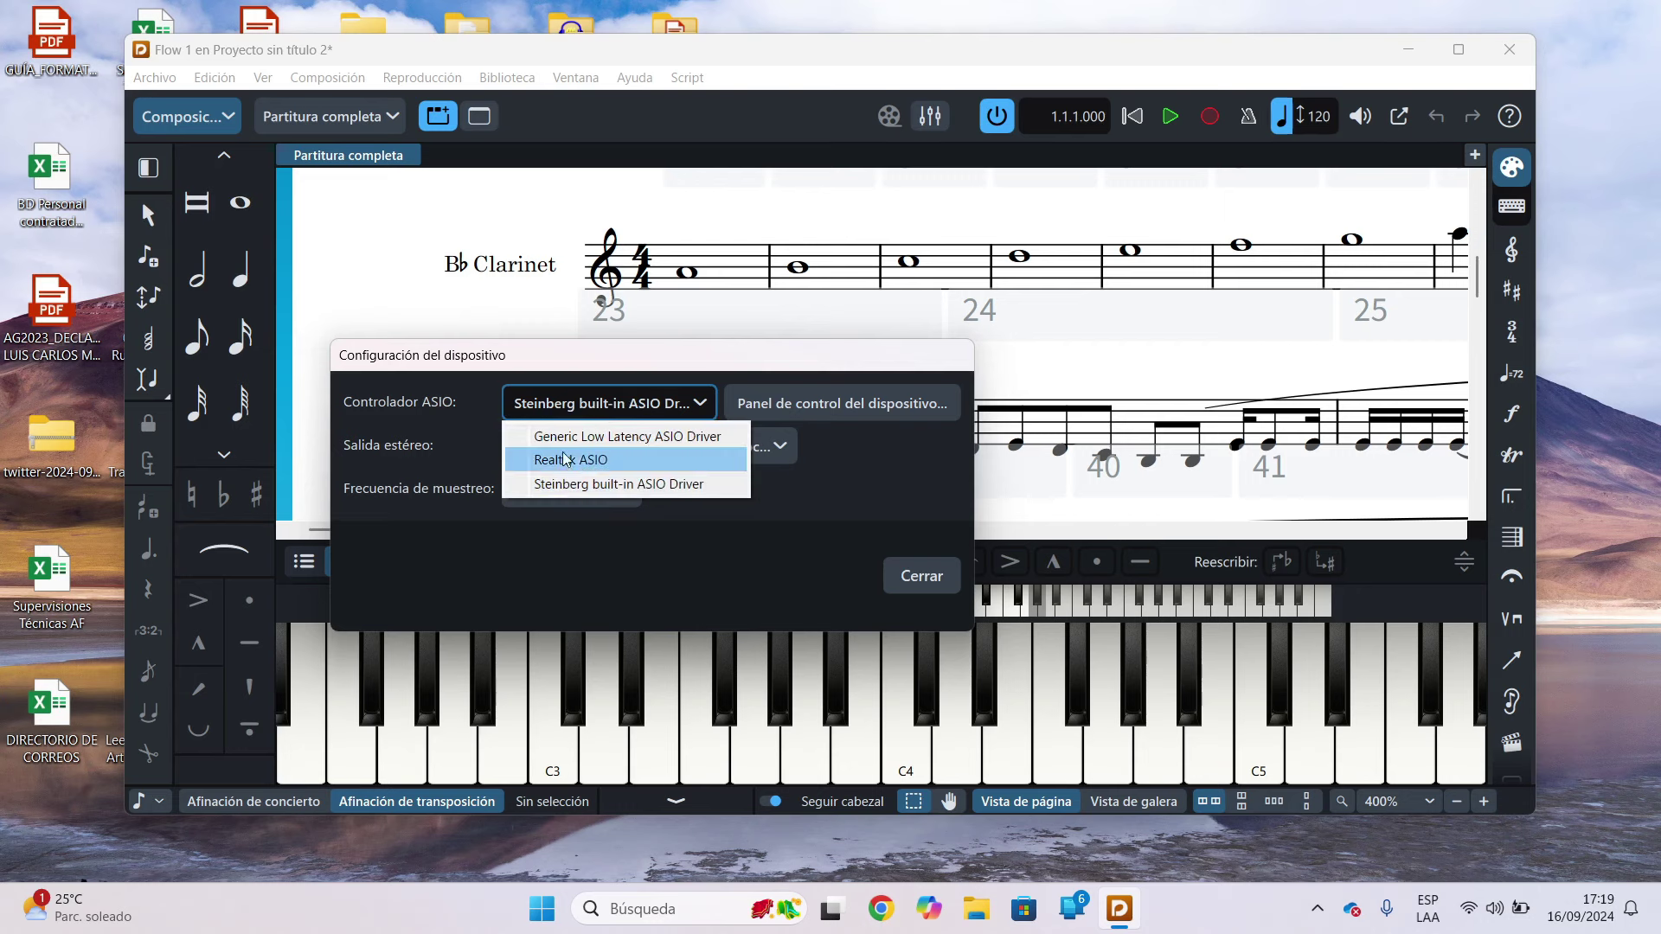
{"action": "left_click", "coordinate": [749, 459]}
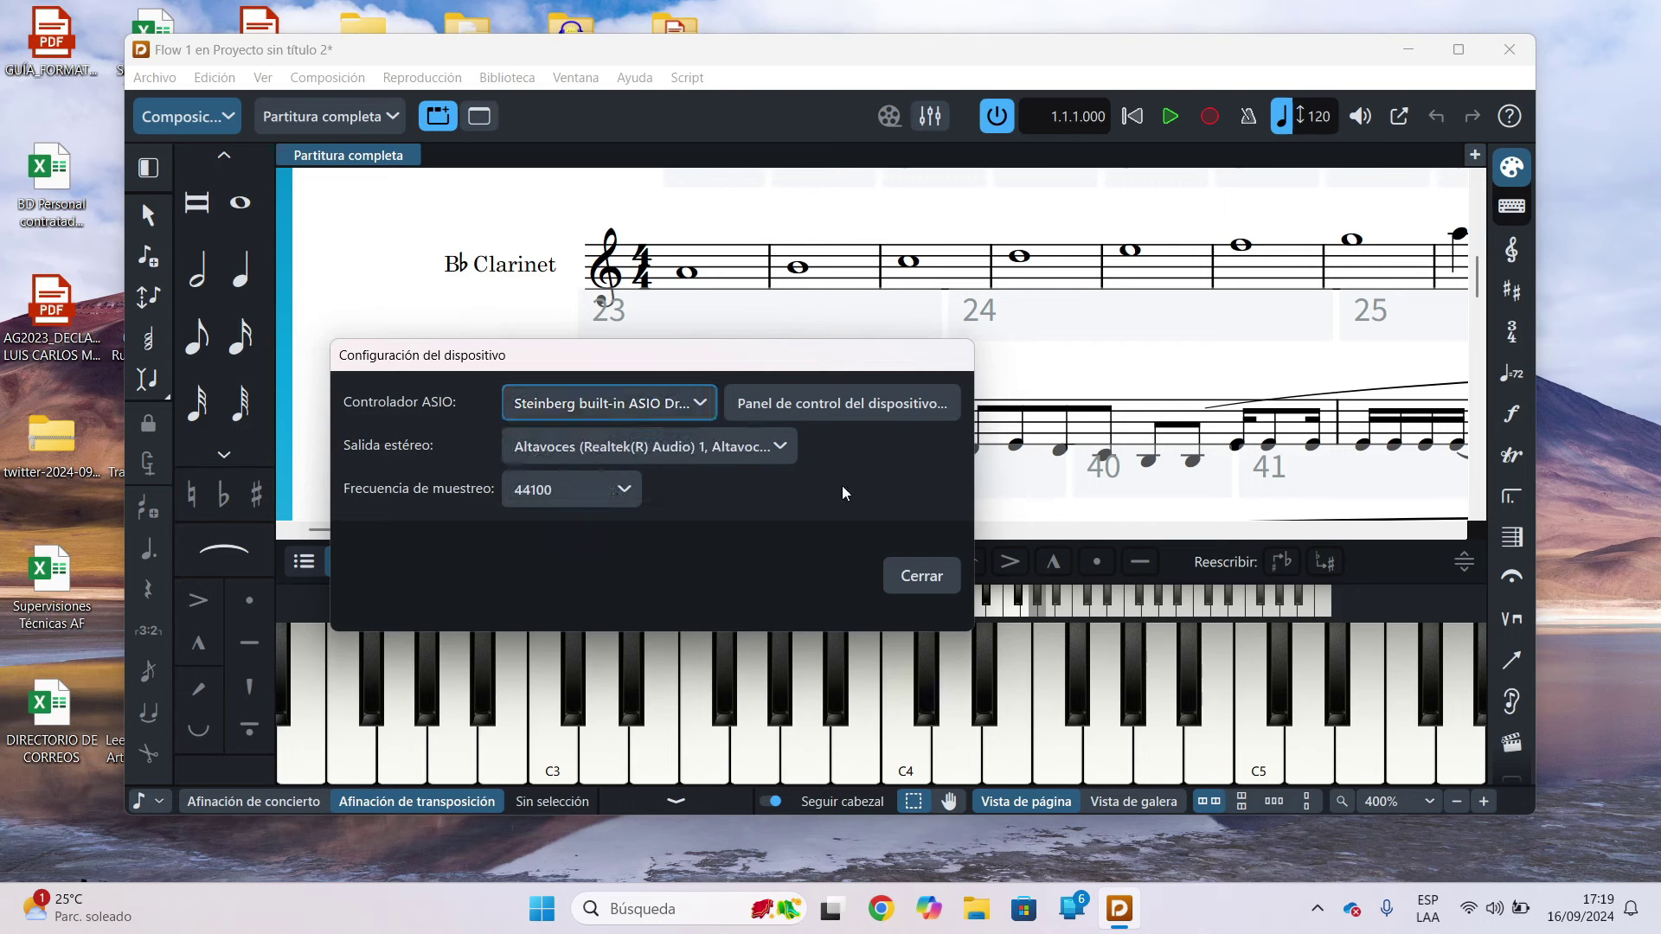
{"action": "left_click", "coordinate": [922, 577]}
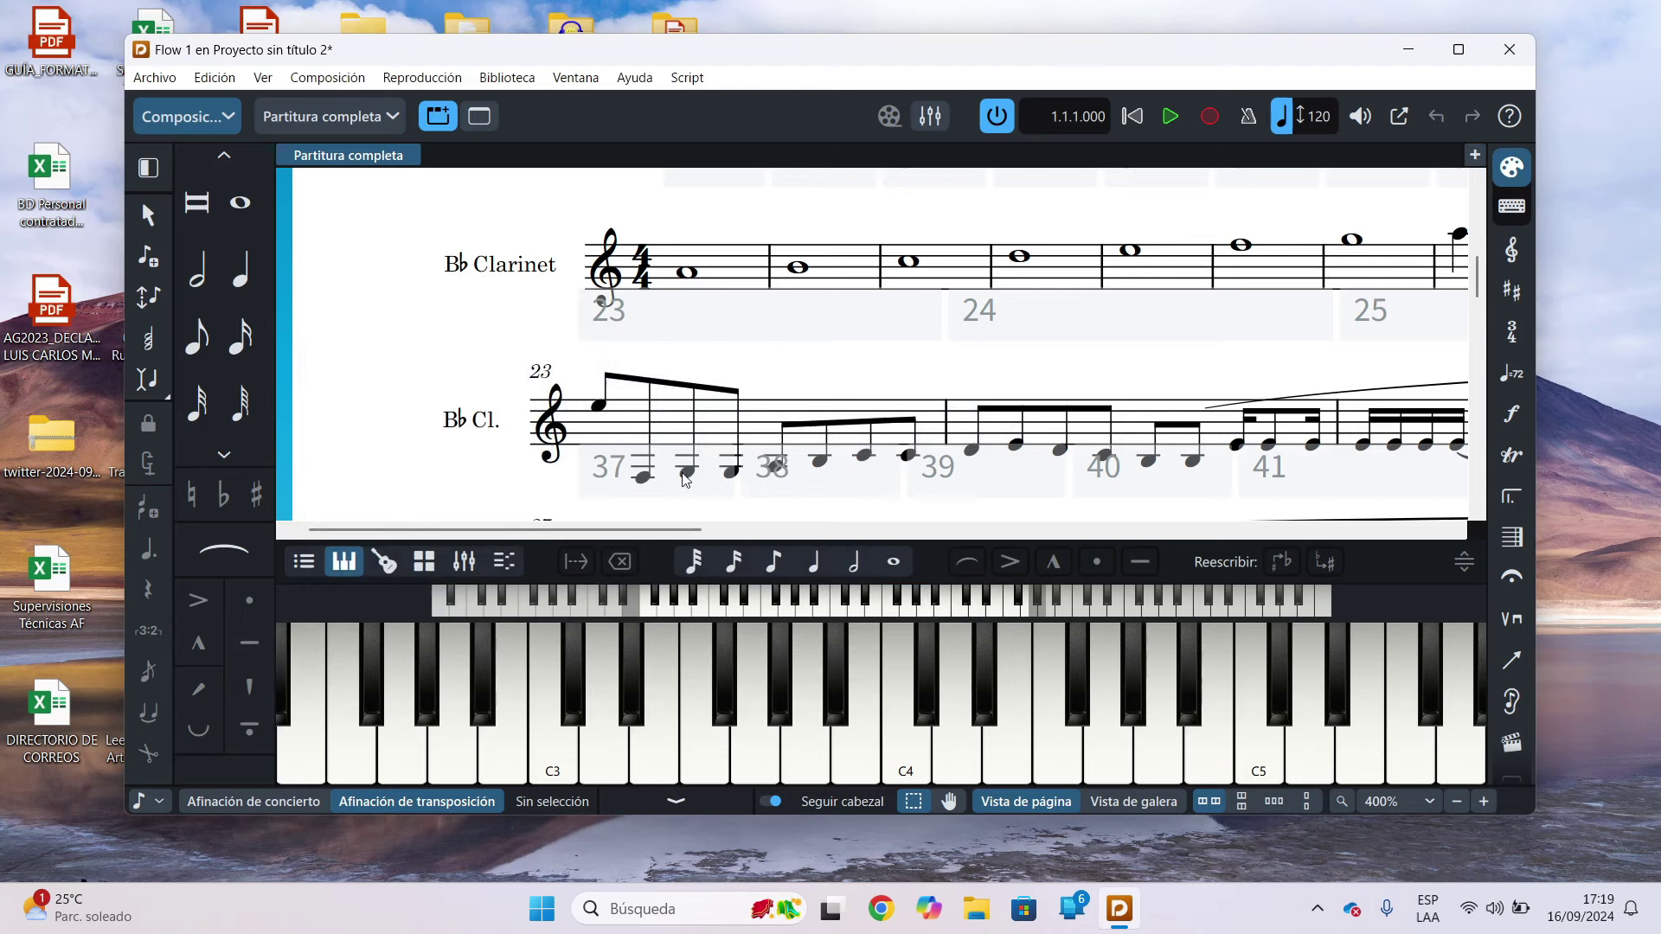
Step: Play the first bar of the clarinet score briefly and stop playback
{"action": "scroll", "coordinate": [685, 480], "scroll_direction": "down", "scroll_amount": 1}
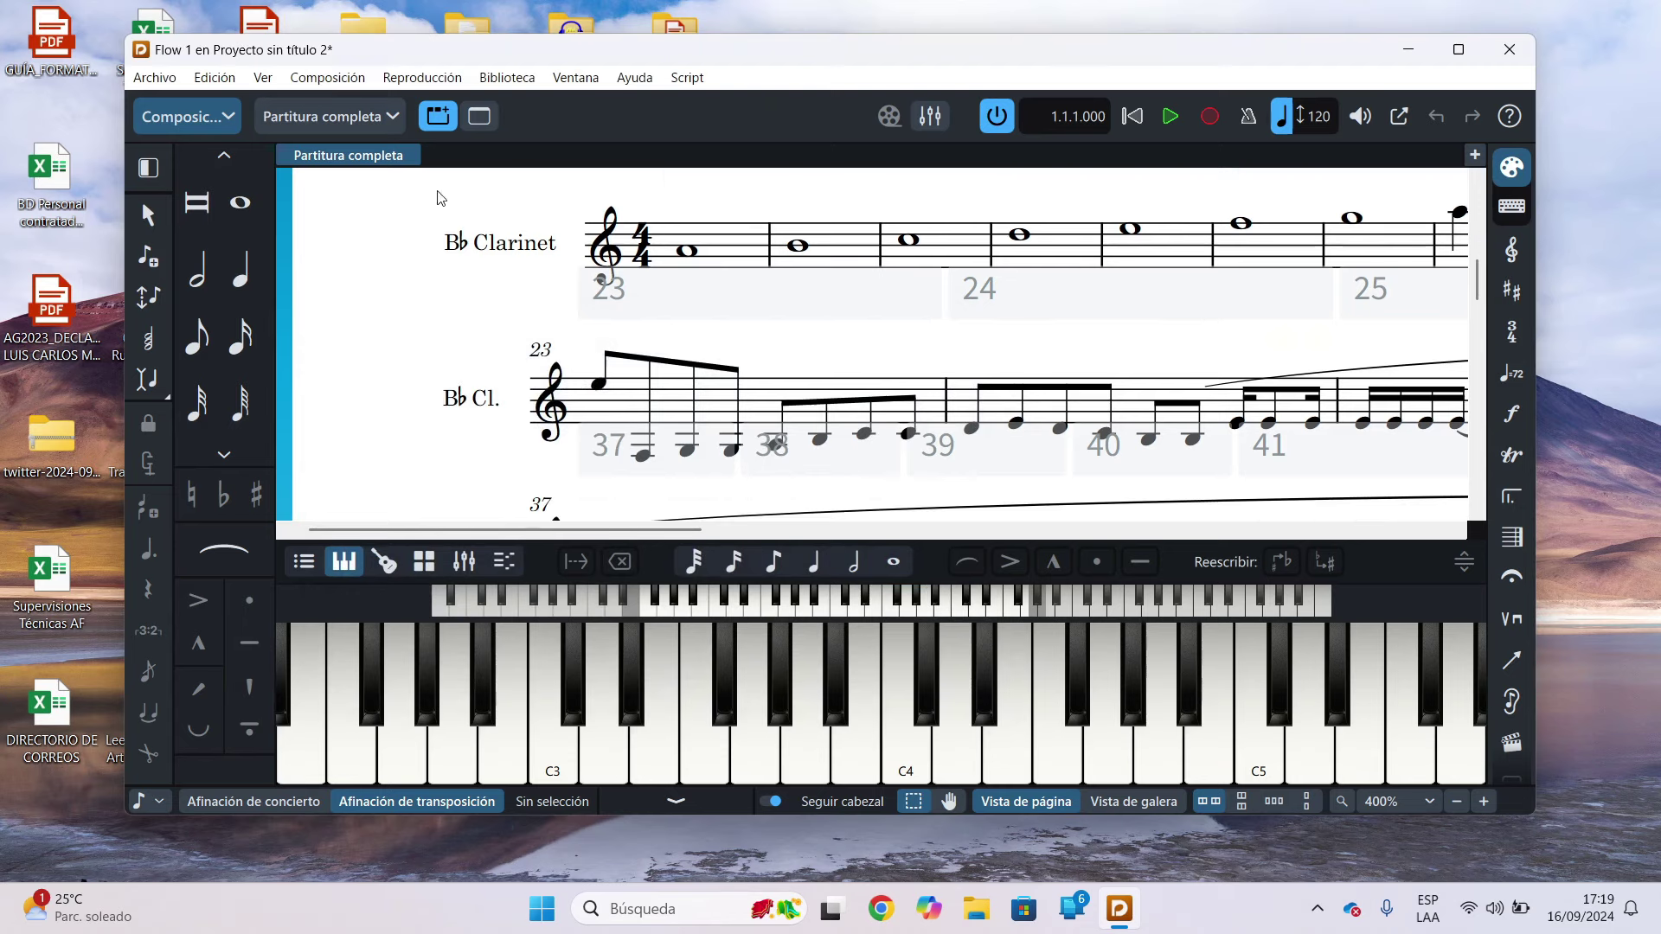
{"action": "left_click", "coordinate": [1170, 118]}
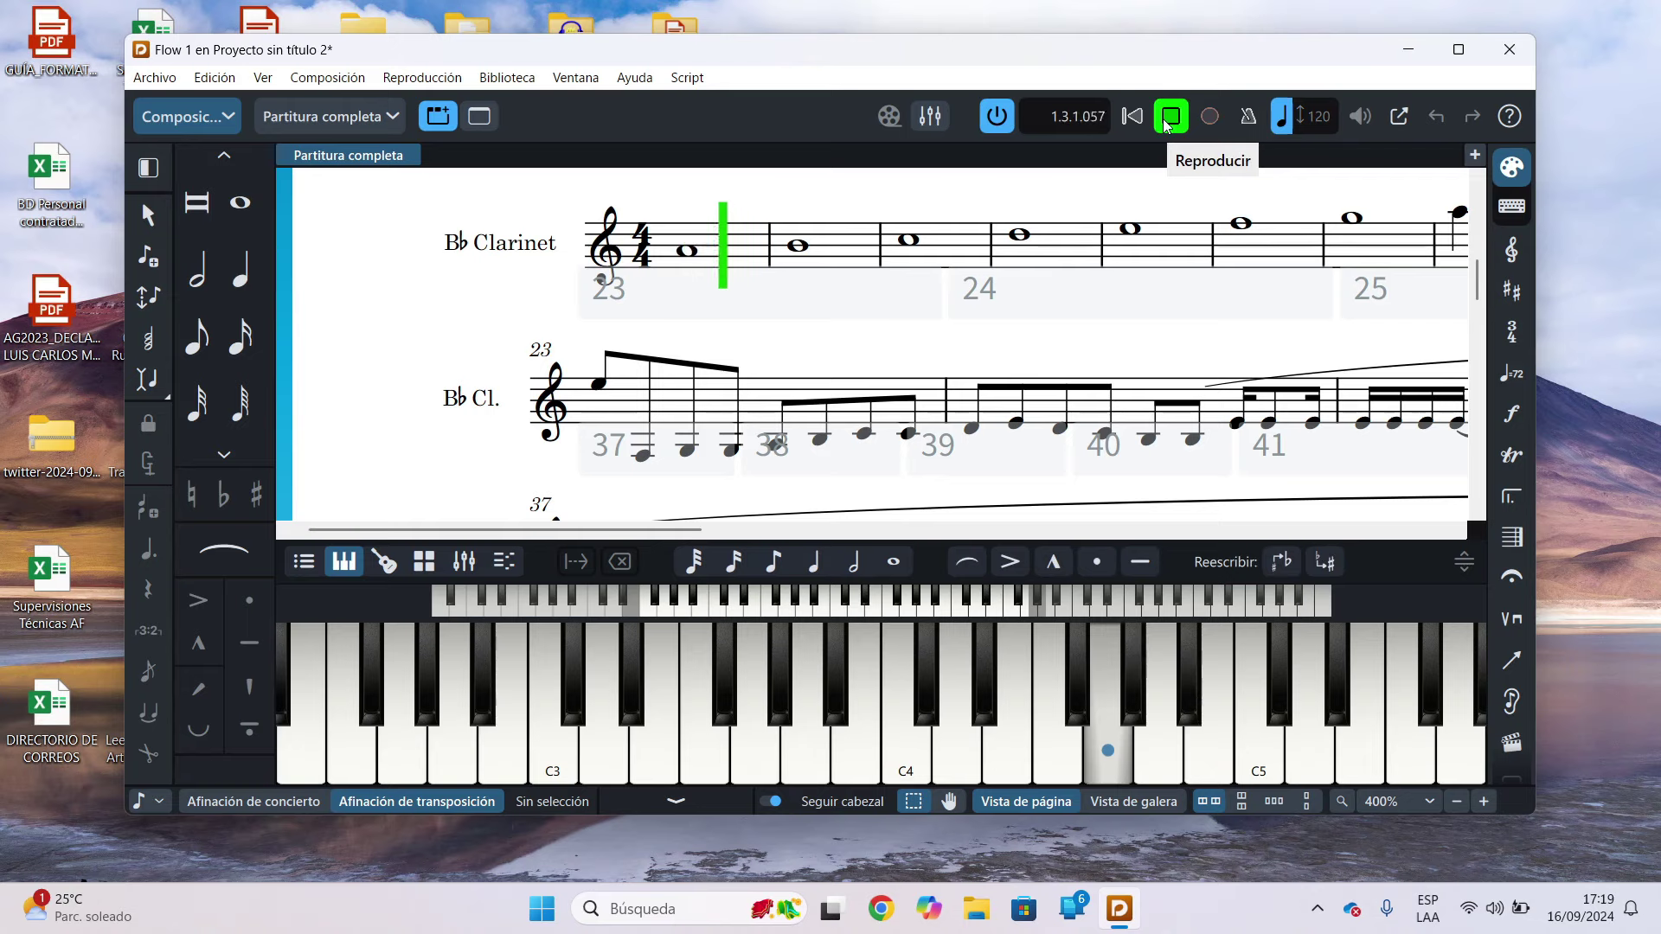
{"action": "left_click", "coordinate": [1170, 118]}
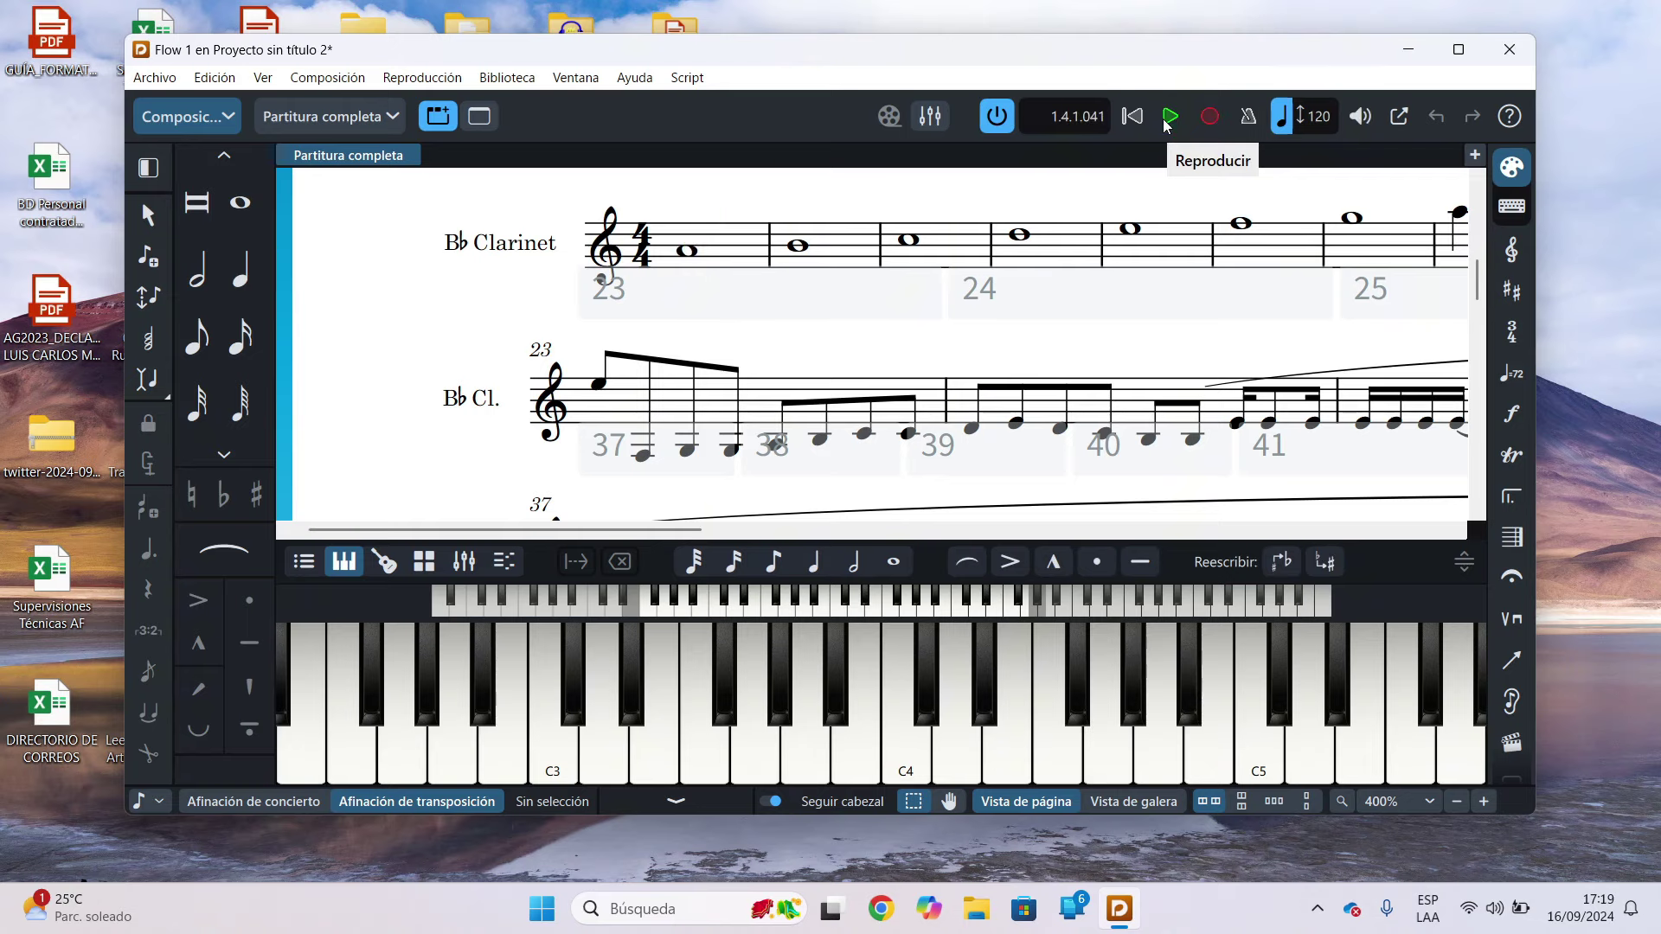
Step: Review the stereo output and ASIO driver choices in the device setup once more, and close it without changes
{"action": "left_click", "coordinate": [210, 80]}
{"action": "left_click", "coordinate": [331, 897]}
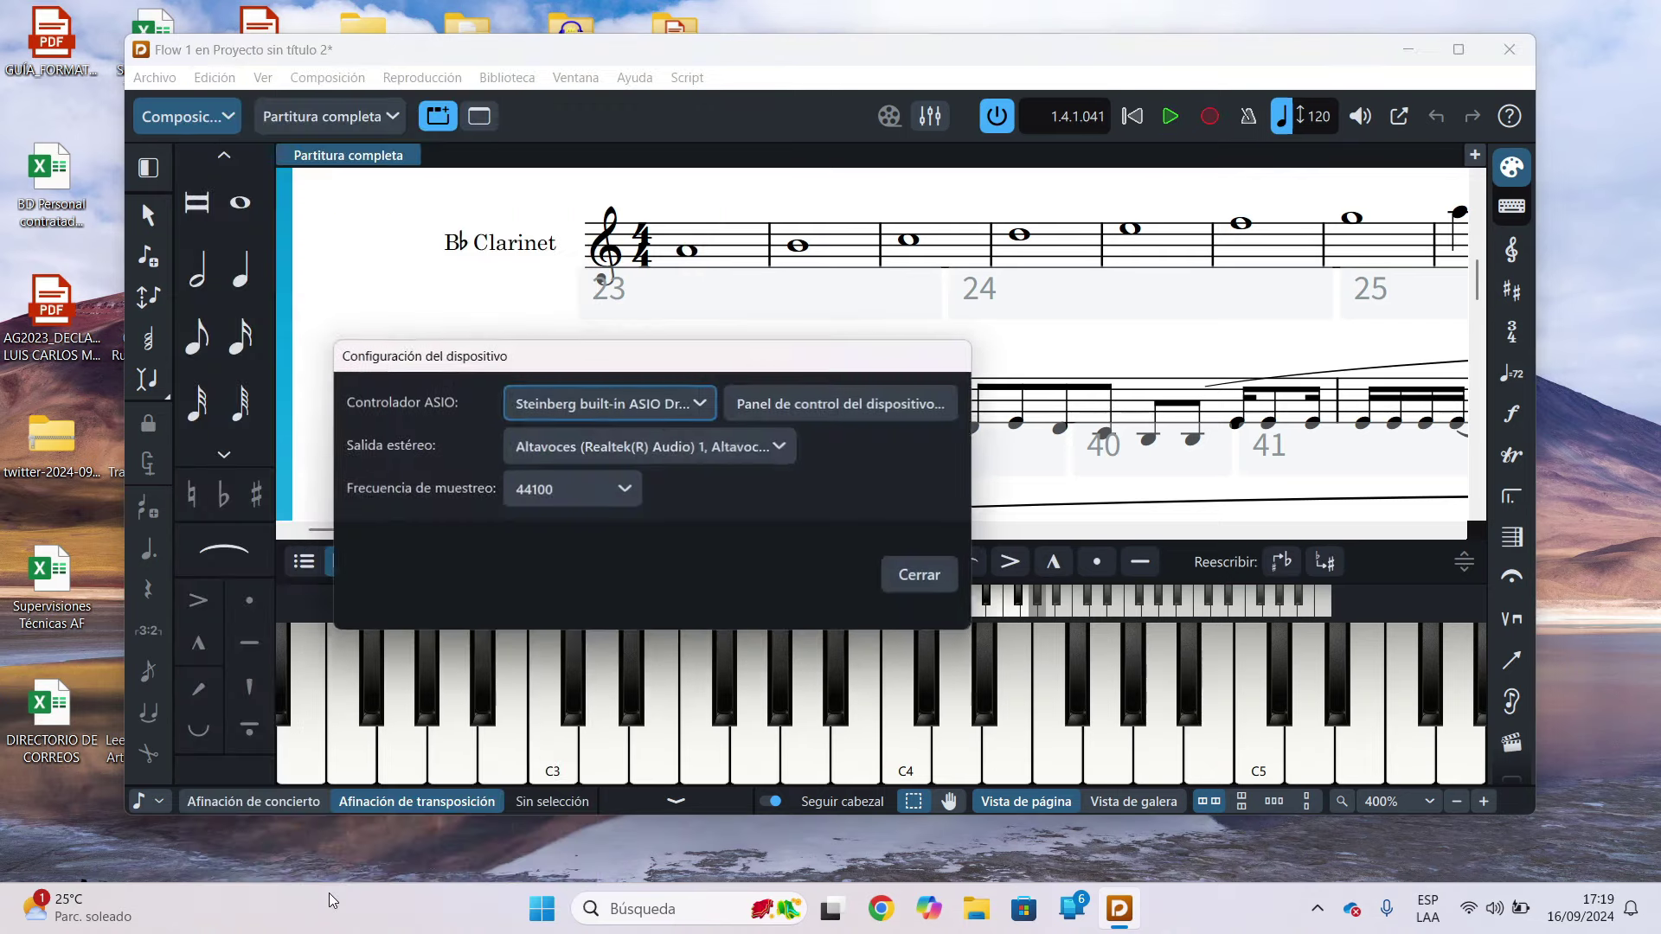
{"action": "left_click", "coordinate": [778, 447]}
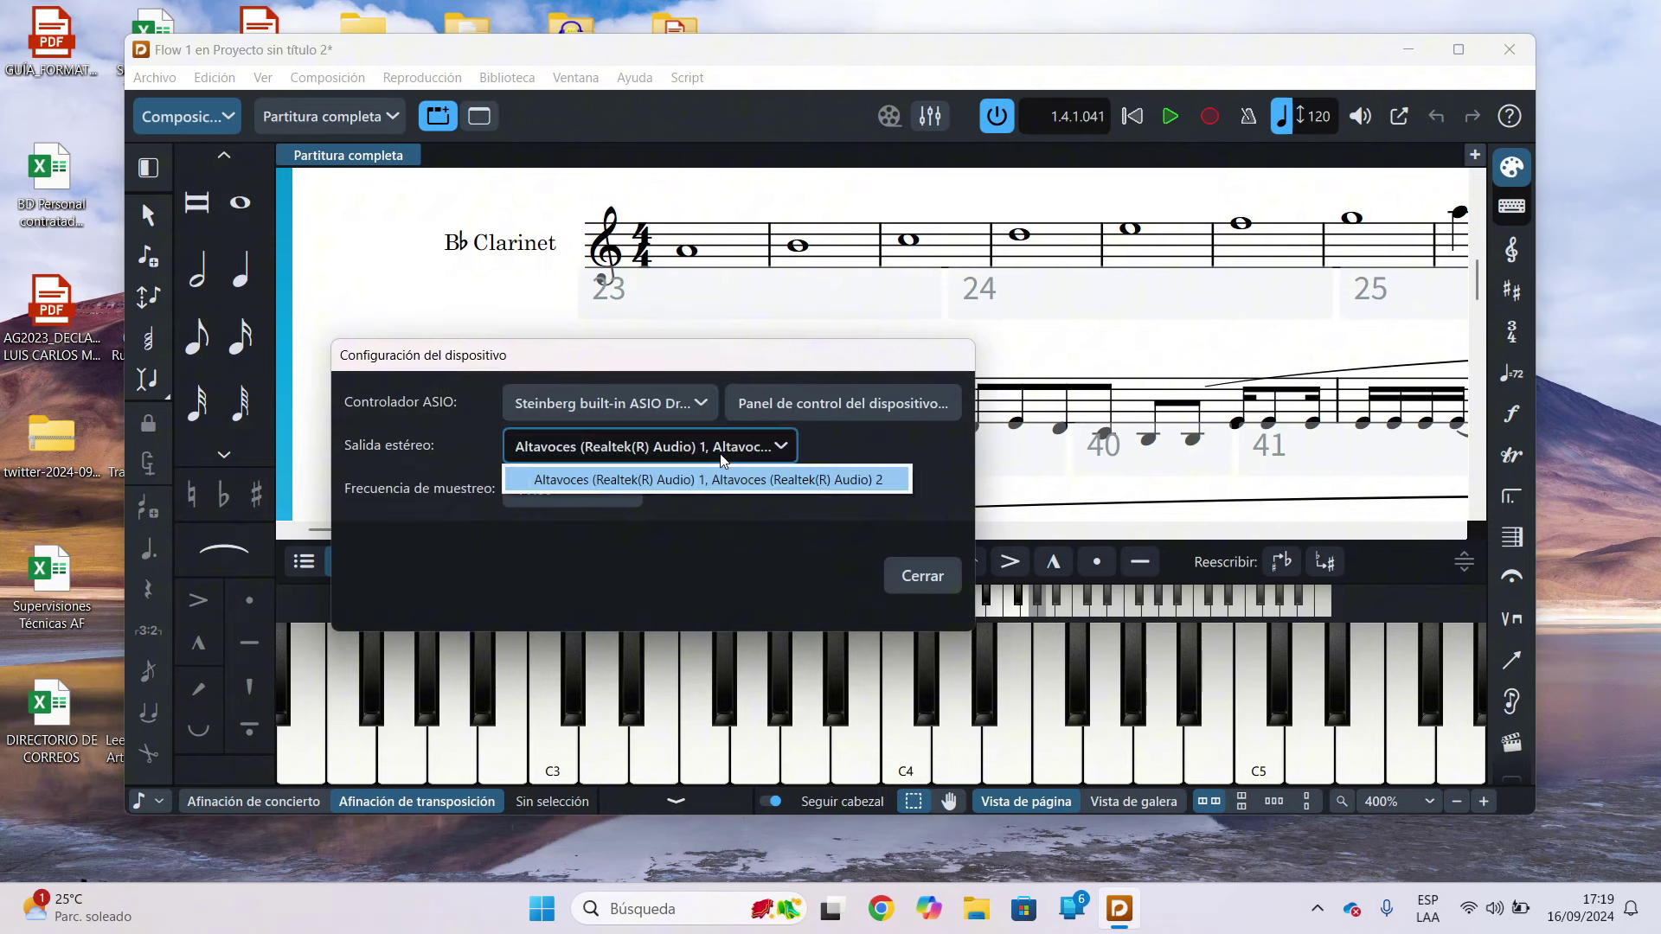
{"action": "left_click", "coordinate": [661, 413]}
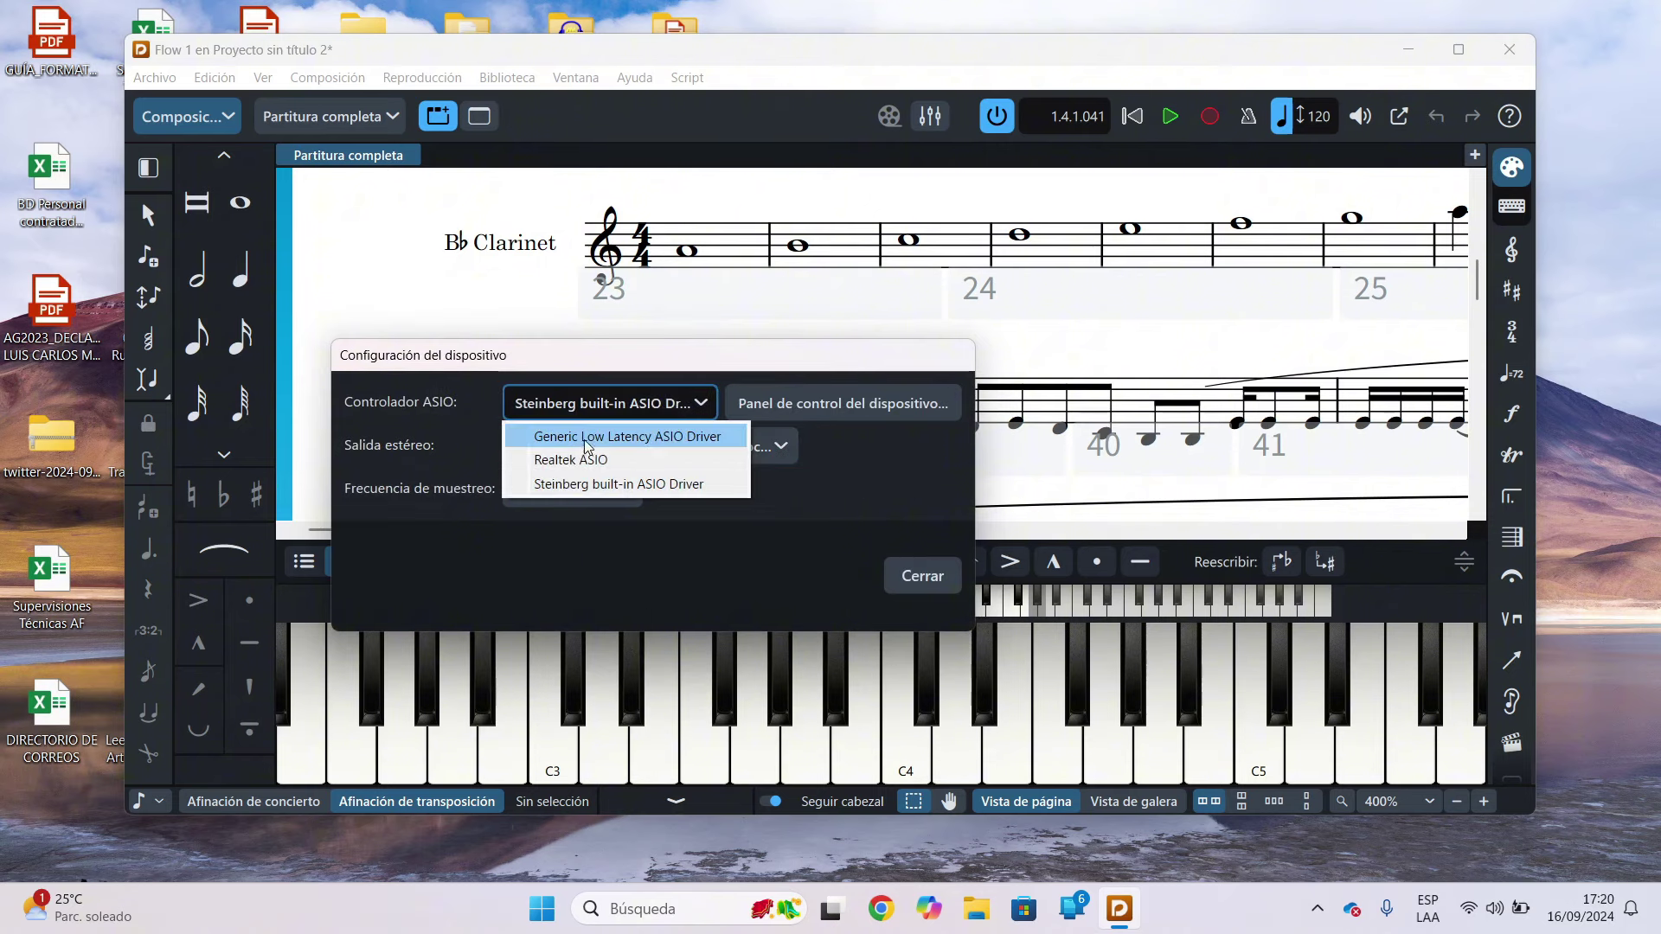
{"action": "left_click", "coordinate": [839, 472]}
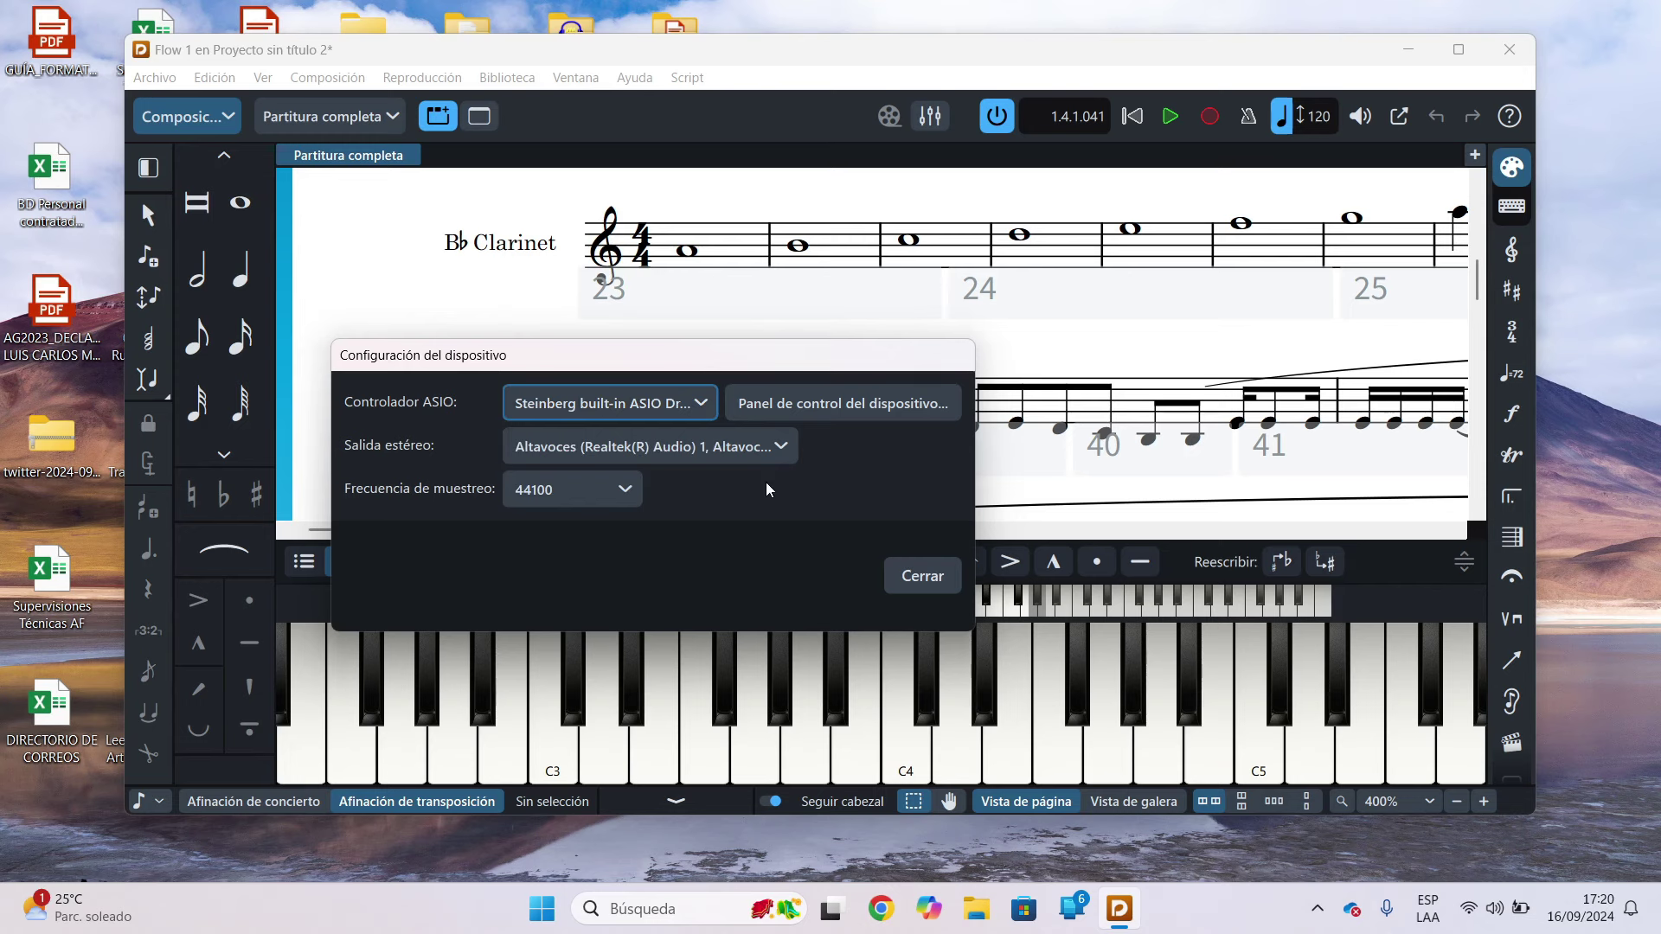
{"action": "left_click", "coordinate": [919, 575]}
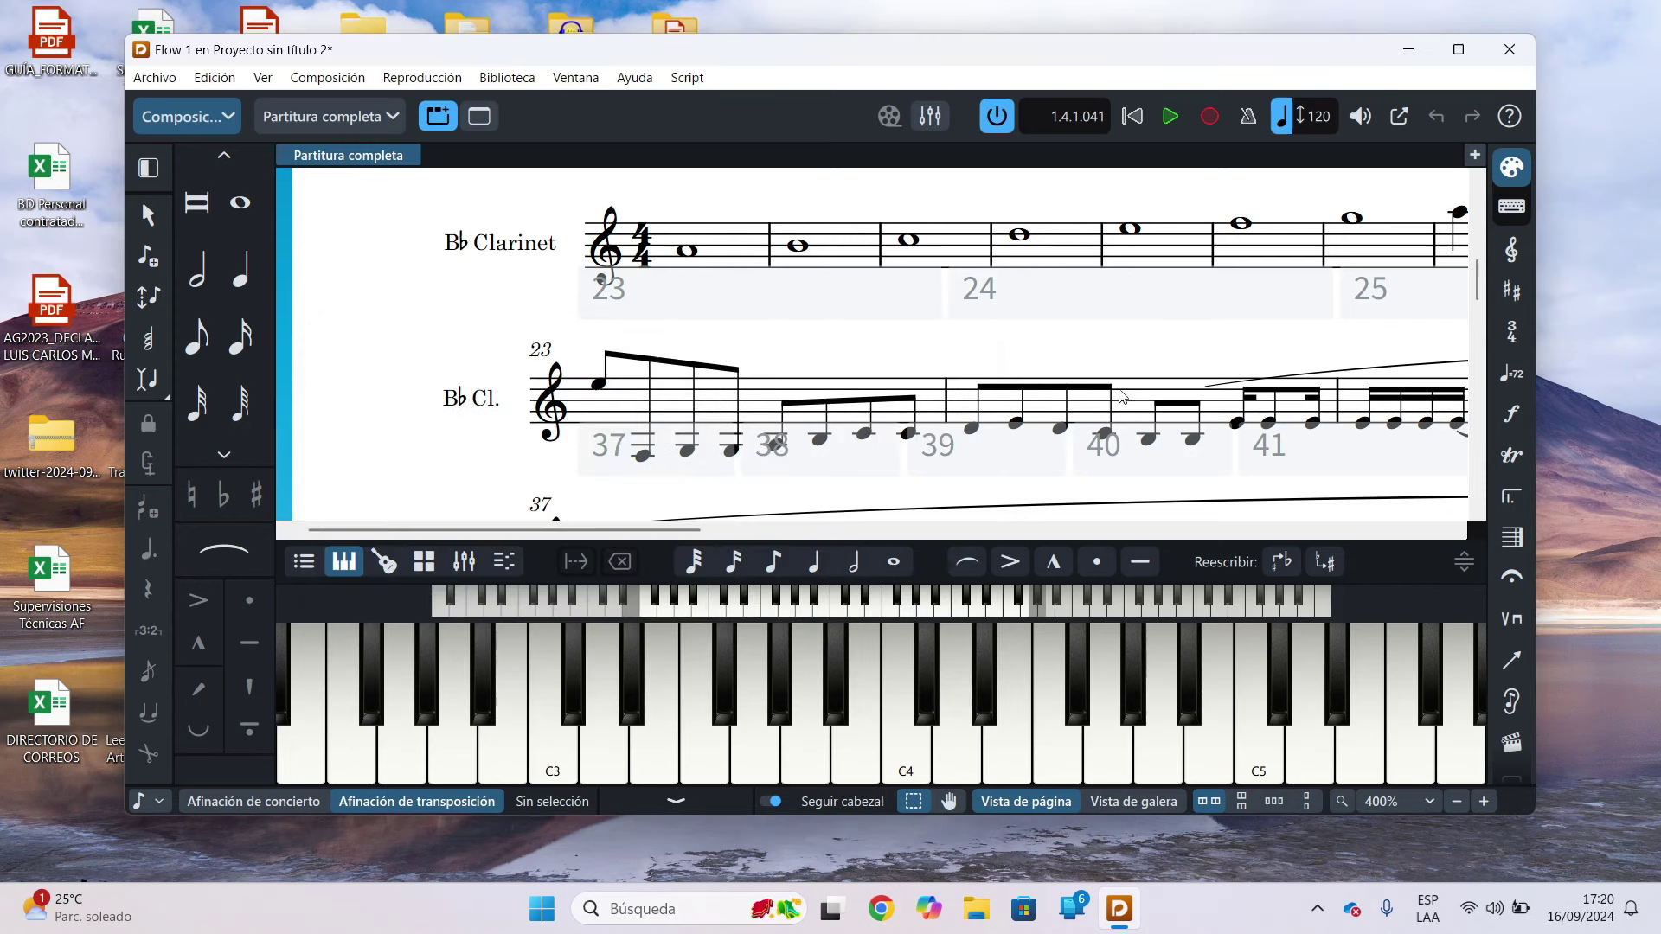
Step: Maximize the project window and toggle the Line (2- Steinberg UR22mkII) and Altavoces (Realtek(R) Audio) output ports in the ASIO driver's settings
{"action": "left_click", "coordinate": [1459, 50]}
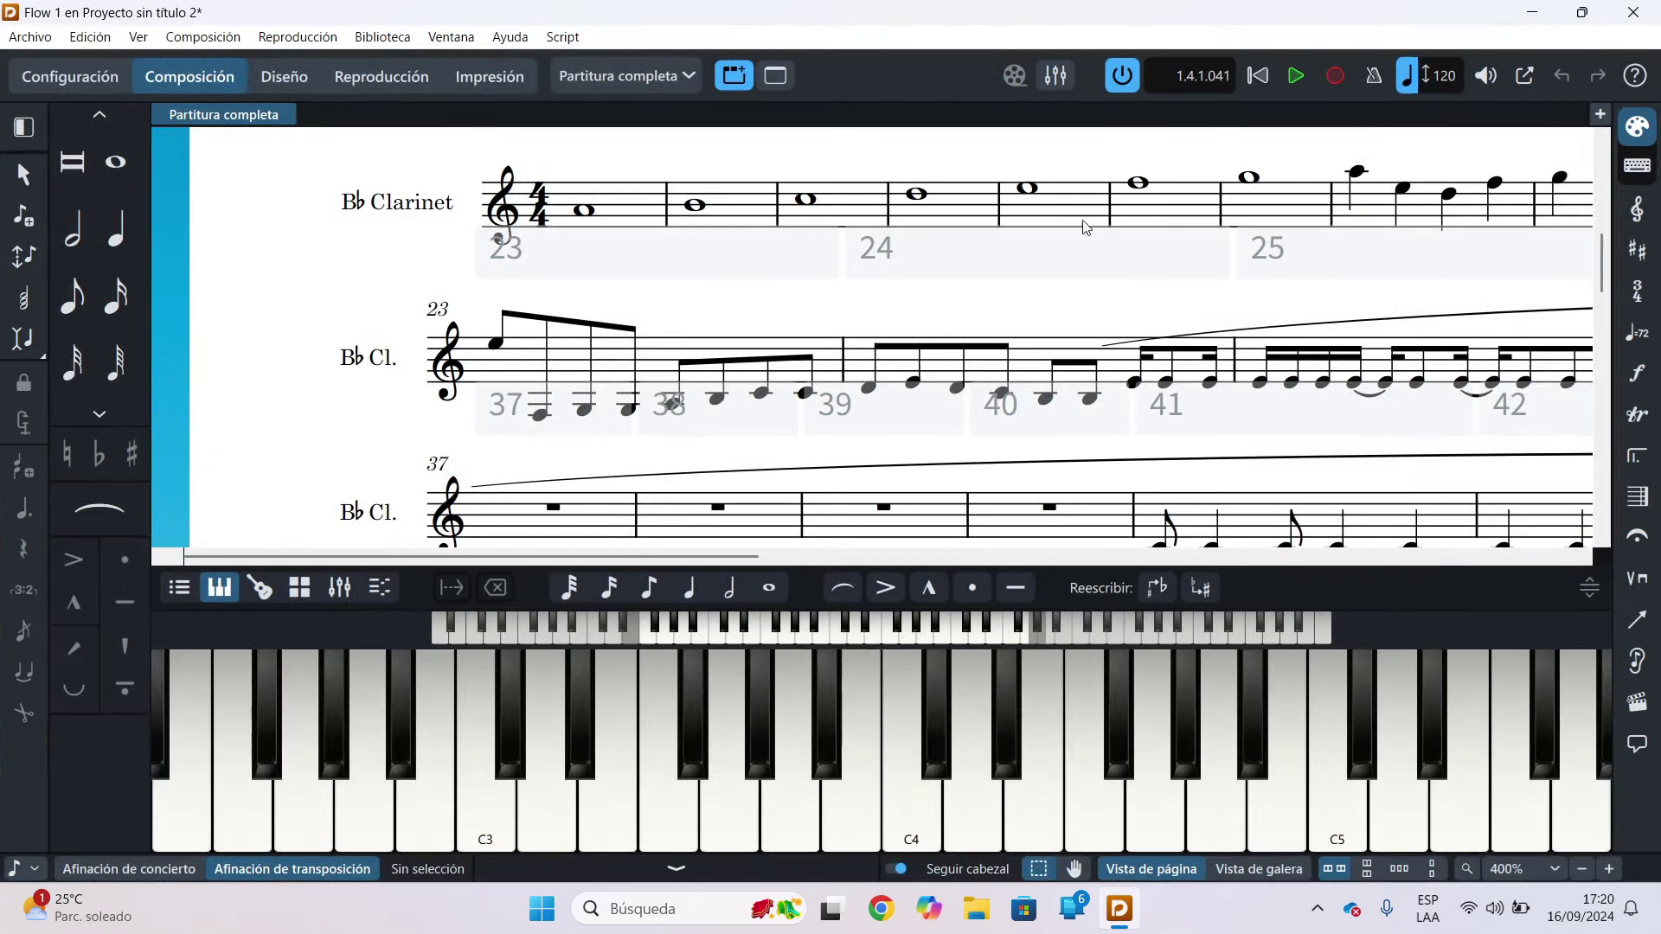
{"action": "scroll", "coordinate": [683, 322], "scroll_direction": "up", "scroll_amount": 1}
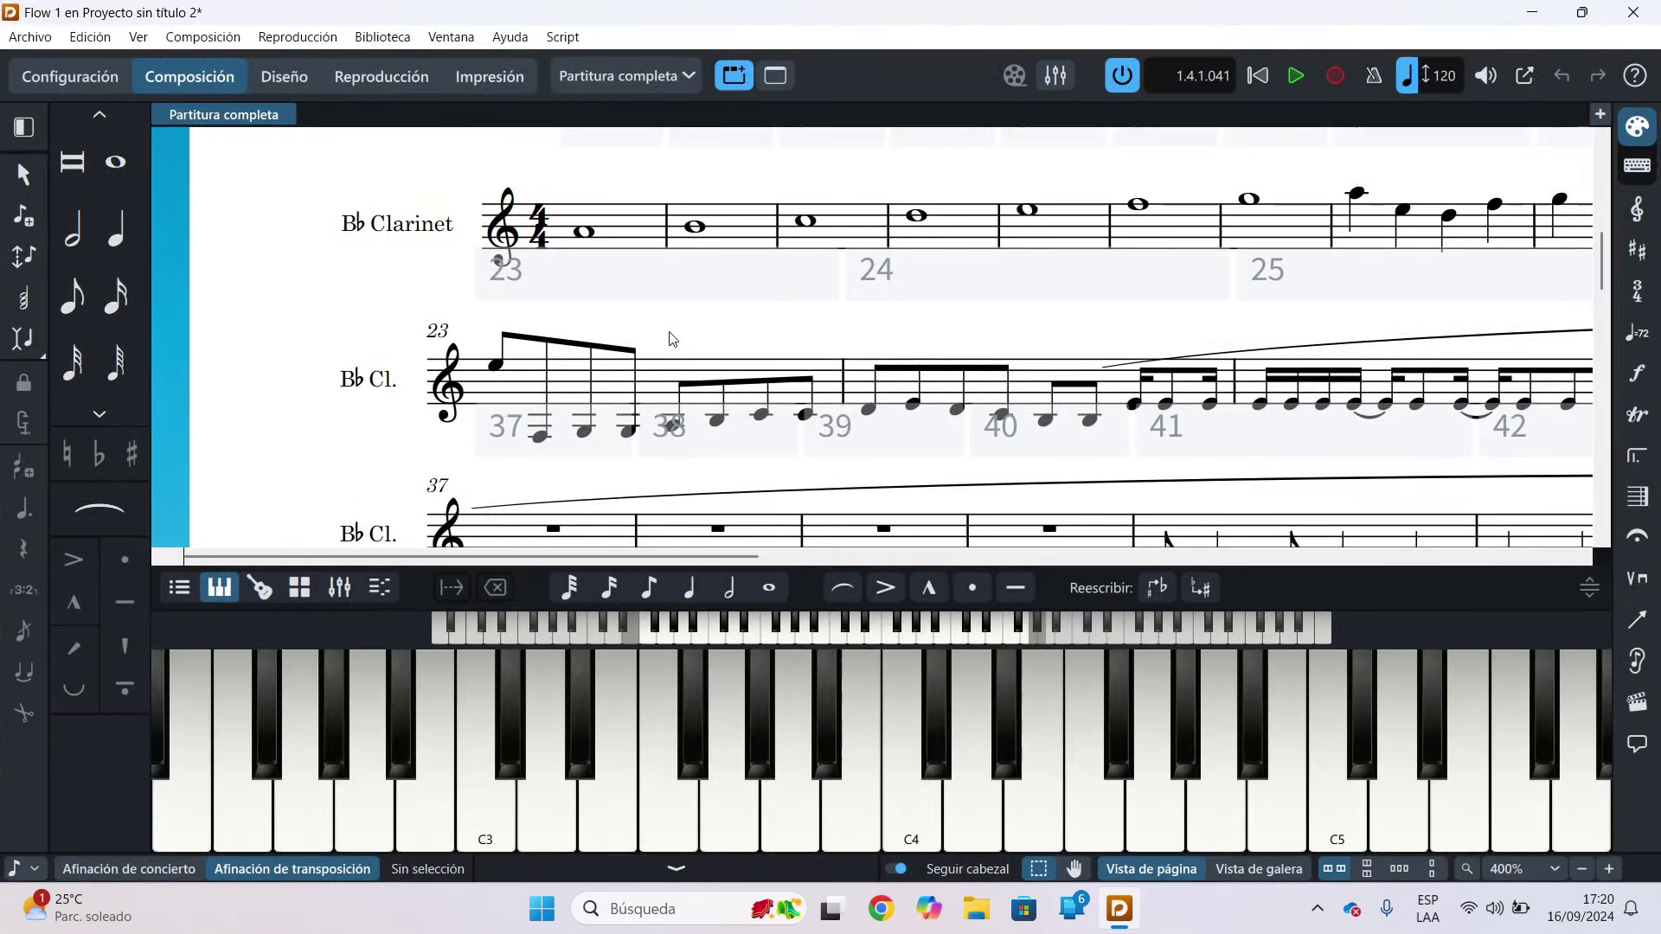
{"action": "left_click", "coordinate": [90, 38]}
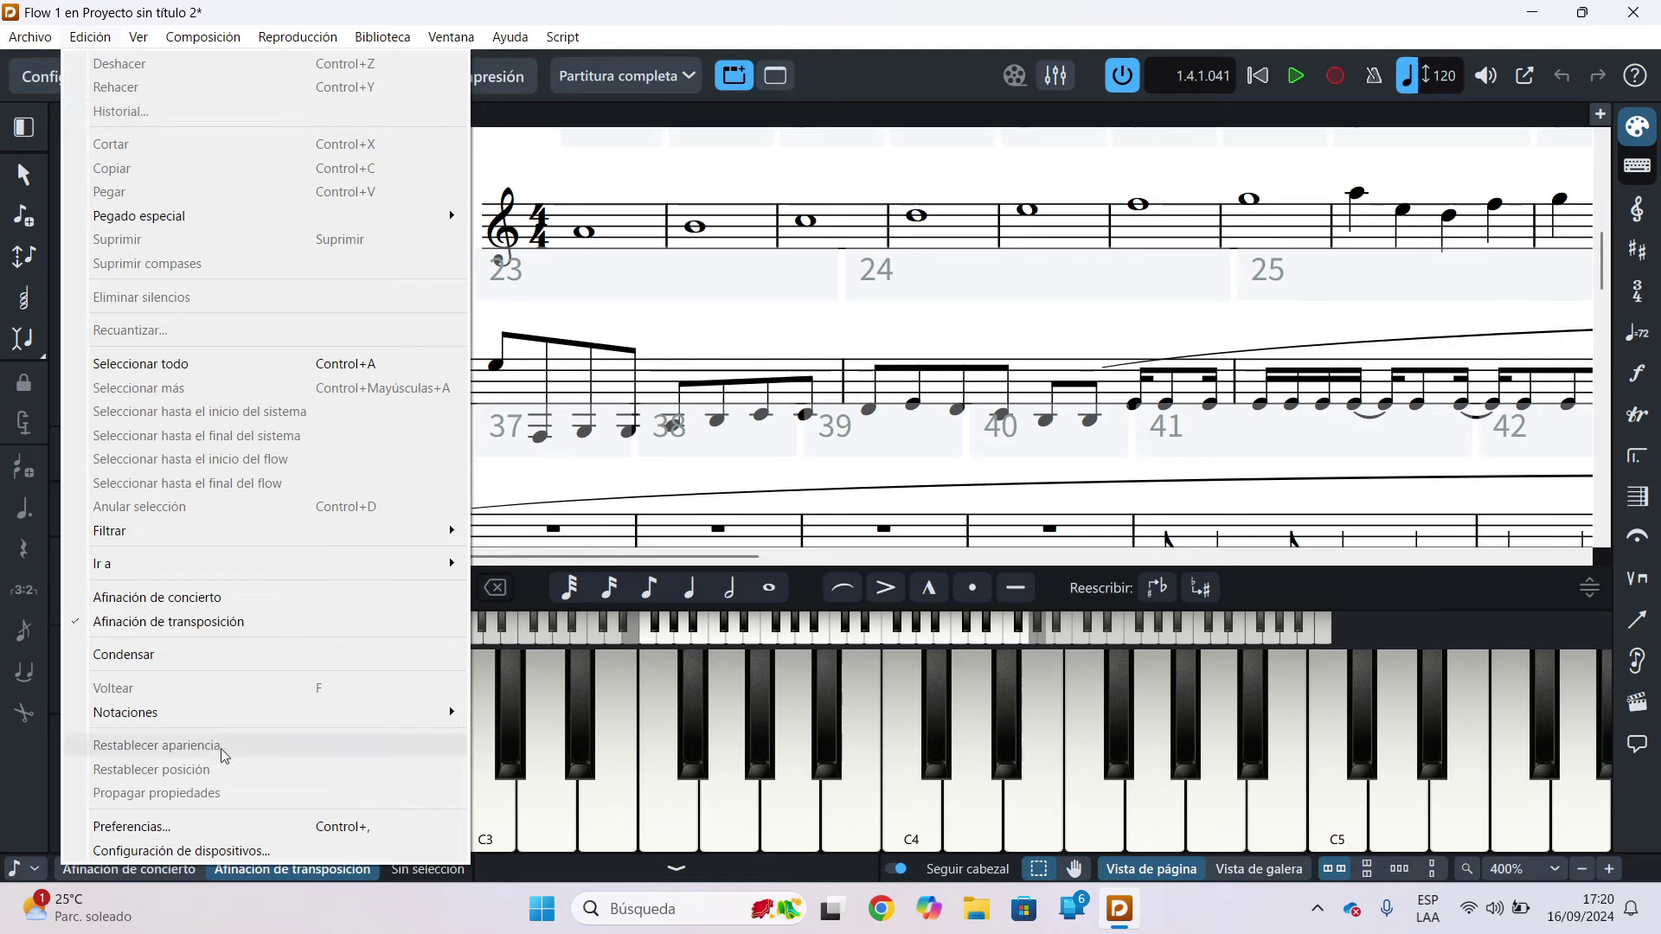
{"action": "left_click", "coordinate": [186, 850]}
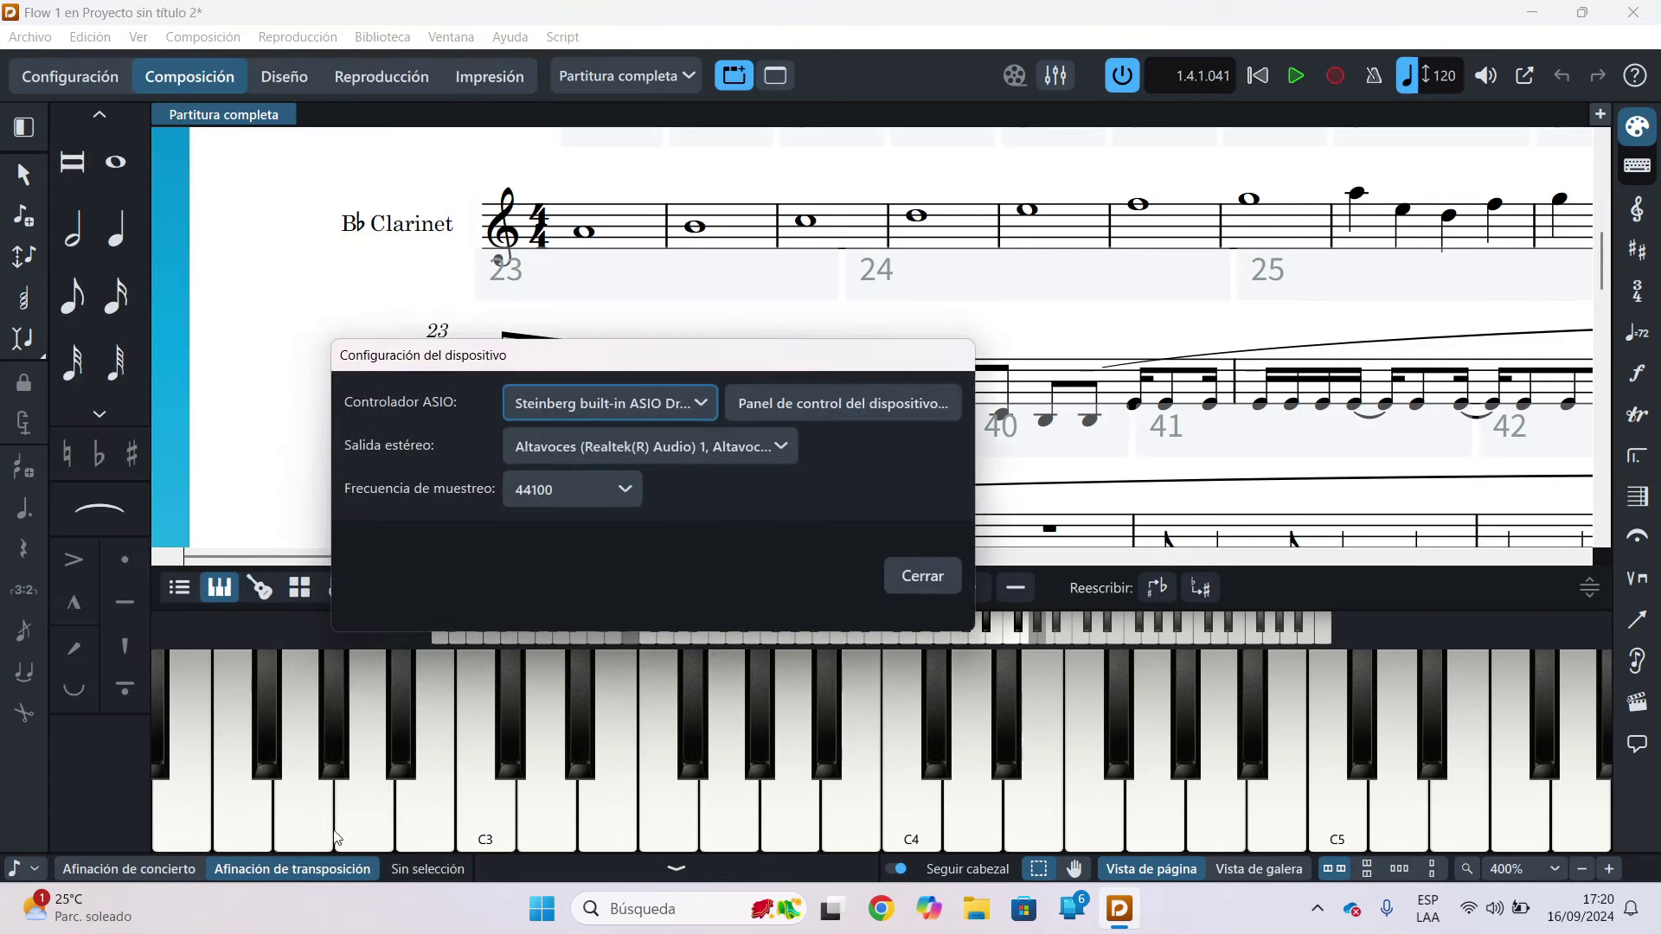
{"action": "left_click", "coordinate": [823, 413]}
{"action": "left_click", "coordinate": [620, 357]}
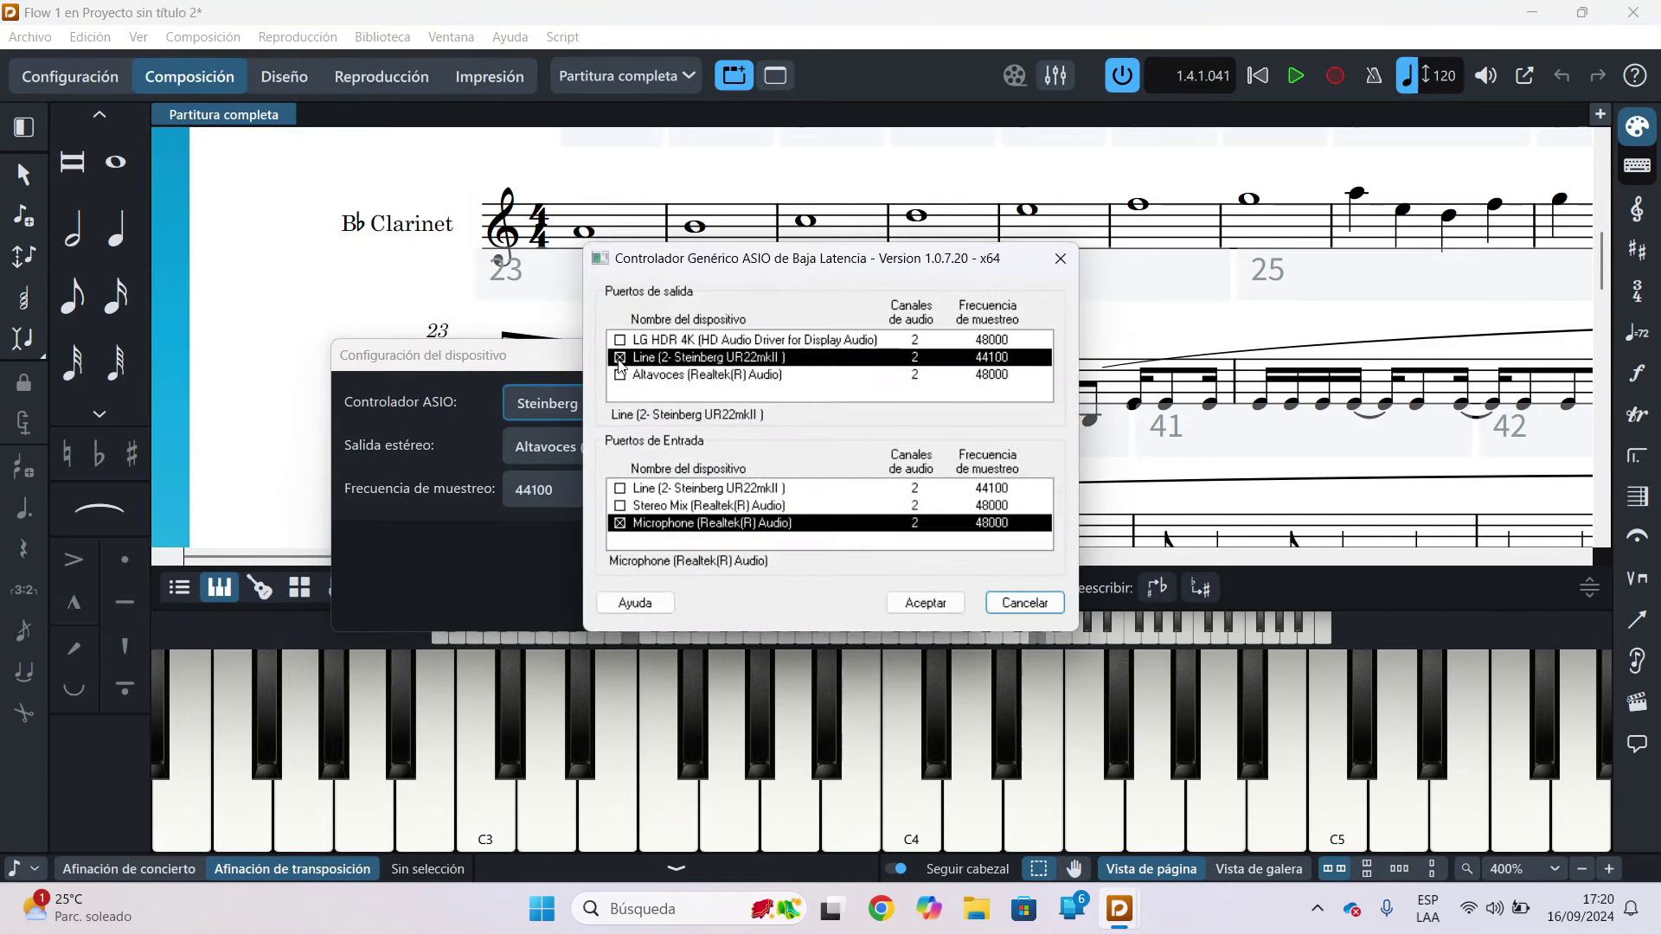
{"action": "left_click", "coordinate": [619, 374]}
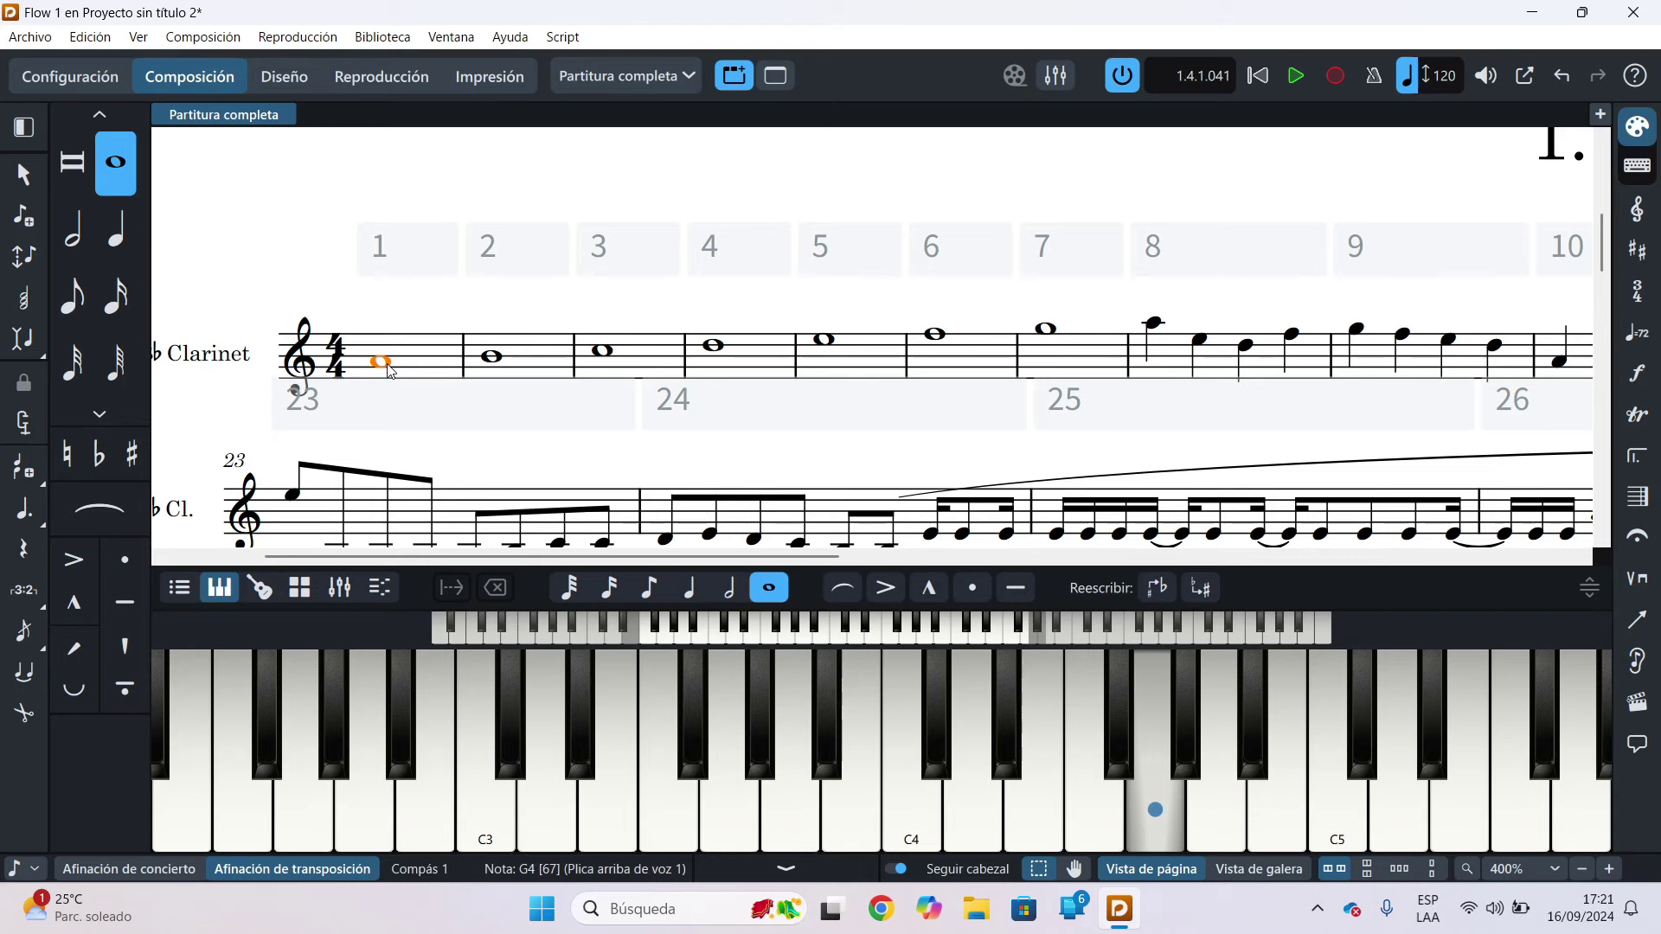
Step: Hide the piano keyboard panel and start note input at bar 1, stepping the caret forward along the clarinet staff
{"action": "key", "text": "ctrl+8"}
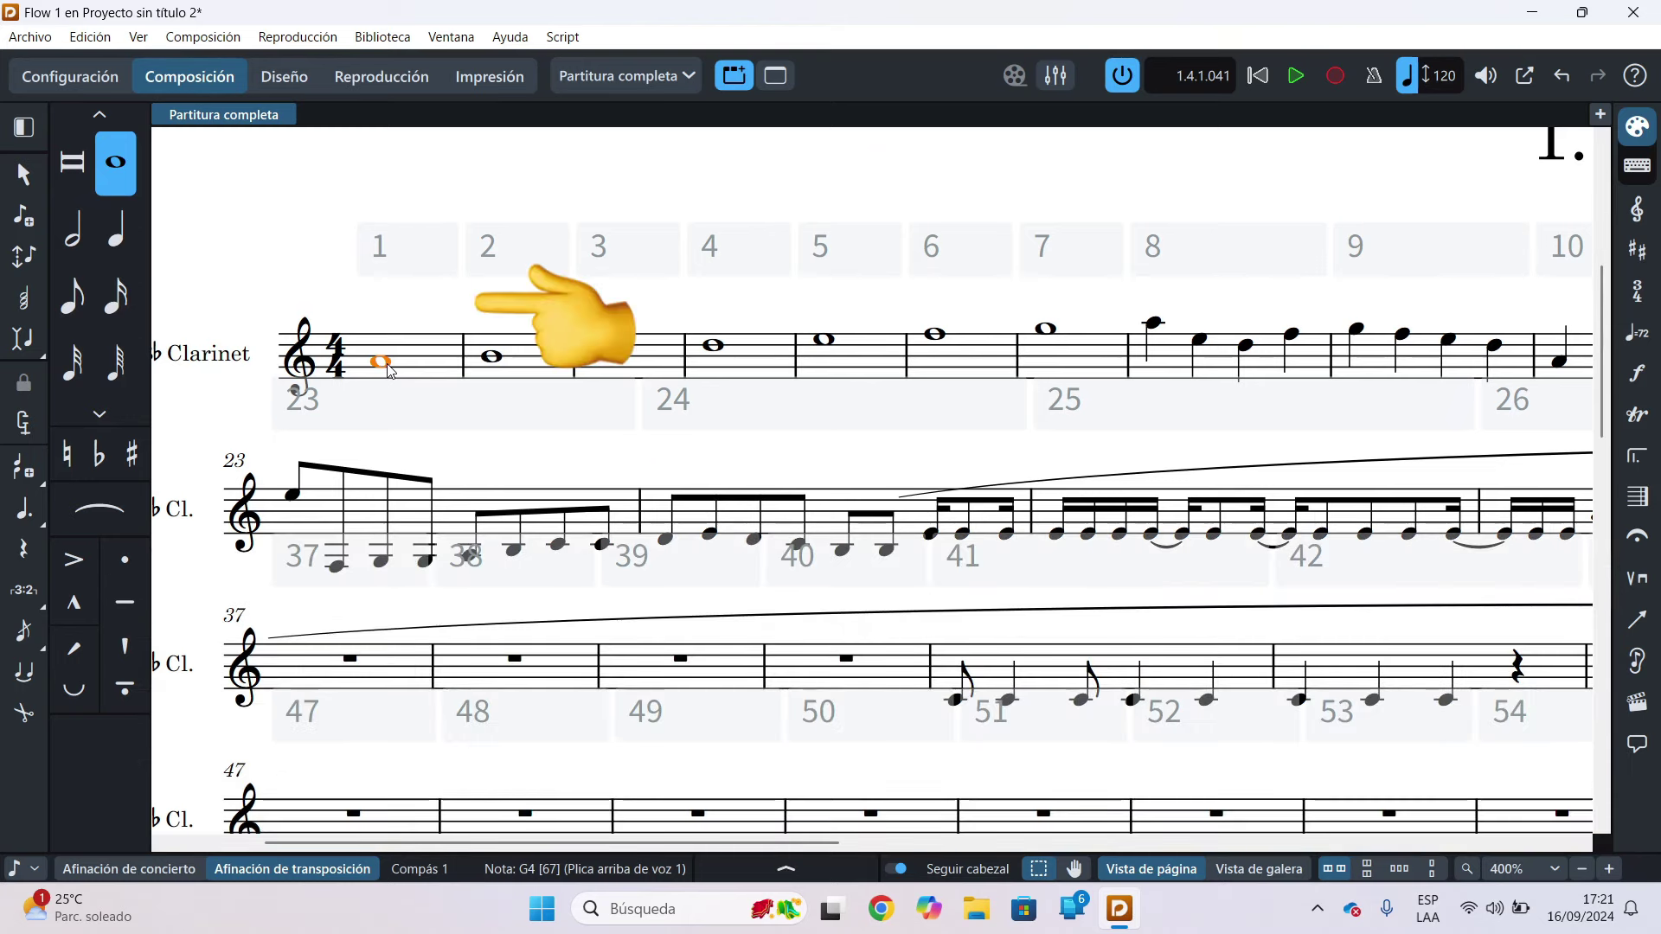
{"action": "key", "text": "shift+n"}
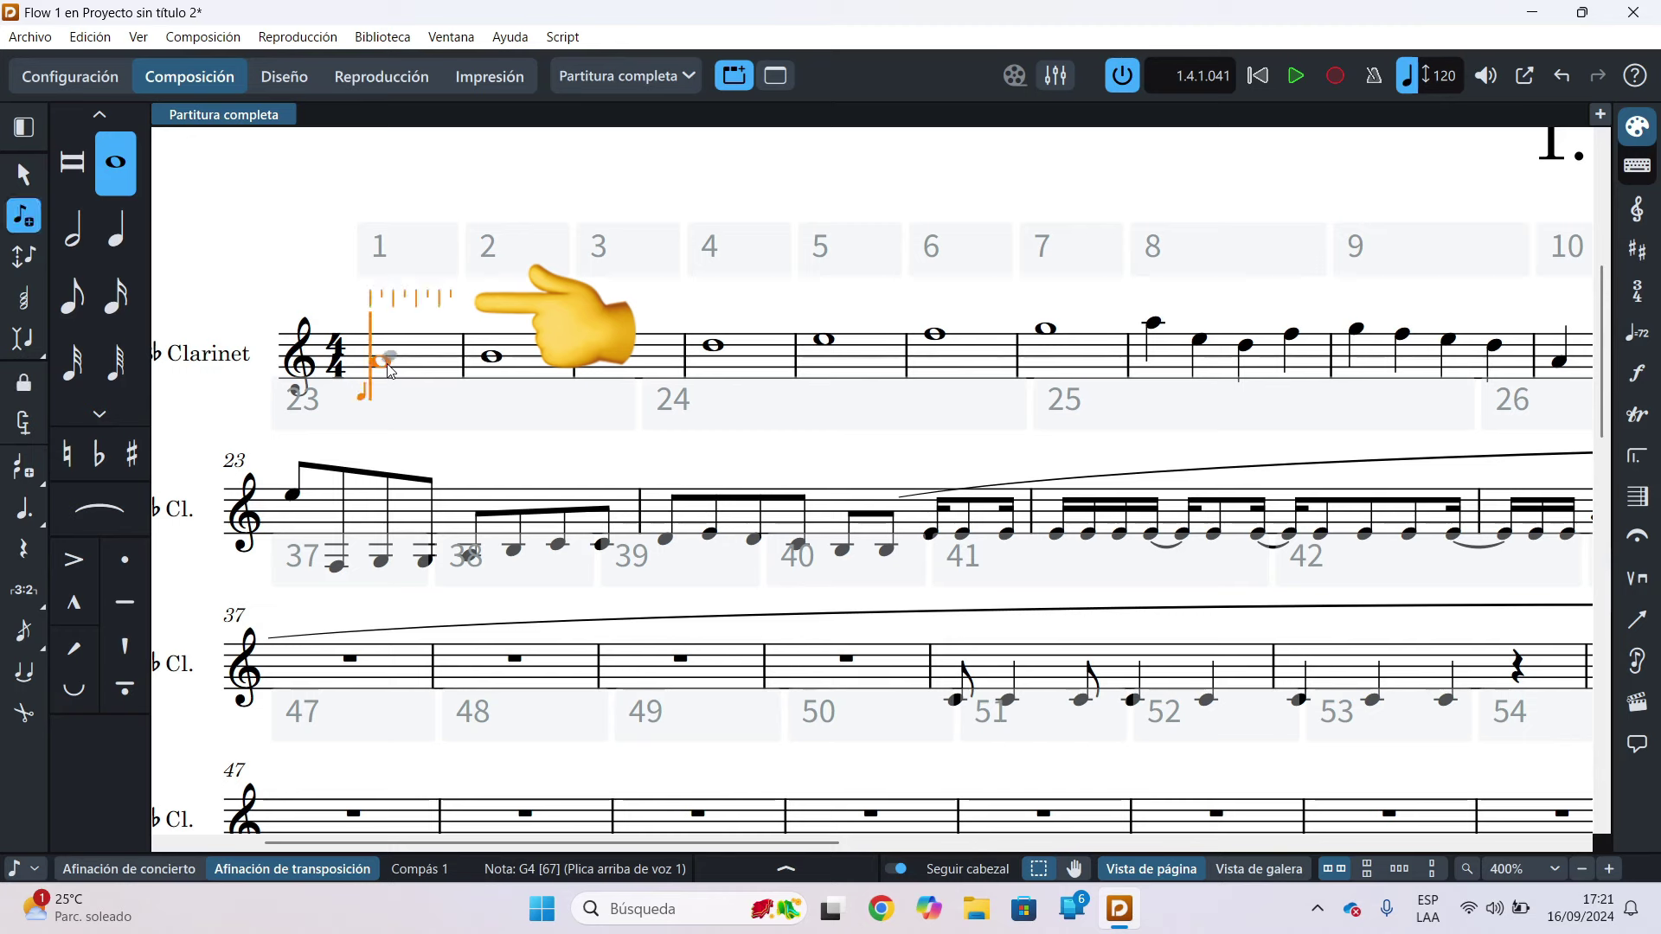
{"action": "key", "text": "Right"}
{"action": "key", "text": "Right"}
{"action": "key", "text": "Right"}
{"action": "key", "text": "Right"}
{"action": "key", "text": "Right"}
Step: Move the input caret down and up between the clarinet systems, ending at the start of bar 1
{"action": "key", "text": "Down"}
{"action": "key", "text": "Down"}
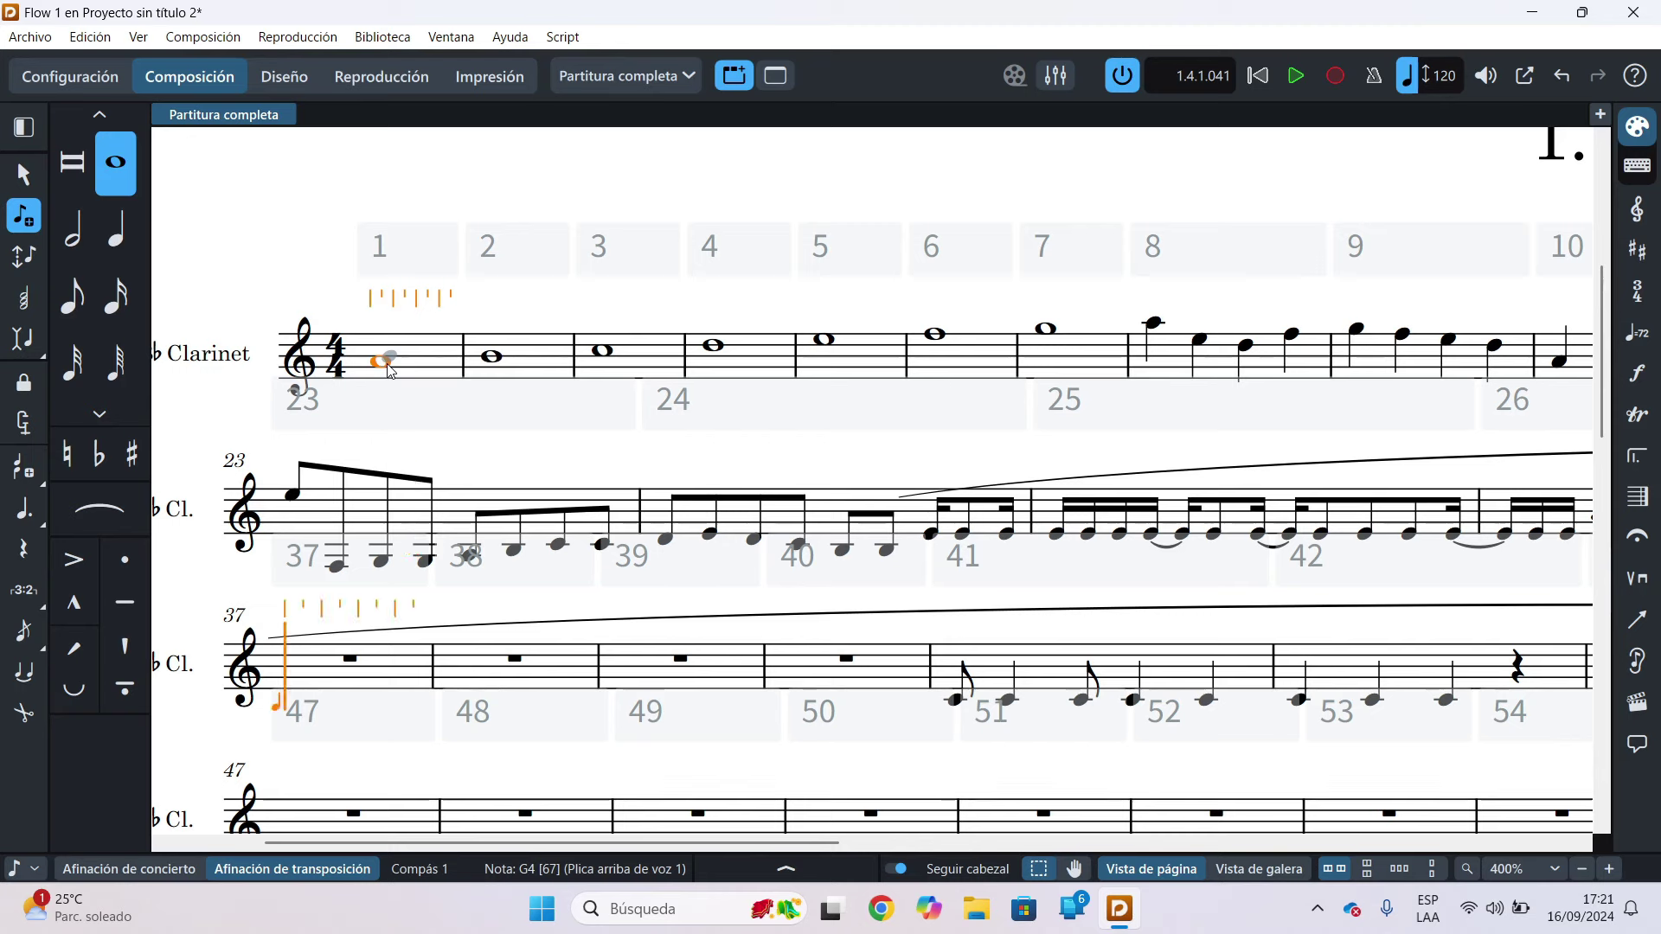
{"action": "key", "text": "Up"}
{"action": "key", "text": "Up"}
{"action": "key", "text": "Down"}
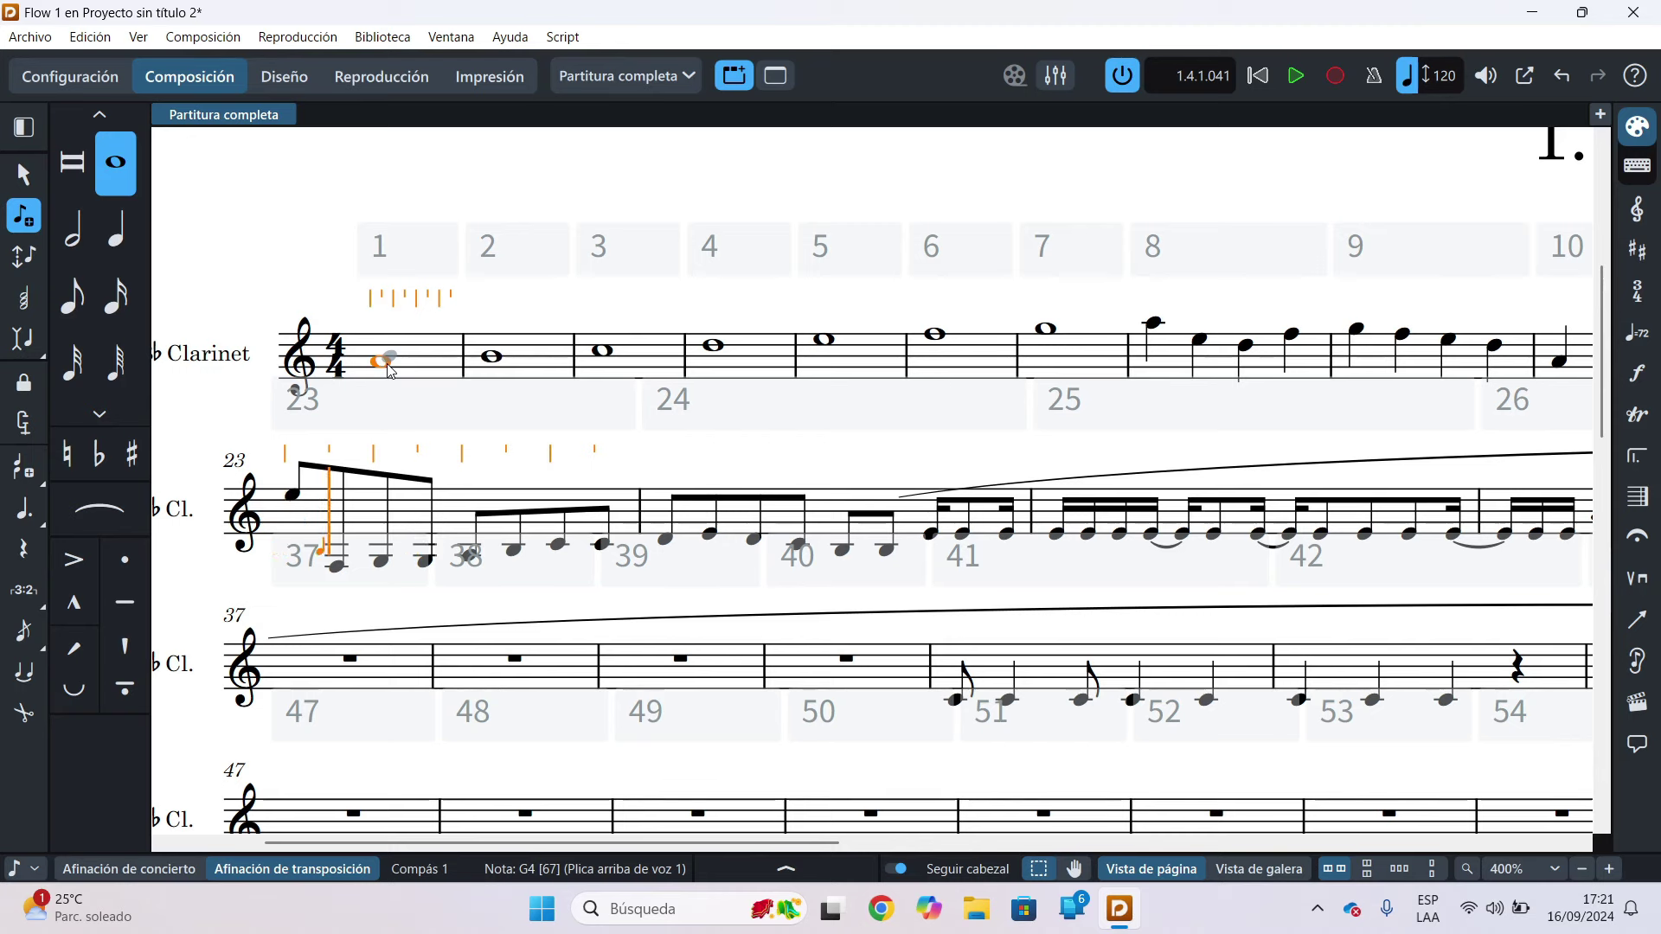
{"action": "key", "text": "Down"}
{"action": "key", "text": "Up"}
{"action": "key", "text": "Up"}
{"action": "key", "text": "Down"}
{"action": "key", "text": "Down"}
{"action": "key", "text": "Down"}
{"action": "key", "text": "Up"}
{"action": "key", "text": "Up"}
{"action": "key", "text": "Up"}
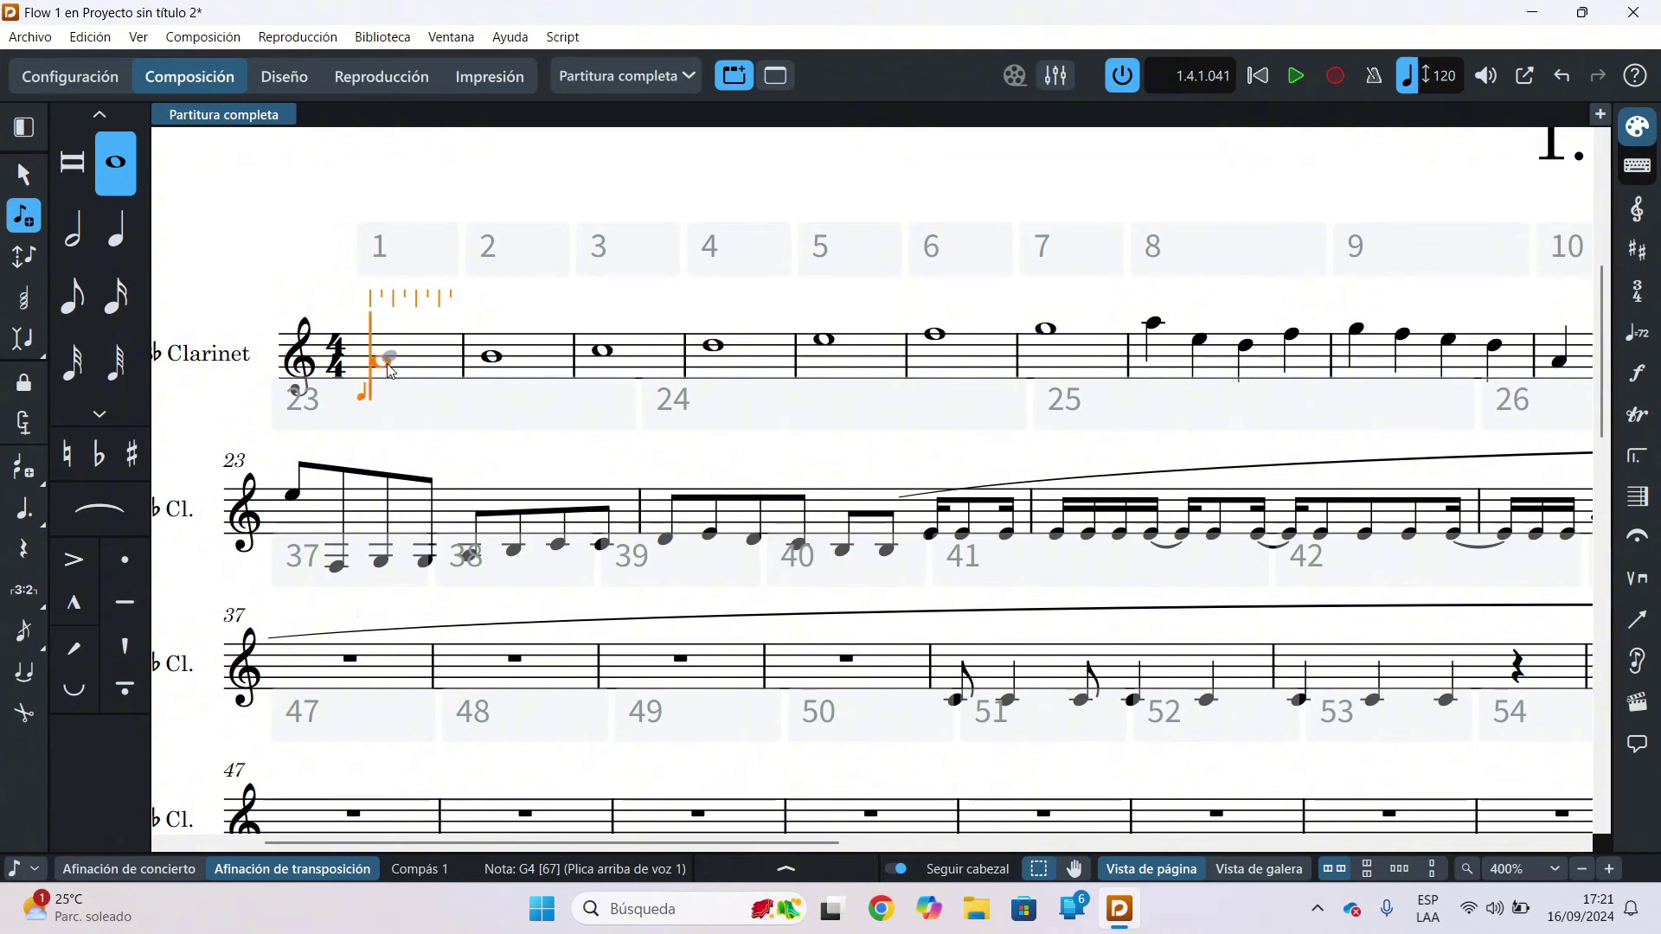
Step: Advance the caret through bar 1 one rhythmic grid position at a time and return it to the bar's start
{"action": "key", "text": "Right"}
{"action": "key", "text": "Right"}
{"action": "key", "text": "Right"}
{"action": "key", "text": "Right"}
{"action": "key", "text": "Right"}
{"action": "key", "text": "Right"}
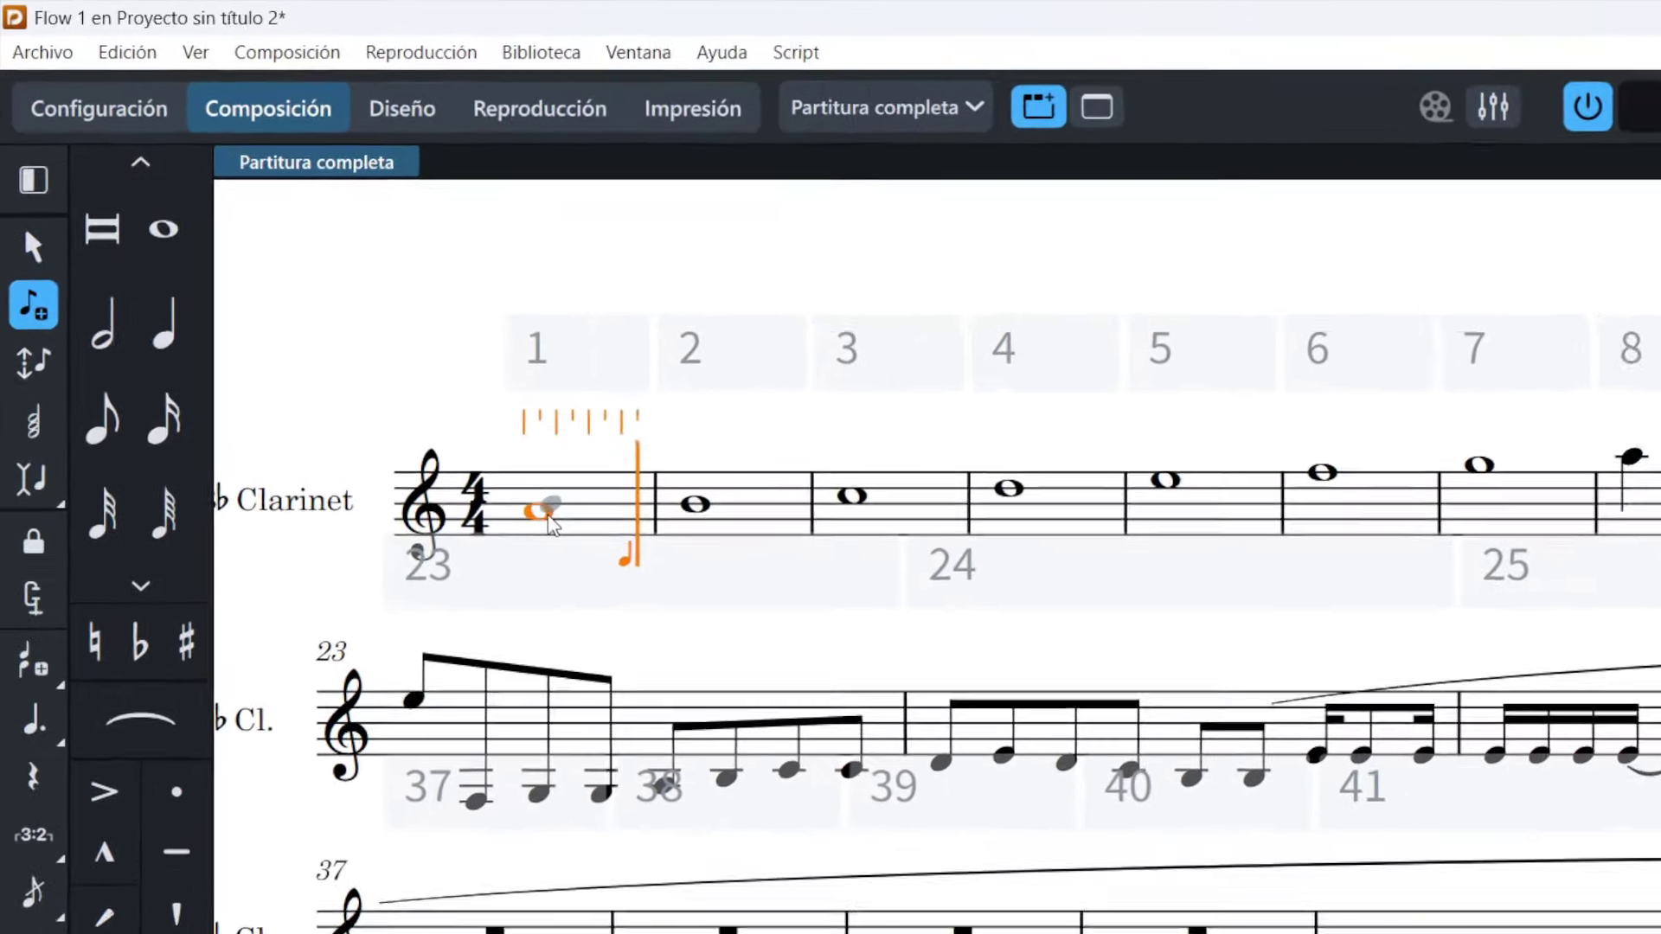
{"action": "key", "text": "Left"}
{"action": "key", "text": "Left"}
{"action": "key", "text": "Left"}
{"action": "key", "text": "Left"}
{"action": "key", "text": "Left"}
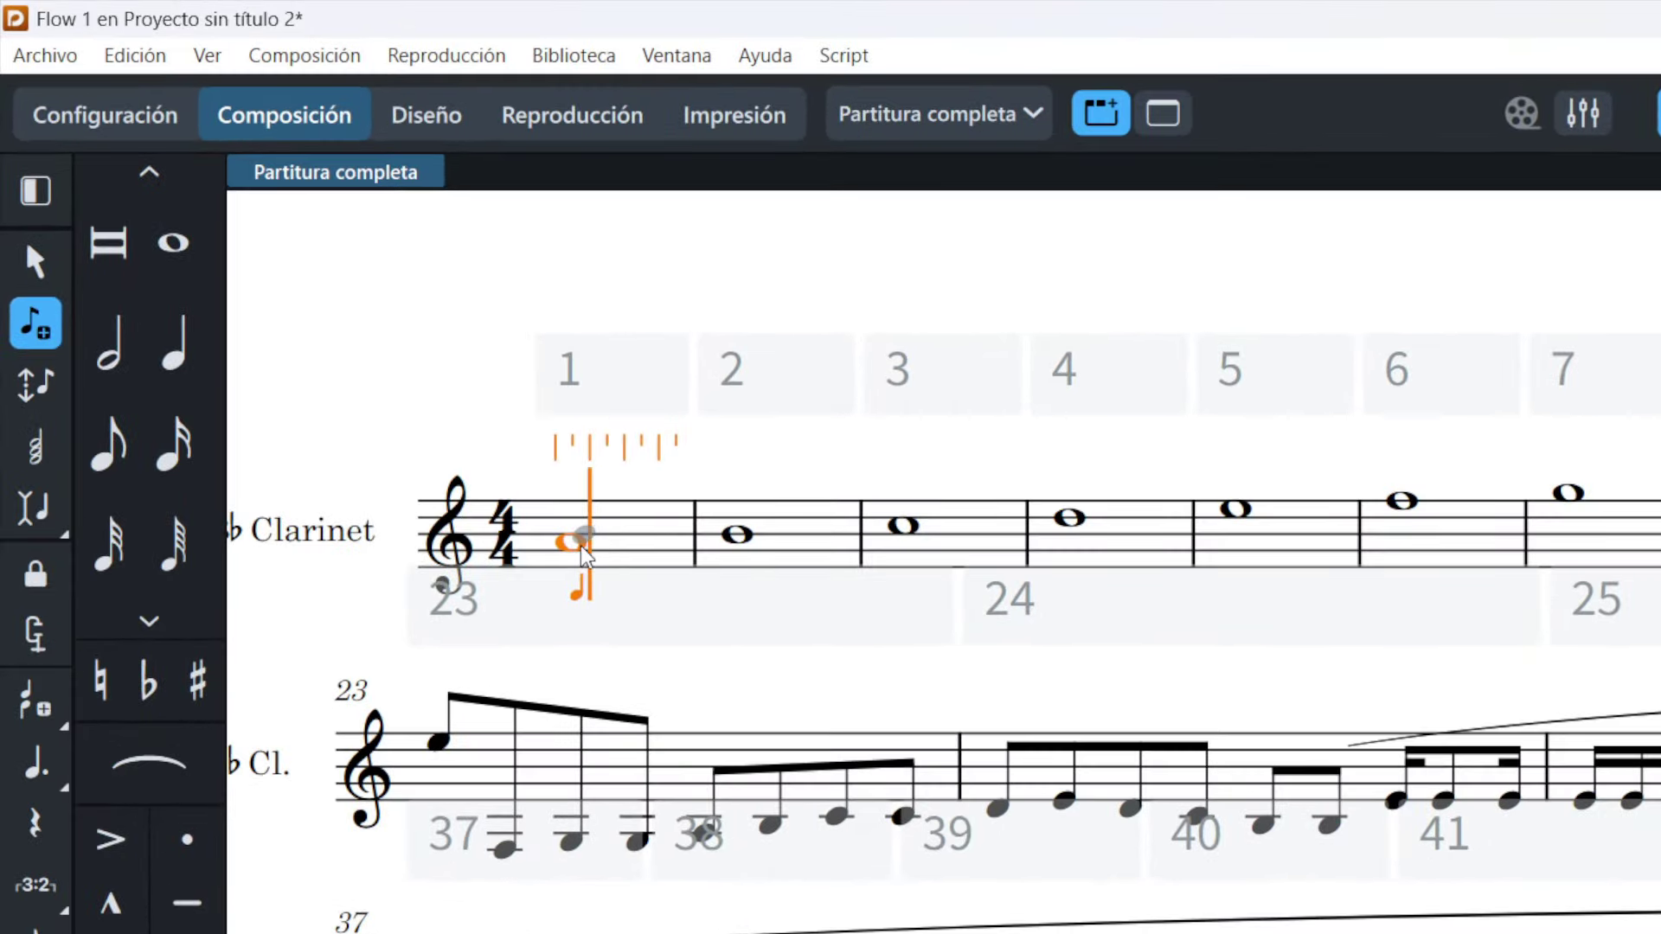
{"action": "key", "text": "Left"}
{"action": "key", "text": "Left"}
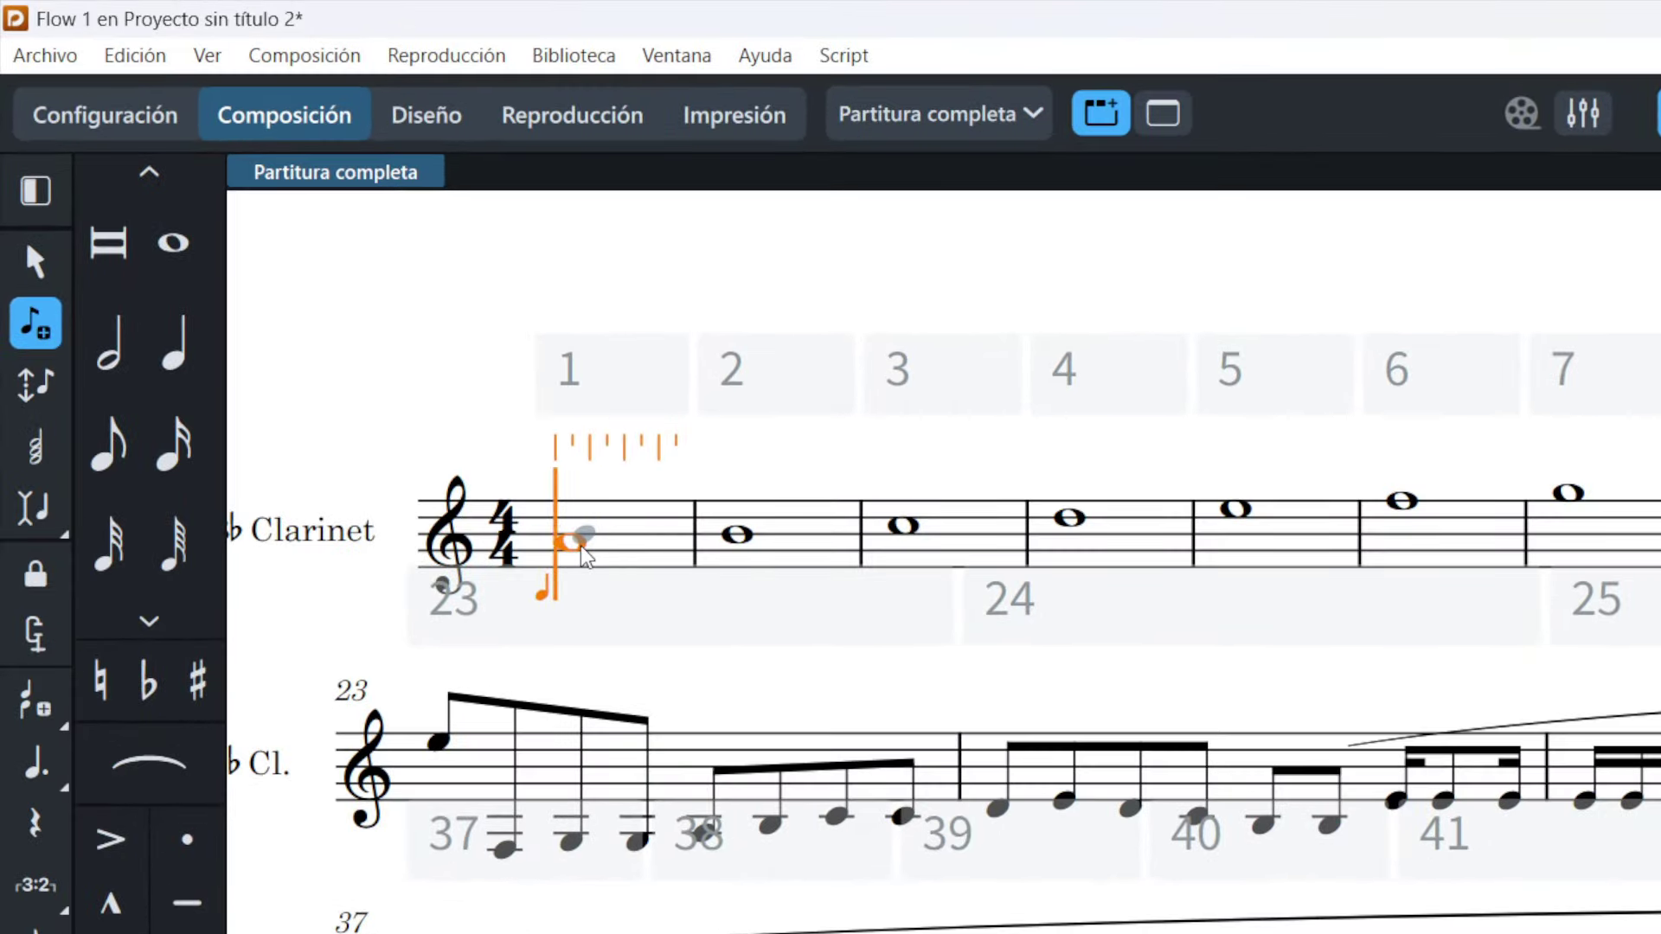
Step: Move the caret down to the bar 23 system, step it forward and back inside that bar, and return to bar 1
{"action": "key", "text": "Down"}
{"action": "key", "text": "Right"}
{"action": "key", "text": "Right"}
{"action": "key", "text": "Right"}
{"action": "key", "text": "Right"}
{"action": "key", "text": "Right"}
{"action": "key", "text": "Right"}
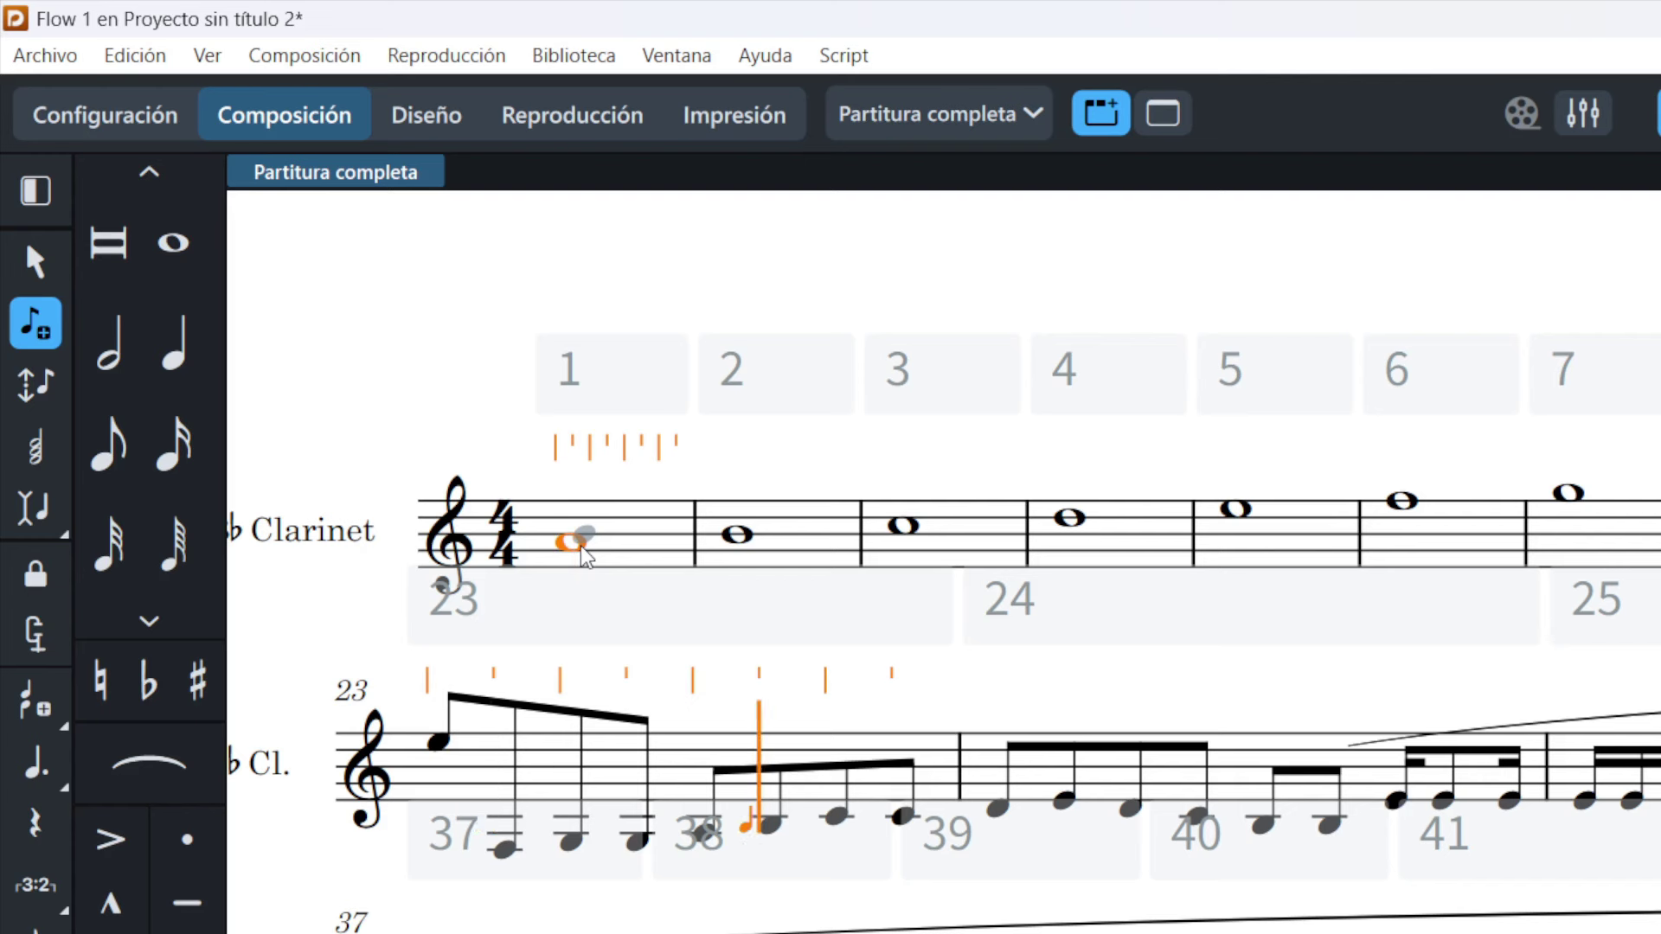
{"action": "key", "text": "Left"}
{"action": "key", "text": "Left"}
{"action": "key", "text": "Left"}
{"action": "key", "text": "Left"}
{"action": "key", "text": "Left"}
{"action": "key", "text": "Left"}
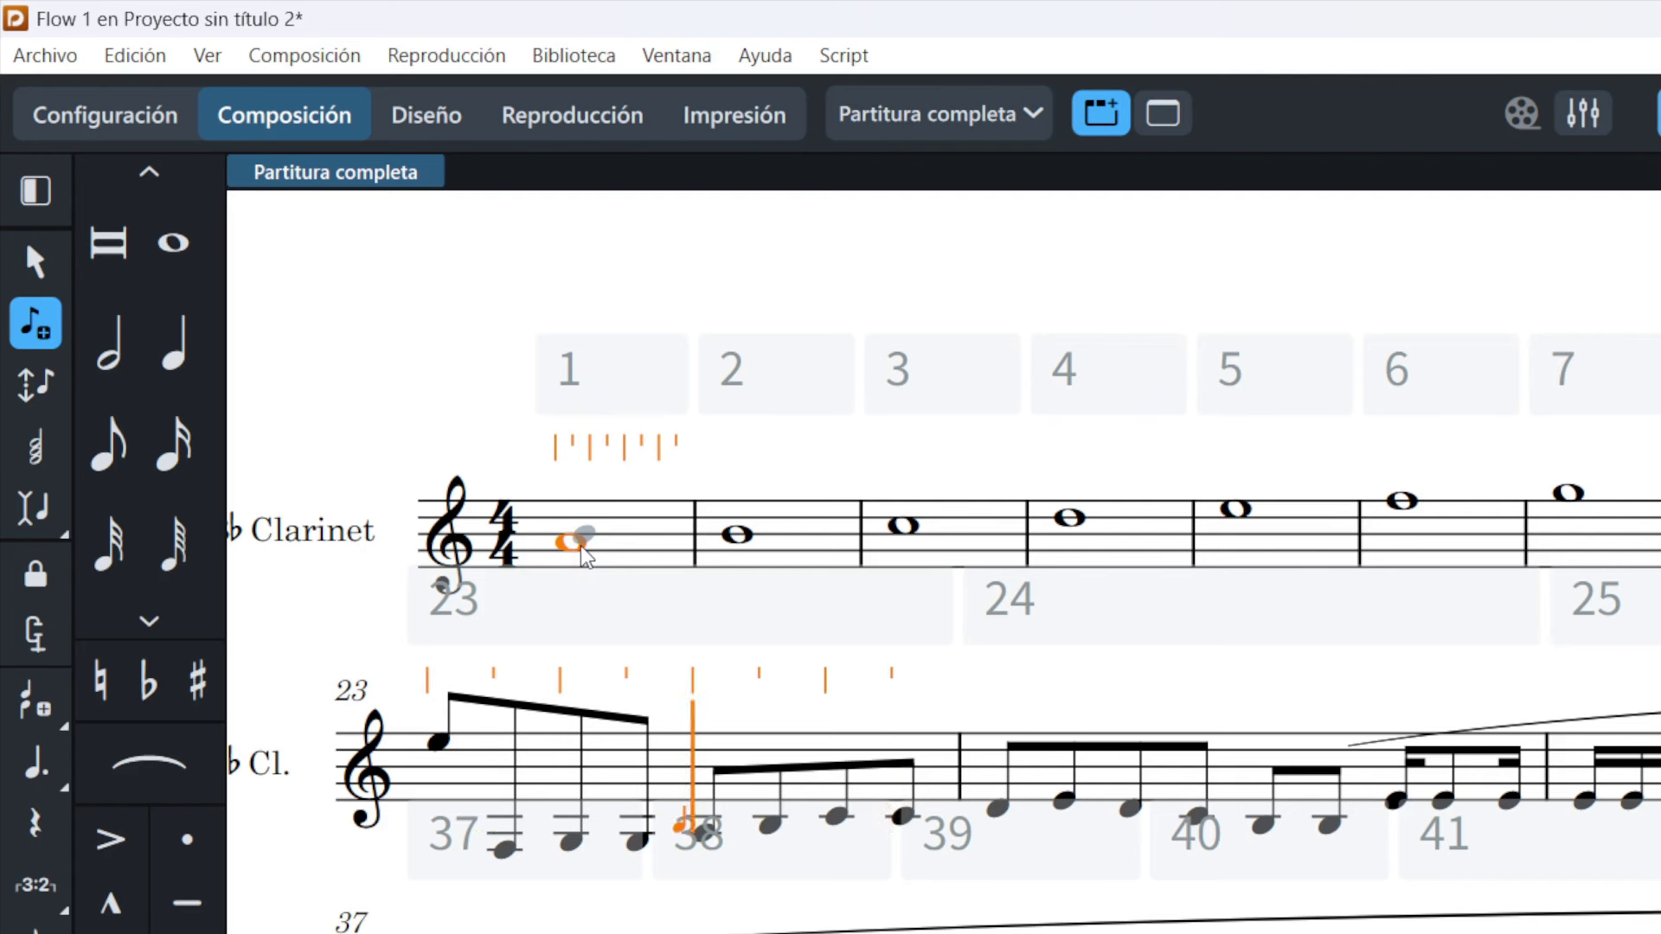
{"action": "key", "text": "Up"}
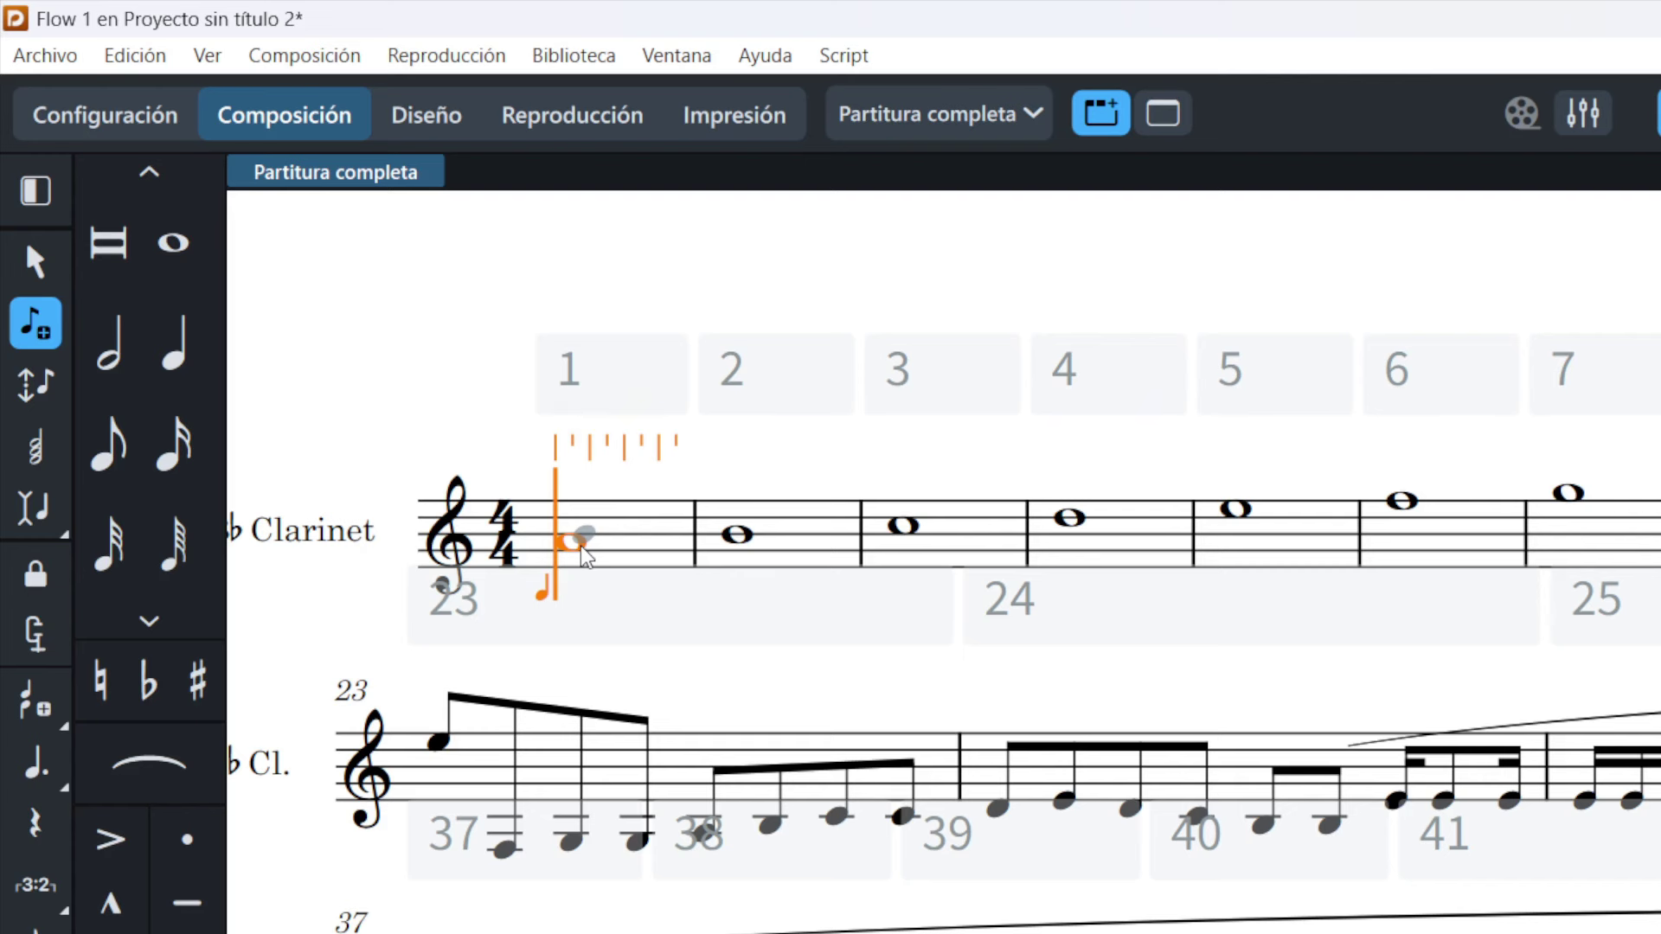
Step: Jump the caret forward bar by bar from bar 1 past bar 5, back again, and onward from bar 23
{"action": "key", "text": "ctrl+Right"}
{"action": "key", "text": "ctrl+Right"}
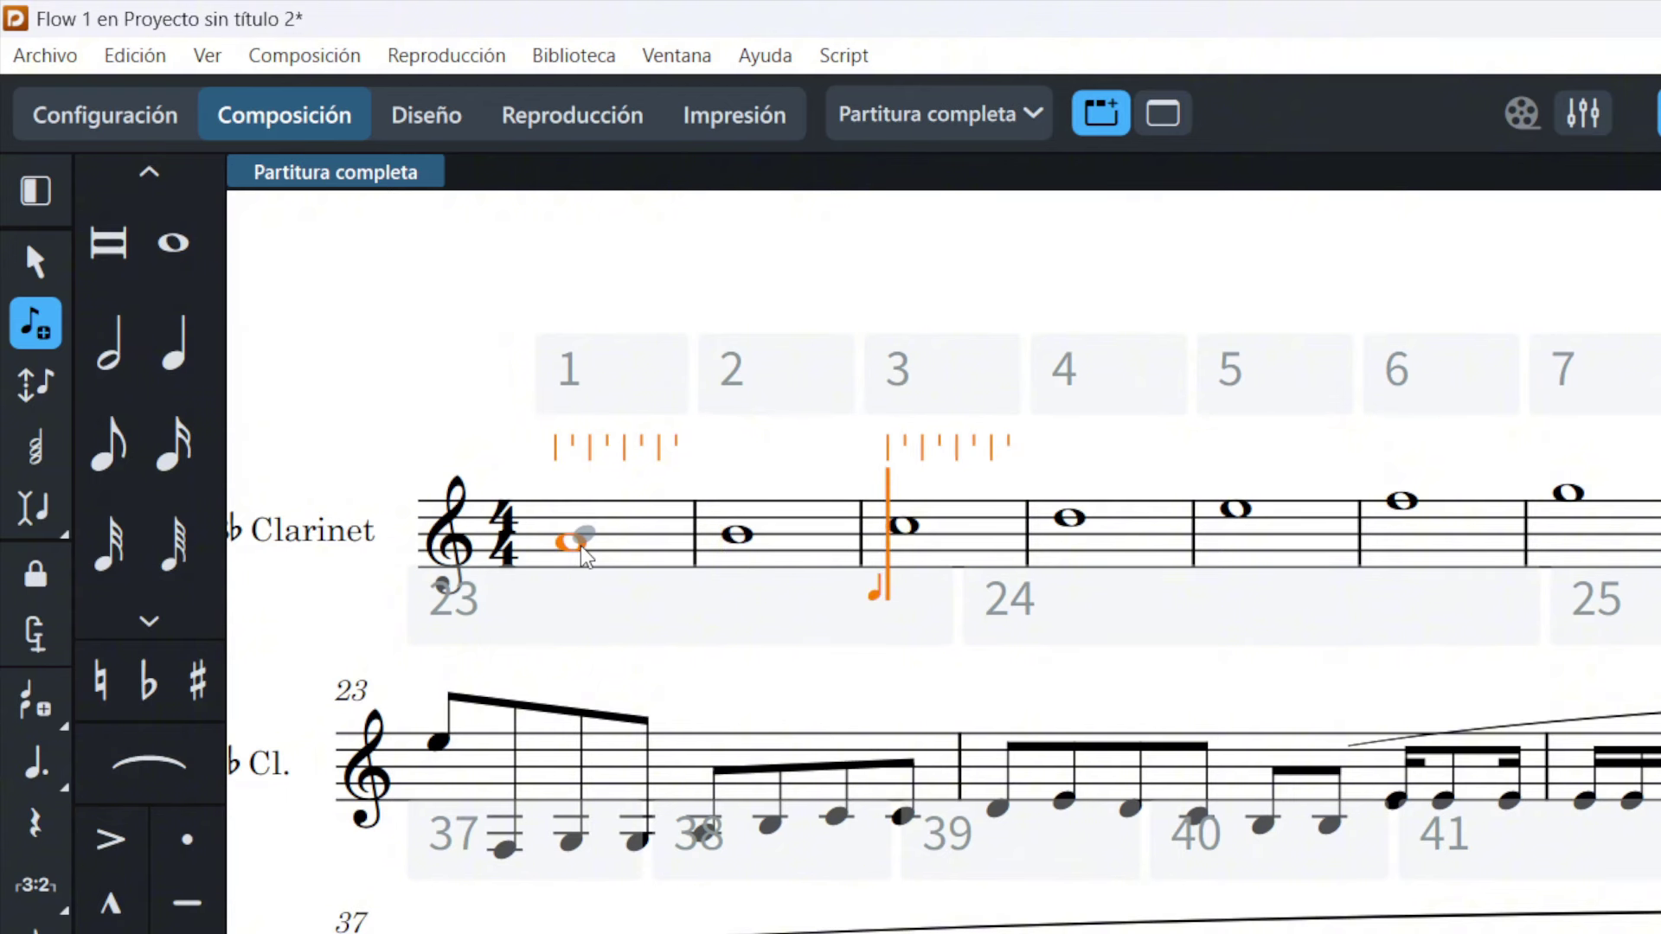
{"action": "key", "text": "ctrl+Right"}
{"action": "key", "text": "ctrl+Right"}
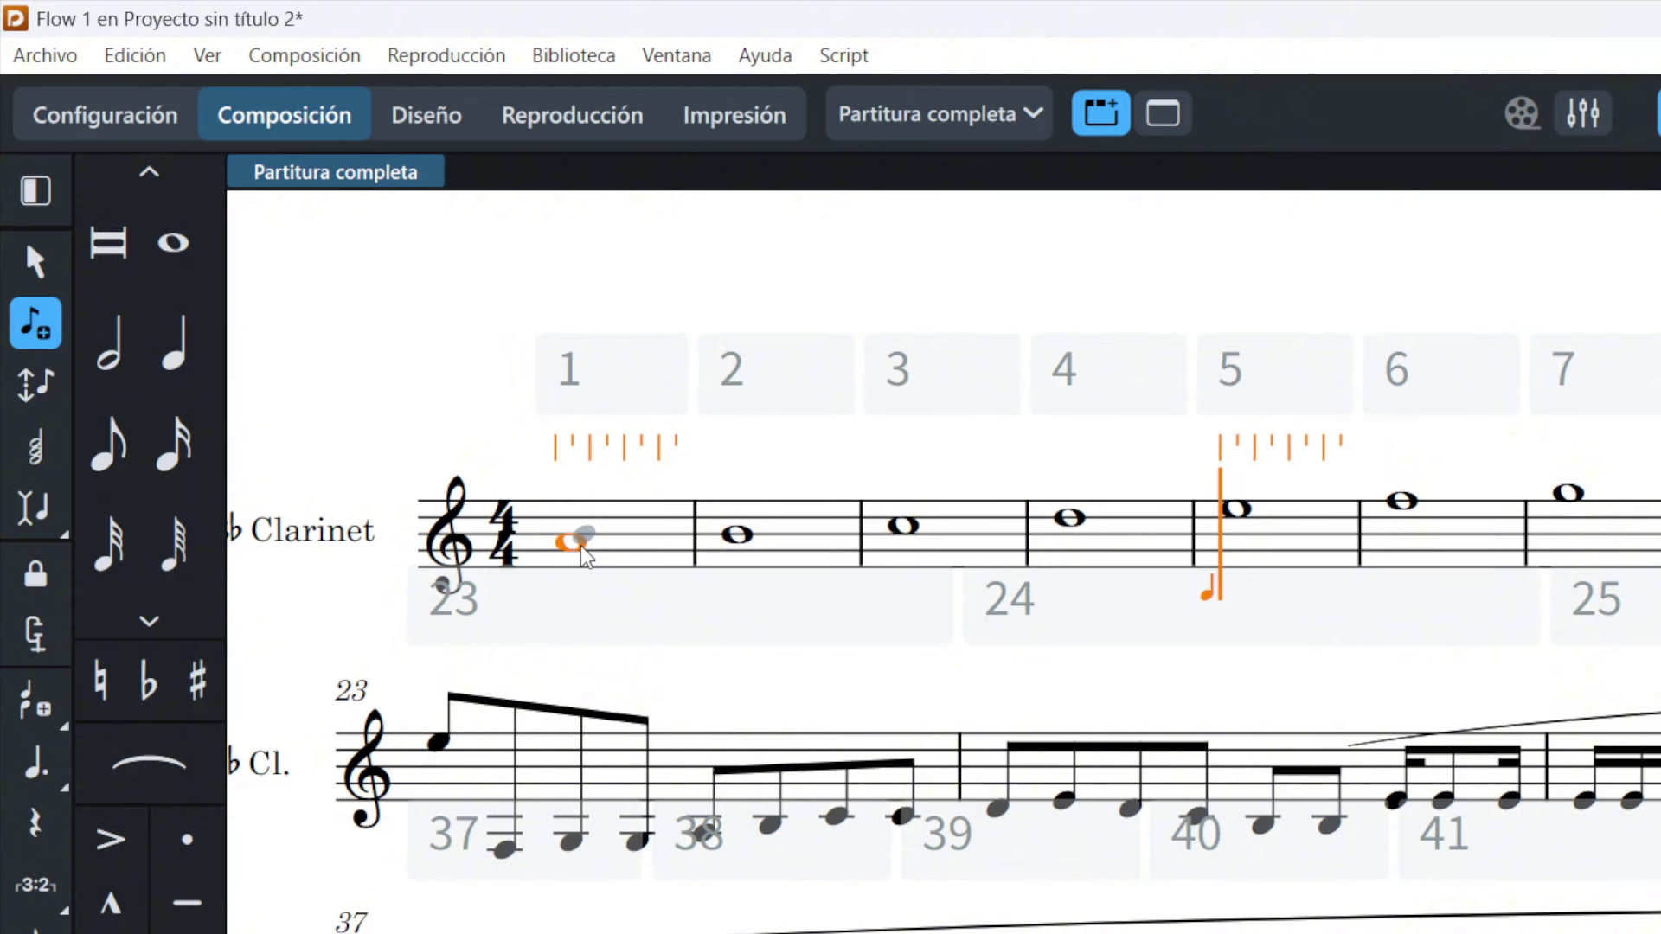
{"action": "key", "text": "ctrl+Right"}
{"action": "key", "text": "ctrl+Left"}
{"action": "key", "text": "ctrl+Left"}
{"action": "key", "text": "ctrl+Left"}
{"action": "key", "text": "ctrl+Left"}
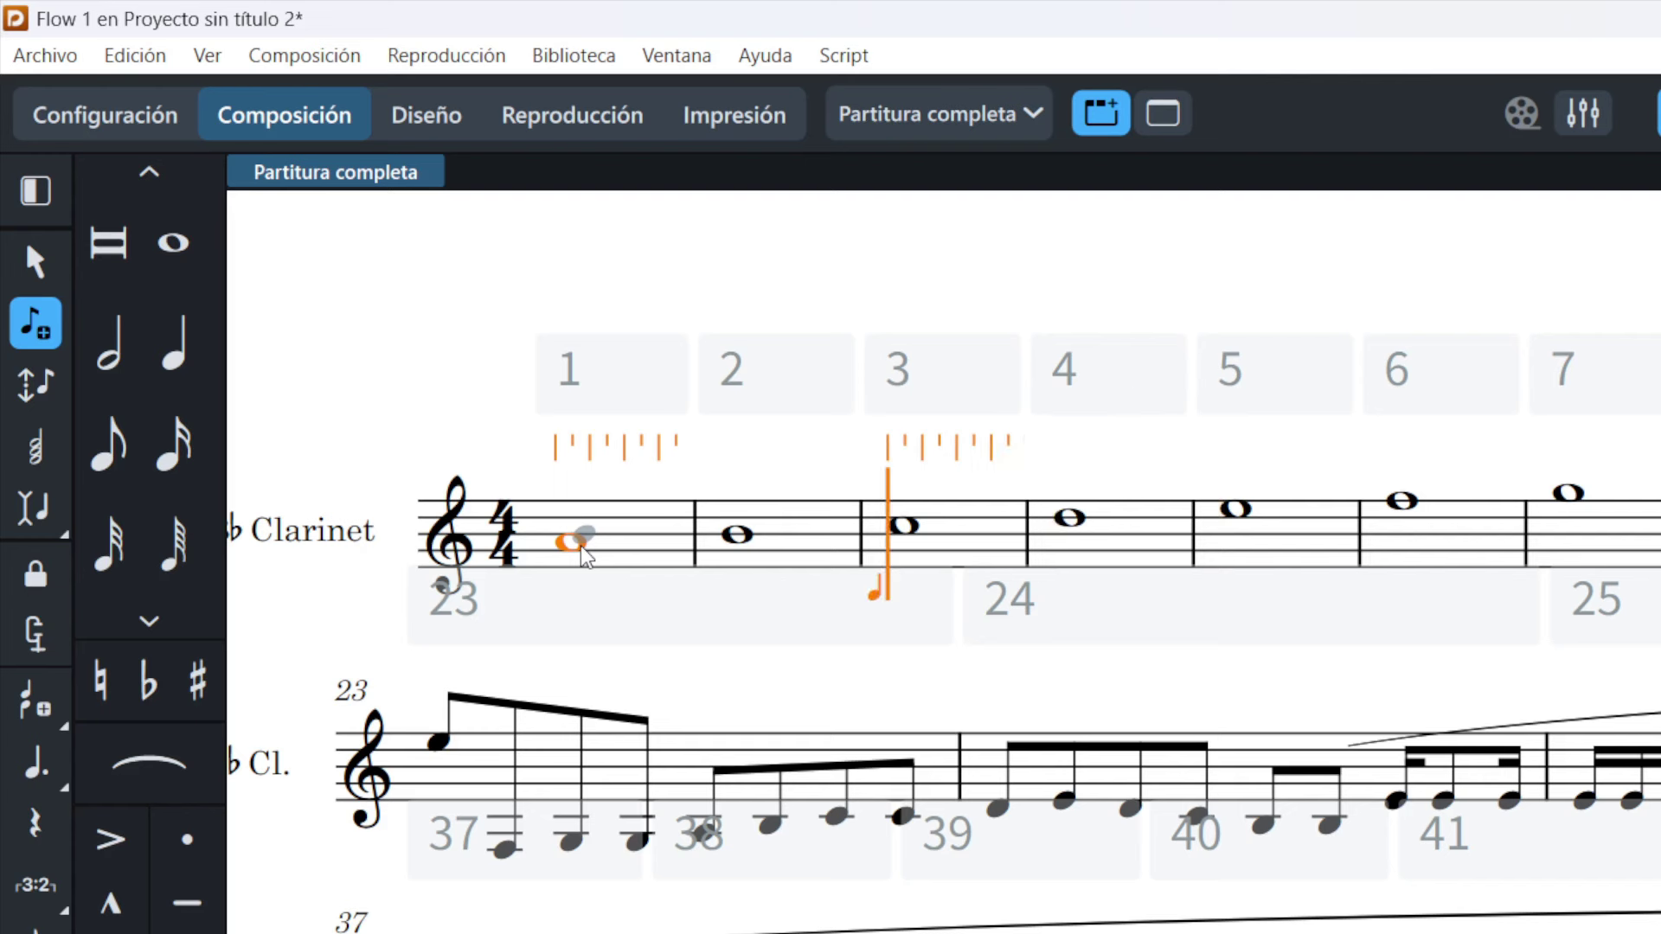
{"action": "key", "text": "ctrl+Left"}
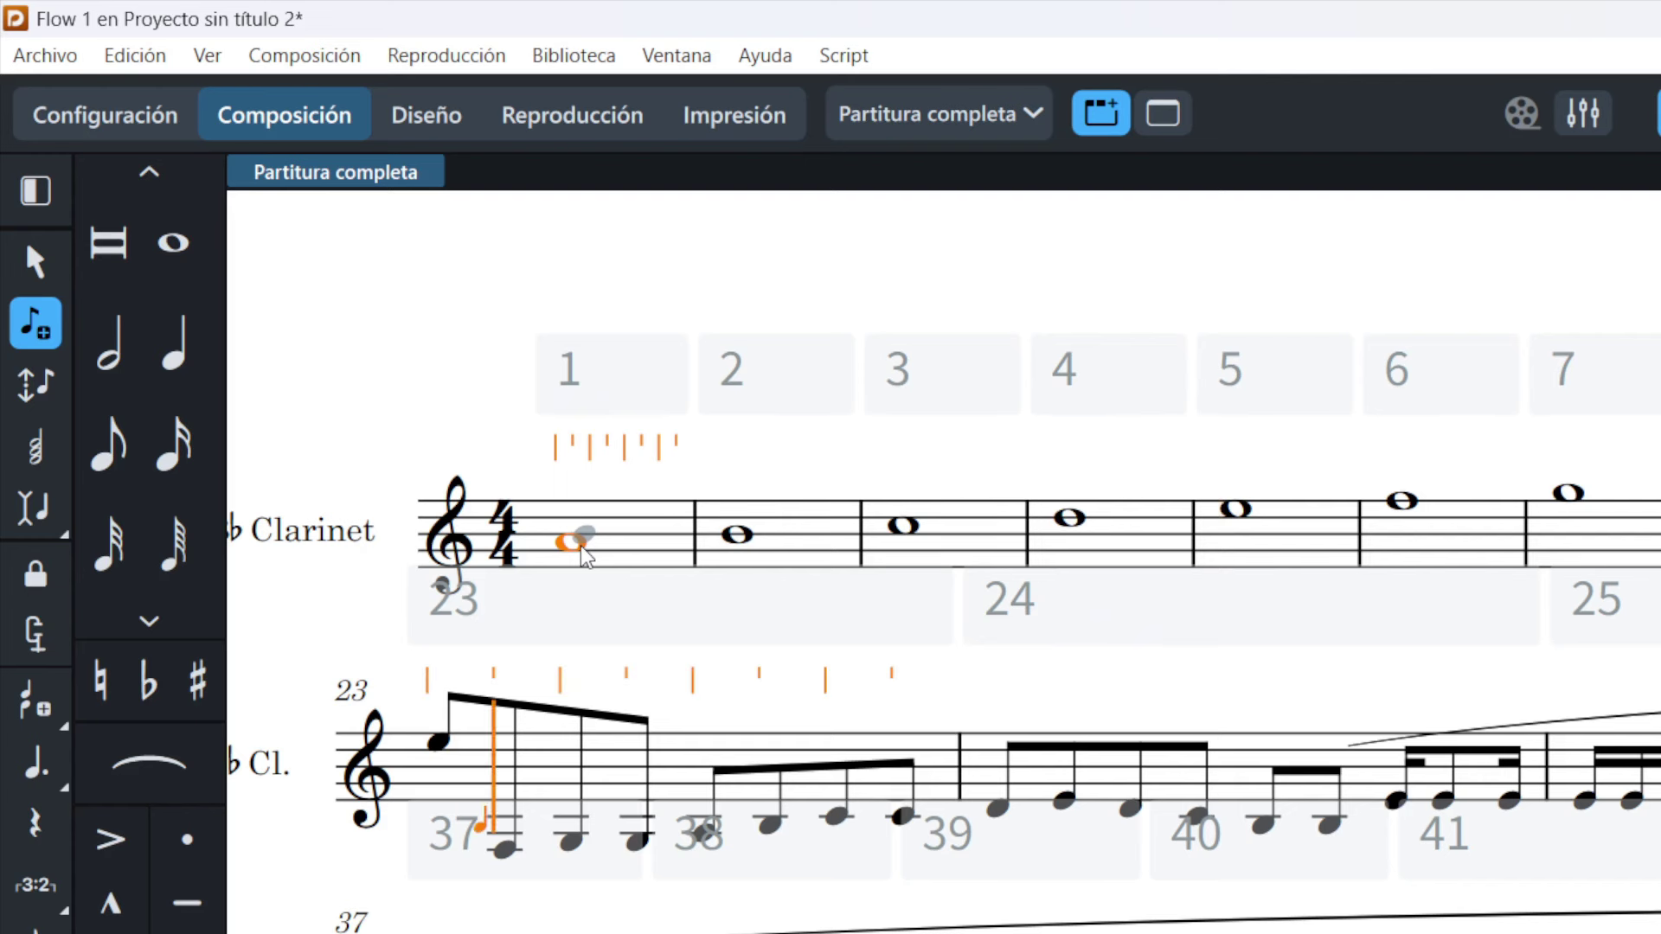
{"action": "key", "text": "ctrl+Right"}
{"action": "key", "text": "ctrl+Right"}
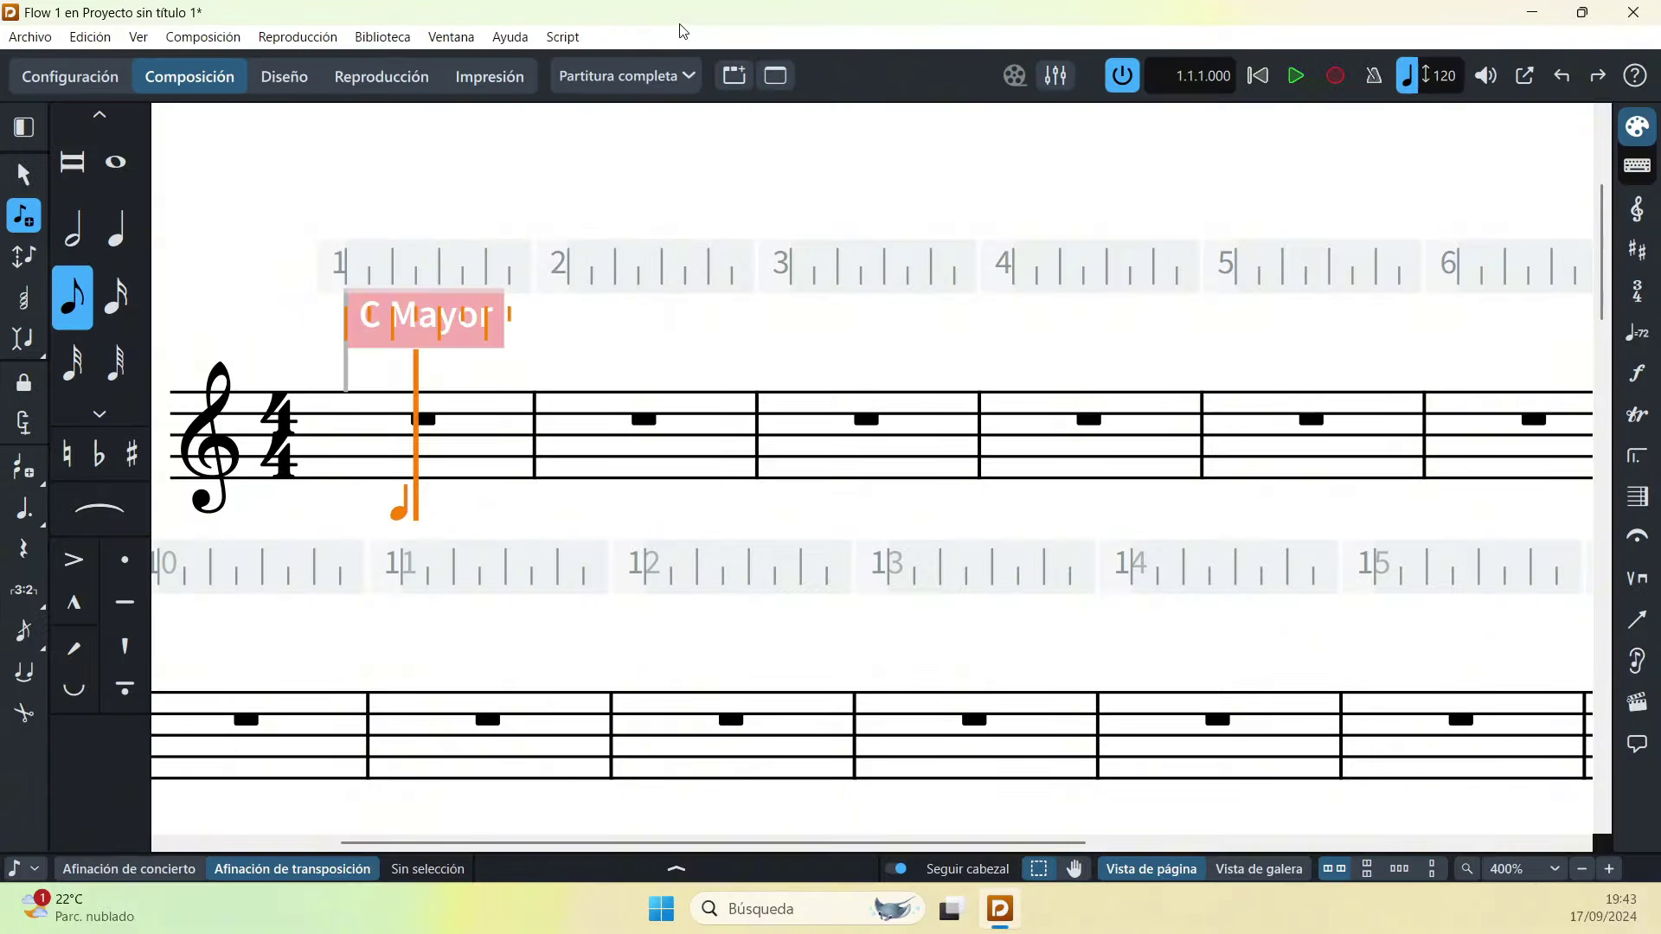
Step: In the C Mayor flow, enter eighth-note E4s on beats 1 and 3 of bar 1
{"action": "key", "text": "Left"}
{"action": "key", "text": "Left"}
{"action": "key", "text": "Left"}
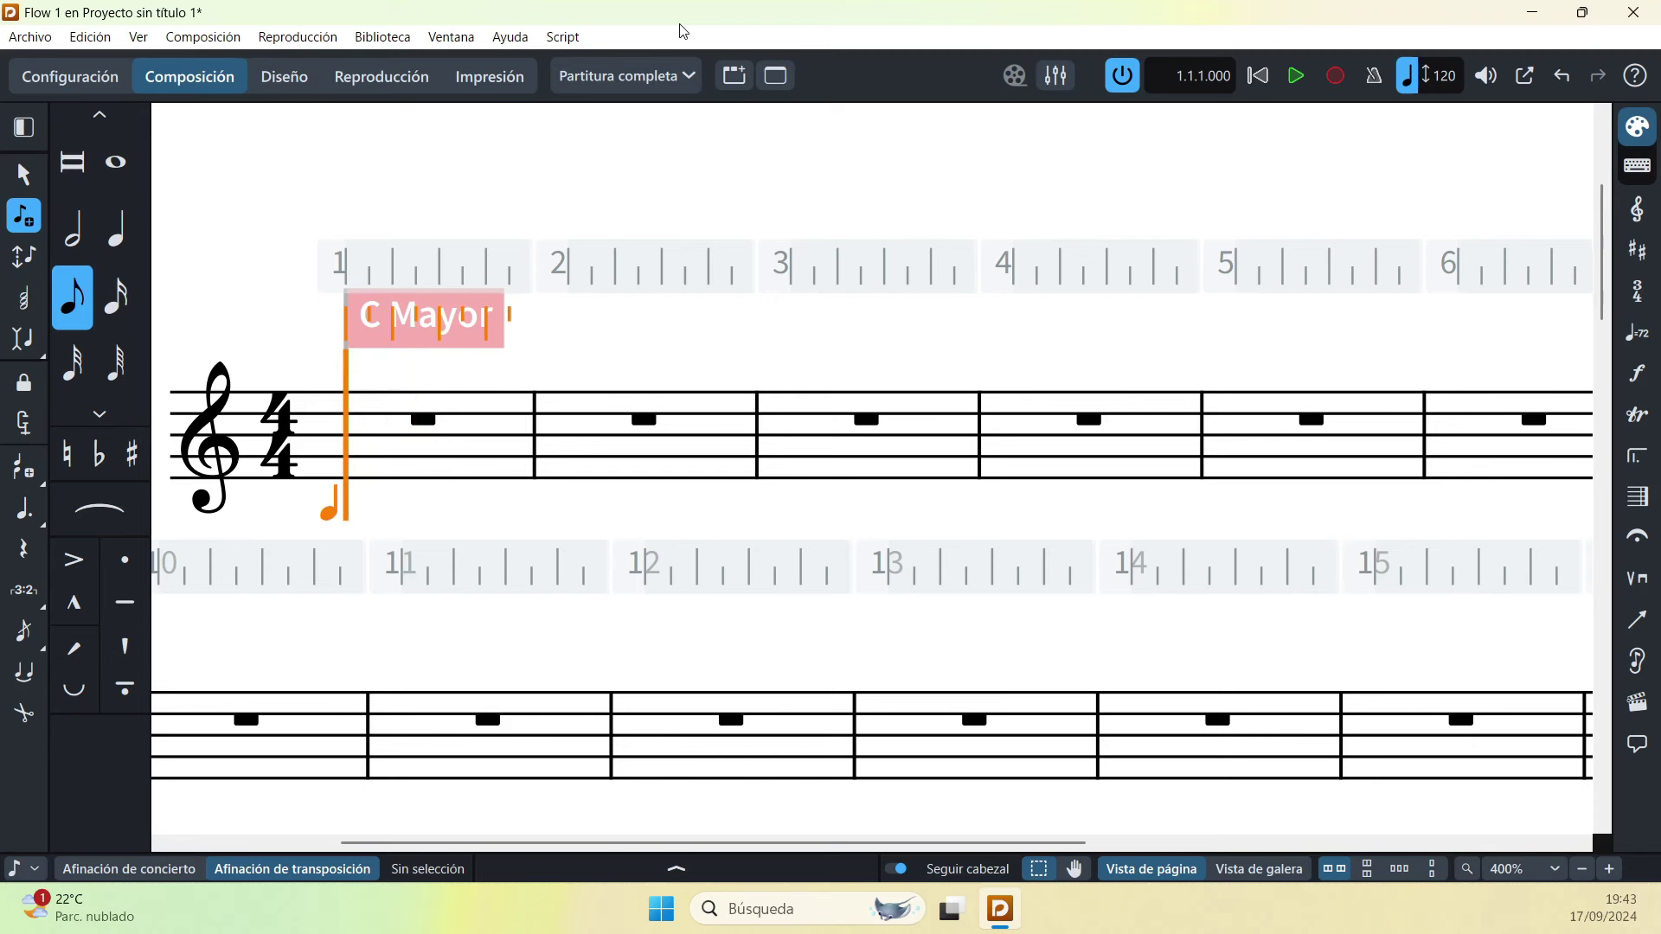
{"action": "key", "text": "e"}
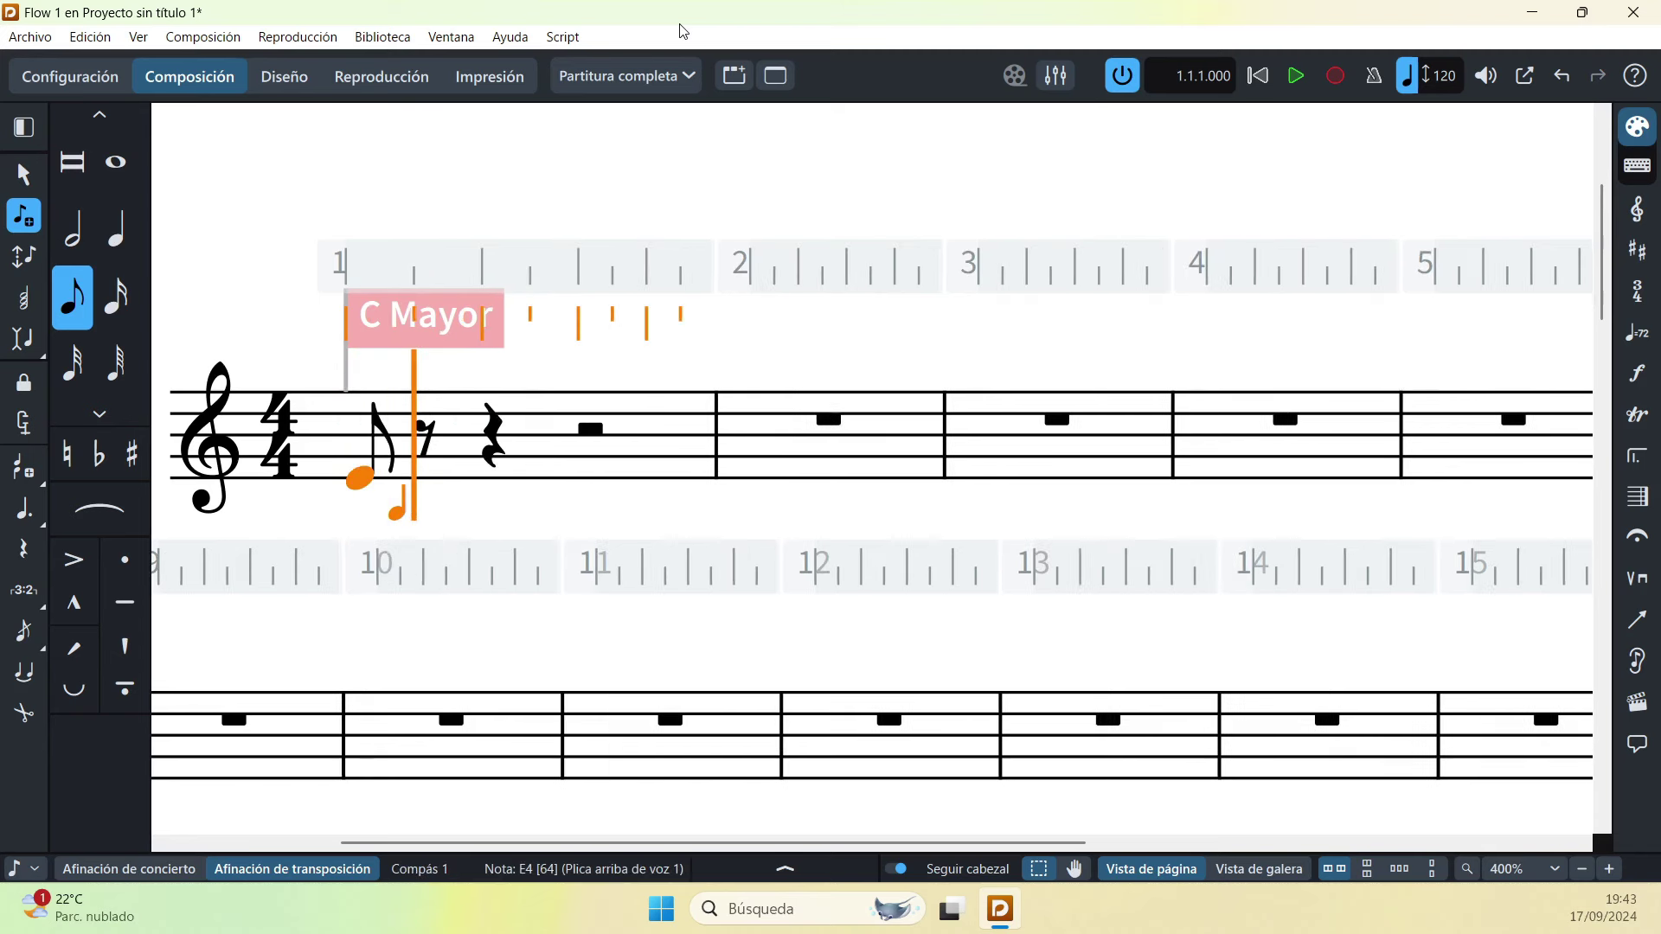
{"action": "key", "text": "Right"}
{"action": "key", "text": "Right"}
{"action": "key", "text": "Right"}
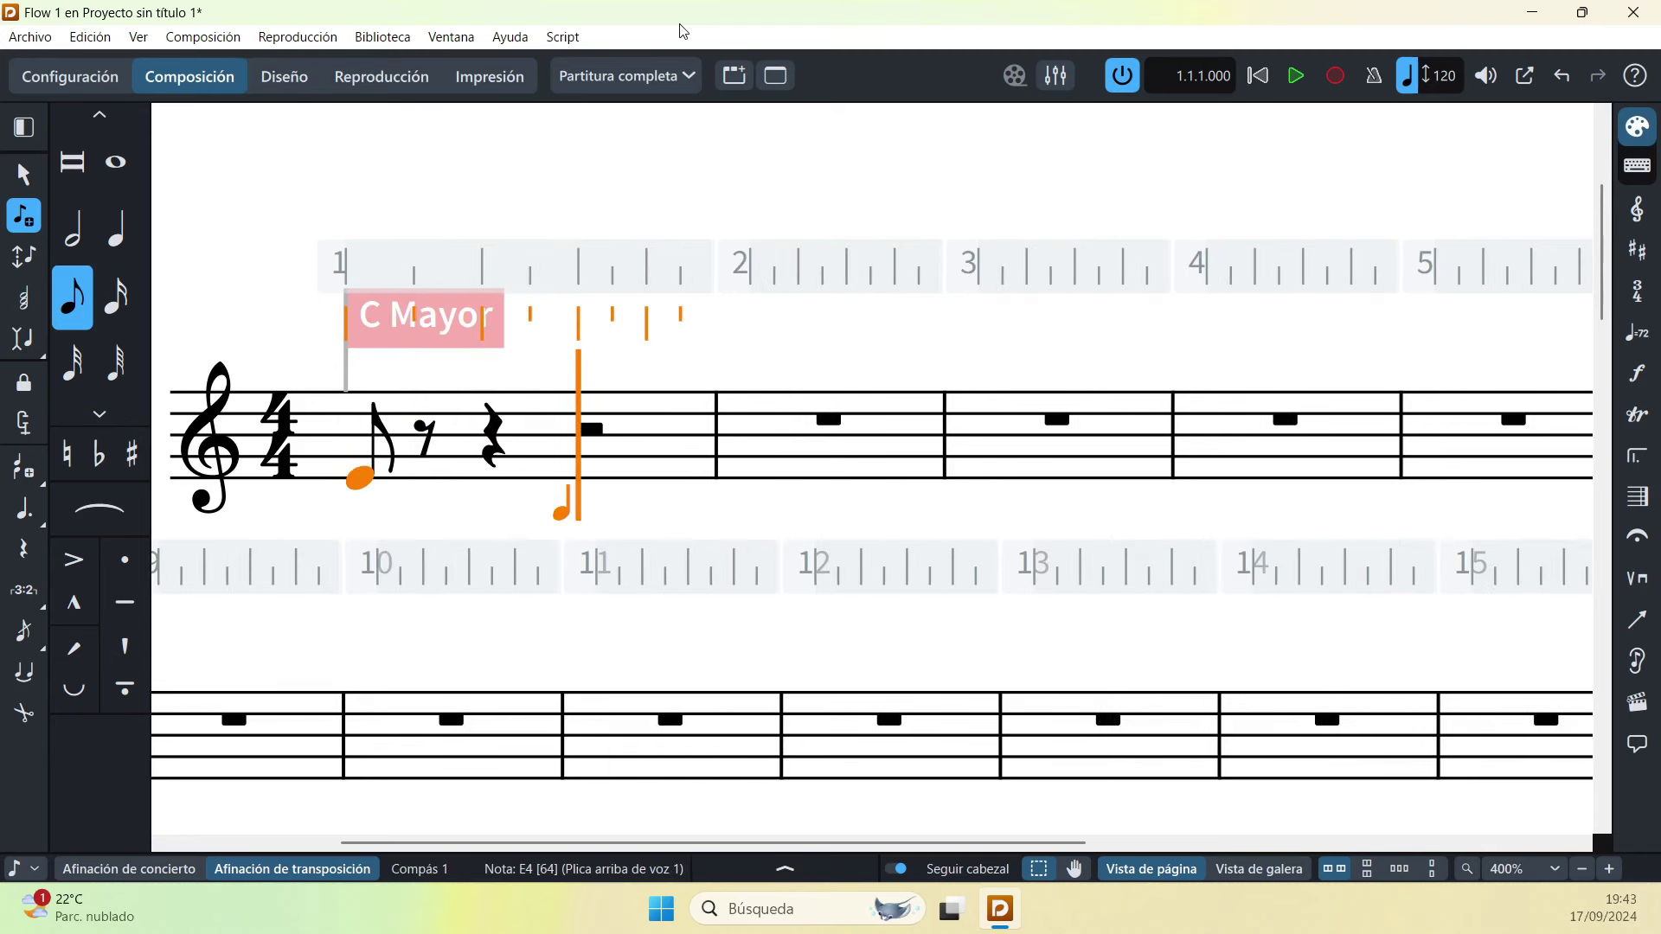
{"action": "key", "text": "e"}
Step: Enter eighth-note E4s on beats 1 and 3 of bar 2, advancing the caret over the rests between them
{"action": "key", "text": "Right"}
{"action": "key", "text": "Right"}
{"action": "key", "text": "Right"}
{"action": "key", "text": "e"}
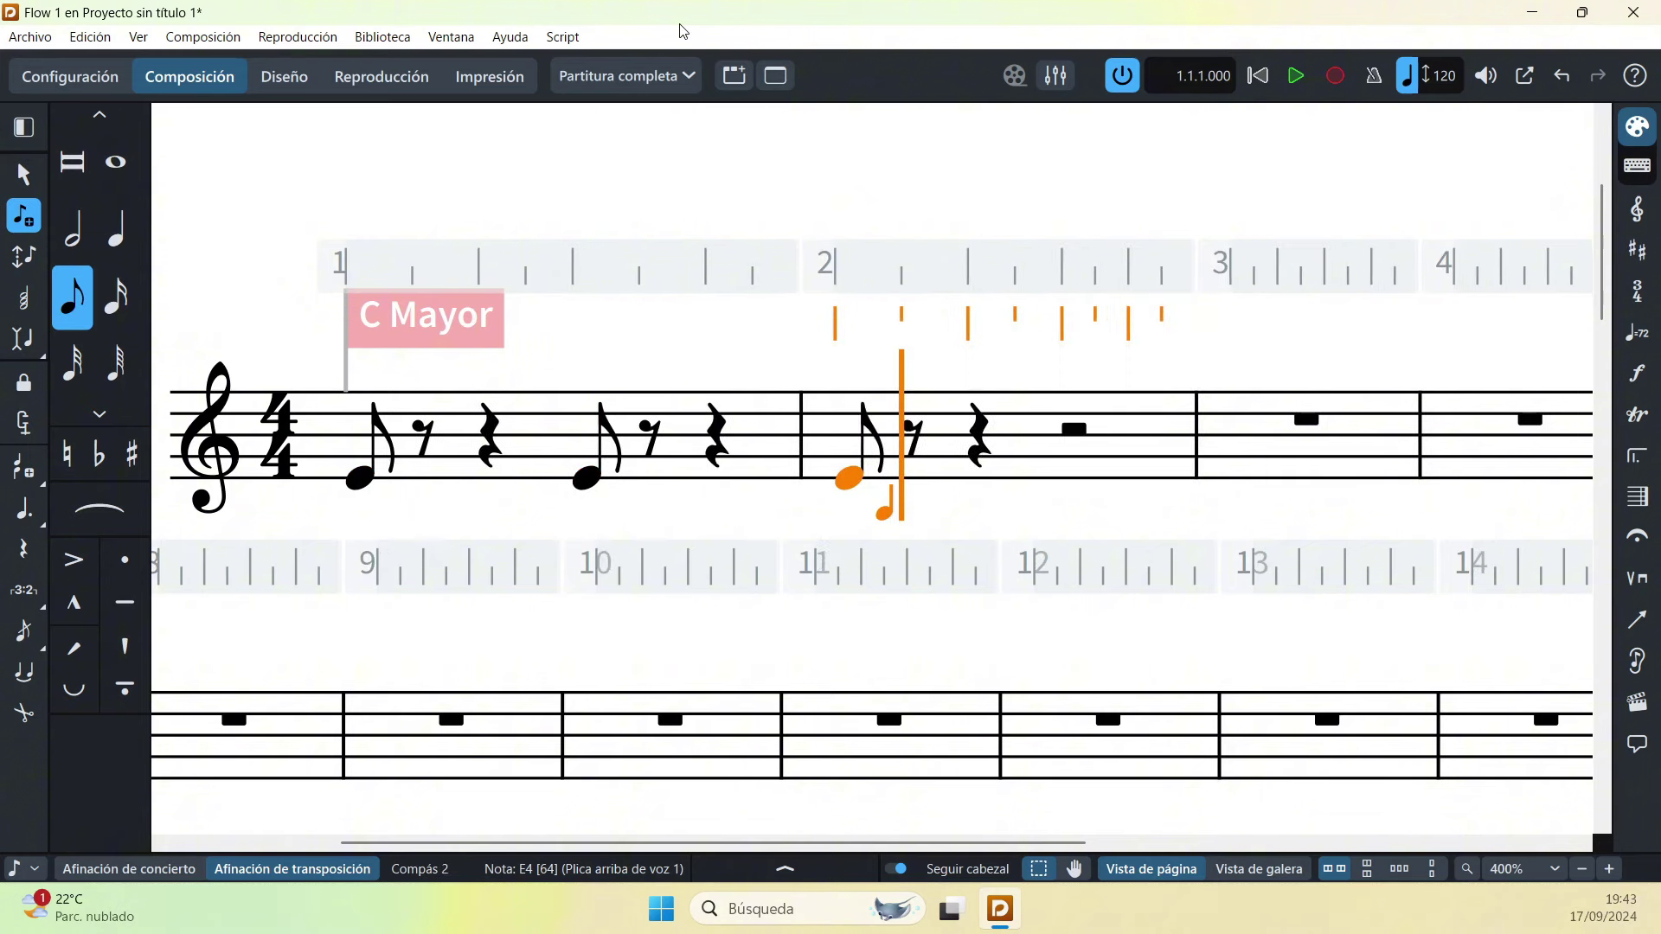
{"action": "key", "text": "Right"}
{"action": "key", "text": "Right"}
{"action": "key", "text": "Right"}
{"action": "key", "text": "e"}
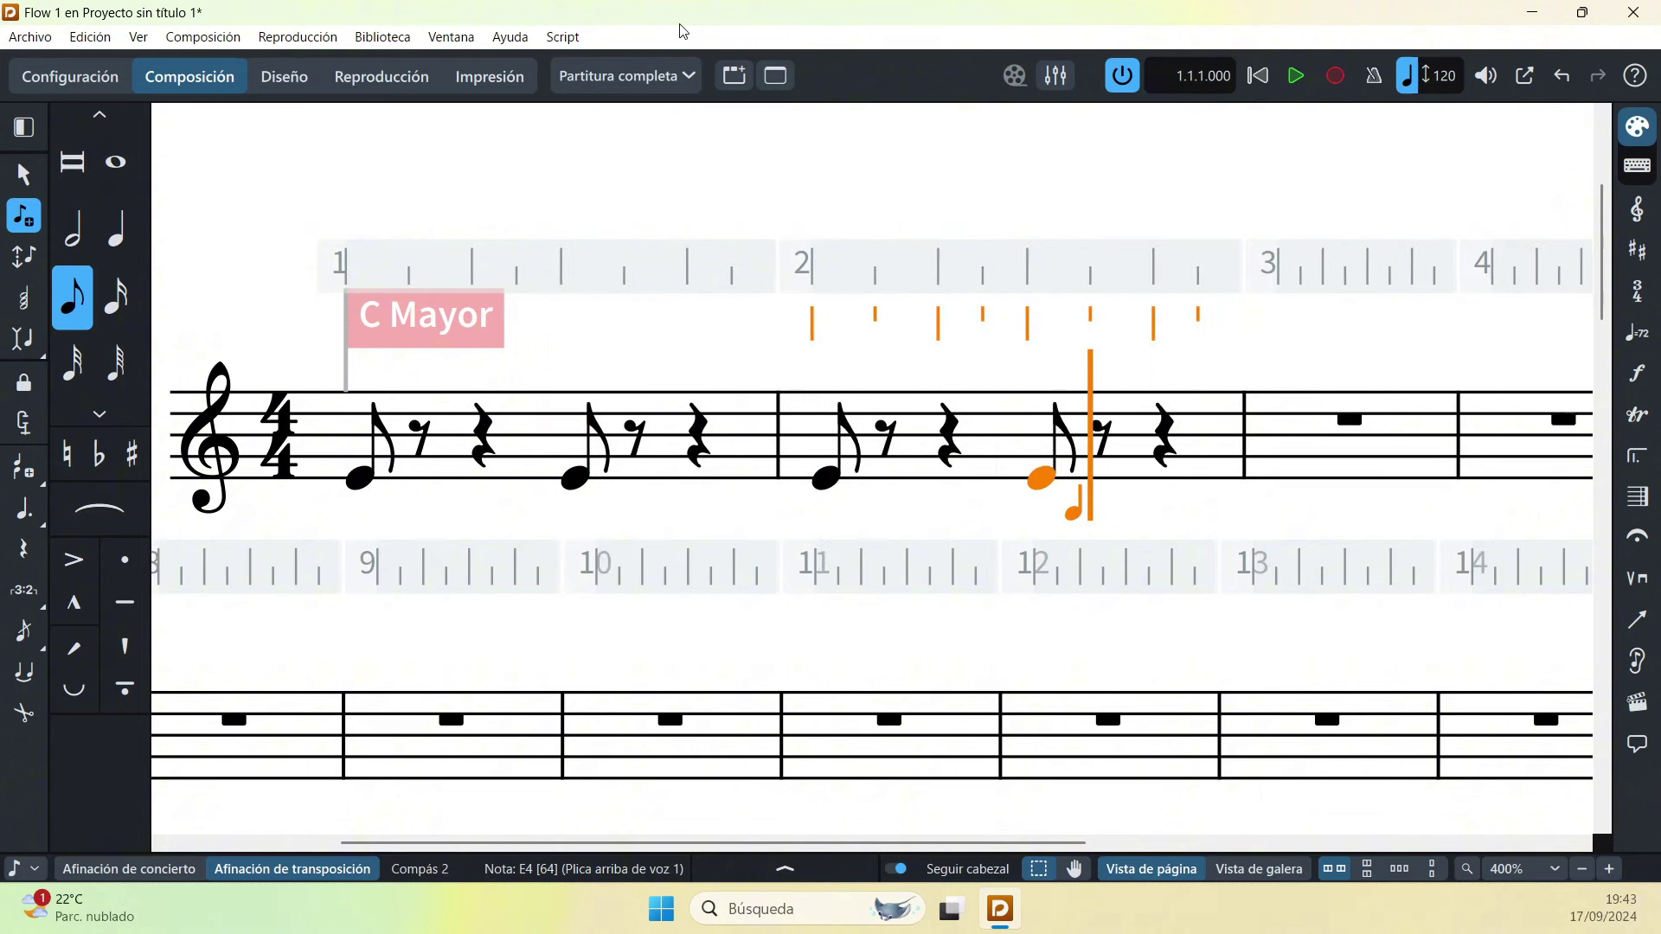
Step: Advance the caret to bar 3 and enter an eighth-note E4 on its first beat
{"action": "key", "text": "Right"}
{"action": "key", "text": "Right"}
{"action": "key", "text": "Right"}
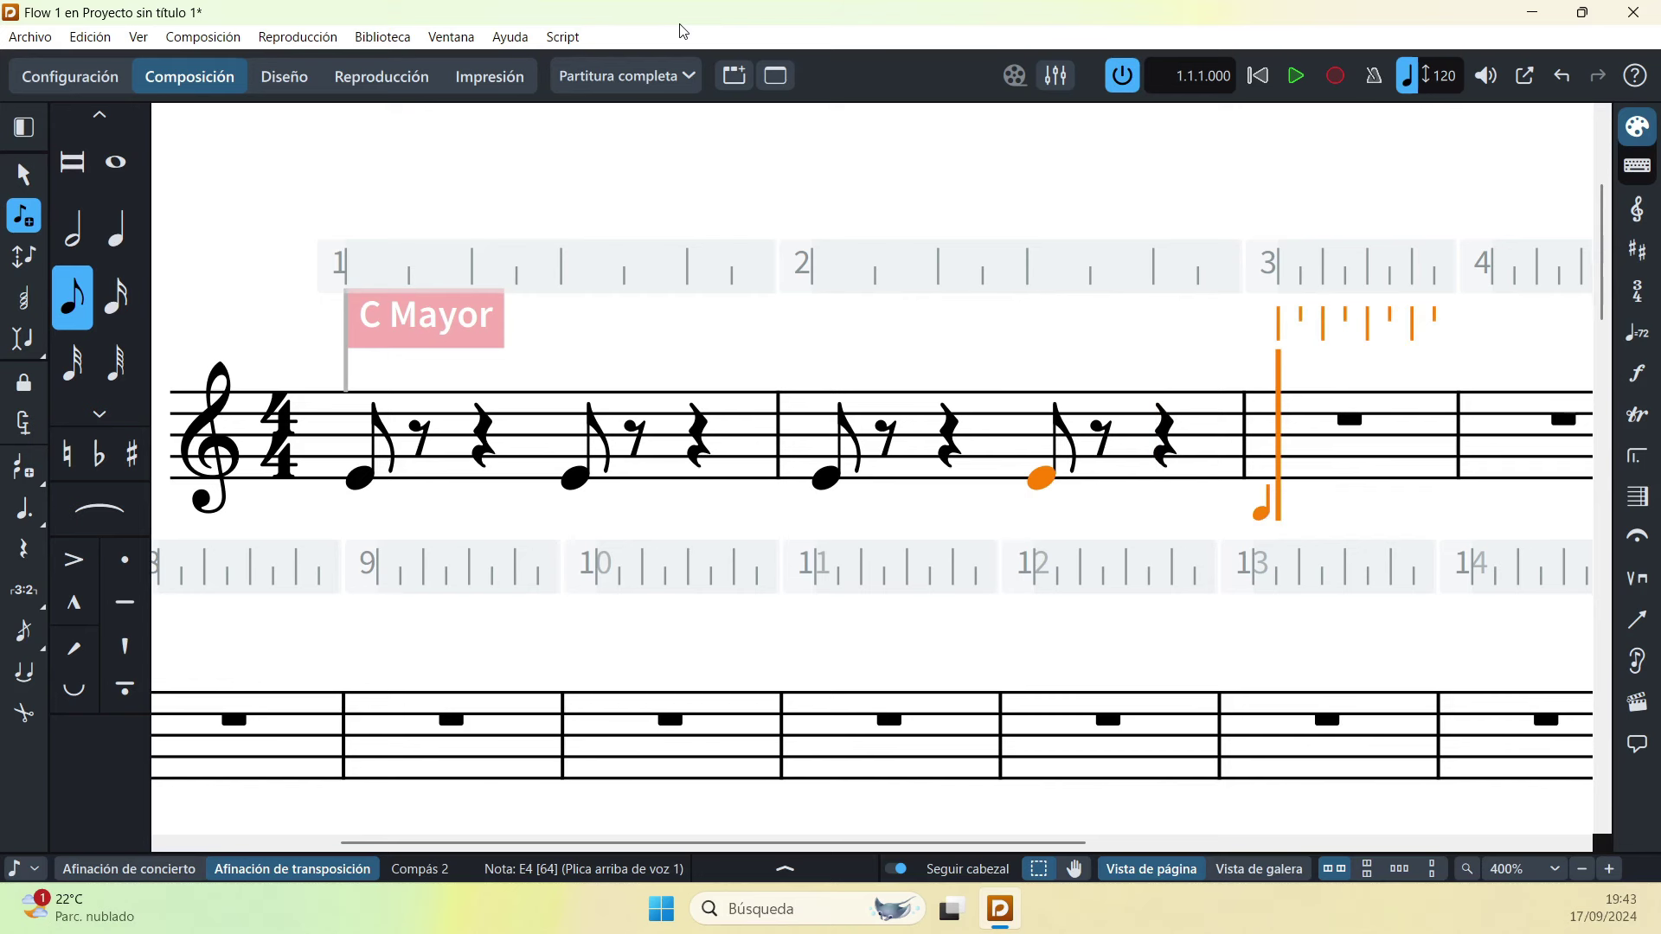
{"action": "key", "text": "e"}
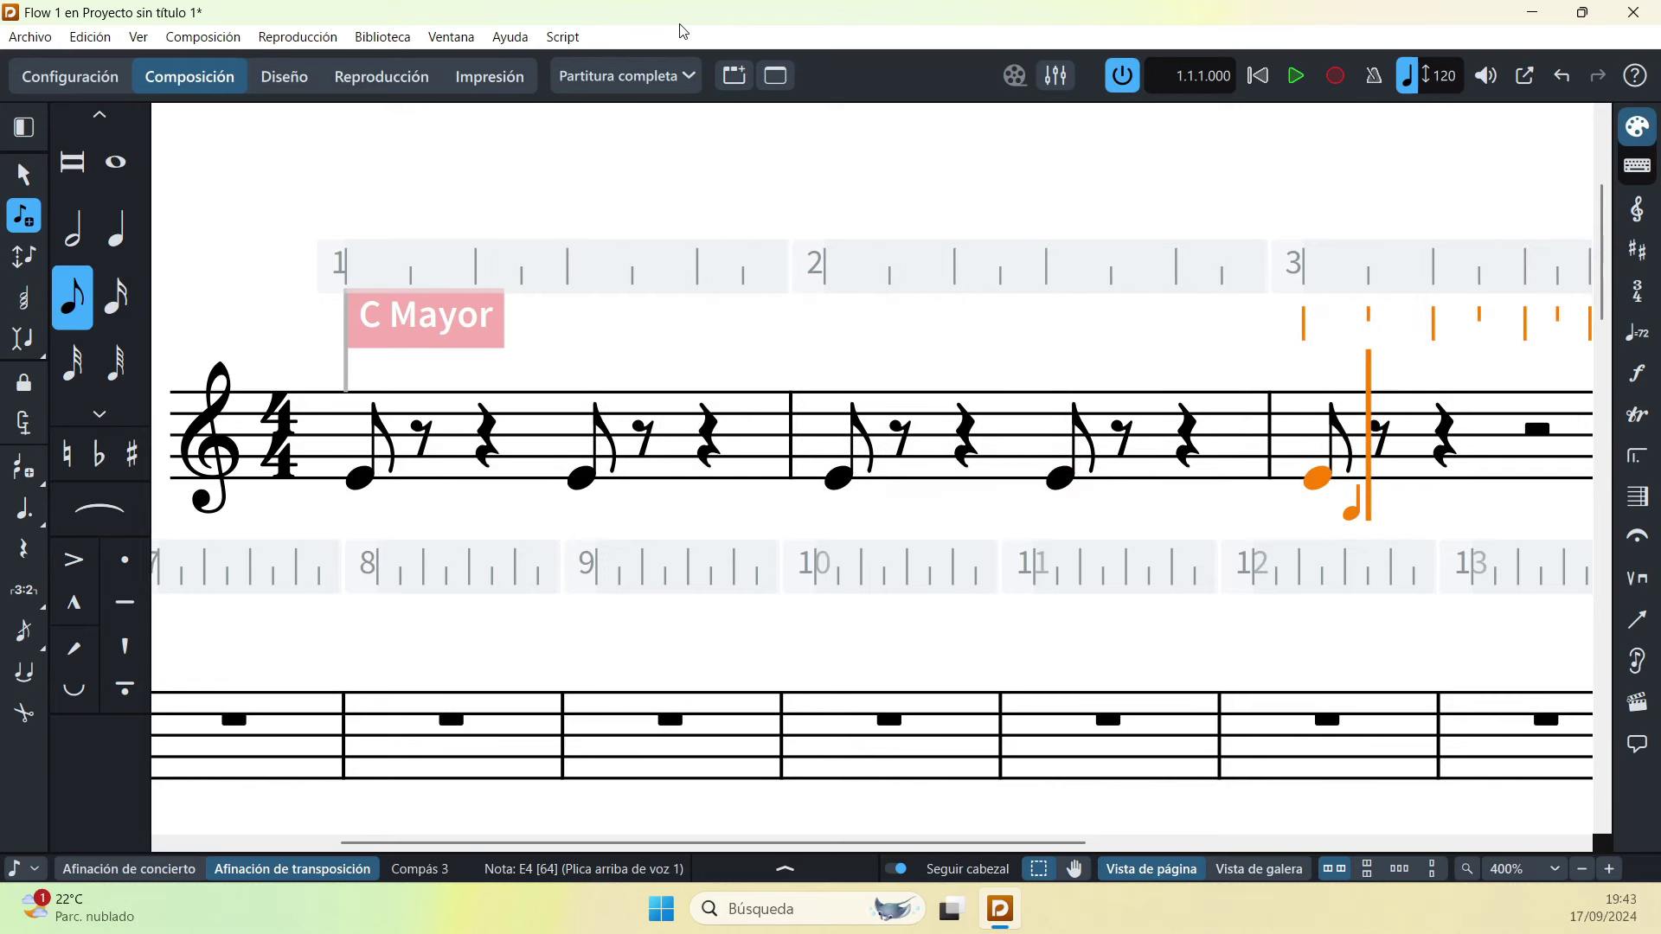
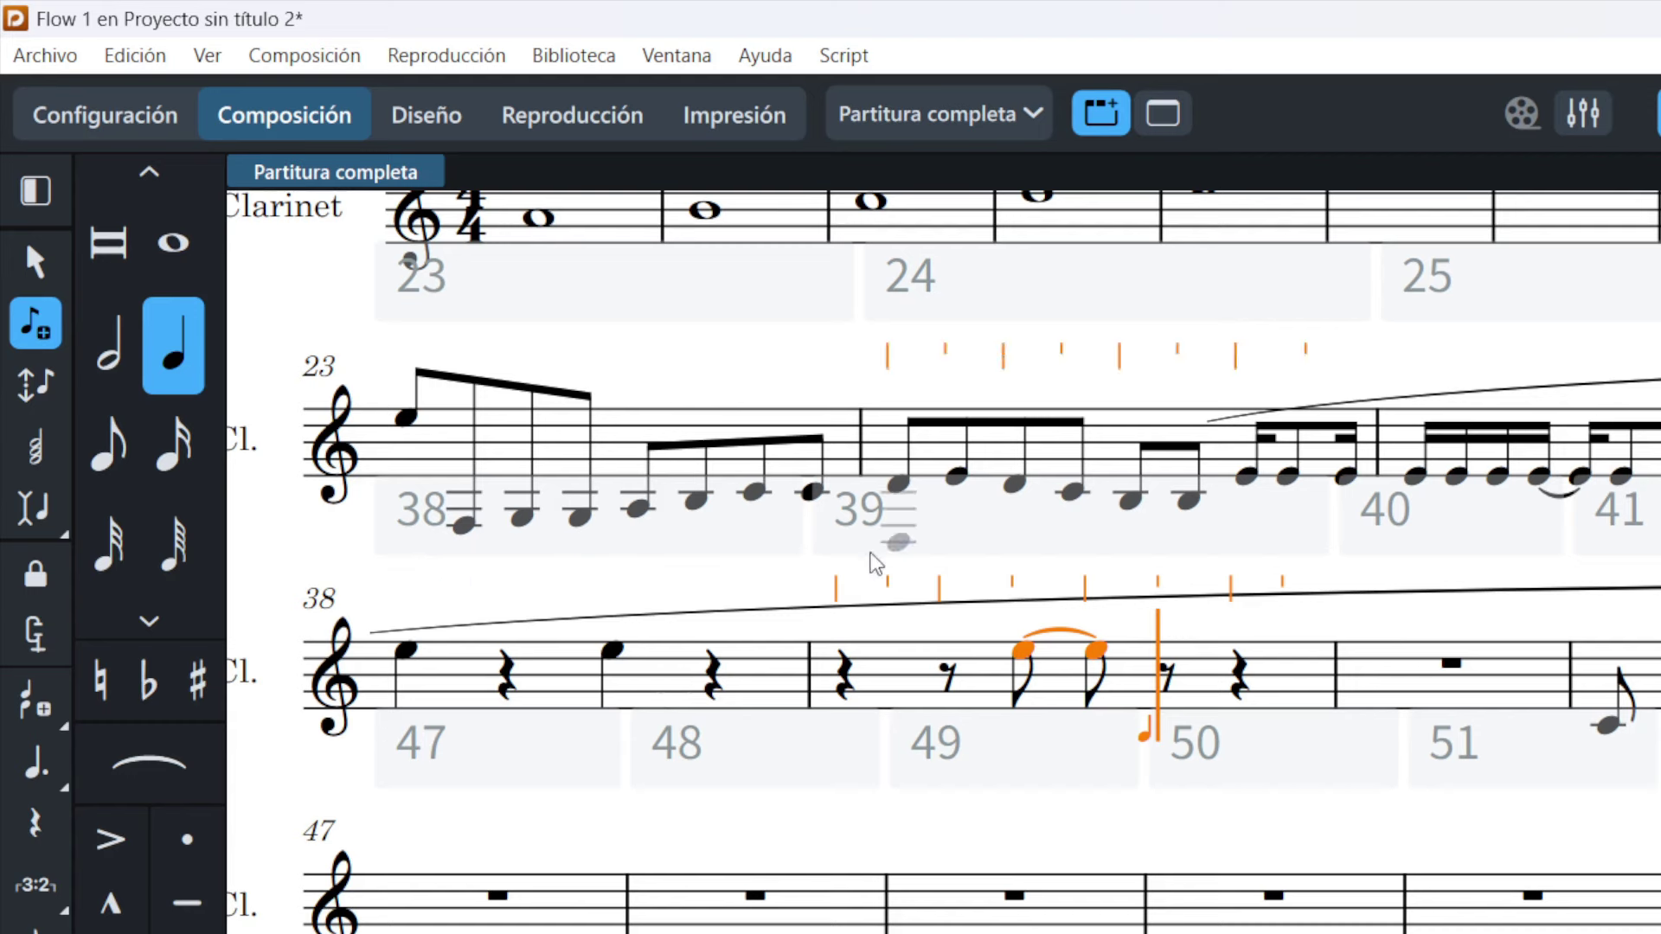
Step: Leave note input in the clarinet score and undo the rhythmic shift of the quarter-note E in bar 39
{"action": "key", "text": "Escape"}
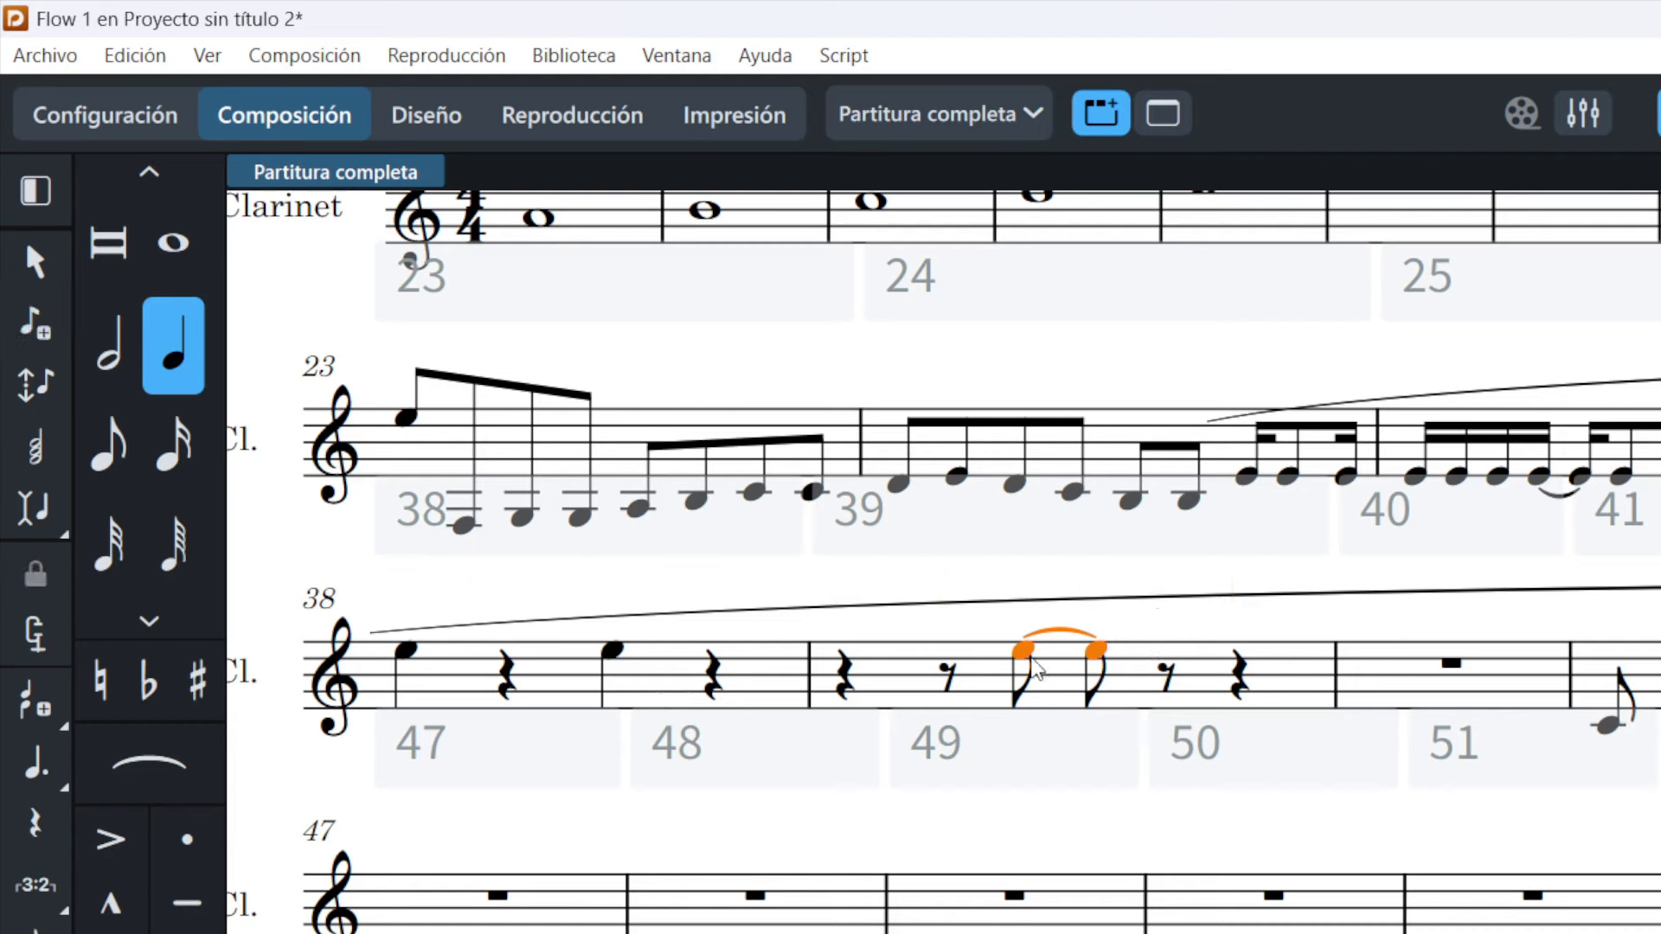
{"action": "double_click", "coordinate": [945, 670]}
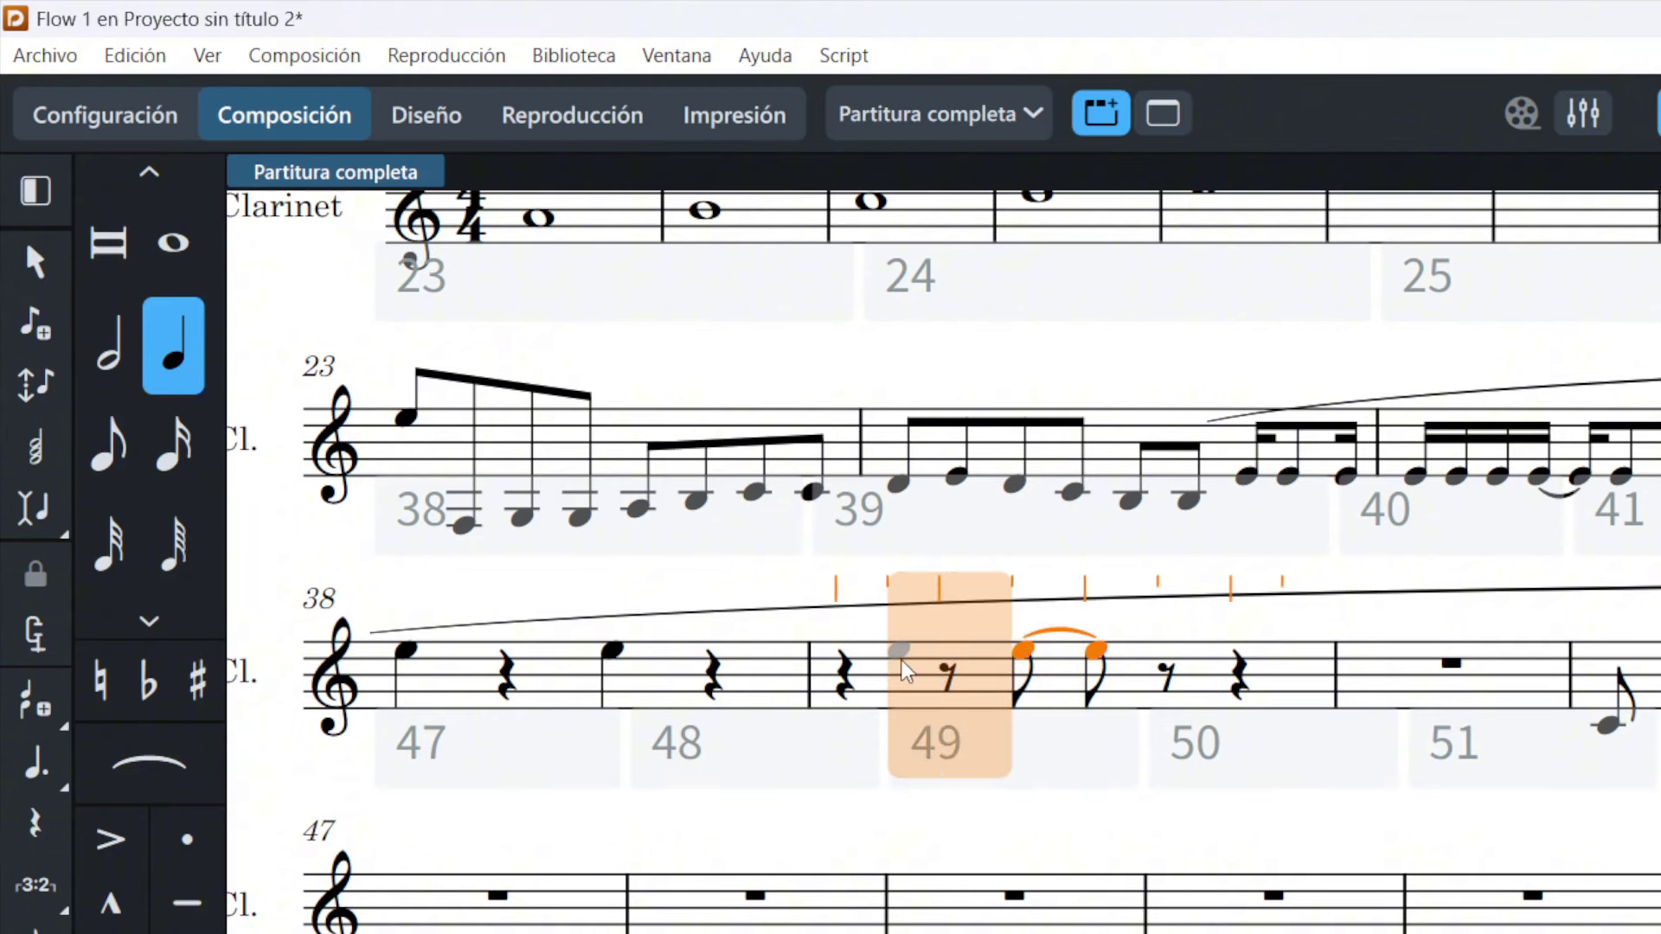
{"action": "key", "text": "Escape"}
{"action": "key", "text": "ctrl+z"}
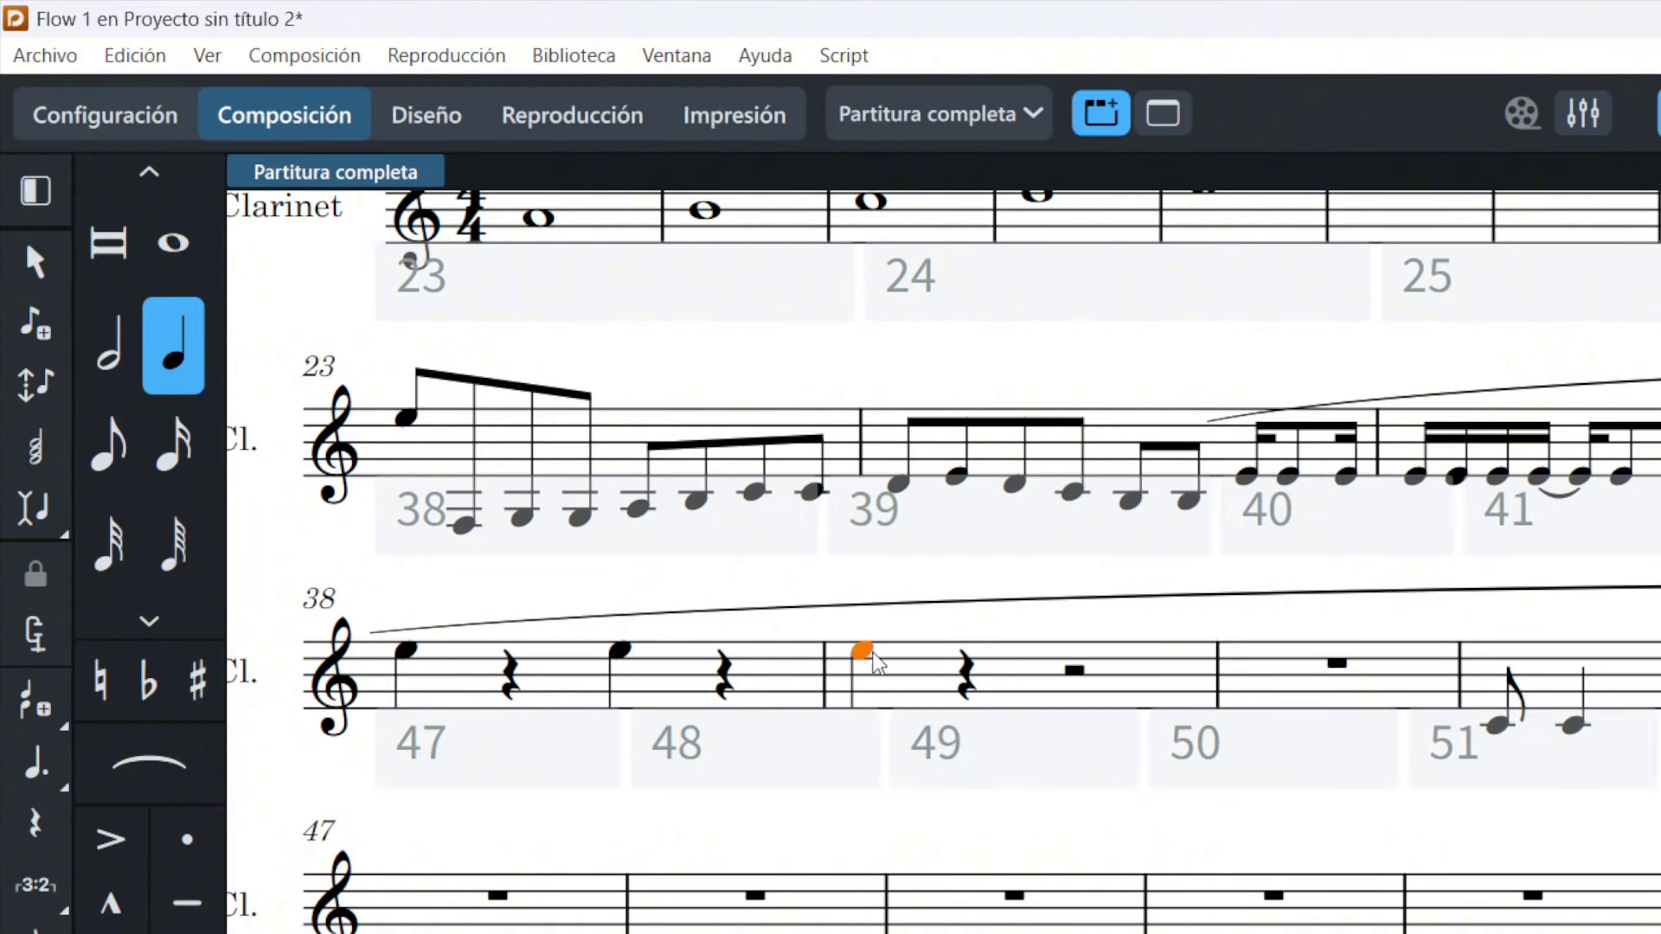
Step: Shift the quarter-note E in bar 39 to the right by five eighth-note grid positions
{"action": "key", "text": "shift+n"}
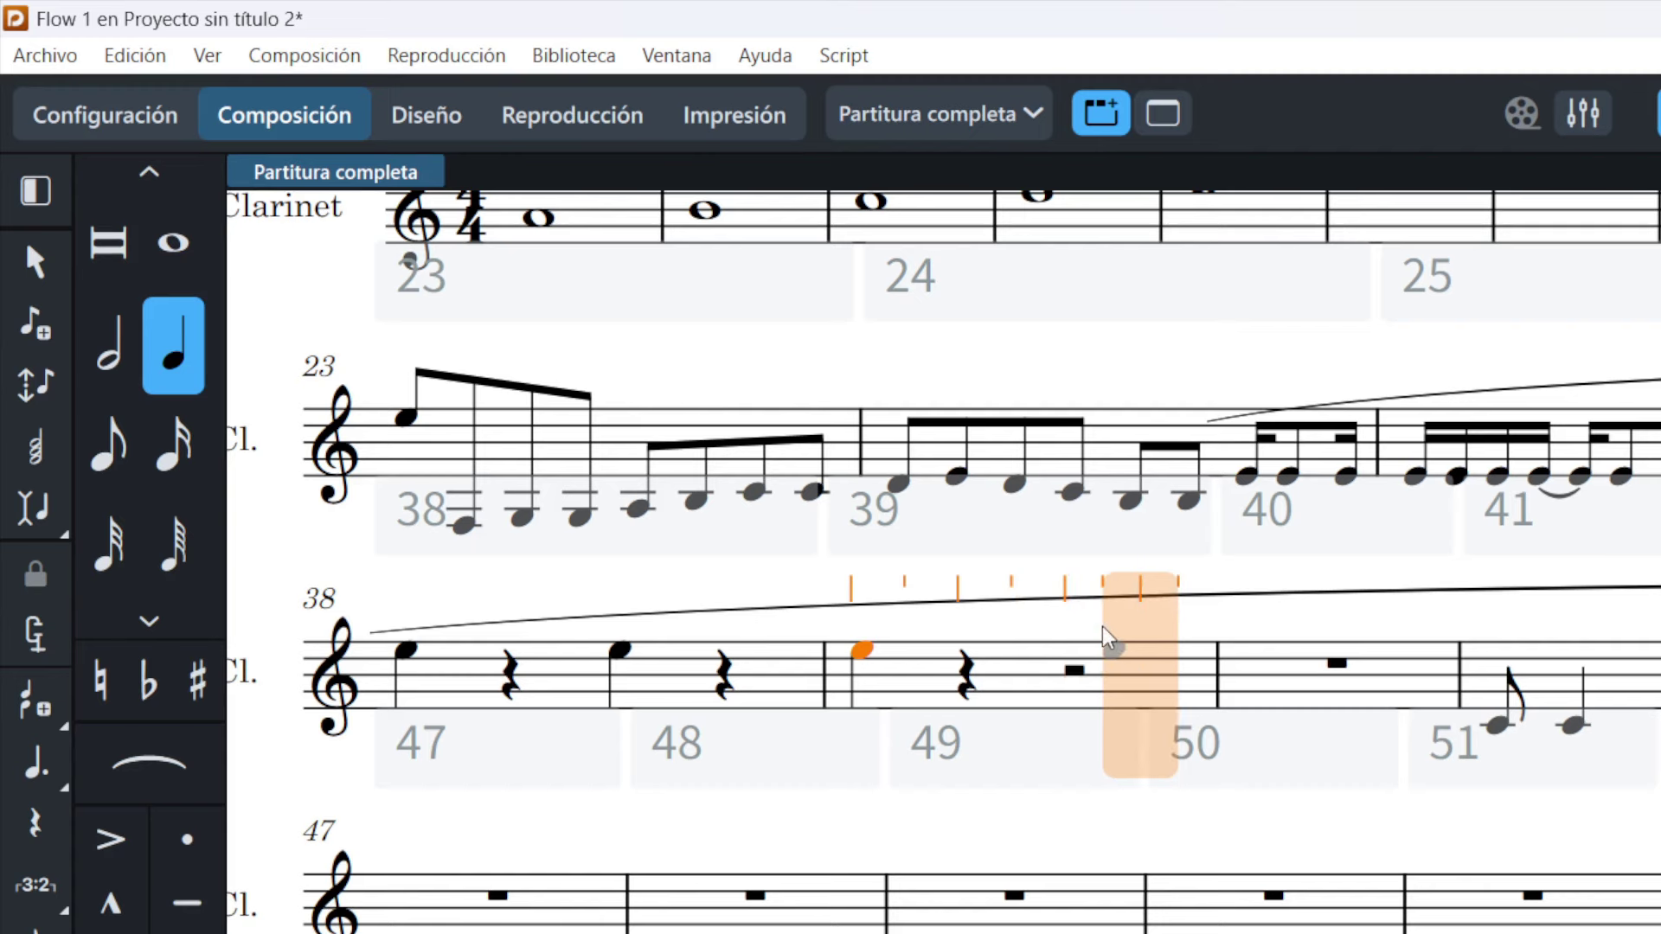
{"action": "key", "text": "Escape"}
{"action": "key", "text": "alt+Right"}
{"action": "key", "text": "alt+Right"}
{"action": "key", "text": "alt+Right"}
{"action": "key", "text": "alt+Right"}
{"action": "key", "text": "alt+Right"}
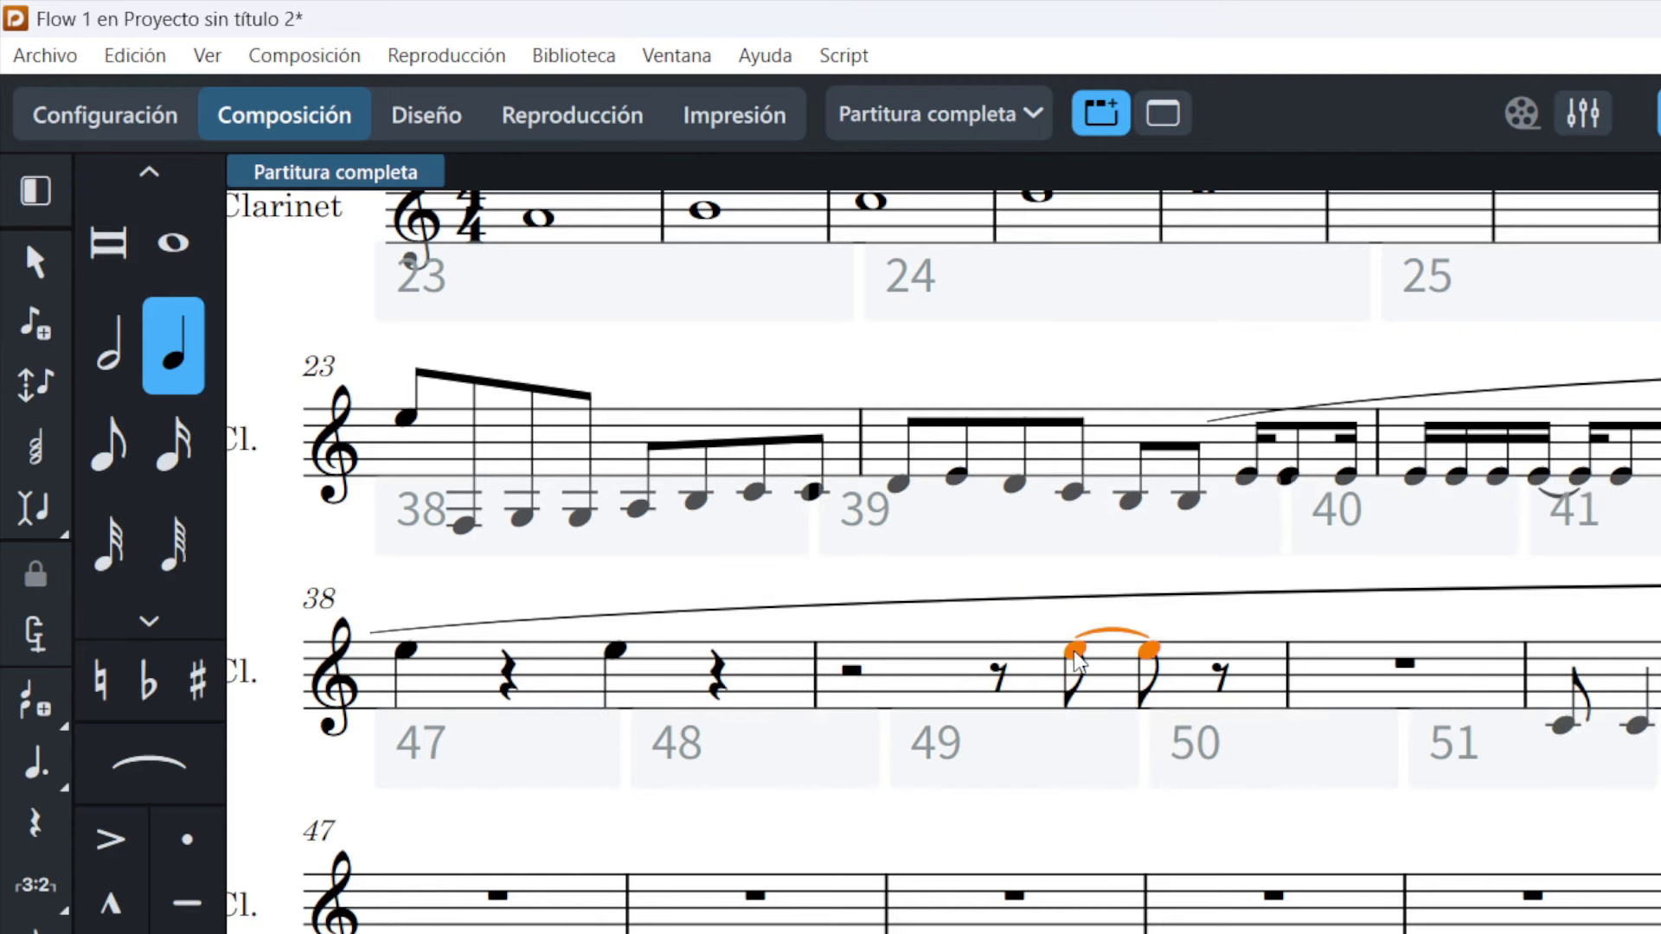
Step: Shift the quarter-note E in bar 39 left by one eighth-note grid position onto beat 3
{"action": "key", "text": "shift+n"}
{"action": "left_click", "coordinate": [1004, 655]}
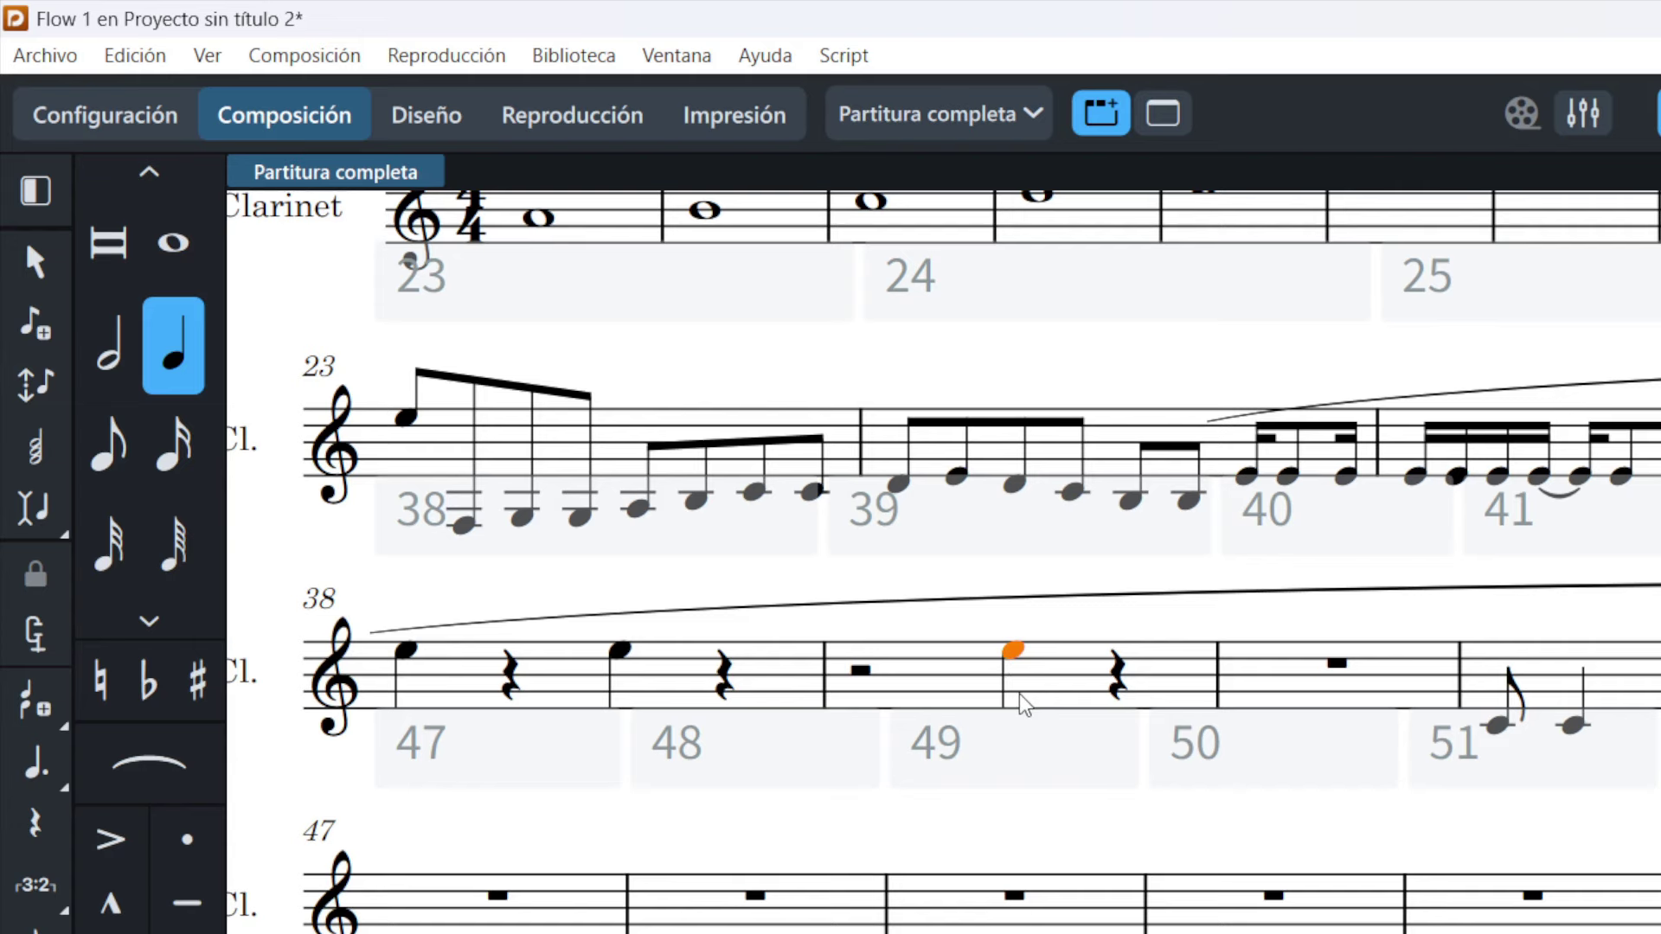
Step: Try moving the selected quarter-note E in bar 39 up and down by octaves, ending on its original pitch
{"action": "scroll", "coordinate": [1025, 709], "scroll_direction": "right", "scroll_amount": 5}
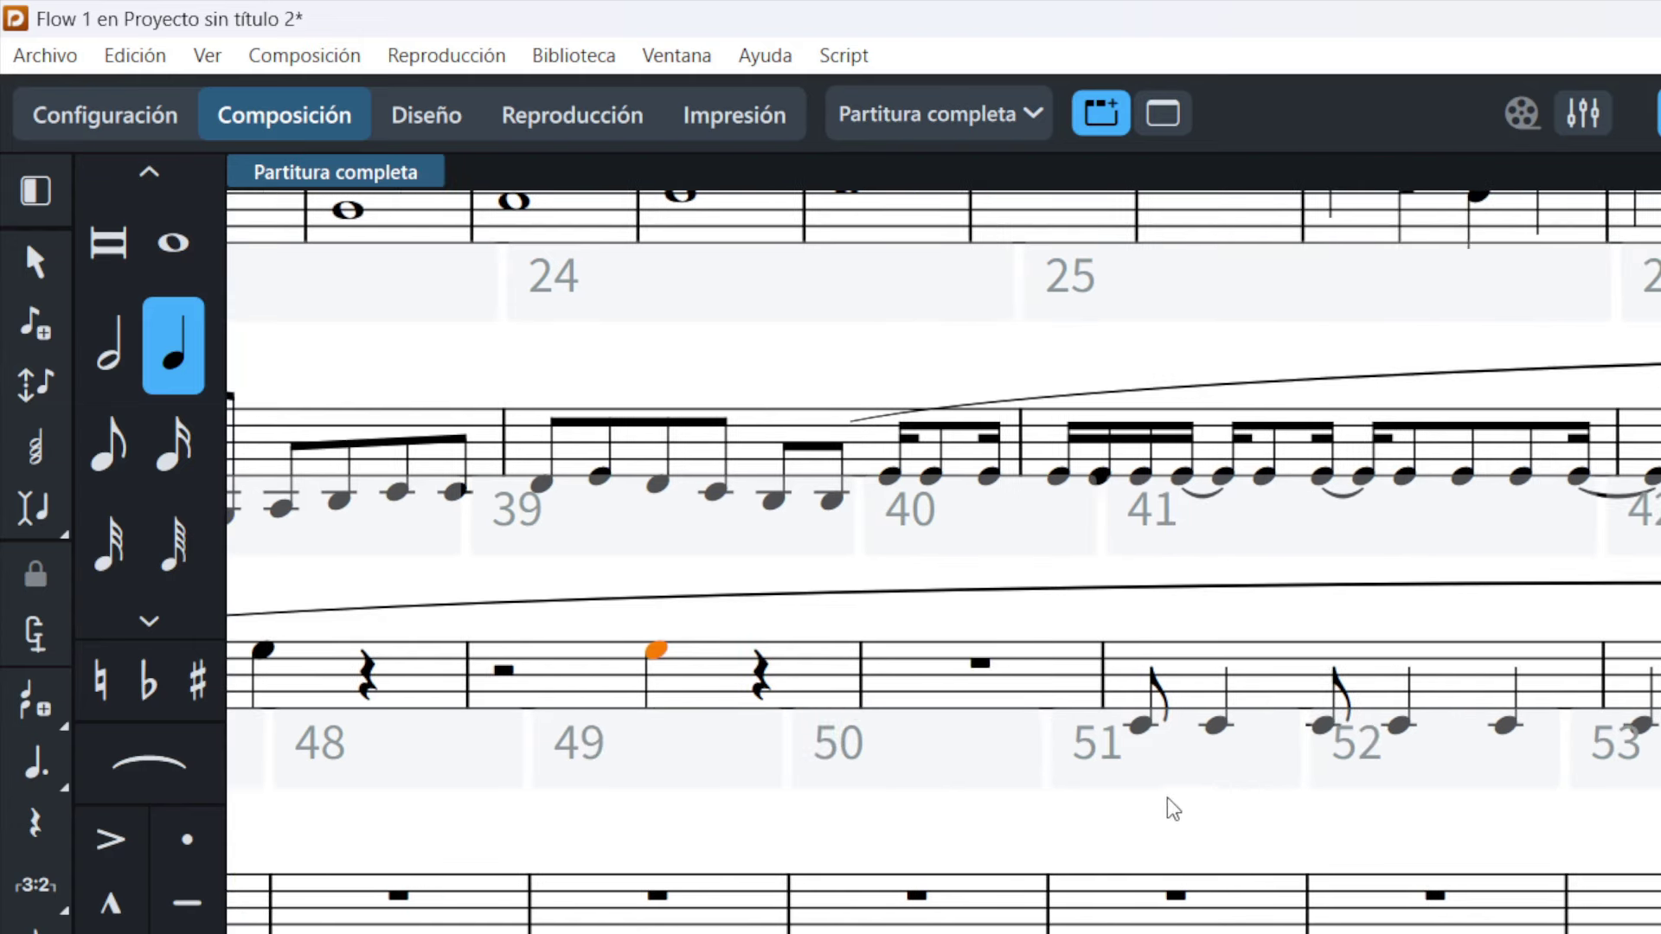
{"action": "scroll", "coordinate": [1181, 806], "scroll_direction": "down", "scroll_amount": 2}
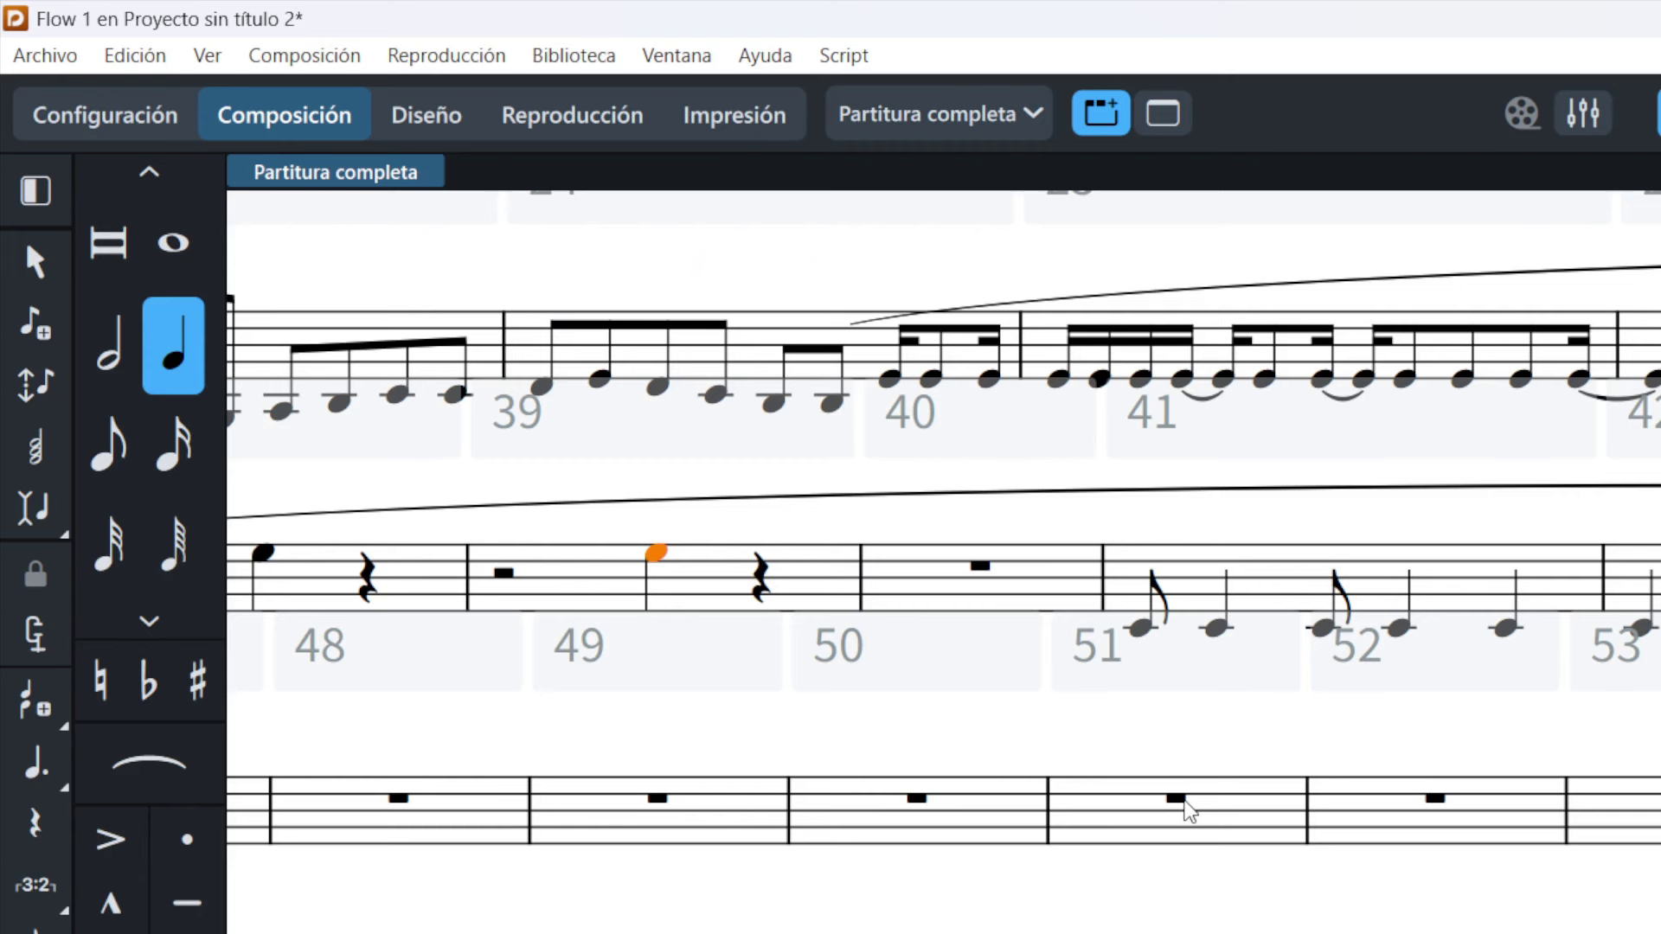
{"action": "scroll", "coordinate": [1189, 810], "scroll_direction": "right", "scroll_amount": 1}
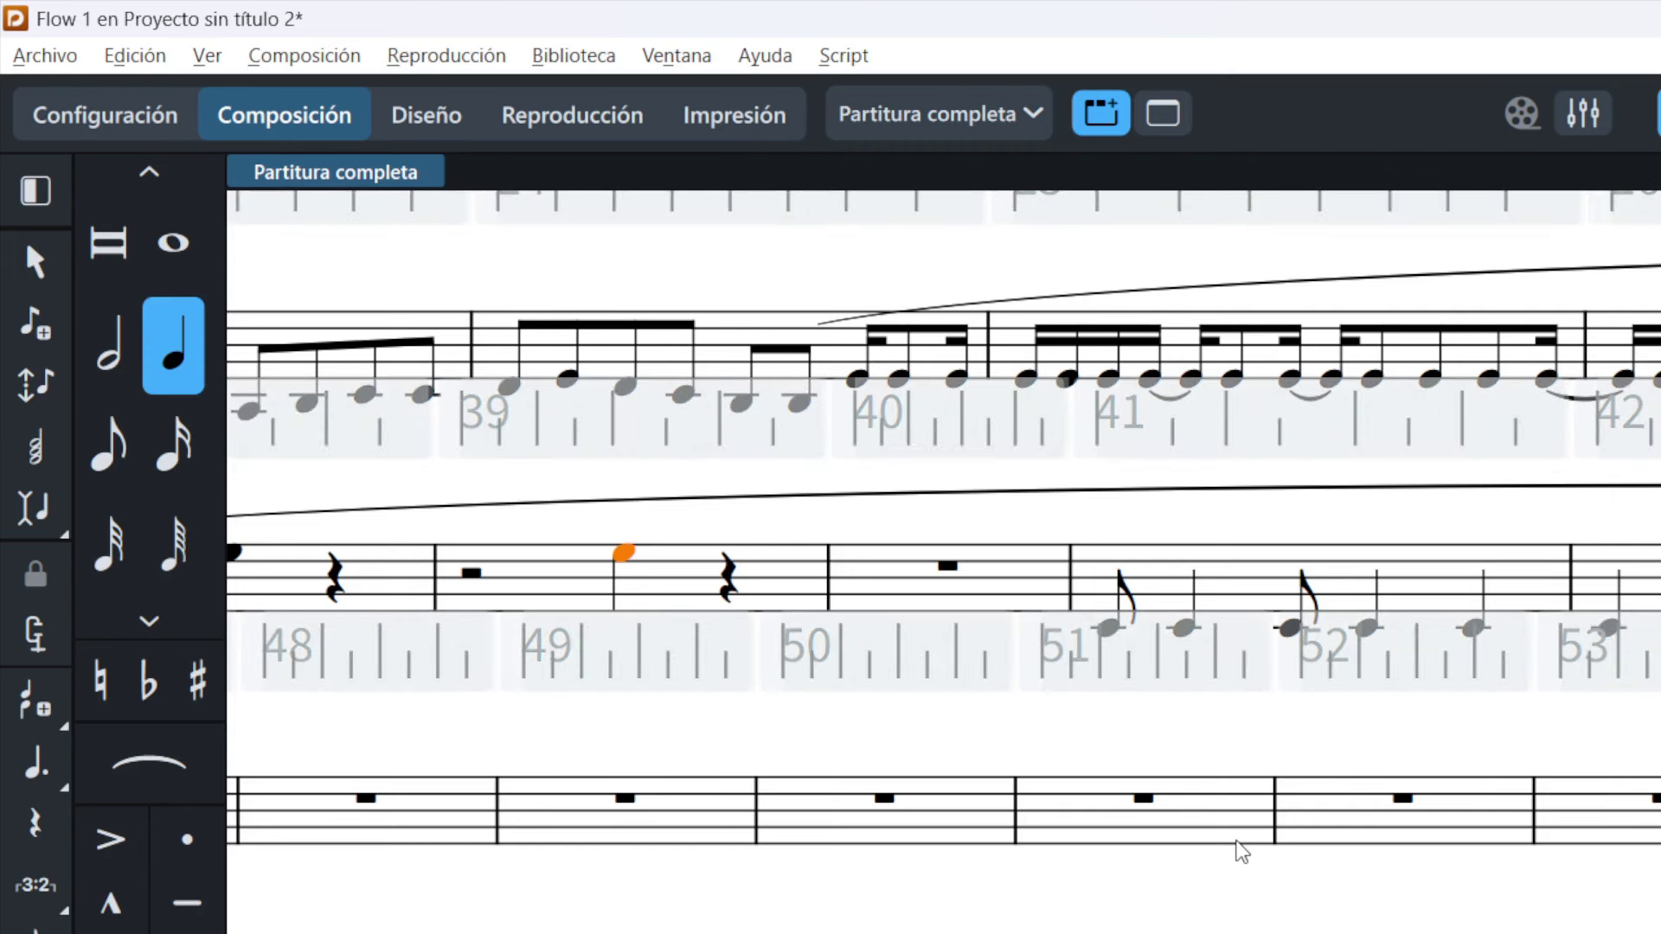
{"action": "key", "text": "ctrl+alt+Up"}
{"action": "key", "text": "ctrl+alt+Down"}
{"action": "key", "text": "ctrl+alt+Down"}
{"action": "key", "text": "ctrl+alt+Up"}
{"action": "key", "text": "ctrl+alt+Up"}
{"action": "key", "text": "ctrl+alt+Down"}
{"action": "key", "text": "ctrl+alt+Down"}
{"action": "key", "text": "ctrl+alt+Up"}
{"action": "key", "text": "ctrl+alt+Down"}
{"action": "key", "text": "ctrl+alt+Up"}
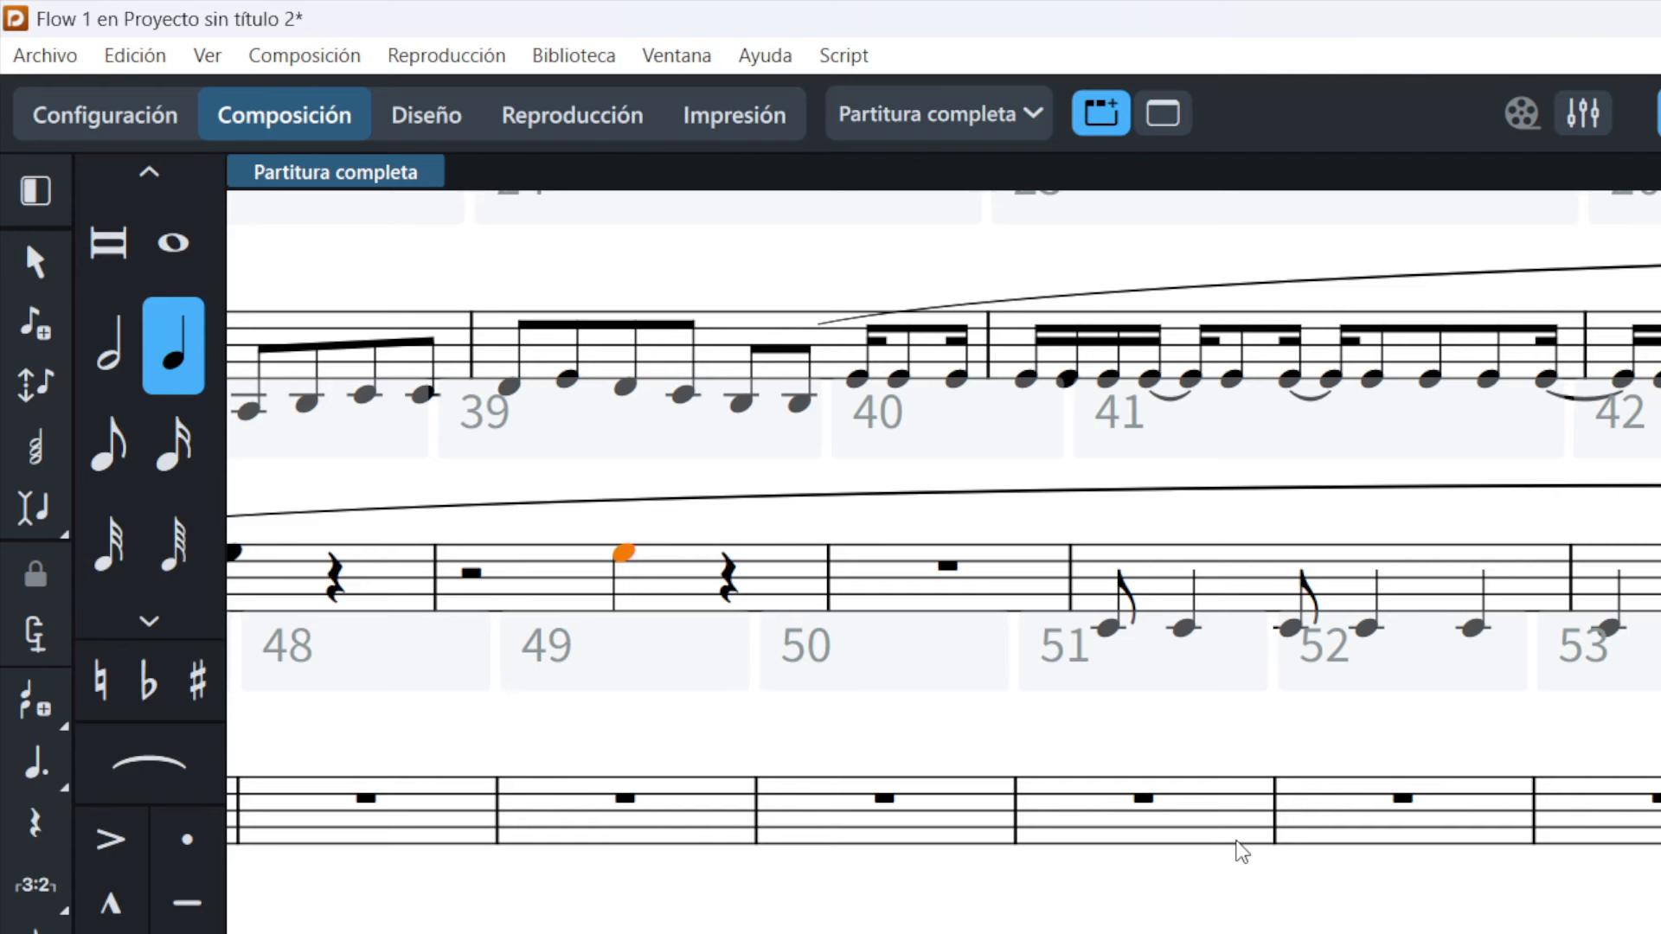
Step: Move the quarter-note E in bar 39 down and up by staff steps, ending on the high G6
{"action": "key", "text": "alt+Down"}
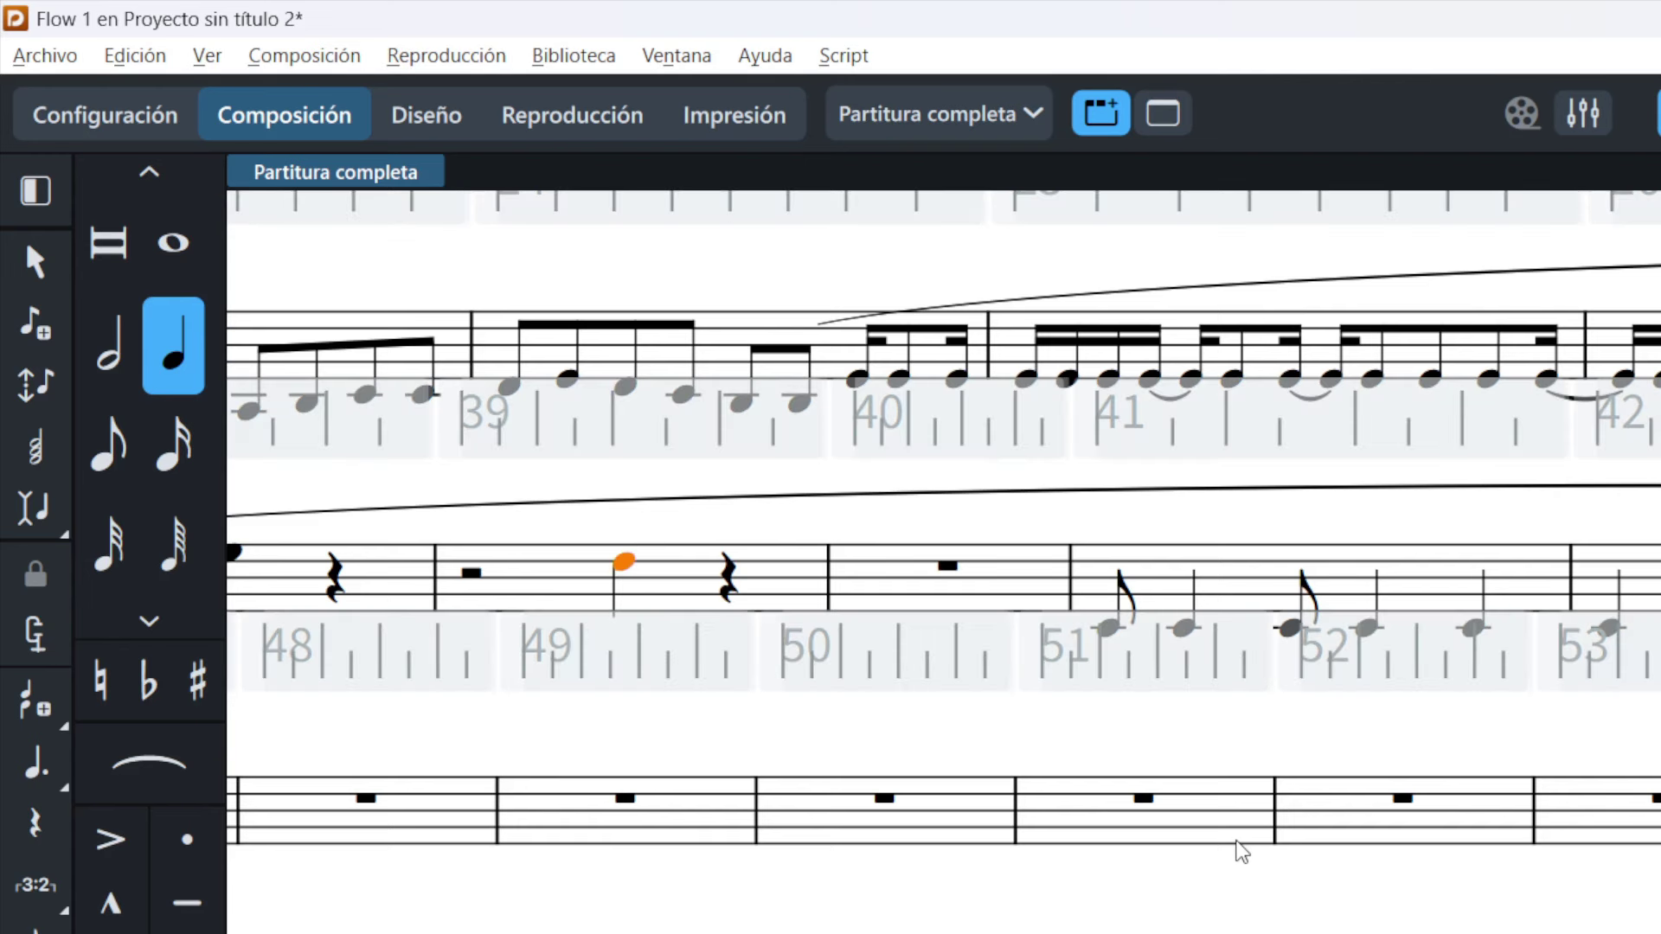
{"action": "key", "text": "alt+Down"}
{"action": "key", "text": "alt+Down"}
{"action": "key", "text": "alt+Down"}
{"action": "key", "text": "alt+Down"}
{"action": "key", "text": "alt+Down"}
{"action": "key", "text": "alt+Down"}
{"action": "key", "text": "alt+Up"}
{"action": "key", "text": "alt+Up"}
{"action": "key", "text": "alt+Up"}
{"action": "key", "text": "alt+Up"}
{"action": "key", "text": "alt+Up"}
{"action": "key", "text": "alt+Up"}
{"action": "key", "text": "alt+Up"}
{"action": "key", "text": "alt+Up"}
{"action": "key", "text": "alt+Up"}
{"action": "key", "text": "alt+Up"}
{"action": "key", "text": "alt+Up"}
{"action": "key", "text": "alt+Up"}
{"action": "key", "text": "alt+Up"}
{"action": "key", "text": "alt+Up"}
{"action": "key", "text": "alt+Up"}
{"action": "key", "text": "alt+Up"}
{"action": "key", "text": "alt+Up"}
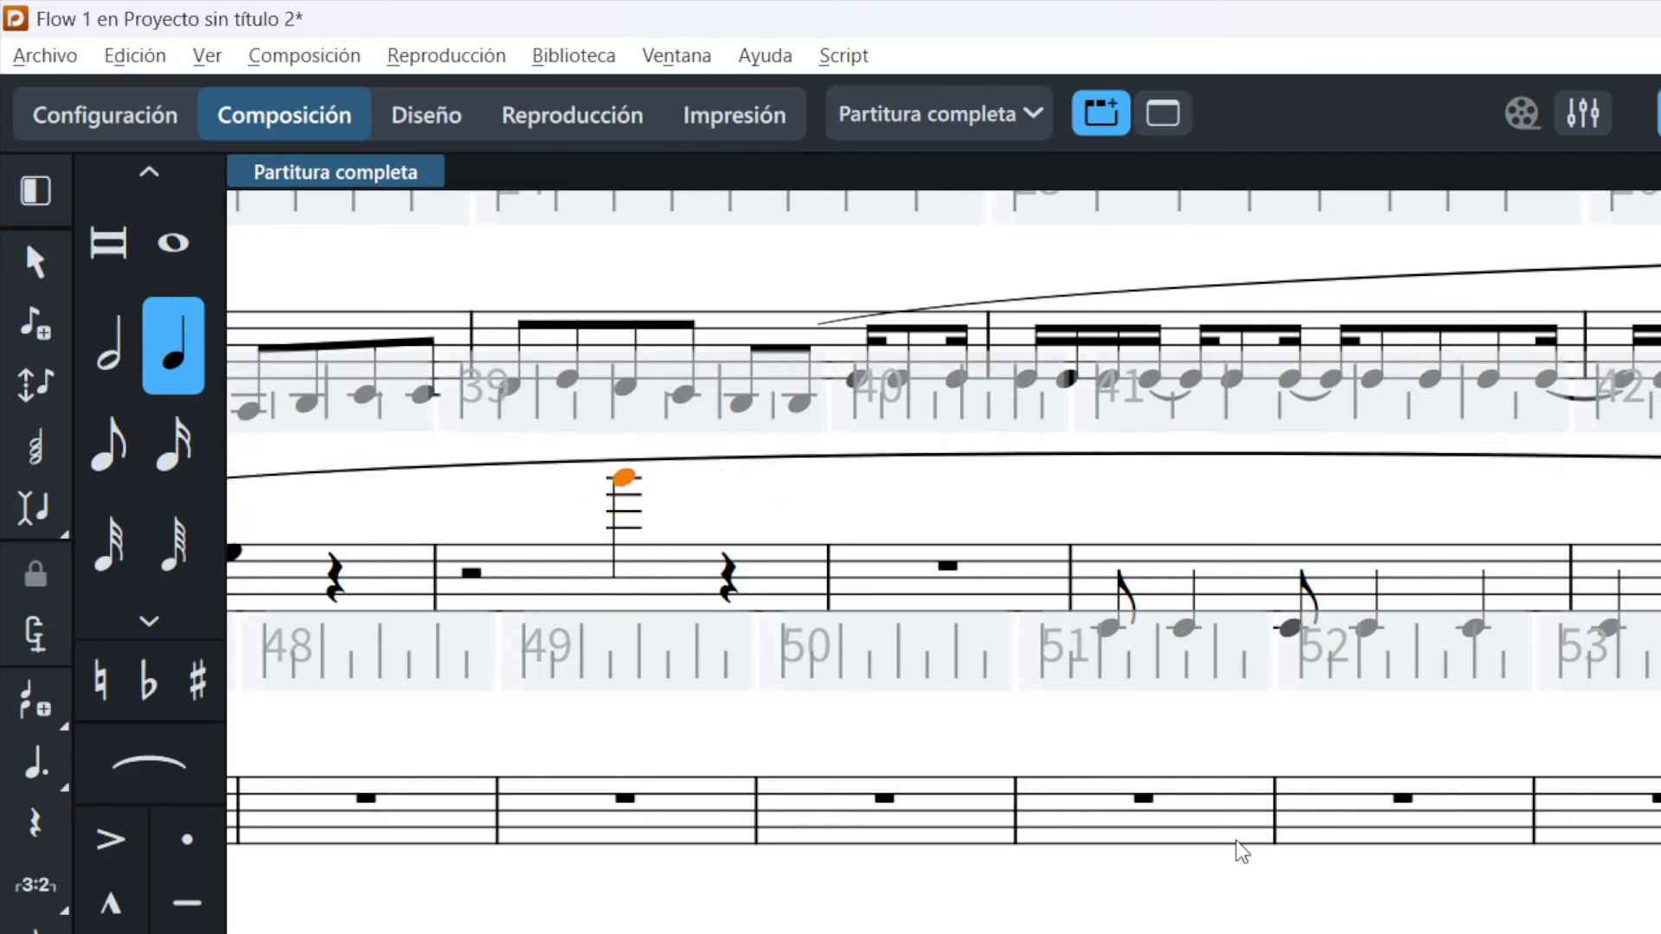
Step: Lower and raise the quarter note in bar 39 by semitones, passing through F♯6, C♯6 and G♯5 and ending on D6
{"action": "key", "text": "alt+Down"}
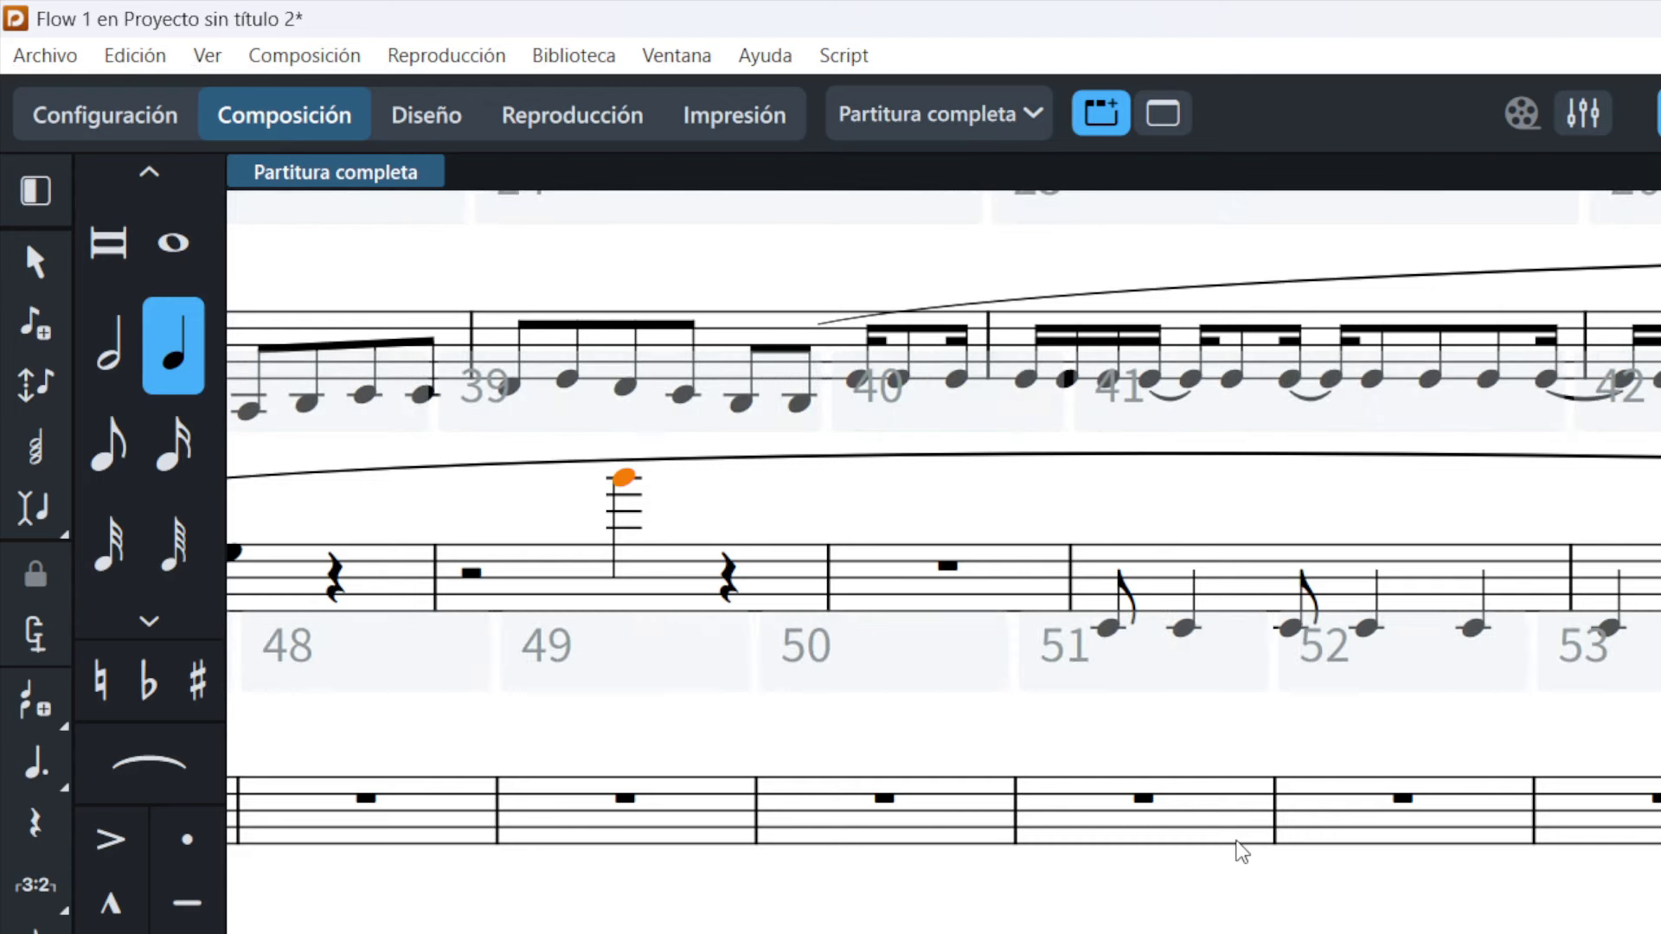
{"action": "key", "text": "alt+Down"}
{"action": "key", "text": "alt+Down"}
{"action": "key", "text": "alt+Down"}
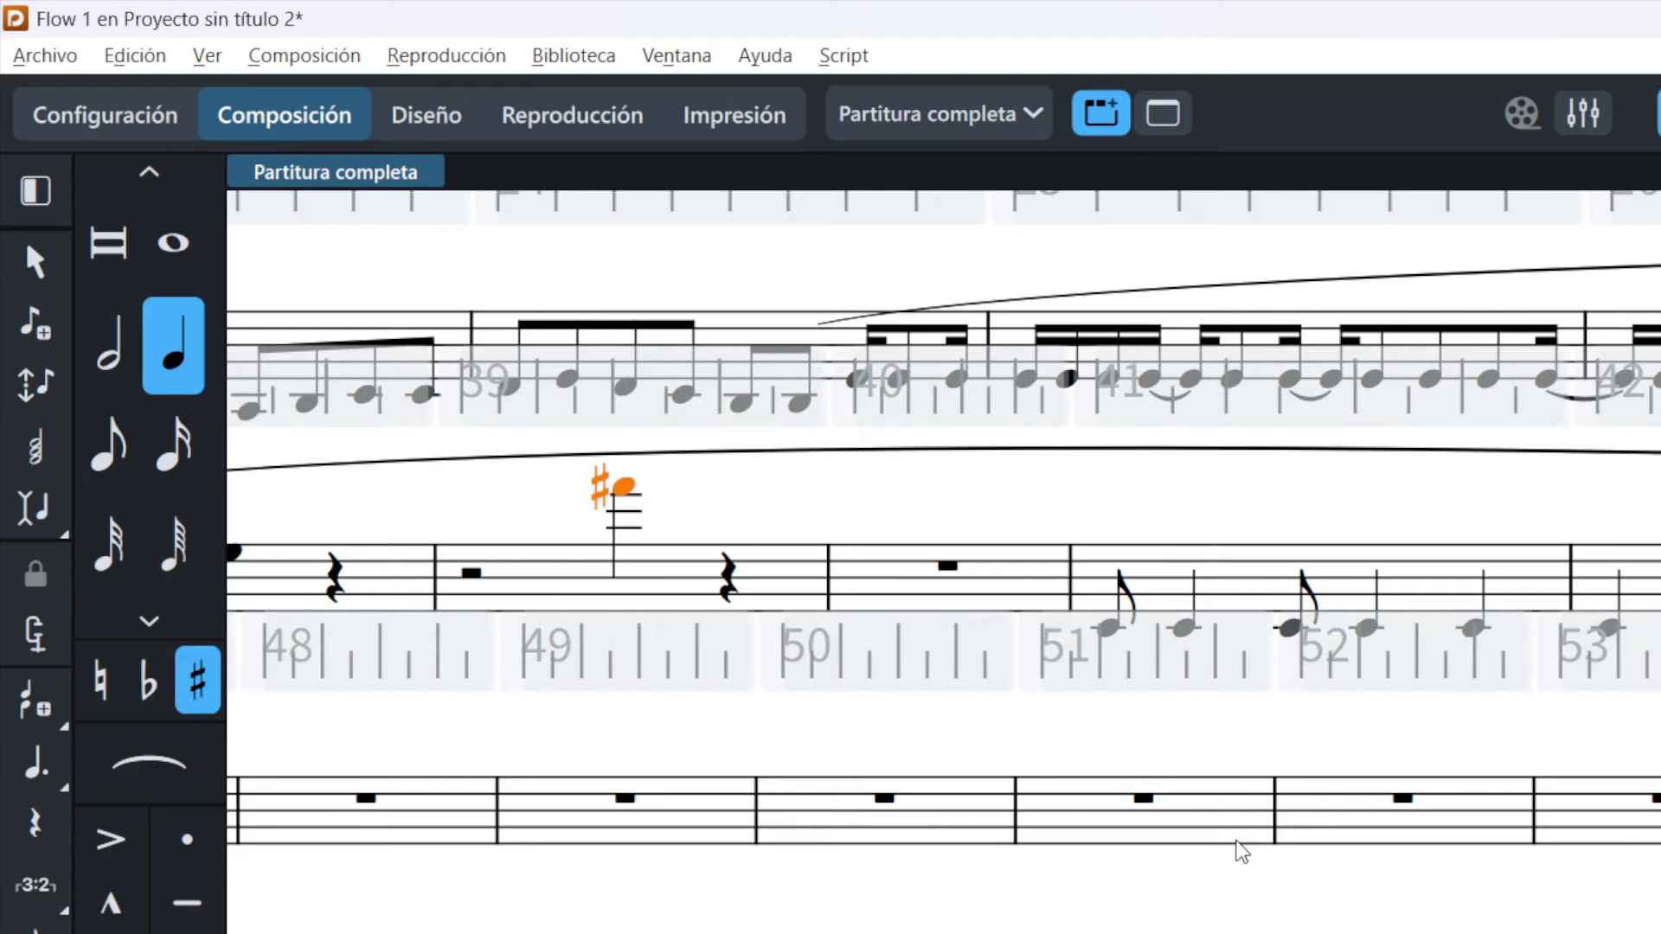
{"action": "key", "text": "alt+Down"}
{"action": "key", "text": "alt+Down"}
{"action": "key", "text": "alt+Down"}
{"action": "key", "text": "alt+Down"}
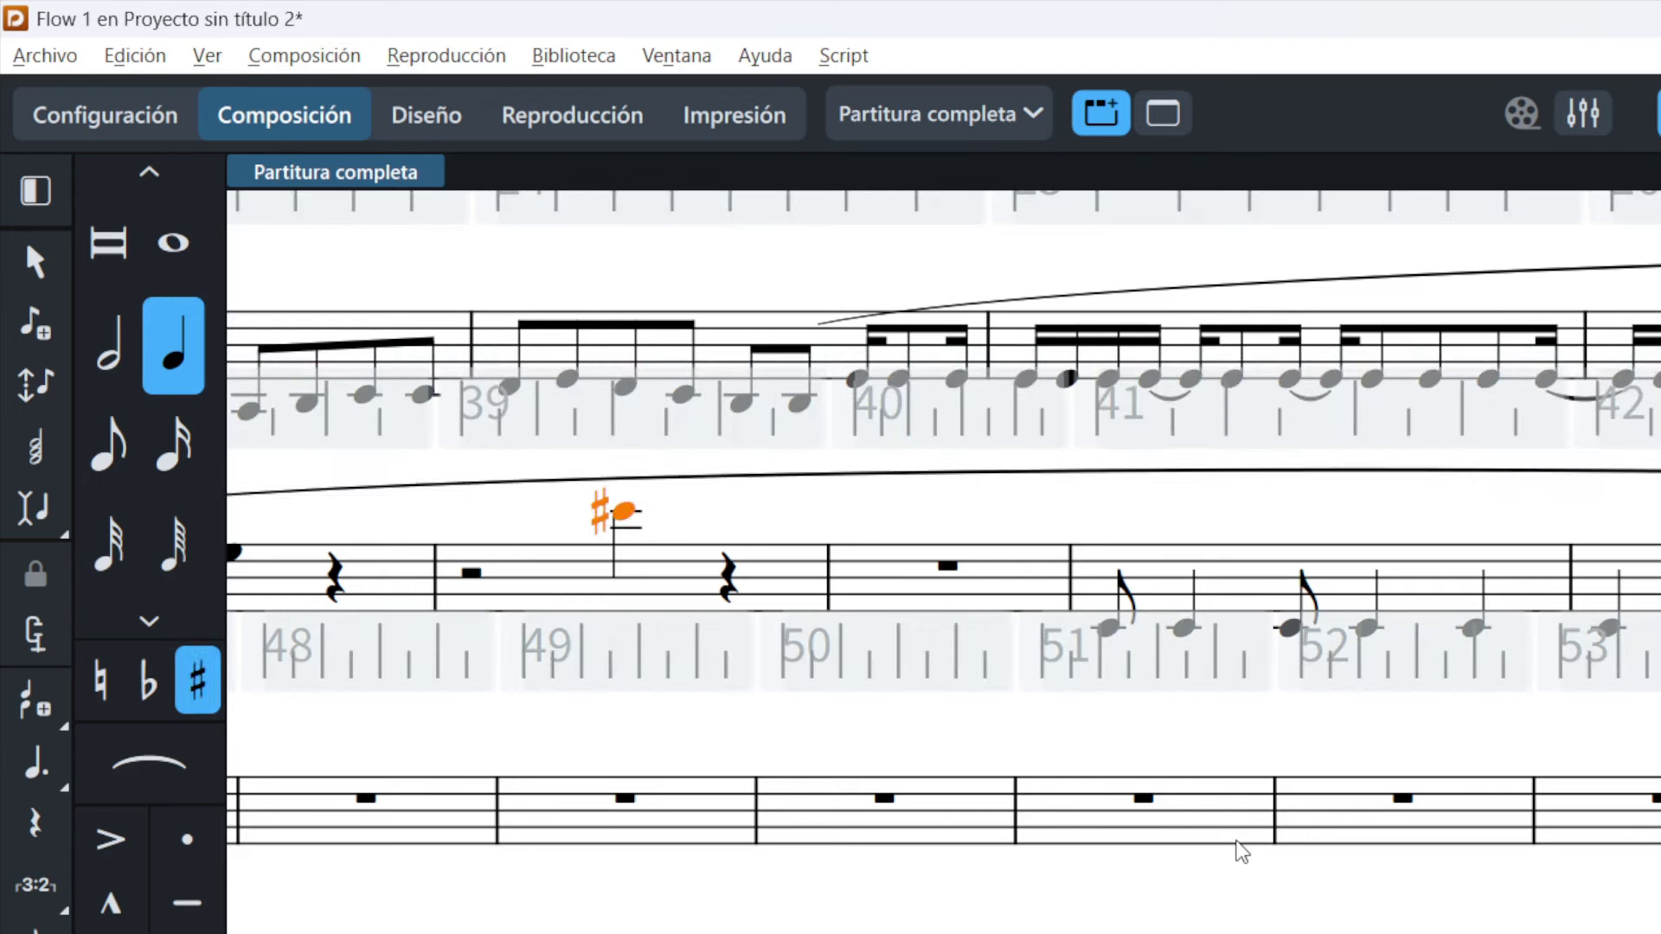
{"action": "key", "text": "alt+Down"}
{"action": "key", "text": "alt+Up"}
{"action": "key", "text": "alt+Down"}
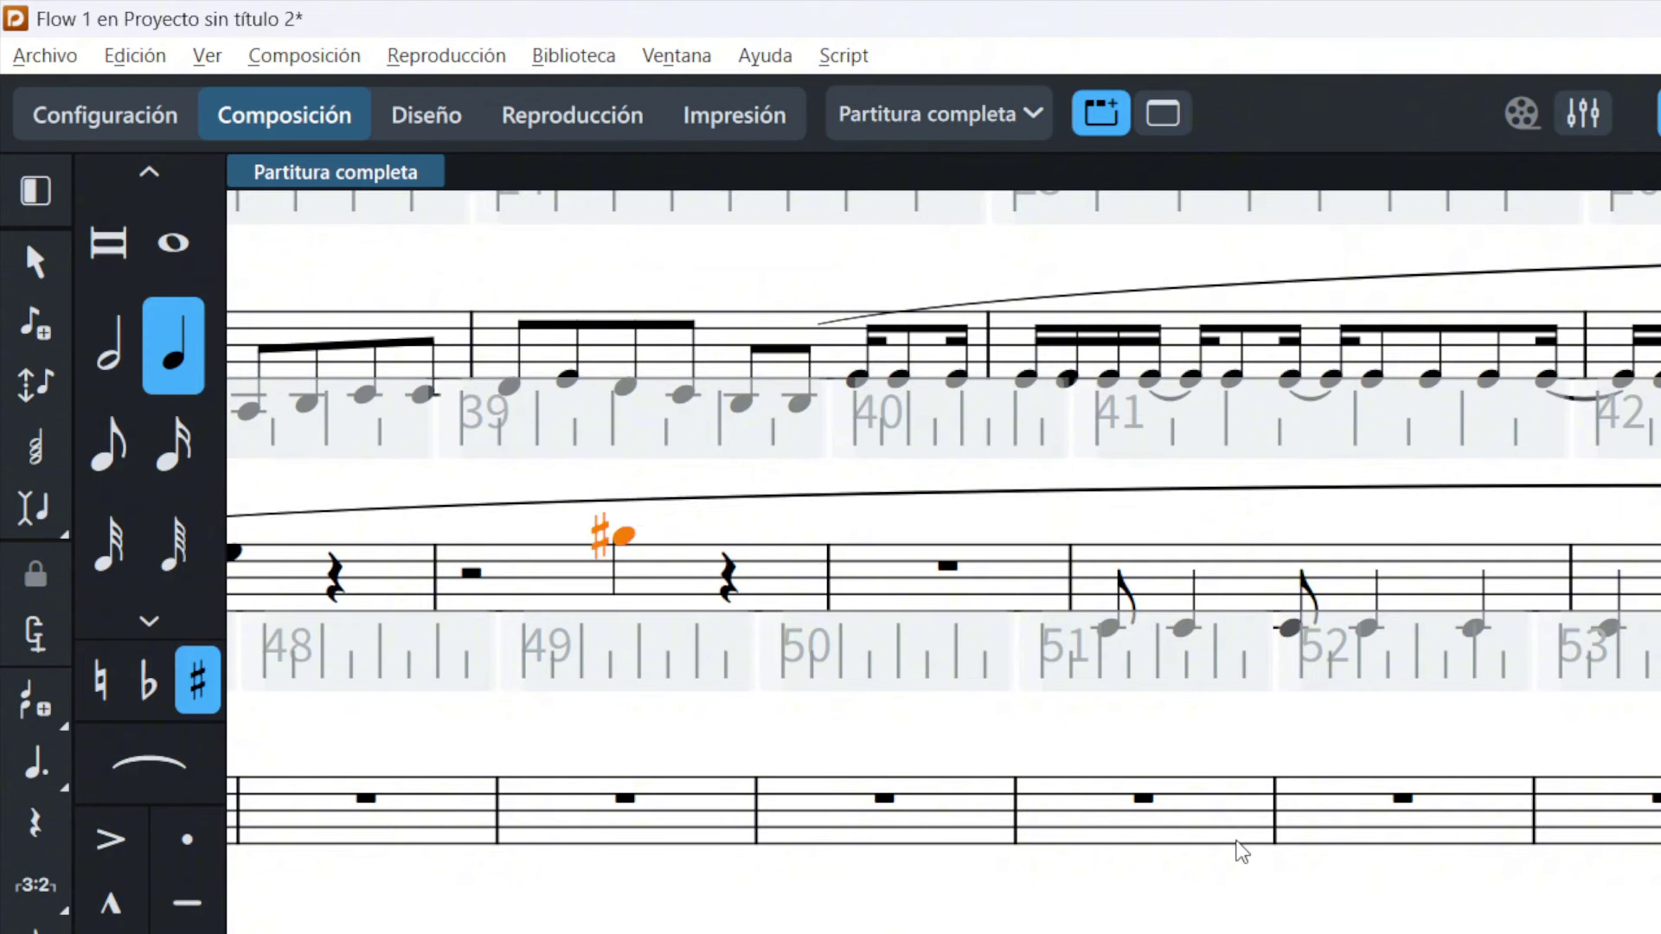
{"action": "key", "text": "alt+Up"}
{"action": "key", "text": "alt+Down"}
{"action": "key", "text": "alt+Up"}
{"action": "key", "text": "alt+Up"}
{"action": "key", "text": "alt+Up"}
{"action": "key", "text": "alt+Up"}
{"action": "key", "text": "alt+Up"}
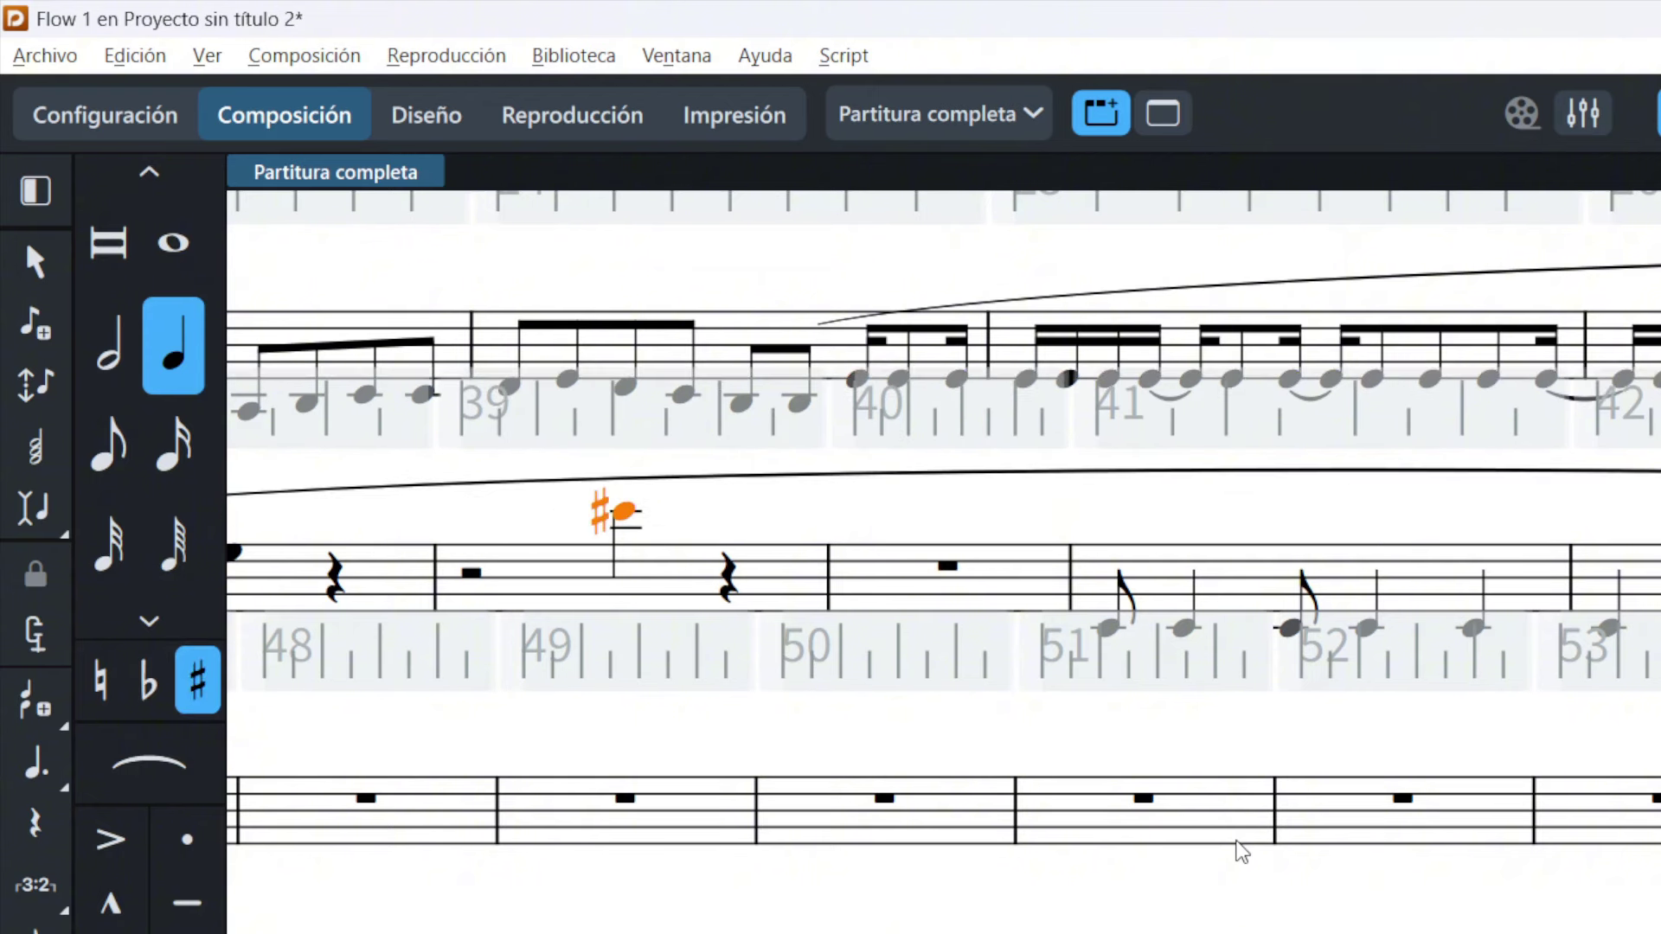
{"action": "key", "text": "alt"}
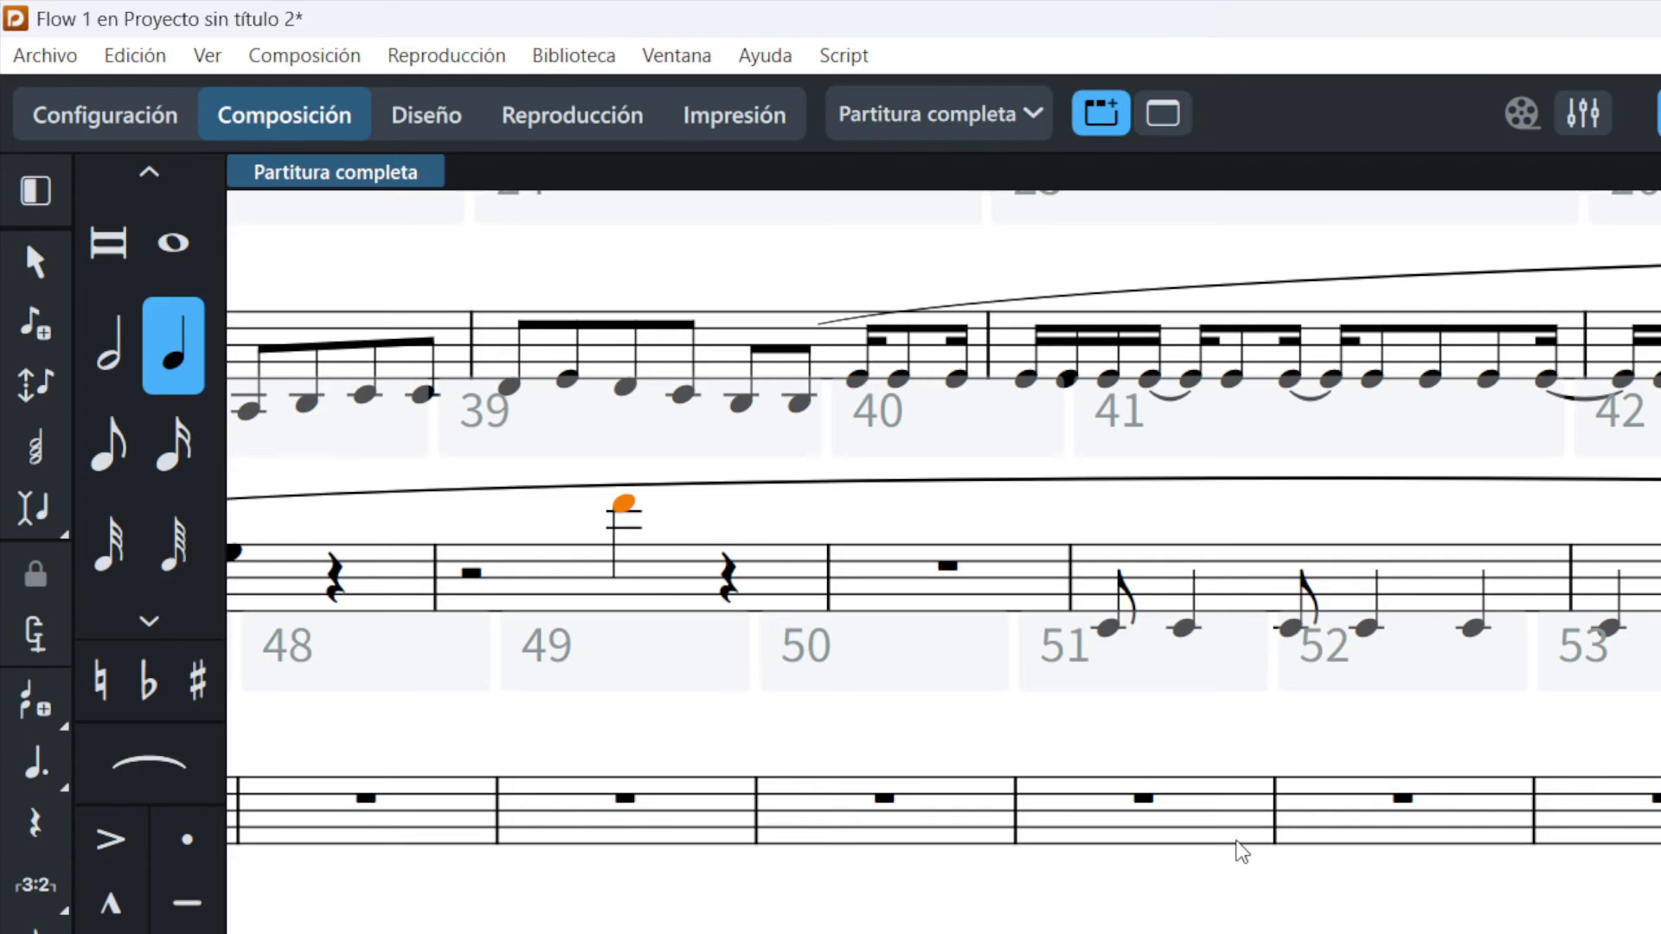
Step: Undo the recent note moves and entries in bars 37 to 39 until those bars contain only rests
{"action": "key", "text": "ctrl+z"}
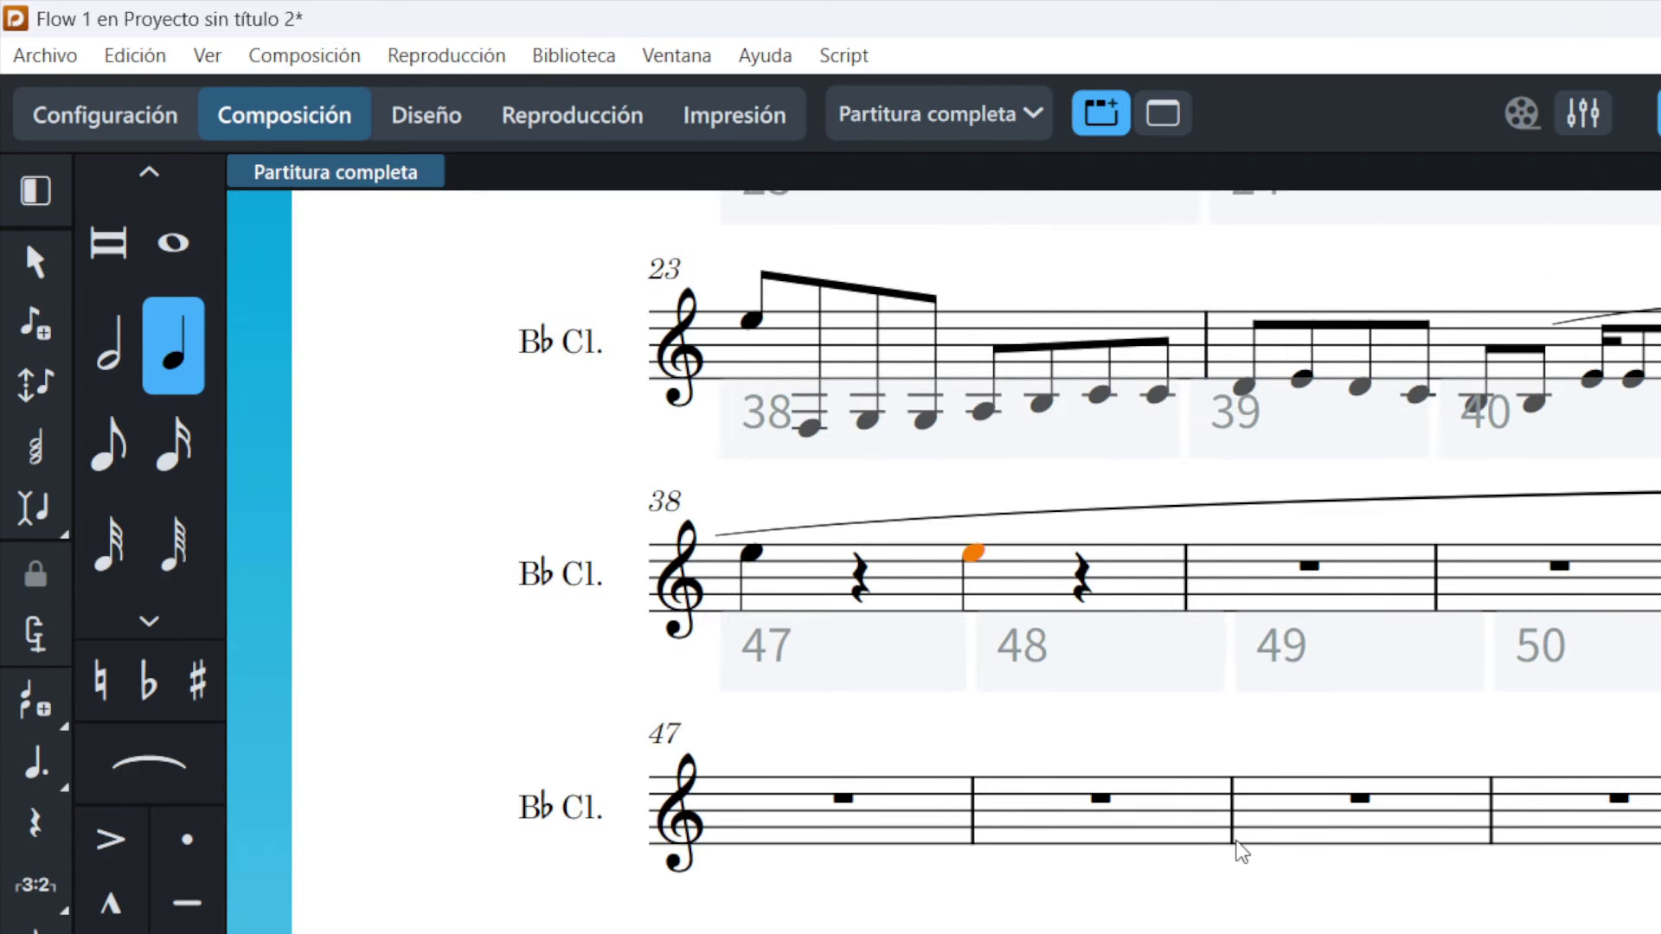
{"action": "key", "text": "ctrl+z"}
{"action": "key", "text": "ctrl+z"}
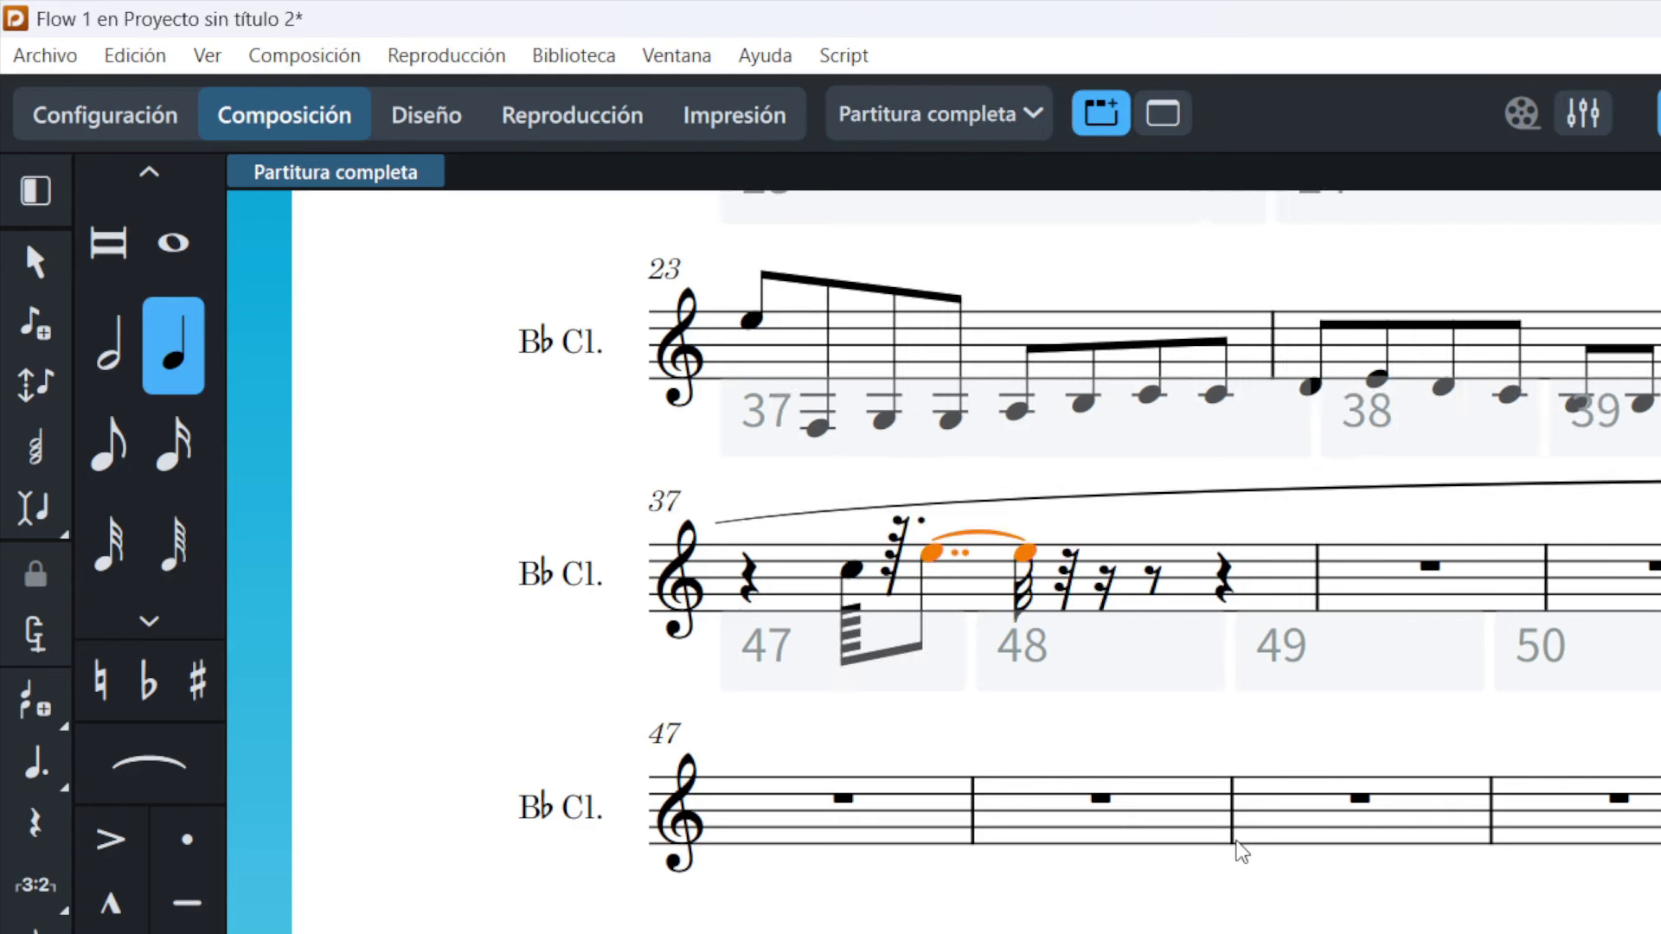
{"action": "key", "text": "ctrl+z"}
{"action": "key", "text": "ctrl+z"}
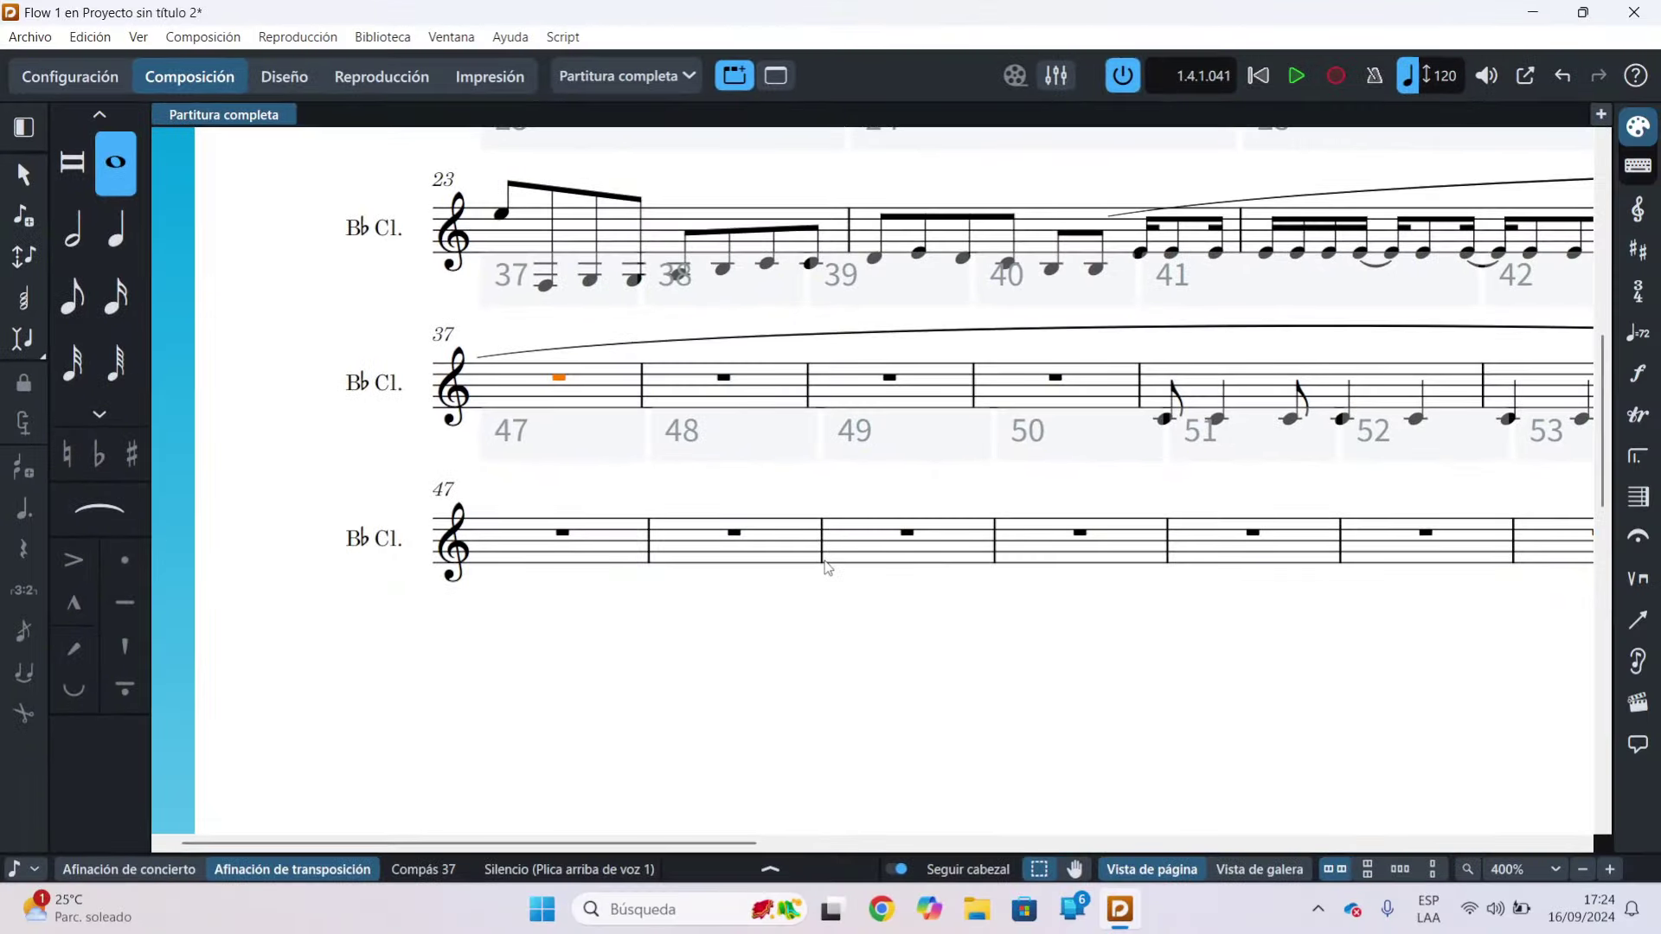
Step: Open the repeat structures and look through the endings, repeat jumps, repeat sections and tremolos
{"action": "left_click", "coordinate": [1636, 458]}
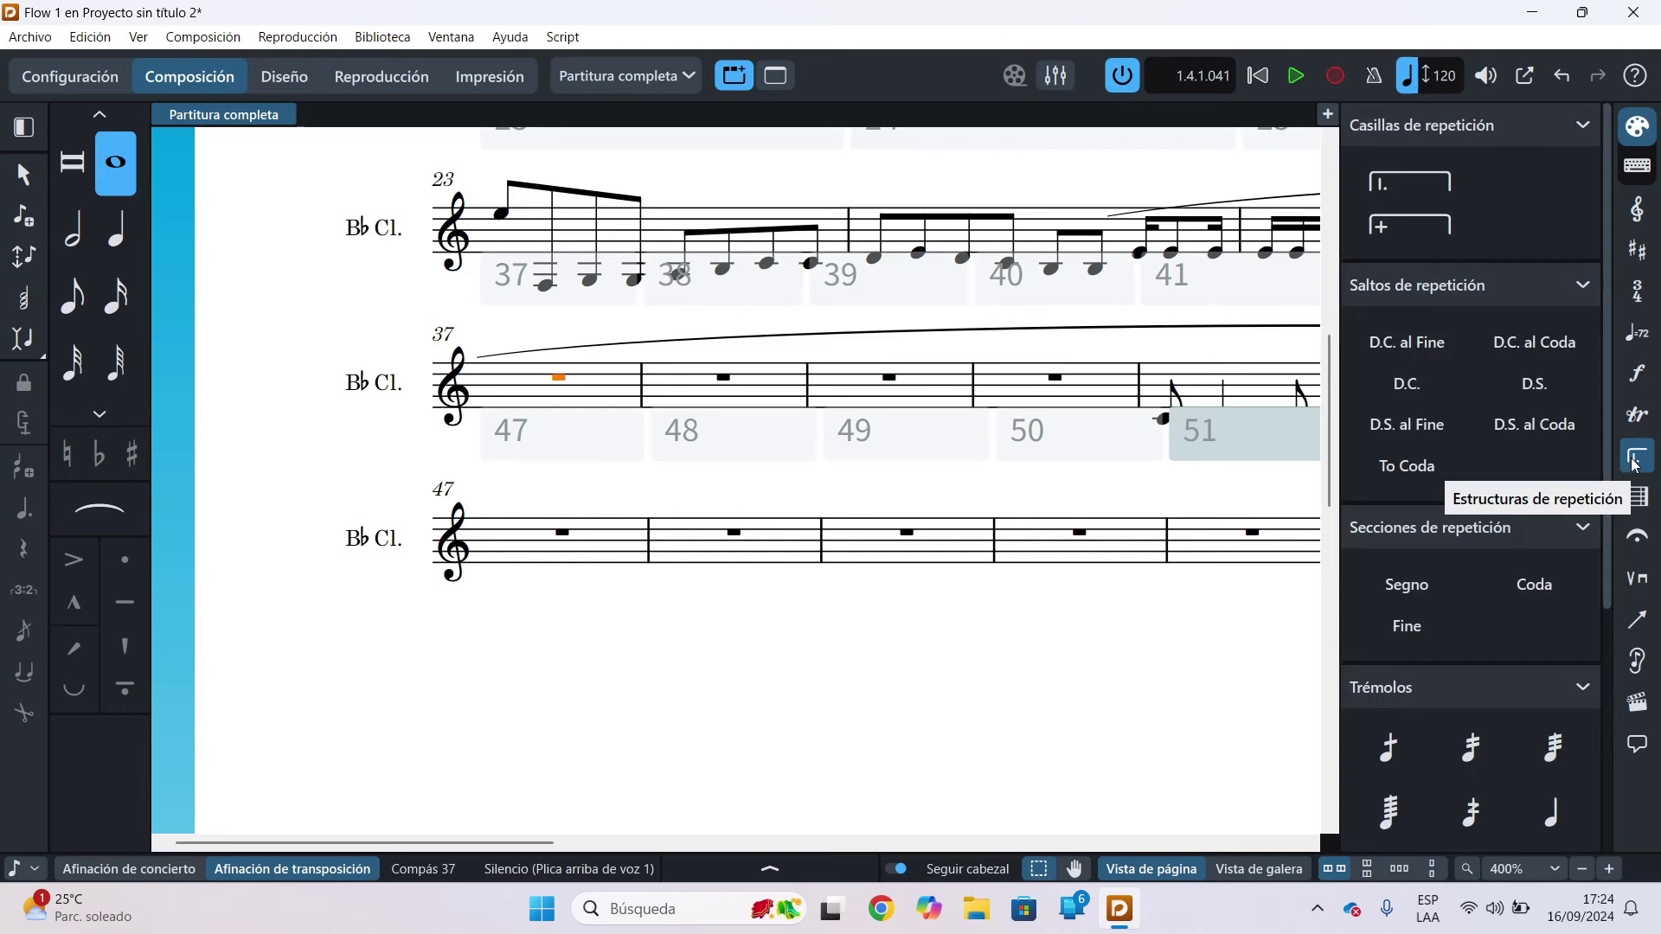
{"action": "left_click", "coordinate": [1526, 573]}
{"action": "scroll", "coordinate": [1498, 582], "scroll_direction": "down", "scroll_amount": 5}
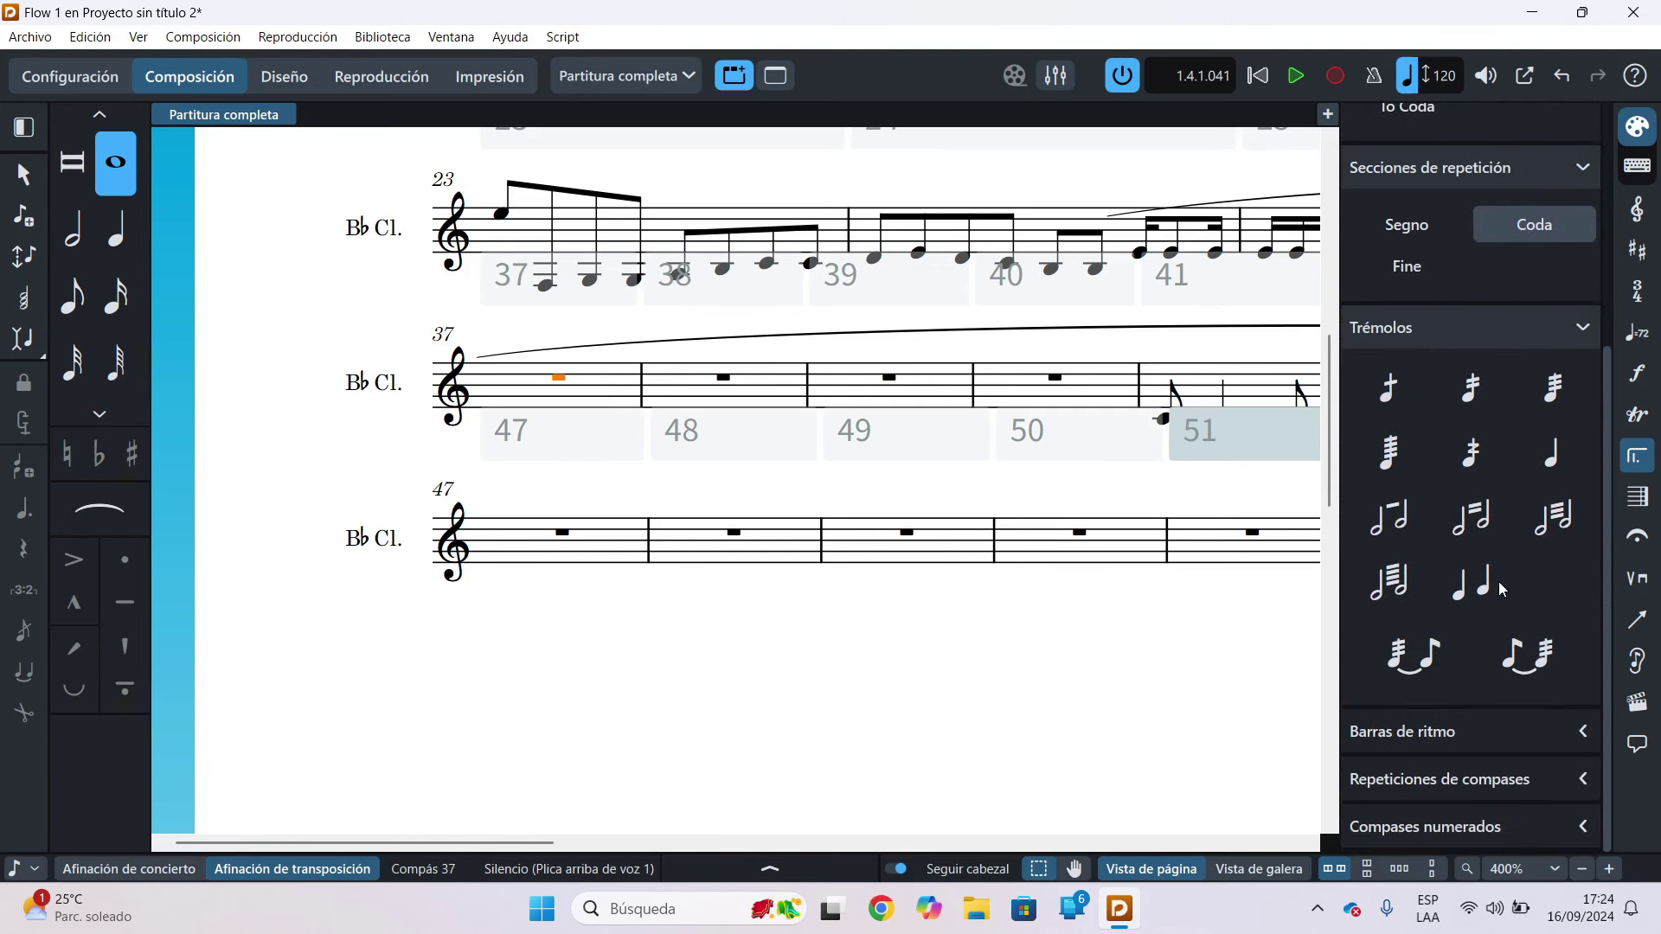
{"action": "scroll", "coordinate": [1550, 609], "scroll_direction": "up", "scroll_amount": 5}
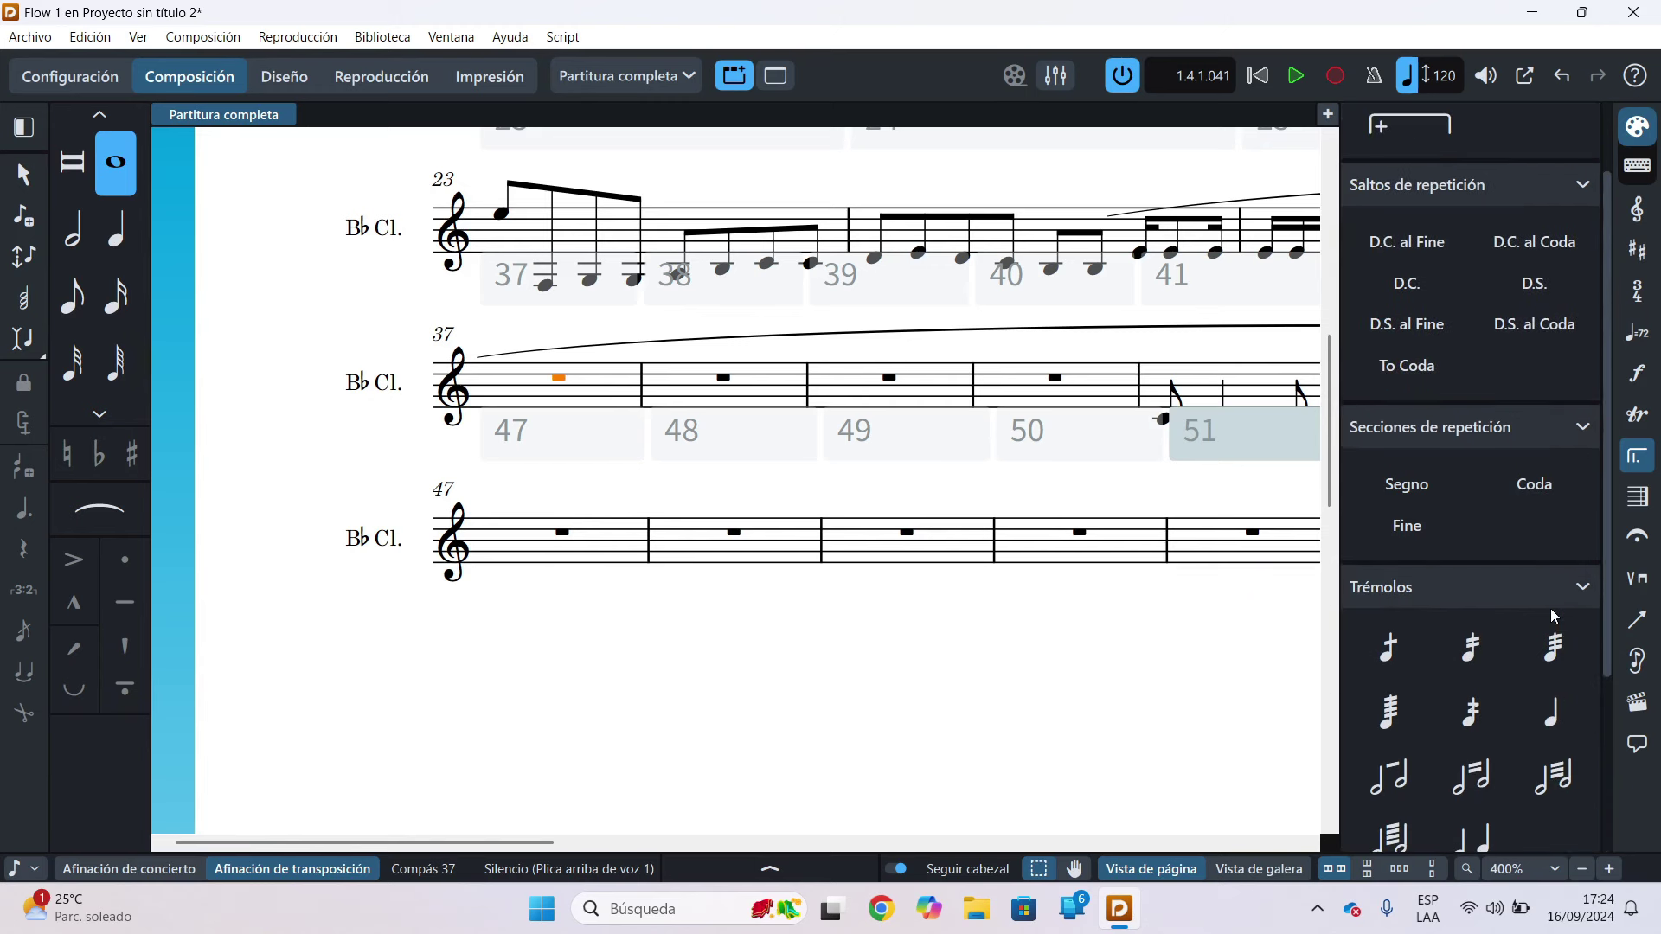
{"action": "scroll", "coordinate": [1550, 609], "scroll_direction": "down", "scroll_amount": 5}
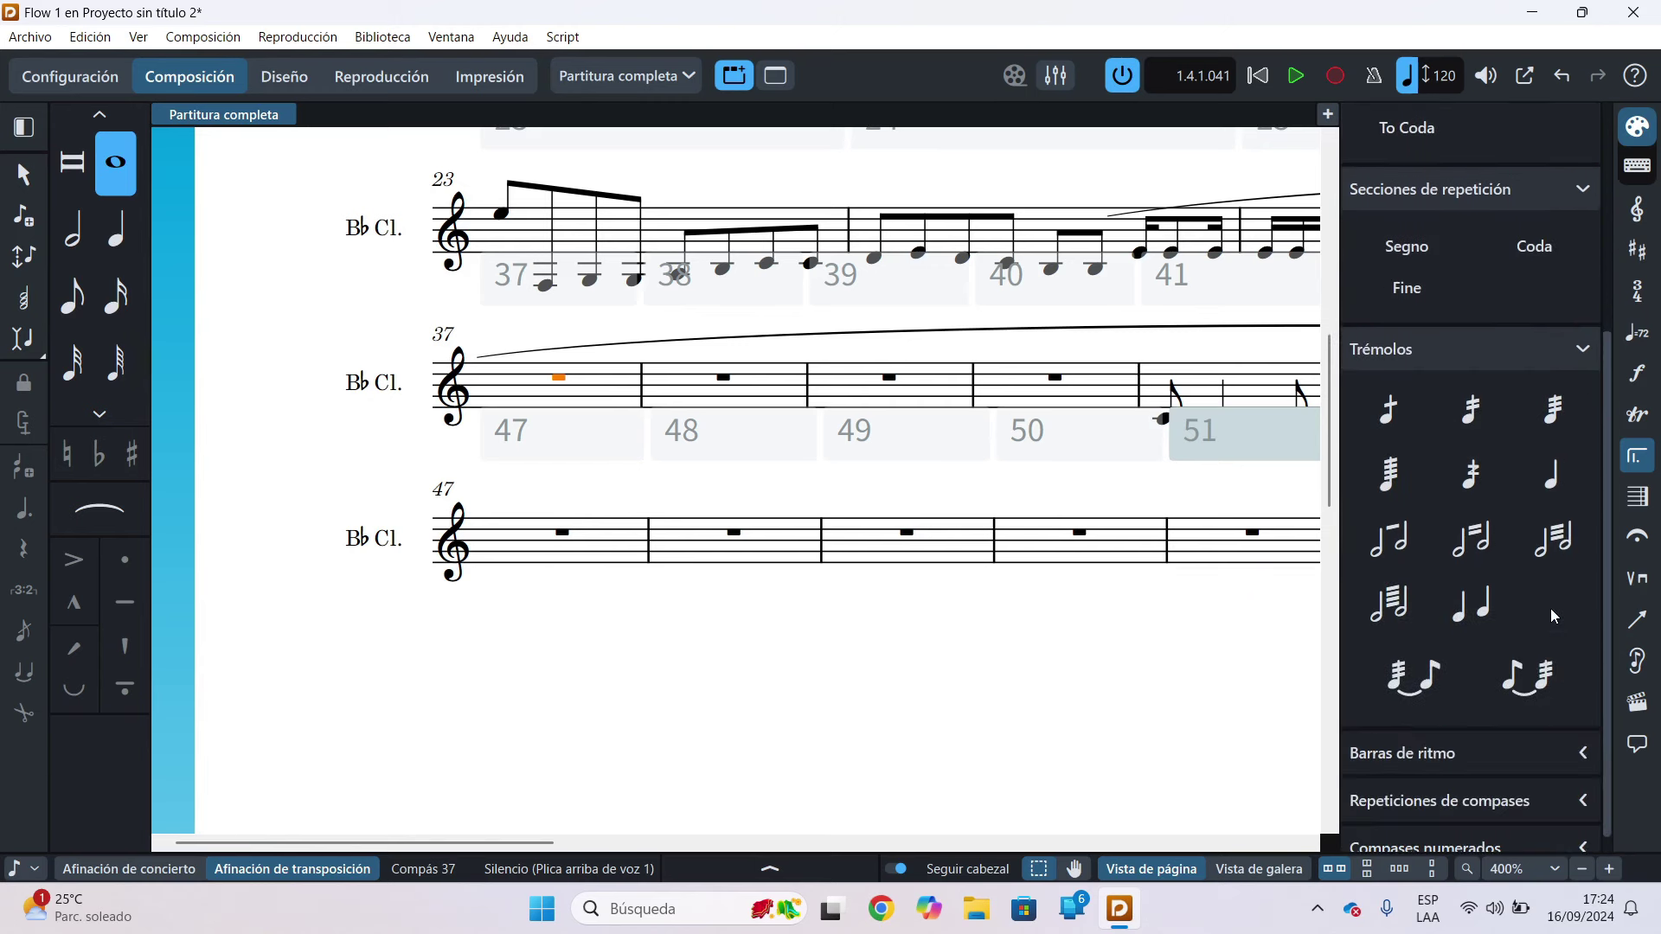
{"action": "left_click", "coordinate": [1470, 605]}
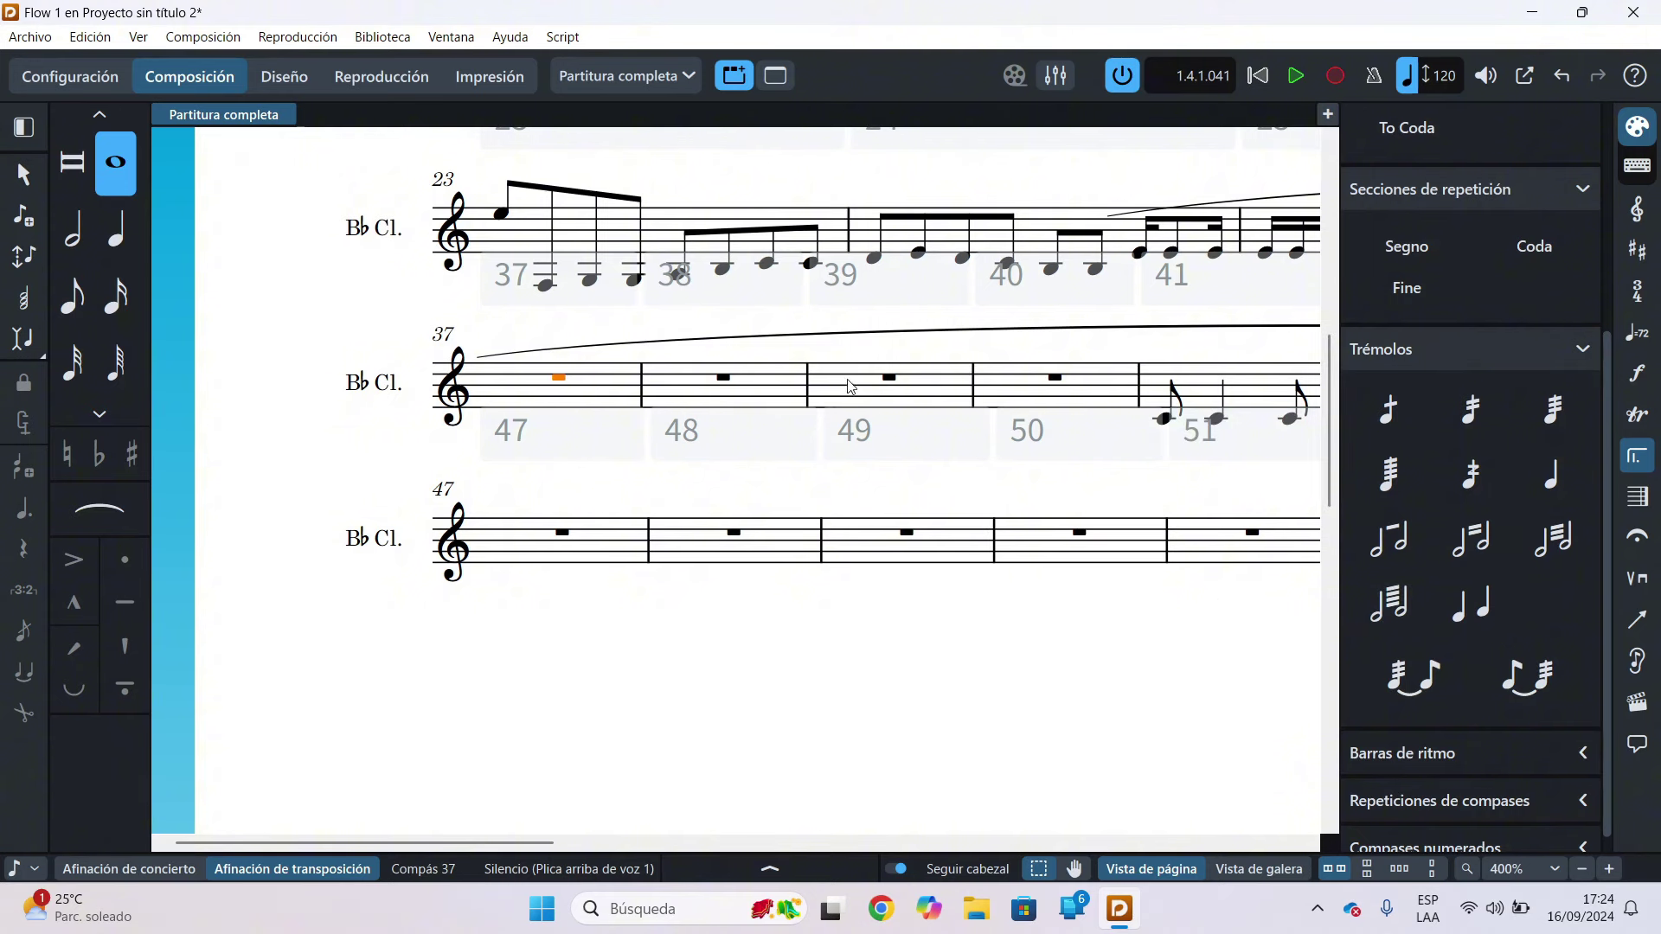
Step: Select empty bars 37 to 39 and fill them with one-bar repeats using the entry %1
{"action": "left_click", "coordinate": [729, 380], "text": "shift"}
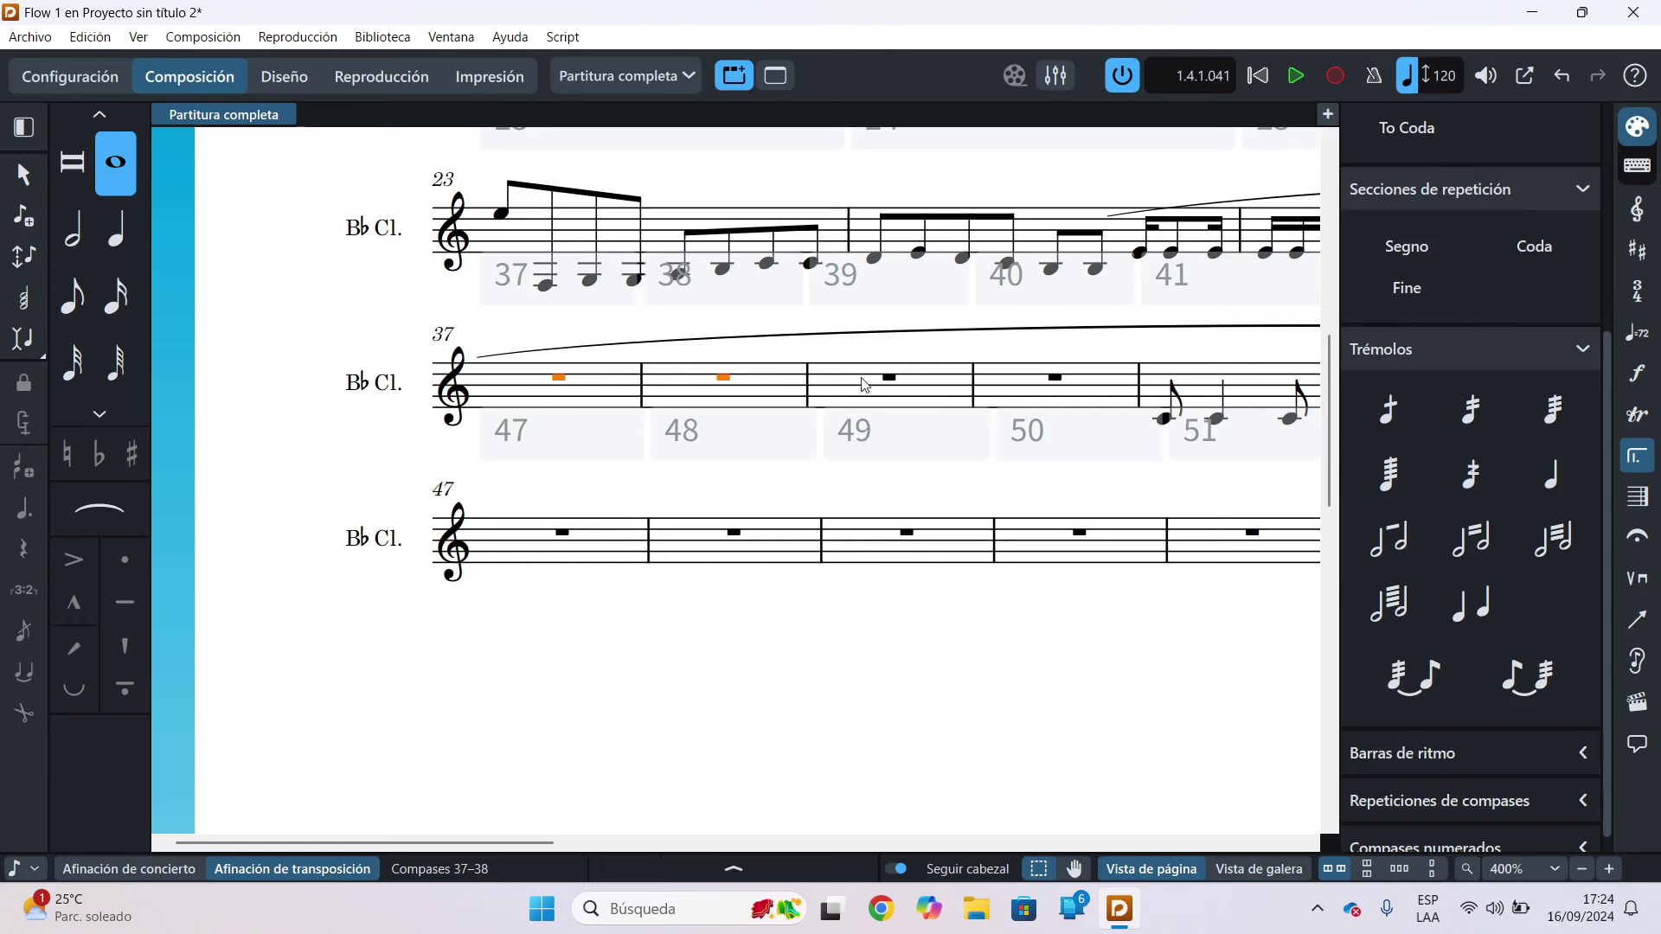
{"action": "scroll", "coordinate": [901, 437], "scroll_direction": "right", "scroll_amount": 1}
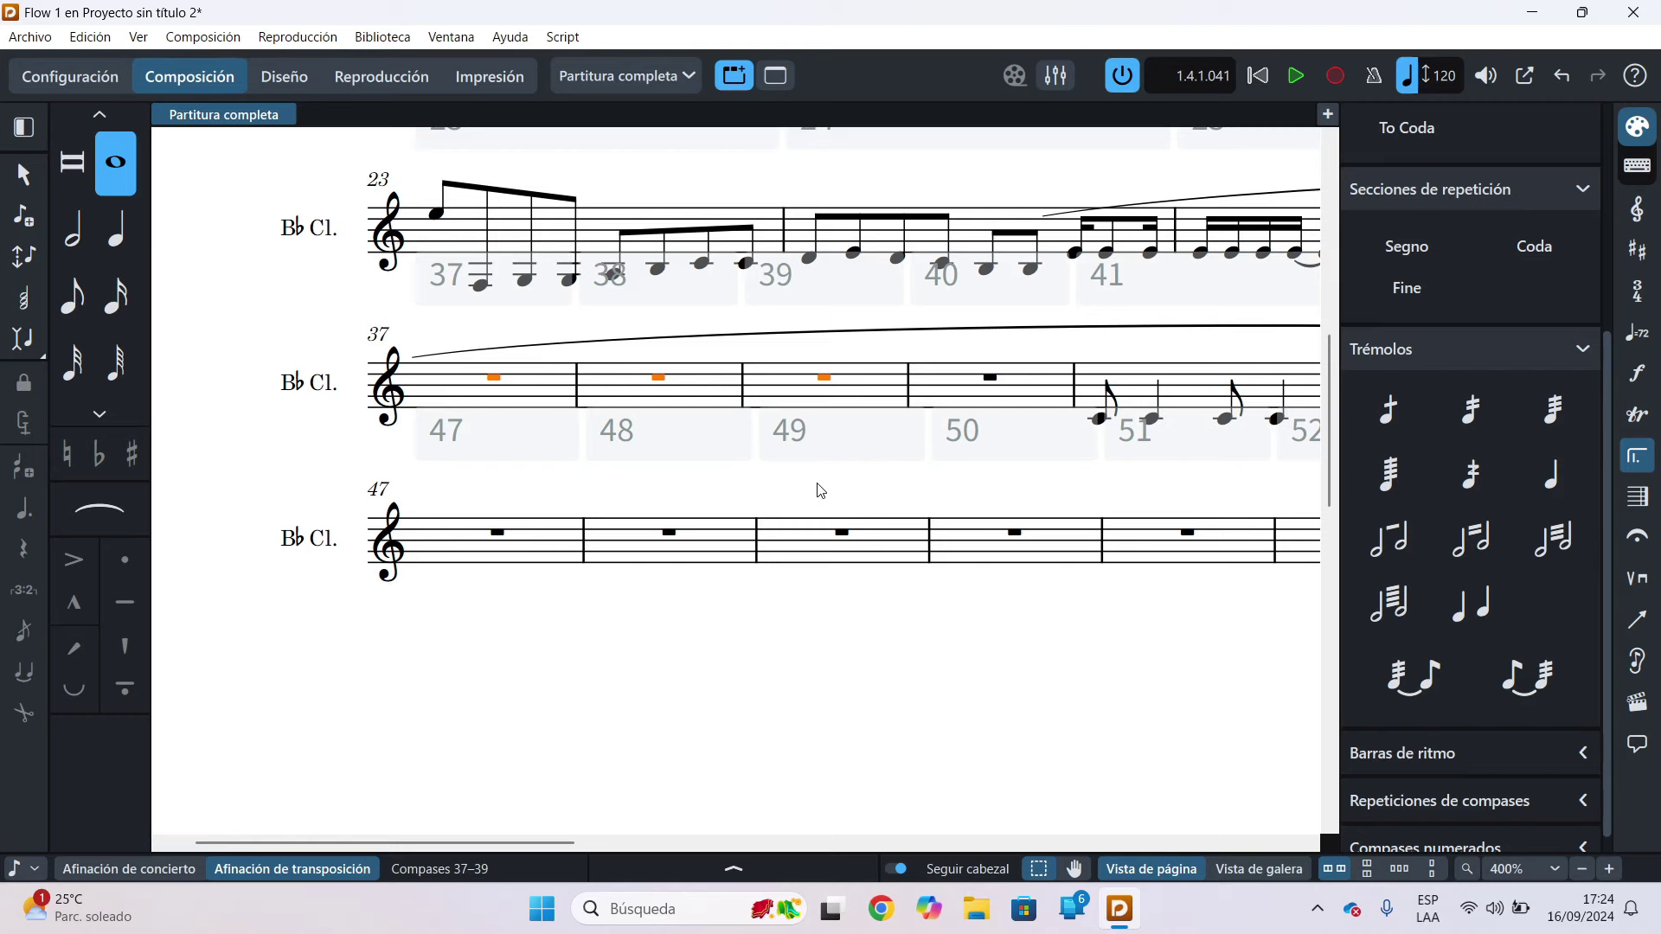
{"action": "key", "text": "shift+r"}
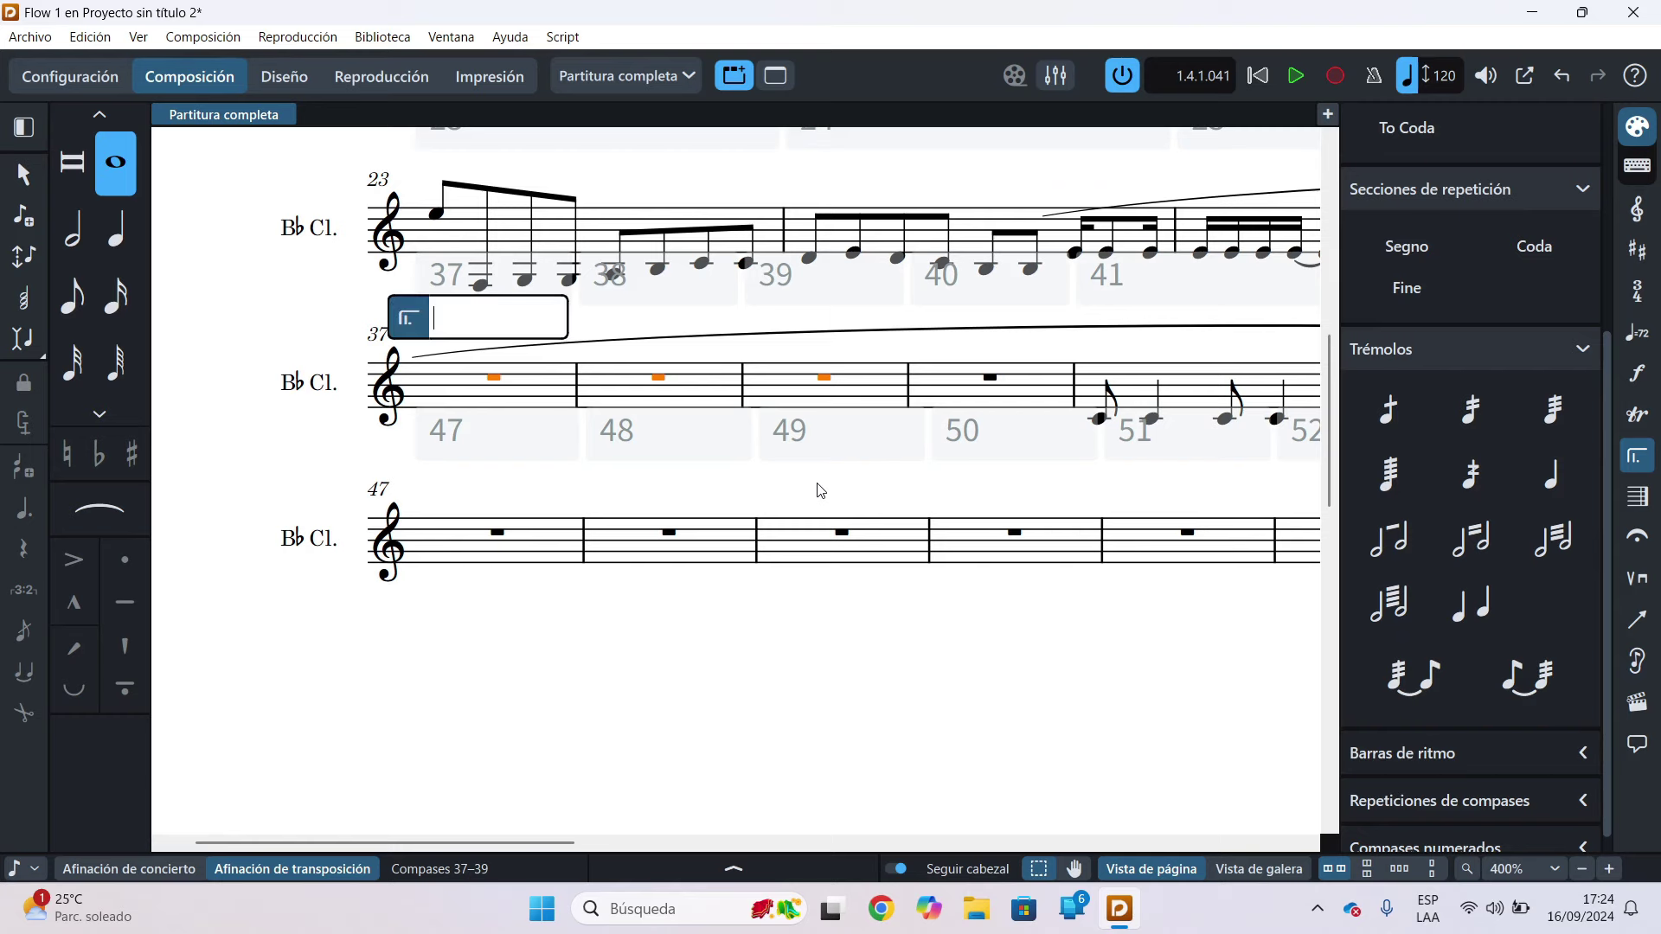
{"action": "type", "text": "1"}
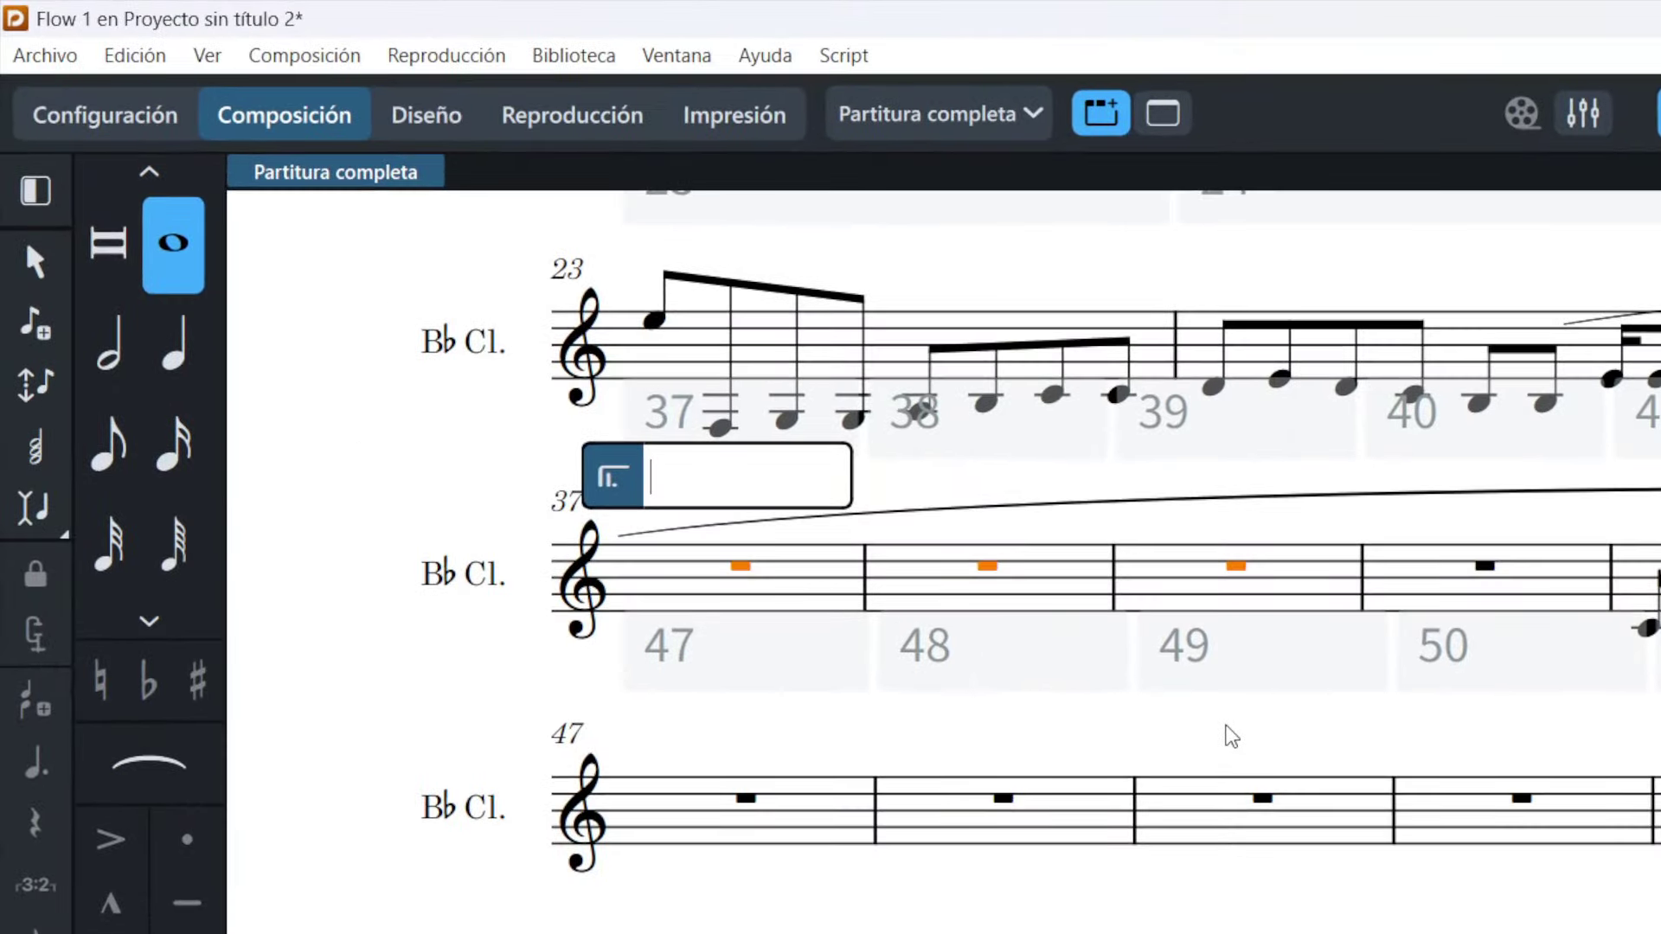
{"action": "type", "text": "%1"}
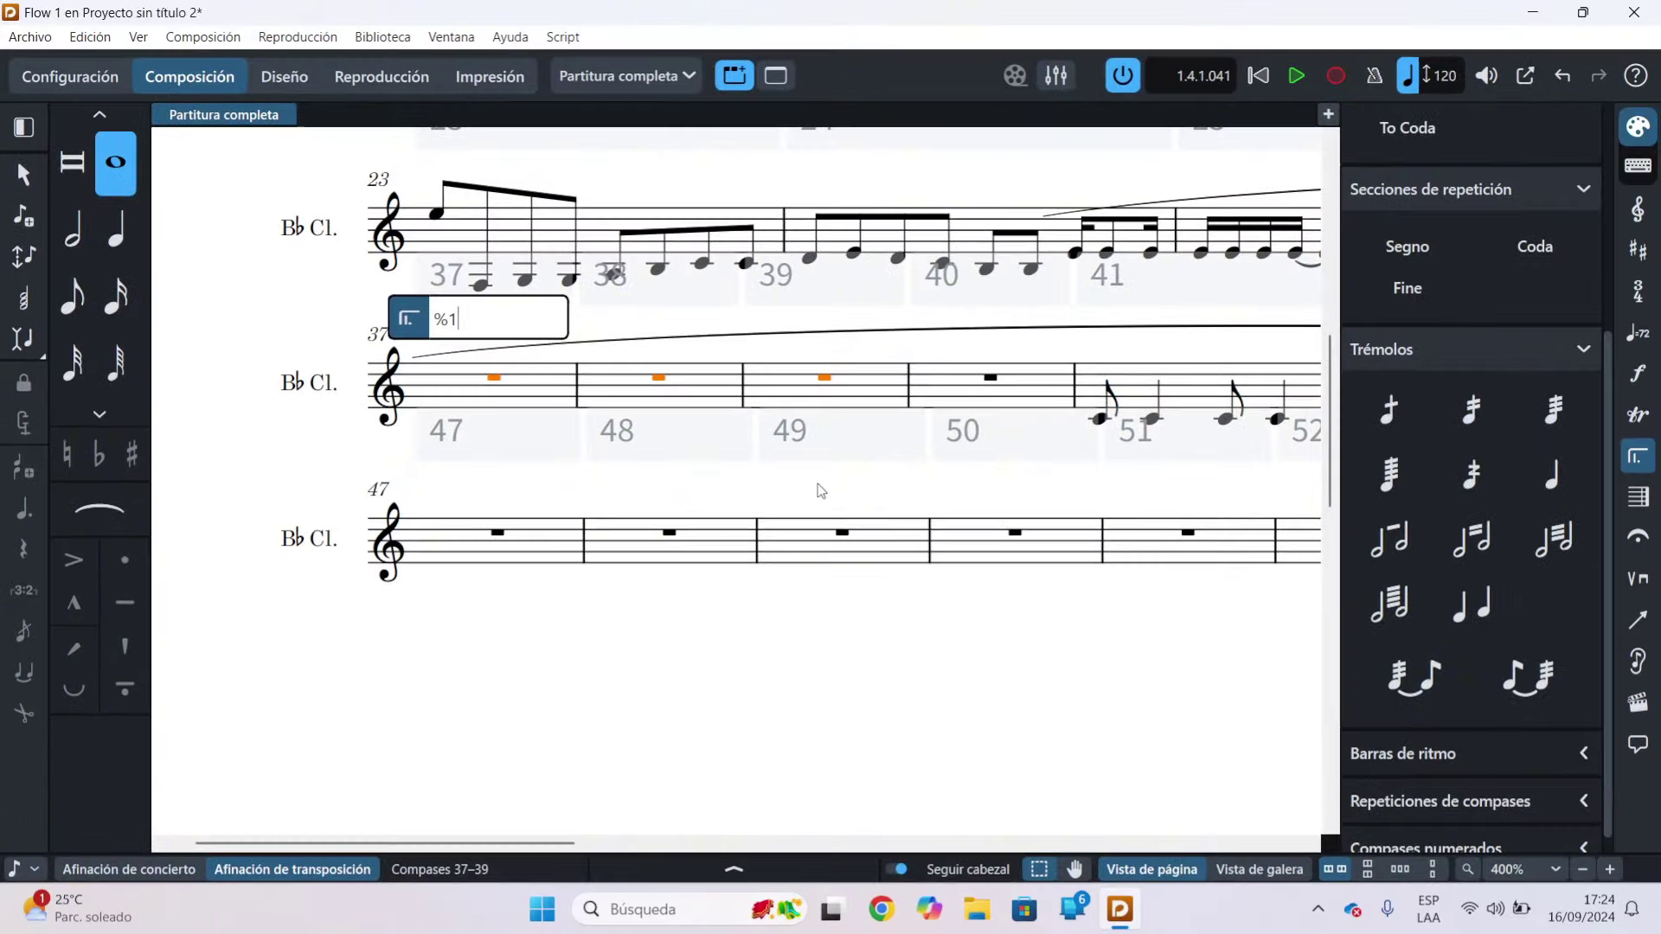
{"action": "key", "text": "Return"}
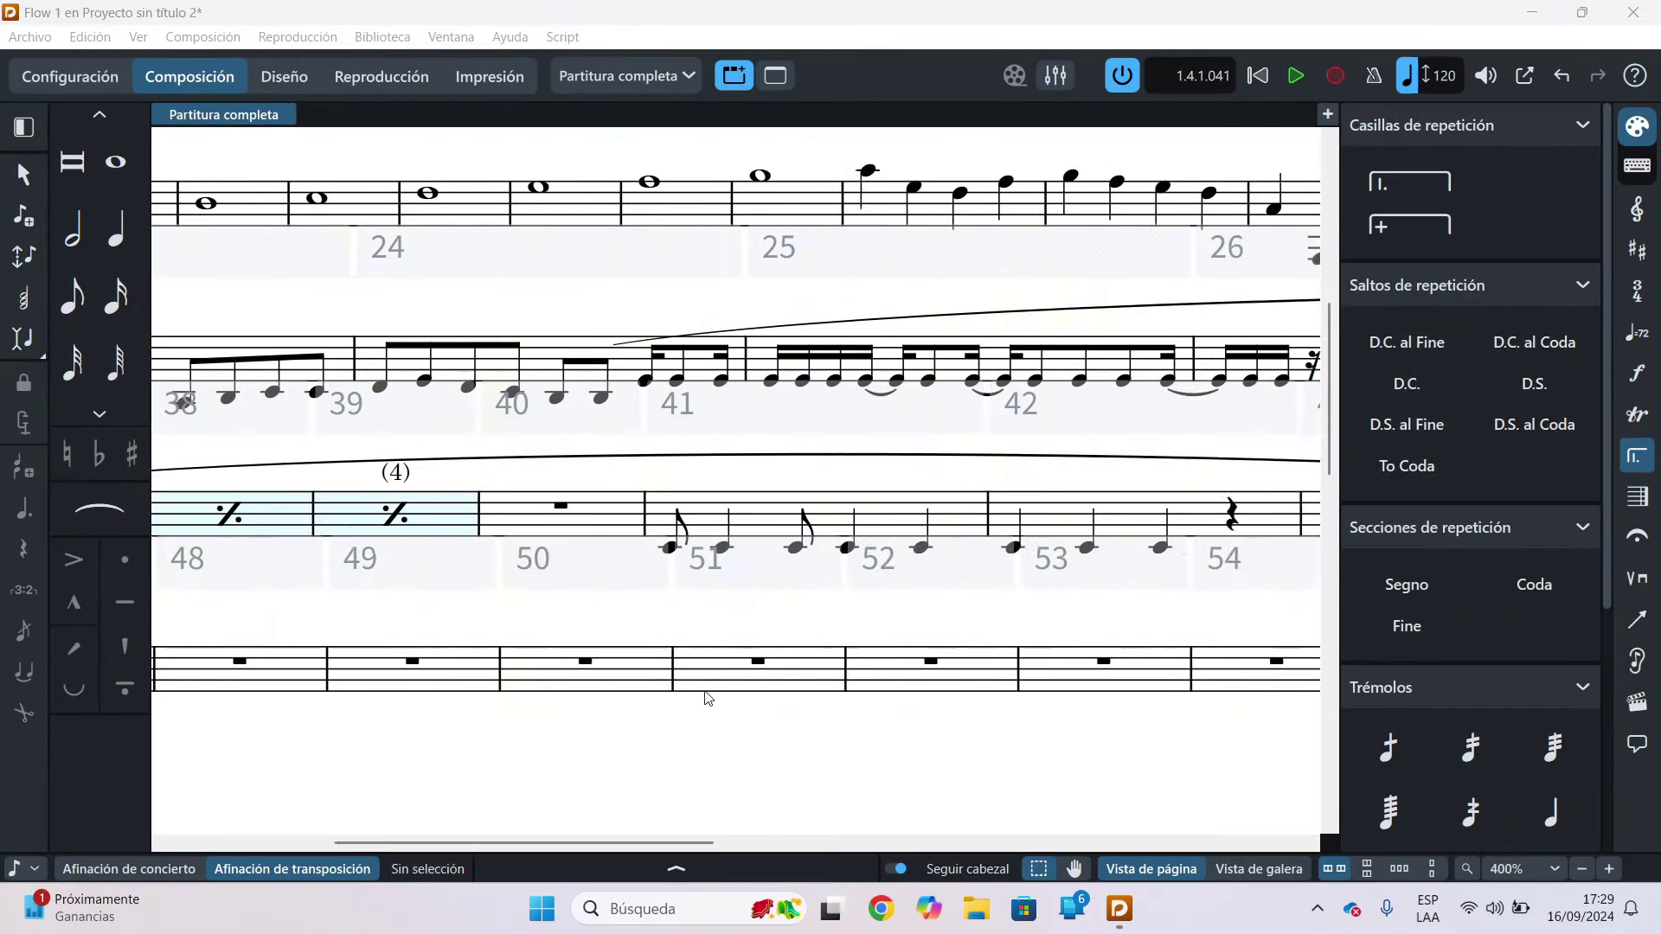
Step: Add a D.C. al Fine marking at the final bar, bar 63
{"action": "scroll", "coordinate": [705, 693], "scroll_direction": "right", "scroll_amount": 10}
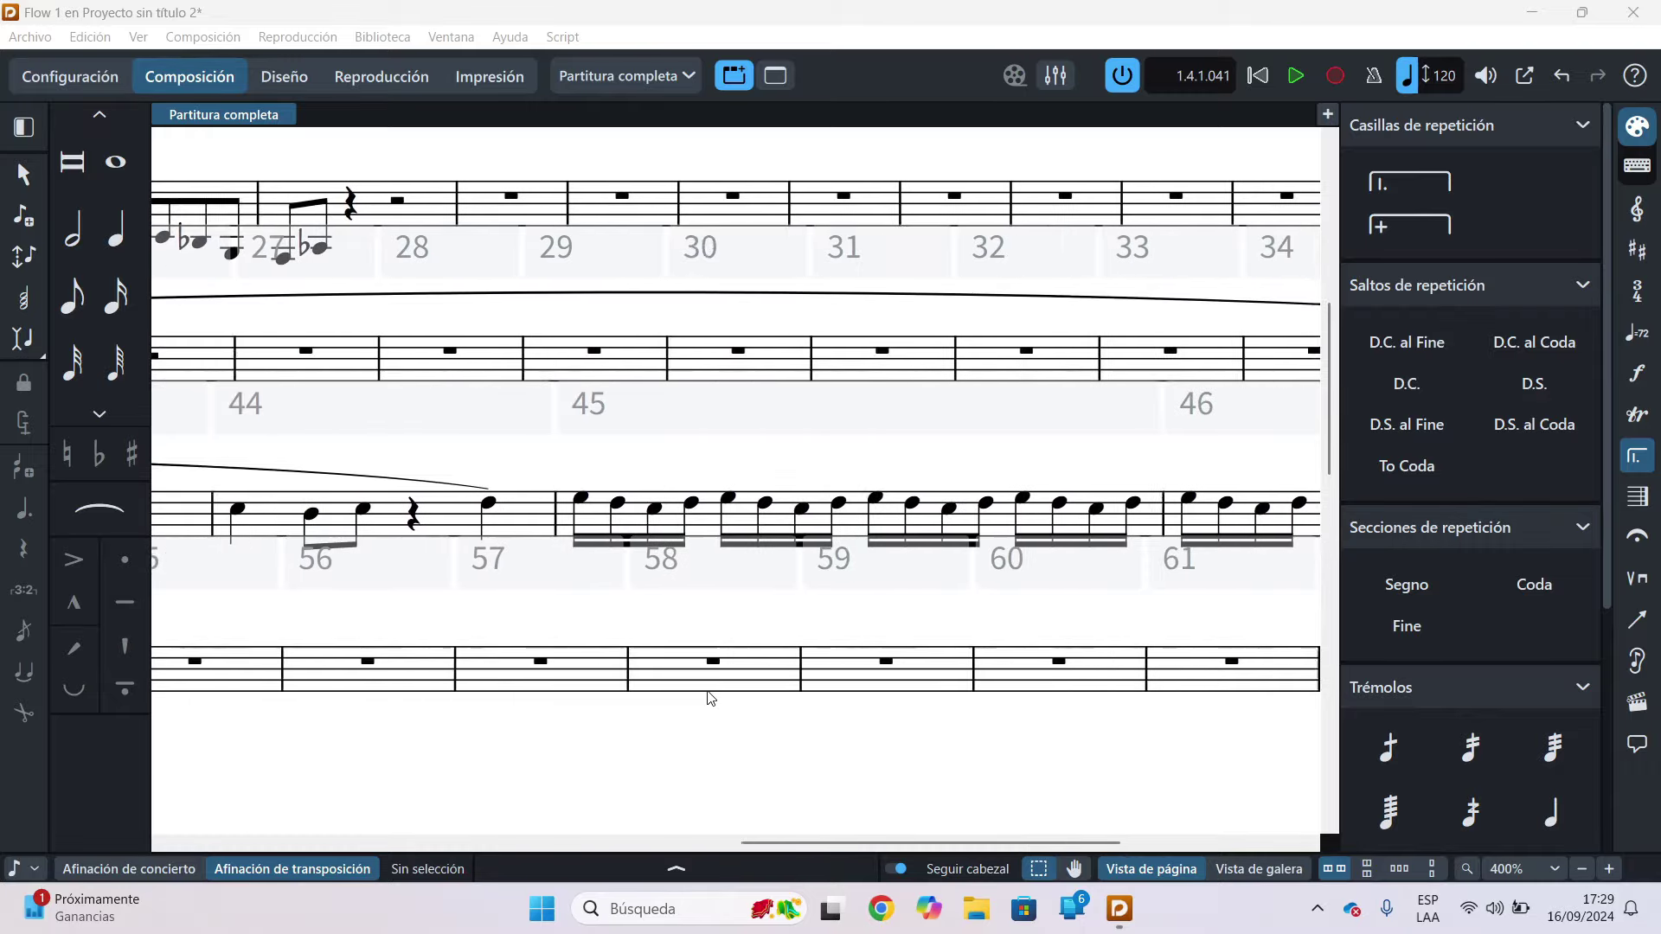
{"action": "scroll", "coordinate": [711, 698], "scroll_direction": "right", "scroll_amount": 5}
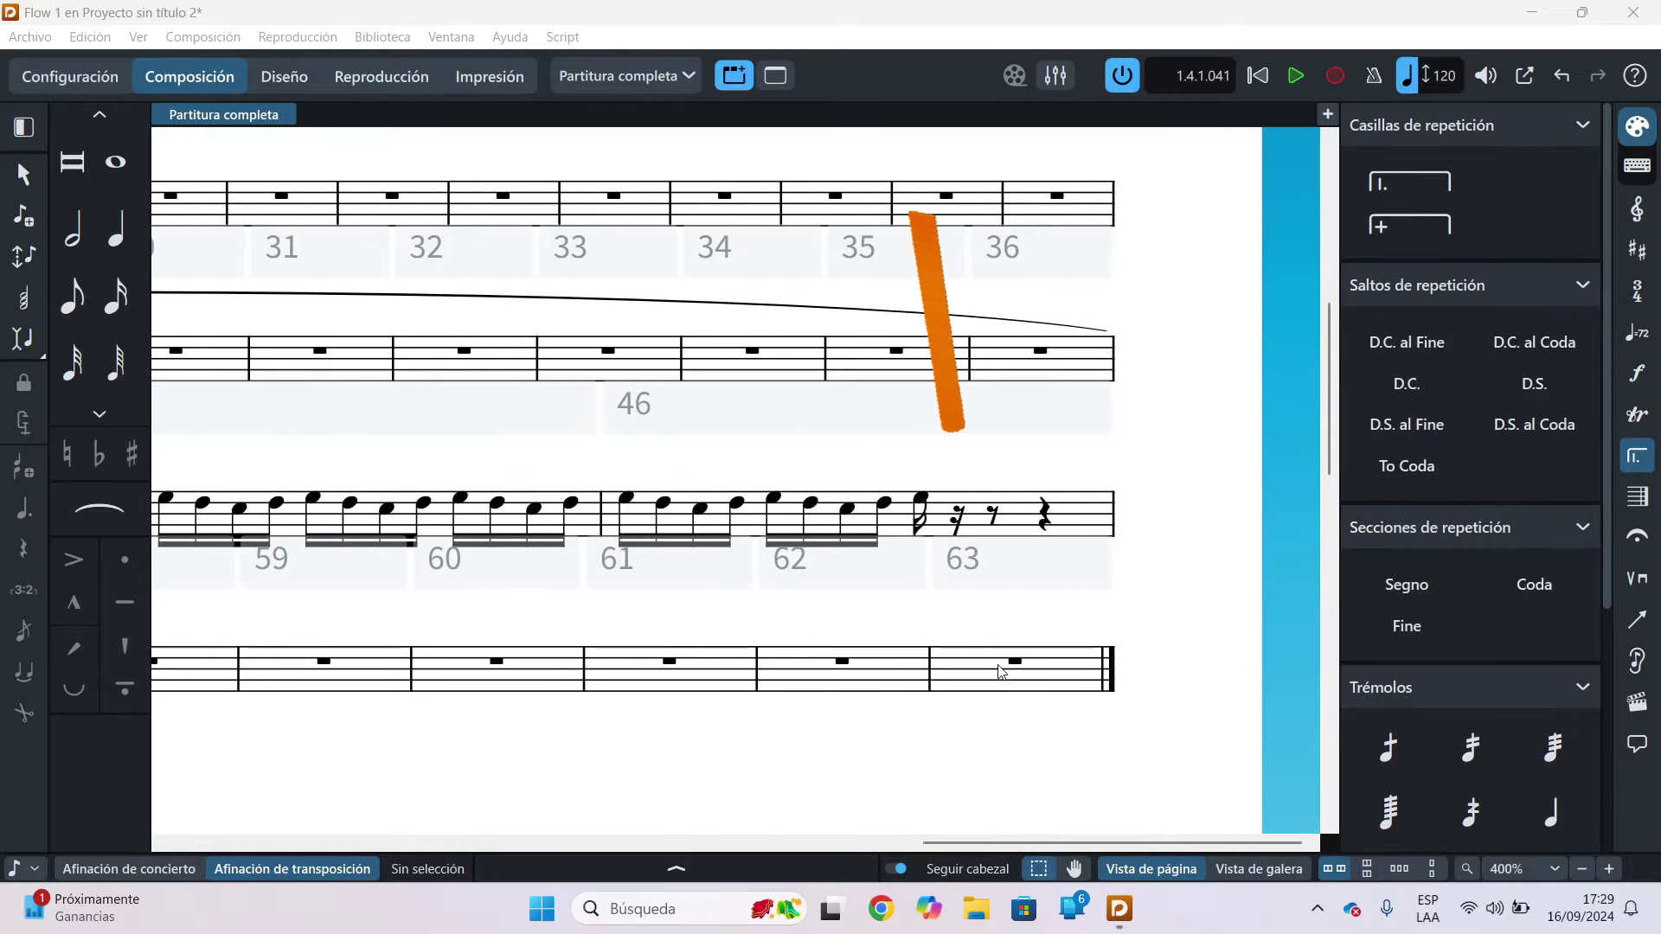
{"action": "left_click", "coordinate": [1012, 663]}
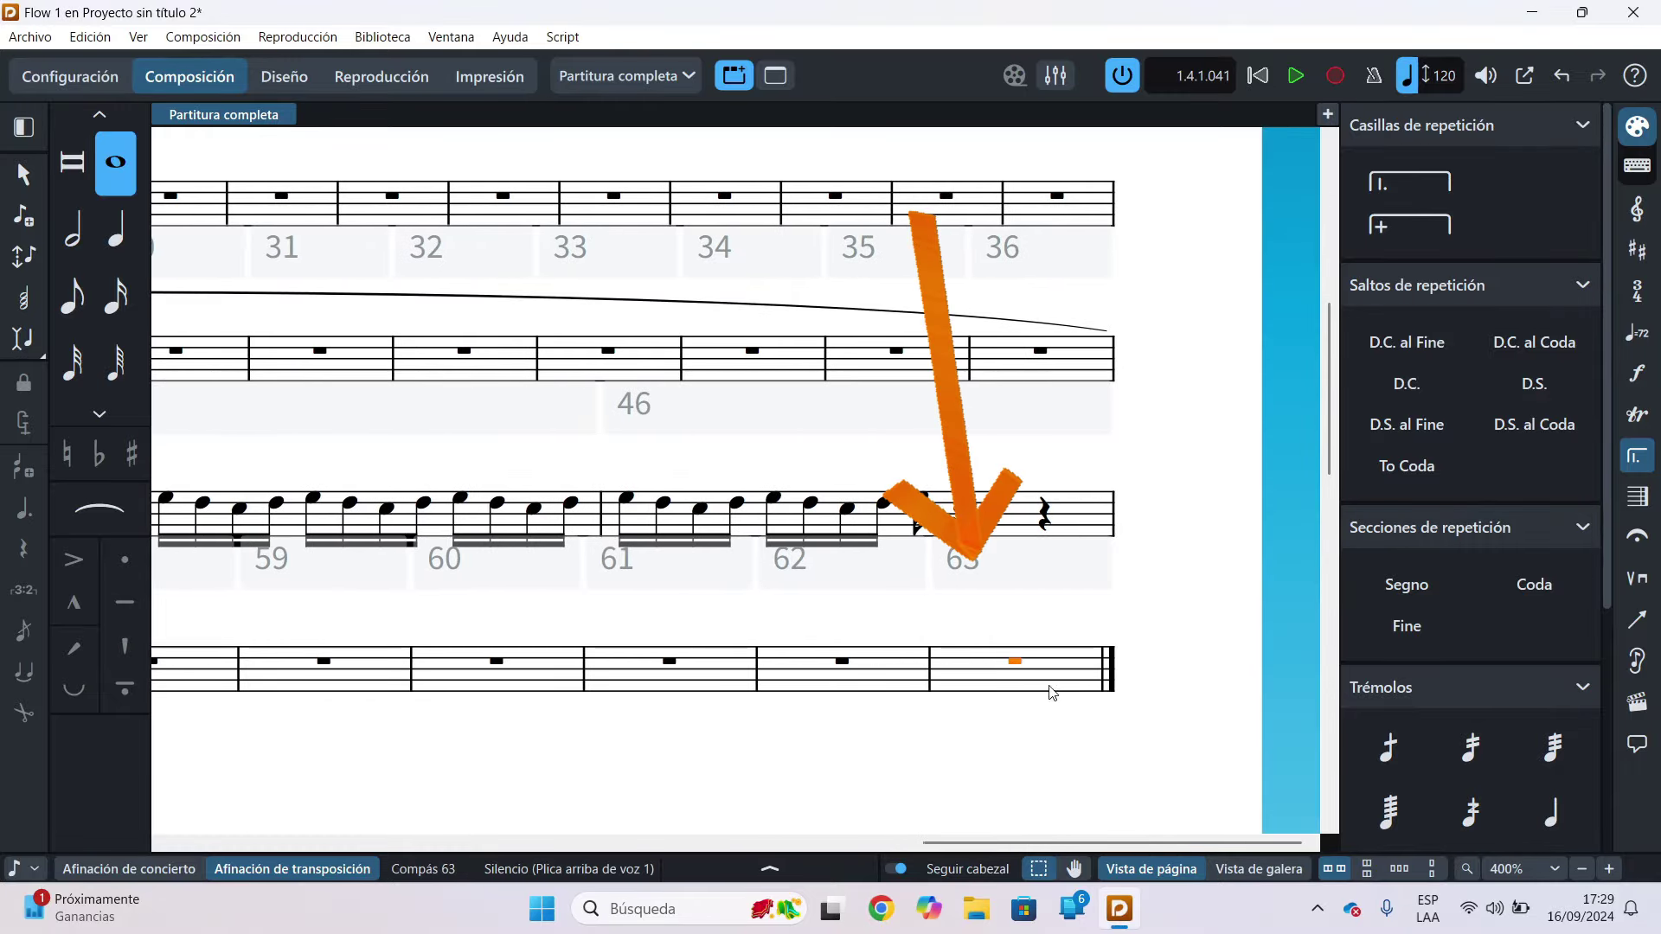
{"action": "scroll", "coordinate": [1100, 702], "scroll_direction": "down", "scroll_amount": 3}
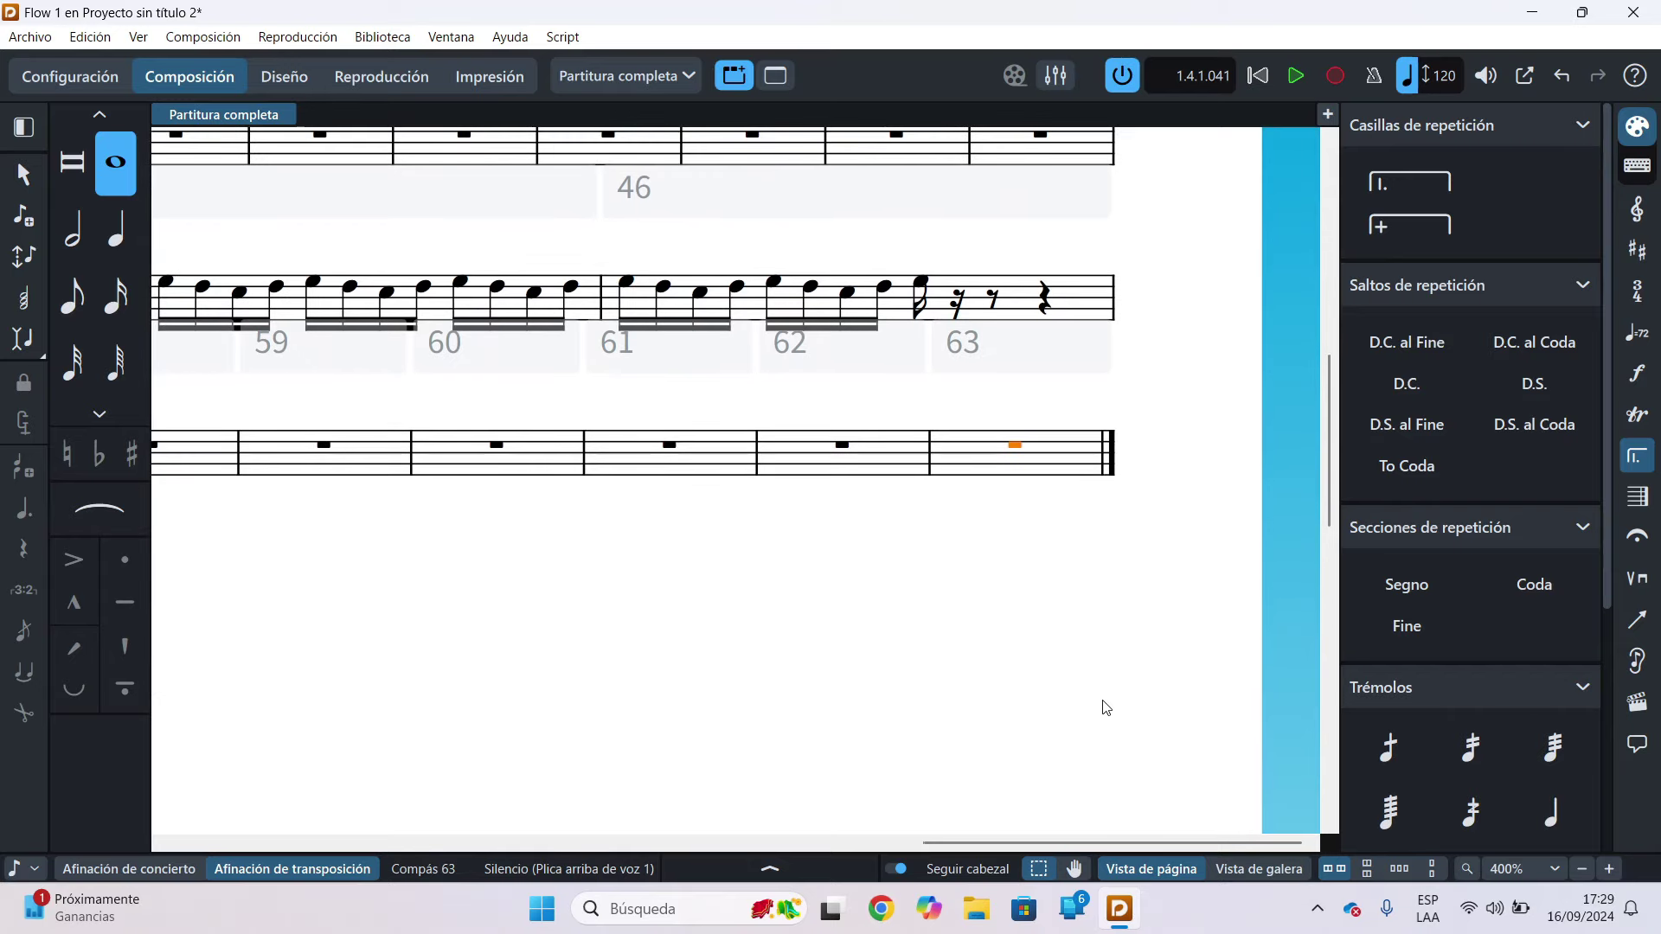
{"action": "key", "text": "shift+r"}
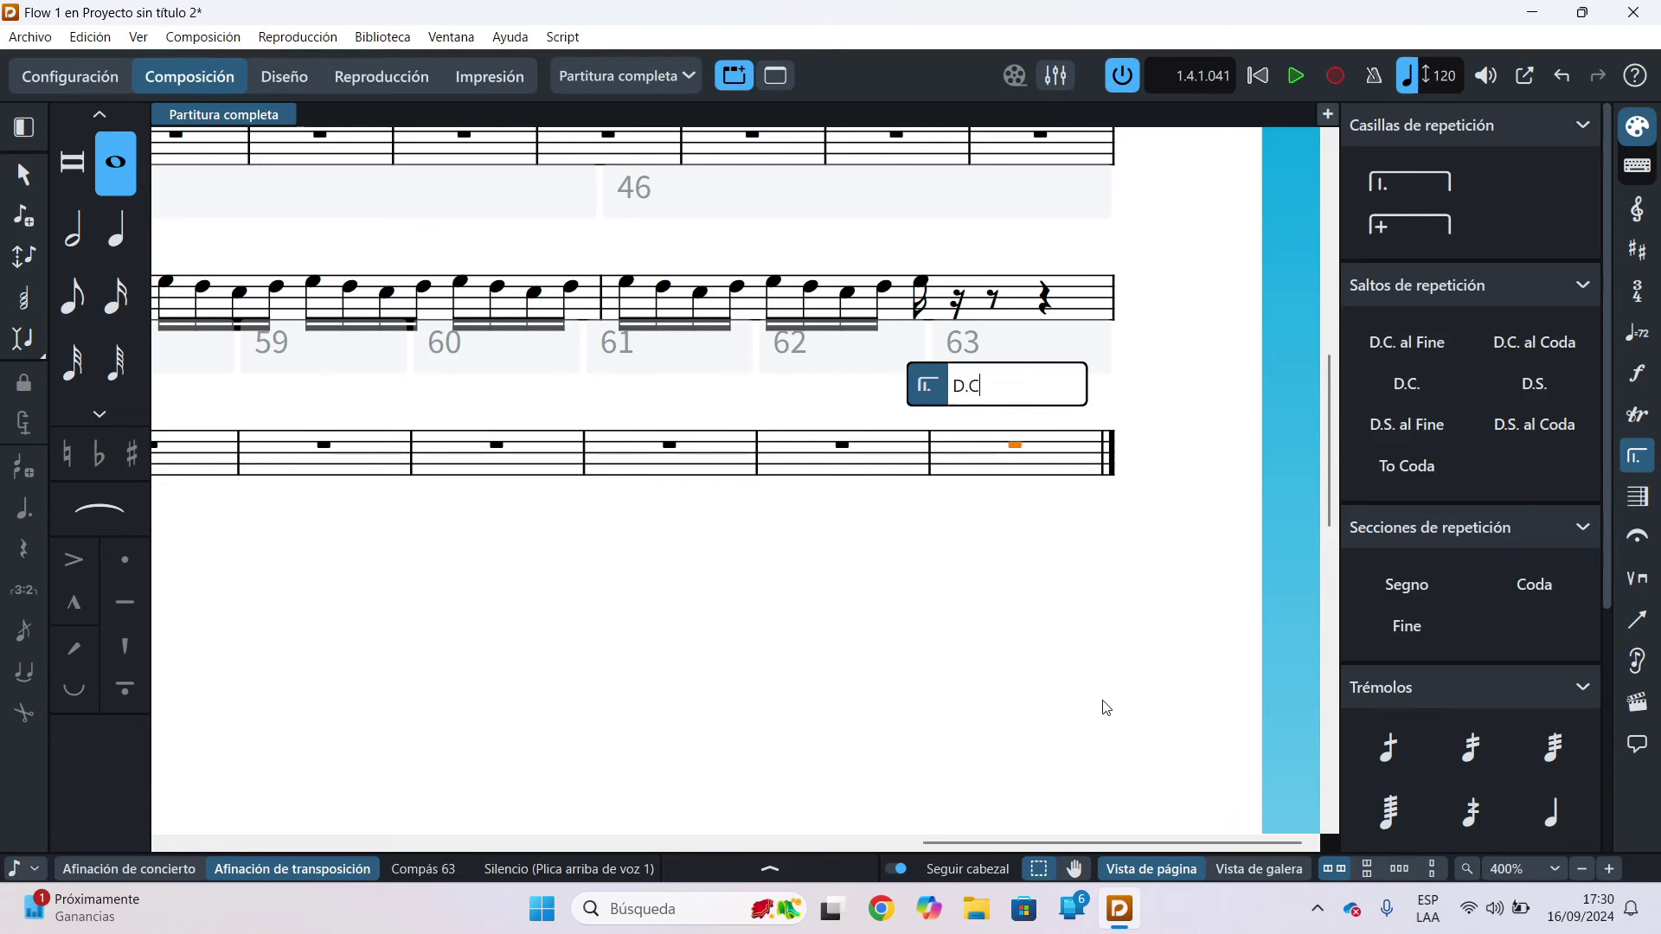
{"action": "type", "text": "D.C. al Fine"}
{"action": "key", "text": "Return"}
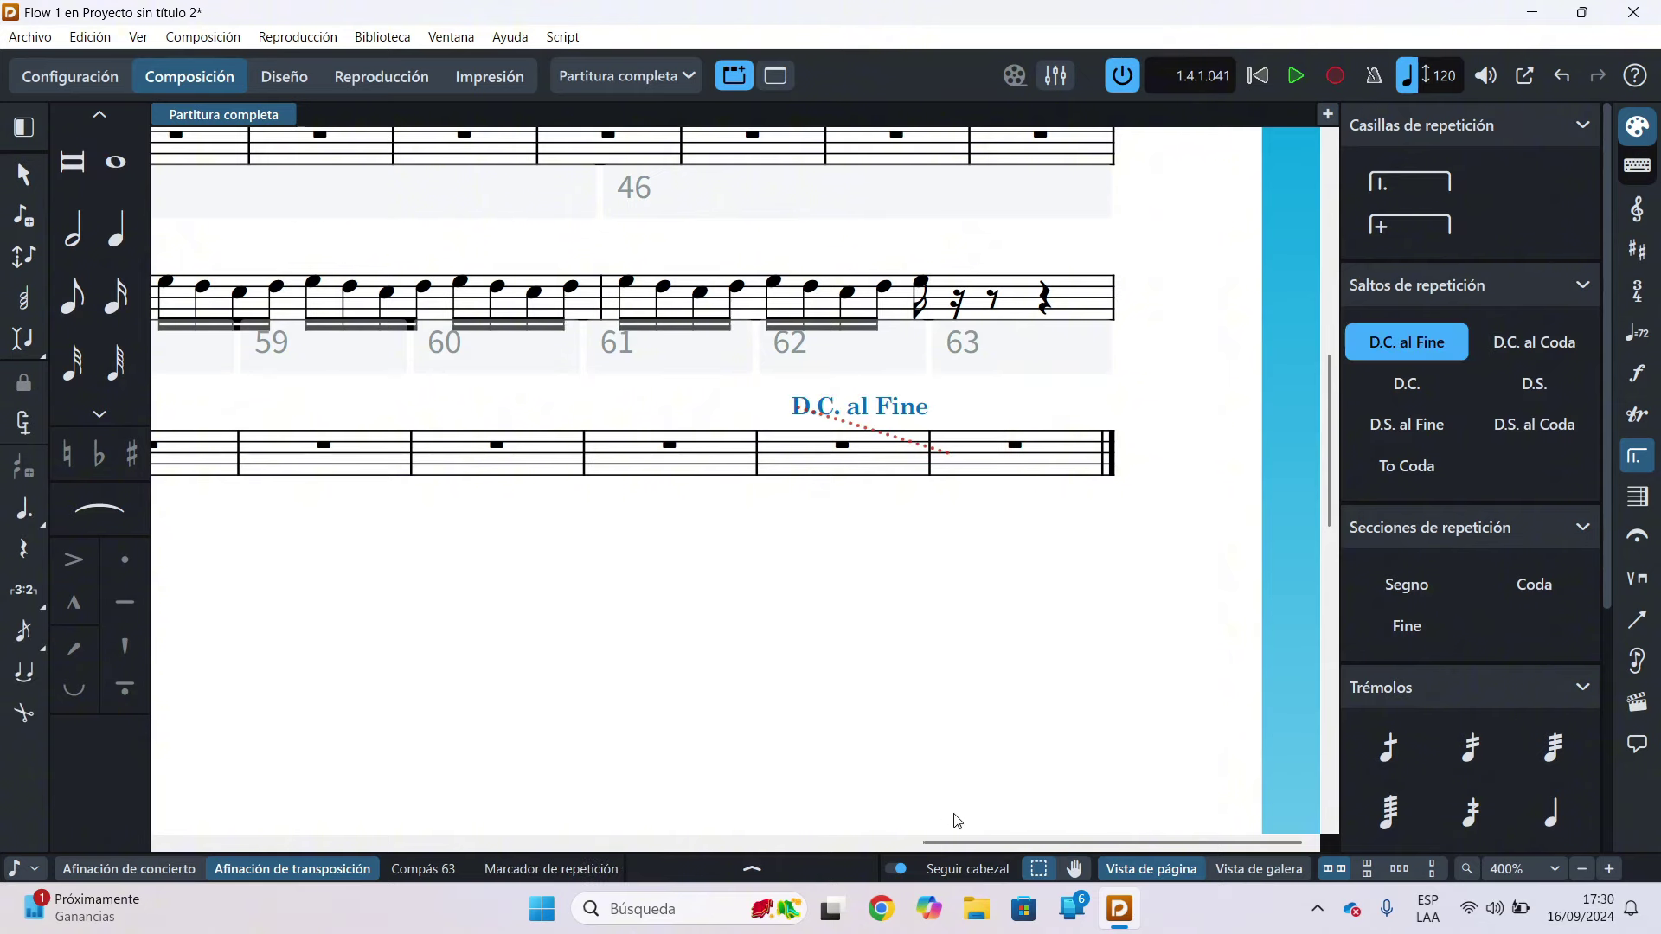
Step: Add a tempo marking of quarter note = 140 at the start of bar 1 using the entry q=140
{"action": "left_click_drag", "start_coordinate": [924, 842], "coordinate": [173, 842]}
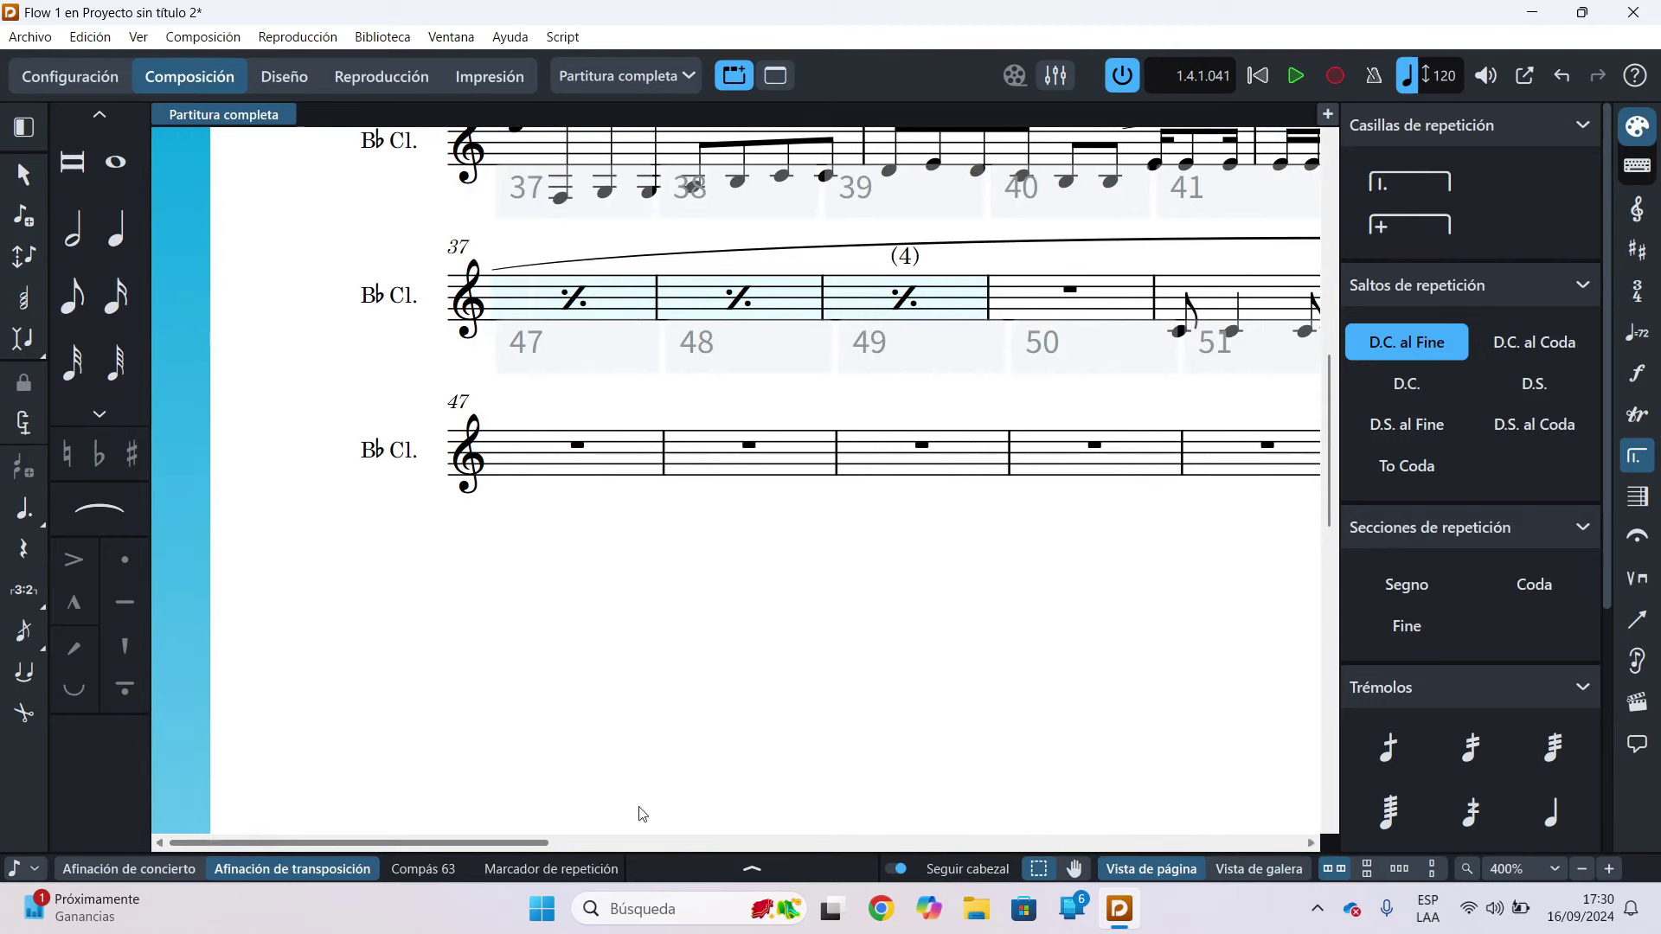
{"action": "left_click_drag", "start_coordinate": [1330, 458], "coordinate": [1305, 326]}
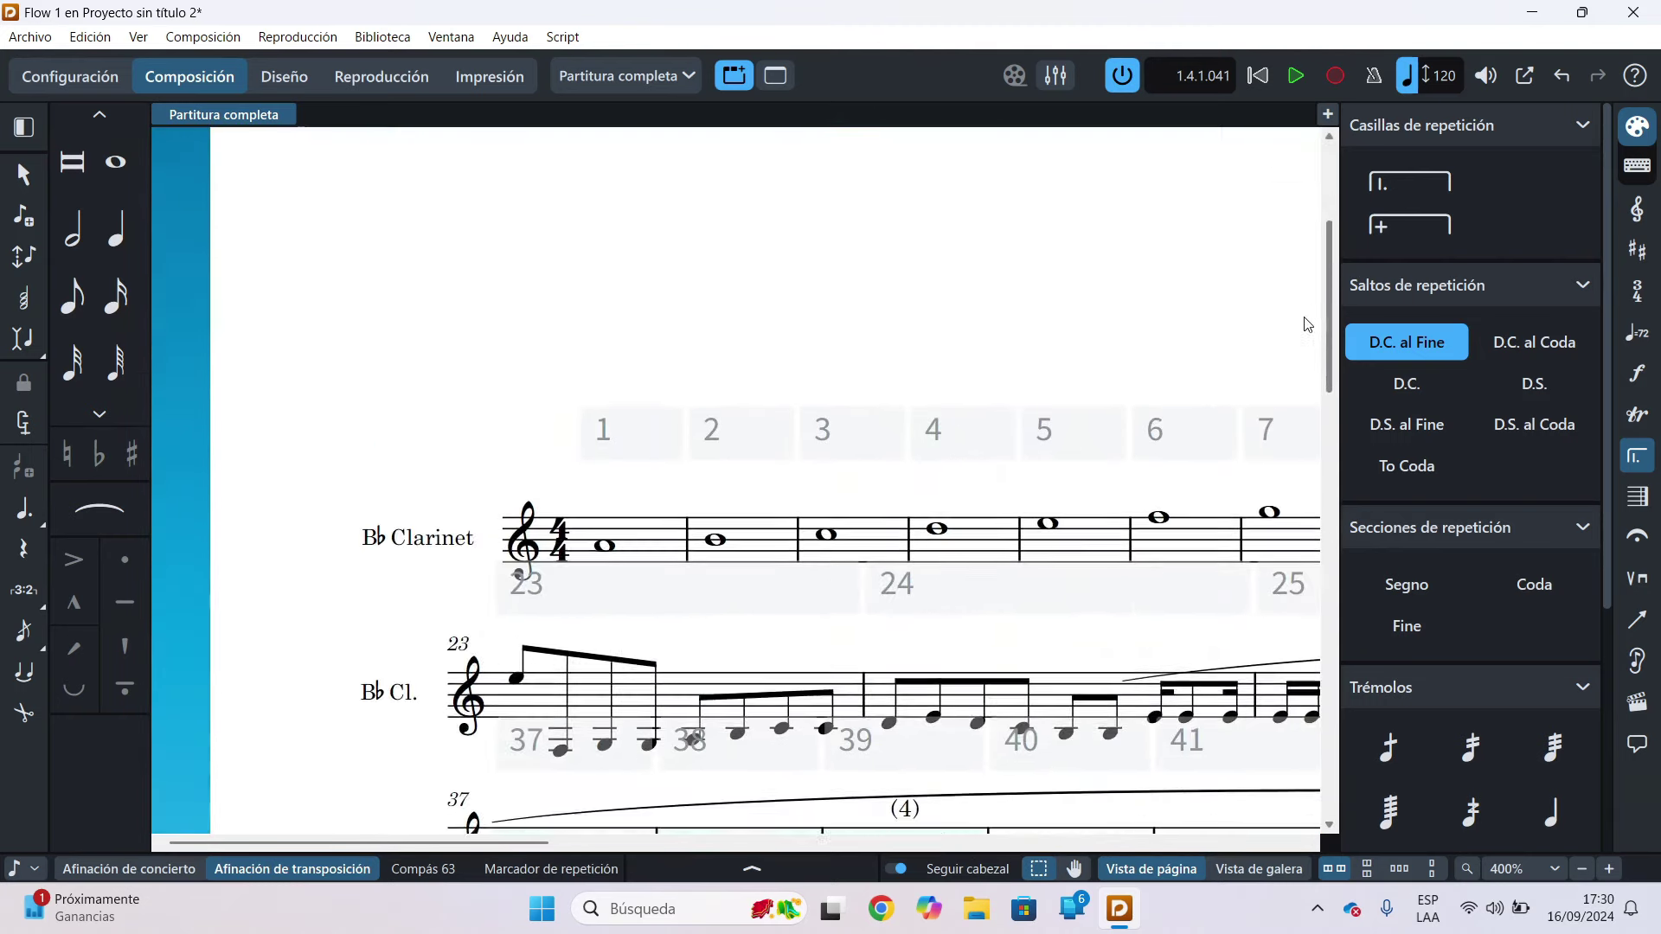
{"action": "left_click", "coordinate": [606, 508]}
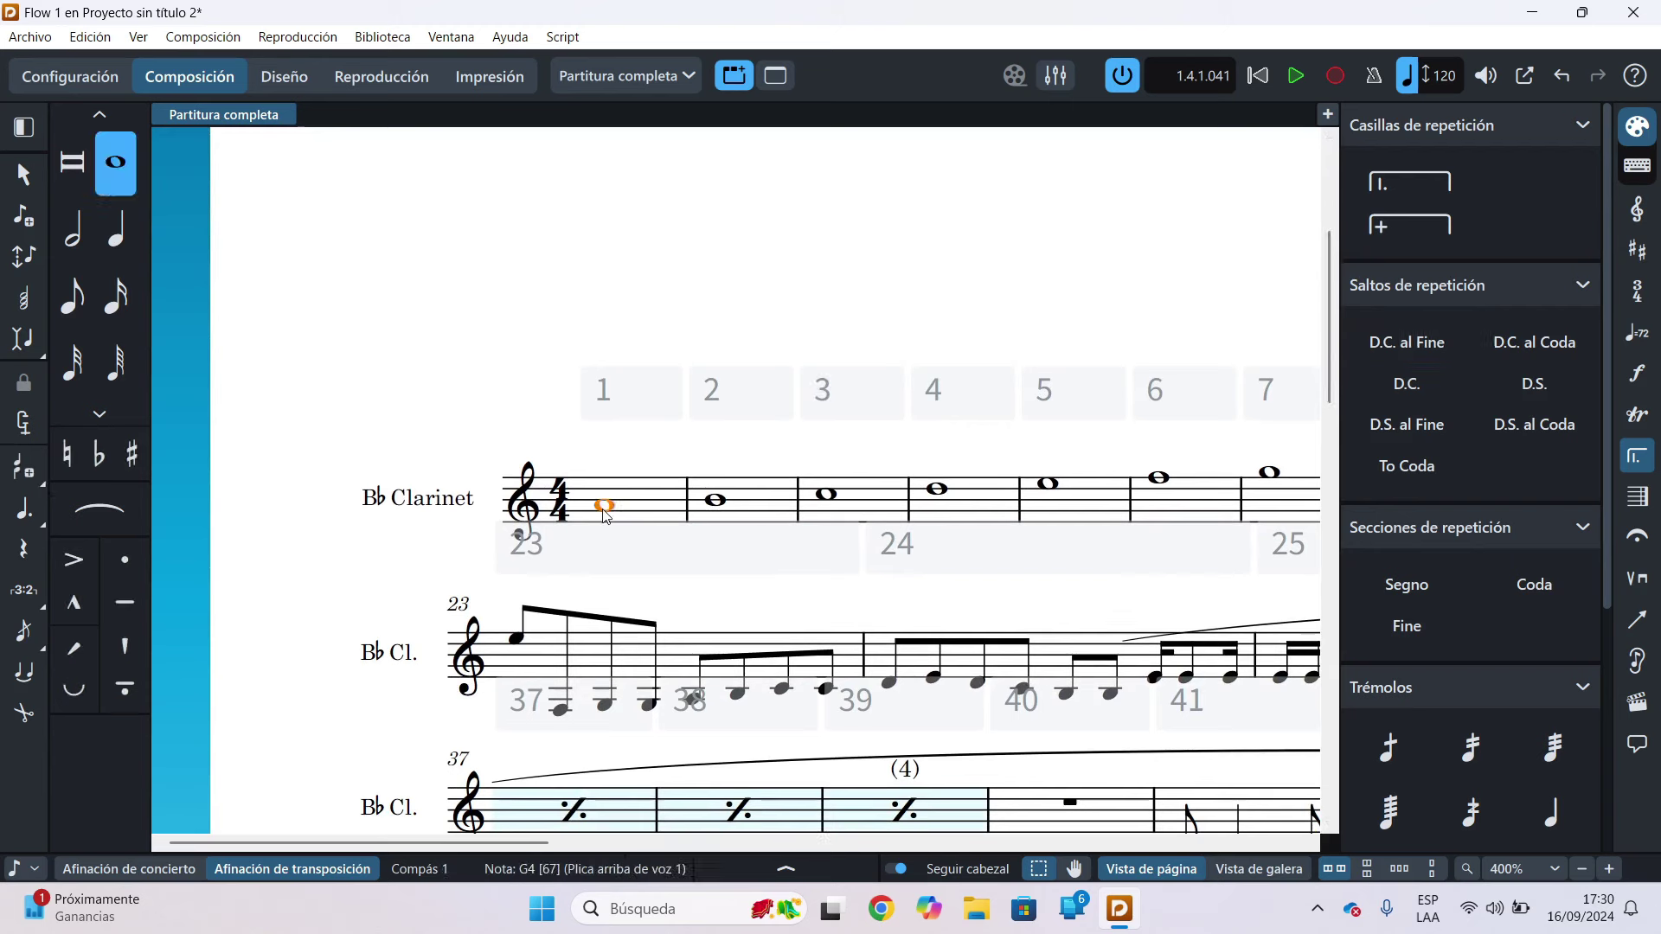
{"action": "key", "text": "shift+t"}
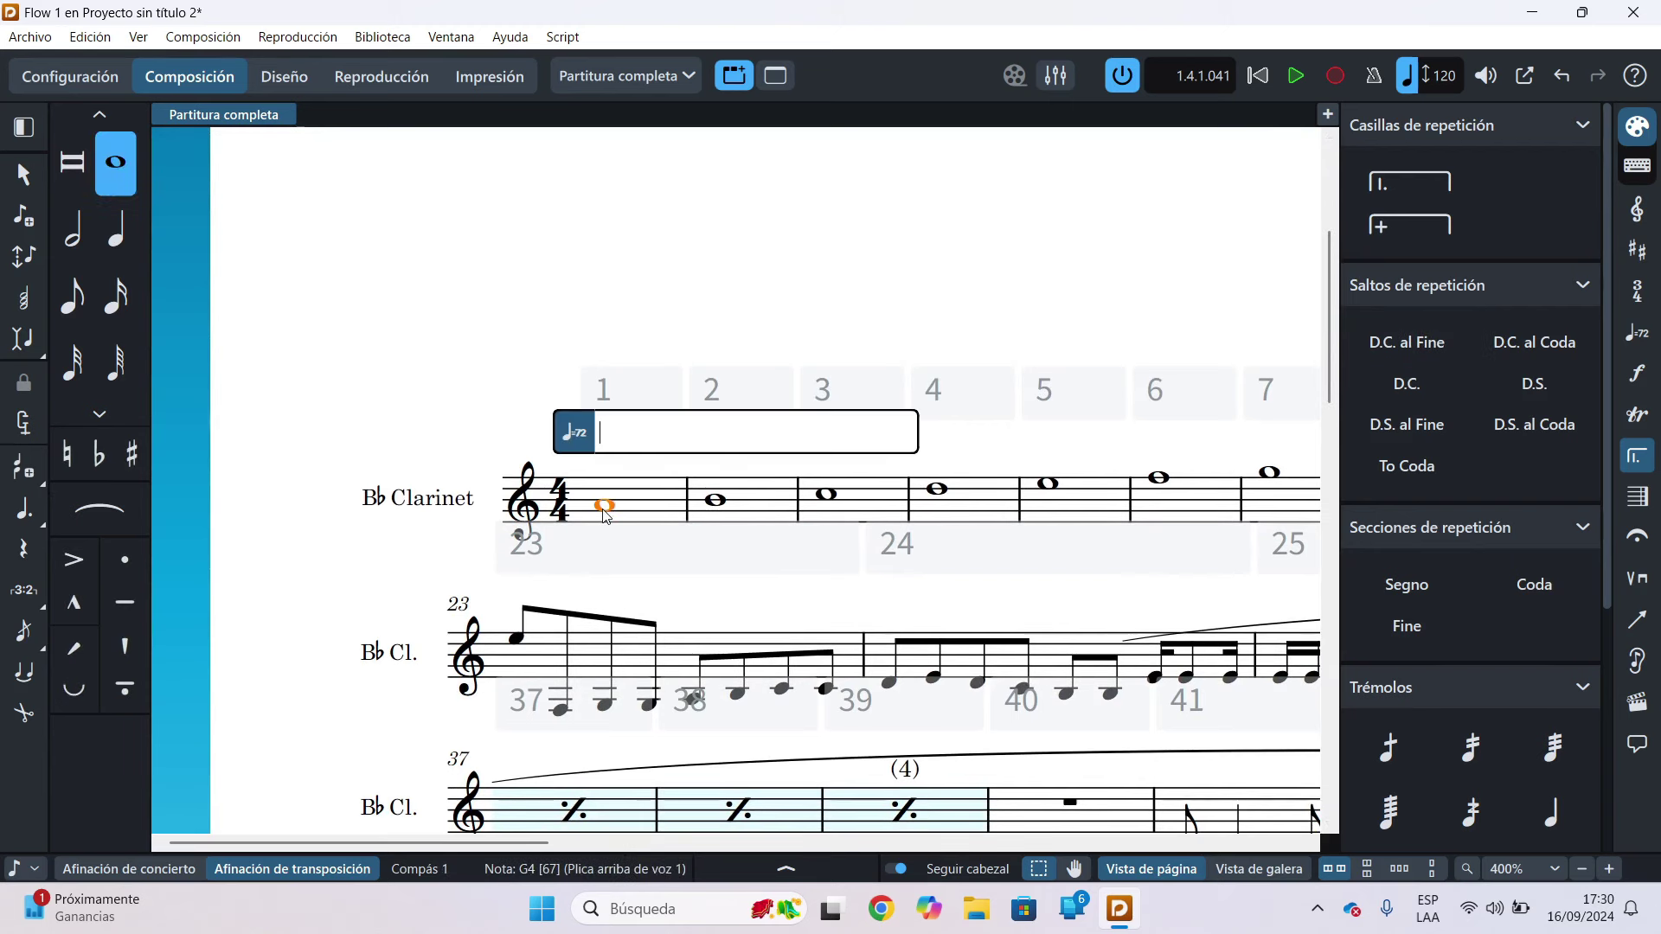
{"action": "type", "text": "q=140"}
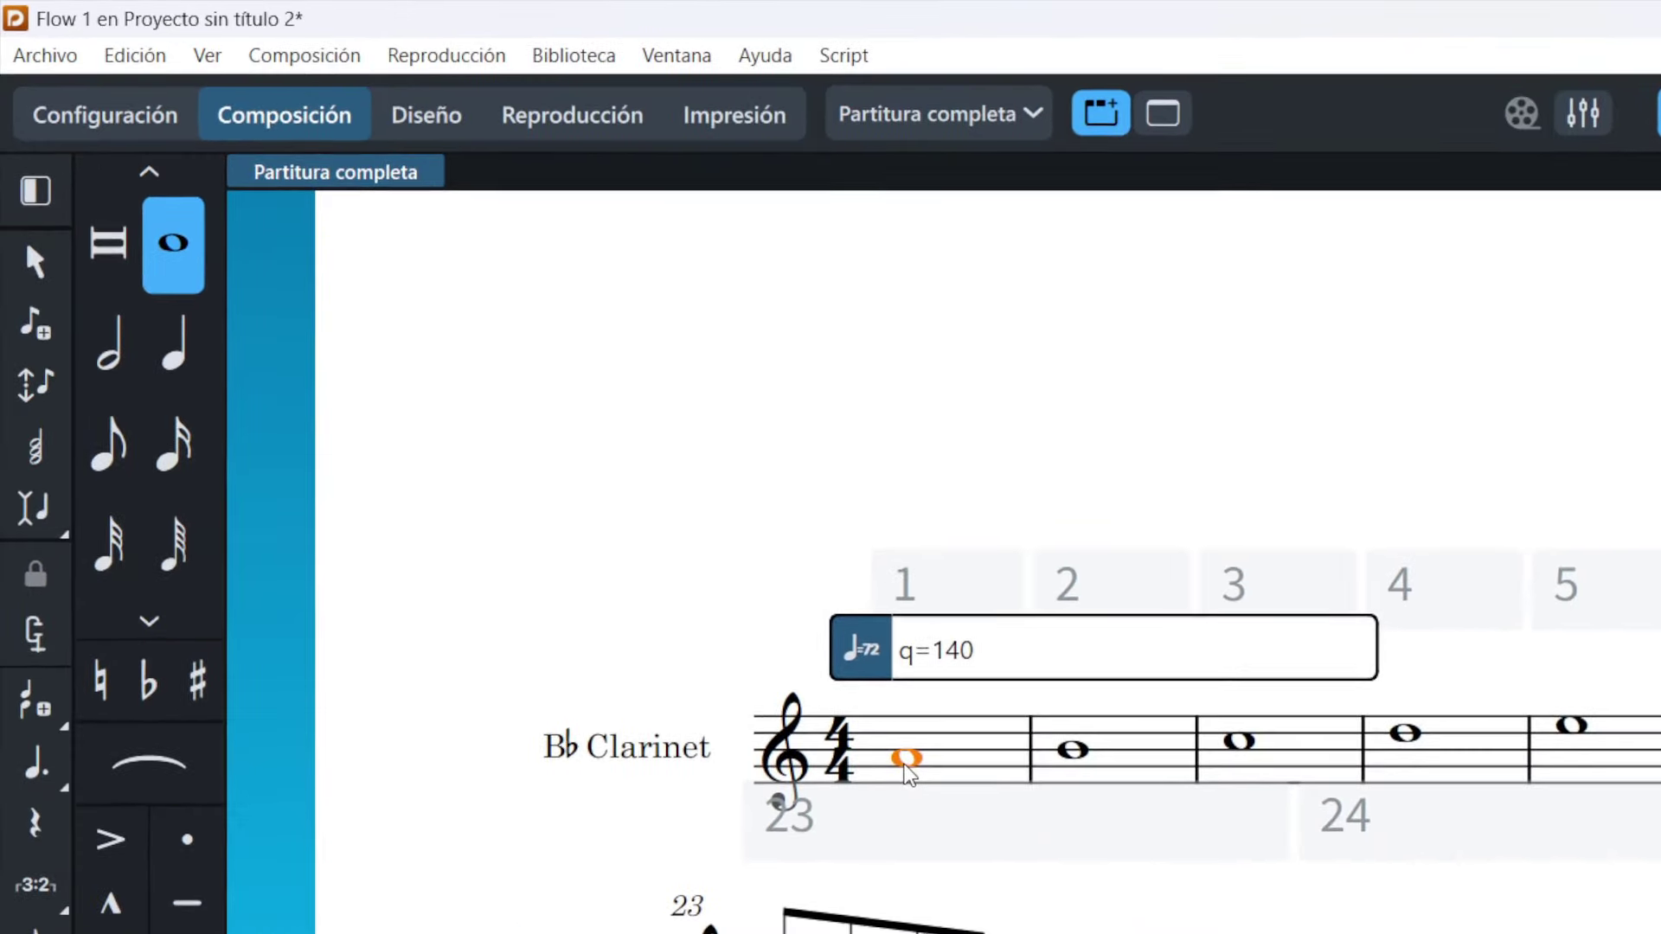
{"action": "key", "text": "Return"}
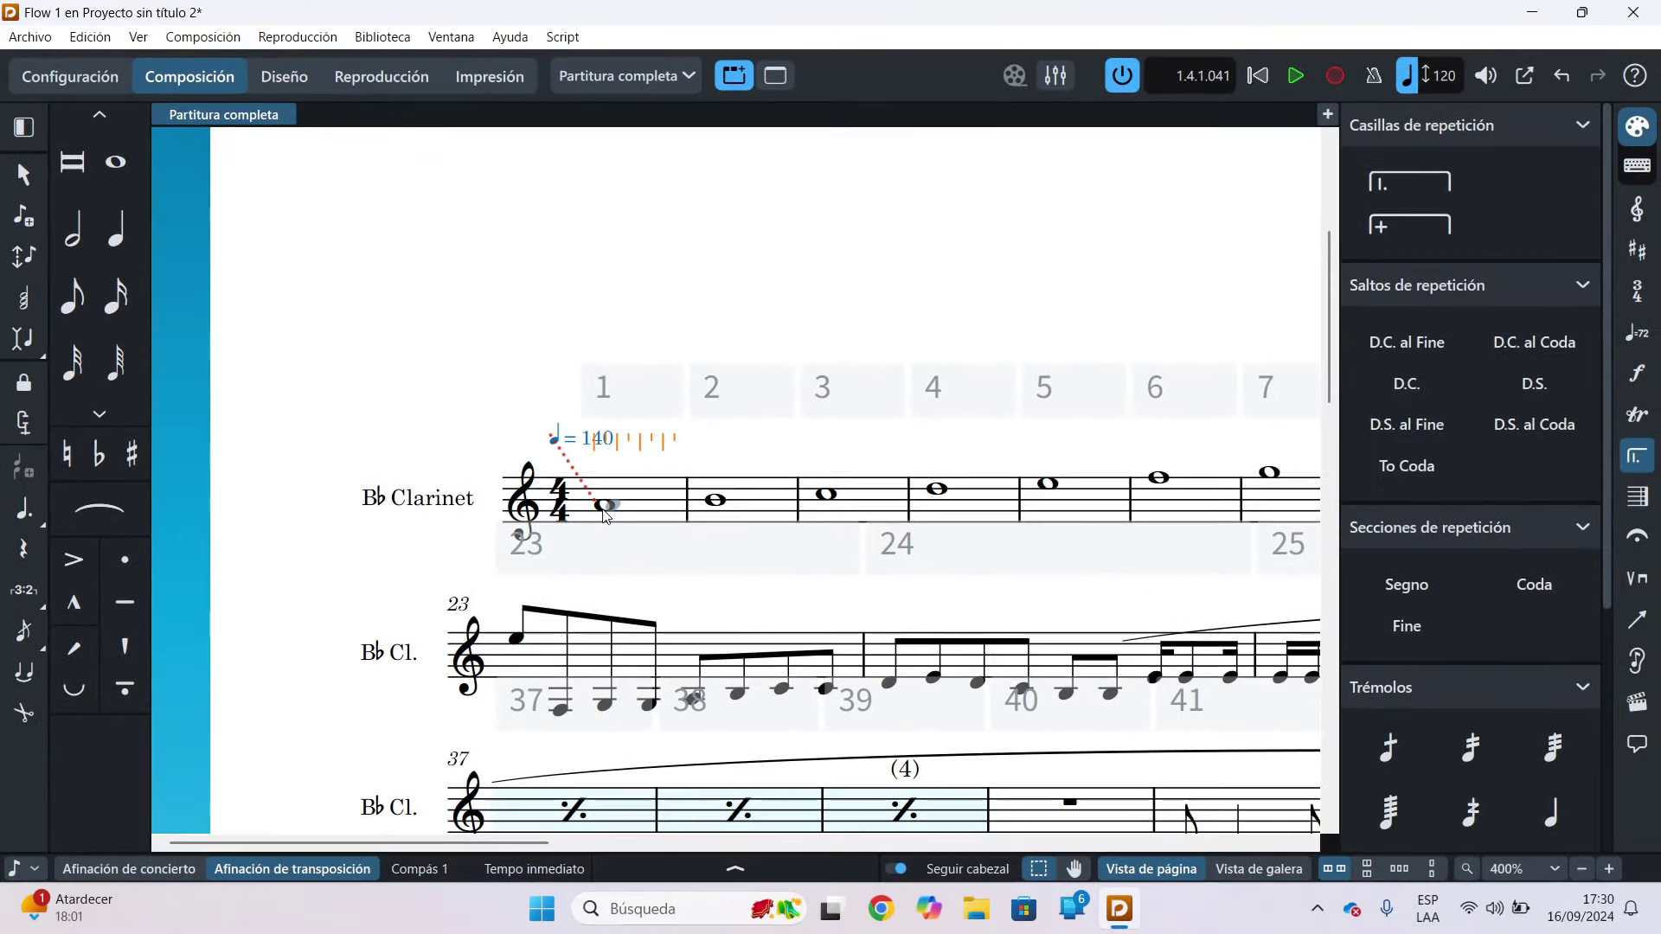
{"action": "key", "text": "Return"}
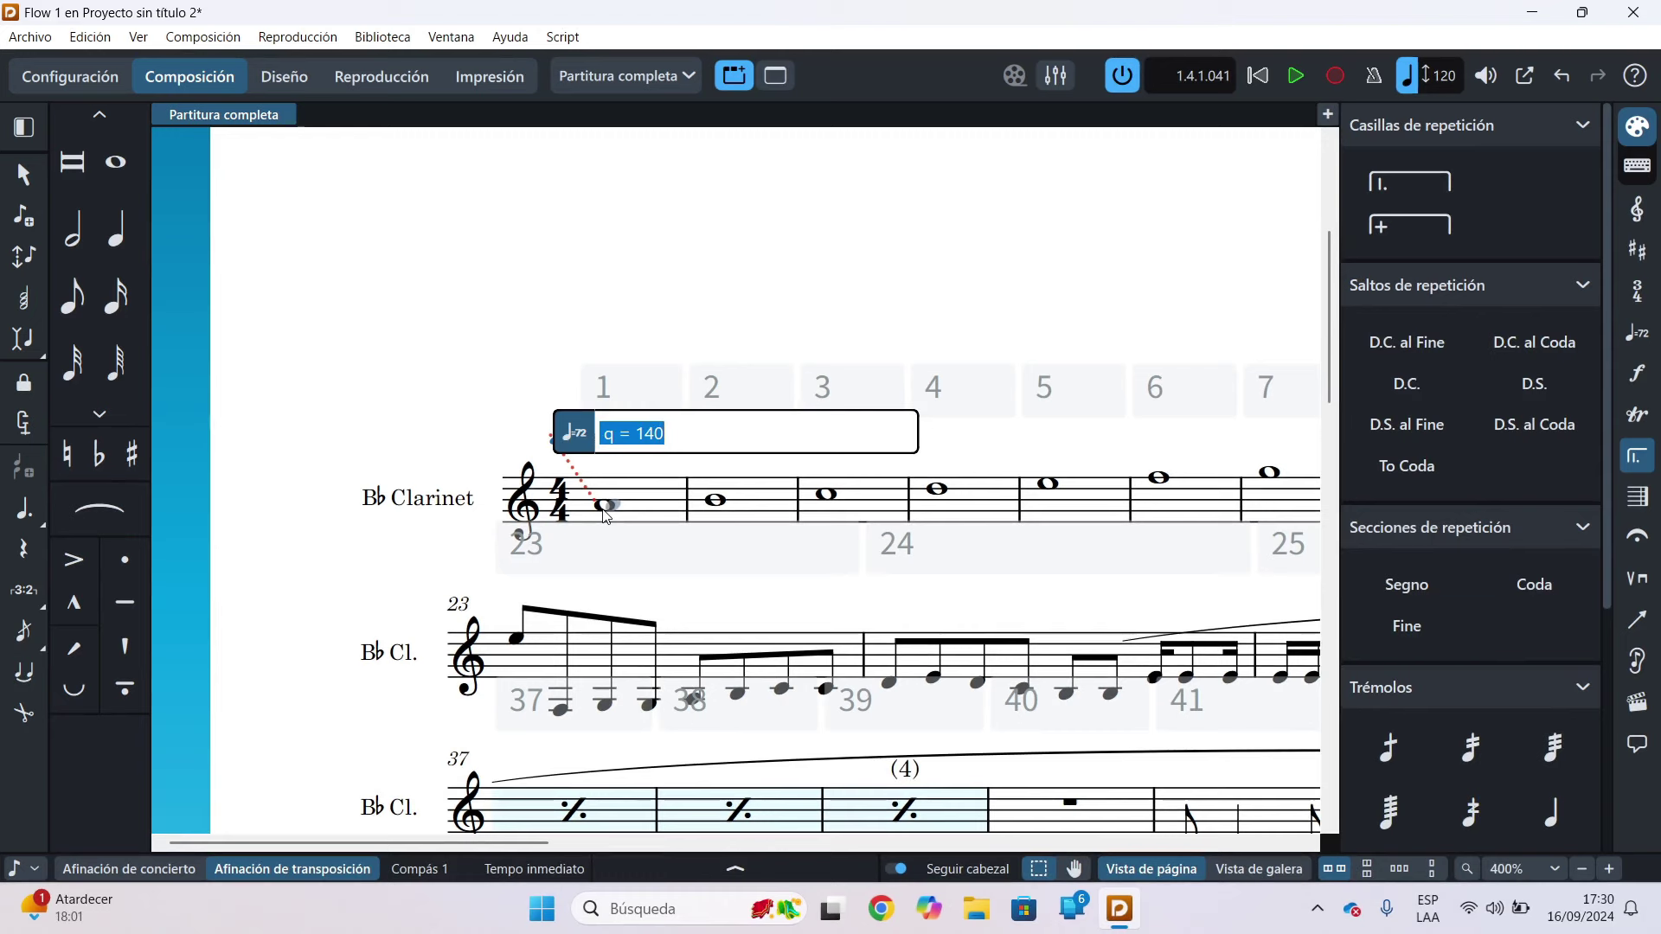
{"action": "key", "text": "Return"}
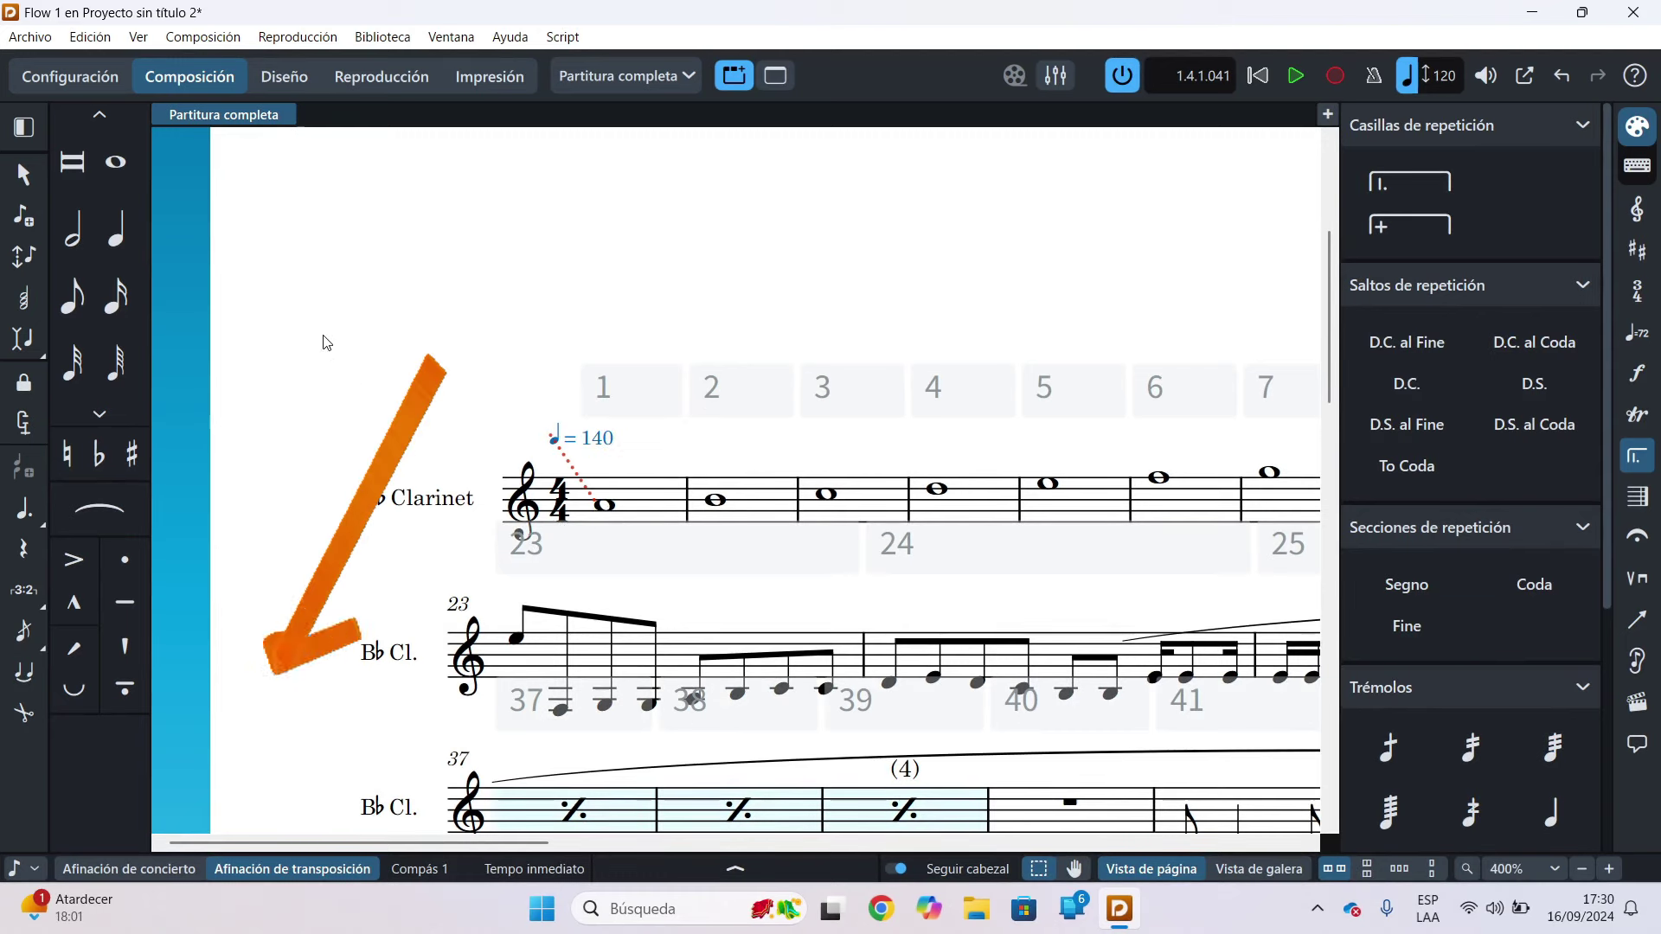
Step: Compare the clarinet staff in concert pitch and transposed pitch, ending in transposed pitch
{"action": "scroll", "coordinate": [334, 345], "scroll_direction": "right", "scroll_amount": 2}
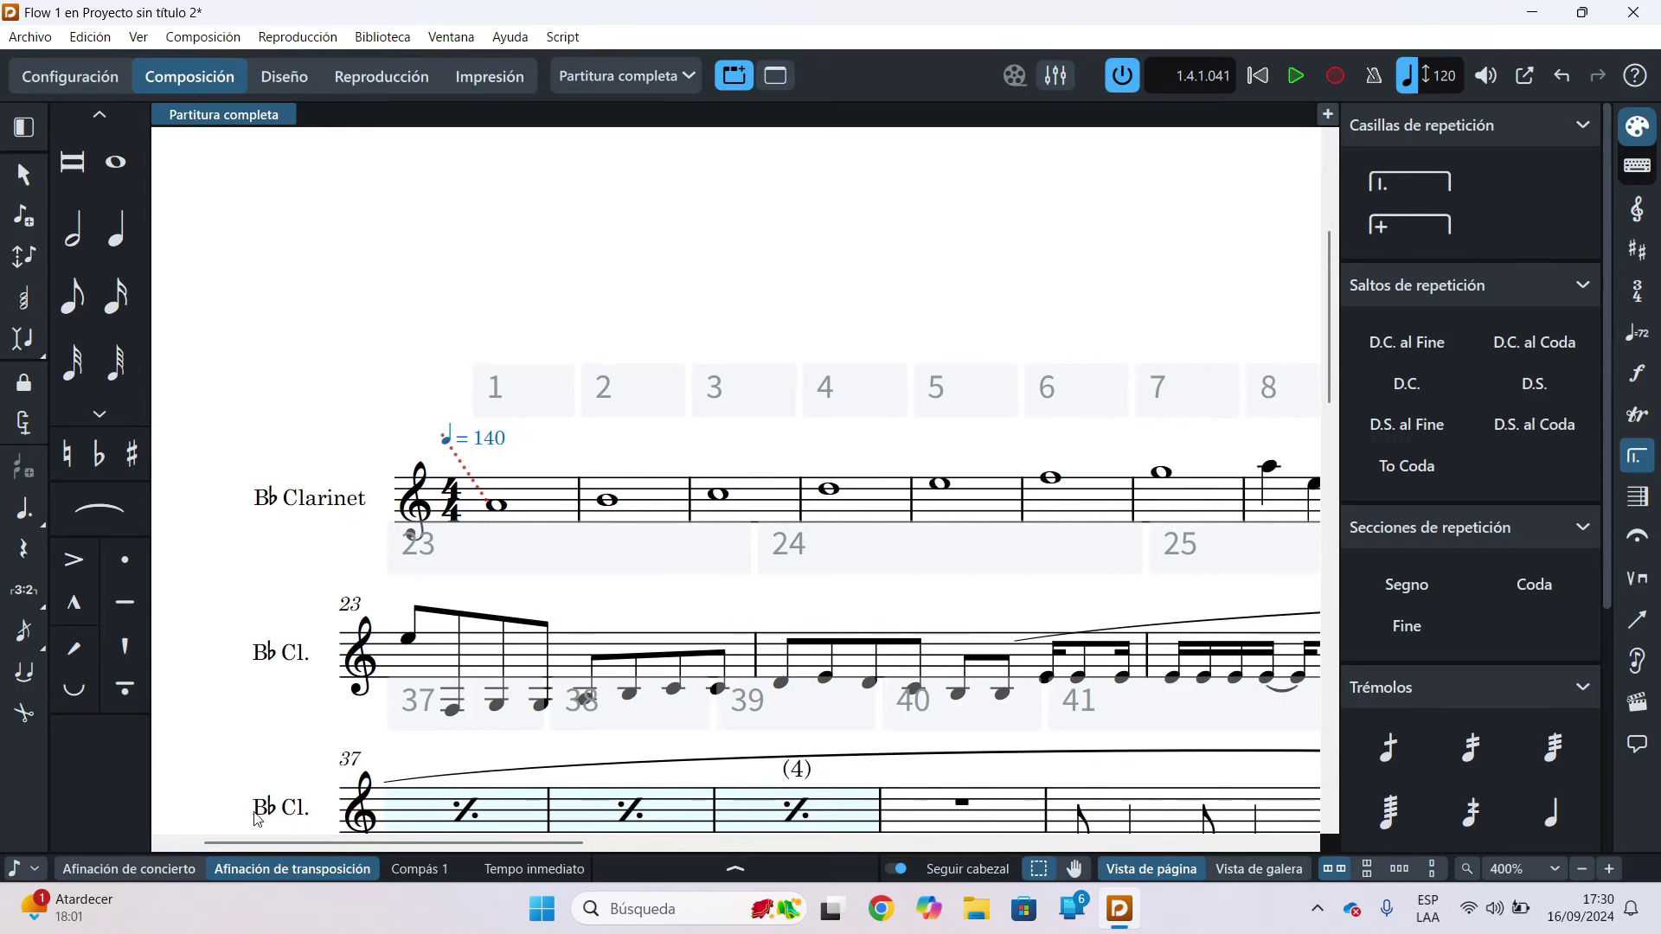
{"action": "left_click", "coordinate": [123, 870]}
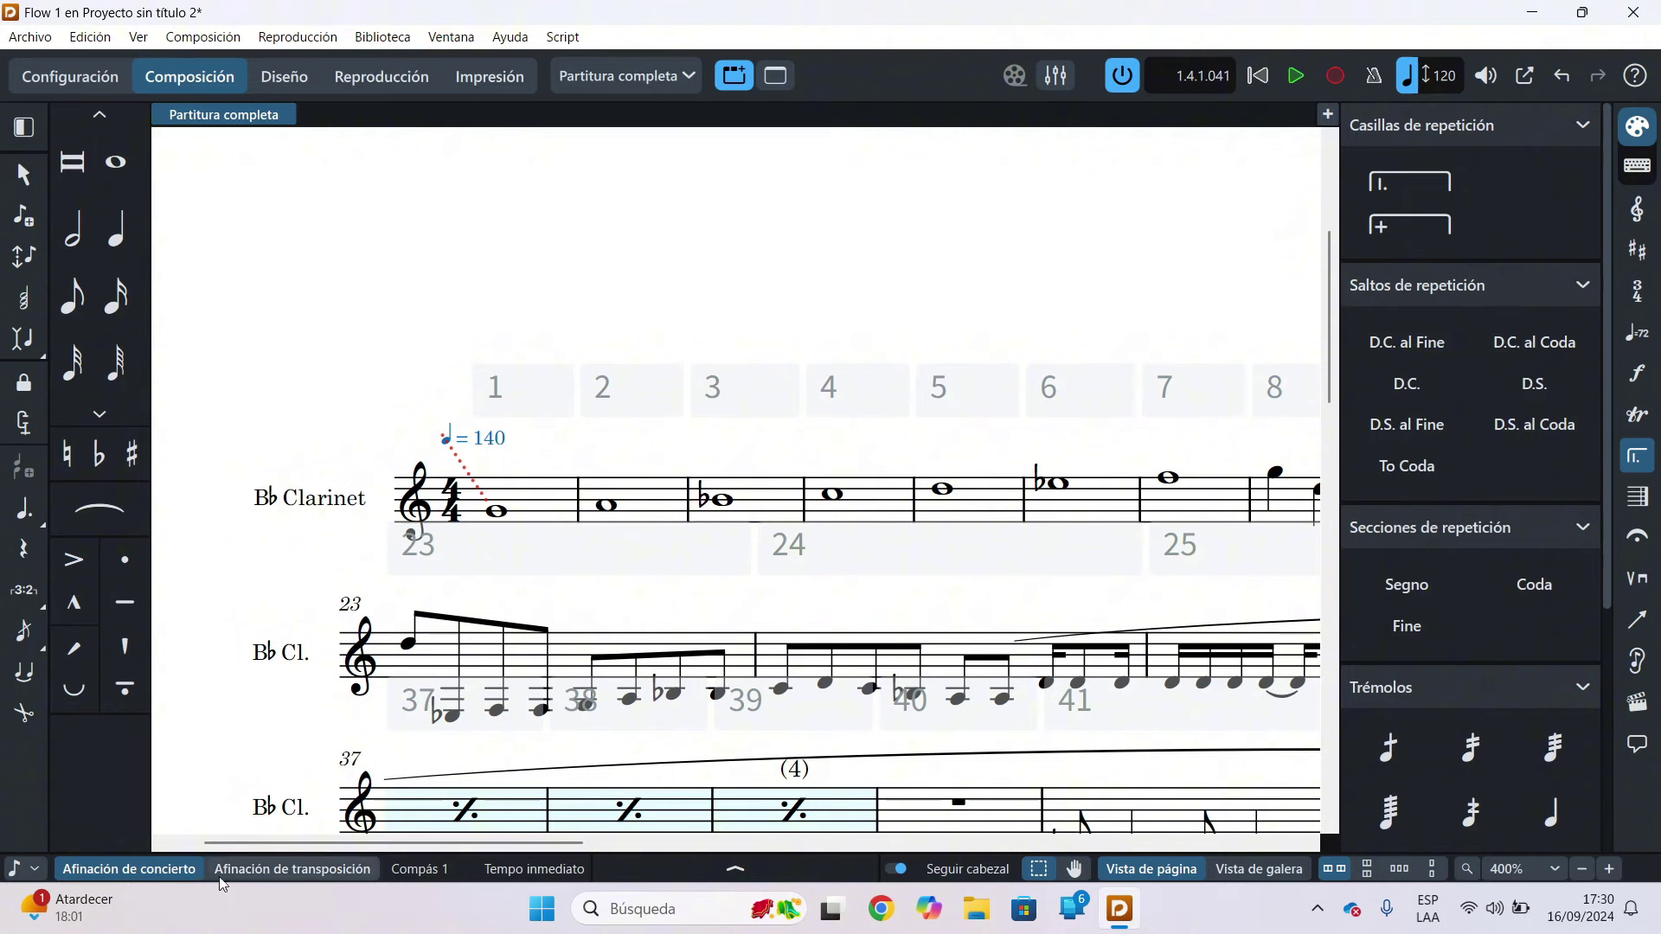
{"action": "left_click", "coordinate": [265, 870]}
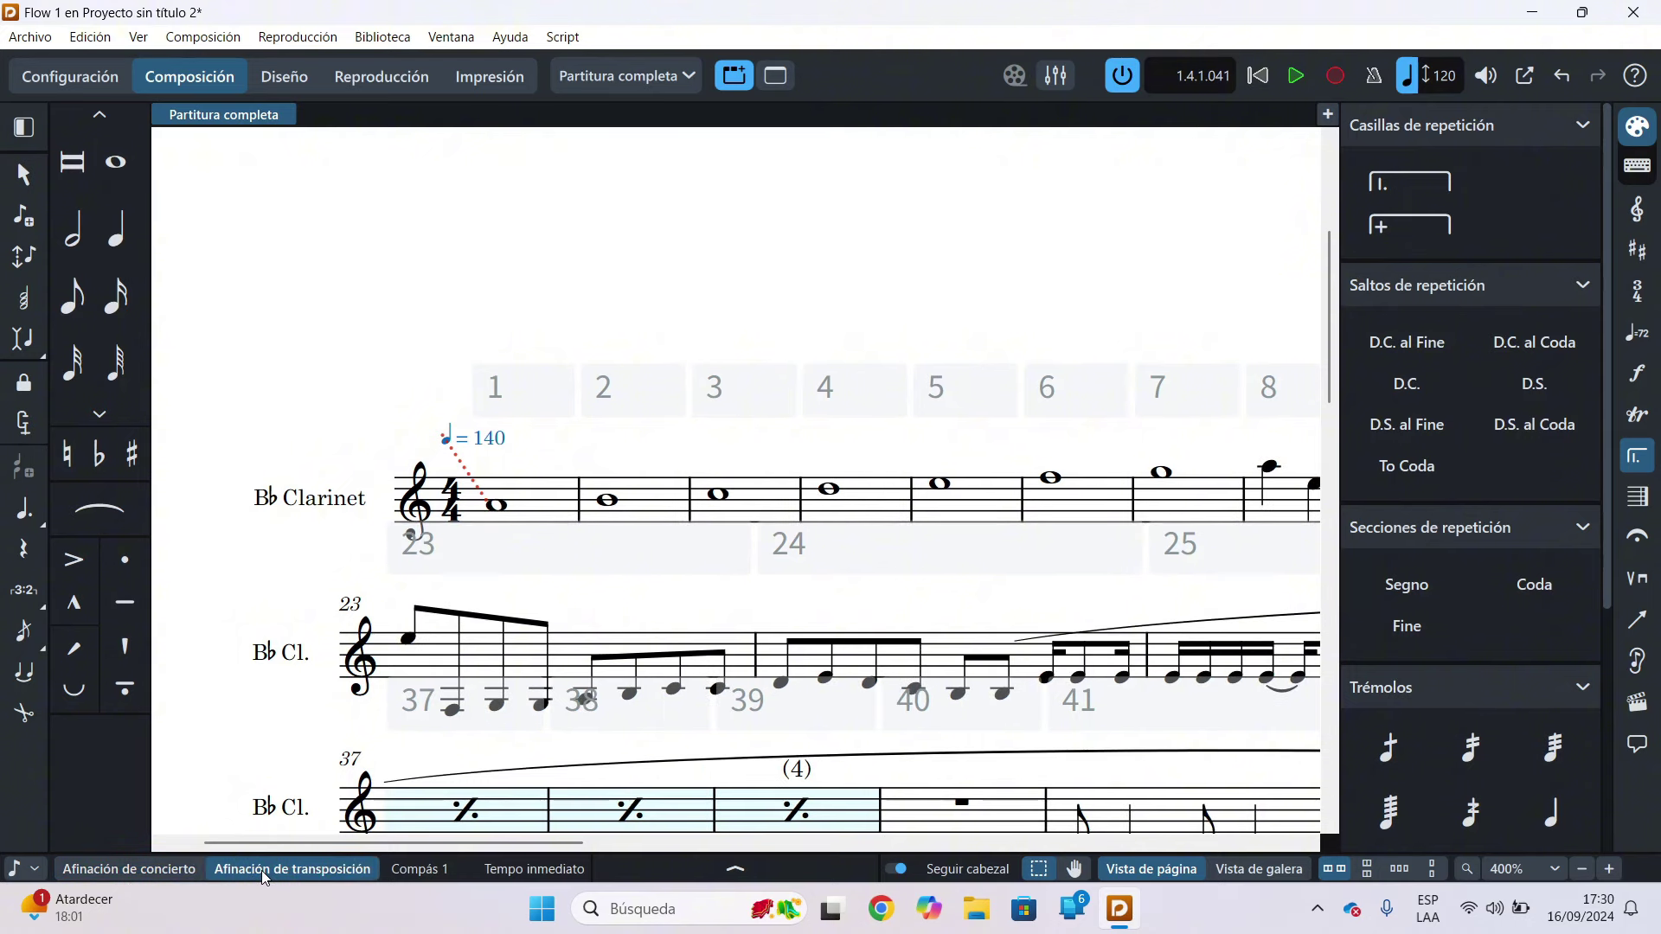
{"action": "left_click", "coordinate": [138, 875]}
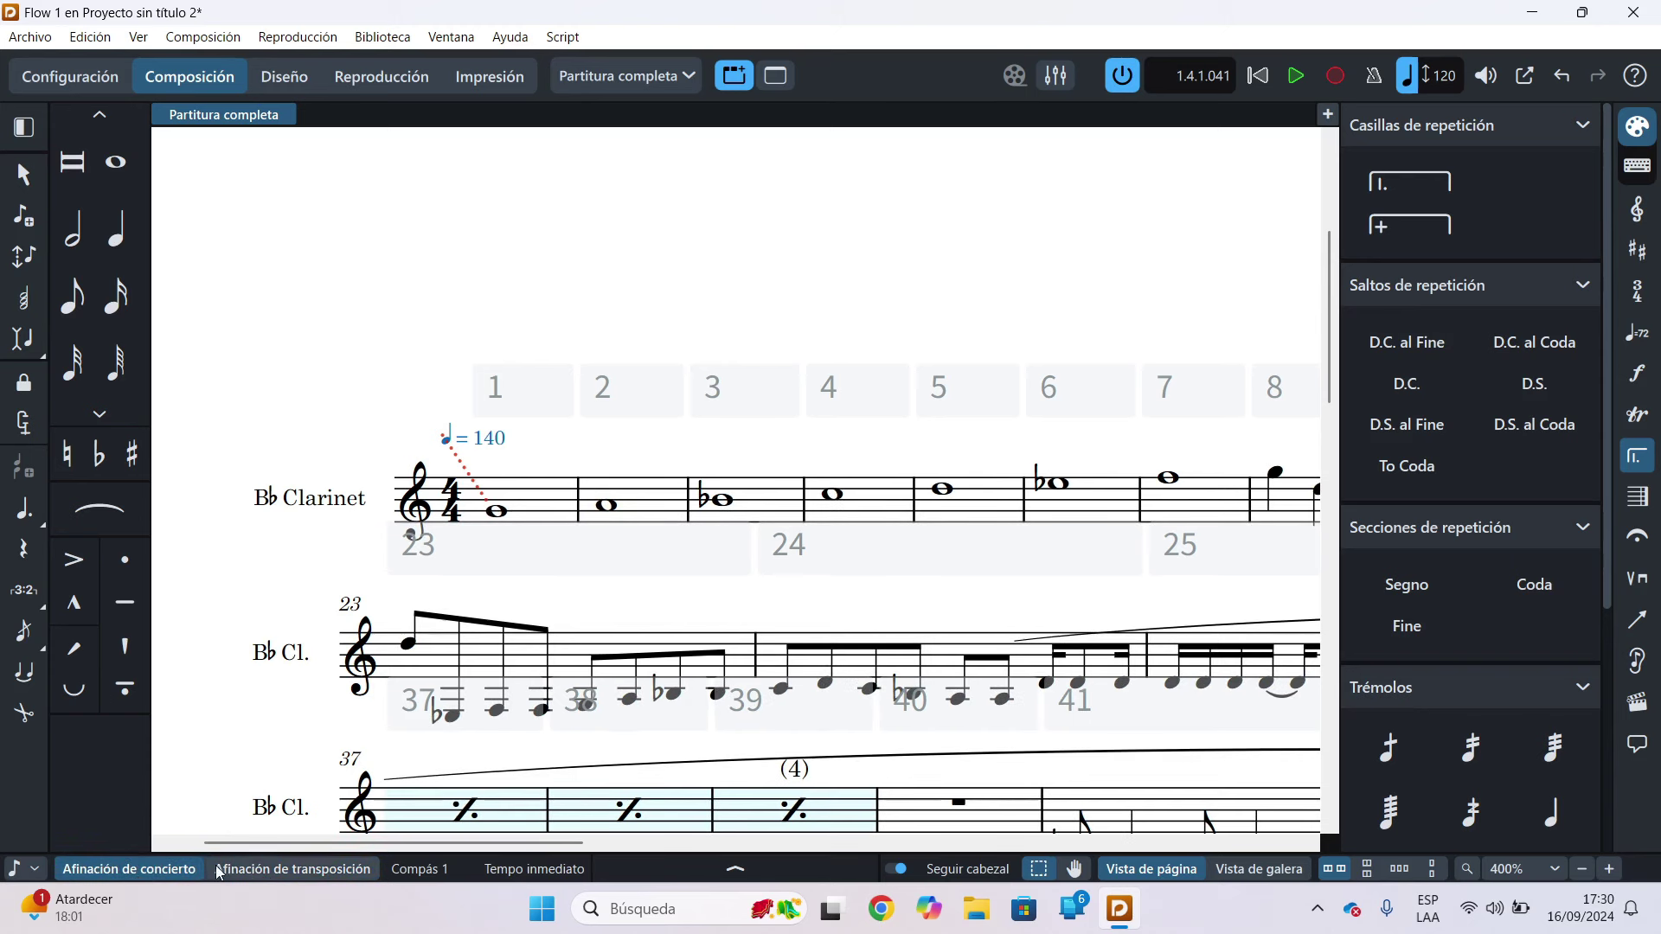
{"action": "left_click", "coordinate": [249, 870]}
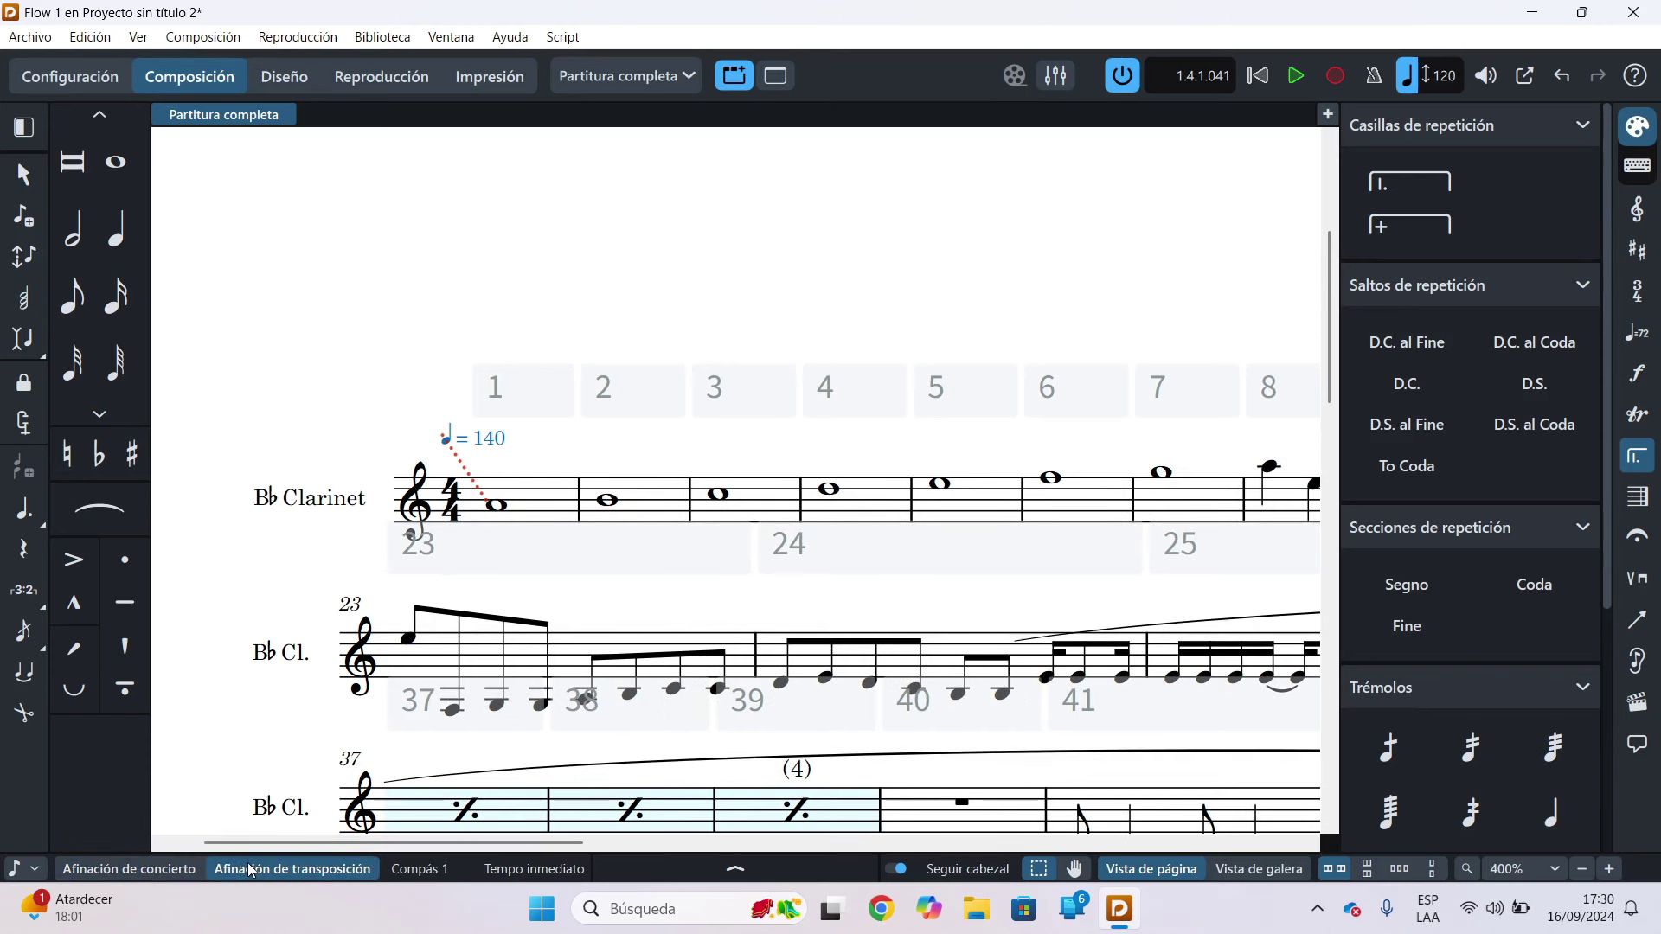
{"action": "left_click", "coordinate": [143, 874]}
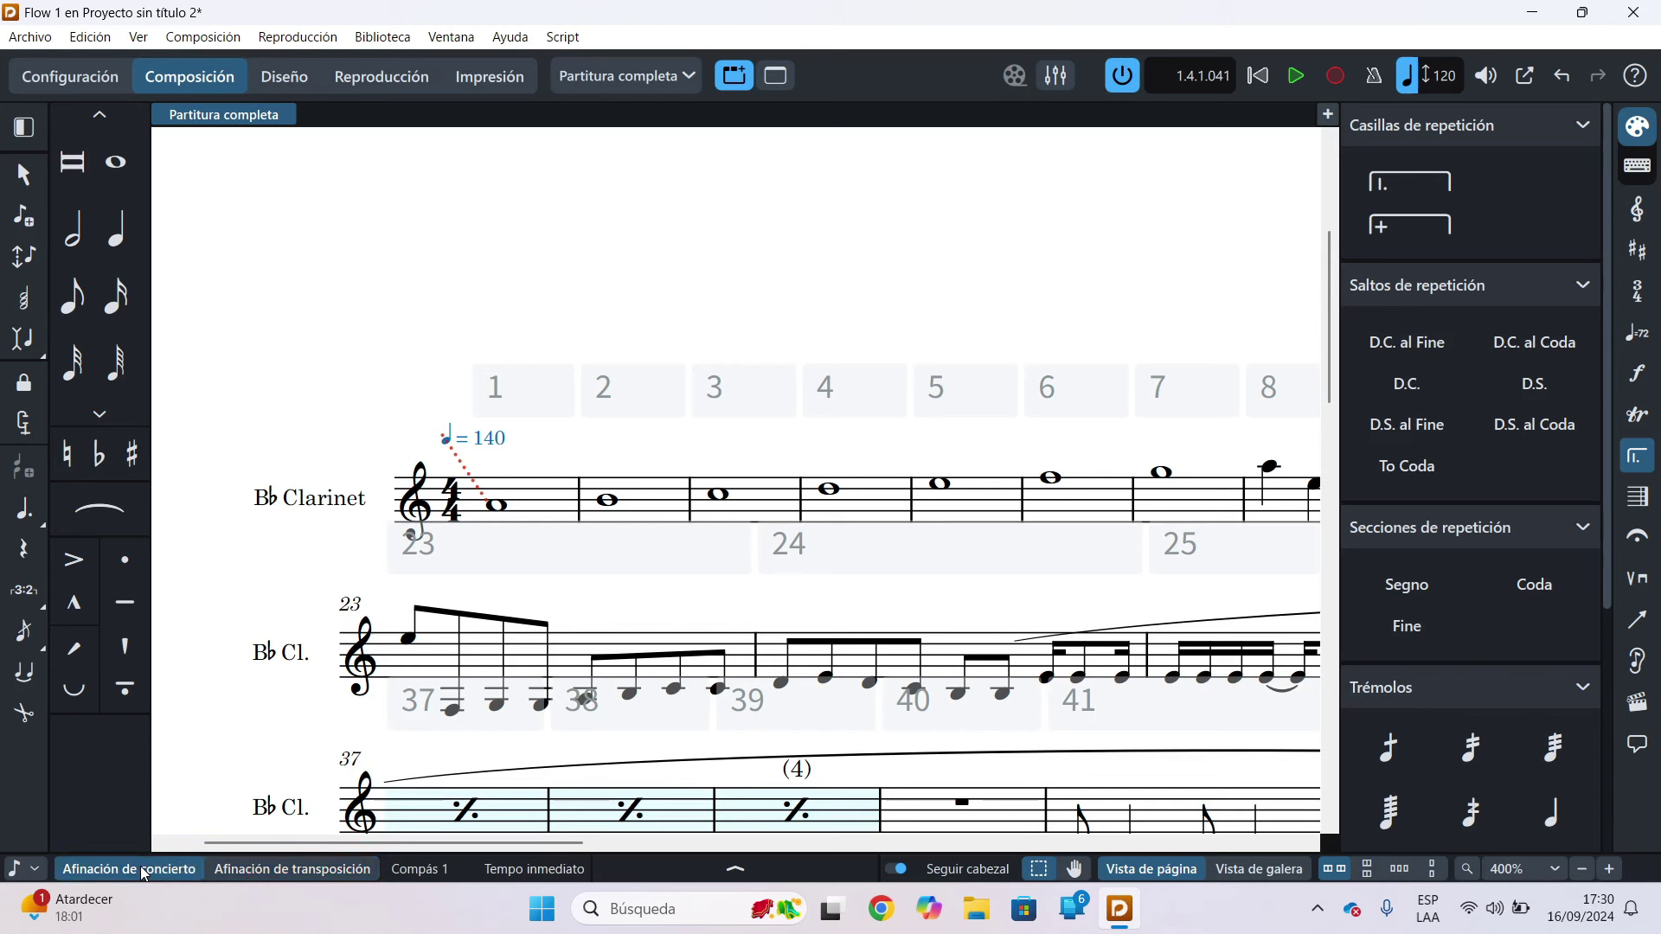
{"action": "left_click", "coordinate": [250, 870]}
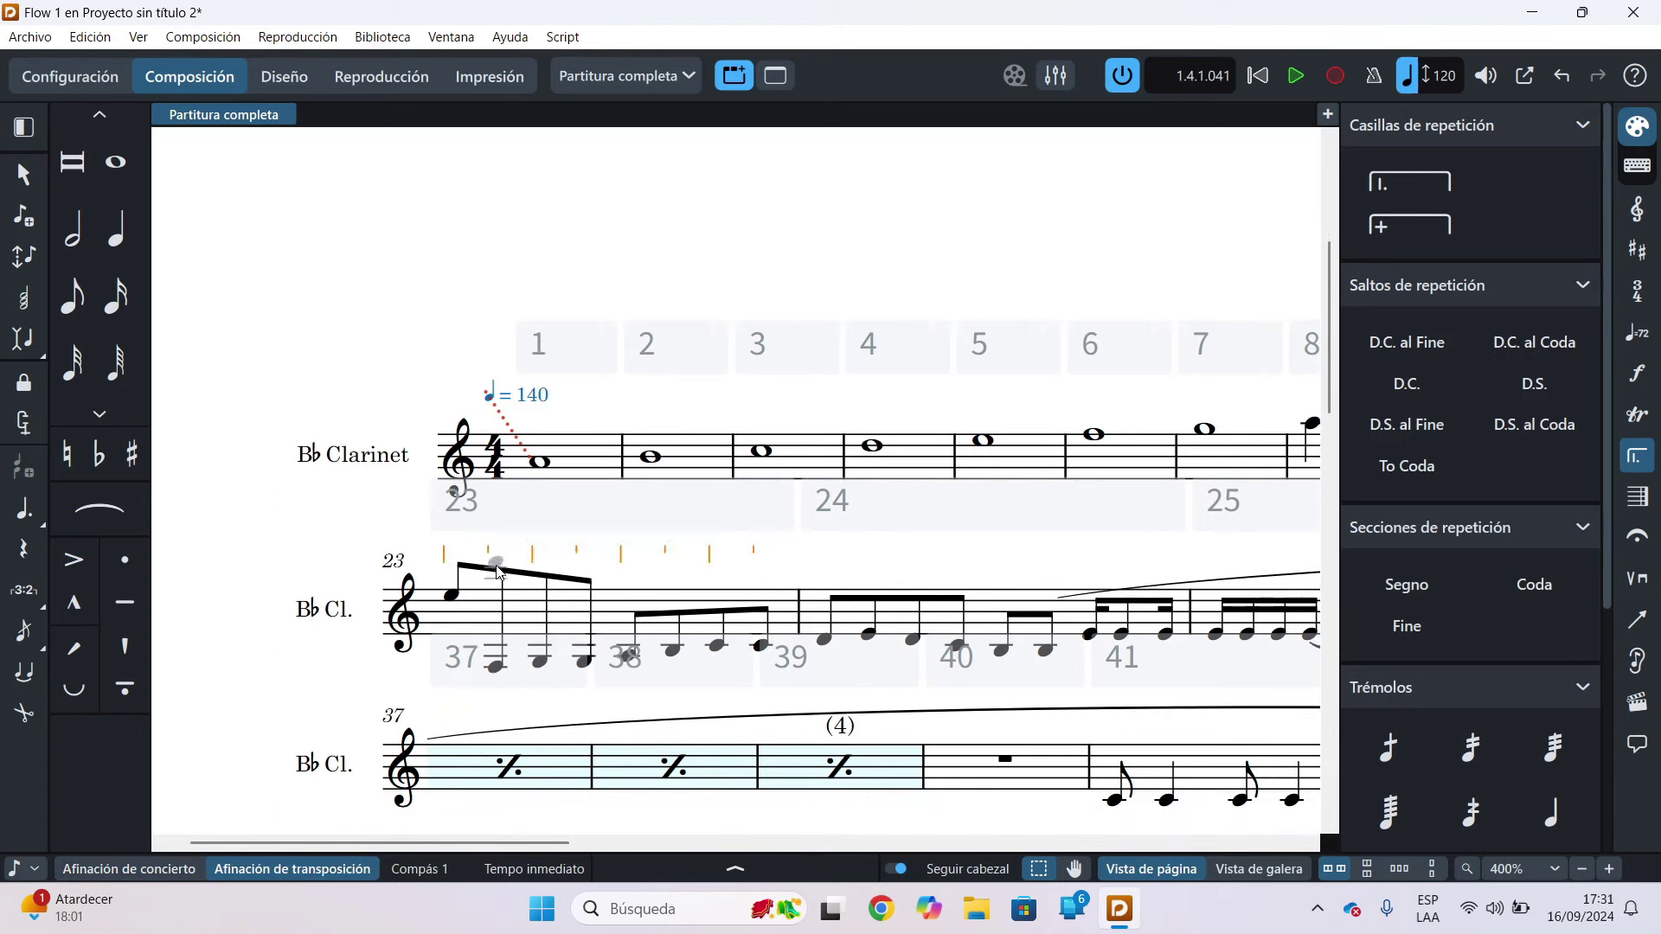
Step: Add an E minor key signature at the start of bar 1 using the lowercase entry e
{"action": "double_click", "coordinate": [541, 477]}
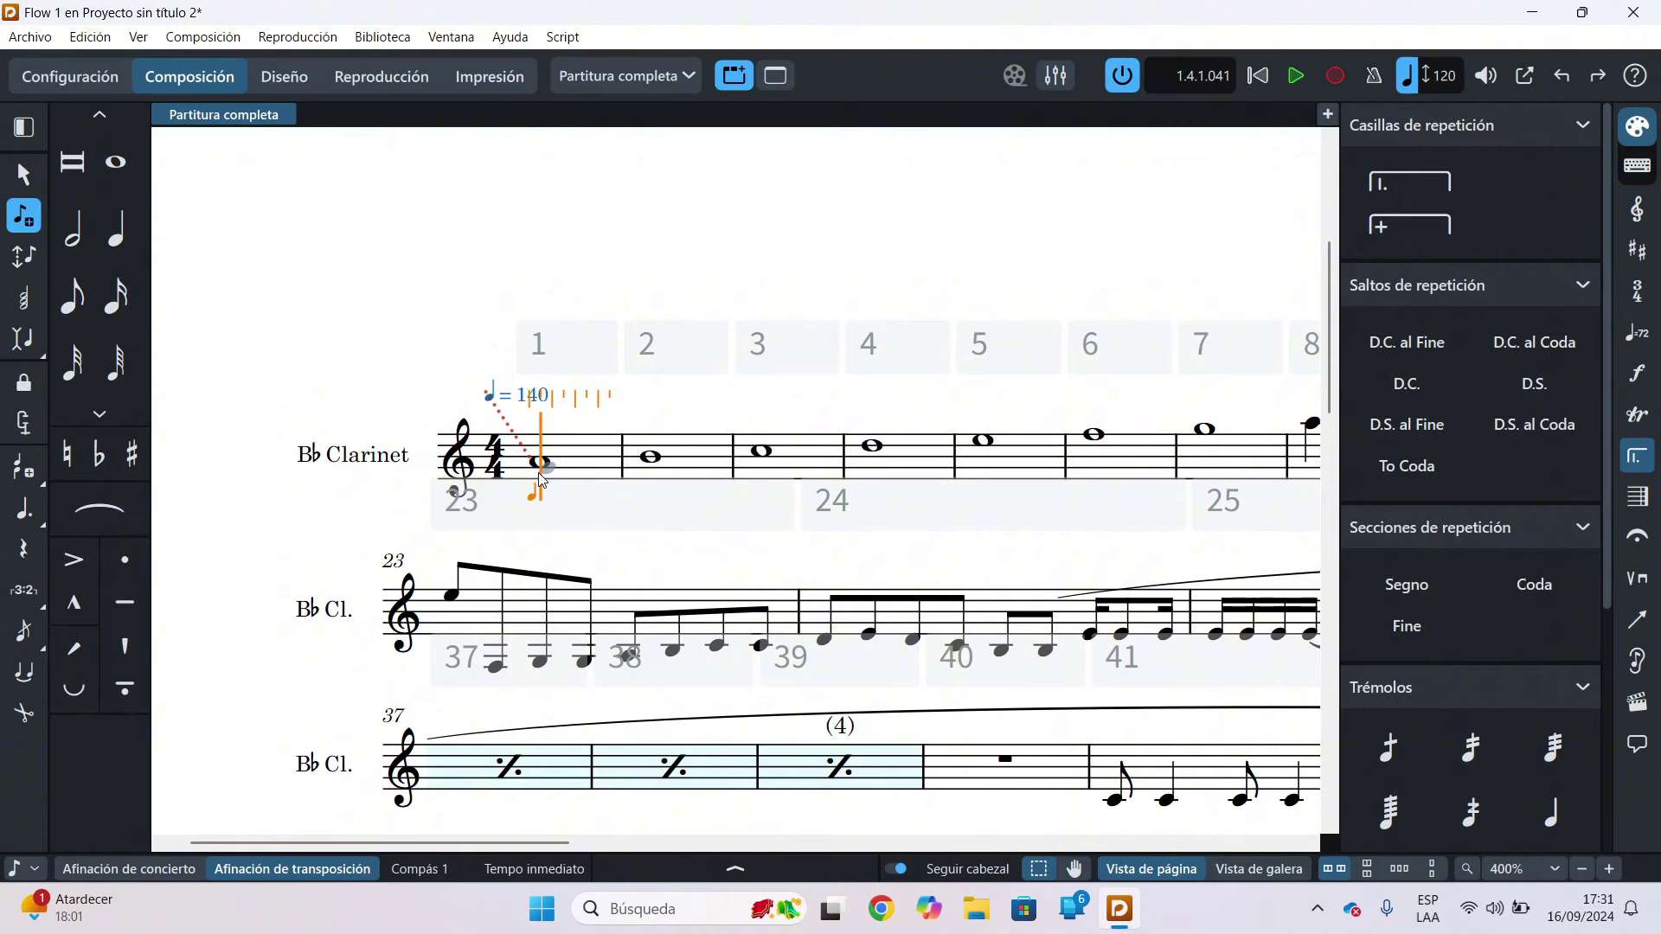
{"action": "key", "text": "Escape"}
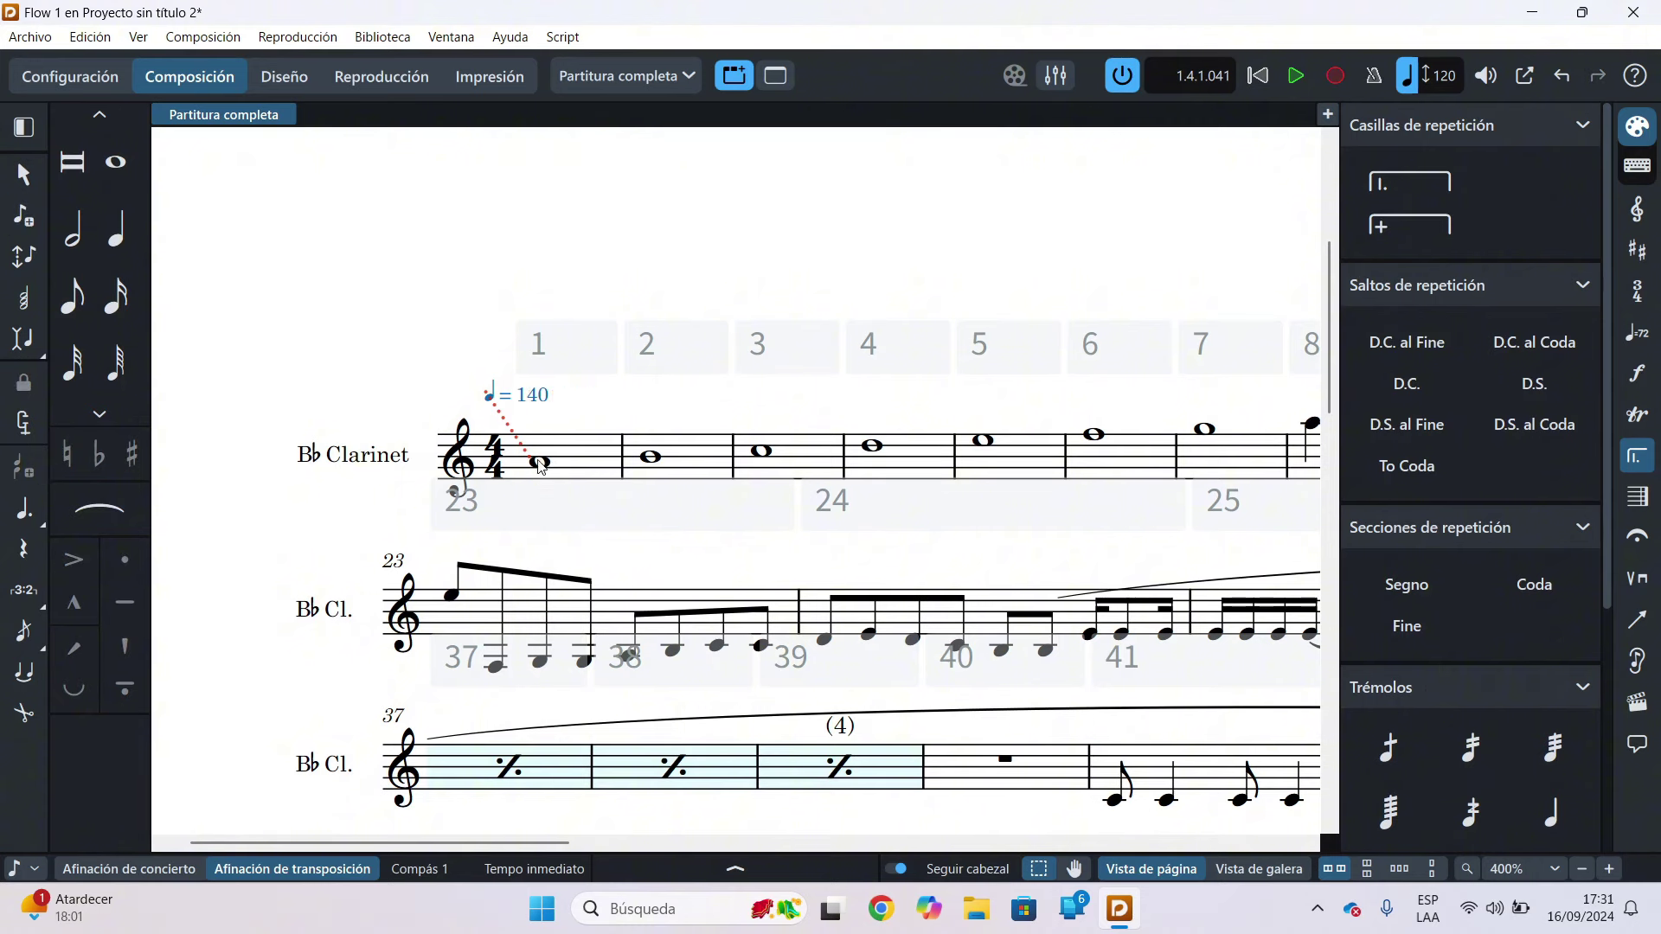
{"action": "left_click", "coordinate": [540, 464]}
{"action": "key", "text": "shift+k"}
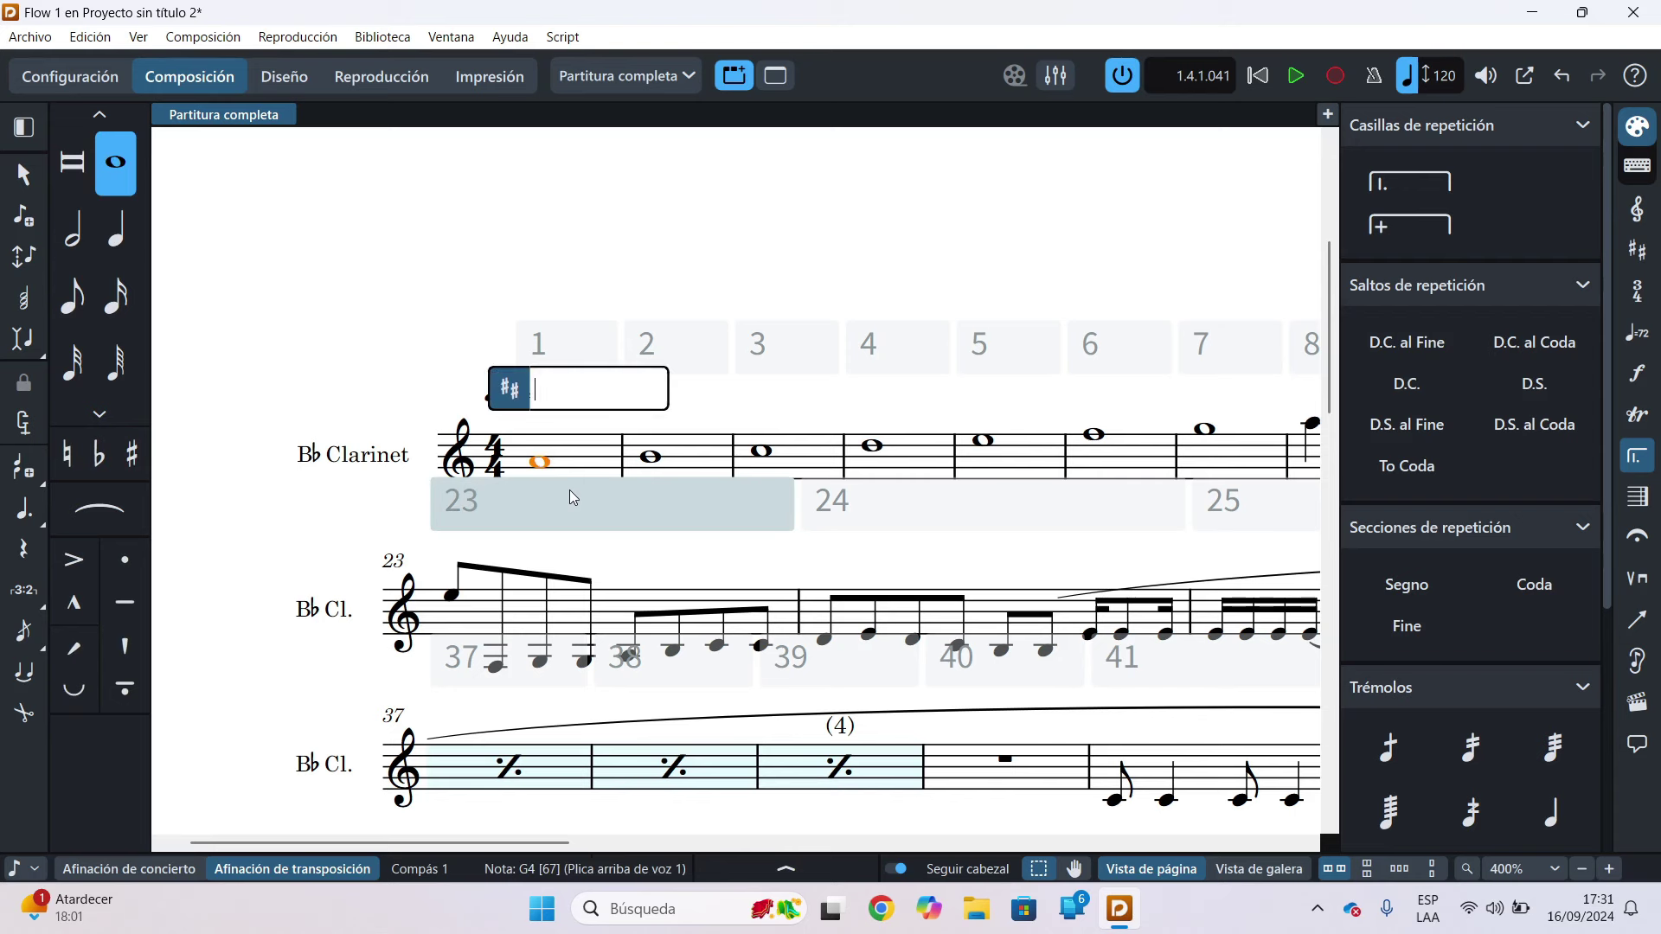
{"action": "type", "text": "e"}
{"action": "key", "text": "Return"}
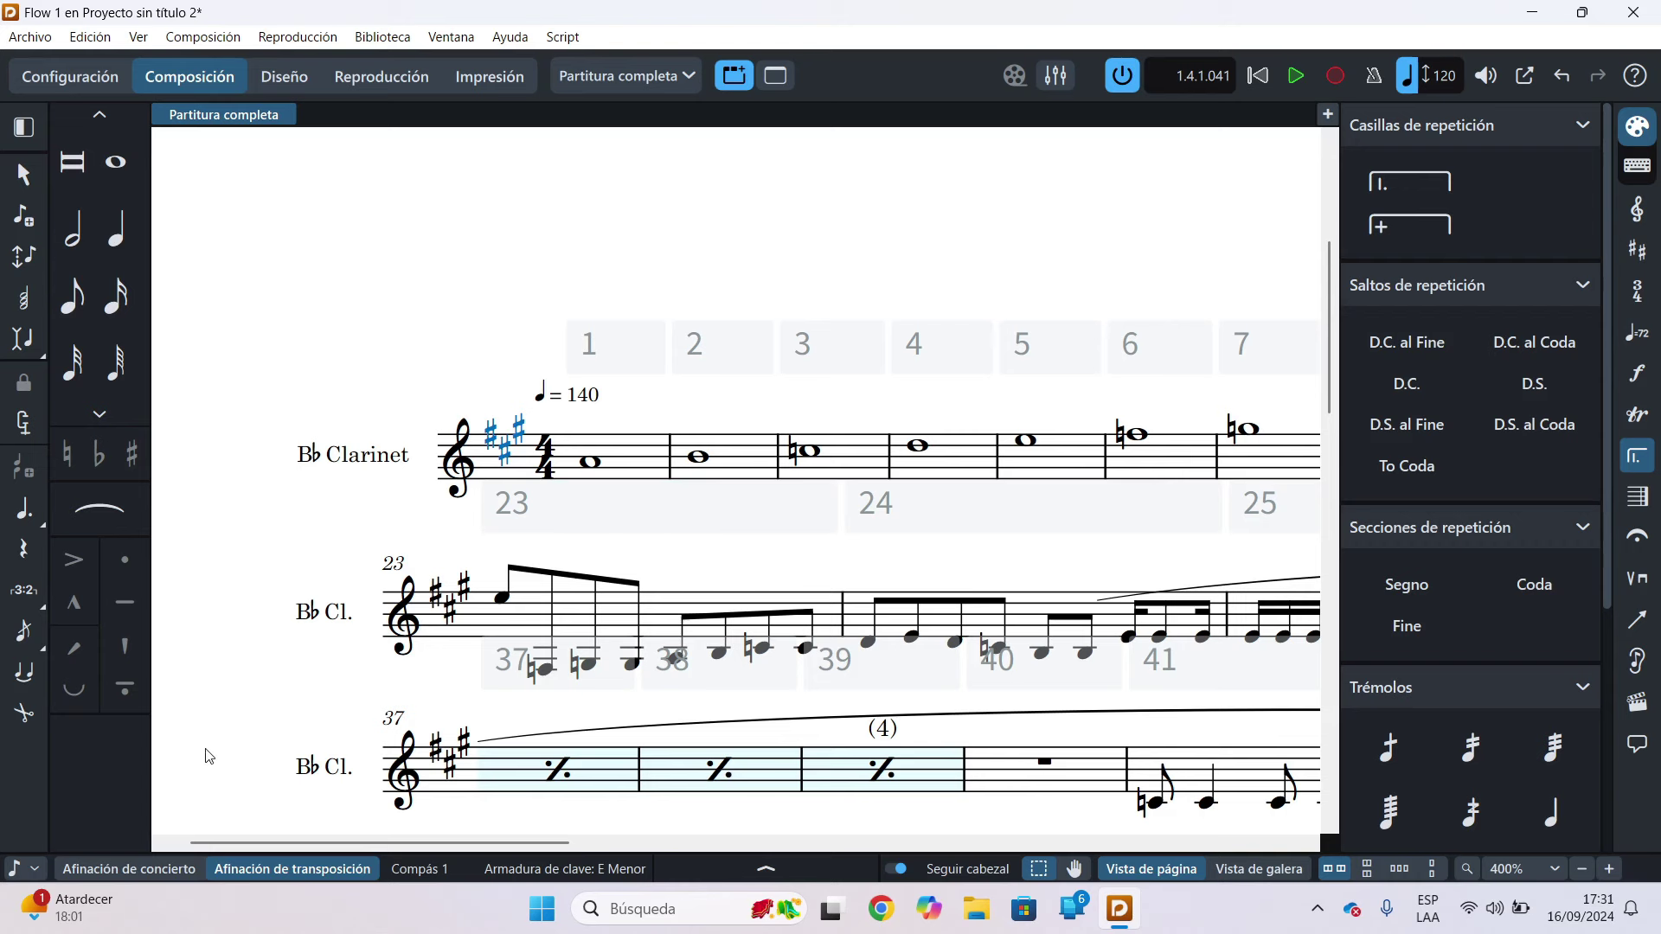
Step: Show the score in concert pitch and set the key signature at bar 1 to E major using the uppercase entry E
{"action": "left_click", "coordinate": [151, 875]}
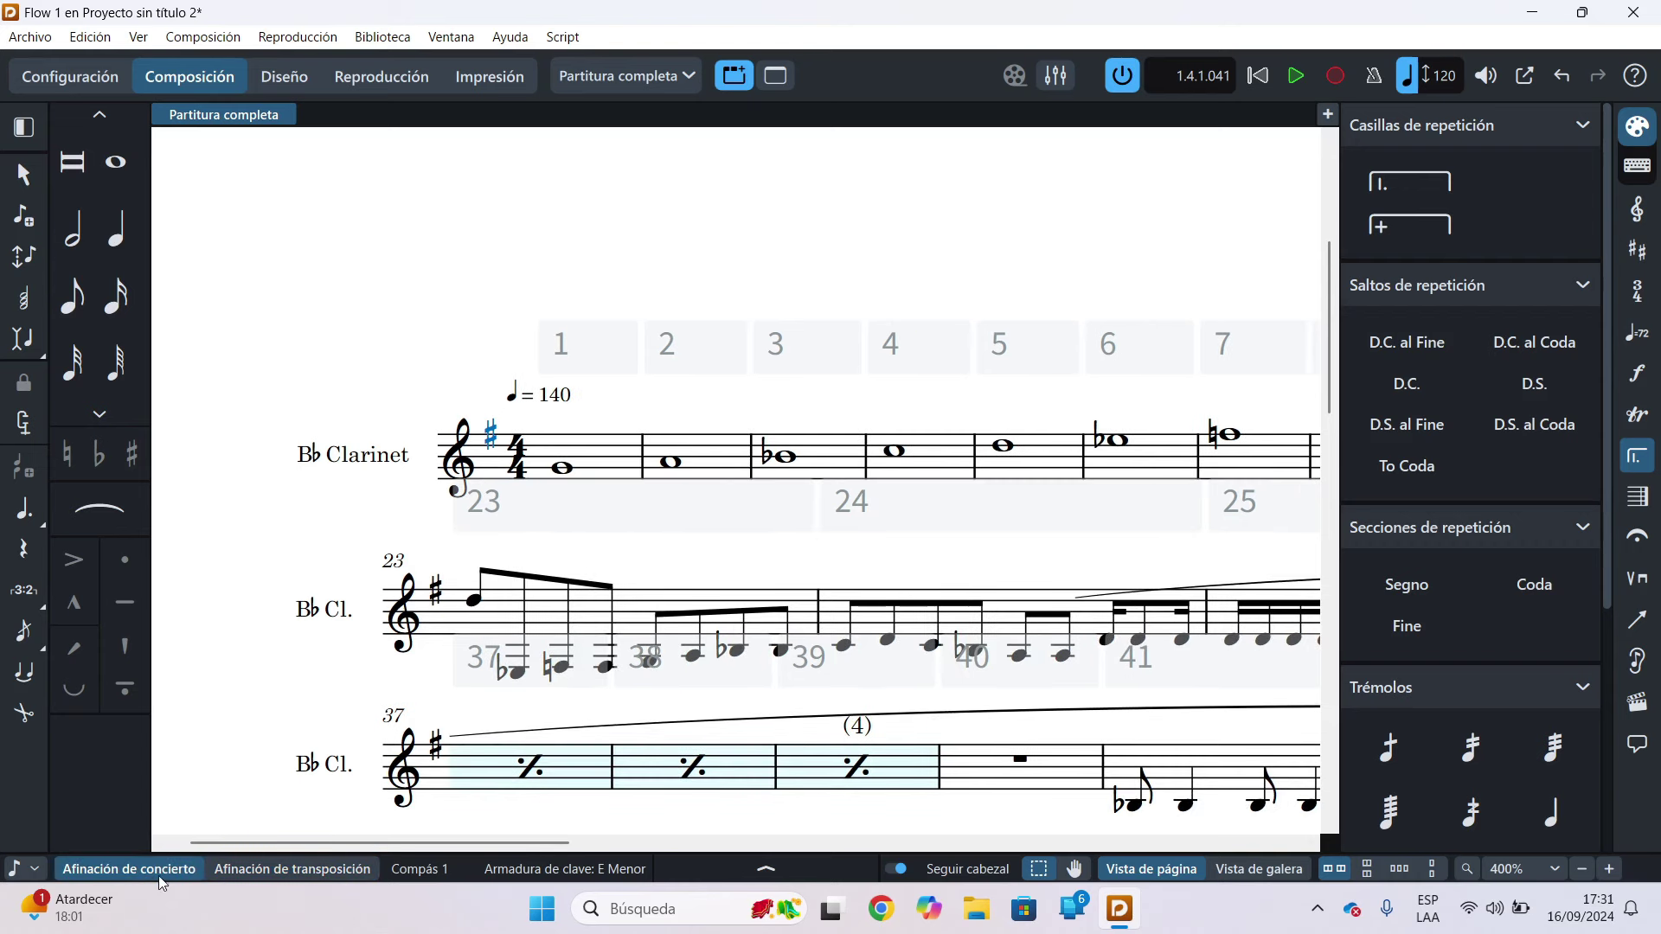
{"action": "left_click", "coordinate": [562, 469]}
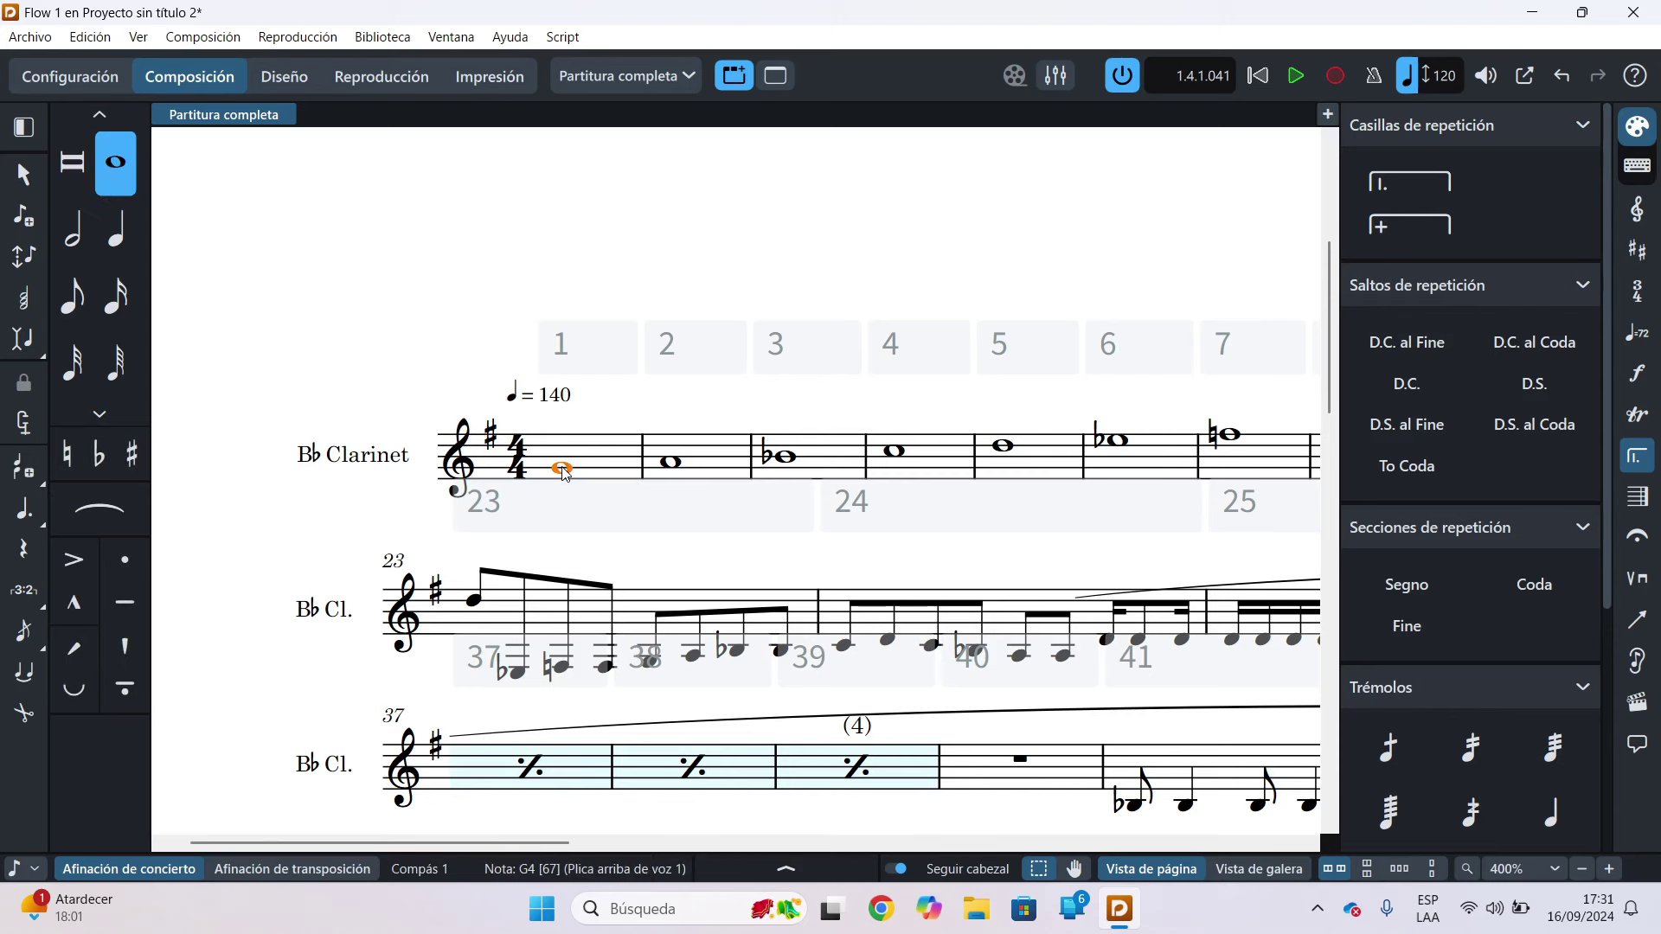
{"action": "key", "text": "shift+k"}
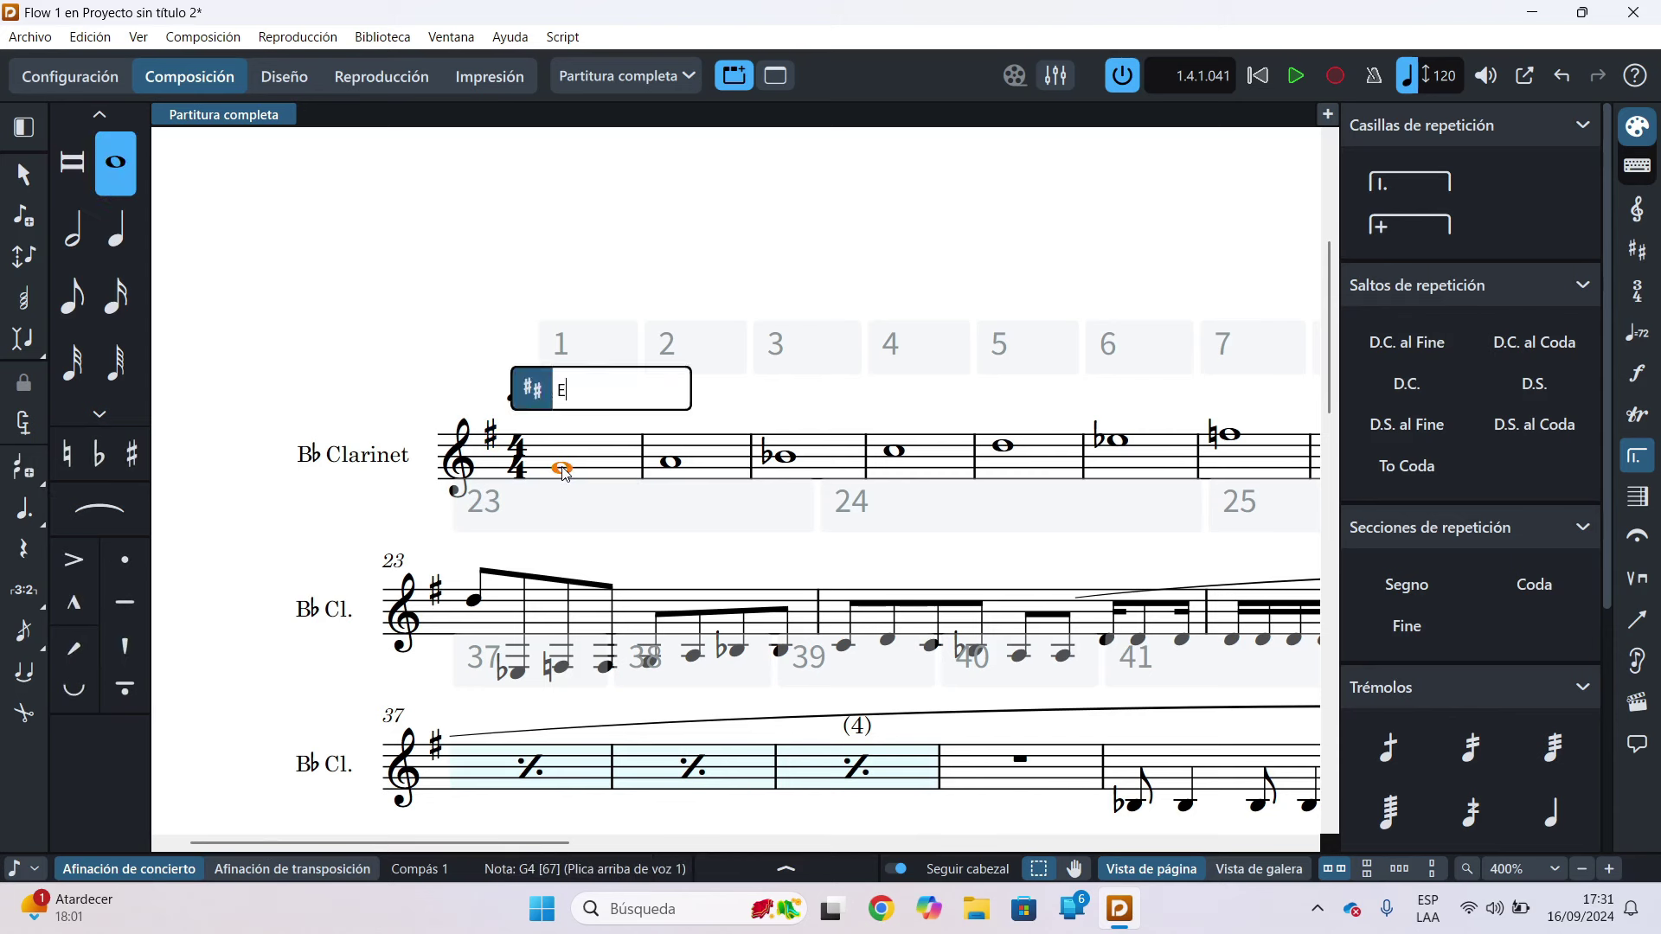
{"action": "type", "text": "E"}
{"action": "key", "text": "Return"}
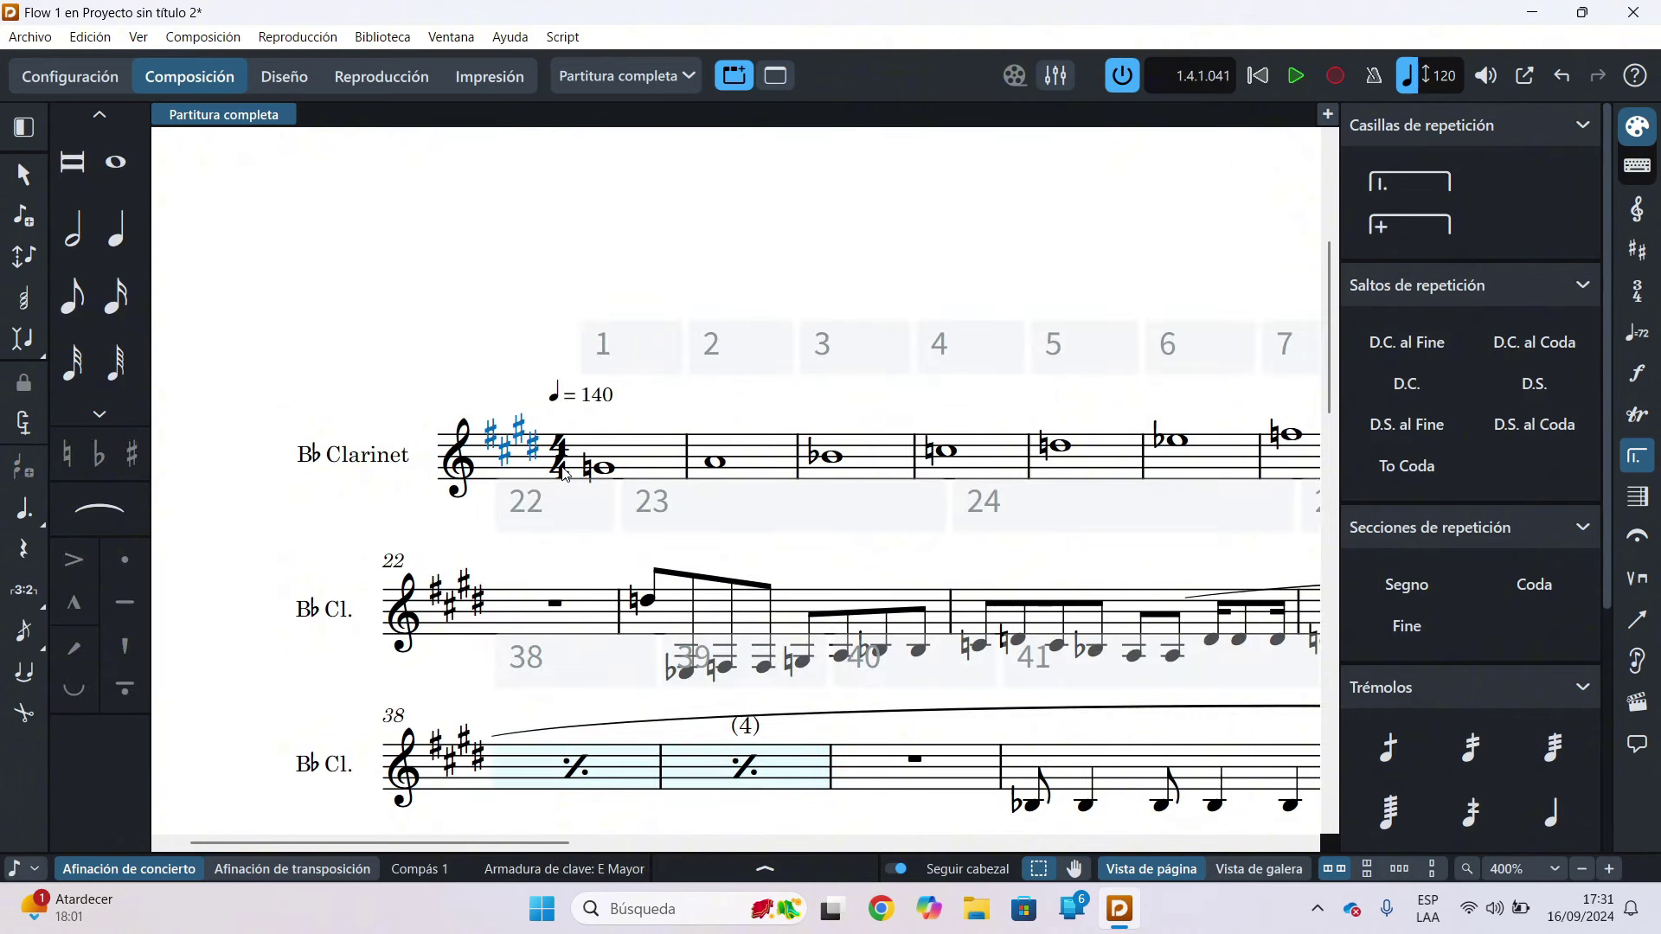
{"action": "left_click", "coordinate": [263, 874]}
{"action": "left_click", "coordinate": [165, 869]}
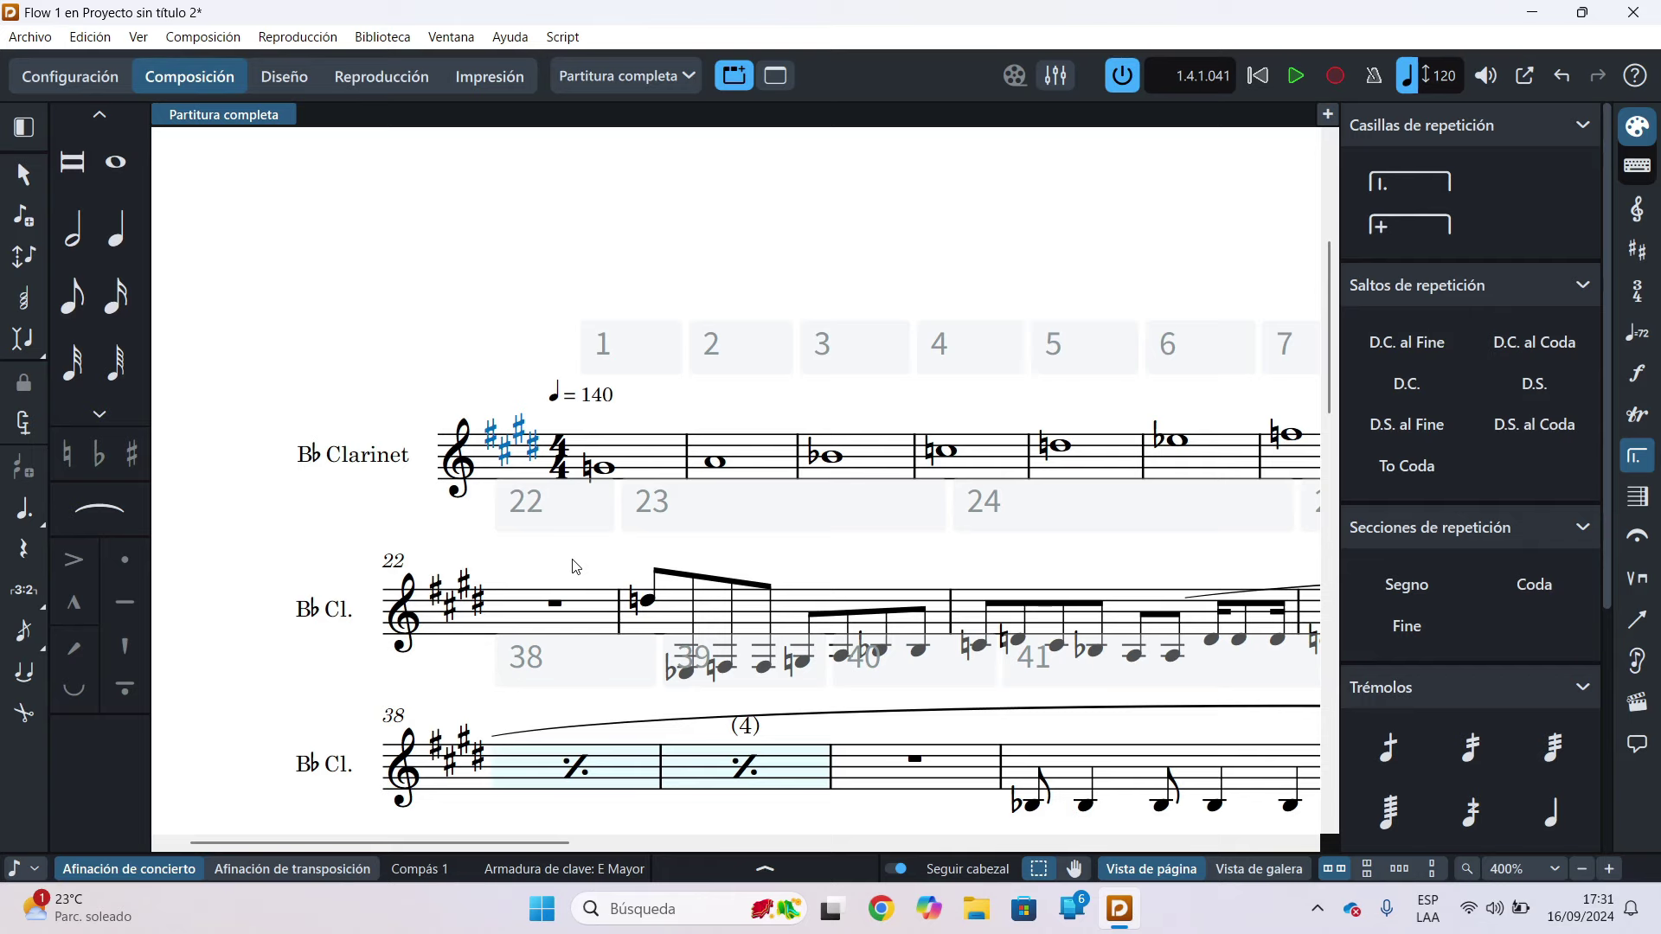
Step: Add a new solo player in the project setup with a Trompeta in Si Bemol as its instrument
{"action": "key", "text": "ctrl+1"}
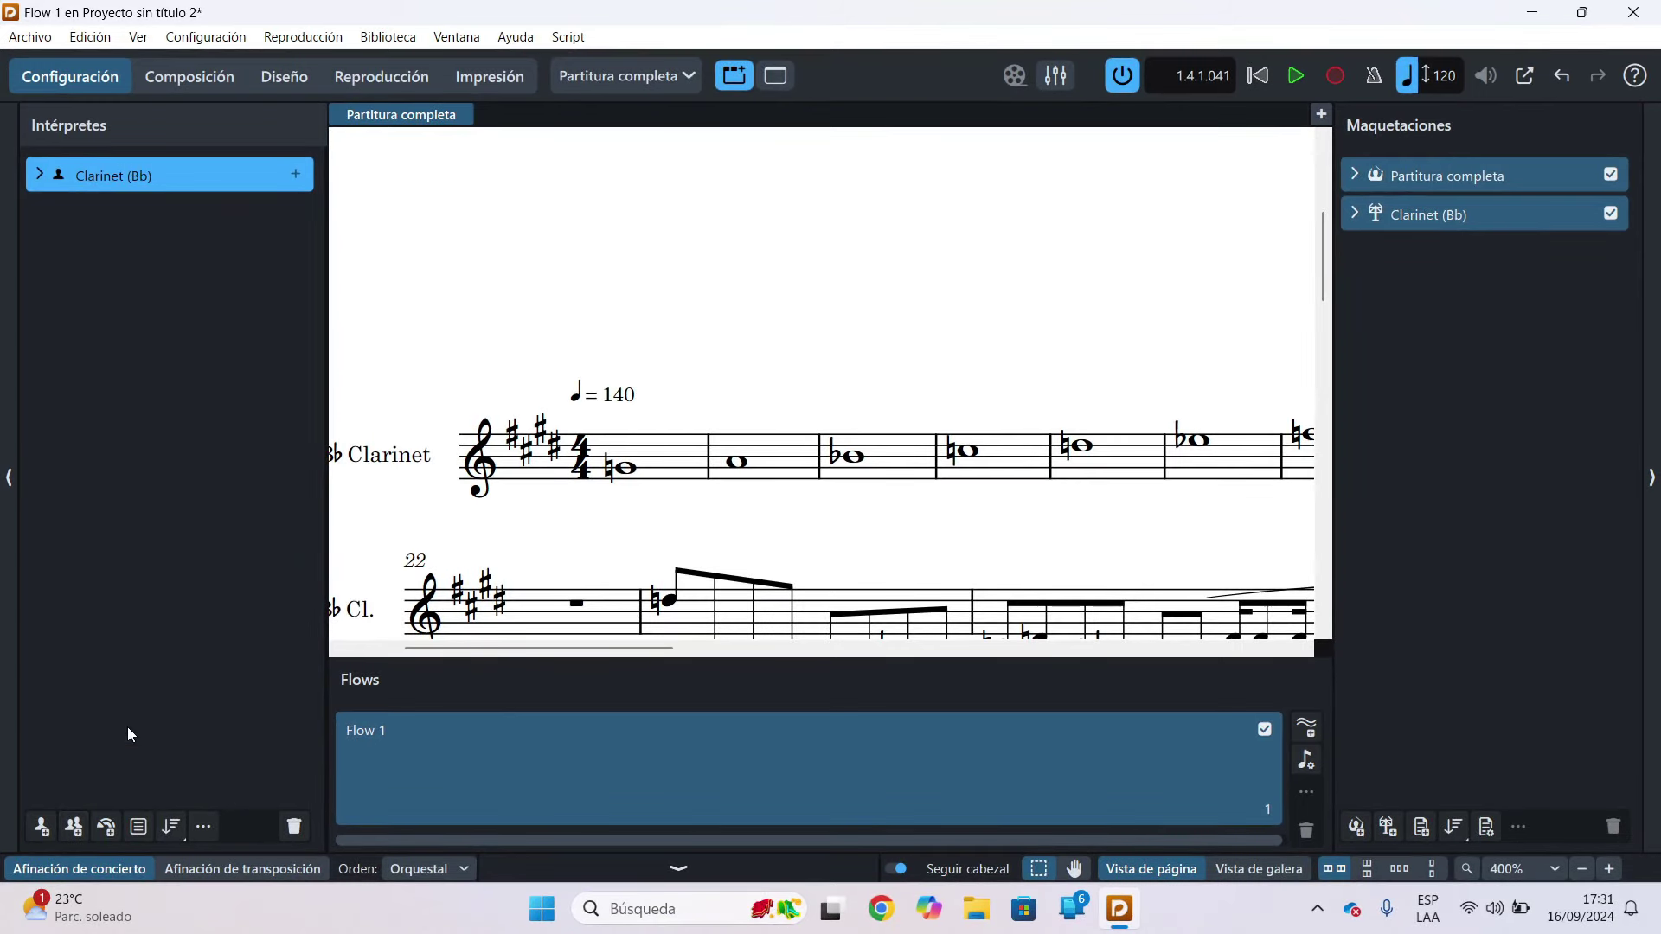
{"action": "key", "text": "shift+p"}
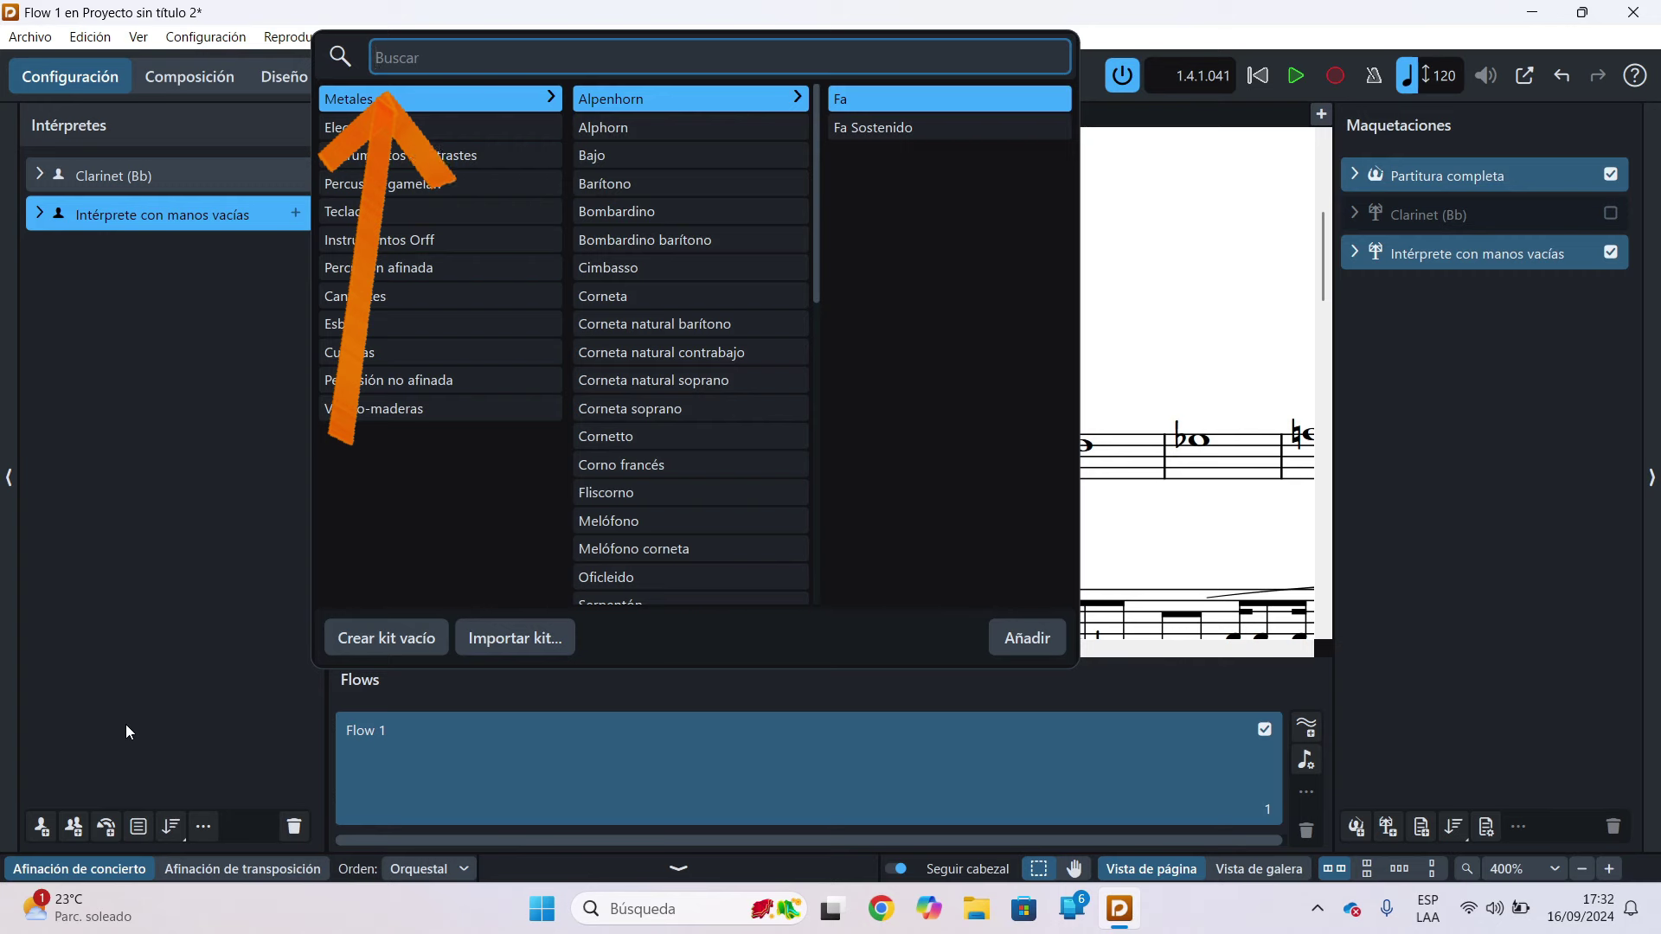
{"action": "type", "text": "Trompeta"}
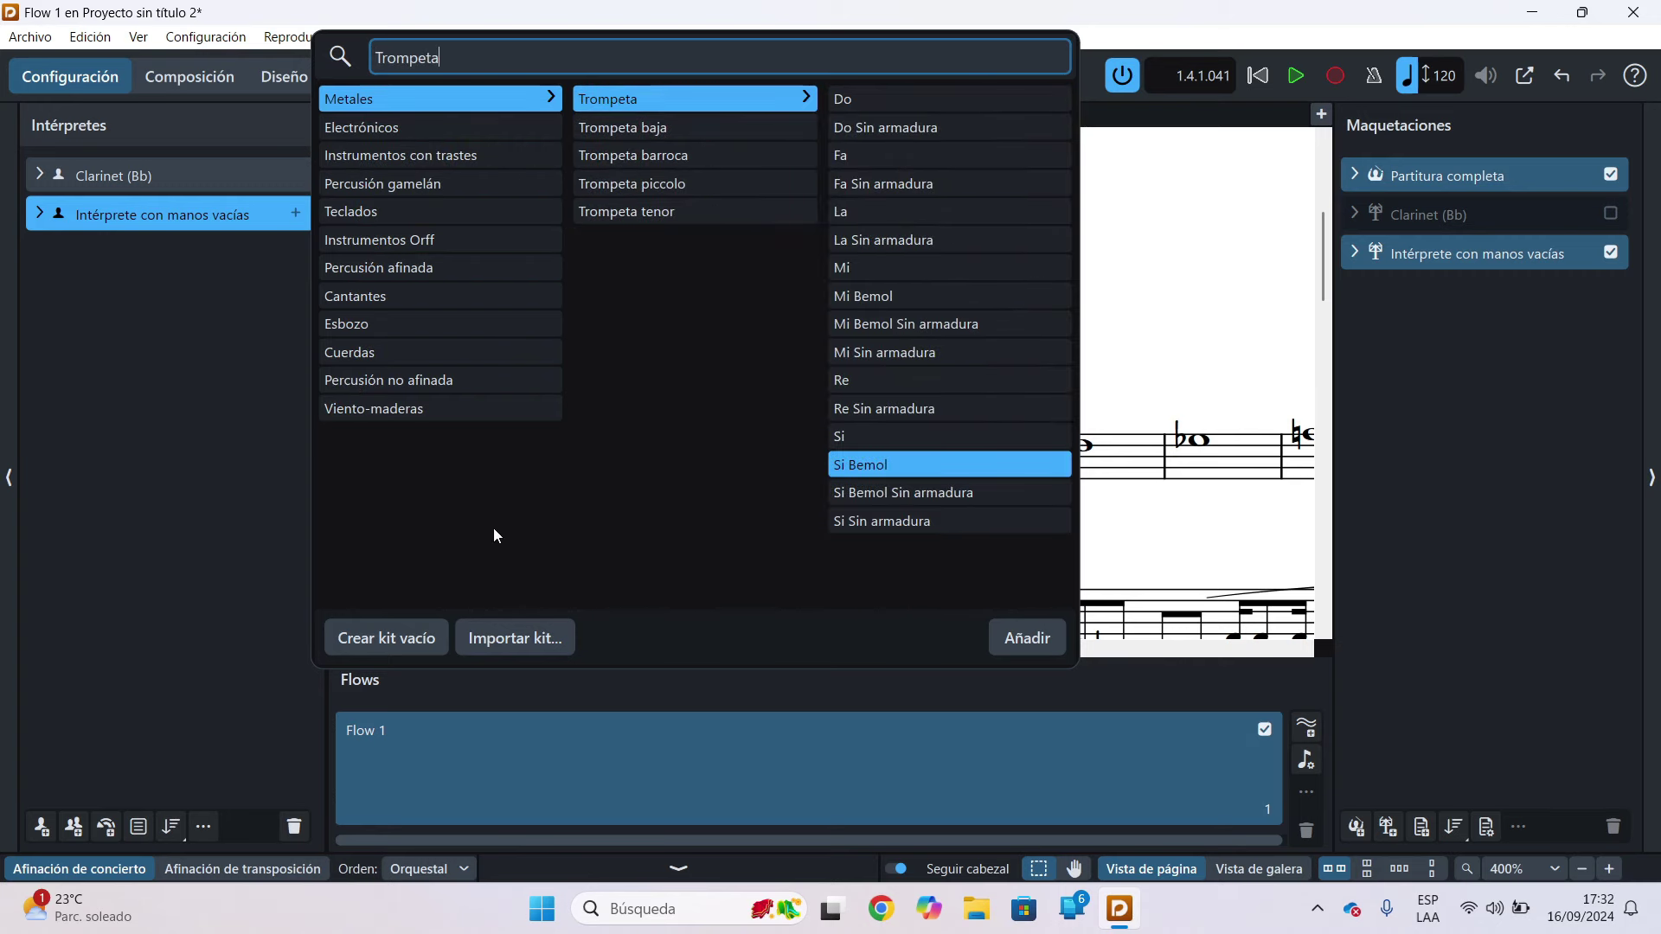
{"action": "left_click", "coordinate": [672, 102]}
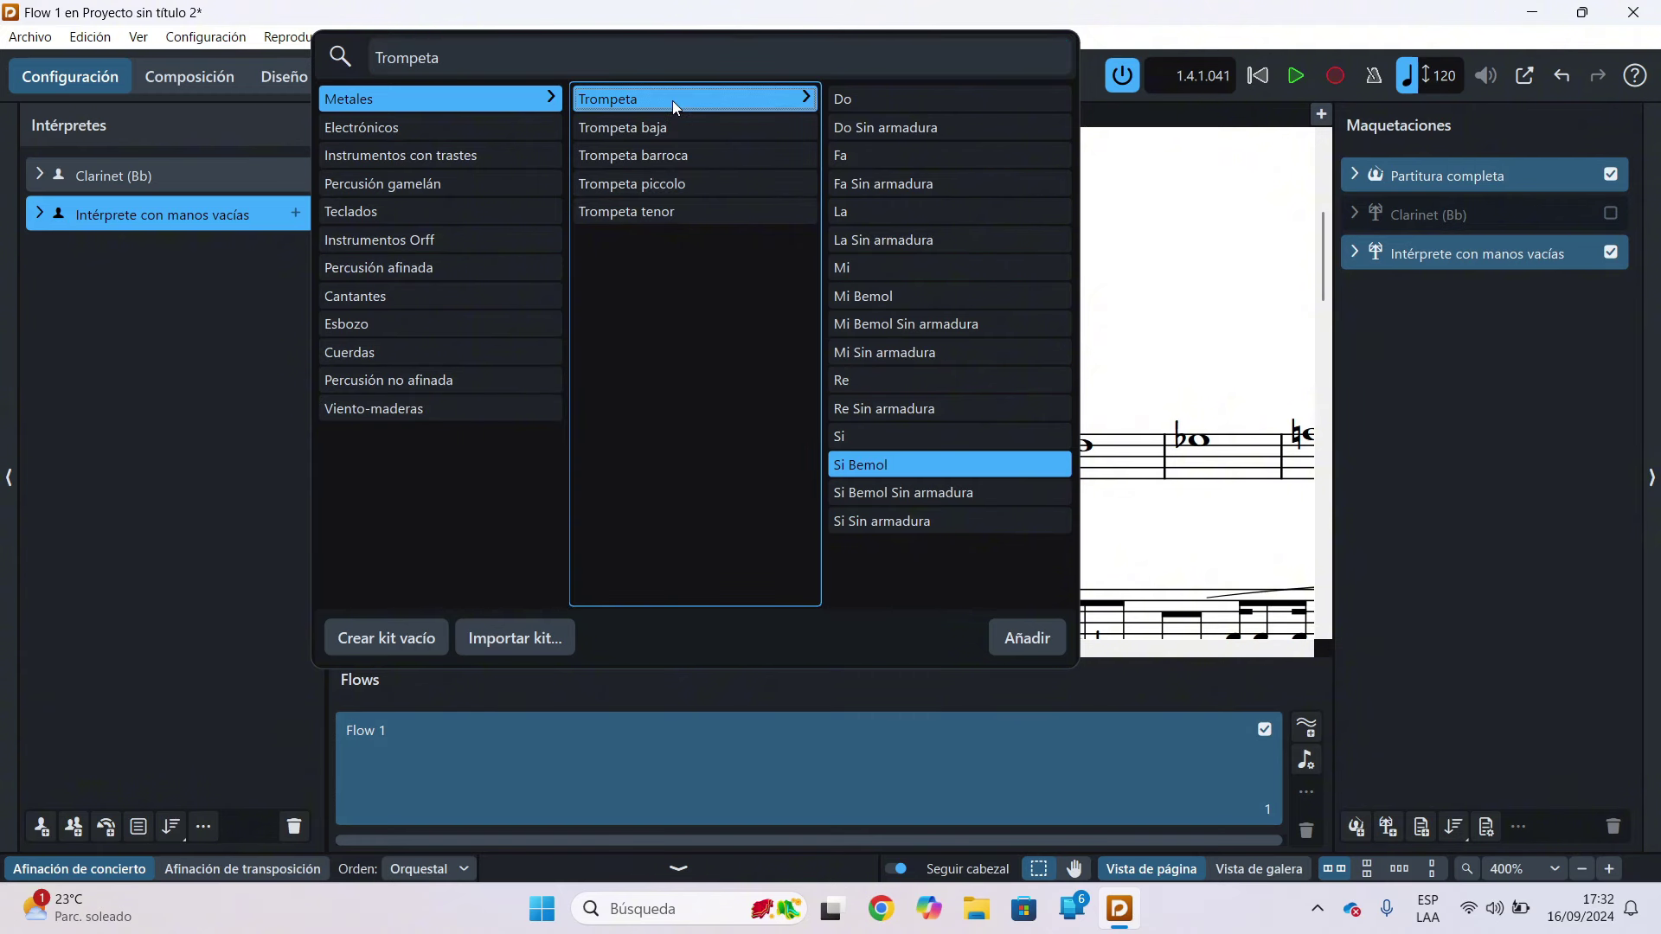
{"action": "left_click", "coordinate": [929, 488]}
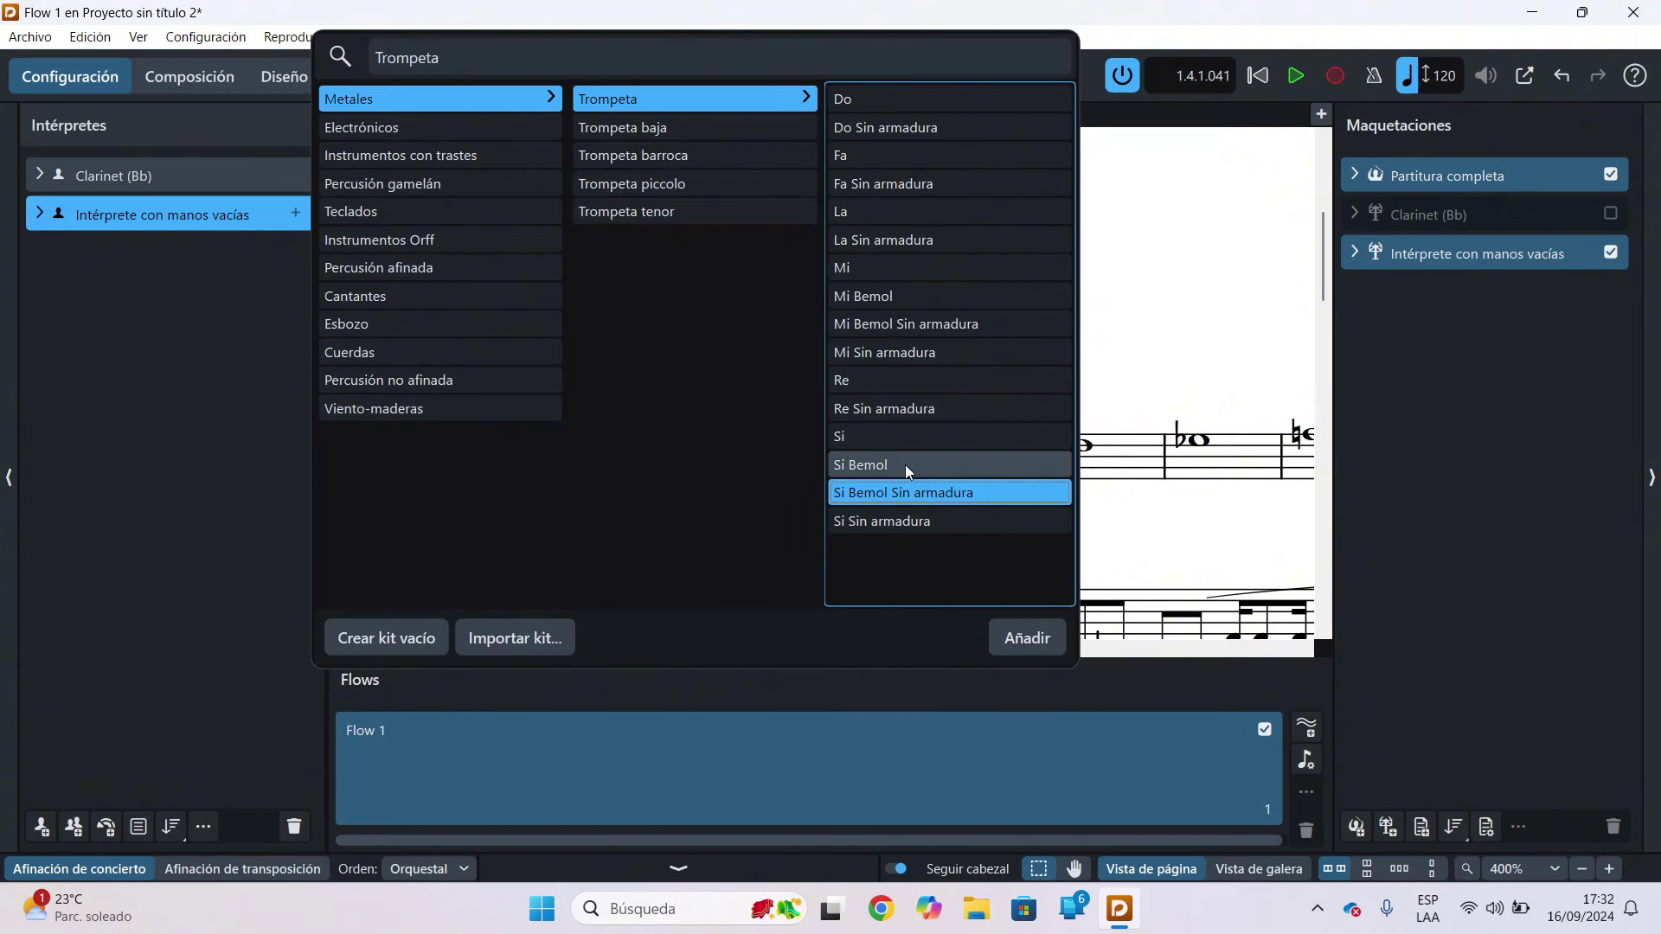
{"action": "left_click", "coordinate": [905, 465]}
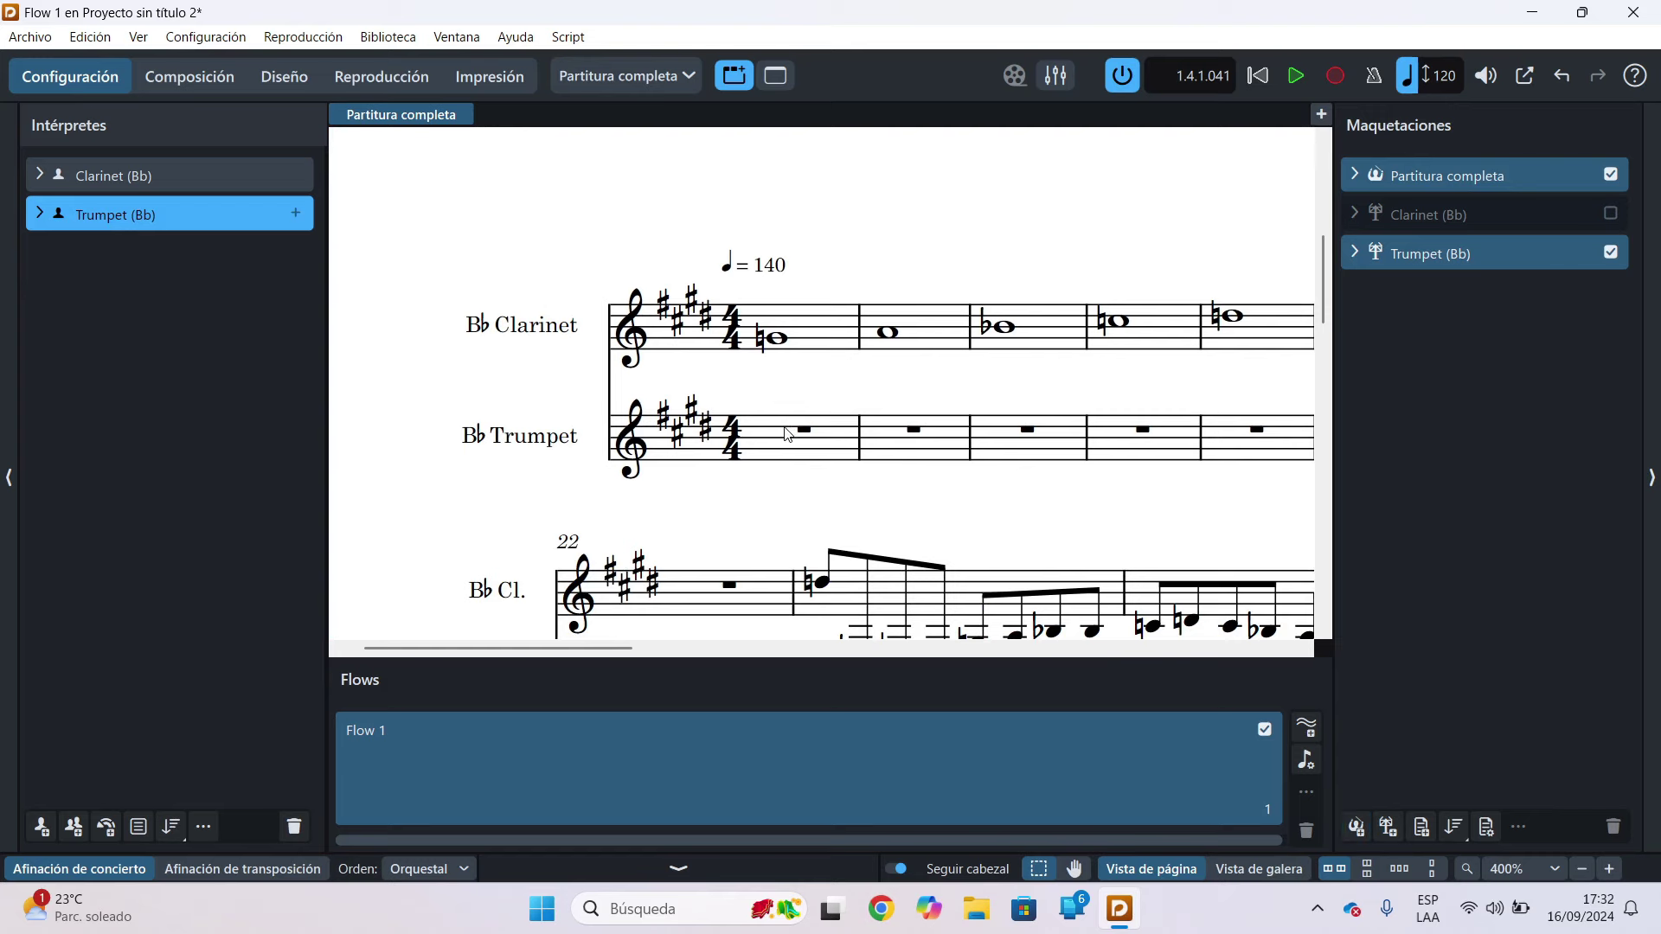
Step: In write mode, enter a quarter-note E4 at the start of the B♭ Trumpet staff and extend it with a tied eighth note
{"action": "key", "text": "ctrl+2"}
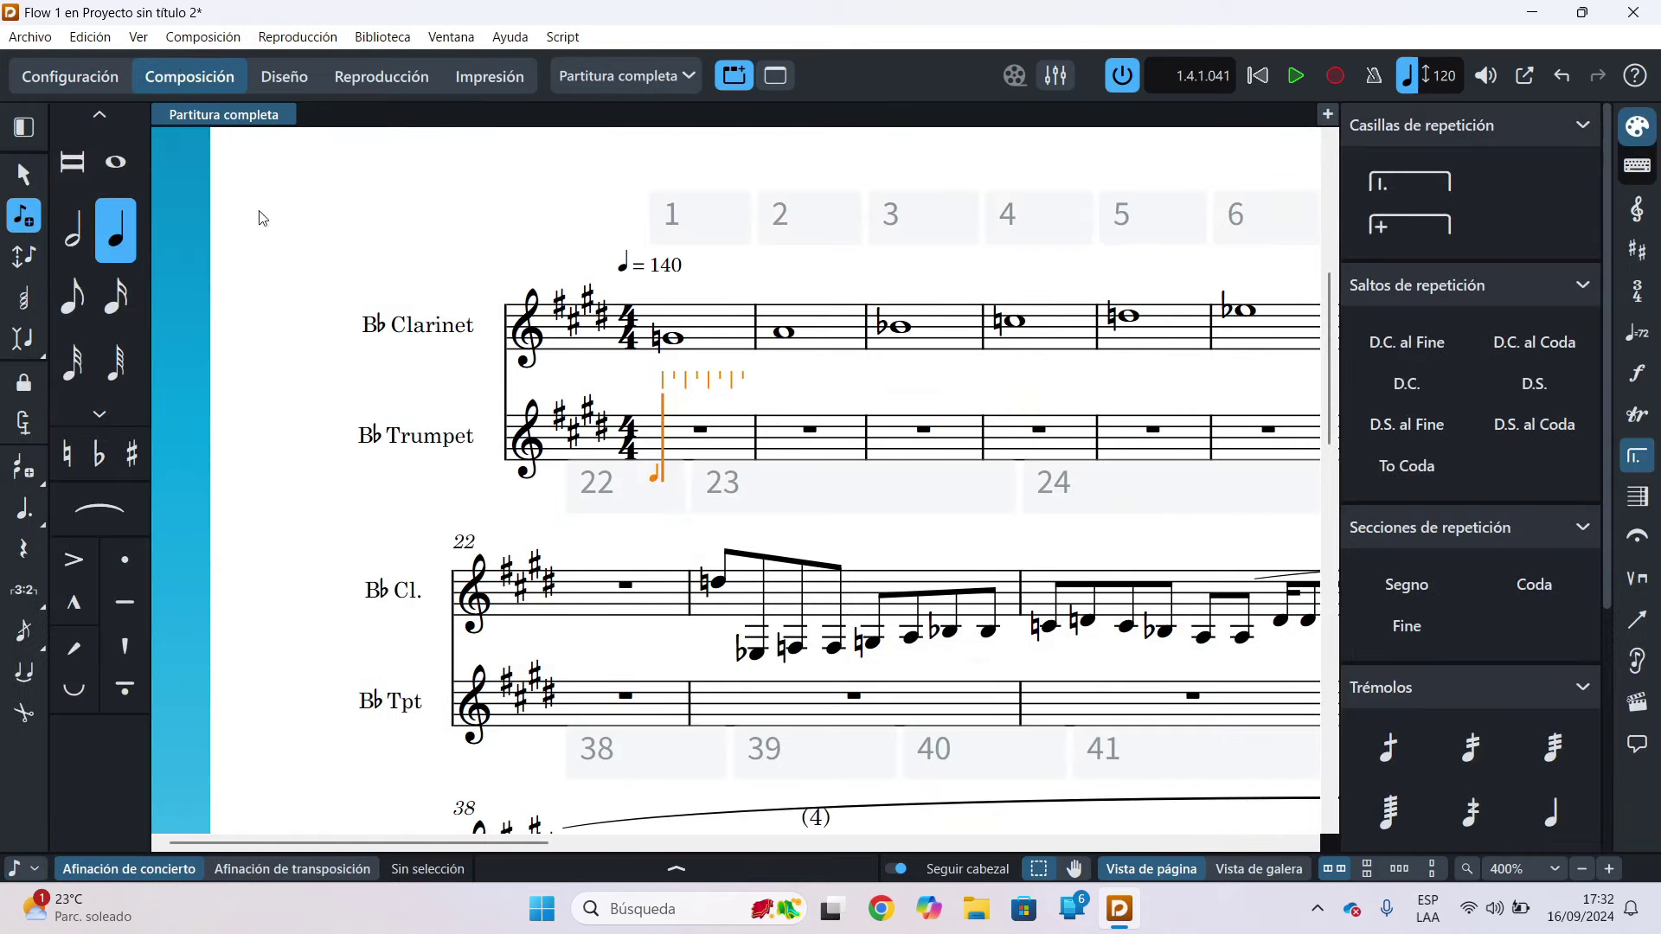
{"action": "scroll", "coordinate": [260, 220], "scroll_direction": "up", "scroll_amount": 1}
{"action": "scroll", "coordinate": [745, 493], "scroll_direction": "right", "scroll_amount": 3}
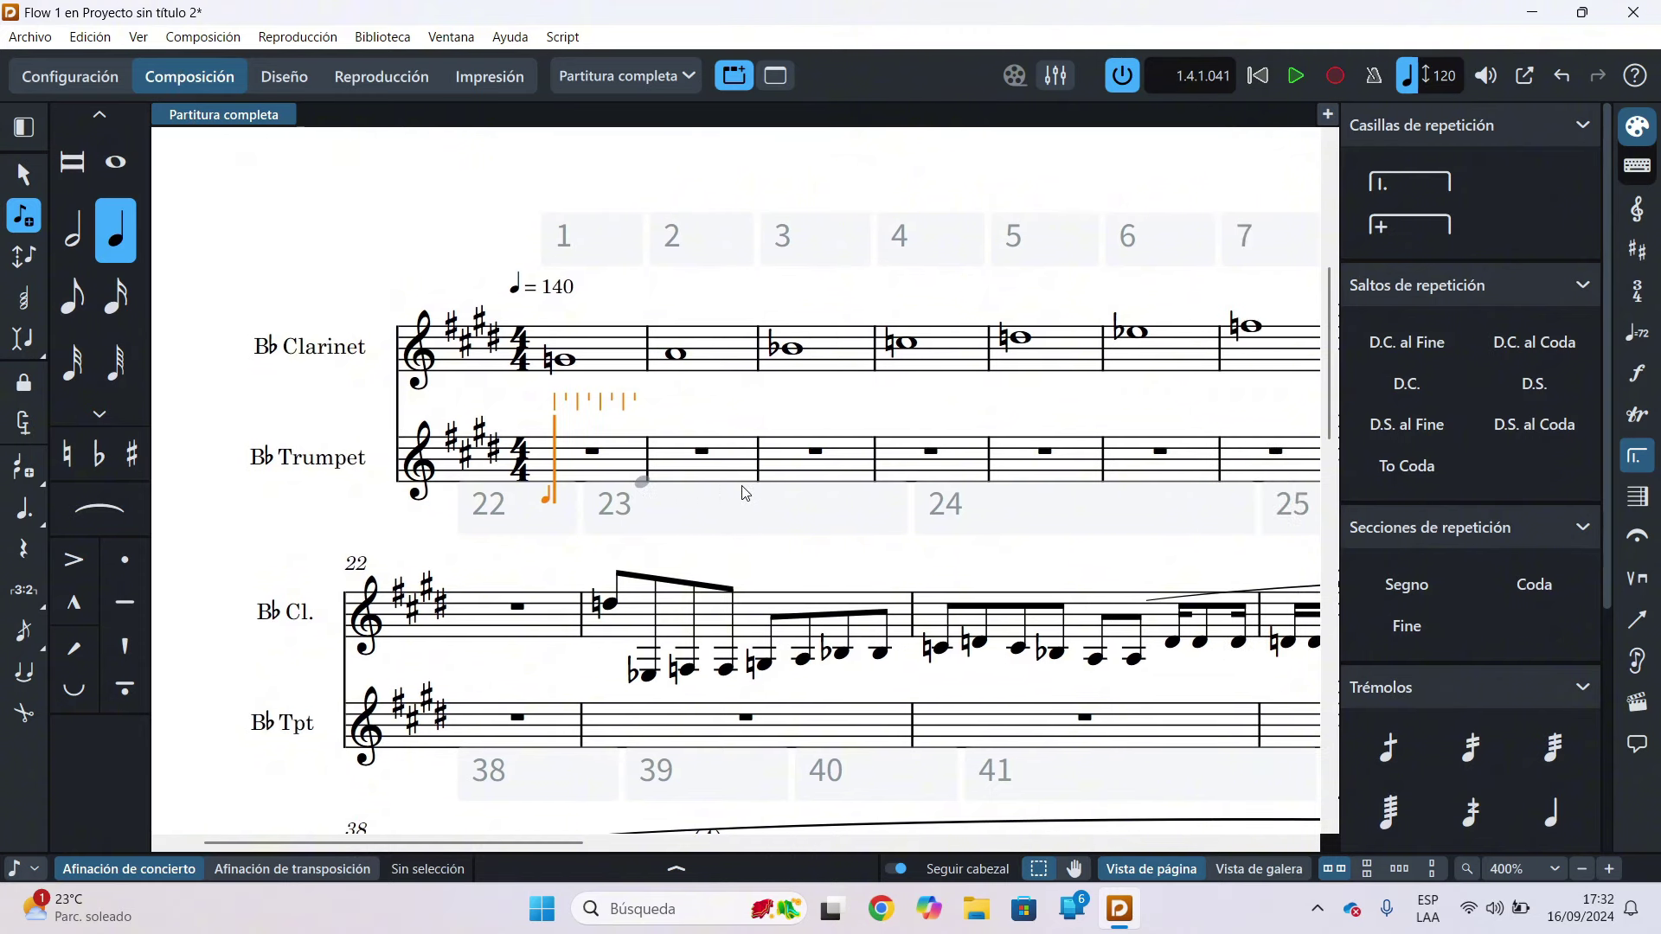
{"action": "scroll", "coordinate": [640, 478], "scroll_direction": "up", "scroll_amount": 1}
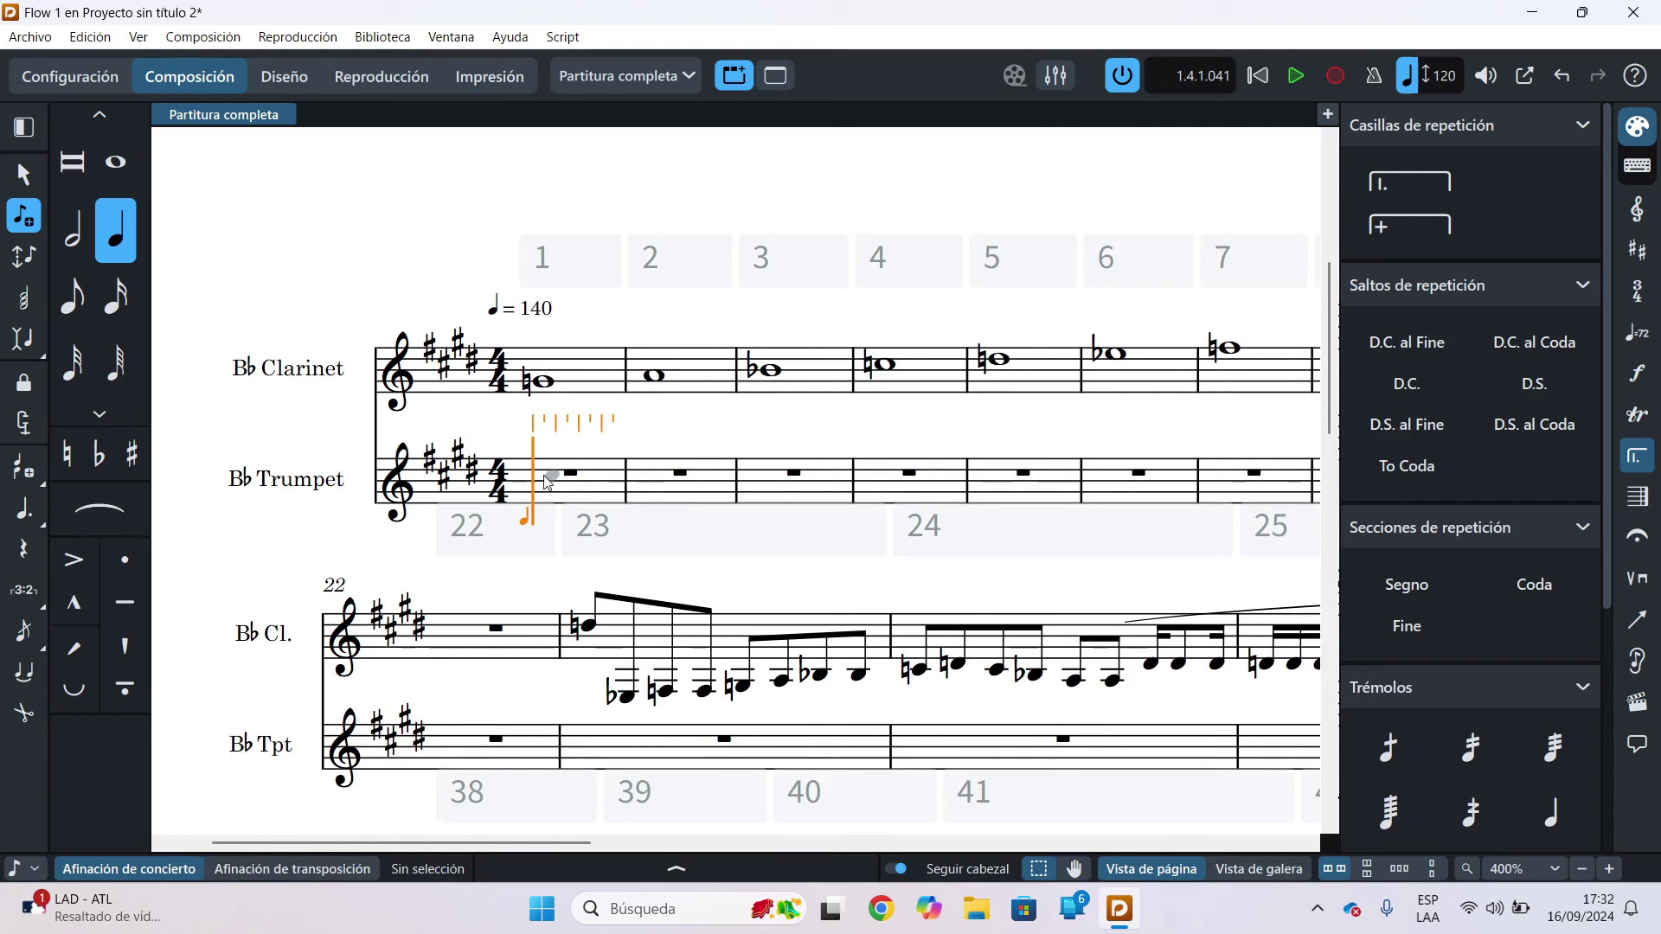
{"action": "key", "text": "5"}
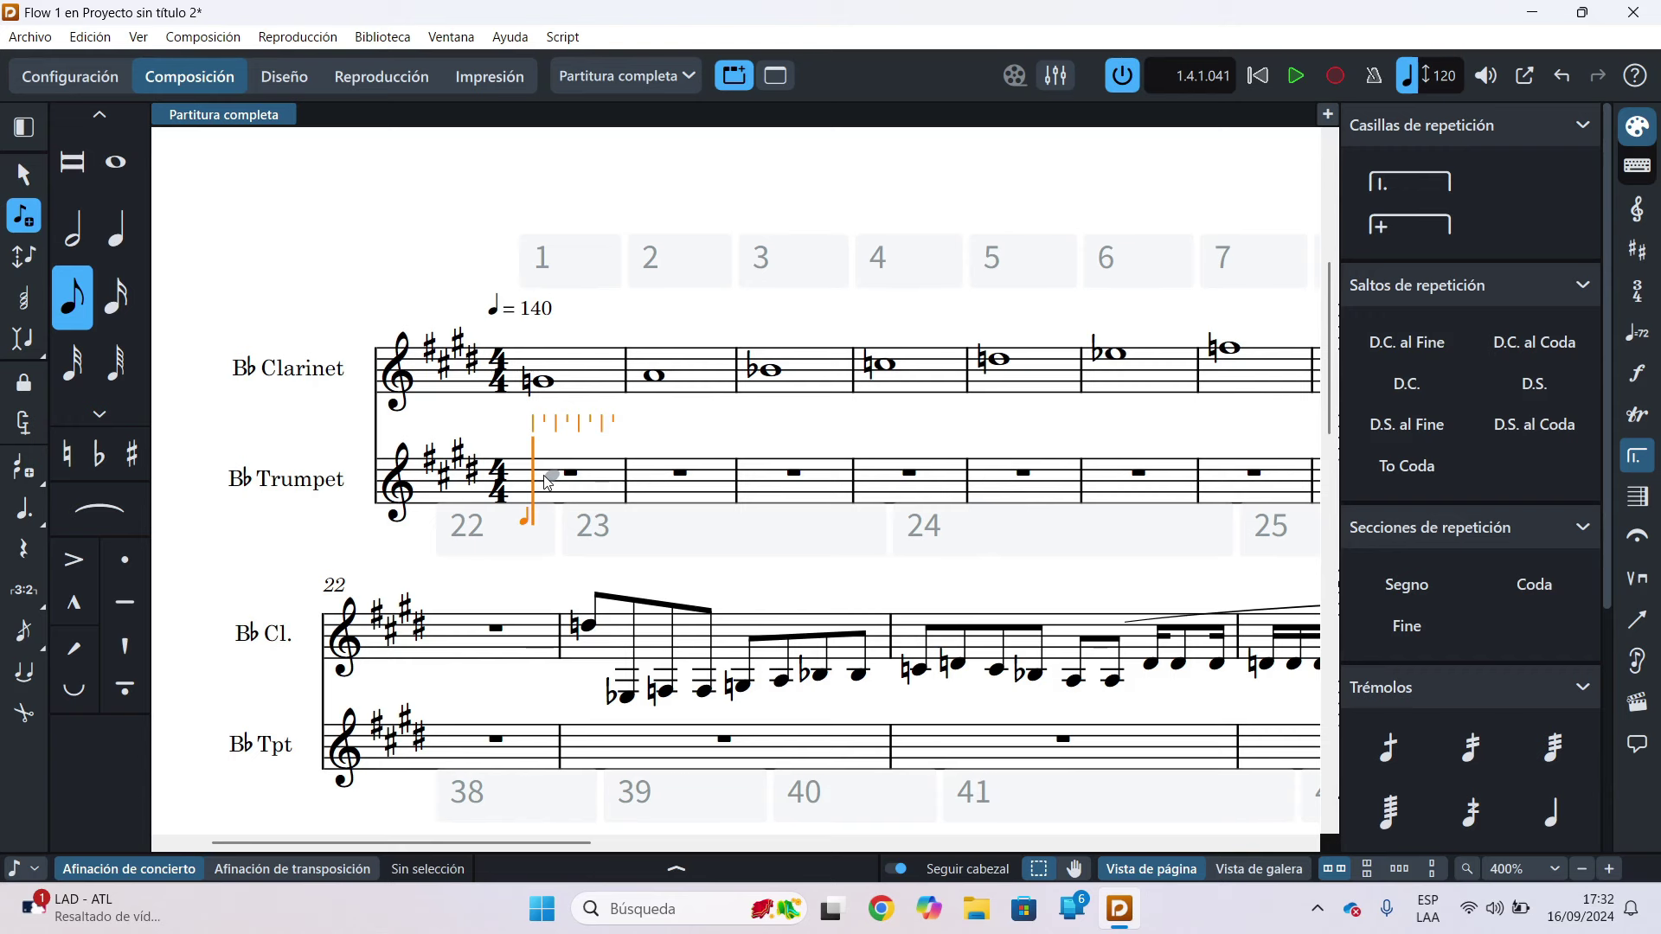
{"action": "left_click", "coordinate": [547, 481]}
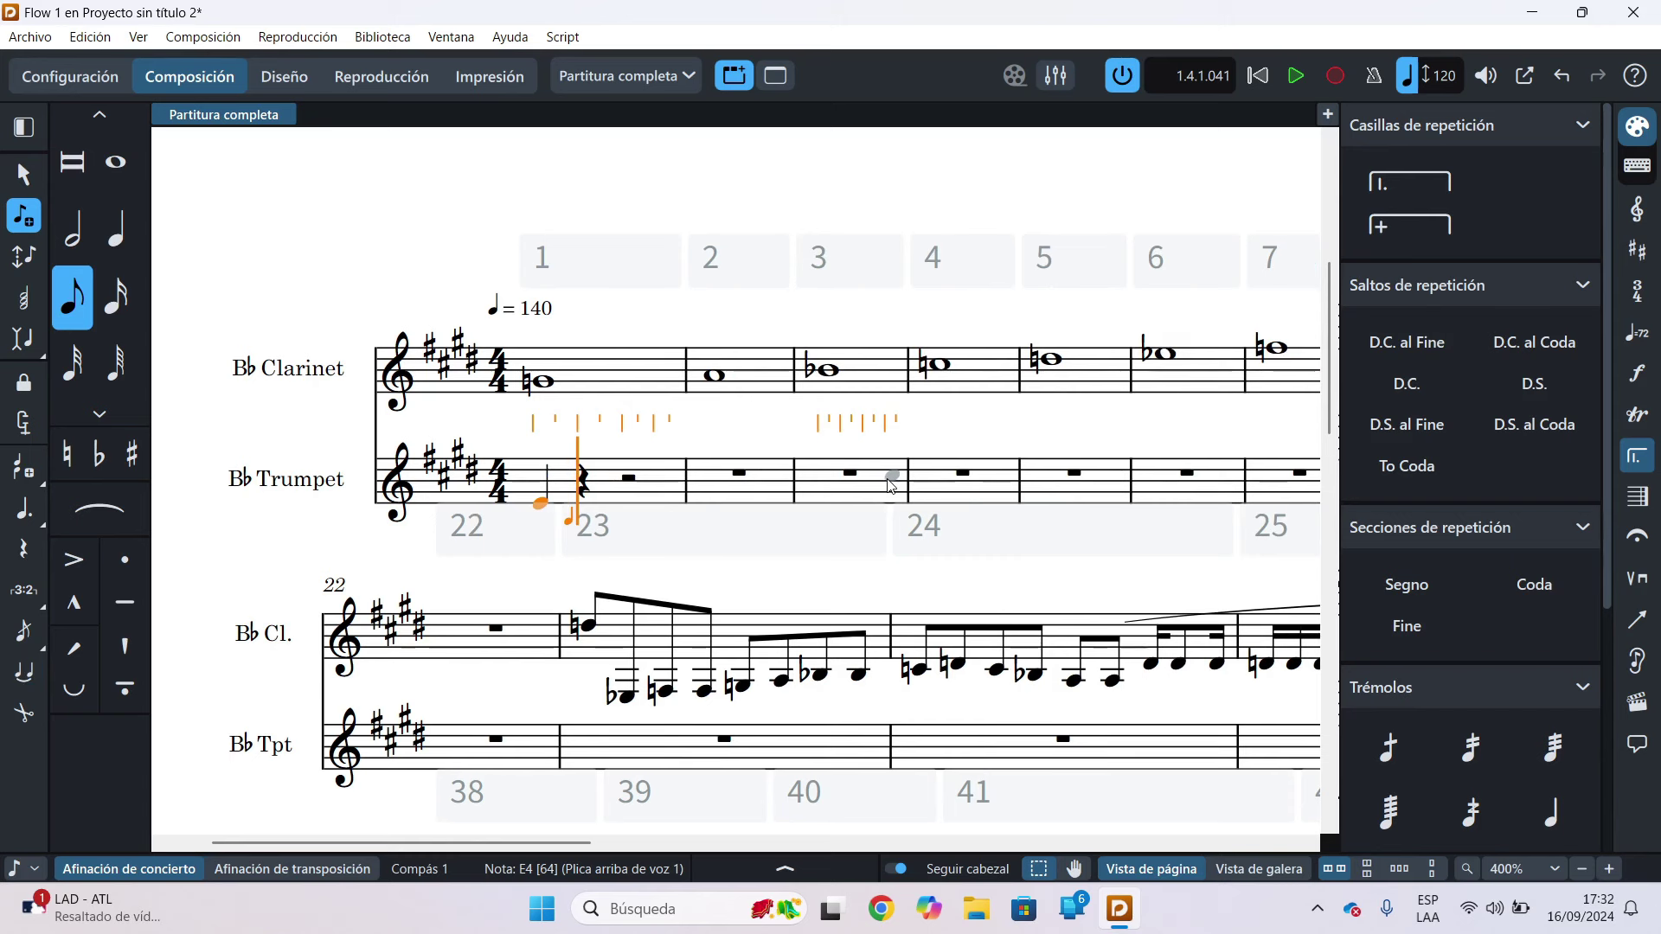
{"action": "key", "text": "t"}
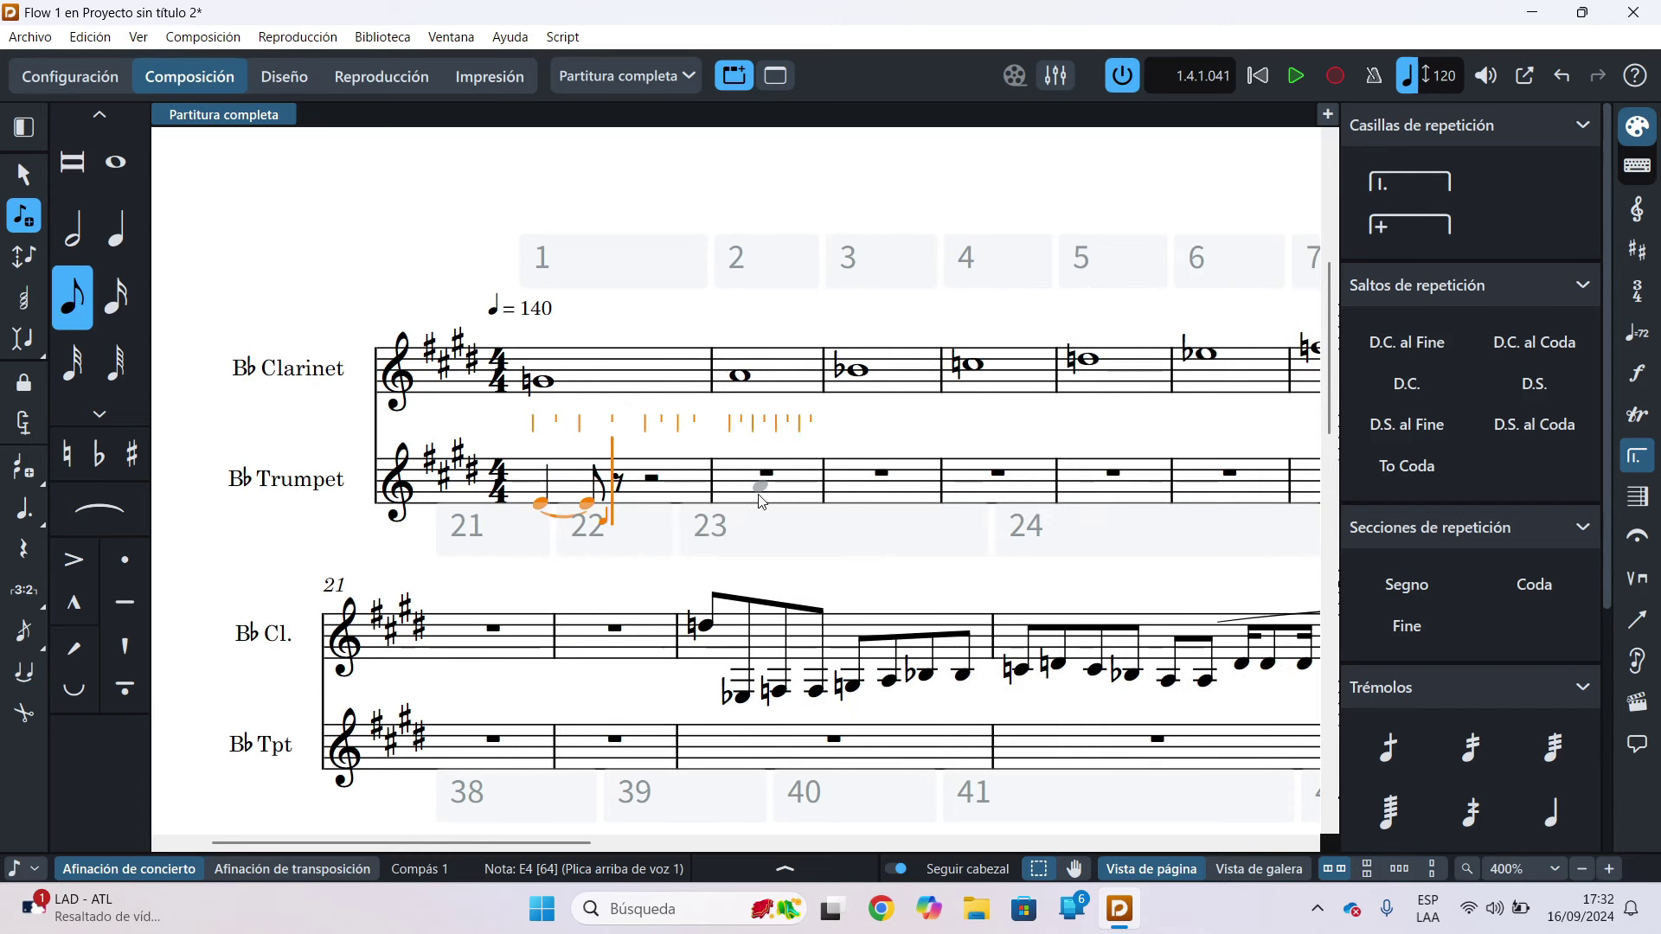
Step: Enter four consecutive half-note E4s through bar 3 of the trumpet staff and place a half-note A4 in bar 4
{"action": "key", "text": "7"}
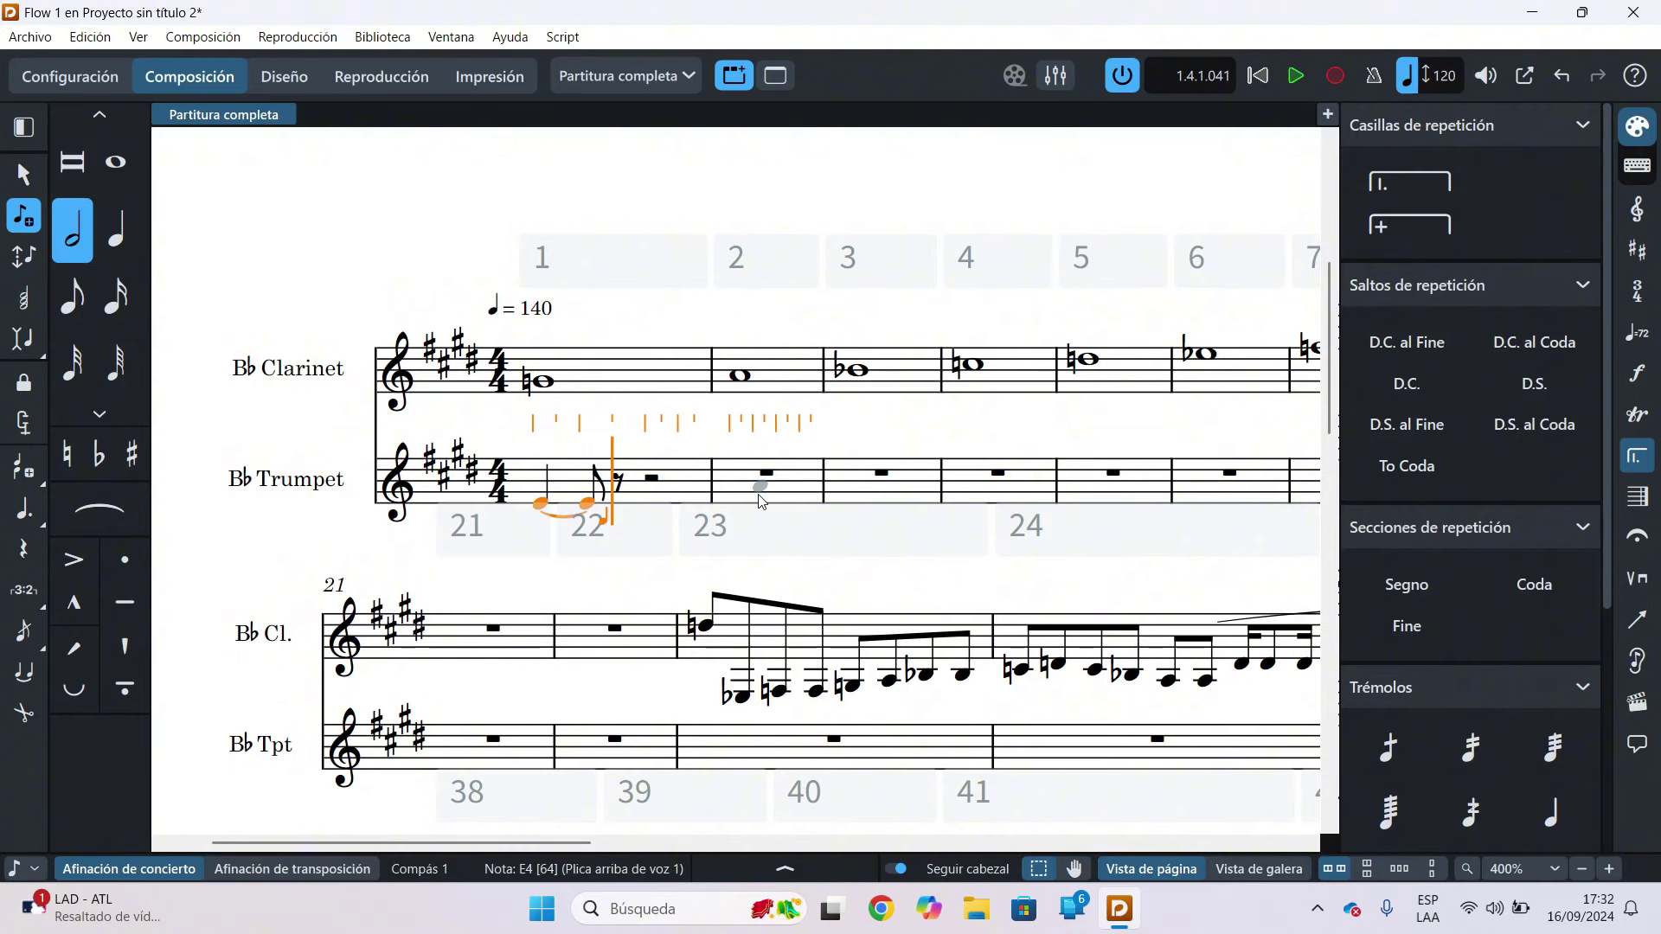
{"action": "key", "text": "e"}
{"action": "key", "text": "e"}
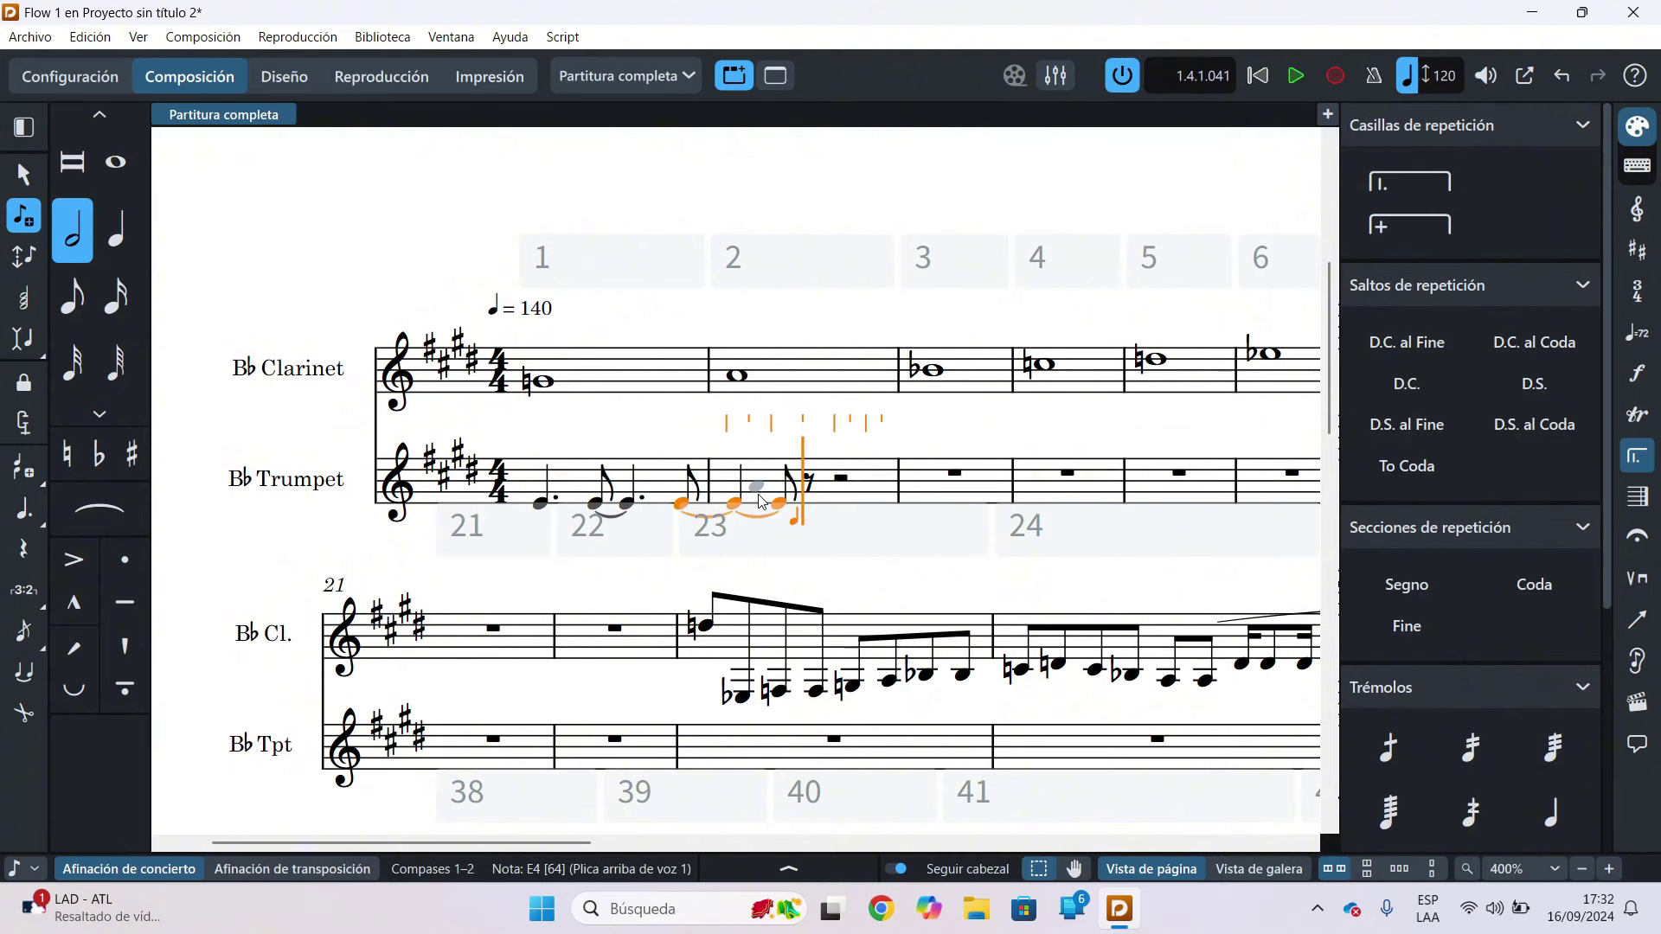
{"action": "key", "text": "e"}
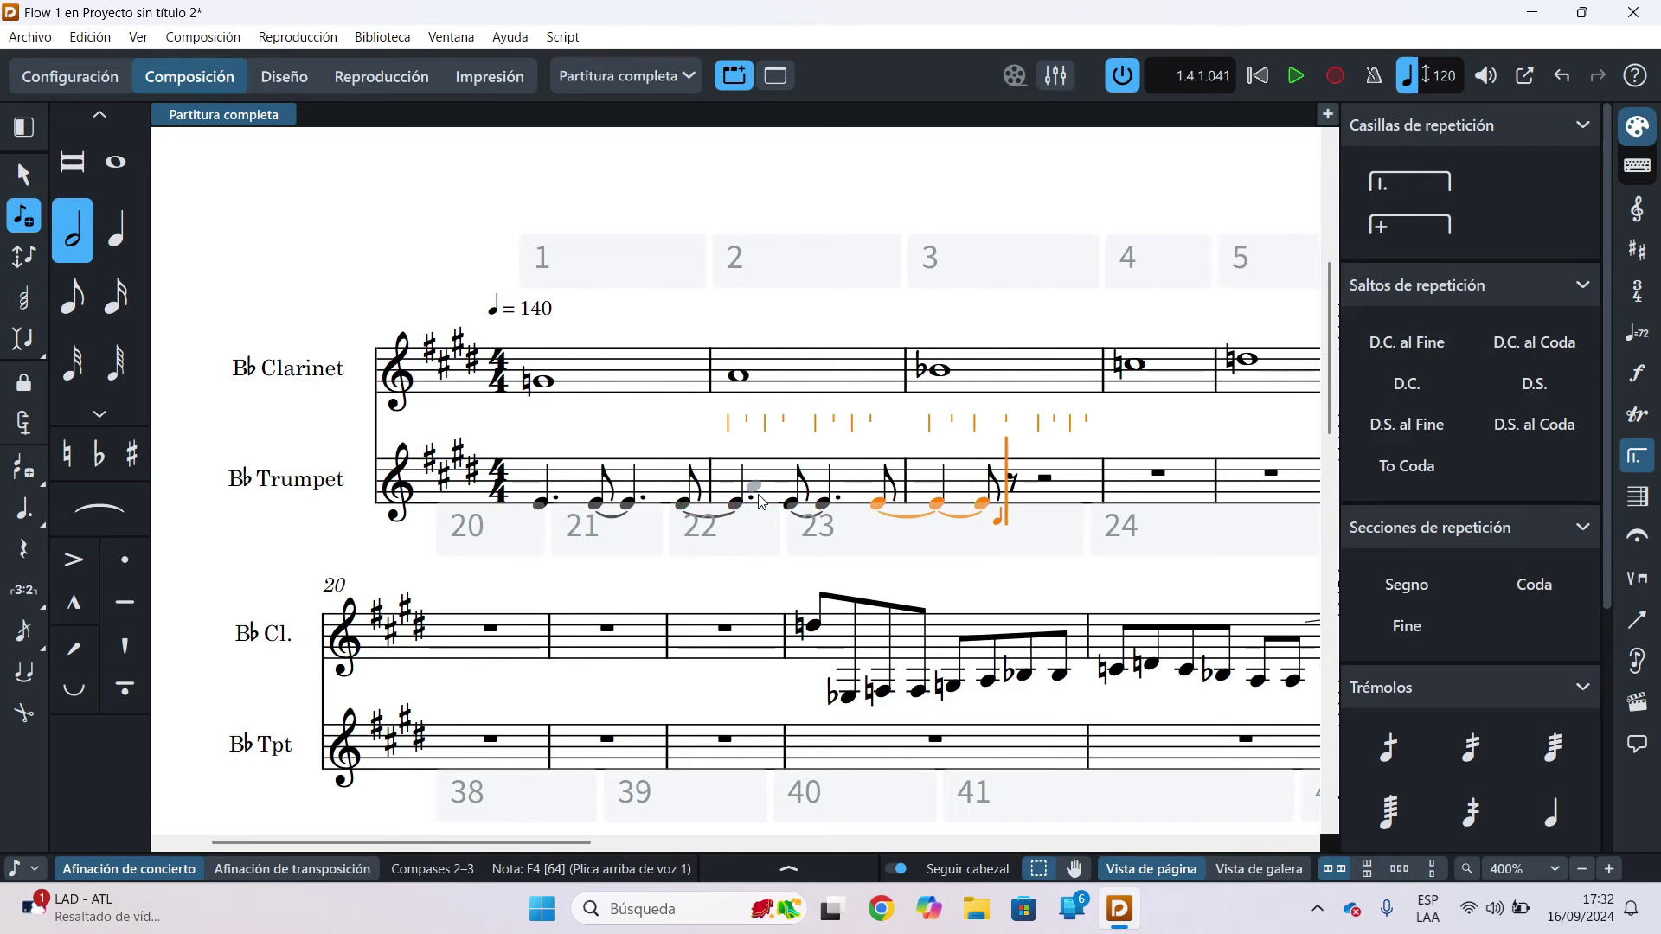
{"action": "key", "text": "e"}
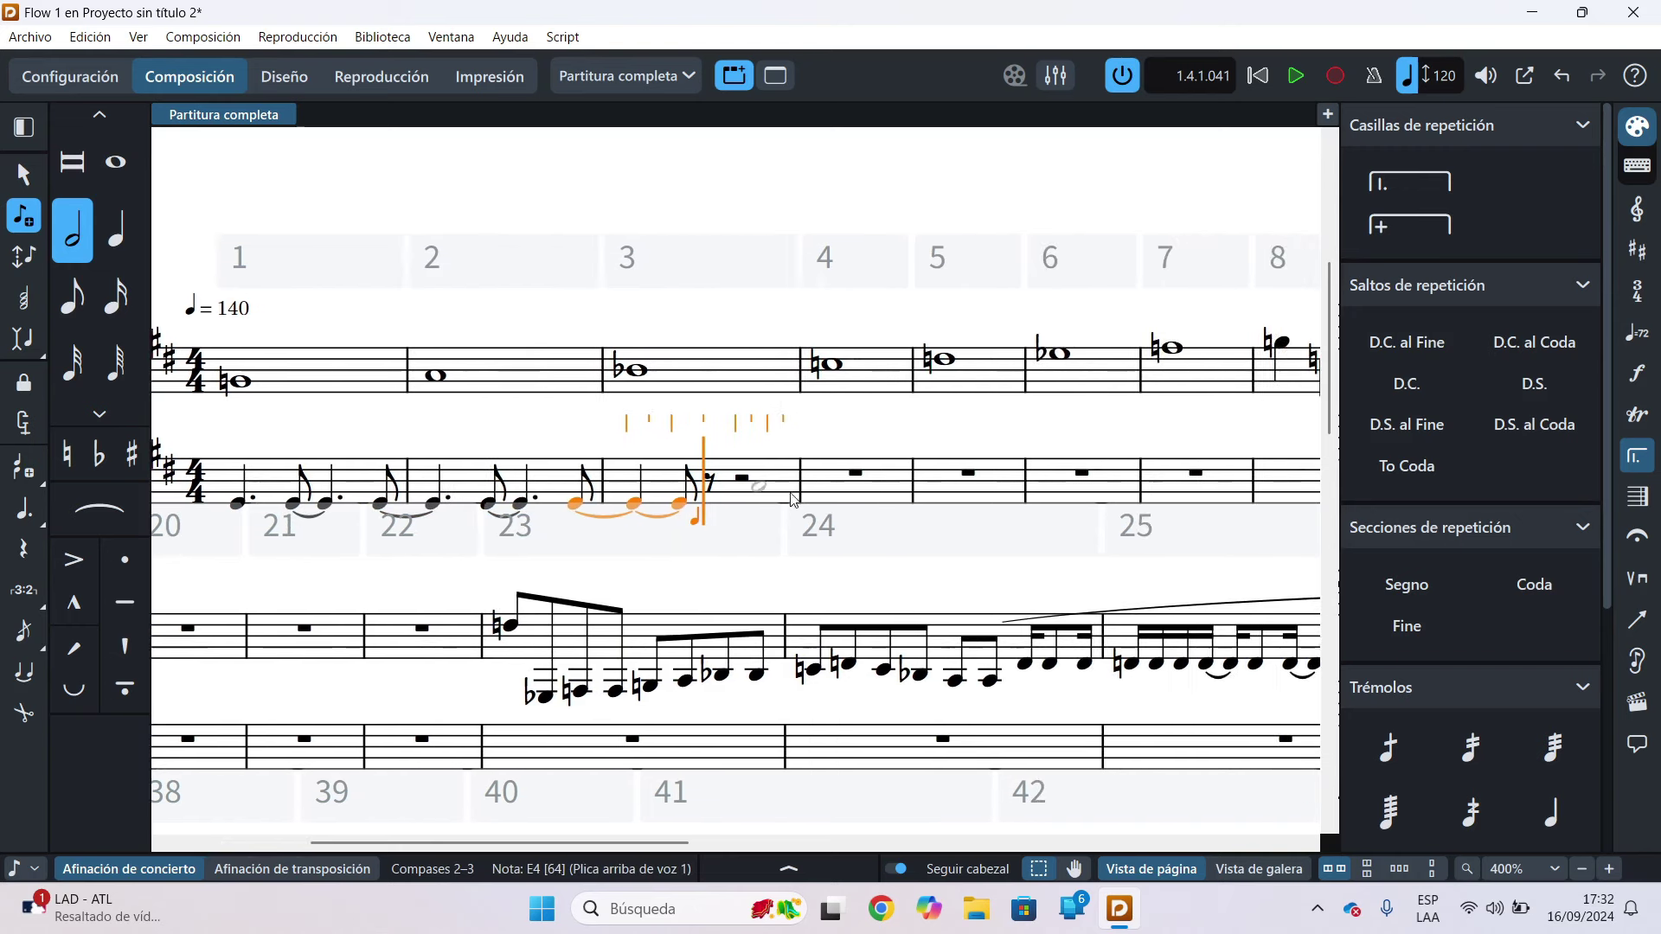
{"action": "left_click", "coordinate": [829, 492]}
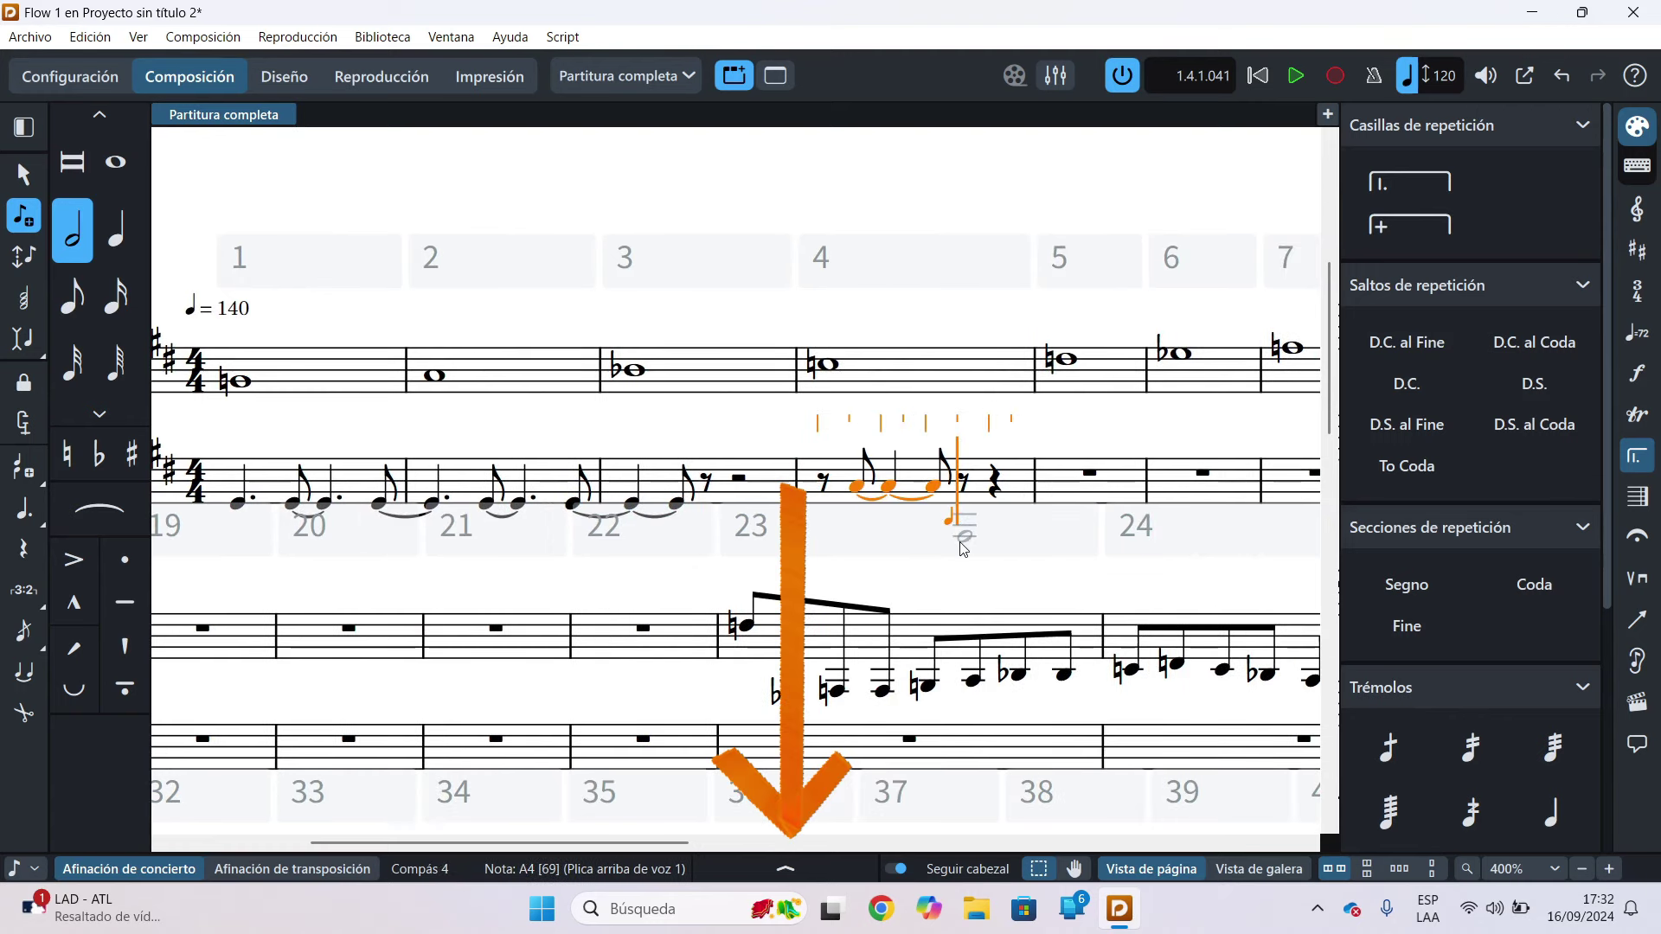
Step: Show the on-screen piano keyboard, the mixer and the key editor in turn
{"action": "key", "text": "ctrl+alt+k"}
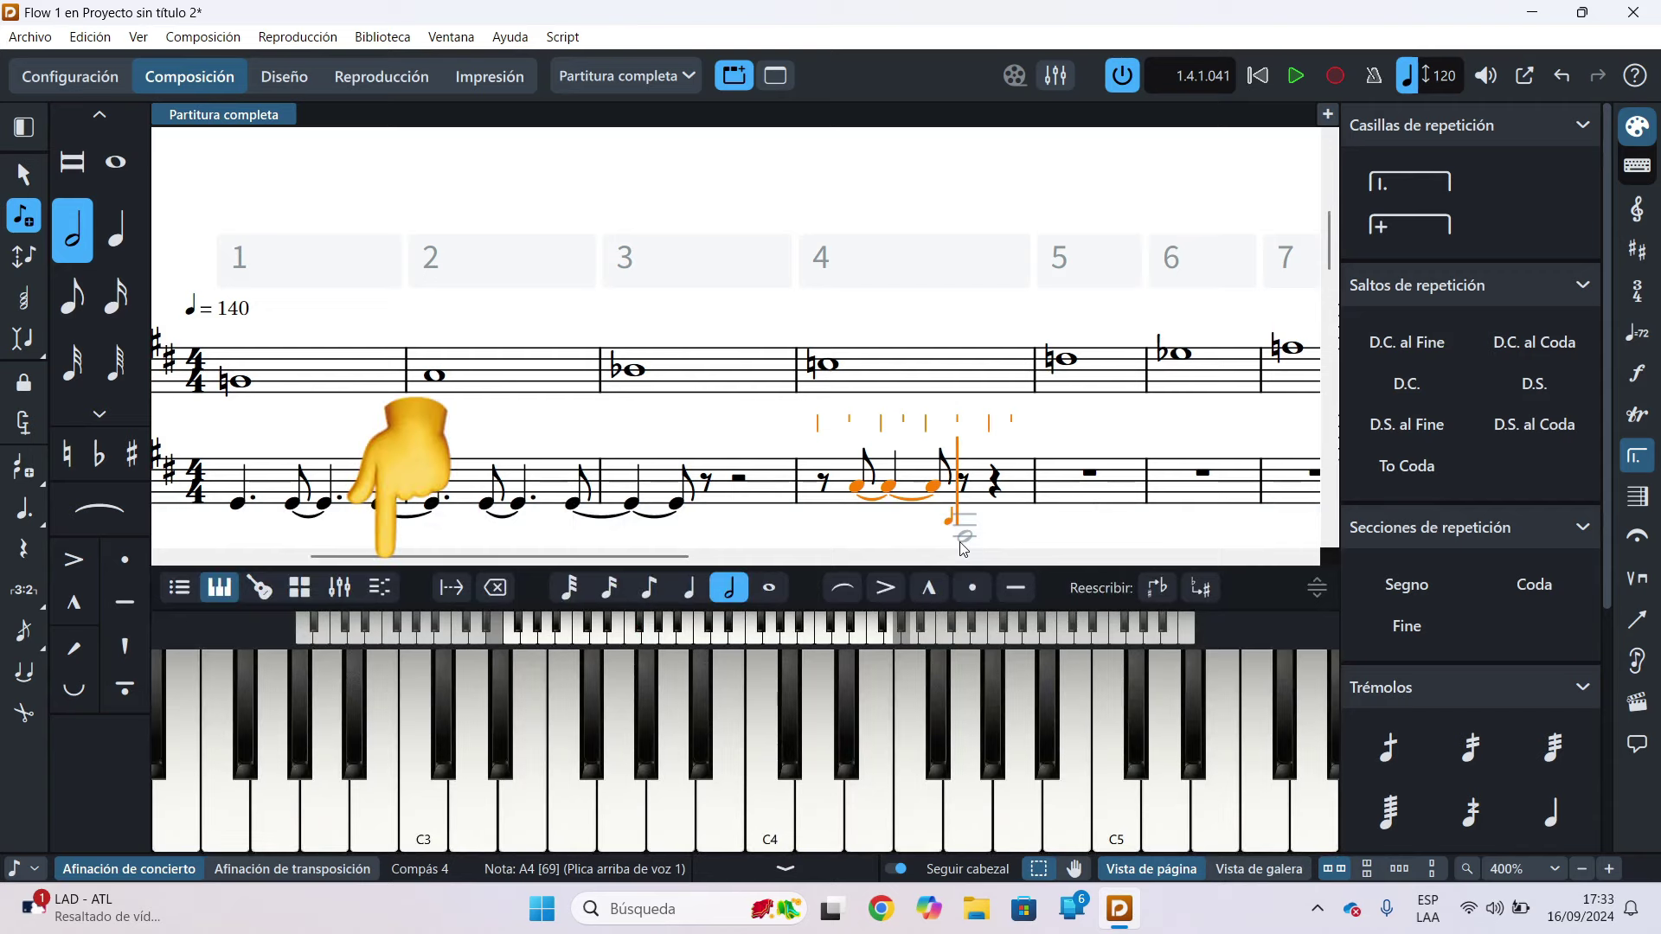
{"action": "left_click", "coordinate": [339, 587]}
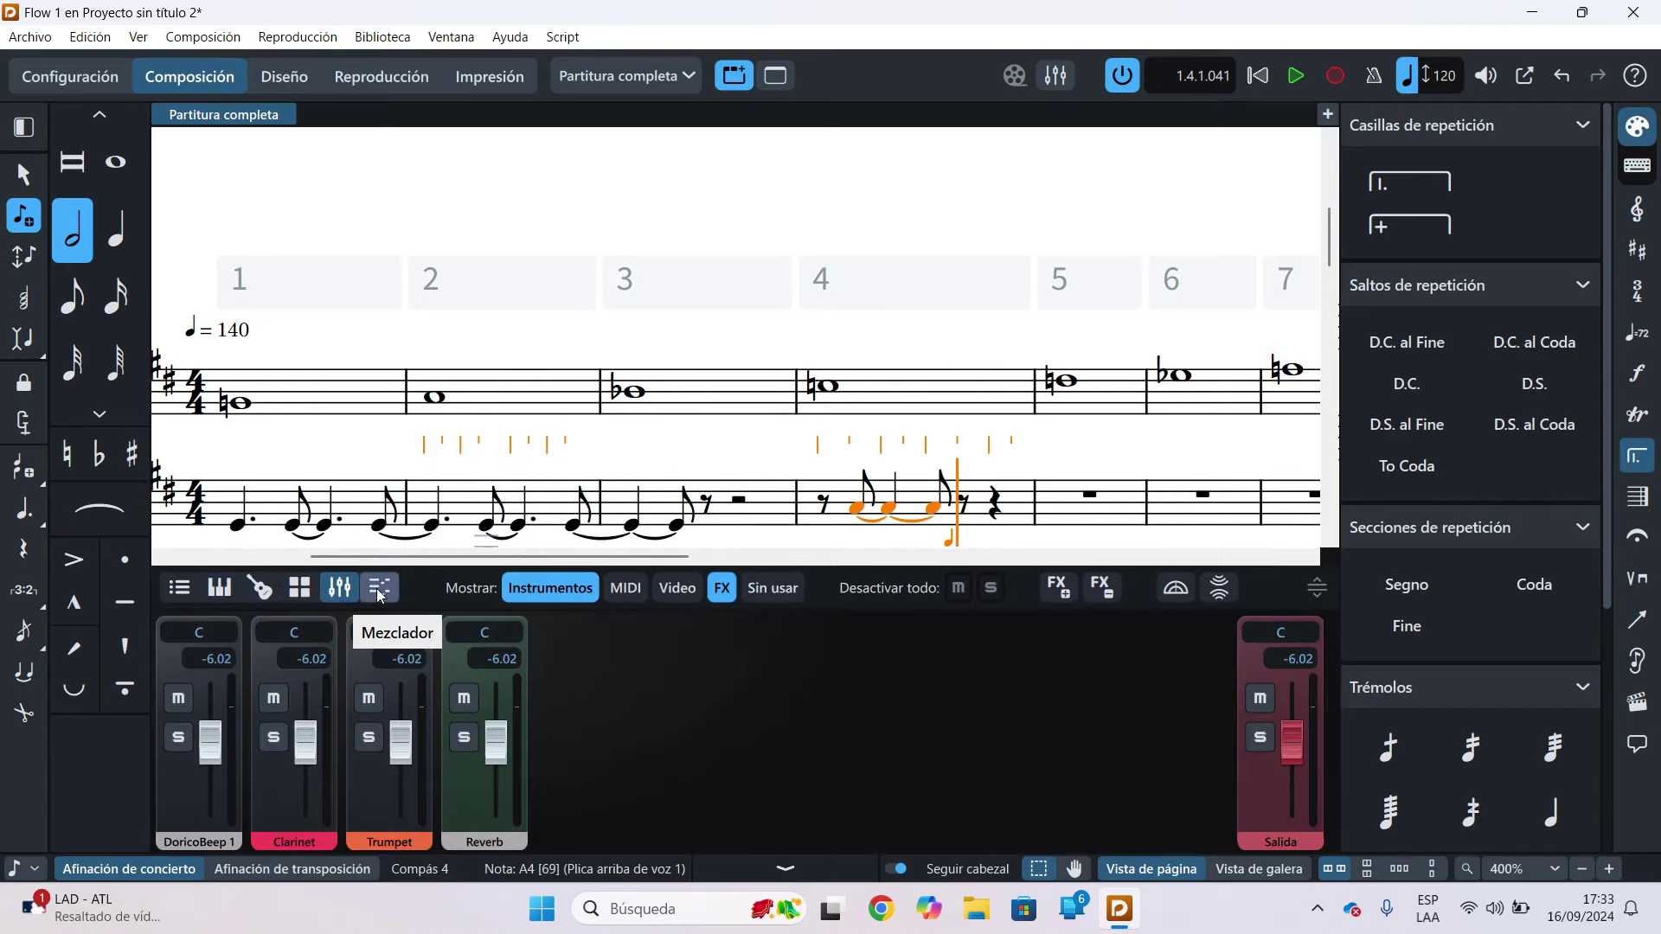
{"action": "left_click", "coordinate": [379, 587]}
Step: In the key editor, extend the trumpet's A4 to the end of bar 5 and shift its start to the second half of beat 2 in bar 4
{"action": "left_click_drag", "start_coordinate": [631, 654], "coordinate": [1102, 651]}
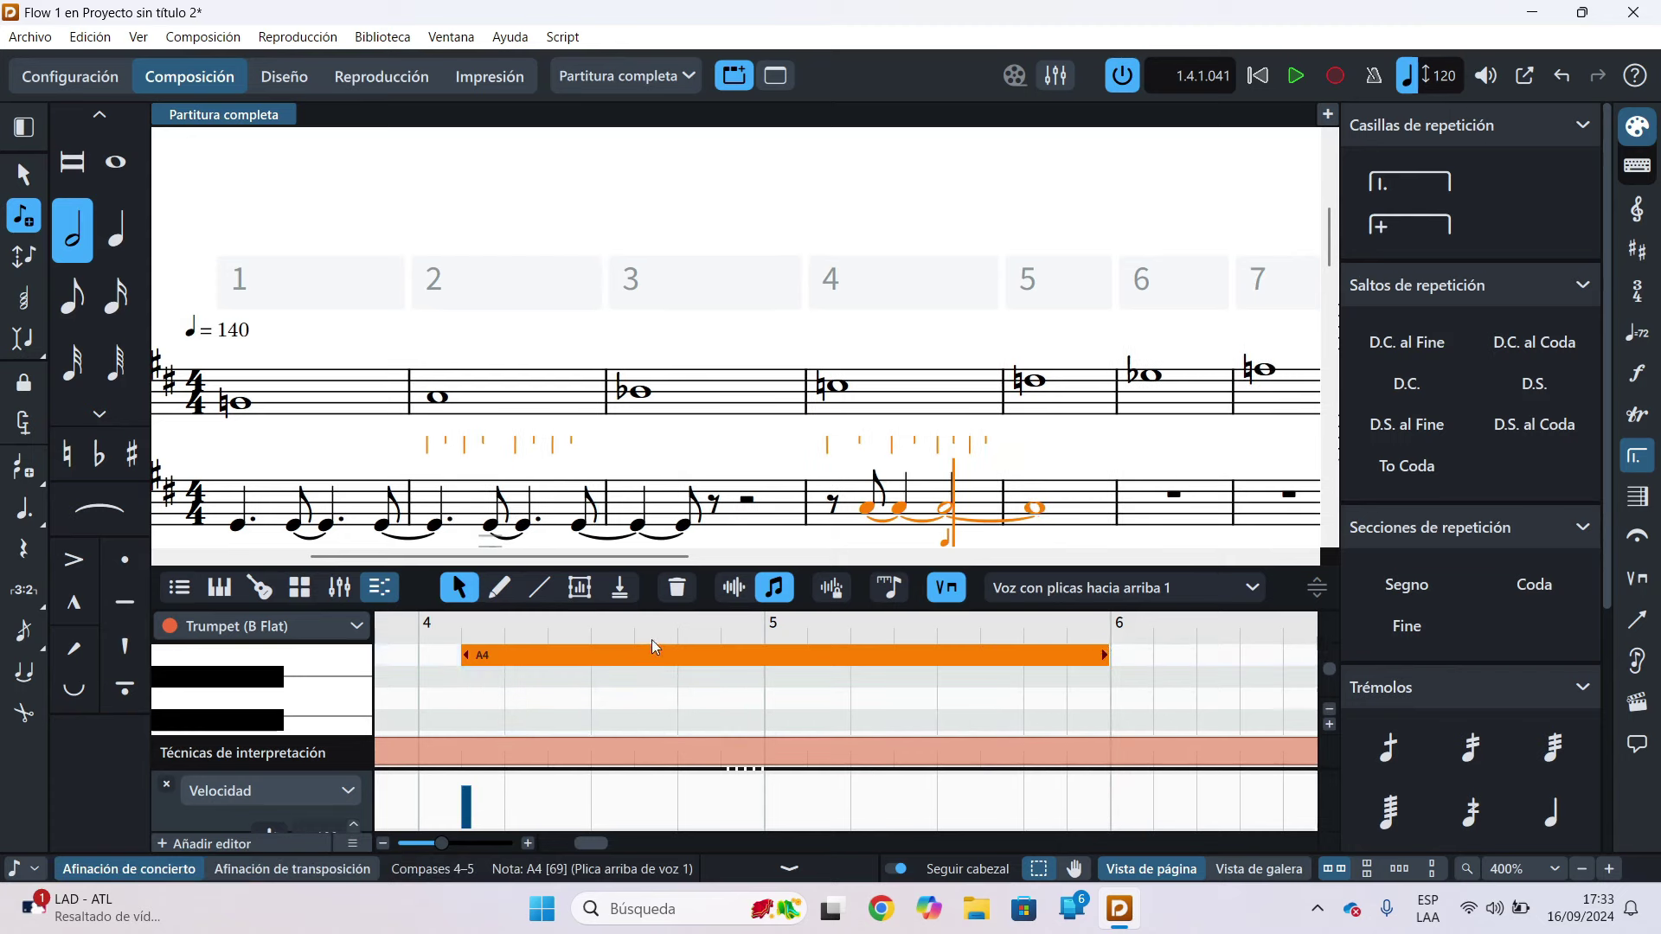
{"action": "left_click_drag", "start_coordinate": [467, 657], "coordinate": [542, 651]}
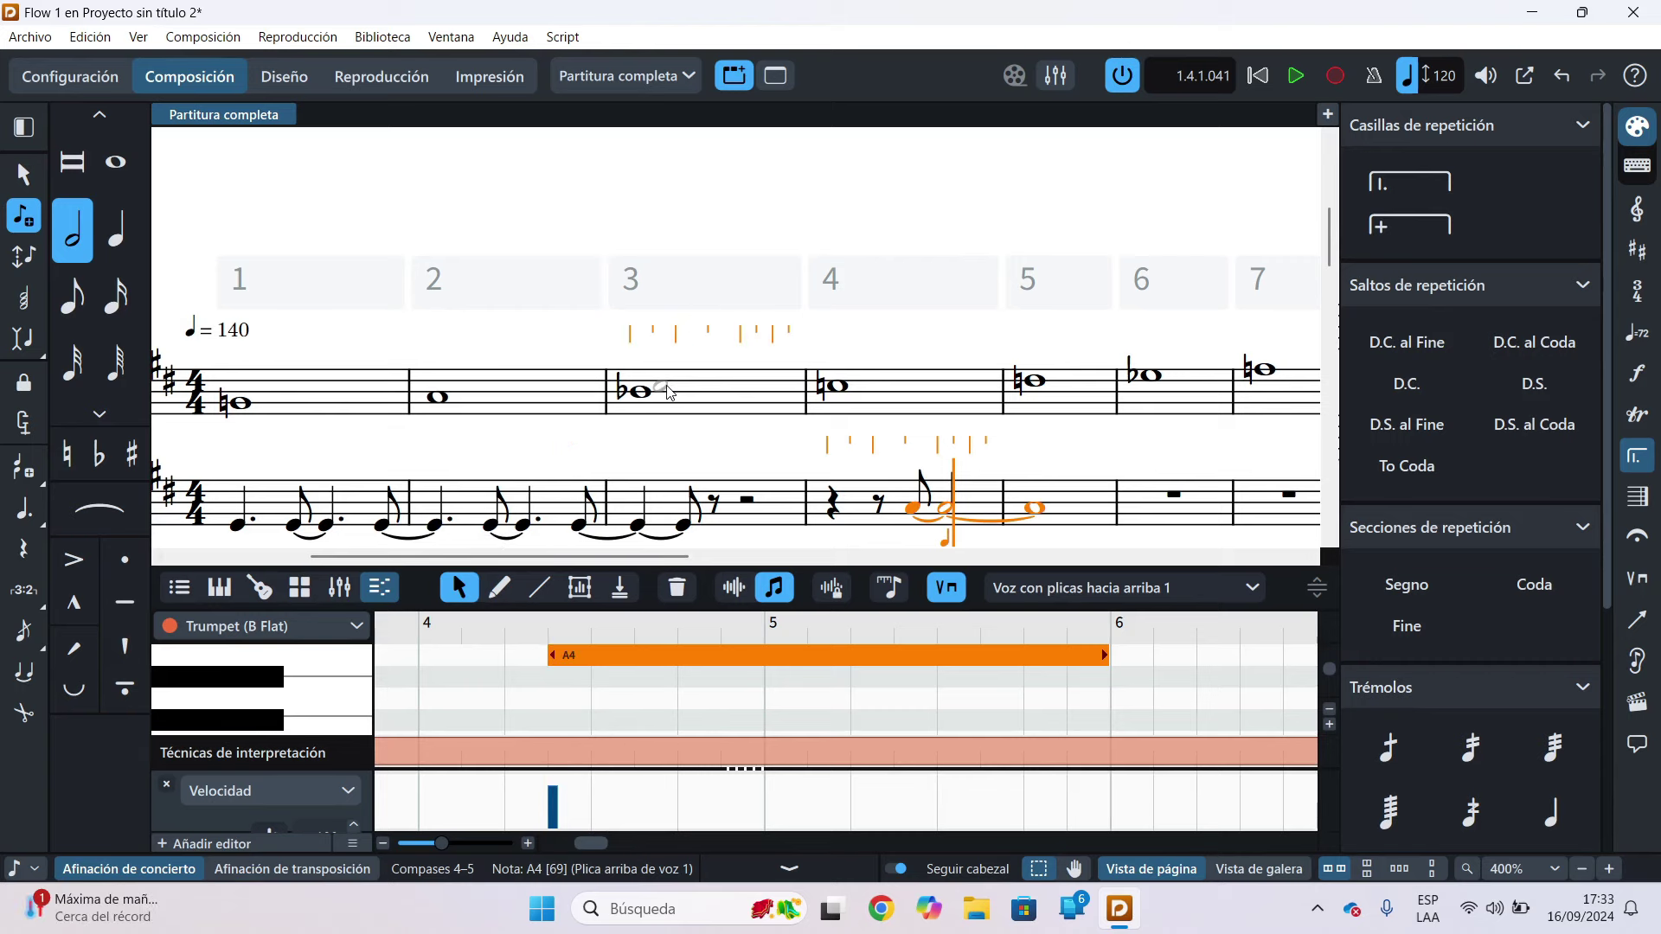
{"action": "key", "text": "ctrl+8"}
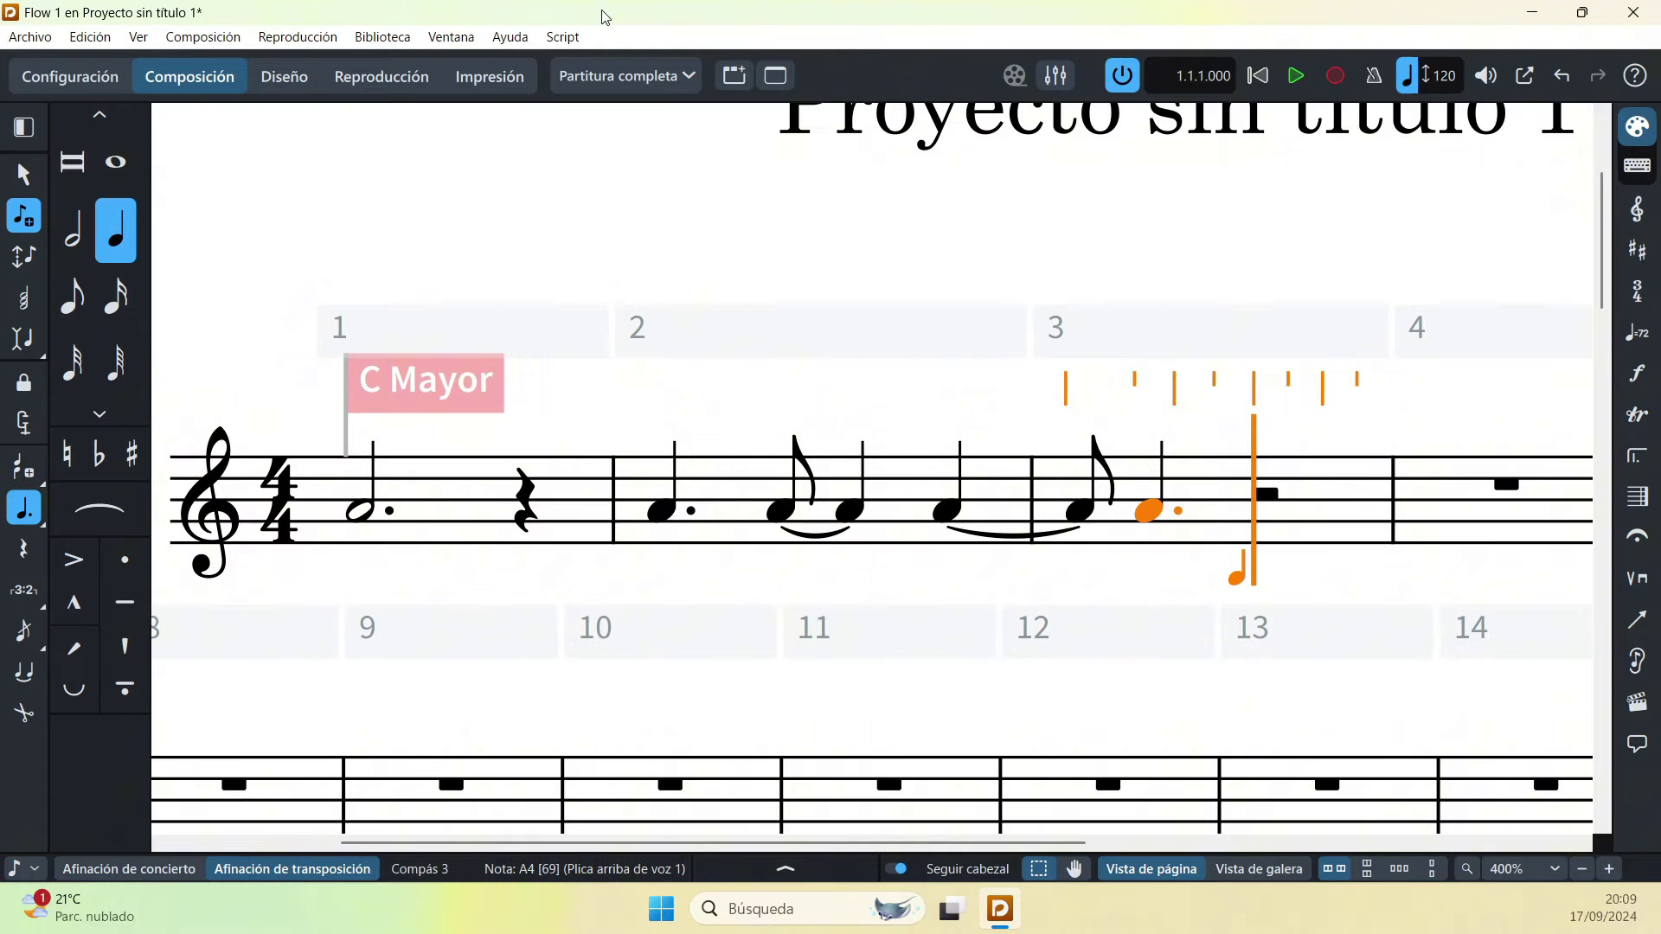
Step: In Proyecto sin título 1, undo the A4 note entries in bars 2 and 3 and clear the remaining note from bar 1
{"action": "key", "text": "ctrl+z"}
{"action": "key", "text": "ctrl+z"}
{"action": "key", "text": "ctrl+z"}
{"action": "key", "text": "ctrl+z"}
{"action": "key", "text": "ctrl+z"}
{"action": "key", "text": "ctrl+z"}
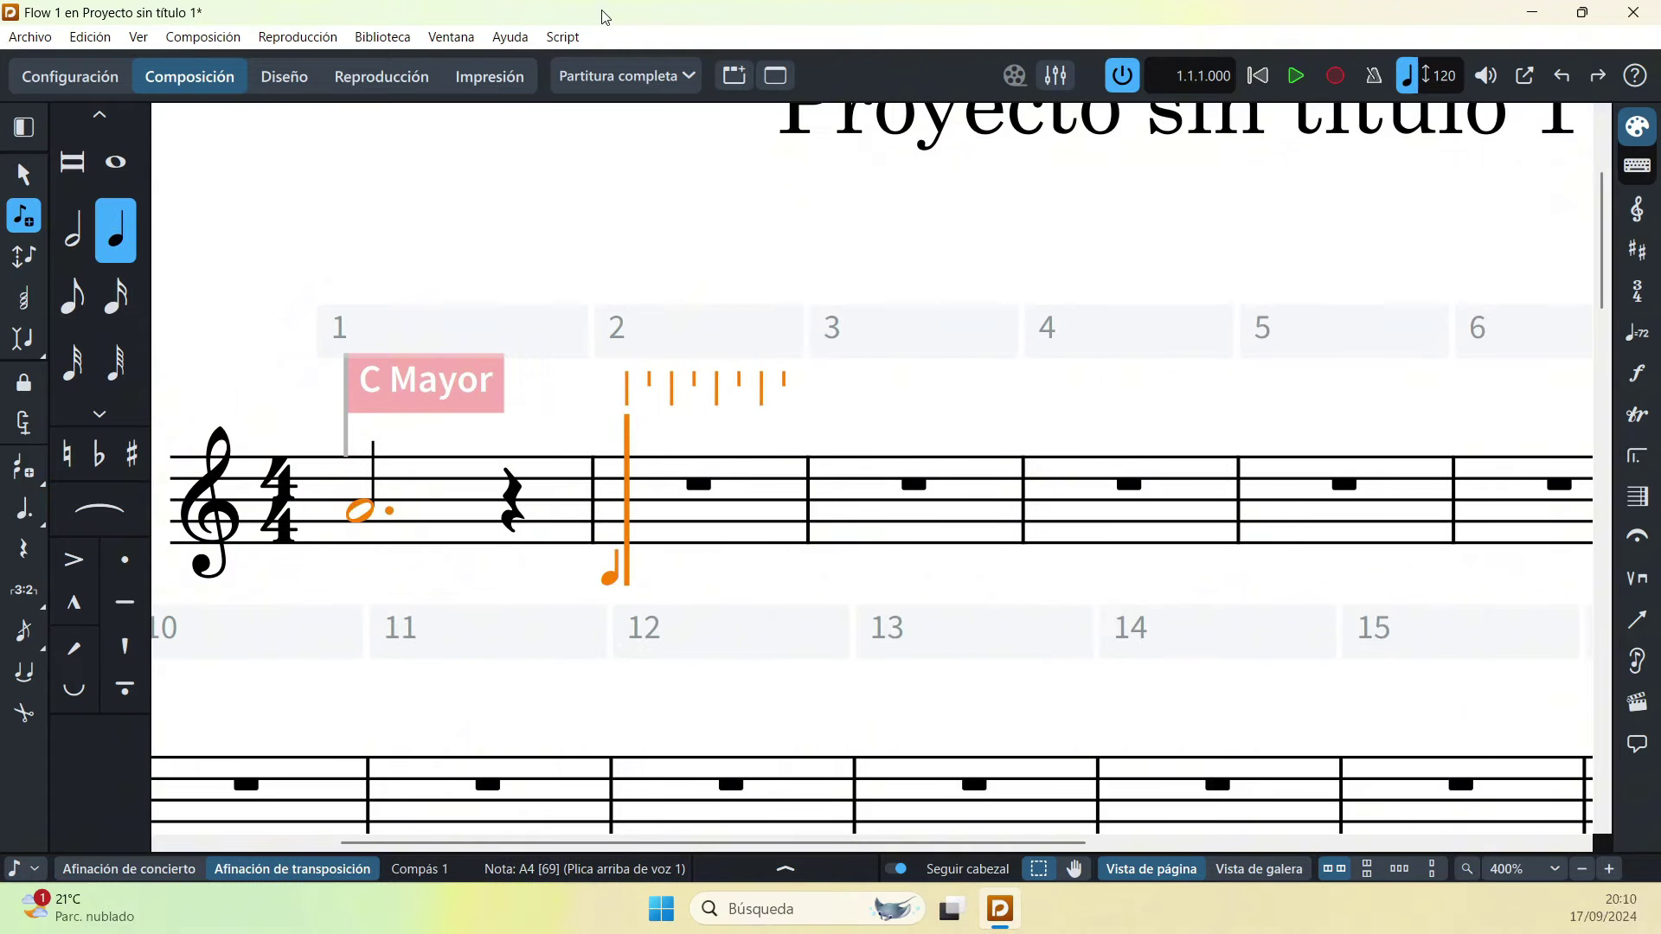
{"action": "key", "text": "ctrl+z"}
{"action": "key", "text": "Escape"}
{"action": "key", "text": "Delete"}
Step: Enter a half-note A4 at the start of bar 1 and make it dotted
{"action": "key", "text": "shift+n"}
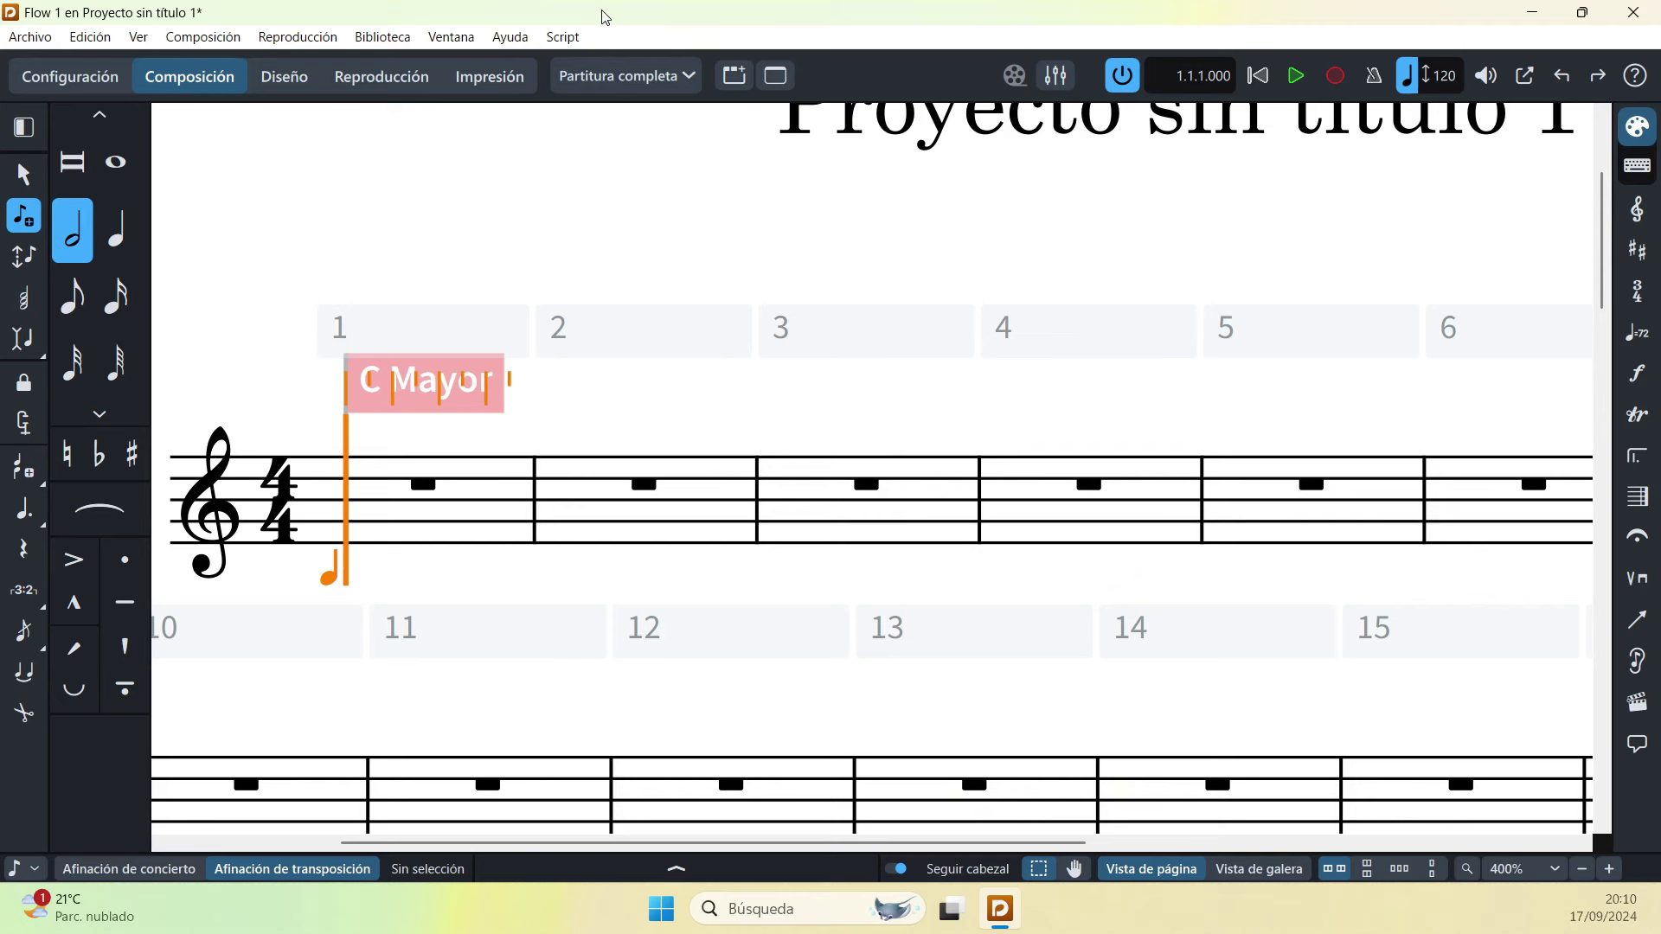
{"action": "key", "text": "a"}
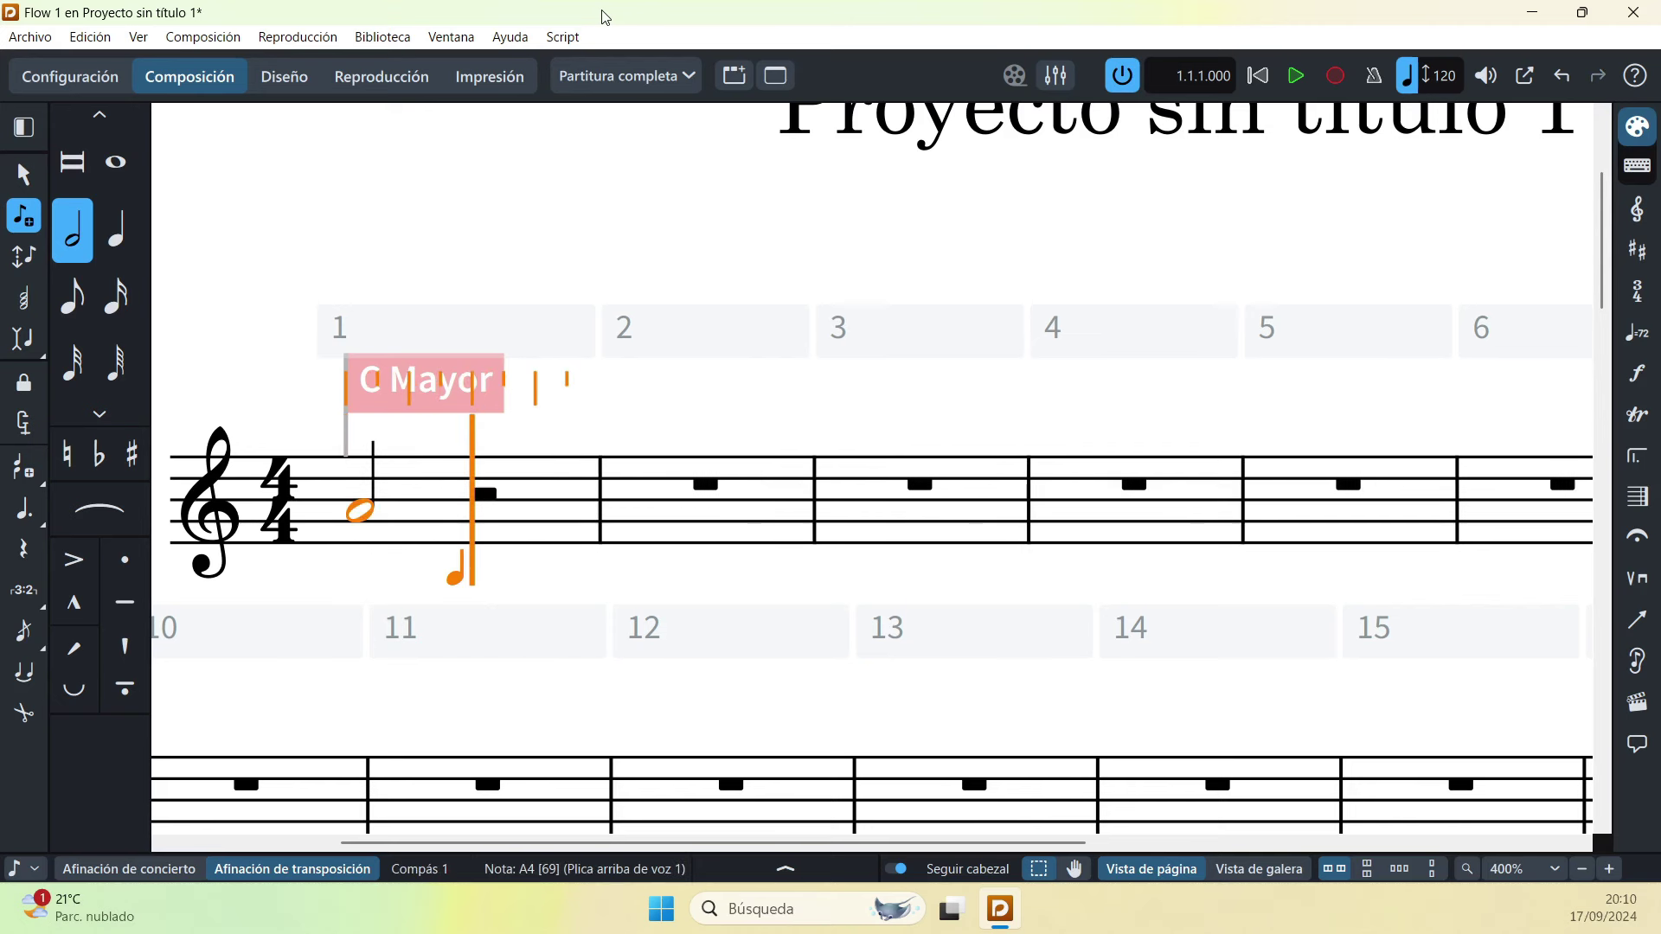
{"action": "key", "text": "Escape"}
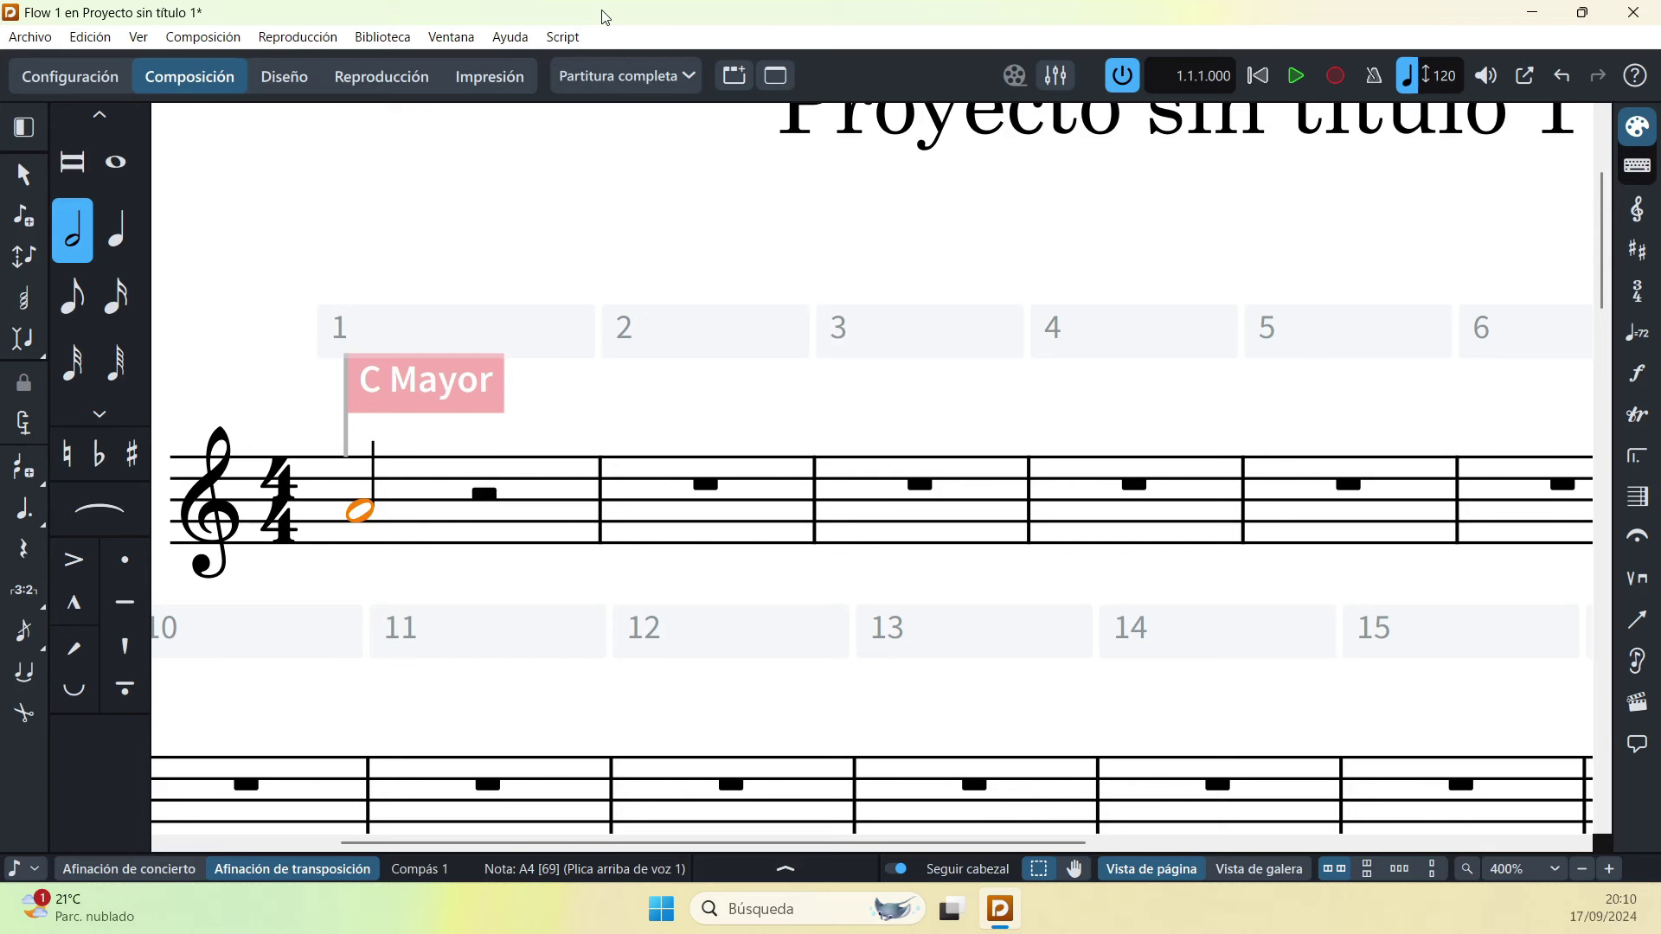
{"action": "key", "text": "period"}
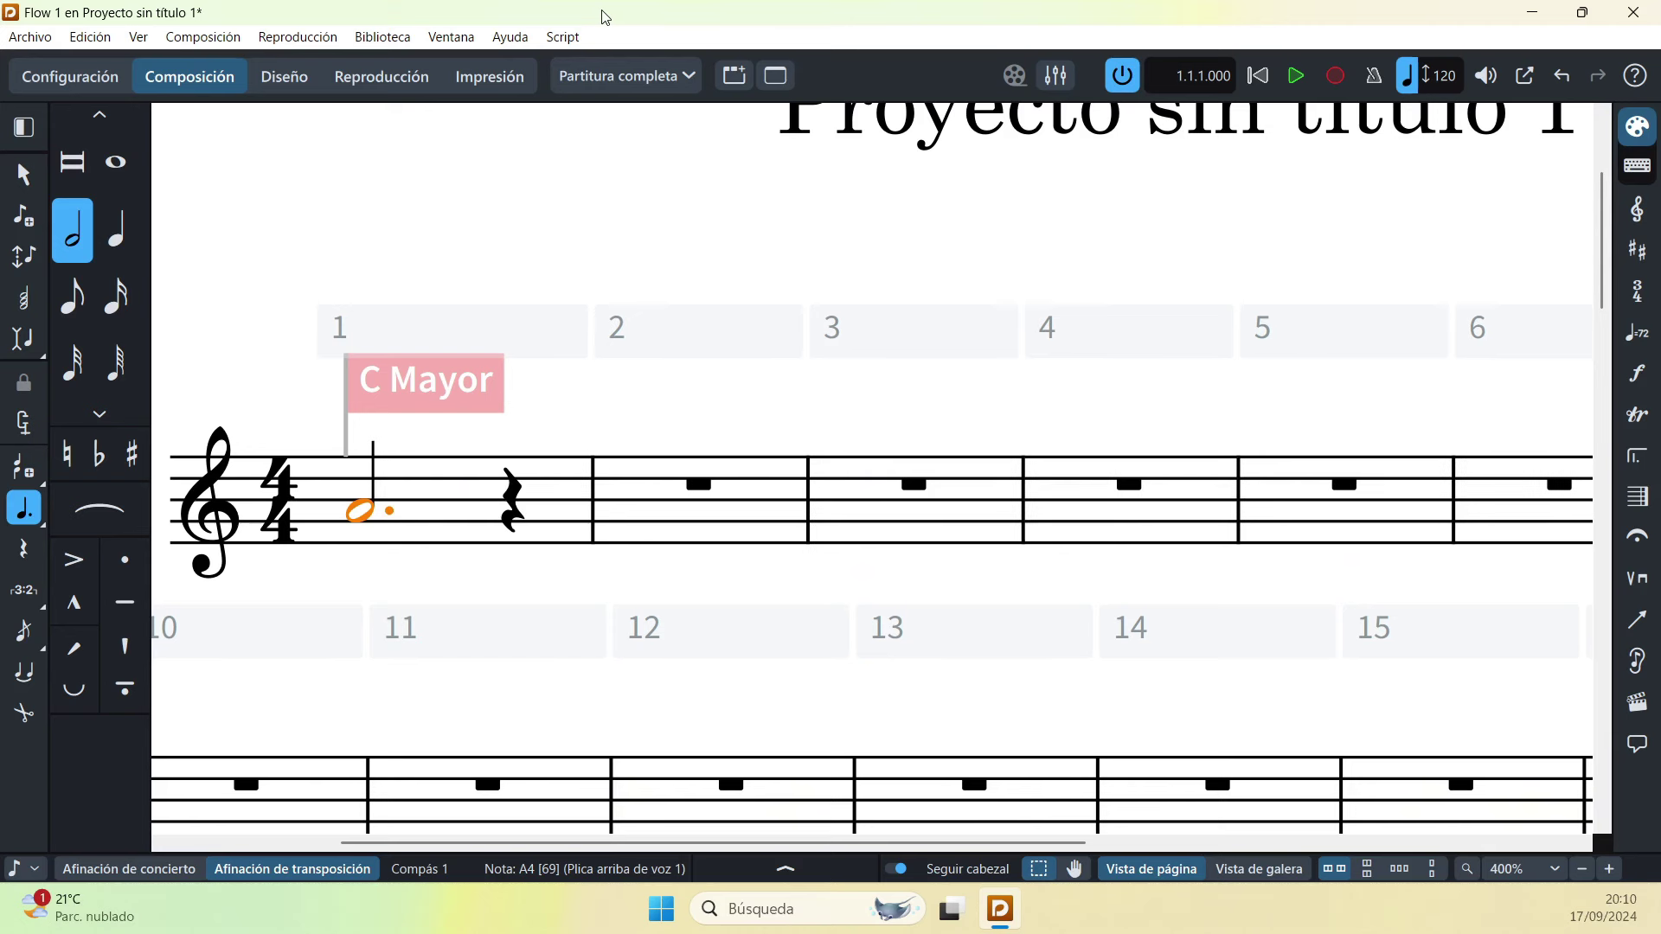
Step: Restart note input with the caret at the start of bar 2, and toggle duration lock on and off
{"action": "key", "text": "shift+n"}
{"action": "key", "text": "ctrl+Right"}
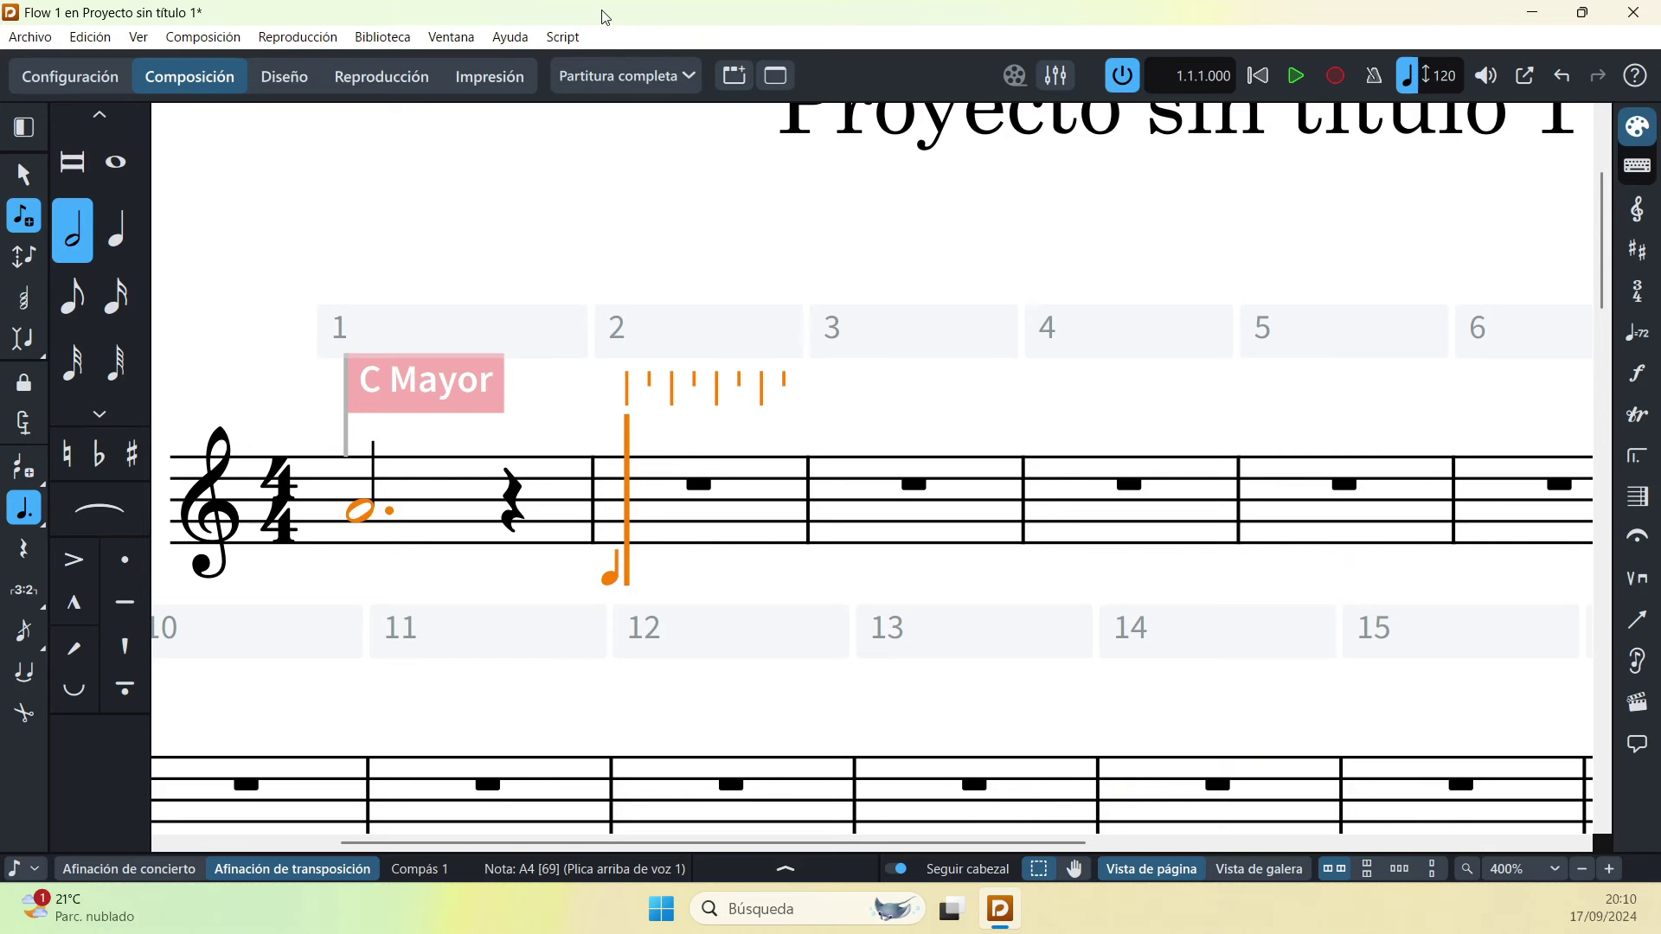
{"action": "key", "text": "k"}
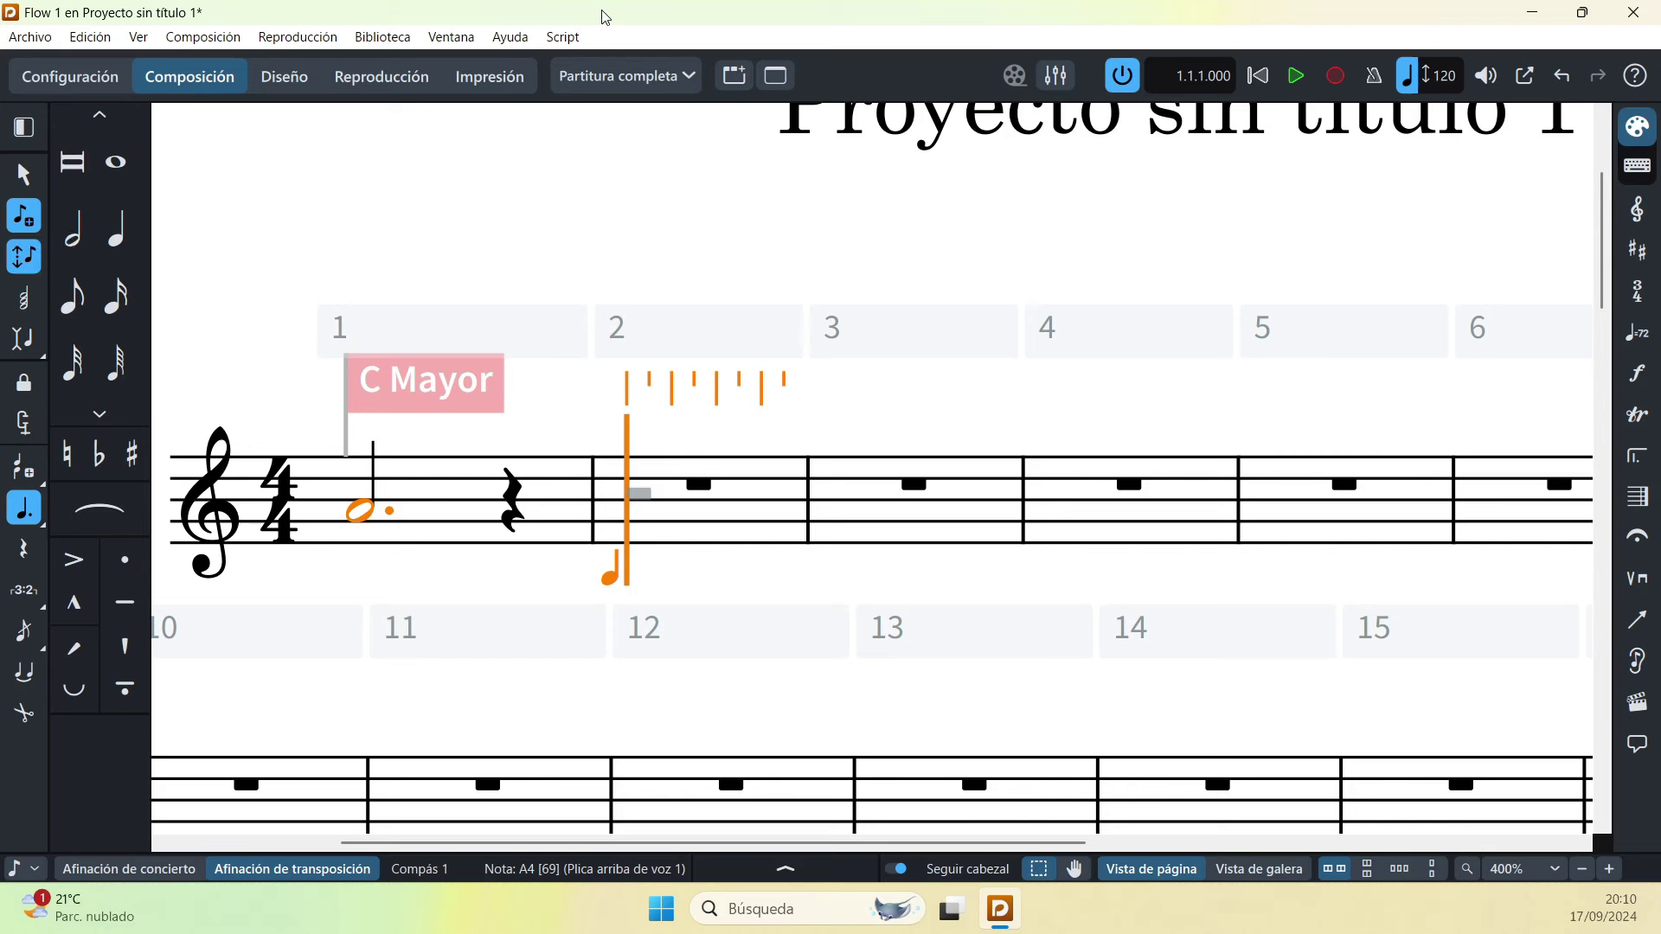
{"action": "key", "text": "k"}
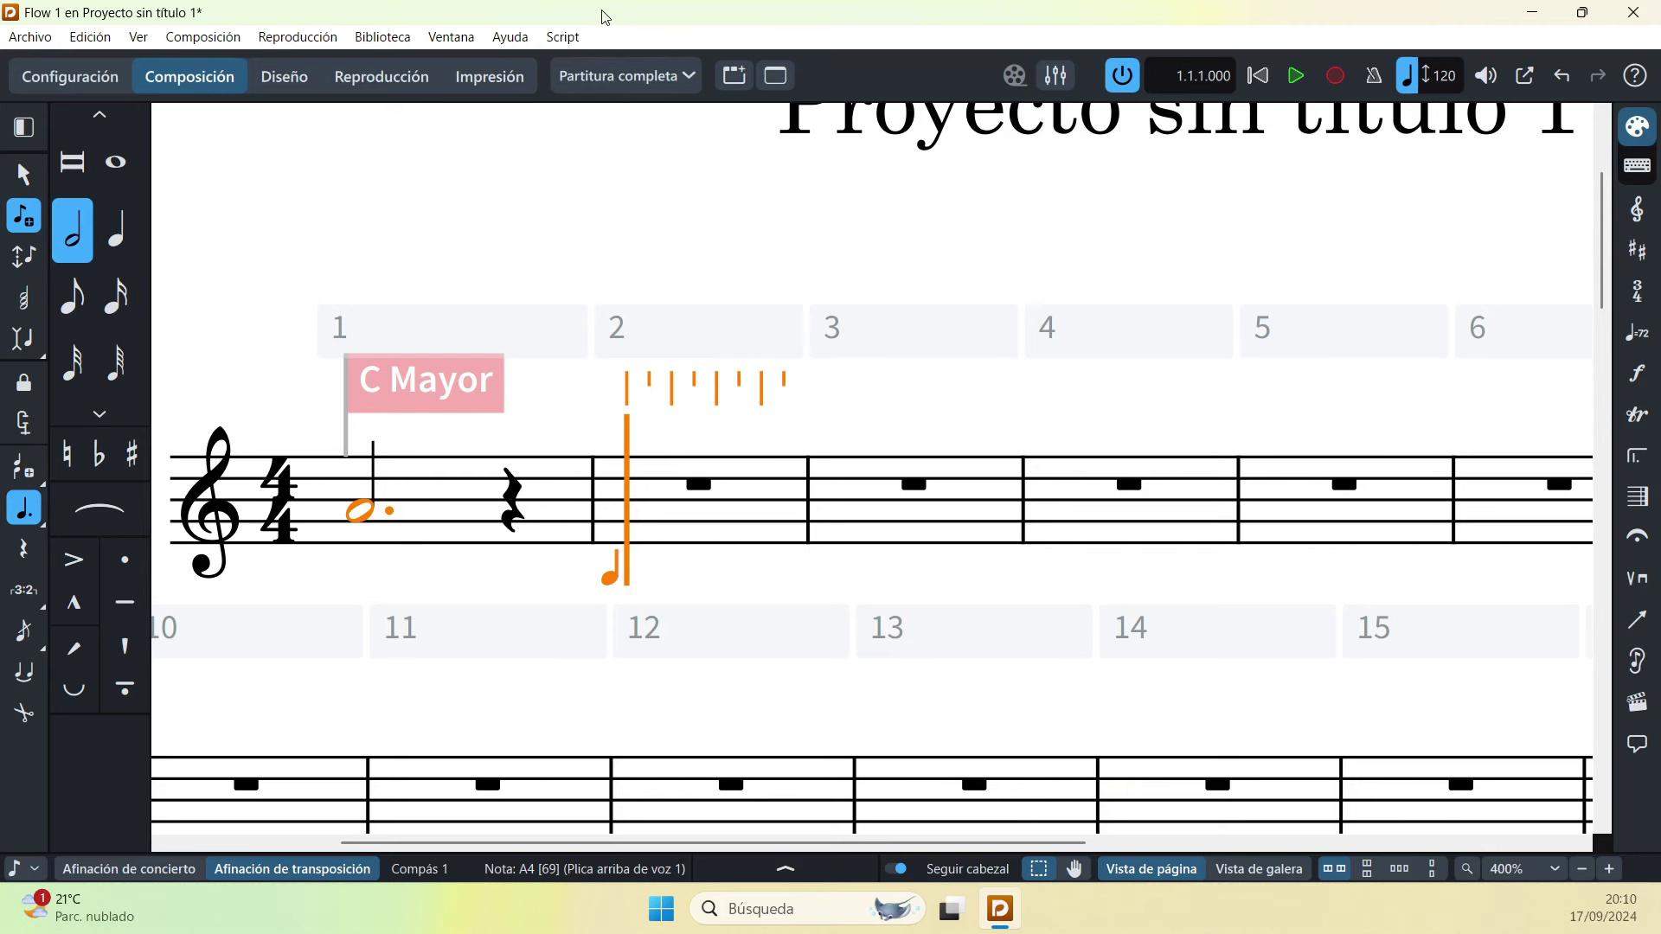
Step: Enter six dotted quarter-note D5s in succession from the start of bar 2
{"action": "key", "text": "period"}
{"action": "key", "text": "5"}
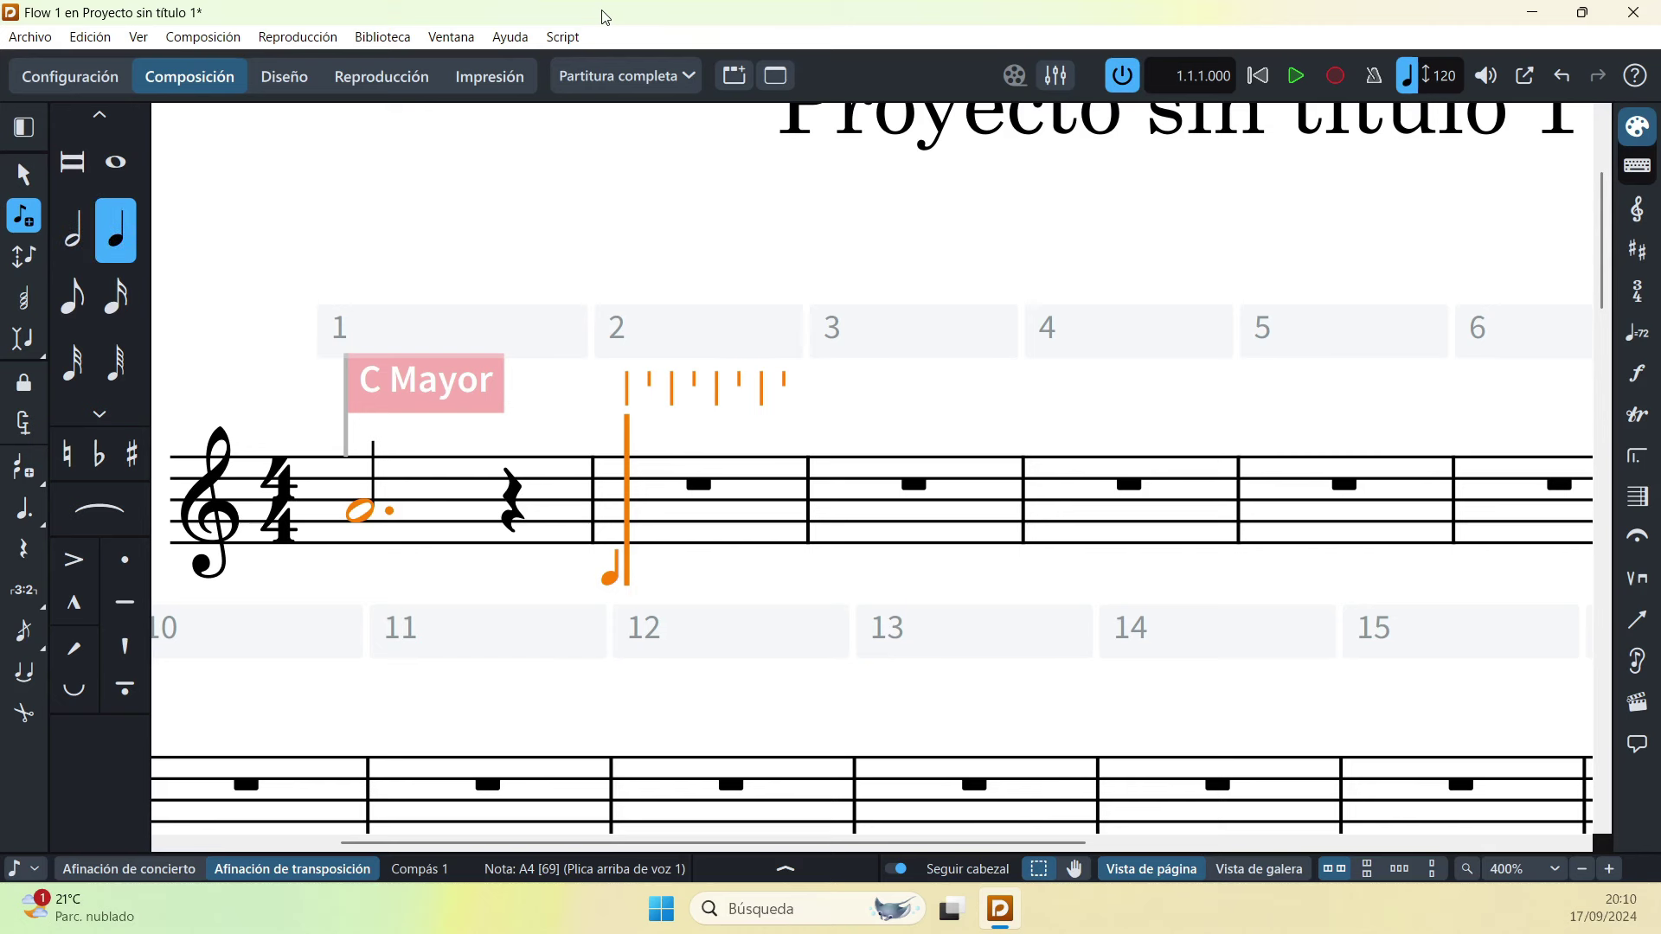
{"action": "key", "text": "period"}
{"action": "key", "text": "d"}
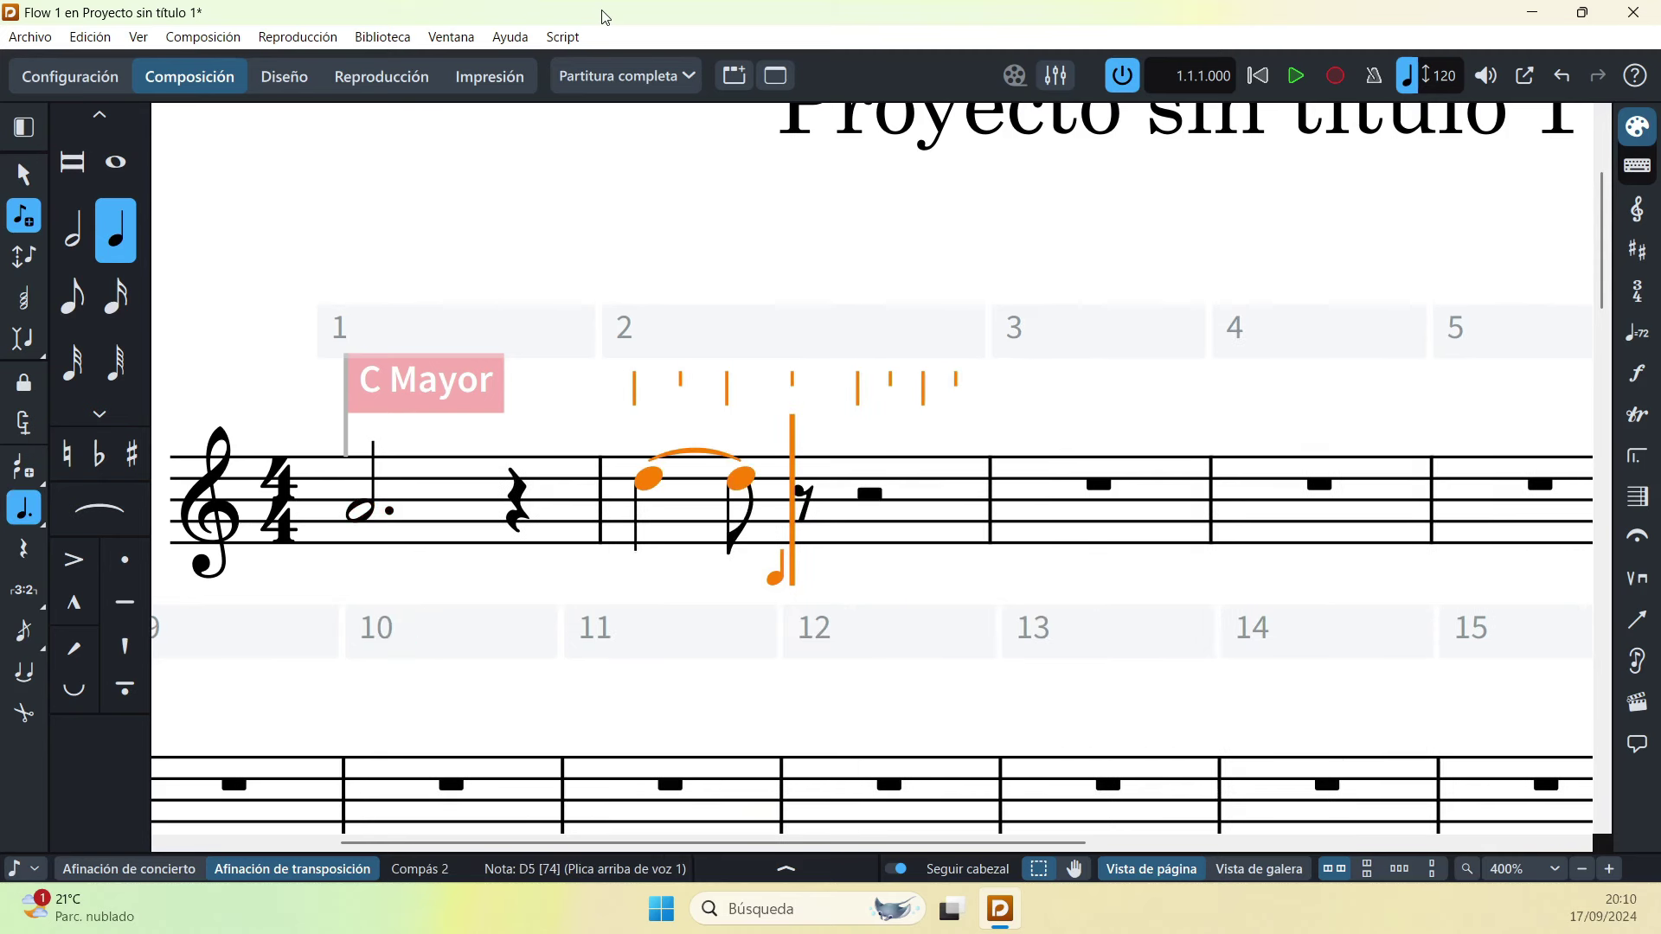
{"action": "key", "text": "d"}
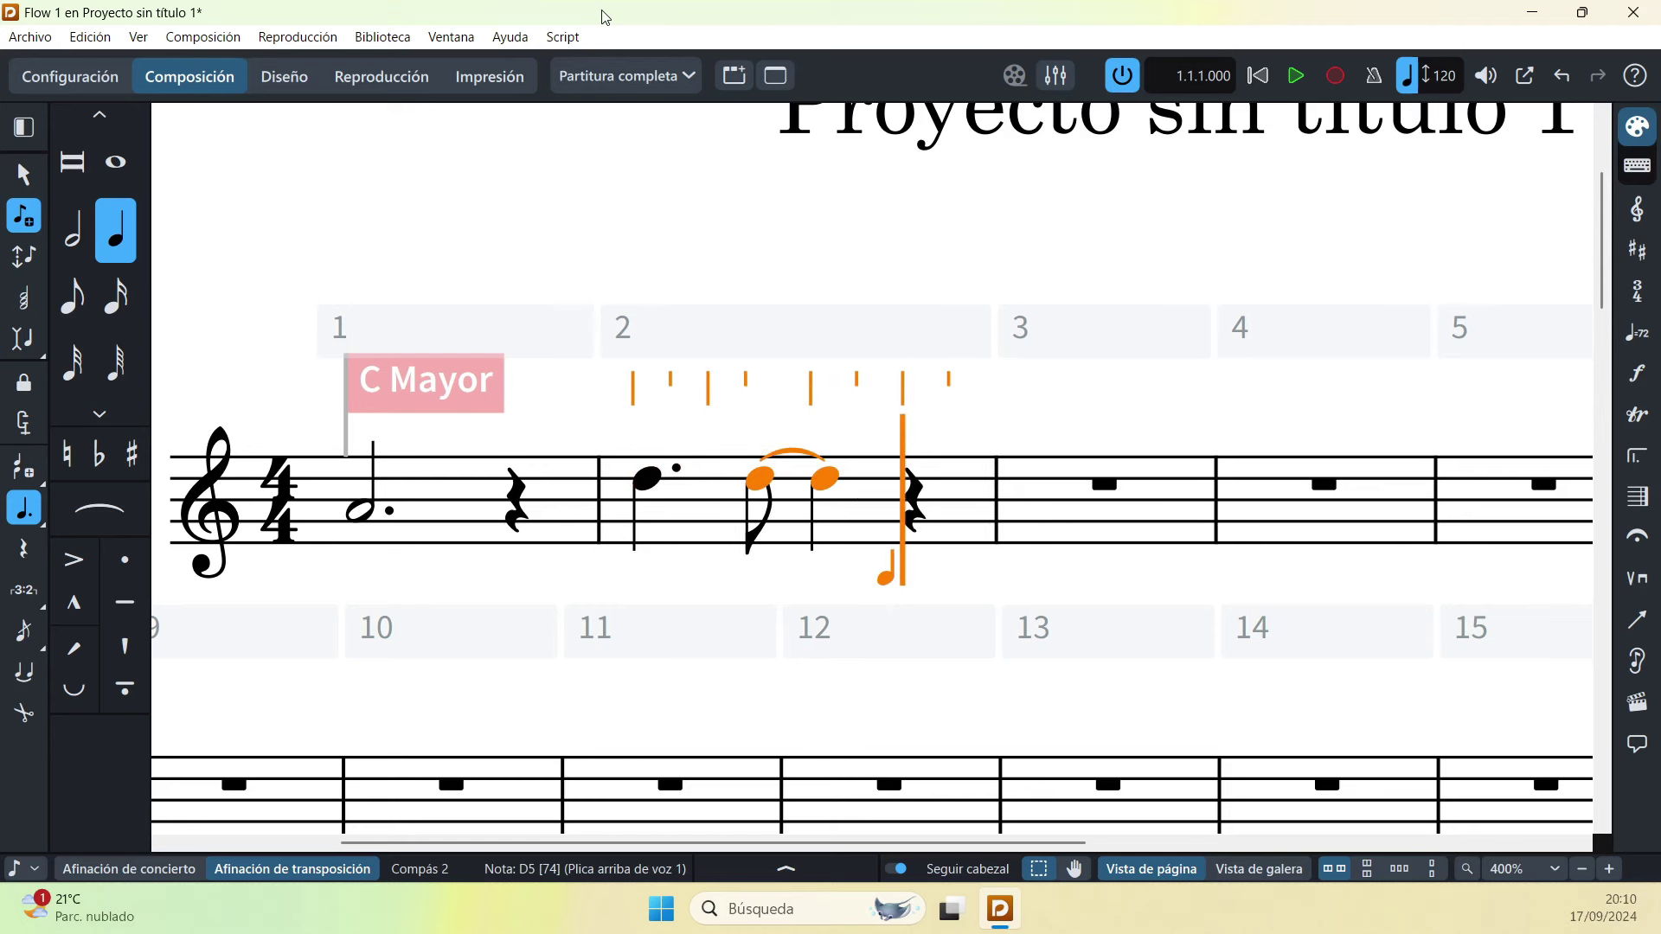
{"action": "key", "text": "d"}
{"action": "key", "text": "d"}
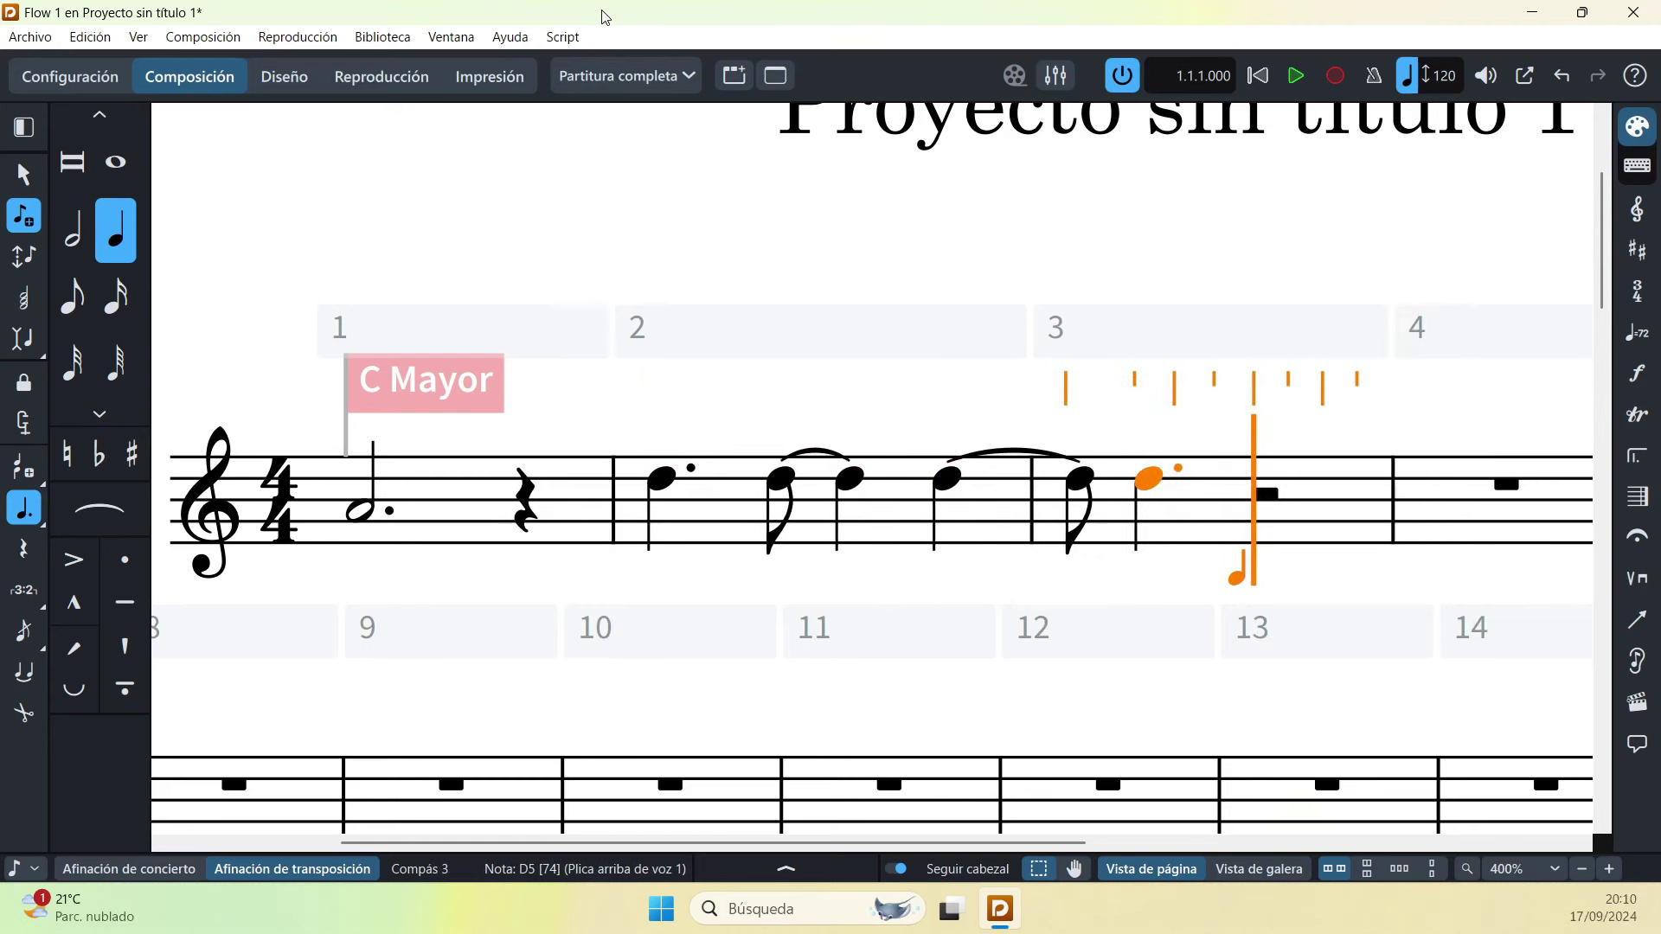
{"action": "key", "text": "d"}
{"action": "key", "text": "d"}
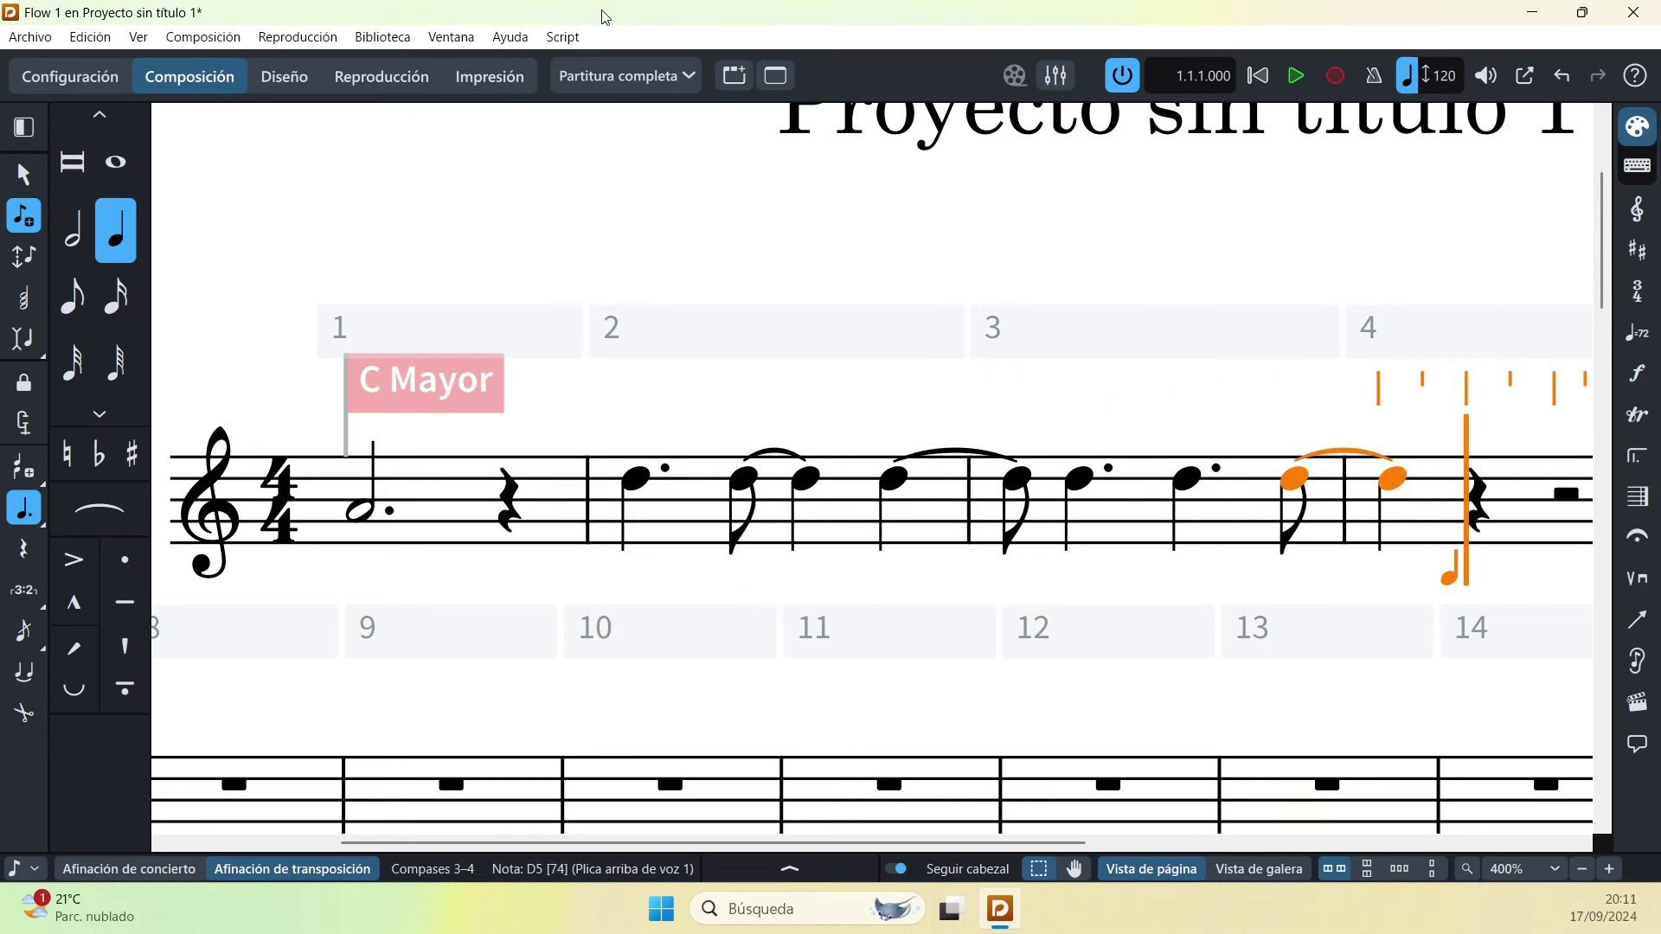
Step: Turn on duration lock and set a 4/4 time signature with a one-beat pickup at the first note, using the entry 4/4,1
{"action": "key", "text": "k"}
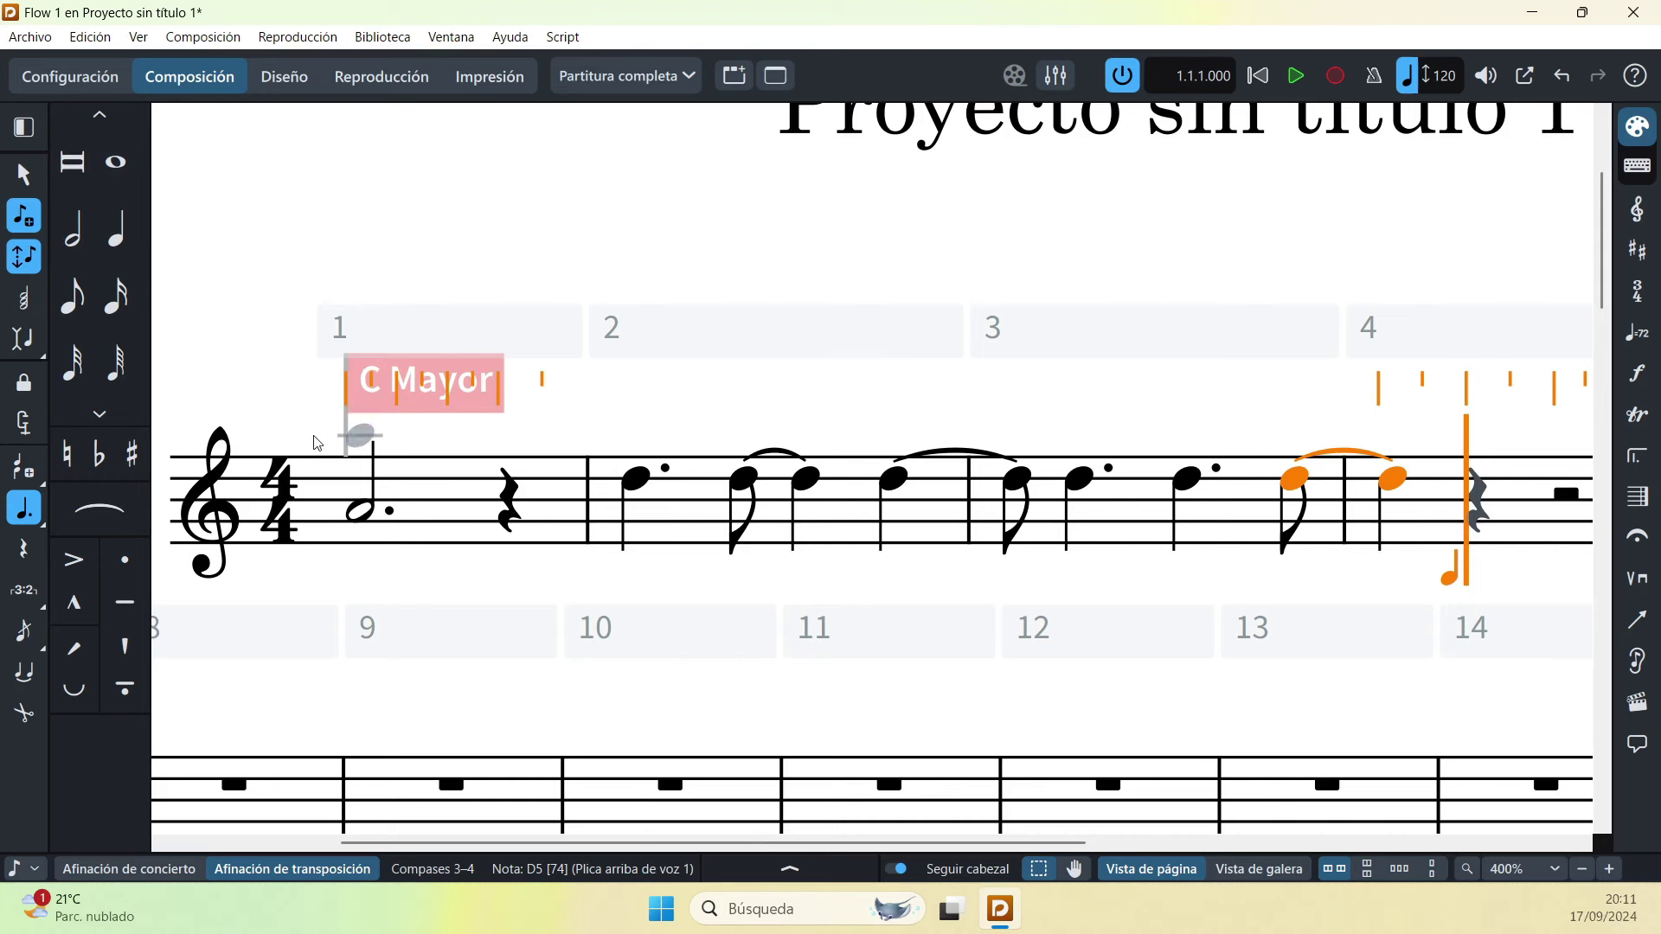
{"action": "key", "text": "Escape"}
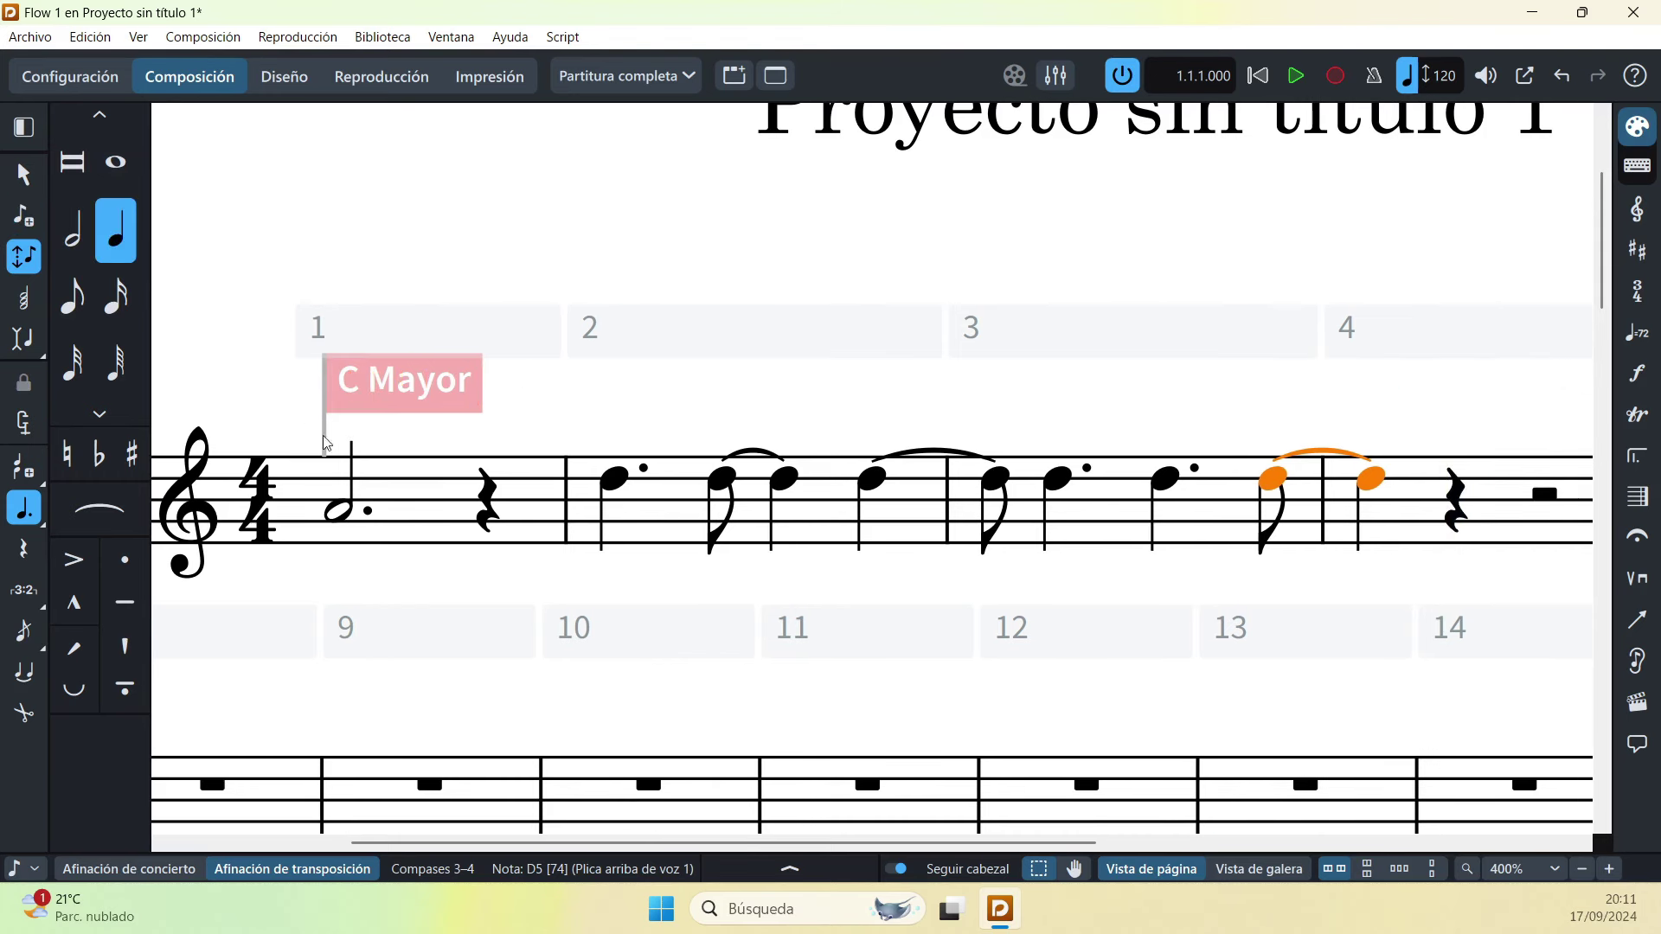
{"action": "left_click", "coordinate": [341, 513]}
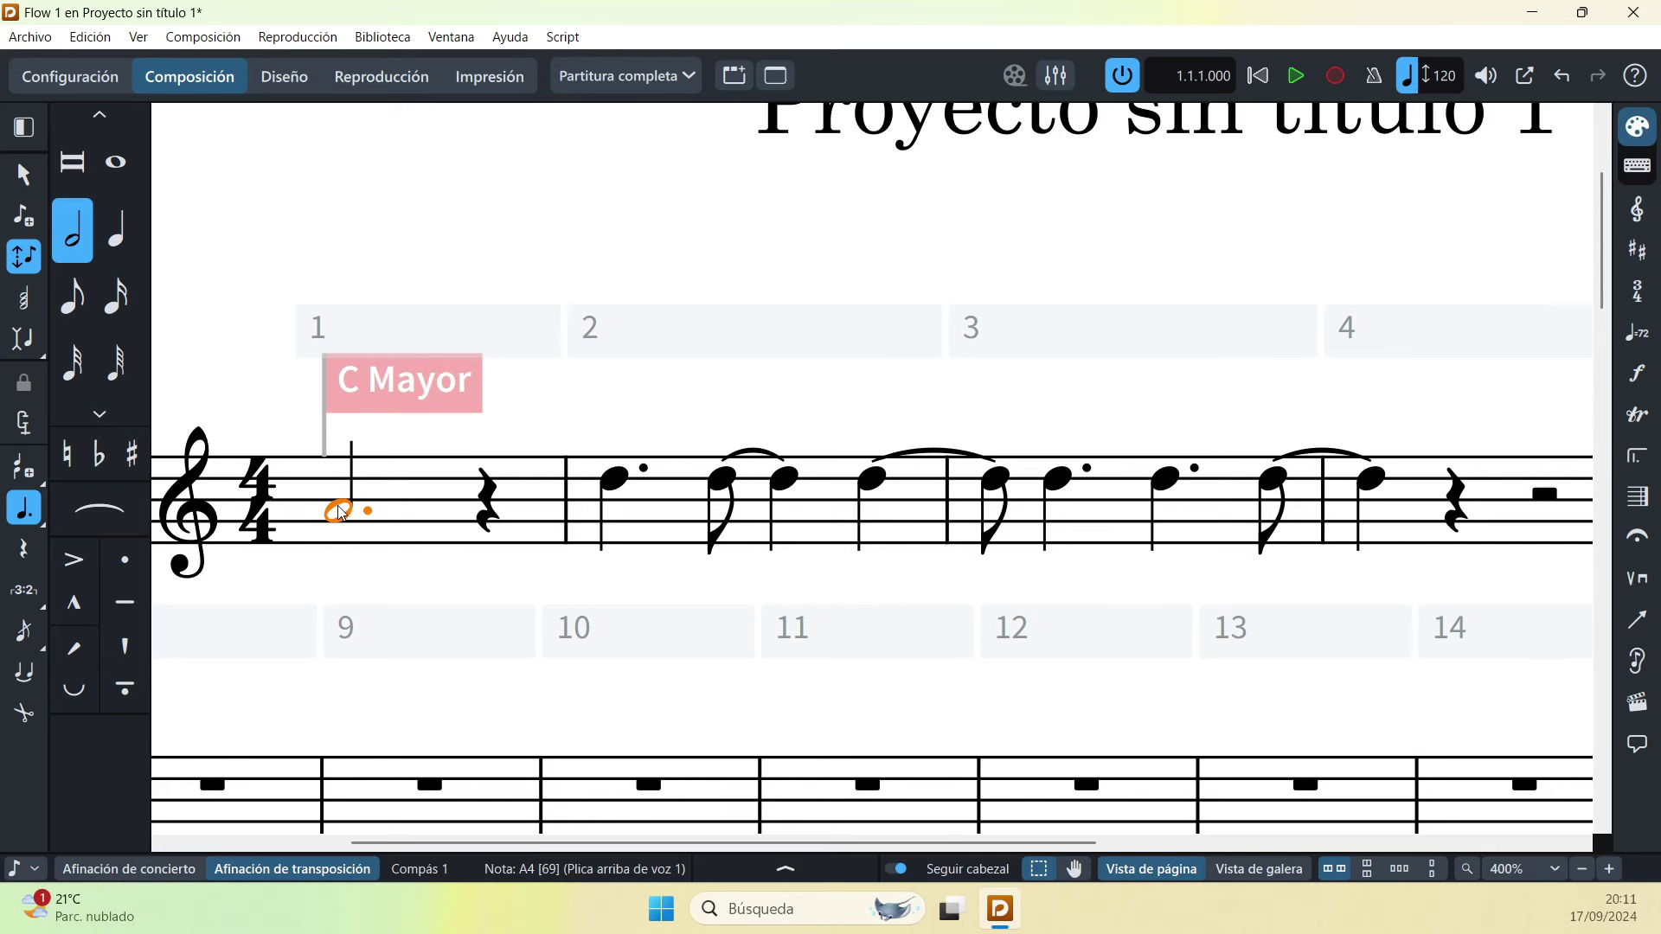
{"action": "key", "text": "shift+m"}
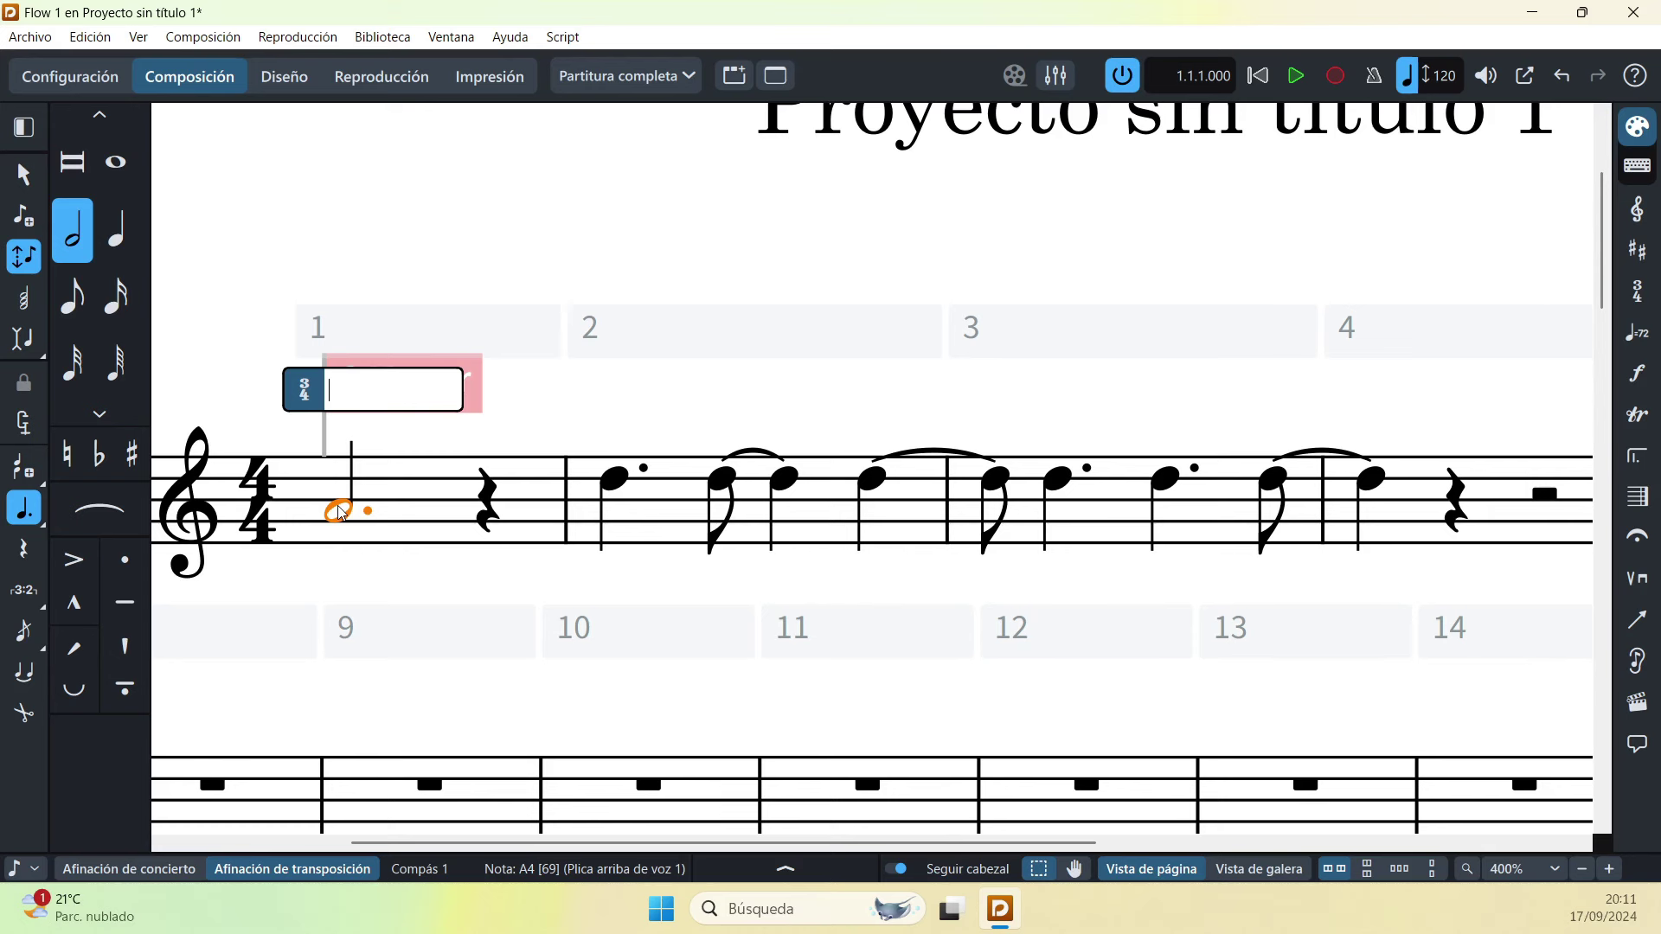
{"action": "type", "text": "4/4,1"}
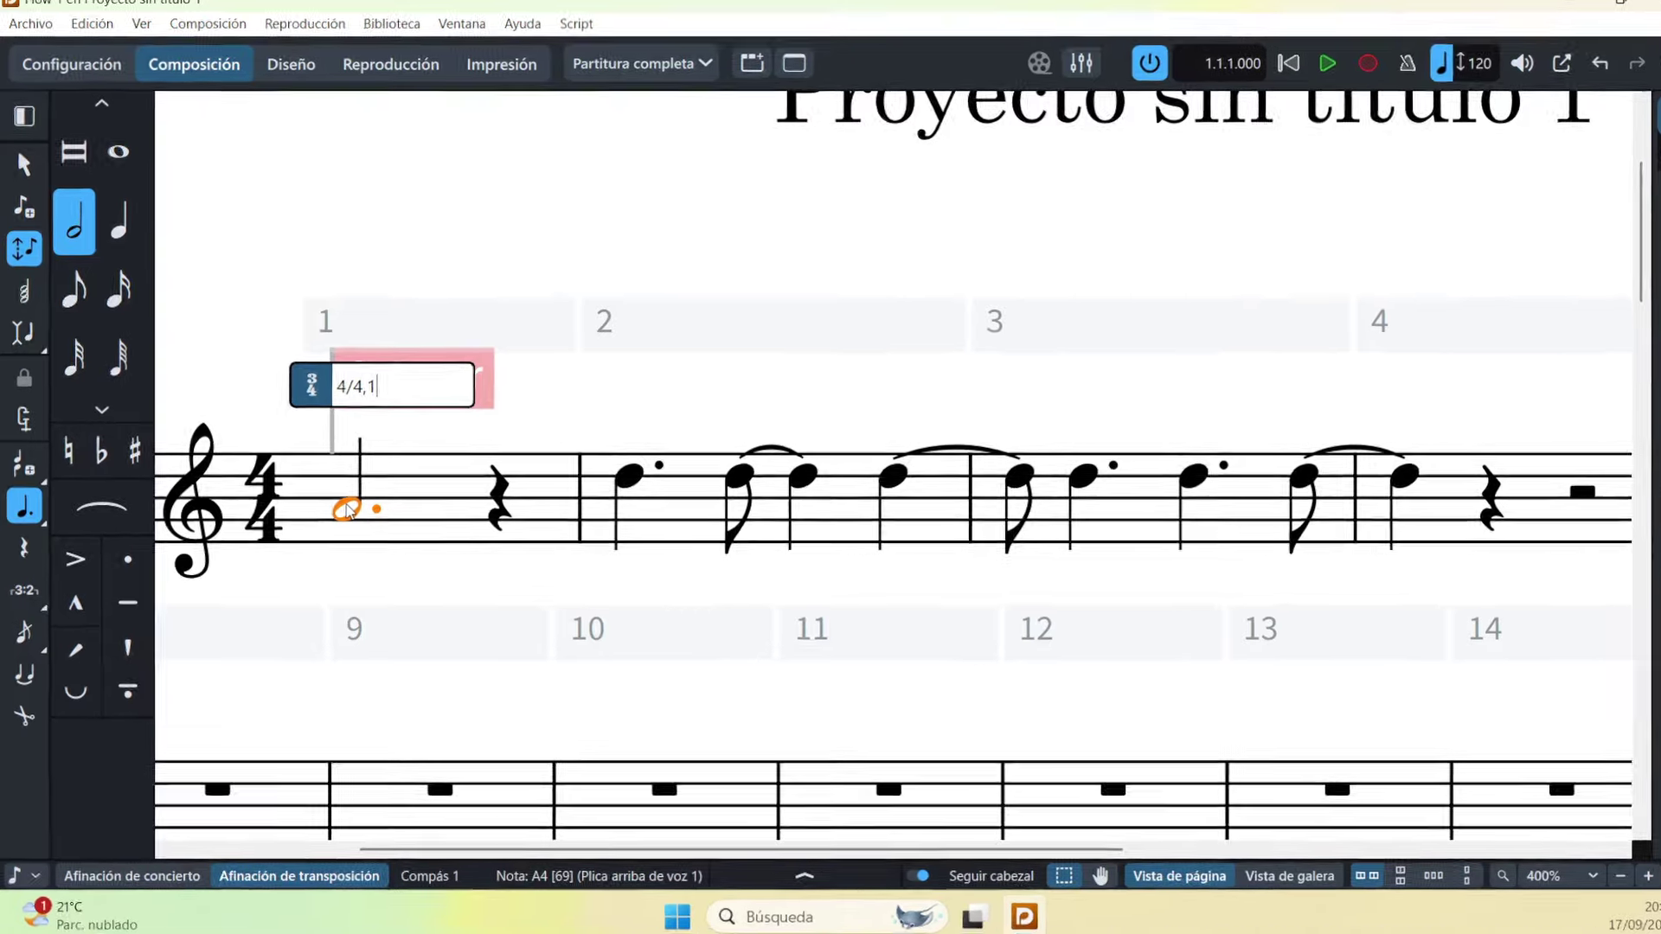
{"action": "key", "text": "Return"}
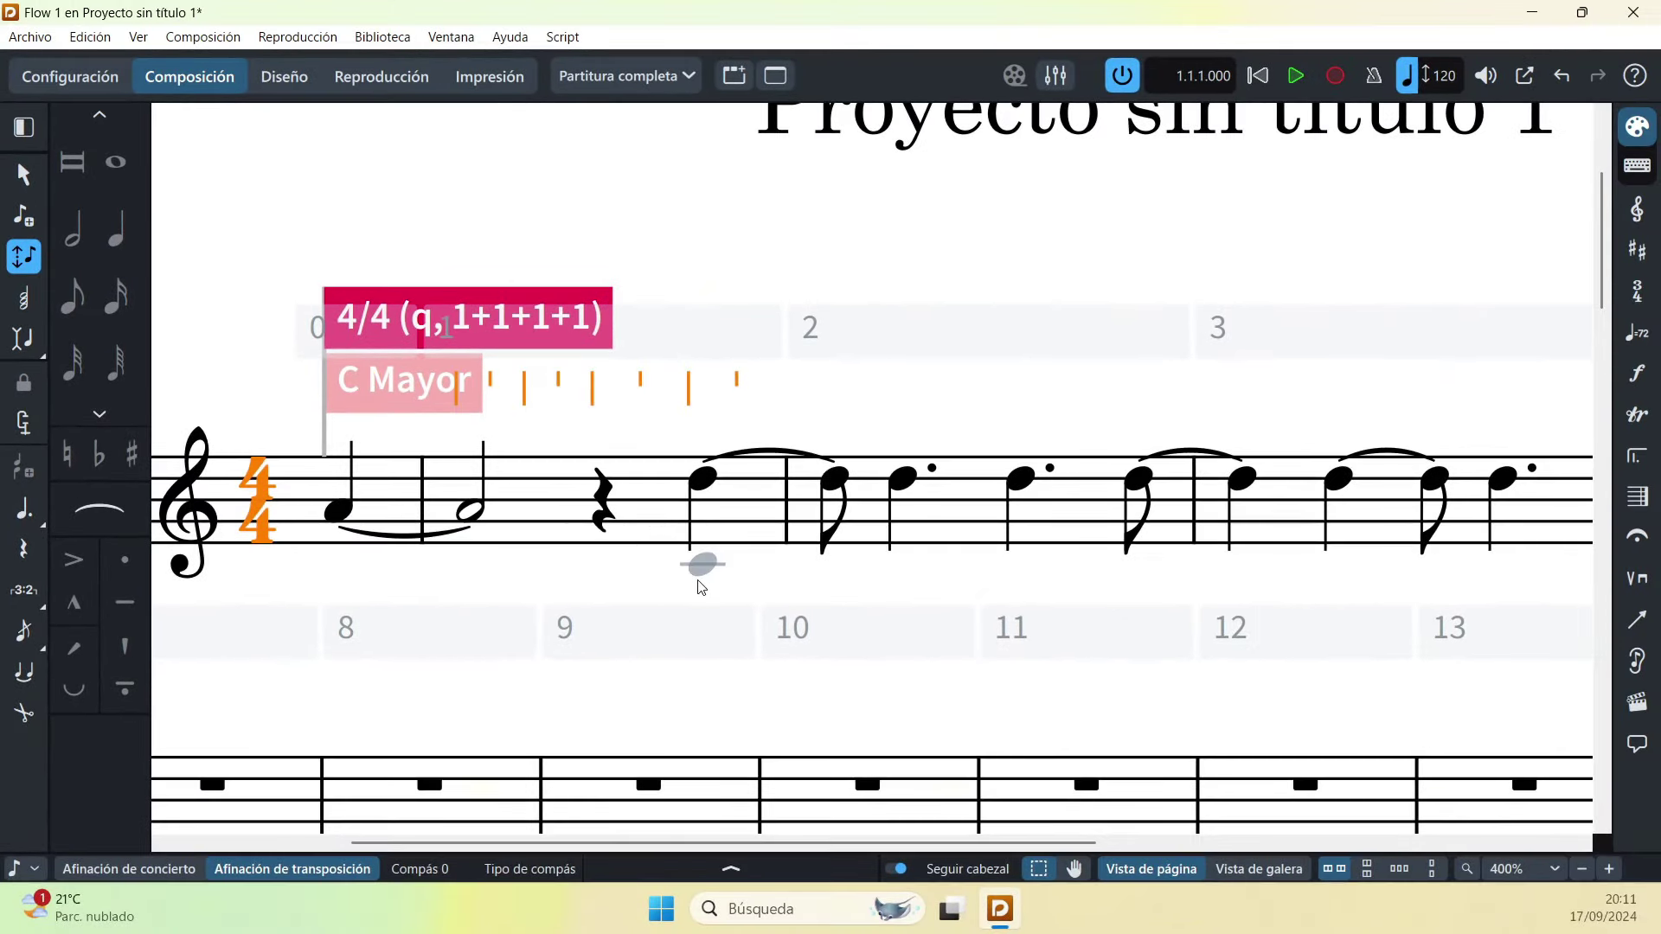
Step: Undo the one-beat pickup and set a 4/4 time signature with a 1.5-beat pickup at the first note, using the entry 4/4,1.5
{"action": "key", "text": "ctrl+z"}
{"action": "key", "text": "ctrl+z"}
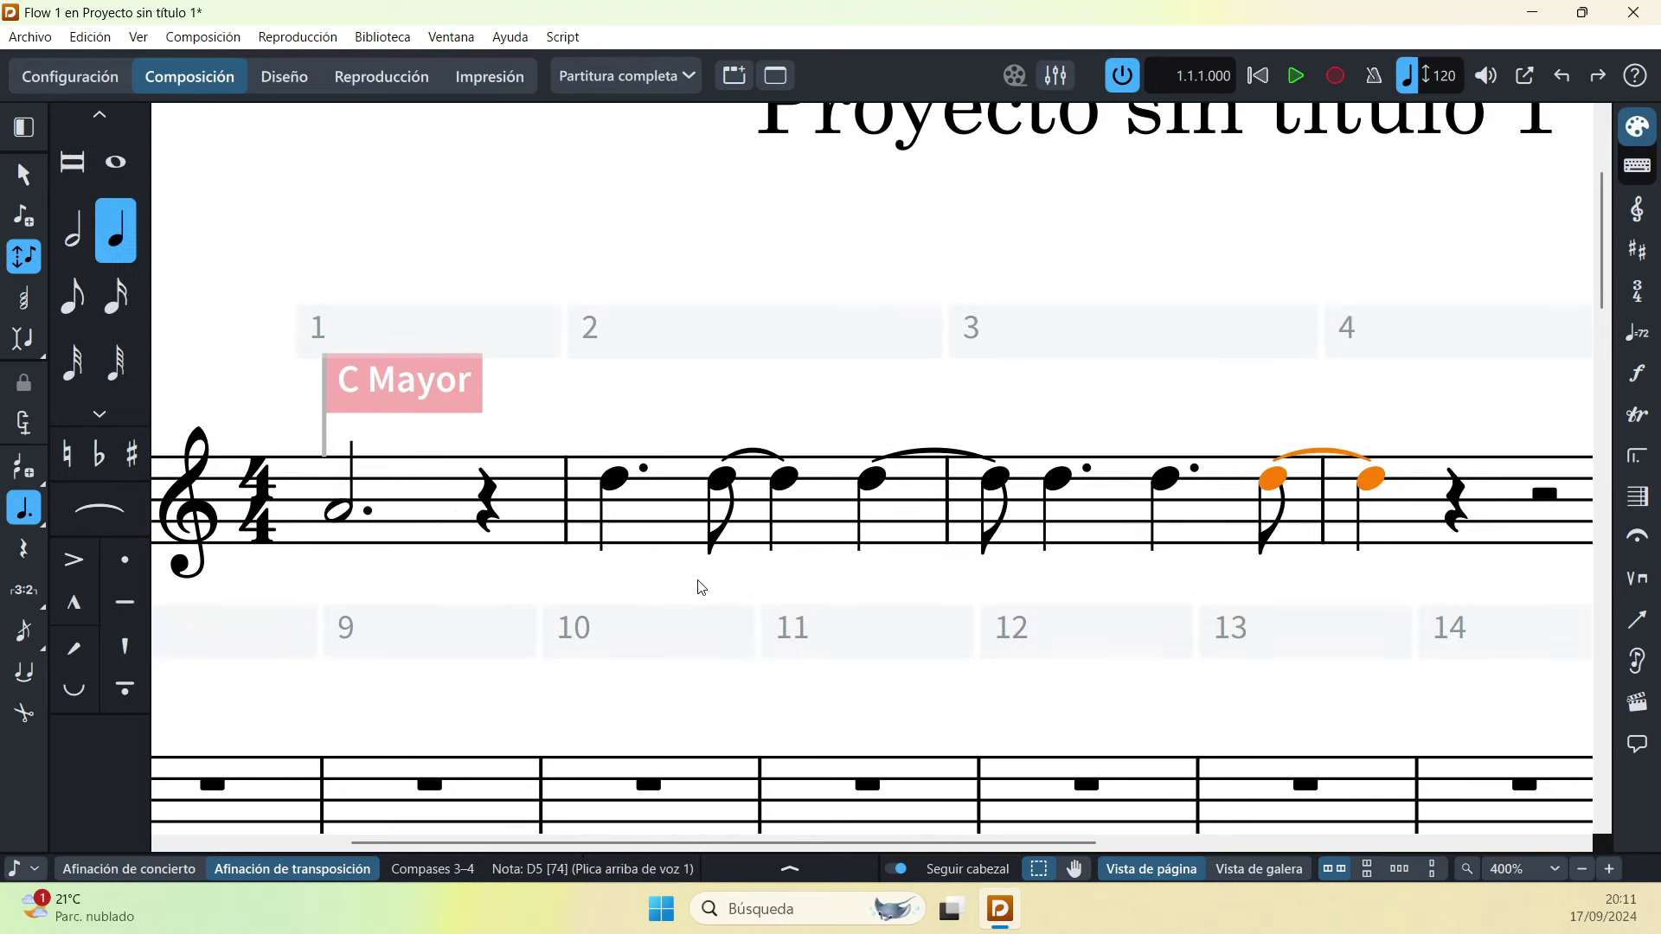
{"action": "left_click", "coordinate": [344, 520]}
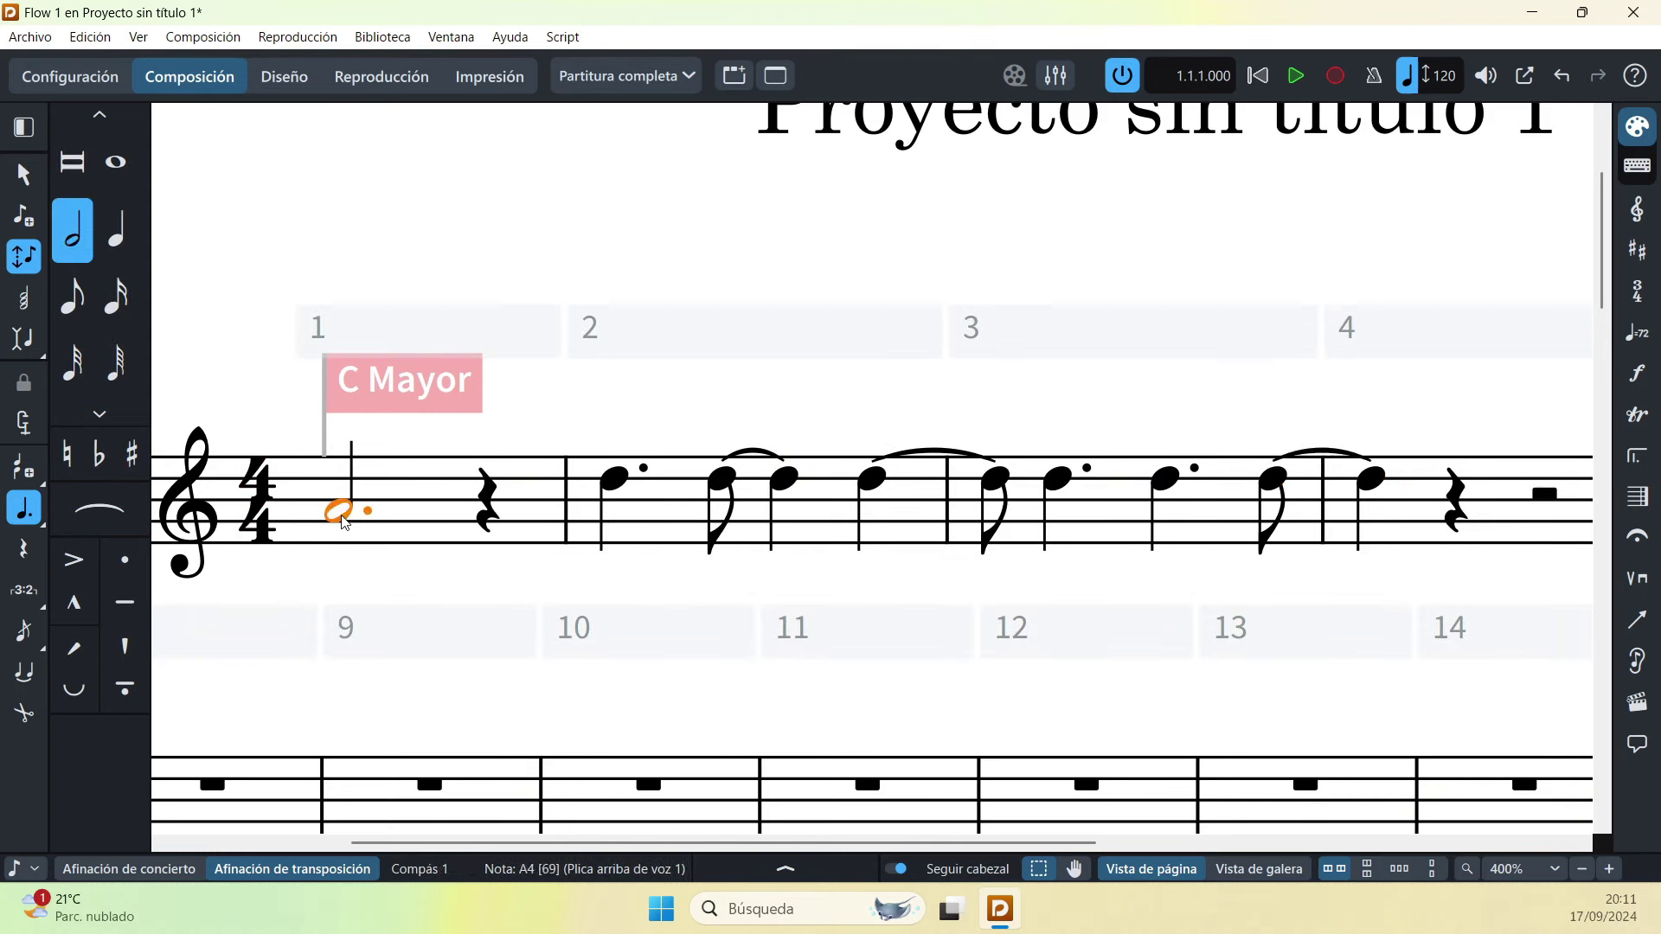
{"action": "key", "text": "shift+m"}
{"action": "type", "text": "4/4"}
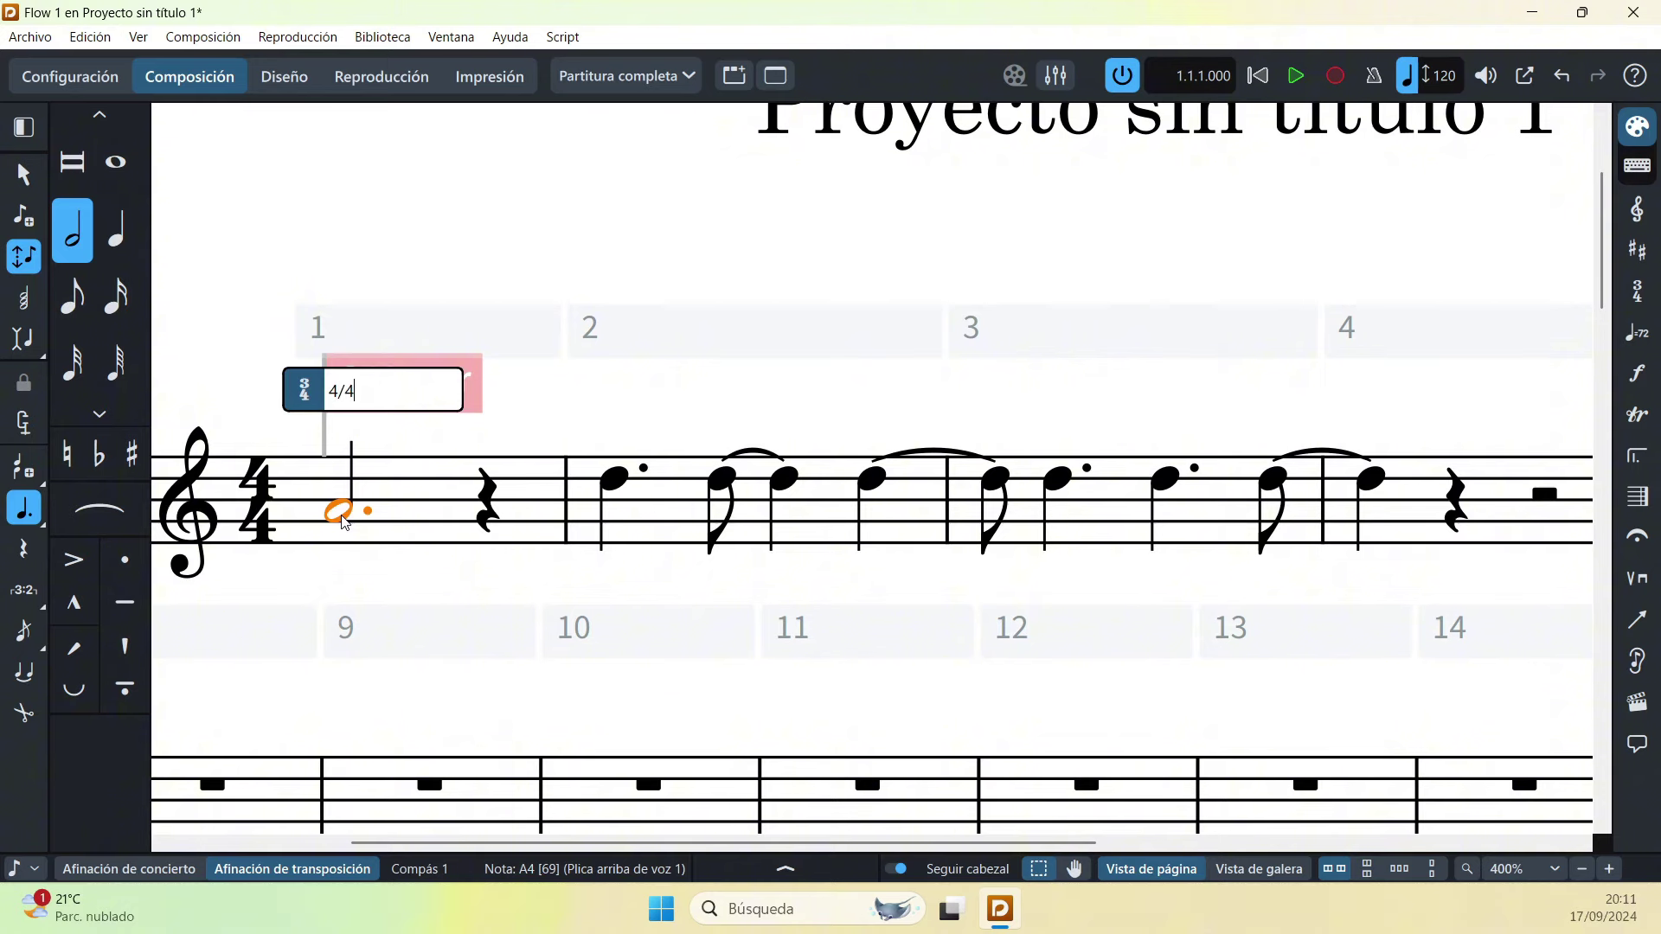
{"action": "type", "text": ",1."}
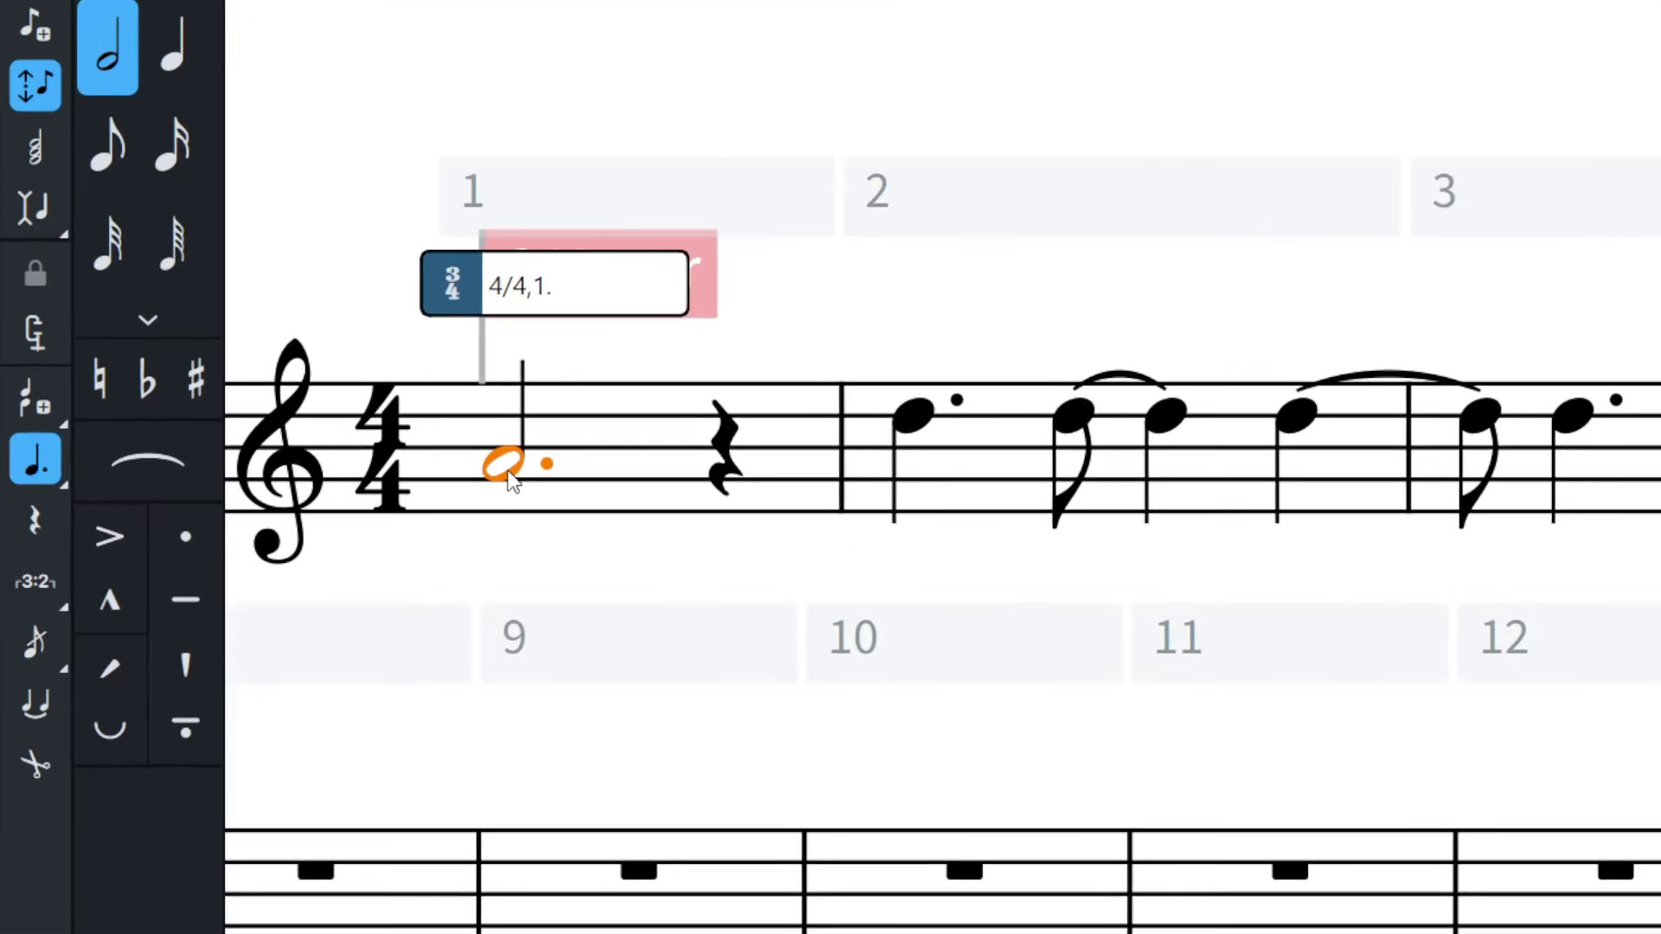
{"action": "type", "text": "5"}
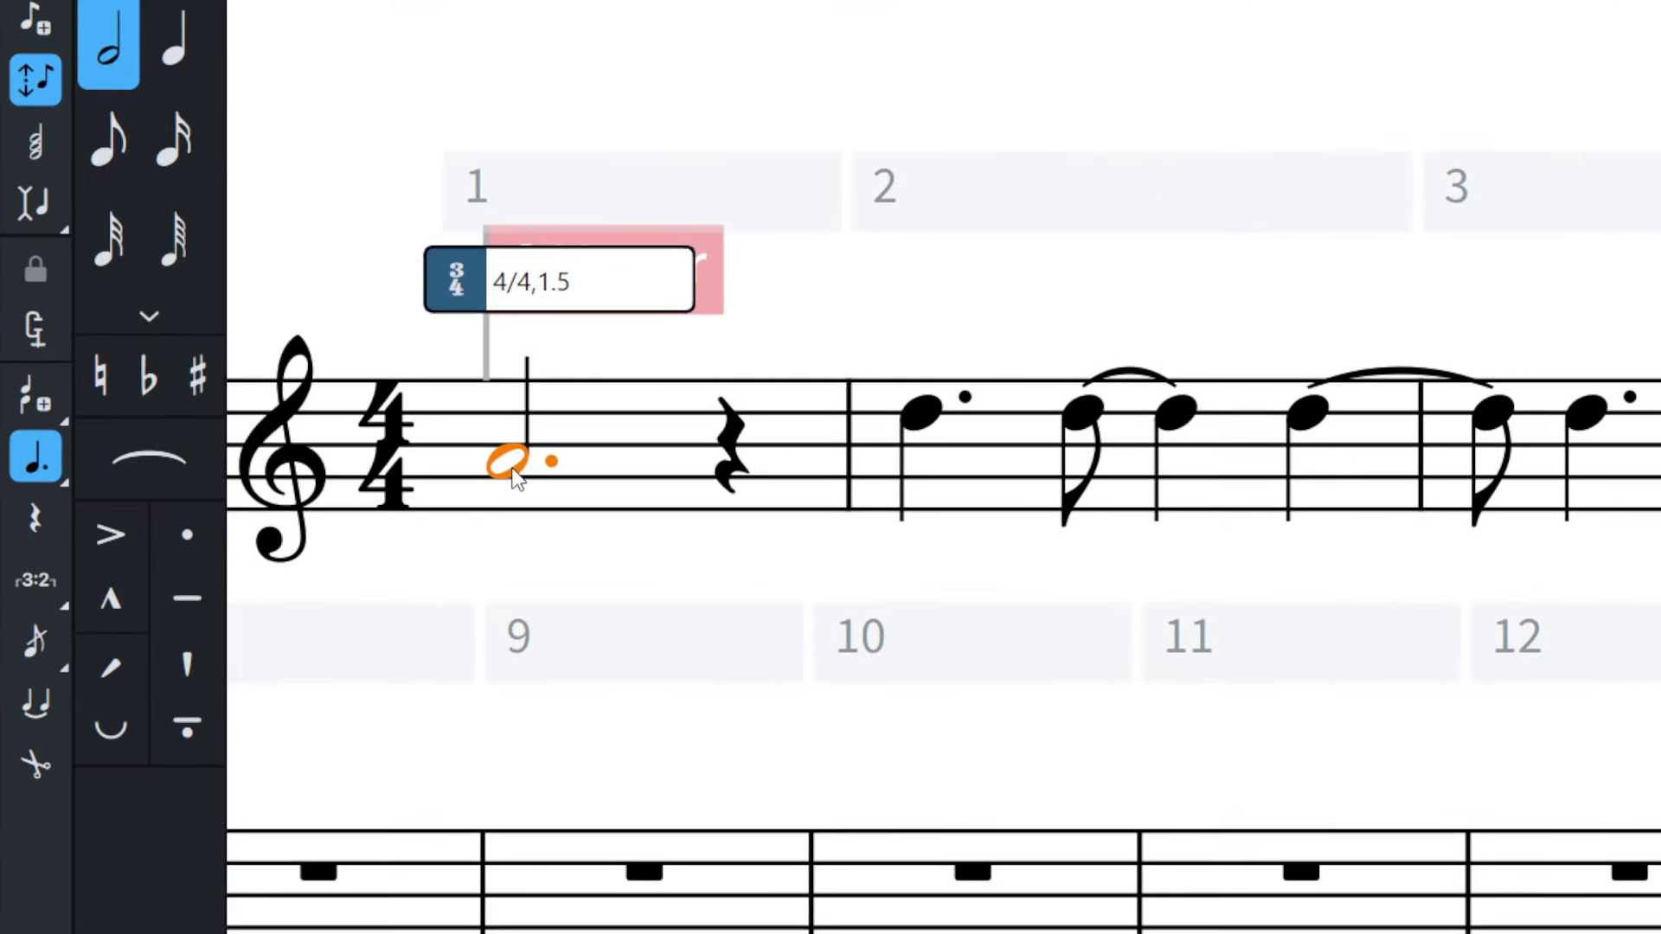
{"action": "key", "text": "Return"}
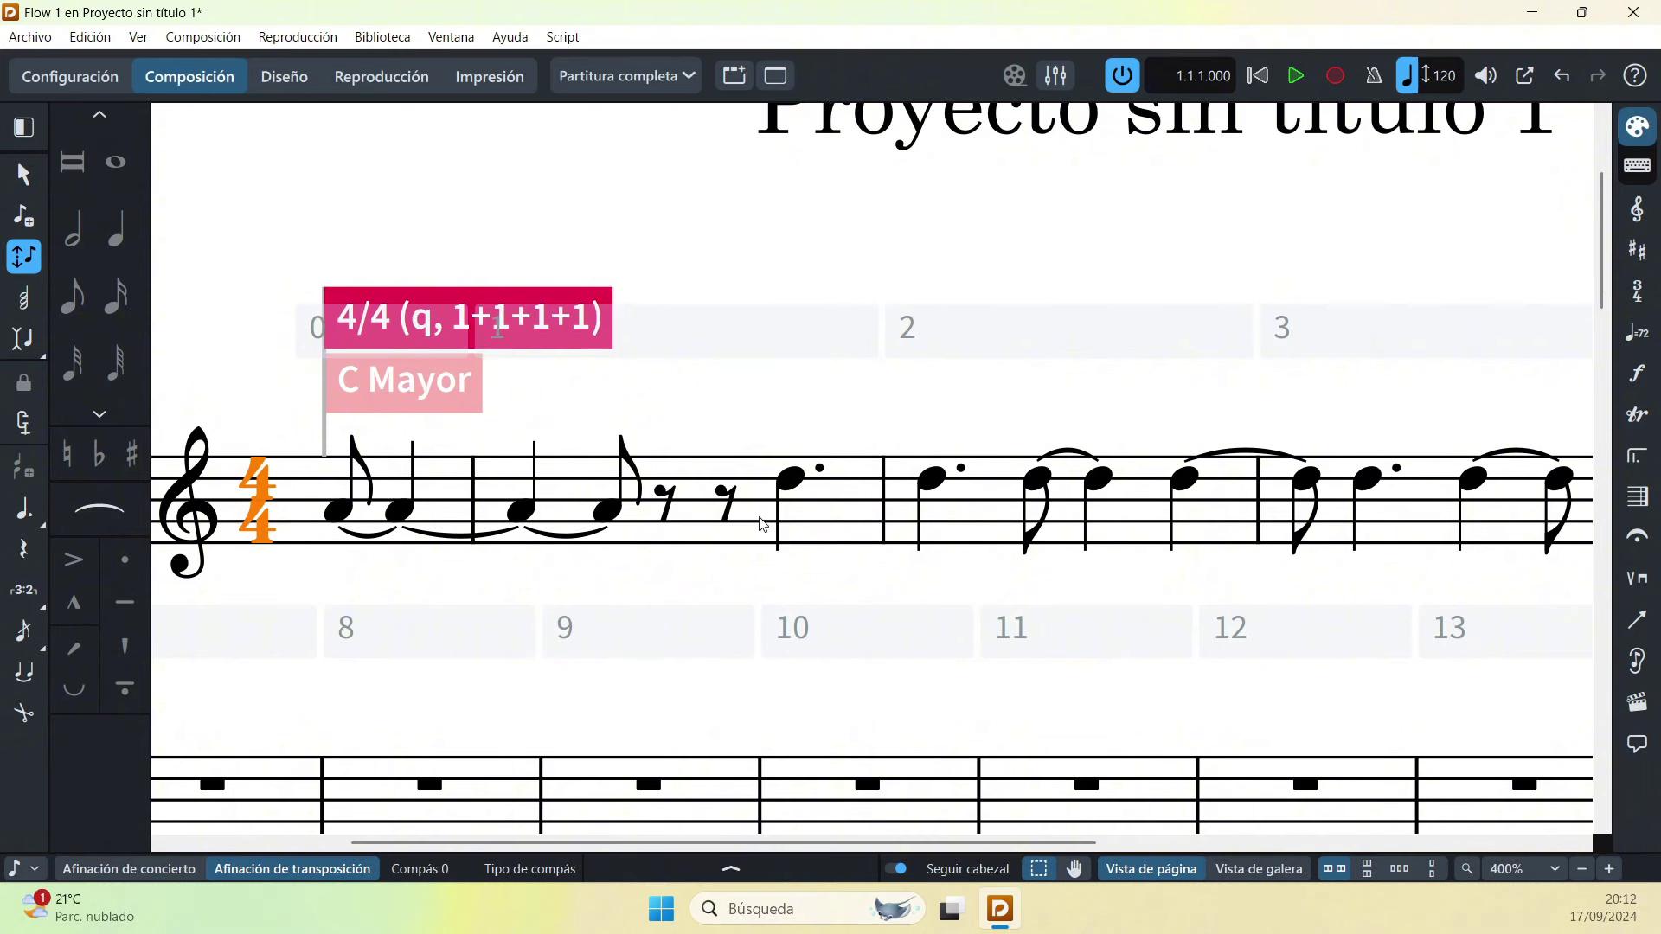
Step: Add an mf dynamic at the first dotted quarter-note D5, at the end of bar 1
{"action": "left_click", "coordinate": [789, 479]}
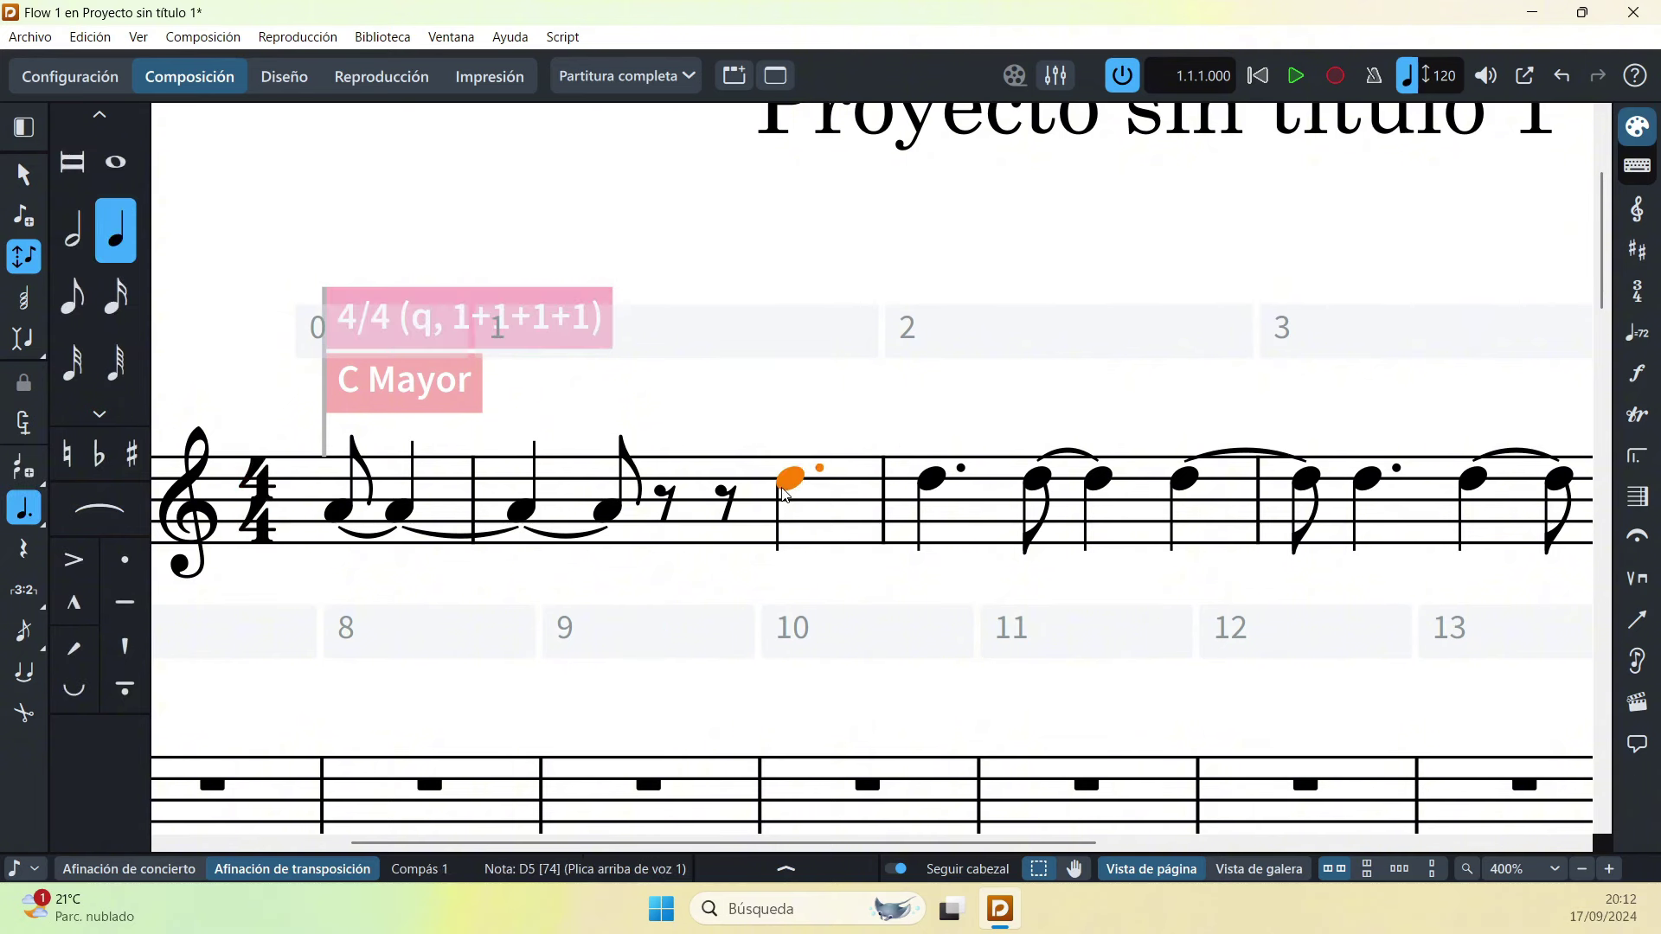
{"action": "key", "text": "shift+d"}
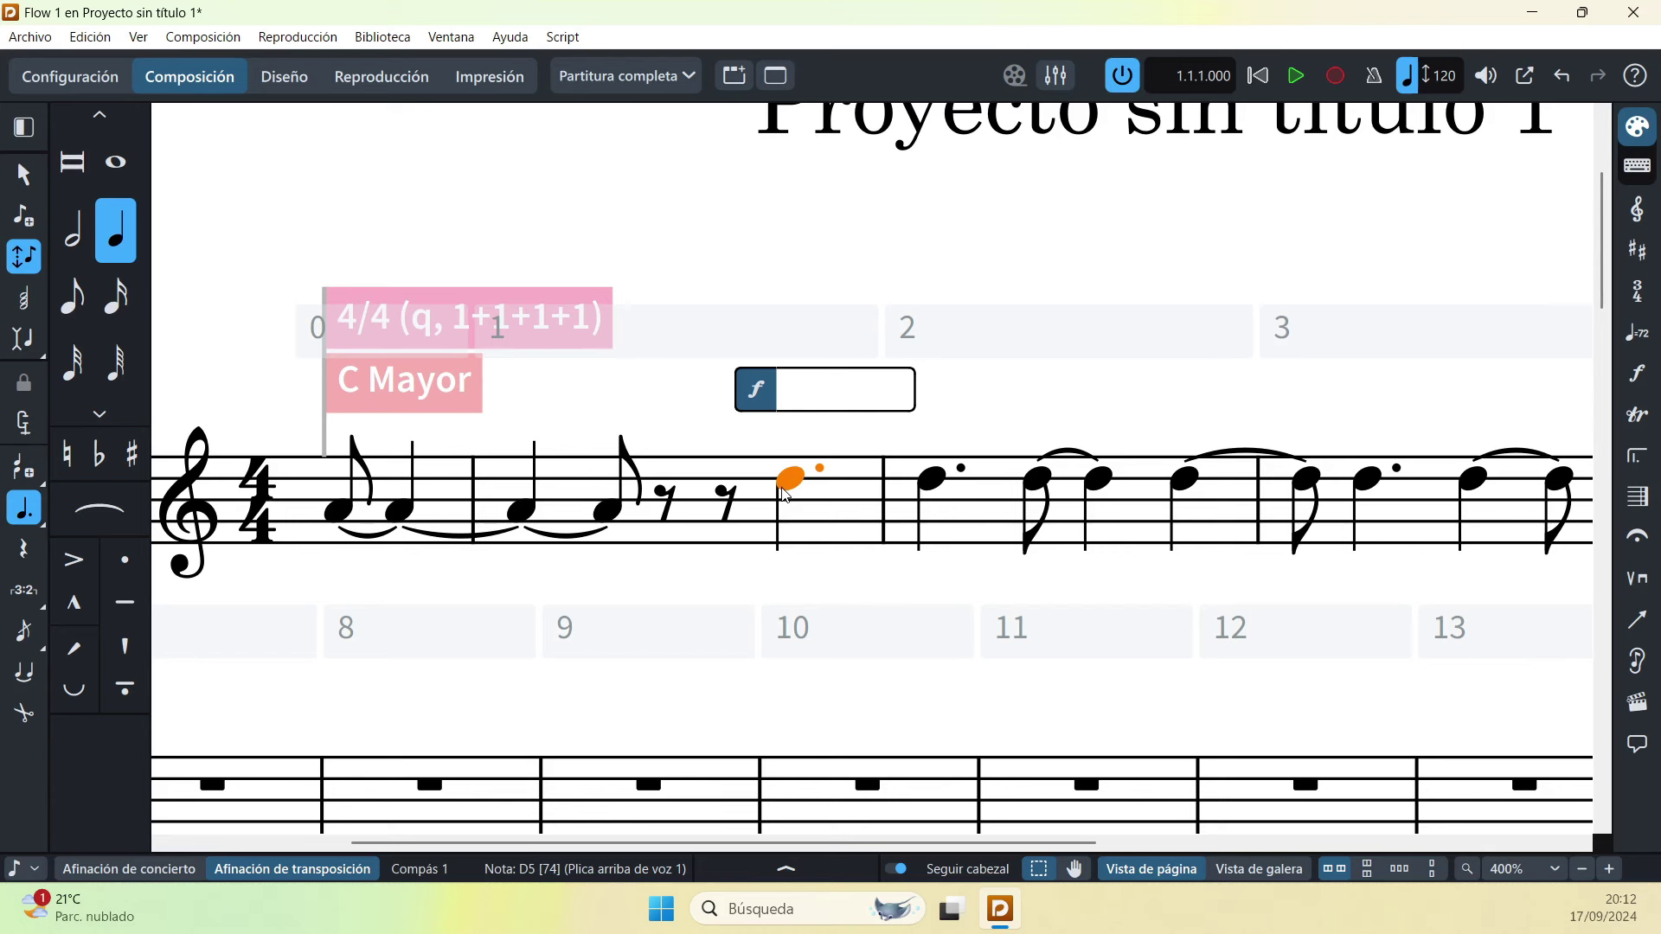
{"action": "type", "text": "mf"}
{"action": "key", "text": "Return"}
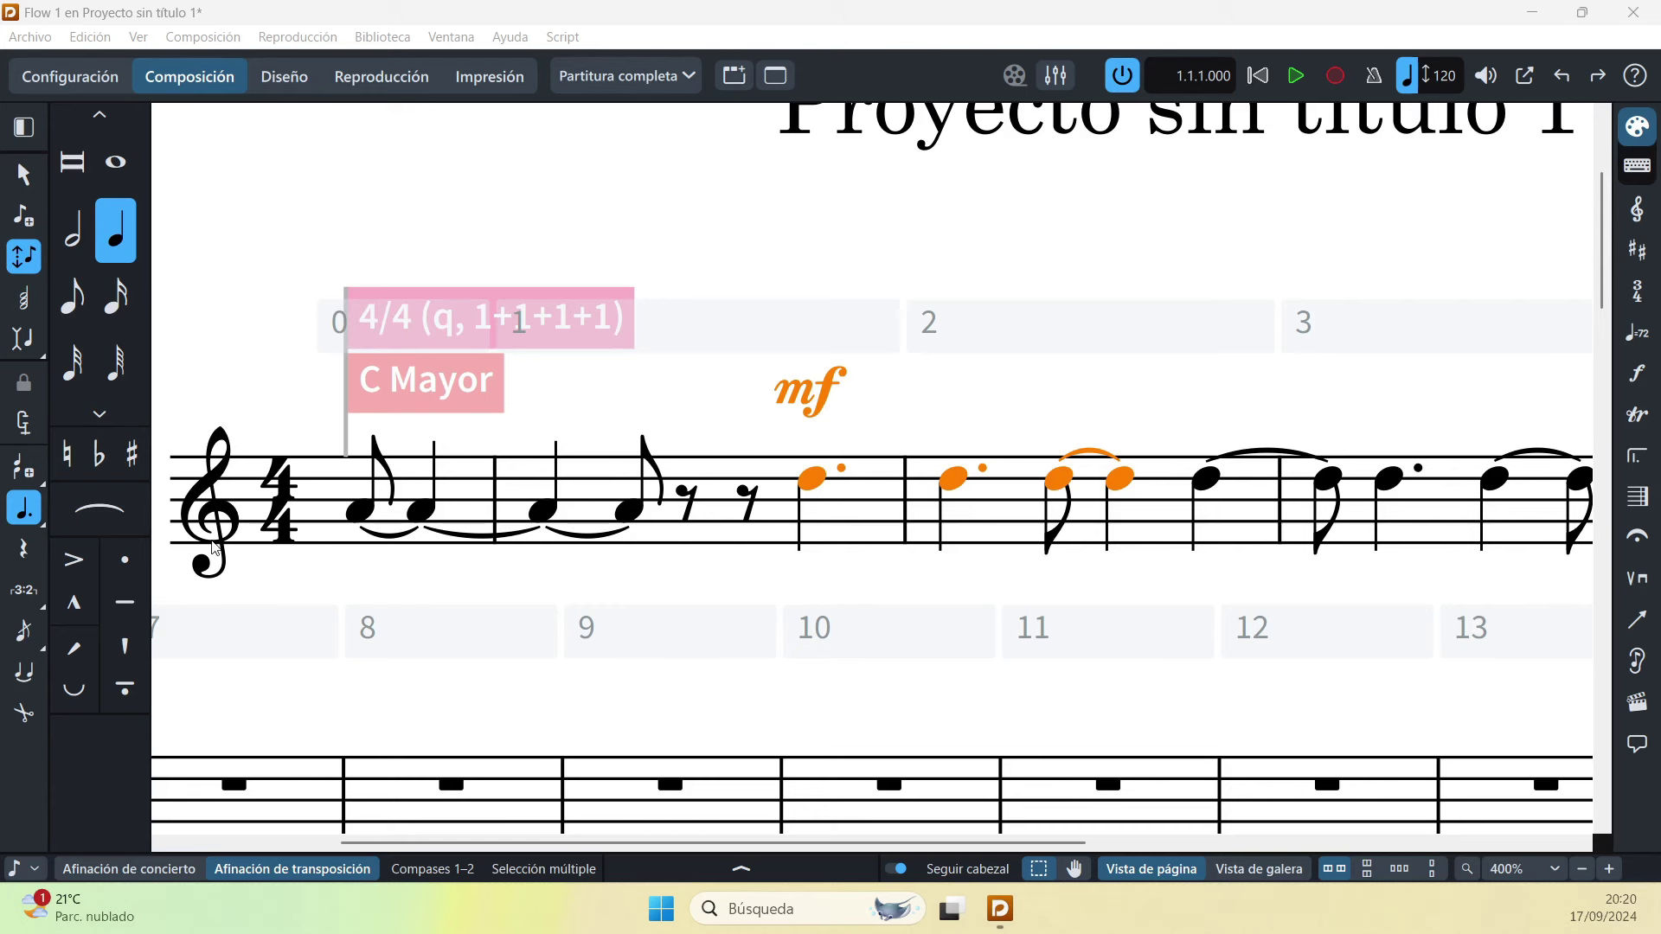
Step: Try accents on the three selected D5 notes in bars 1 and 2, undo them, and try another articulation
{"action": "scroll", "coordinate": [220, 582], "scroll_direction": "right", "scroll_amount": 1}
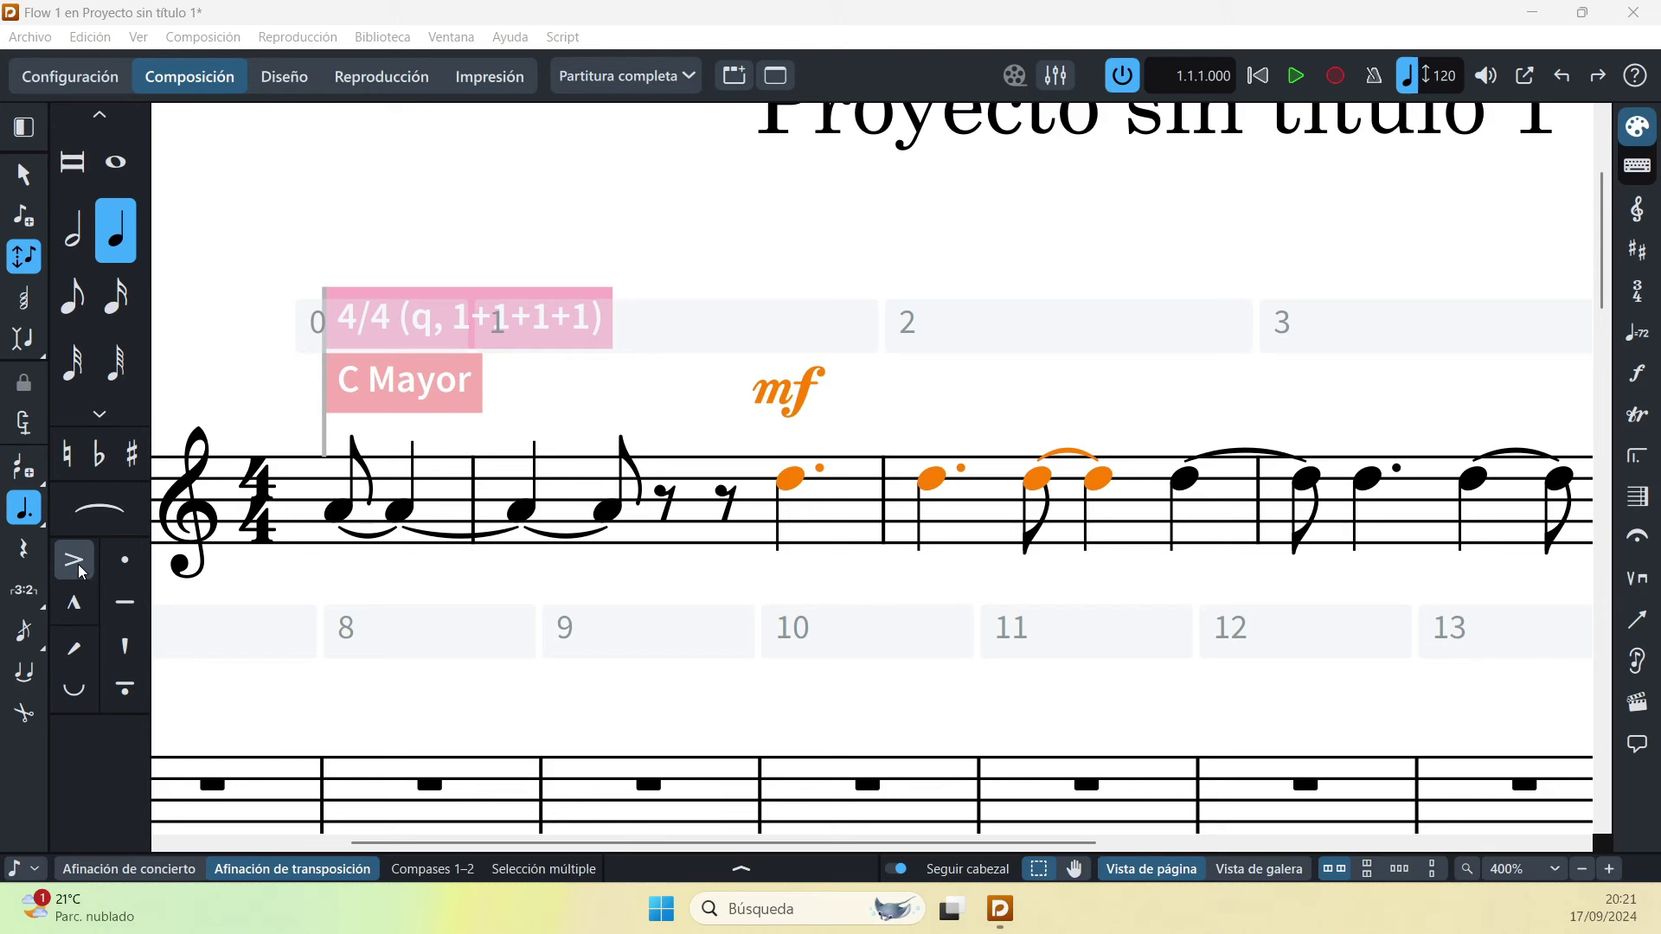
{"action": "left_click", "coordinate": [726, 15]}
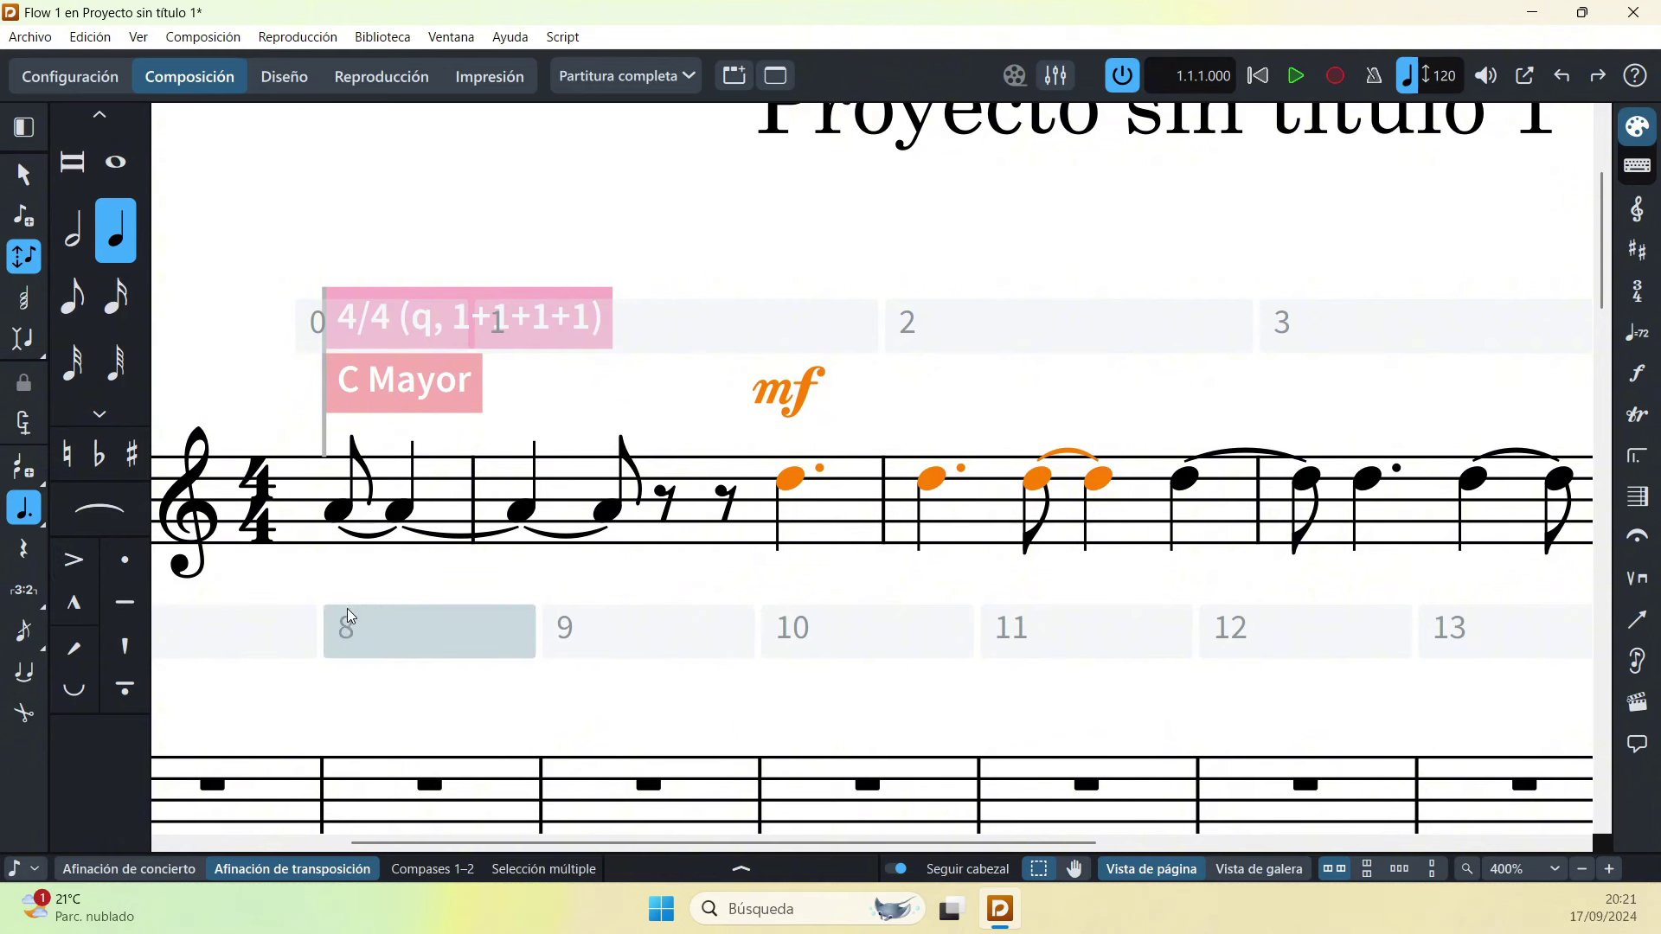
{"action": "key", "text": "bracketleft"}
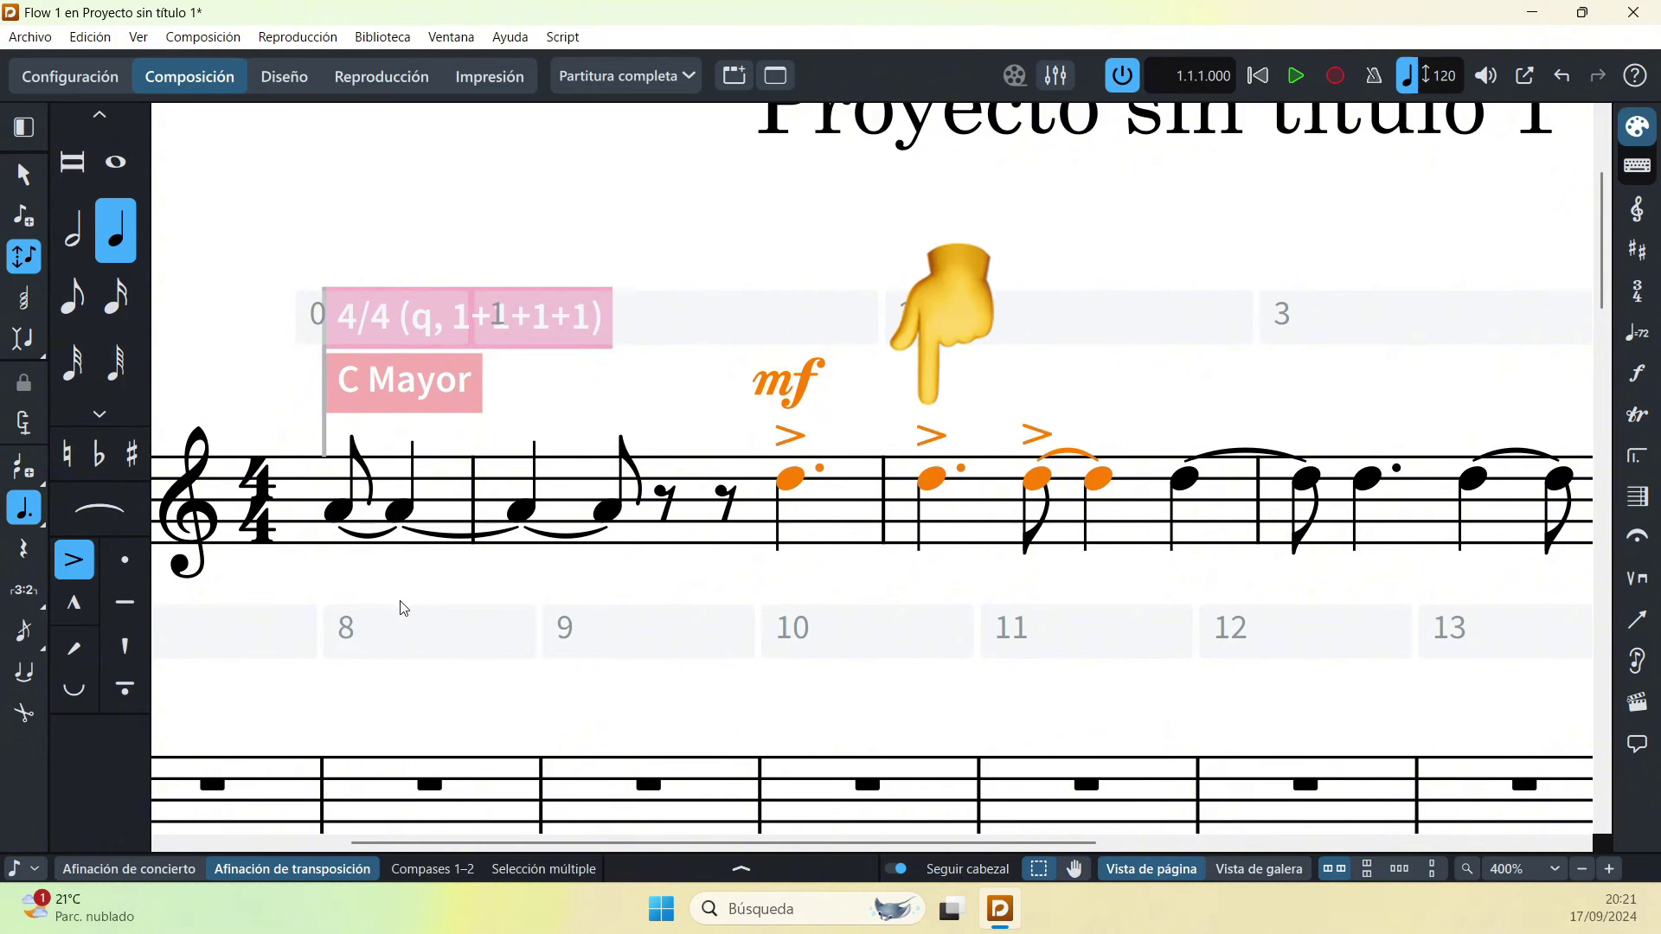
{"action": "key", "text": "ctrl+z"}
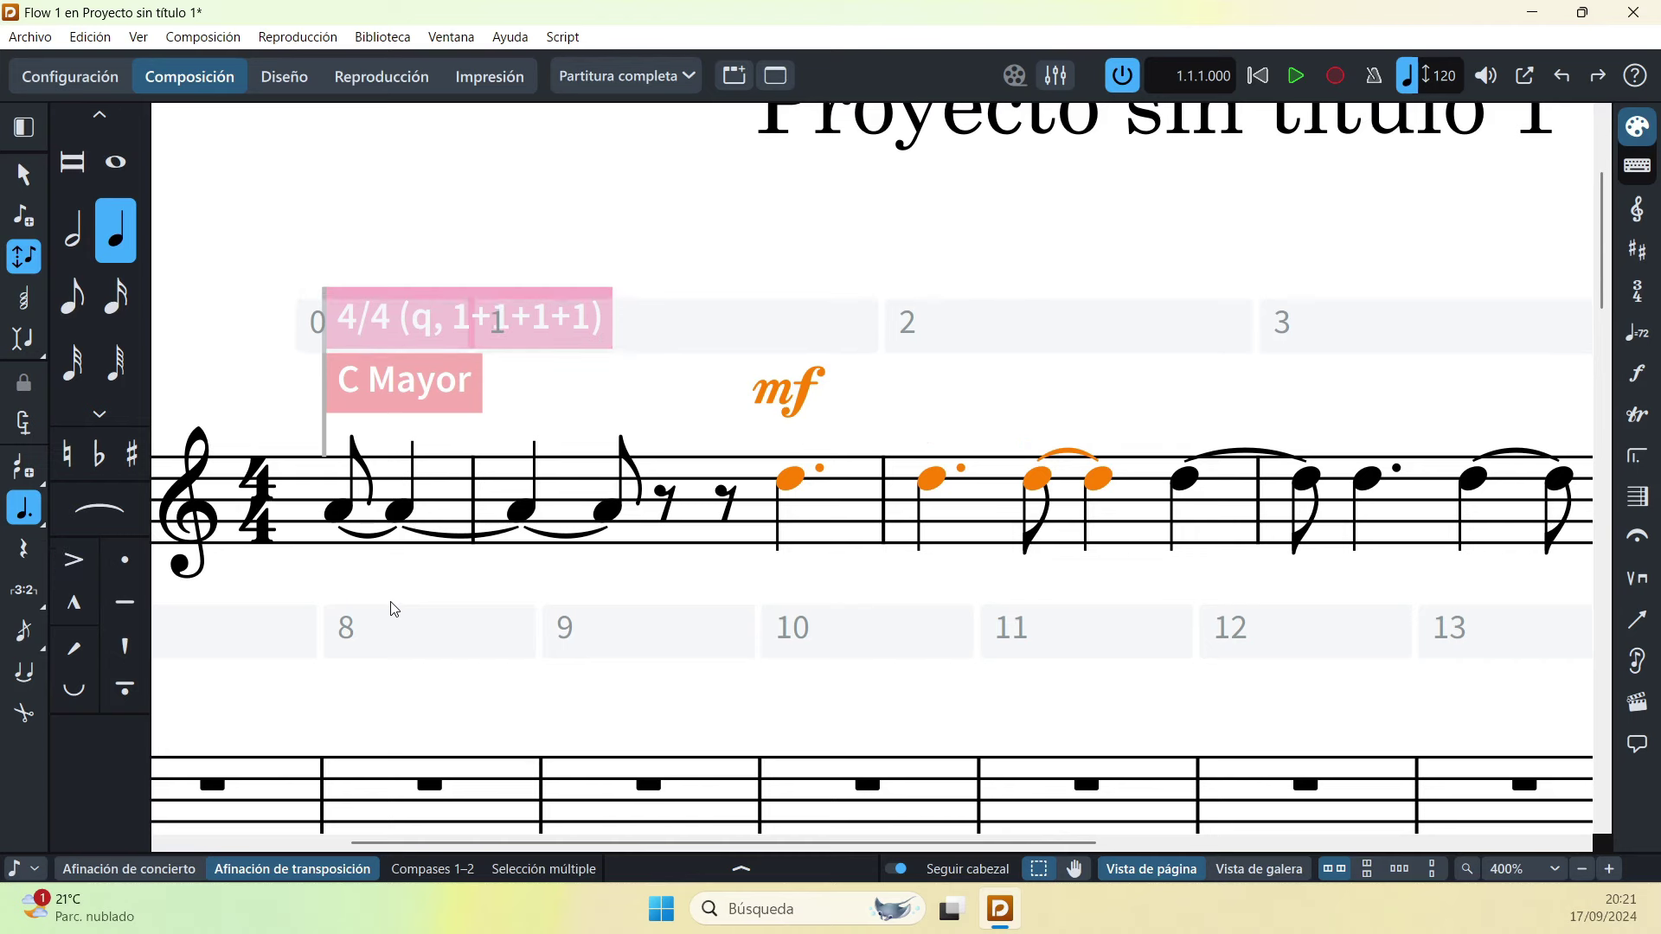
{"action": "key", "text": "bracketright"}
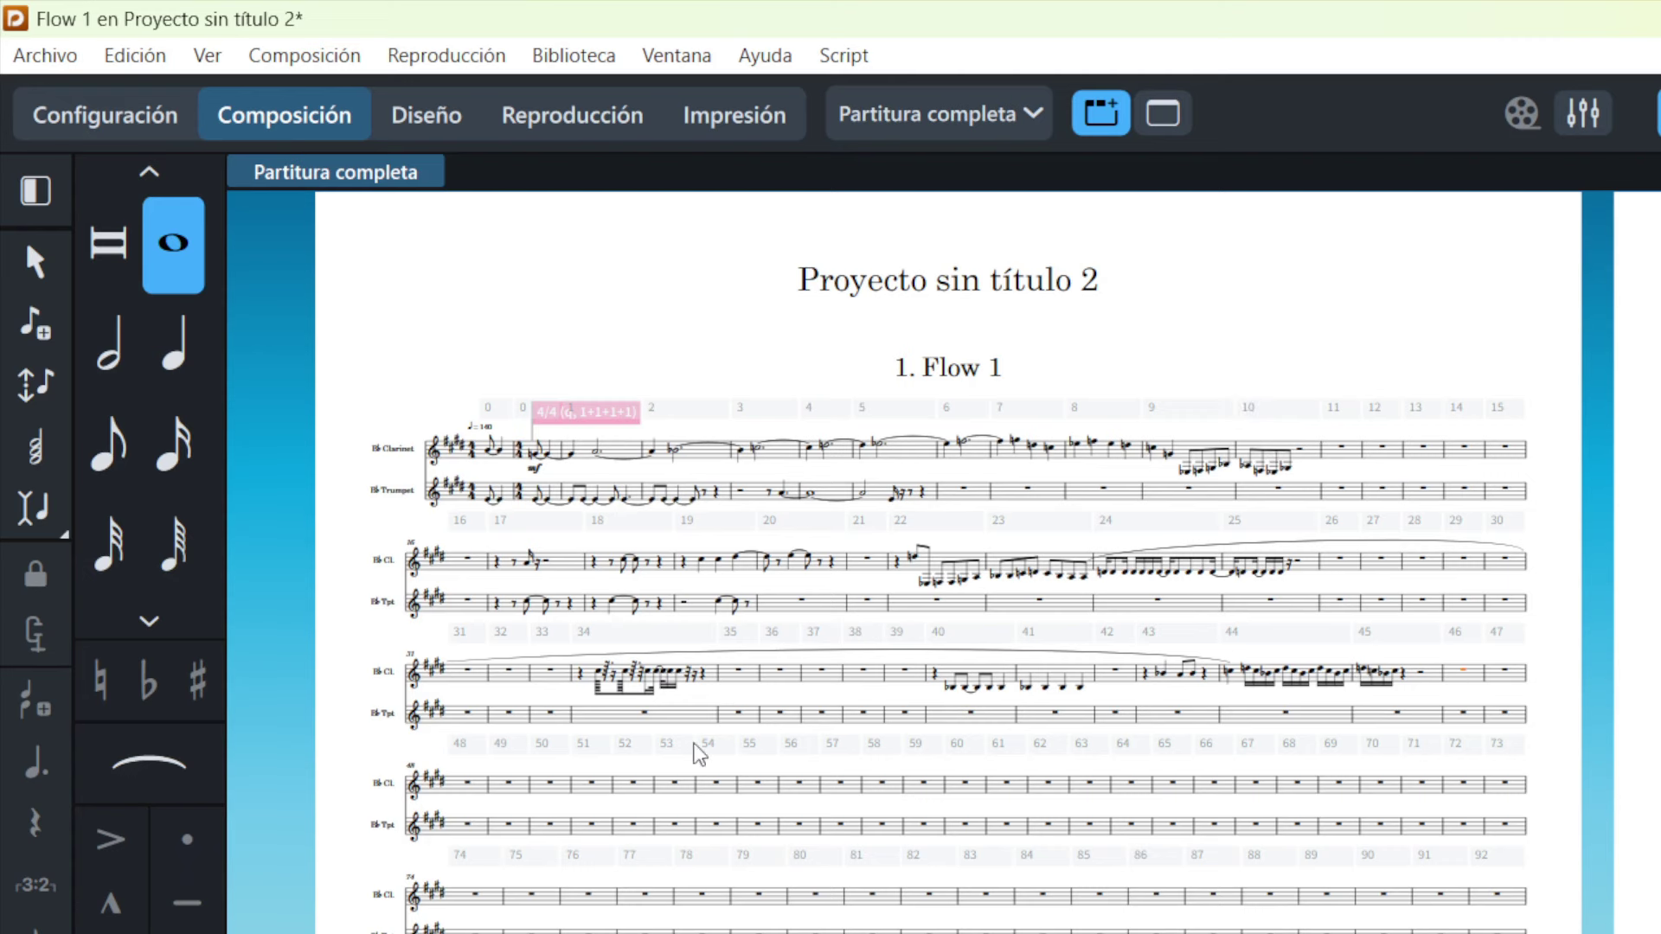
Step: Delete the empty bars at the end of the flow, starting at the selected rest in bar 46, with the bars entry -100
{"action": "scroll", "coordinate": [964, 782], "scroll_direction": "right", "scroll_amount": 5}
{"action": "scroll", "coordinate": [1077, 749], "scroll_direction": "right", "scroll_amount": 3}
{"action": "scroll", "coordinate": [1079, 744], "scroll_direction": "left", "scroll_amount": 7}
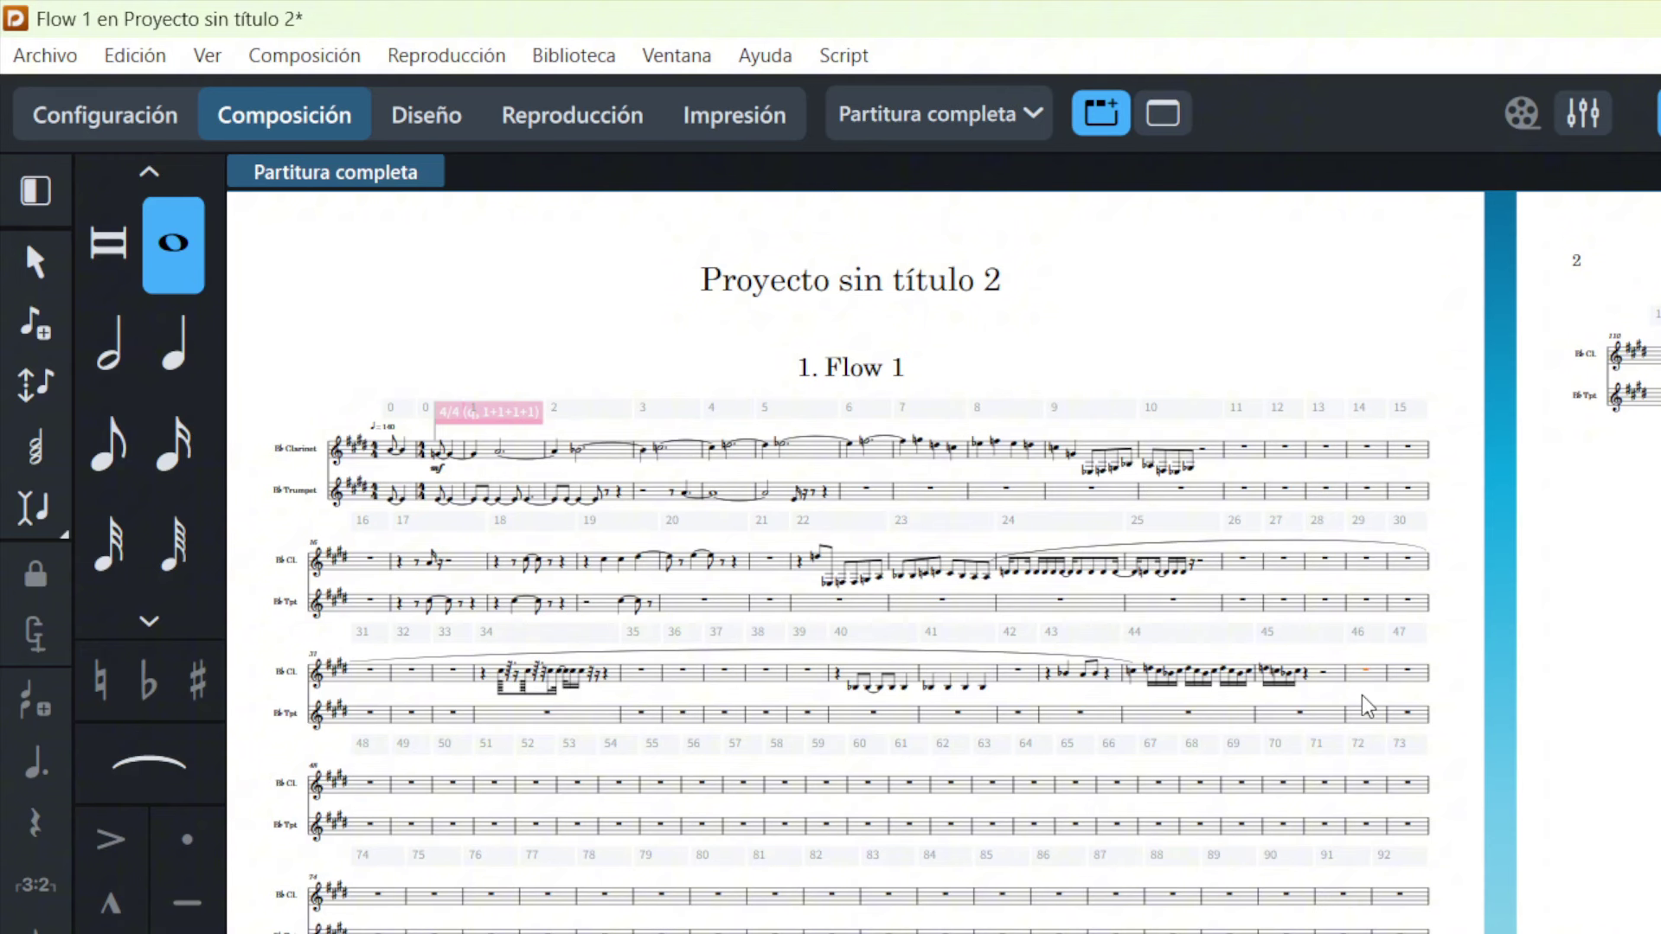
{"action": "key", "text": "shift+b"}
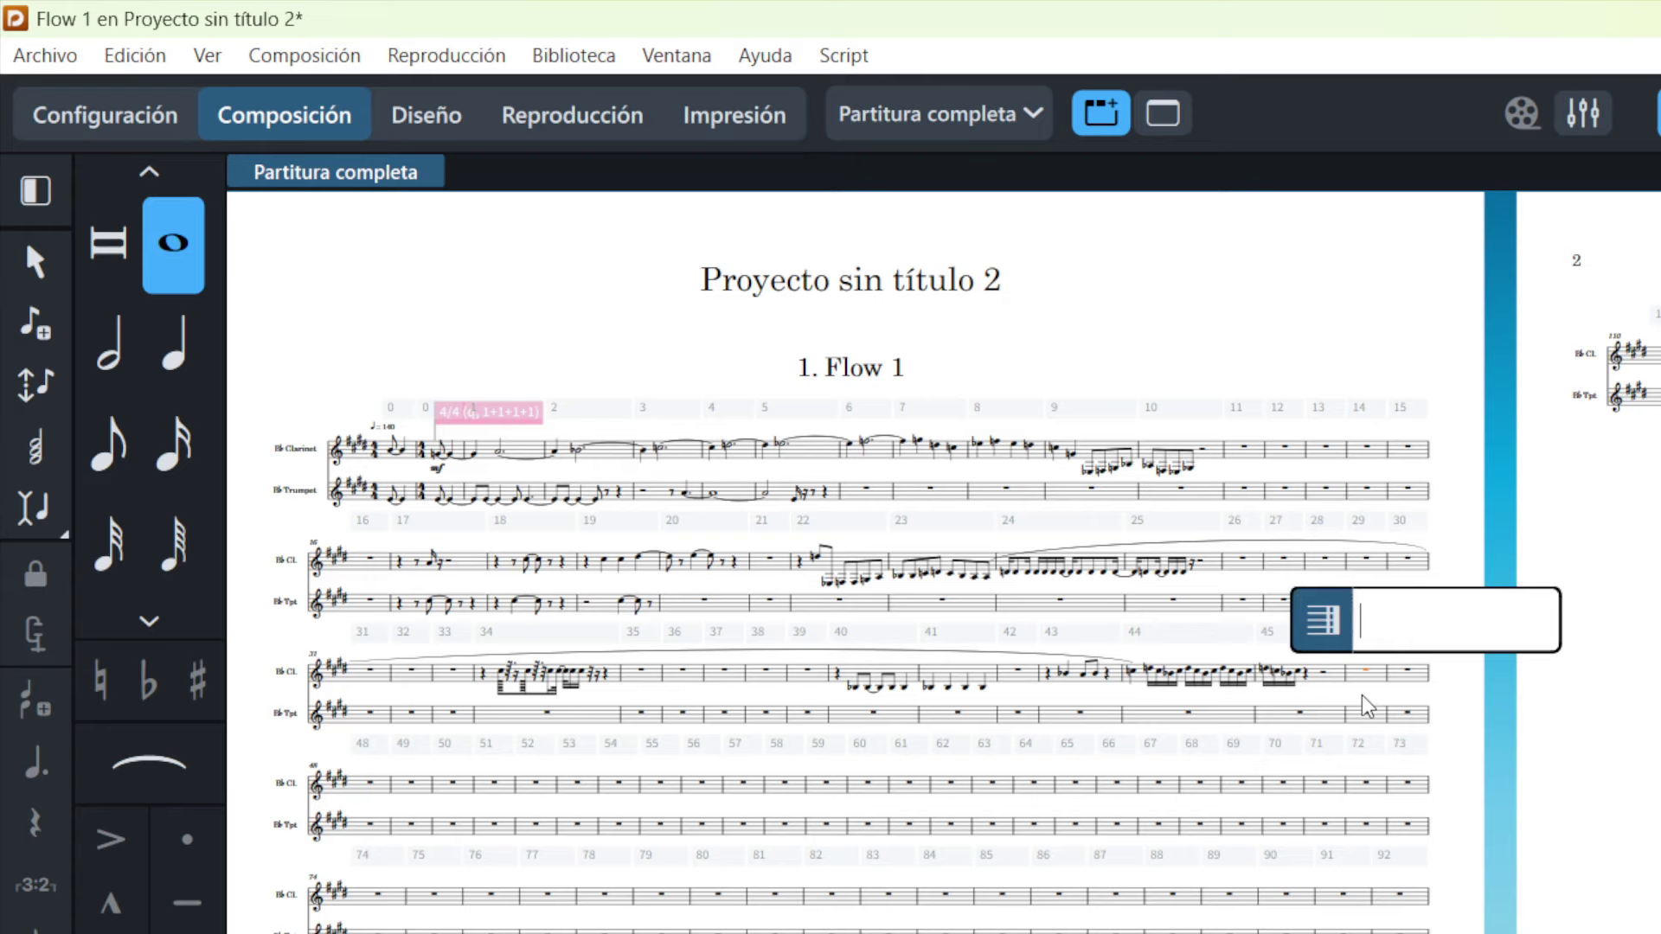
{"action": "type", "text": "-1"}
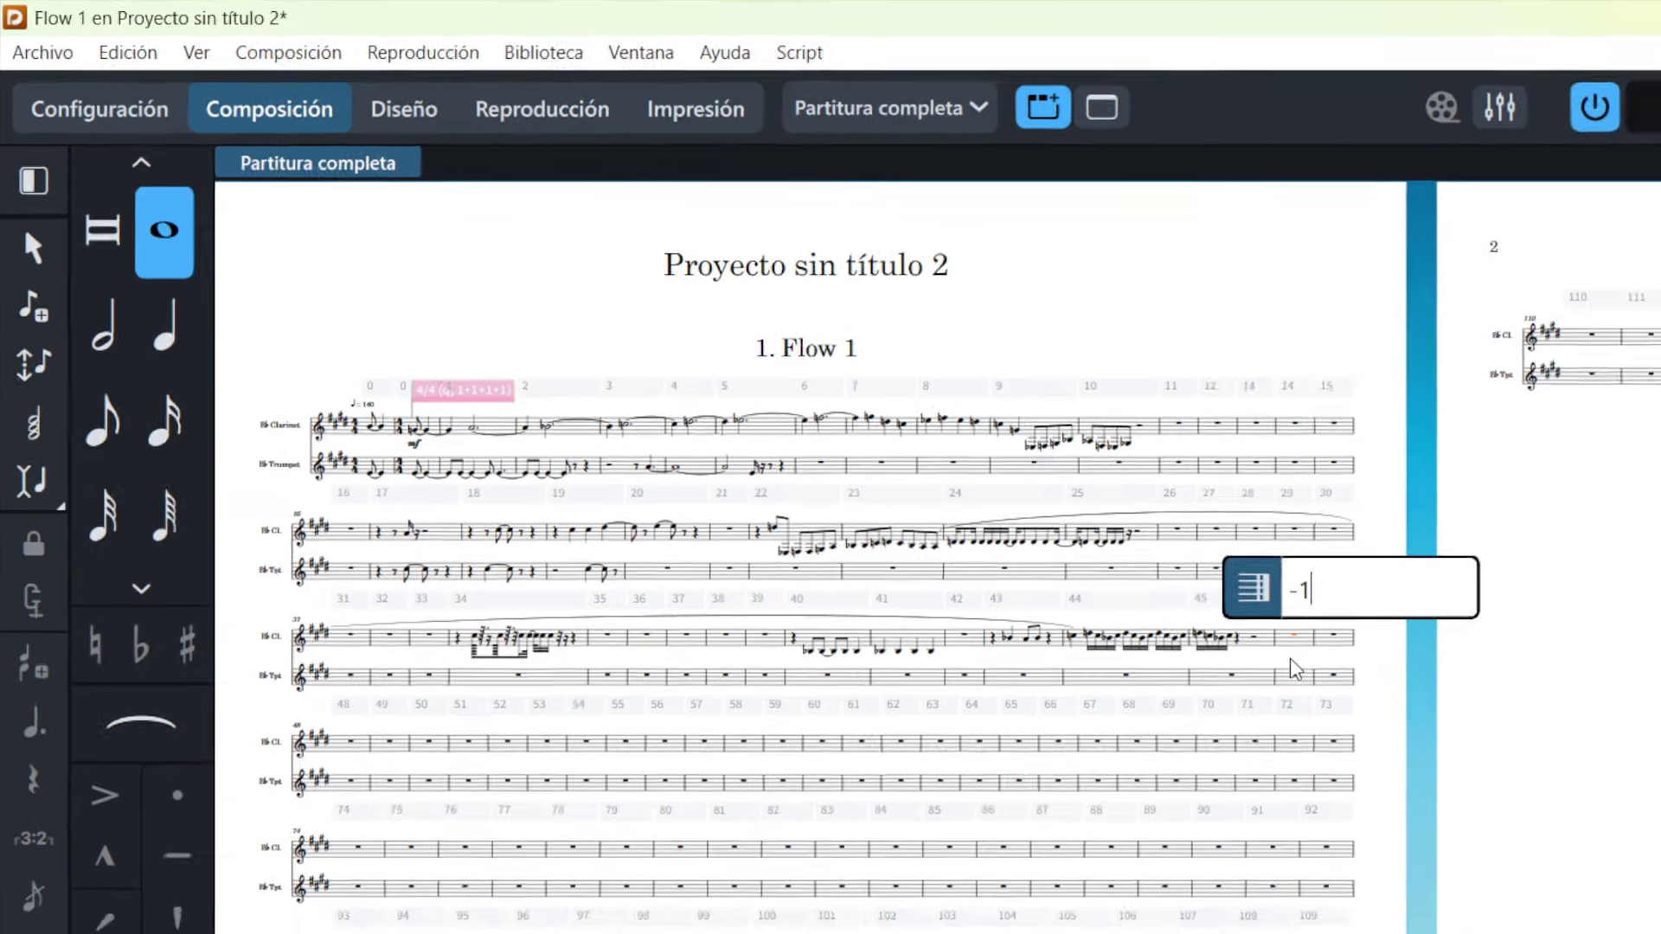
{"action": "type", "text": "00"}
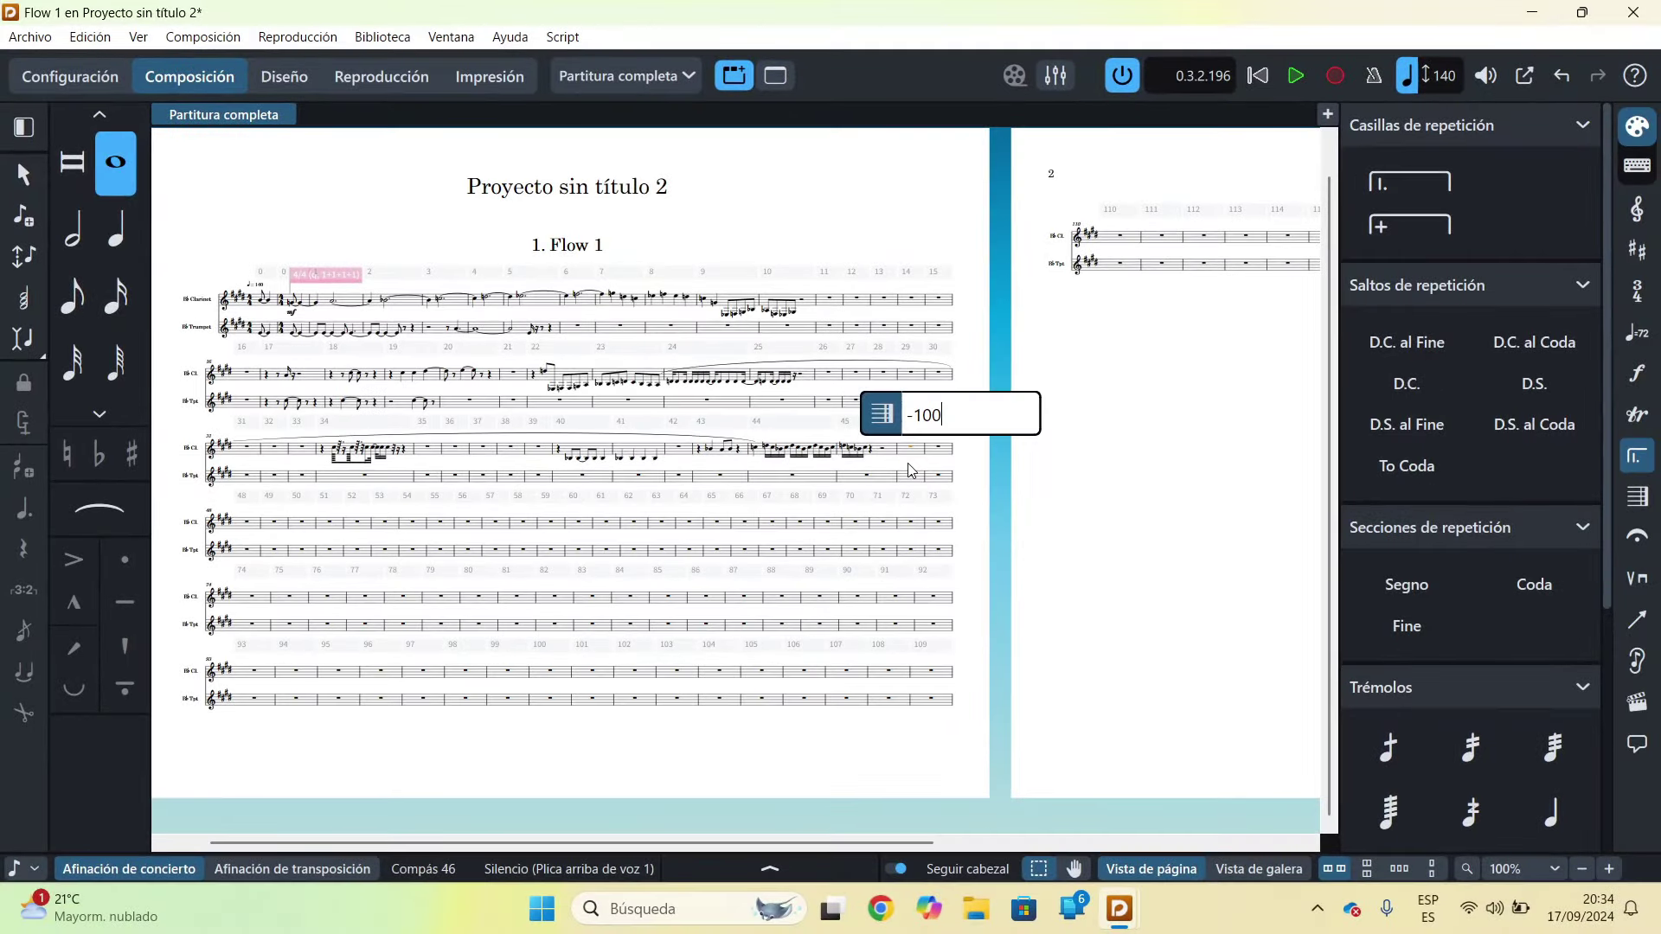
{"action": "key", "text": "Return"}
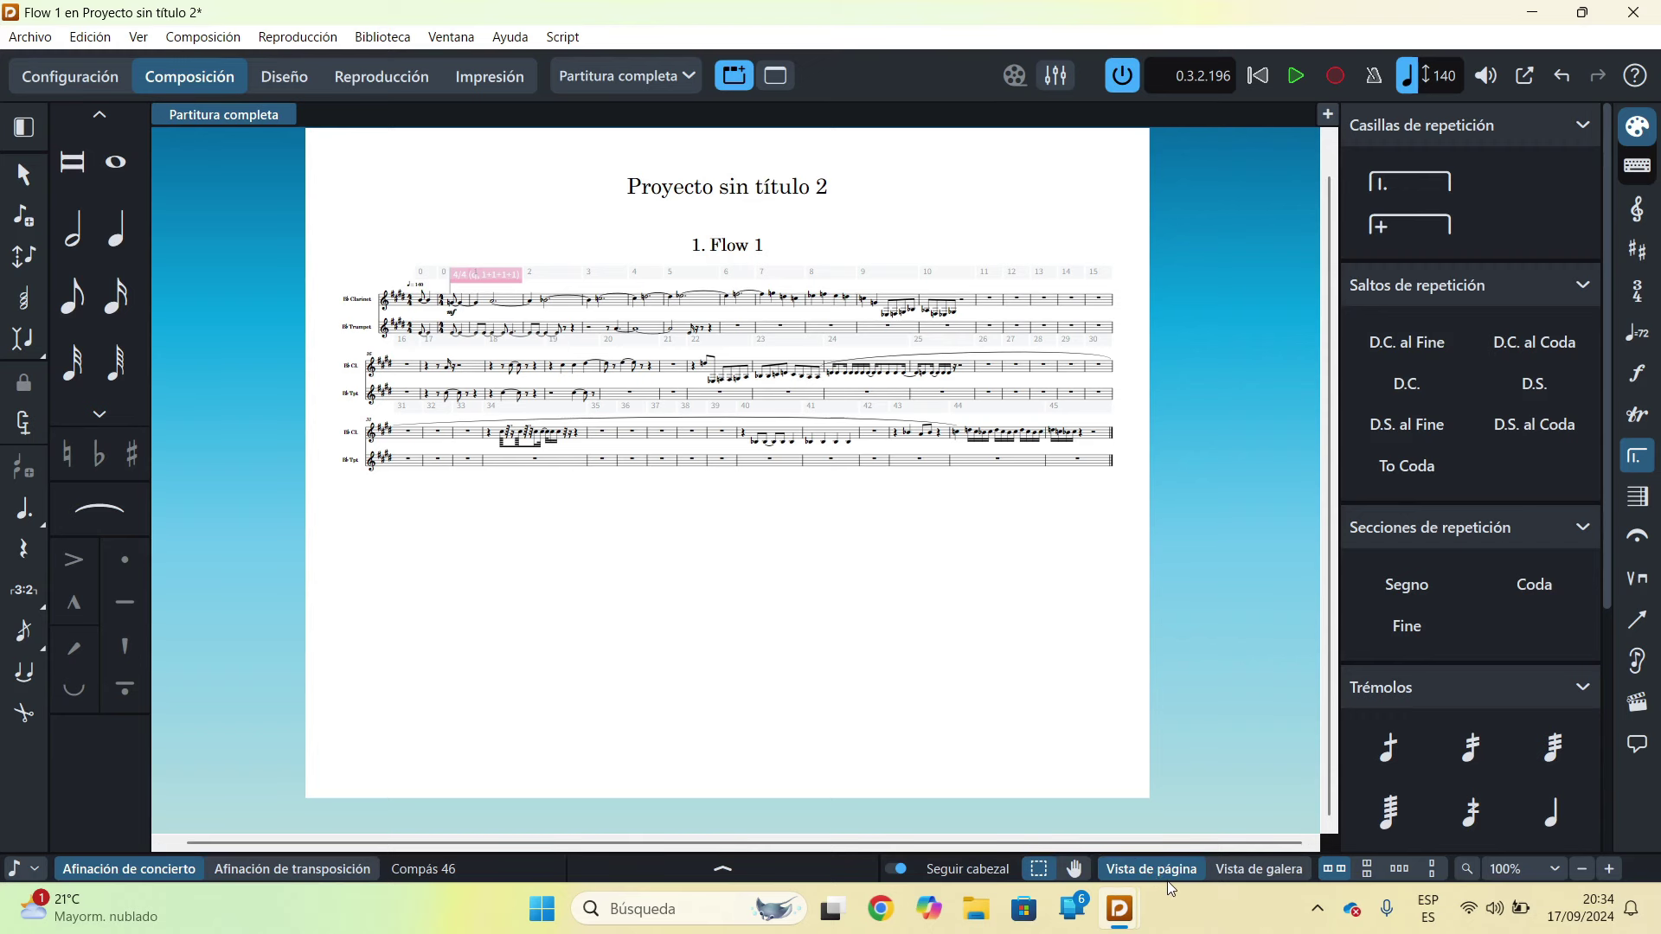
Step: Switch the full score between galley view and page view twice, finishing in page view
{"action": "left_click", "coordinate": [1240, 875]}
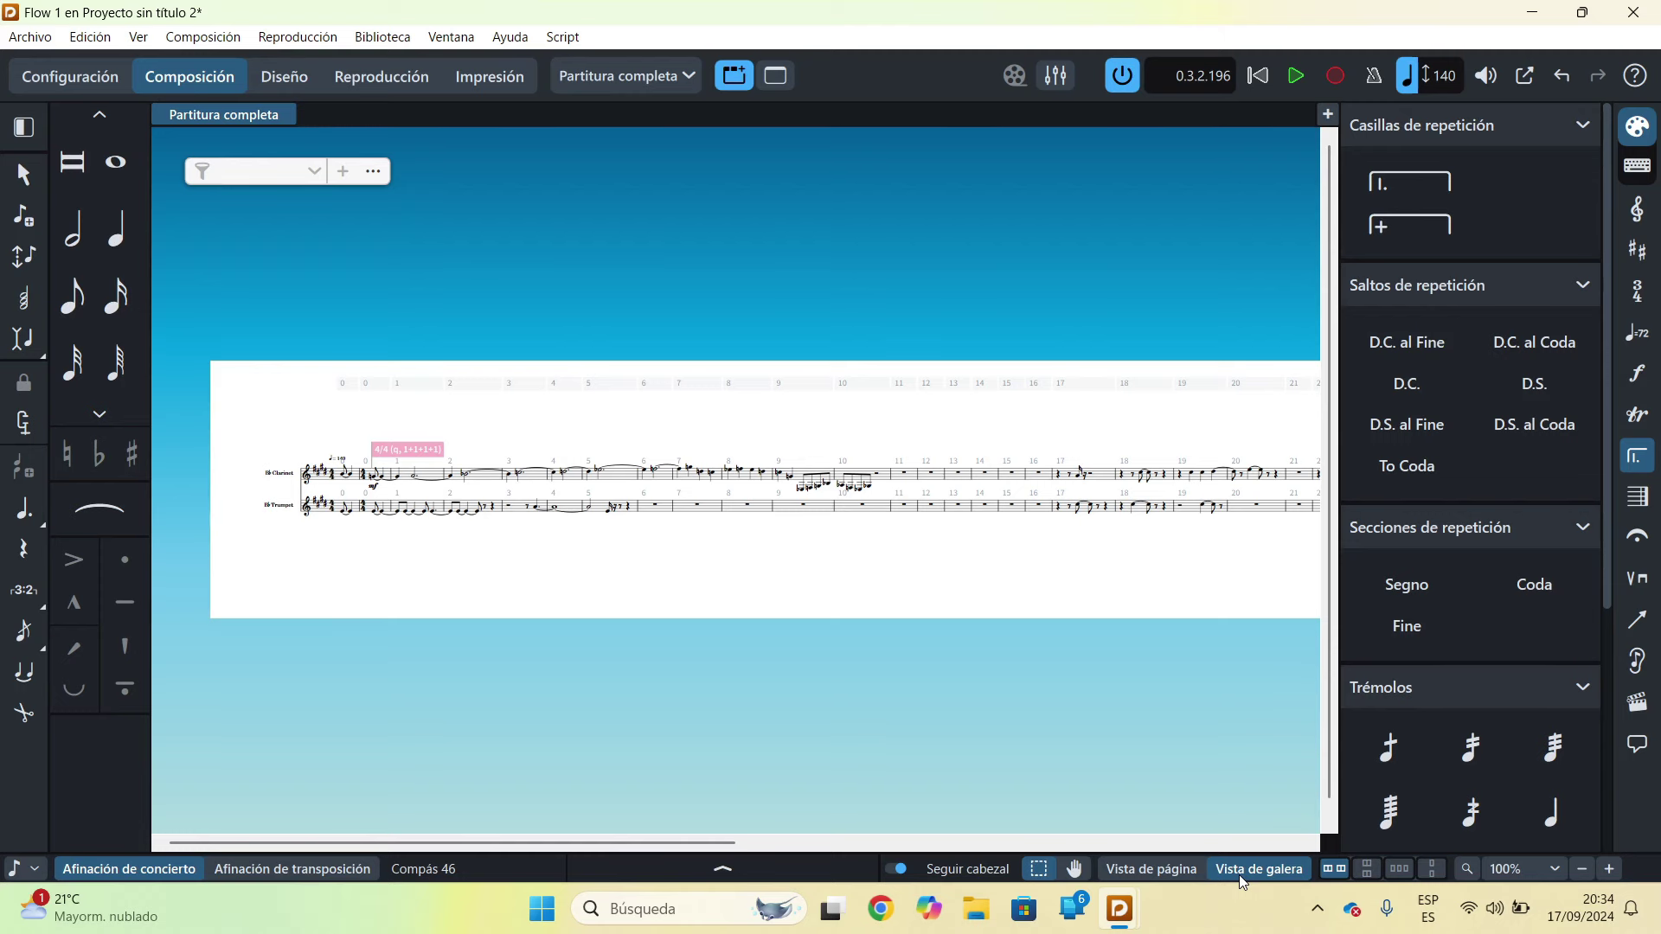
{"action": "left_click", "coordinate": [1152, 878]}
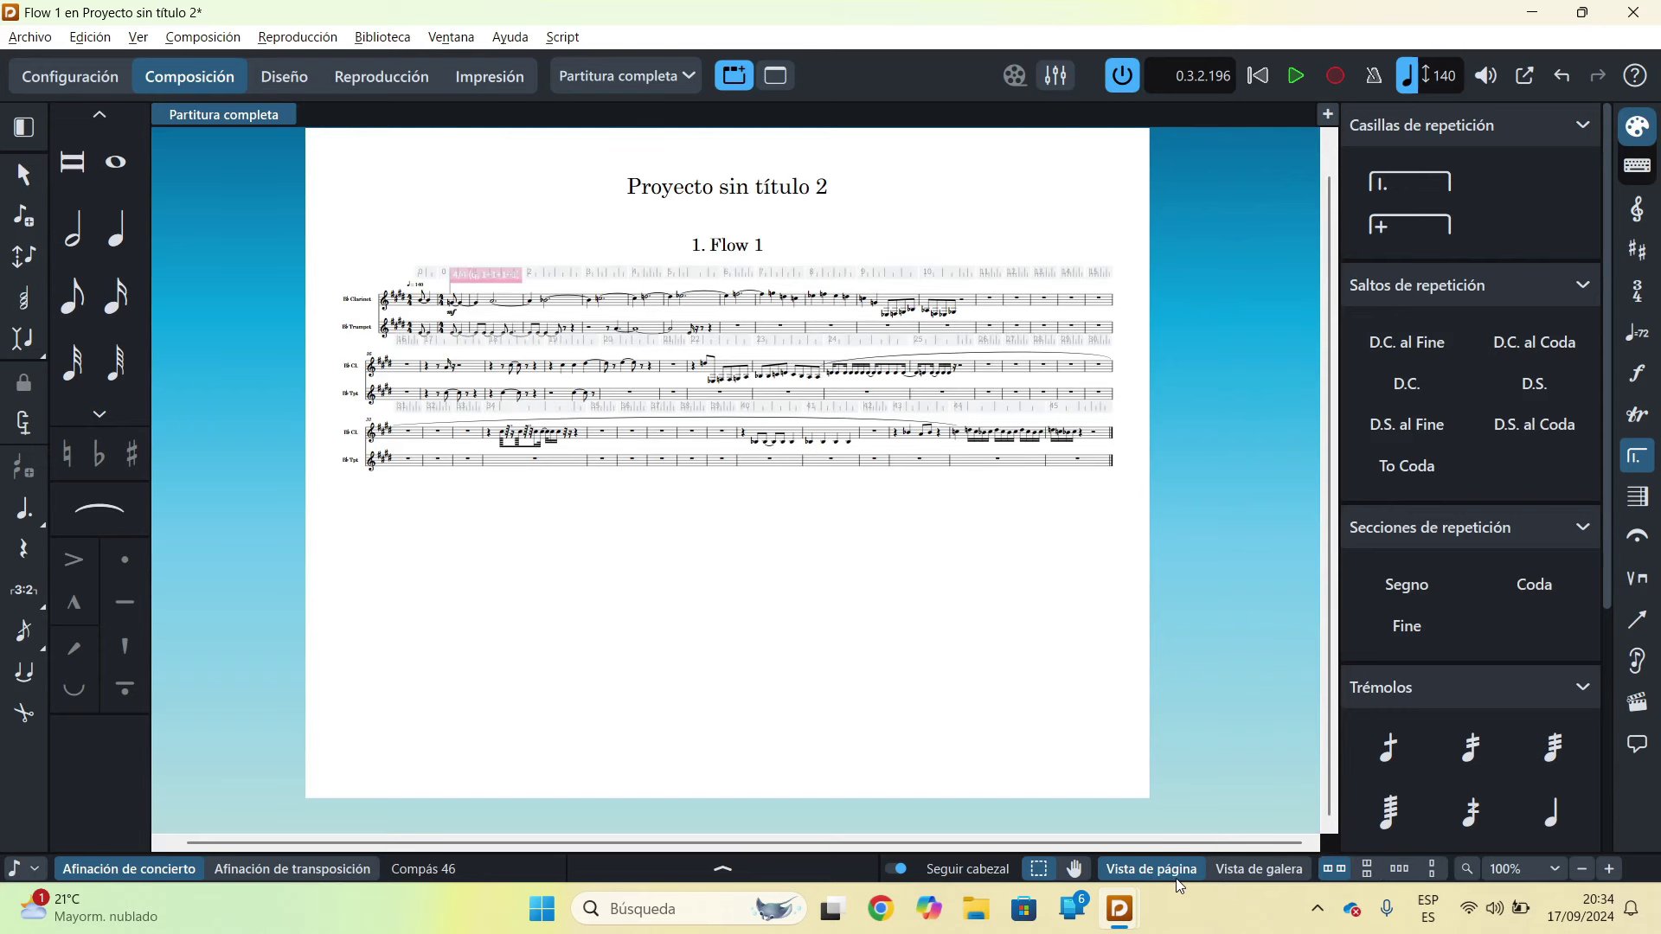
{"action": "key", "text": "ctrl+alt+2"}
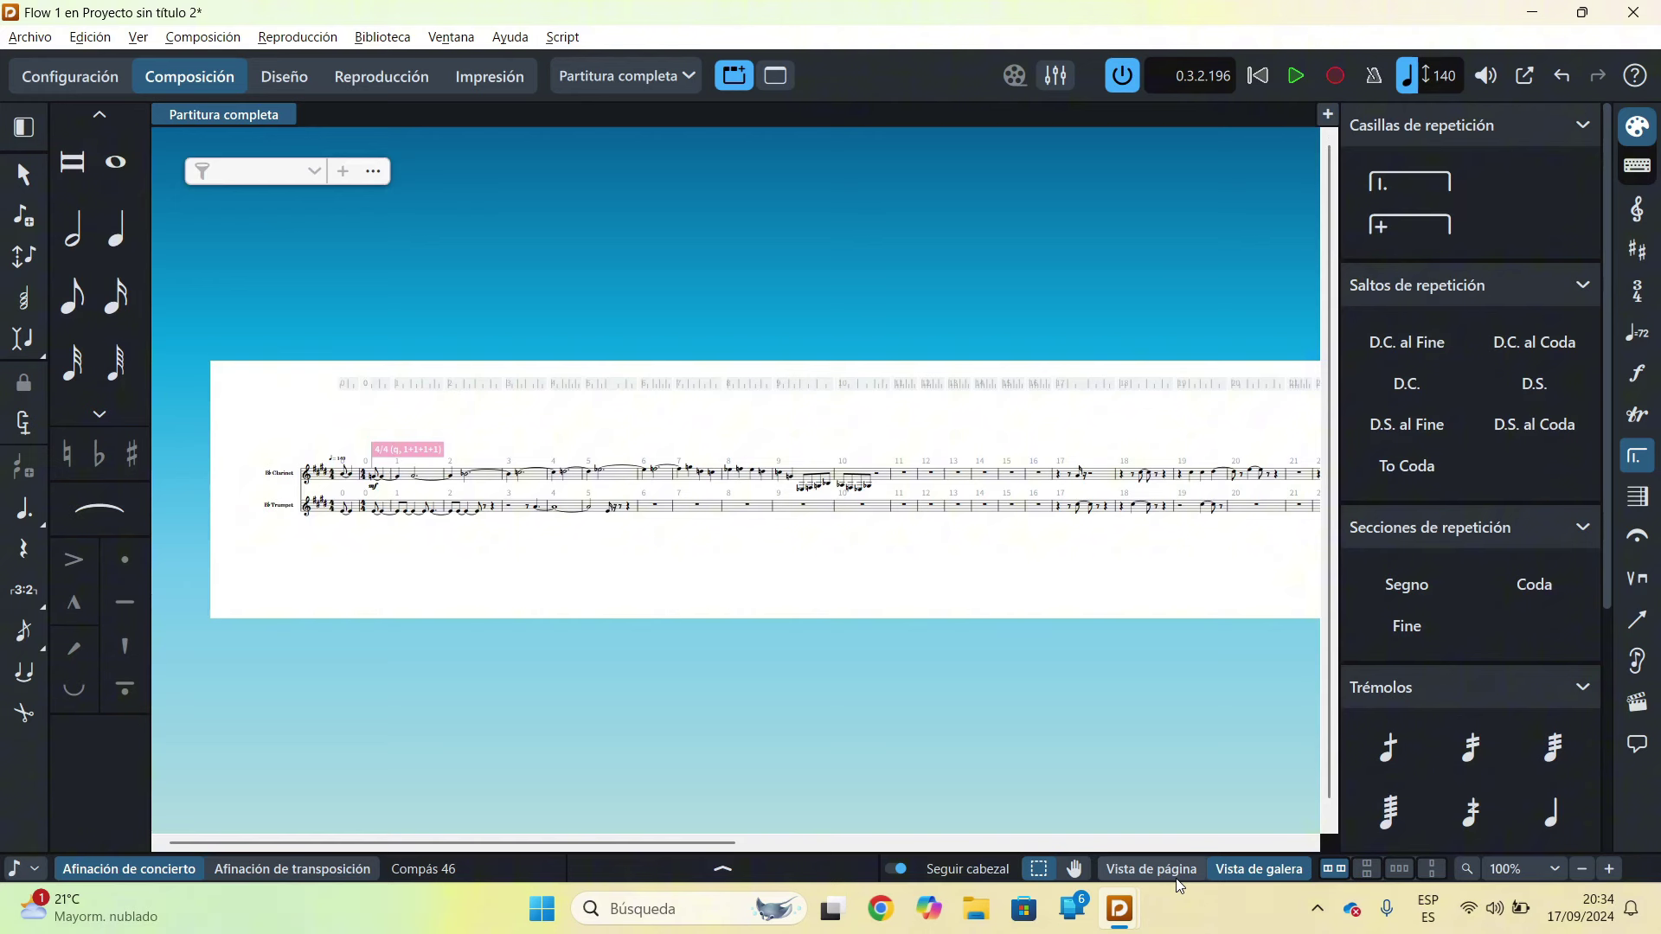
{"action": "key", "text": "ctrl+alt+1"}
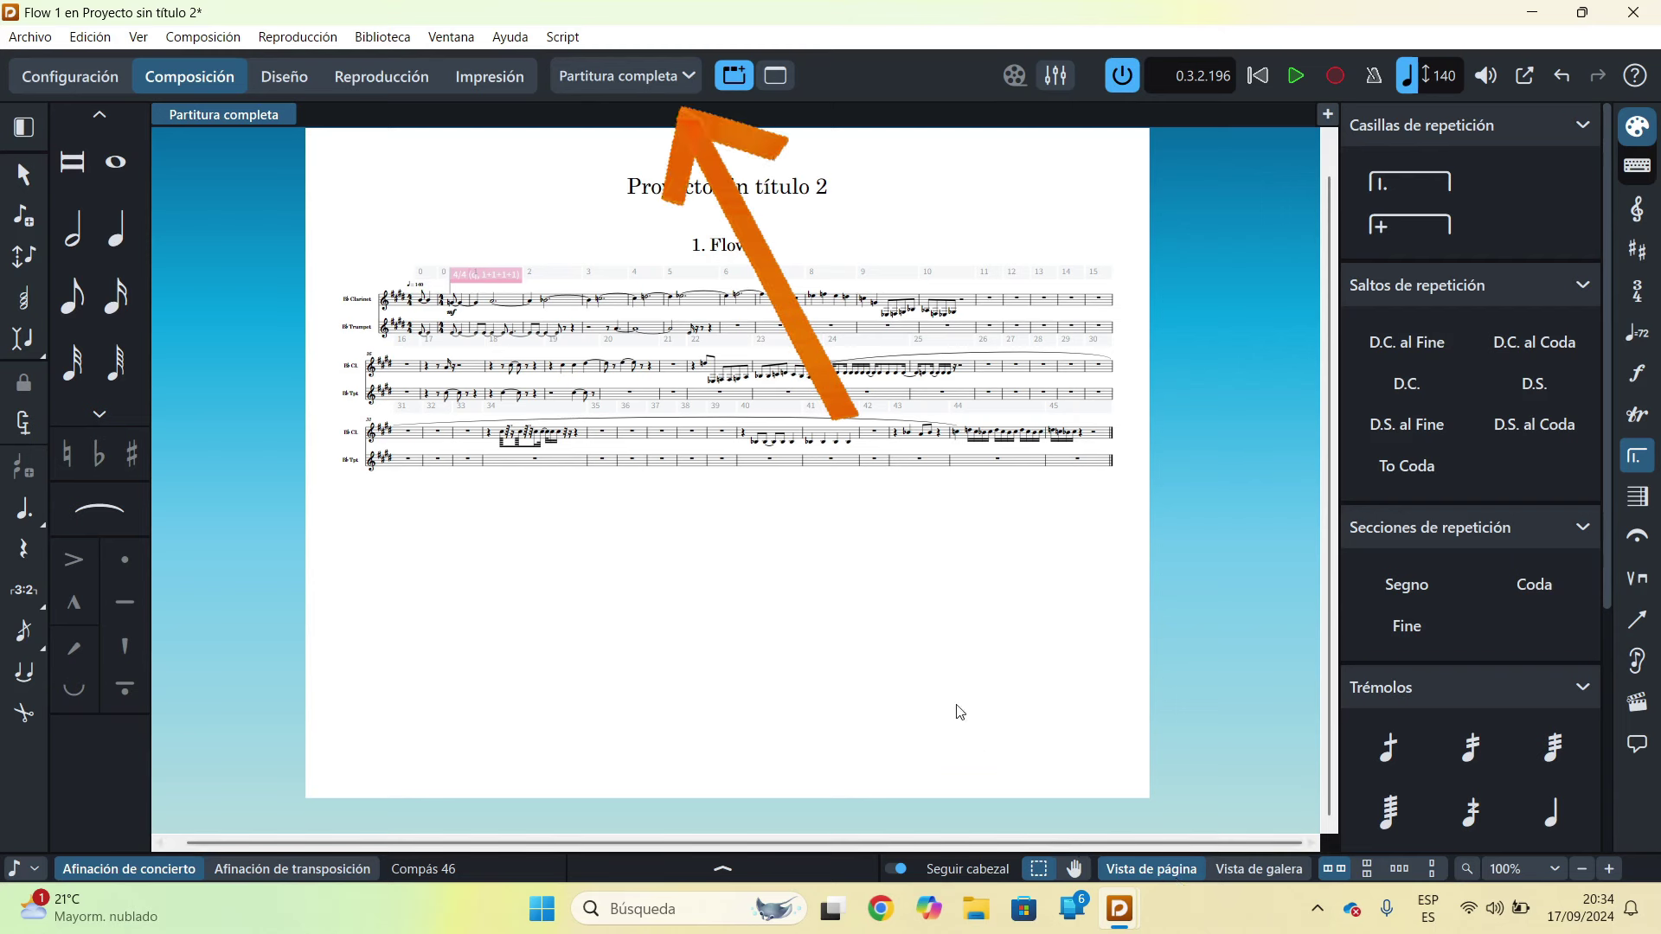
Step: Display the Clarinet (Bb) part layout, followed by the Trumpet (Bb) part layout
{"action": "left_click", "coordinate": [693, 78]}
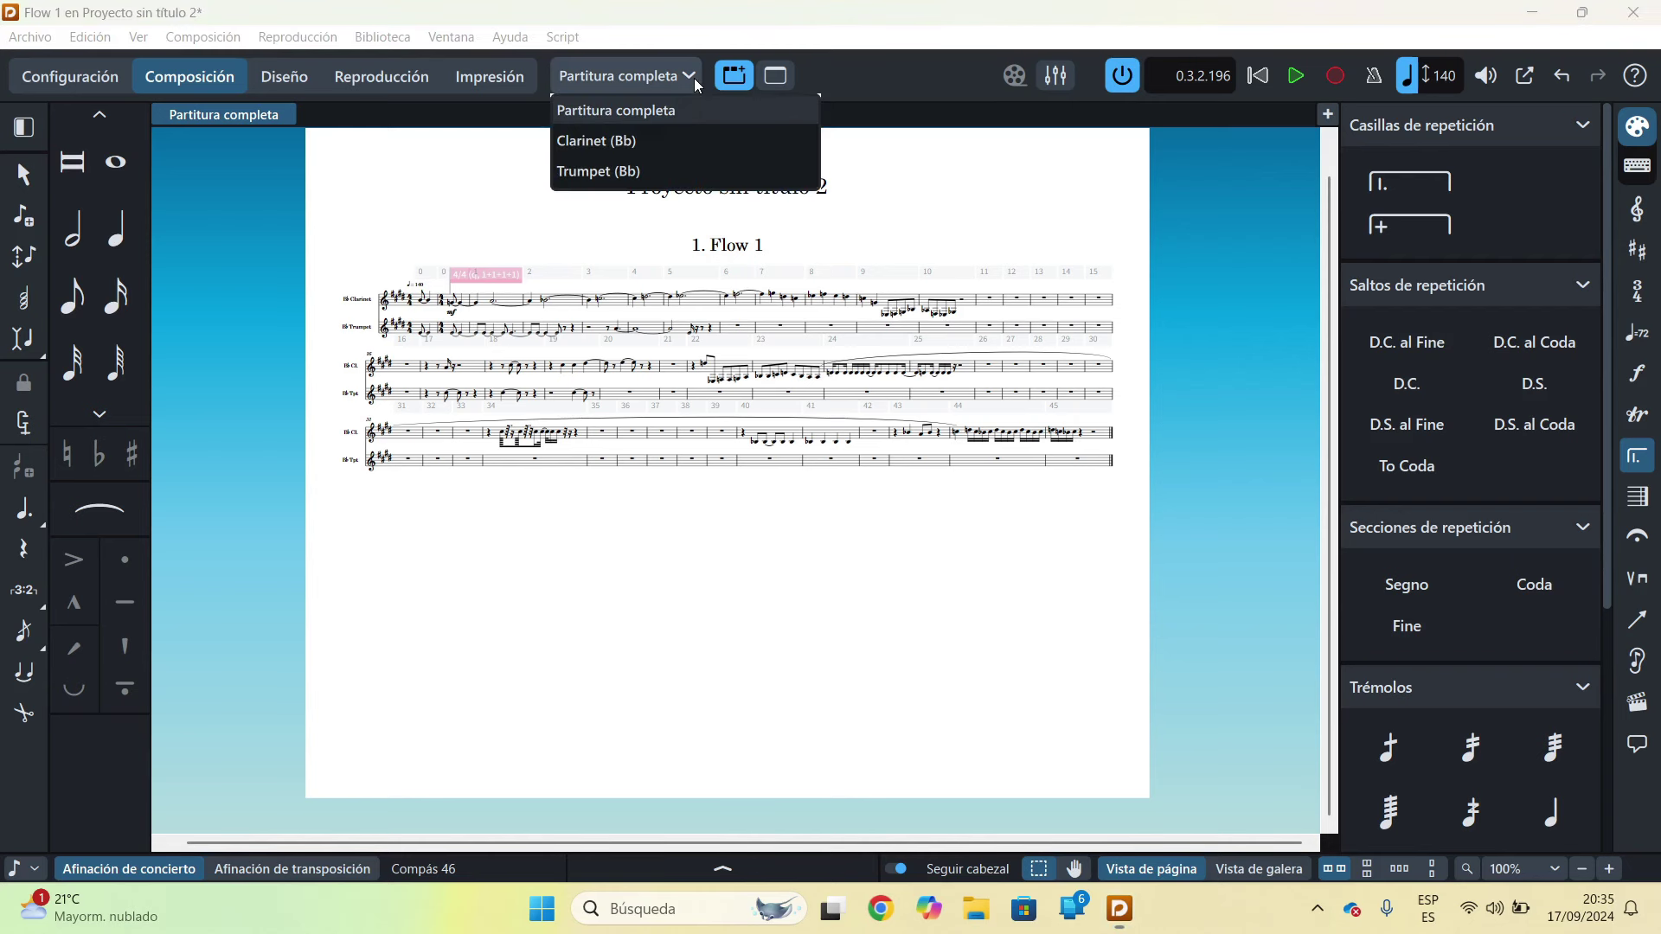
{"action": "left_click", "coordinate": [645, 143]}
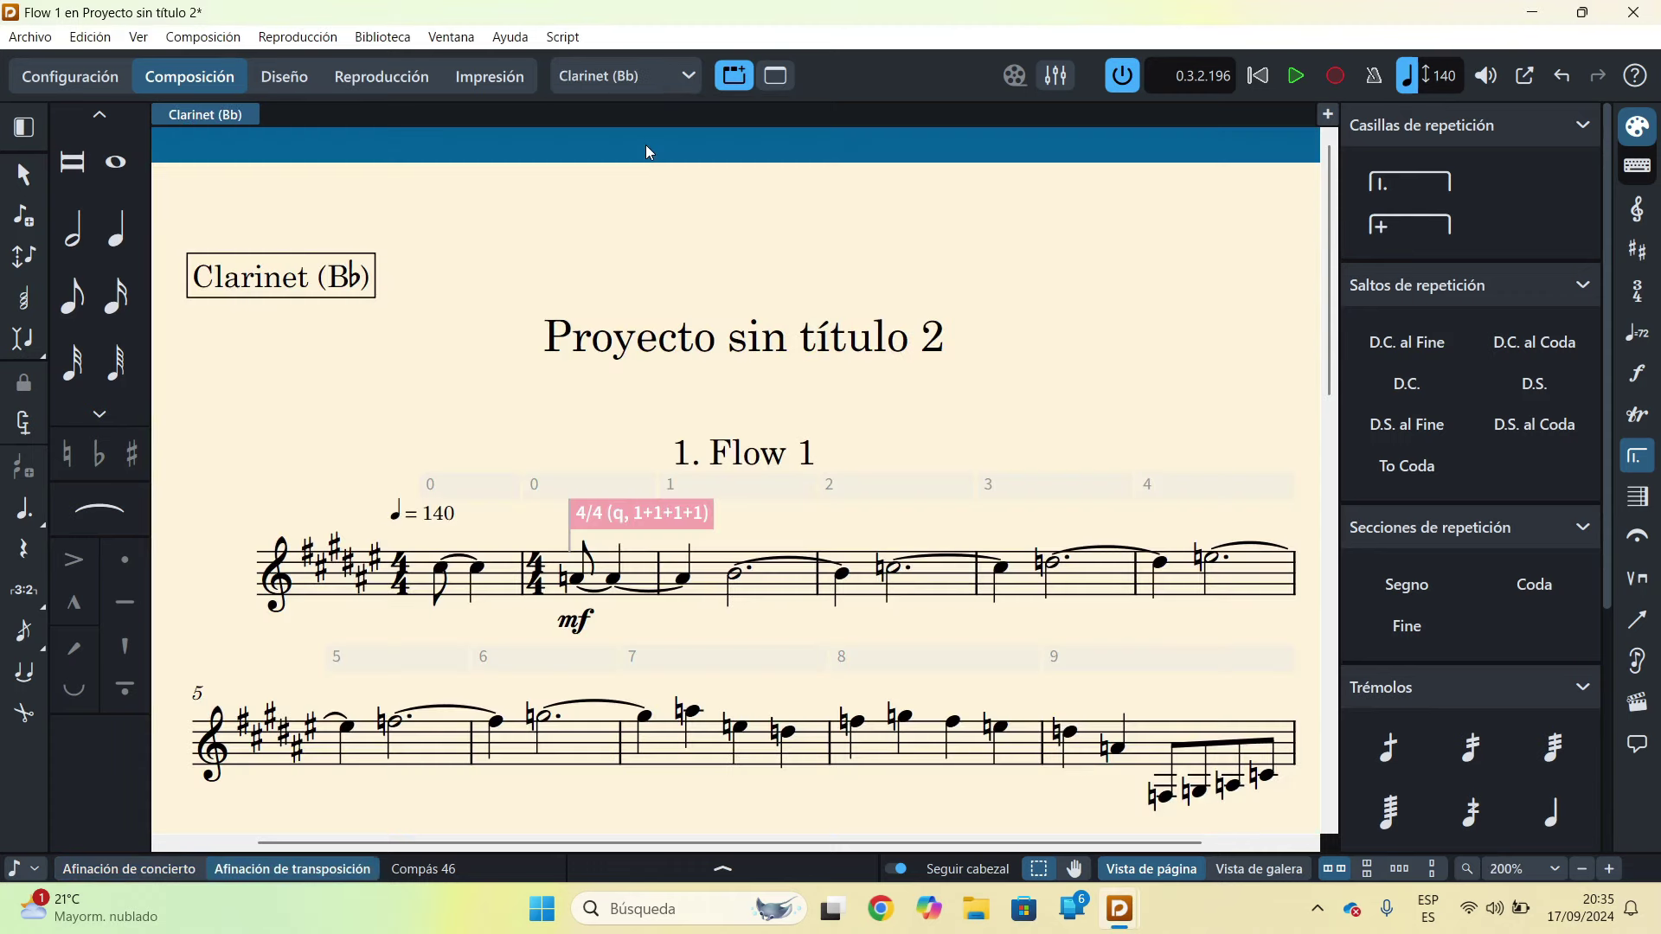
{"action": "left_click", "coordinate": [683, 86]}
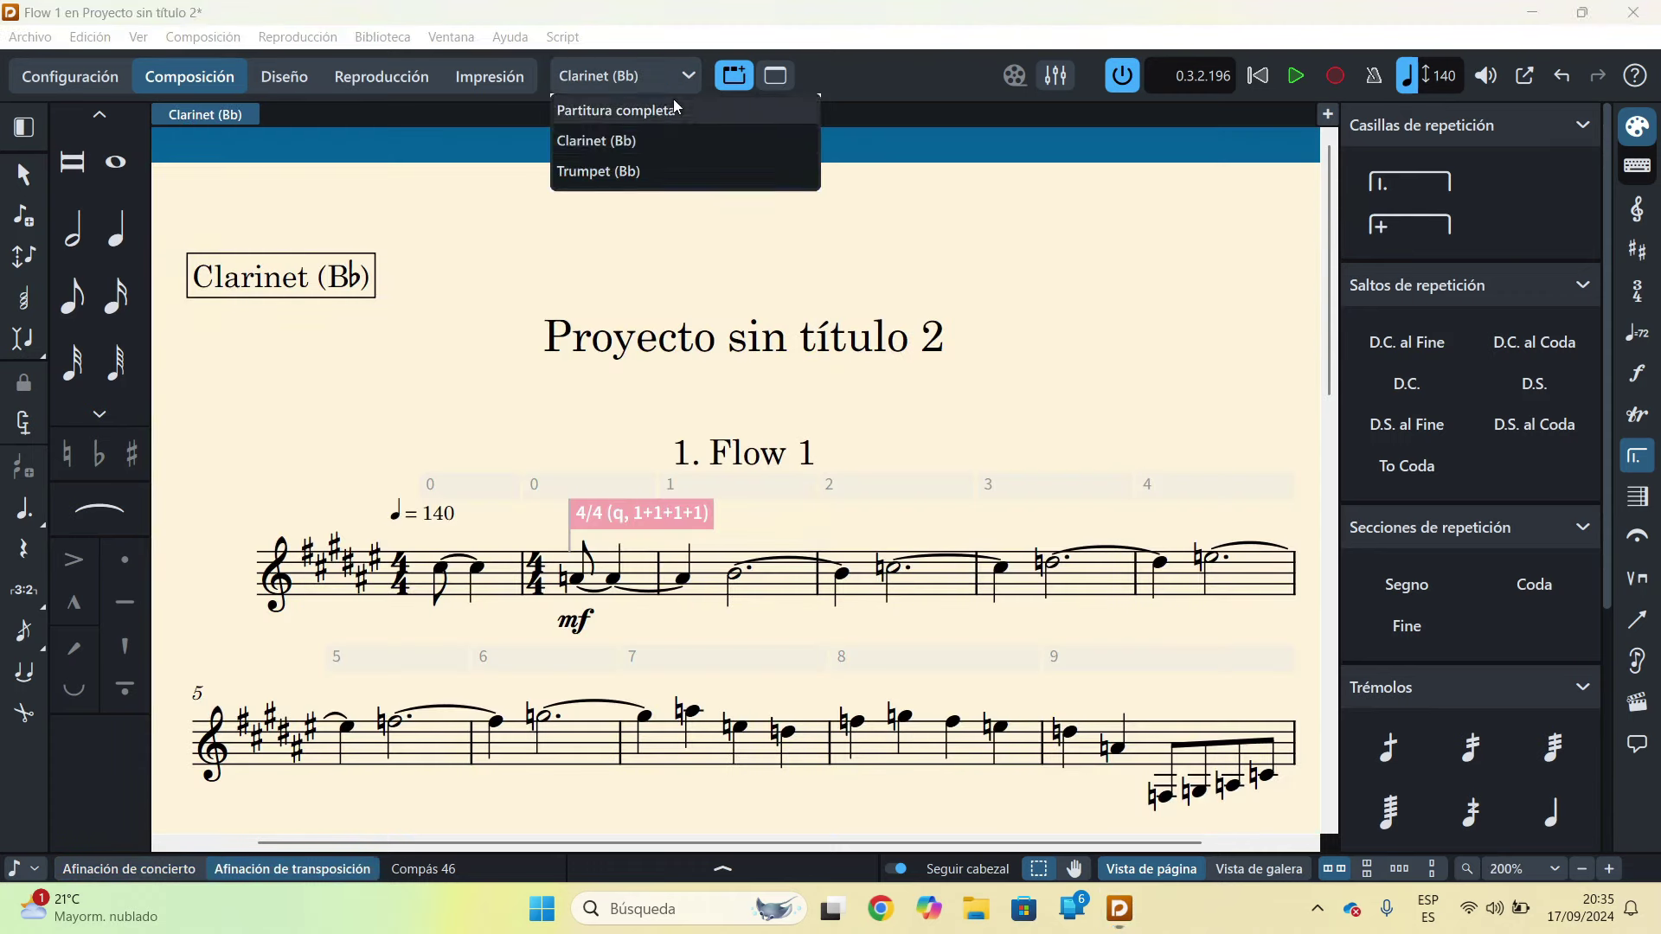
{"action": "left_click", "coordinate": [610, 171]}
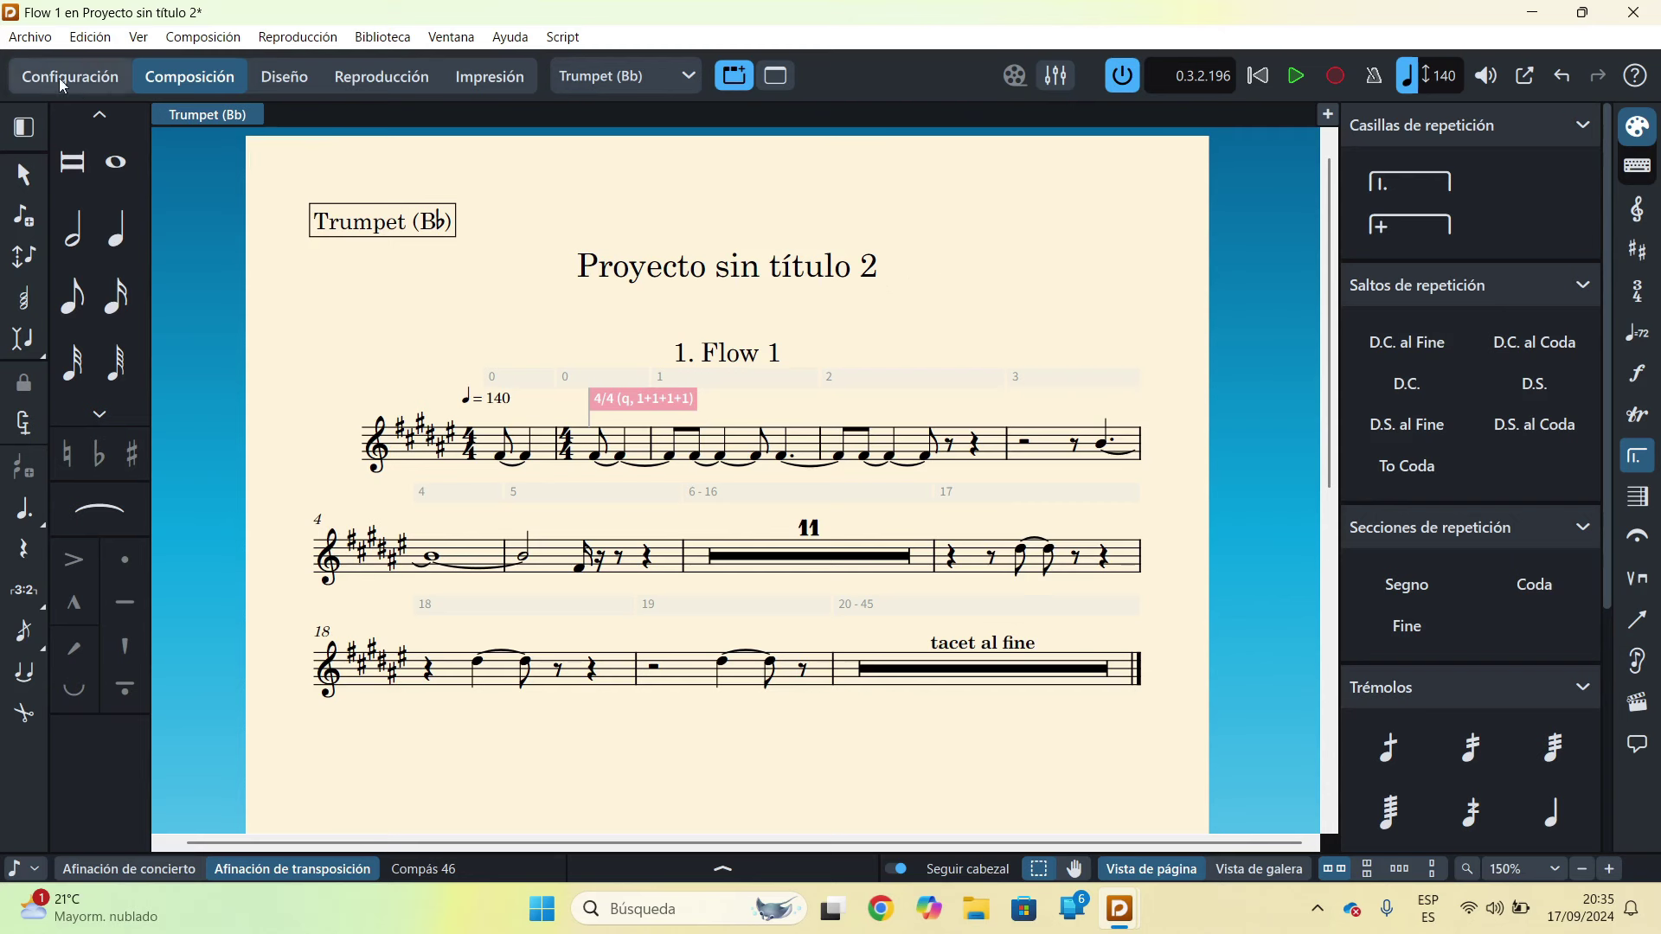
Step: Preview the Clarinet (Bb) and Trumpet (Bb) layouts in Print mode
{"action": "left_click", "coordinate": [482, 81]}
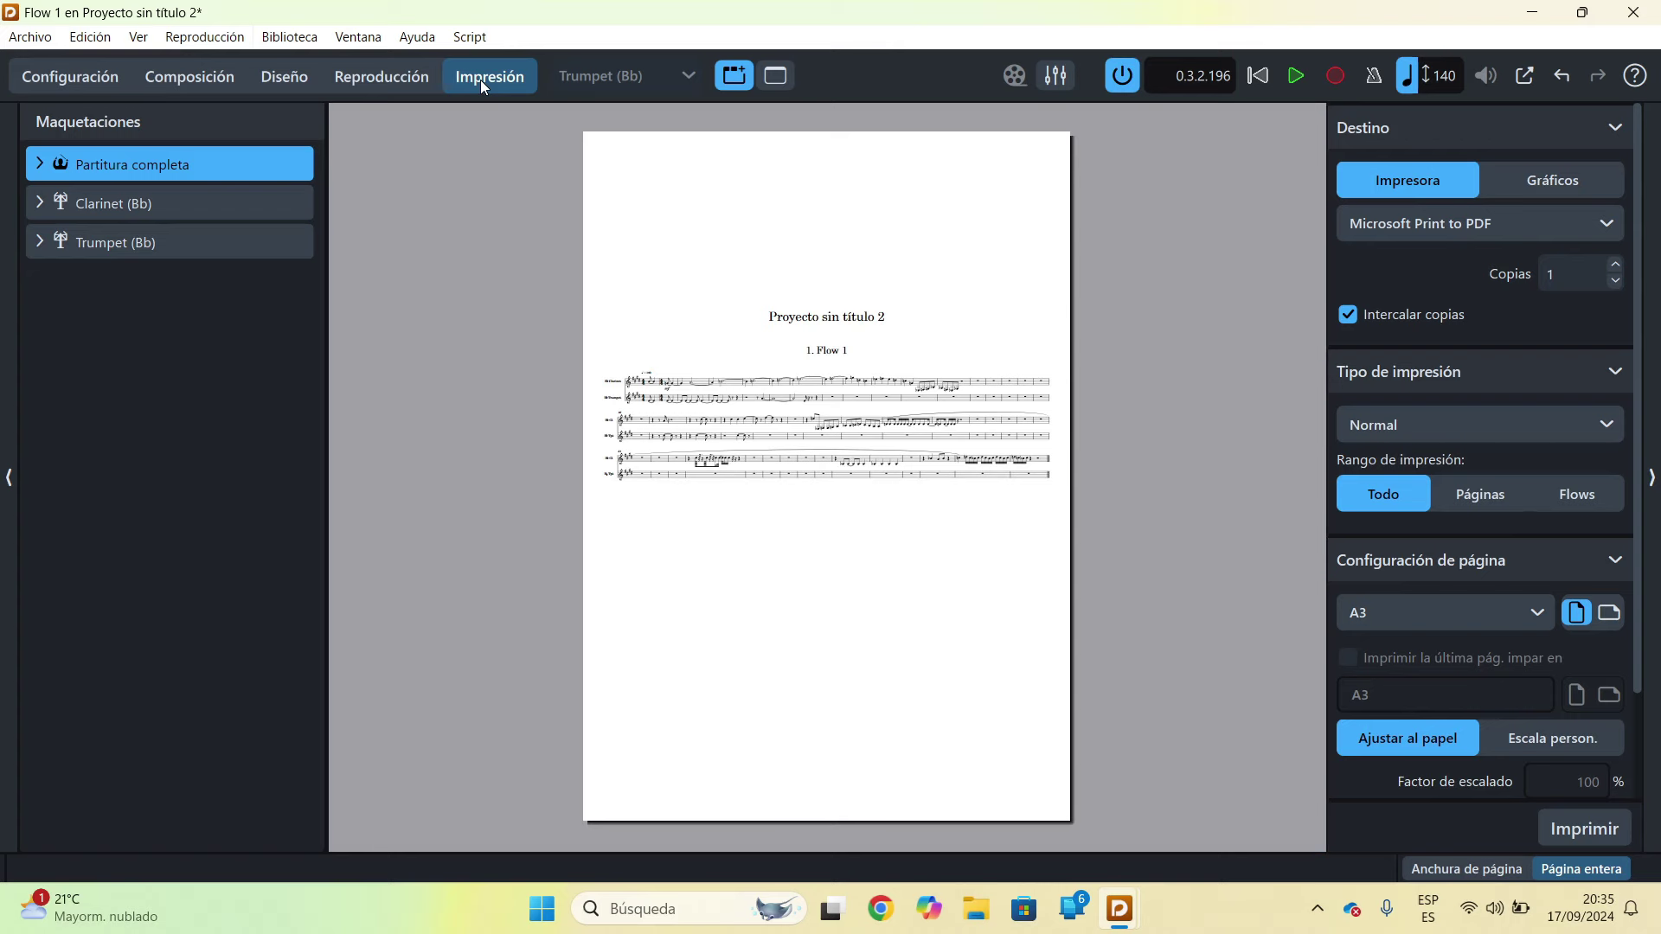
{"action": "left_click", "coordinate": [130, 202]}
{"action": "left_click", "coordinate": [142, 247]}
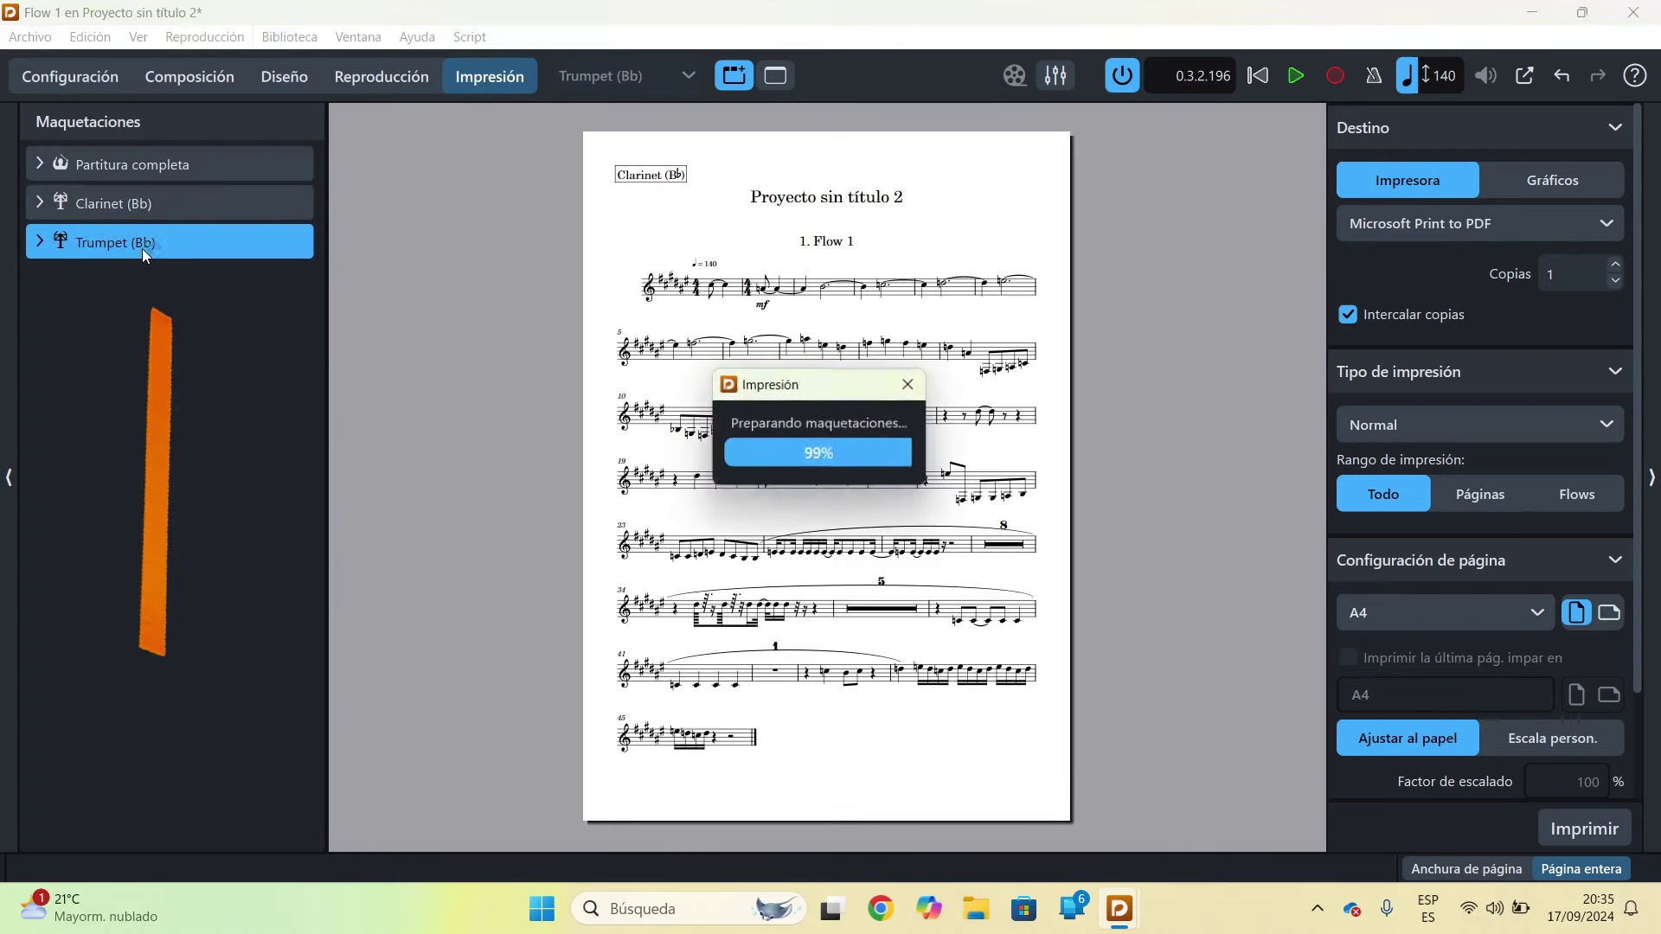